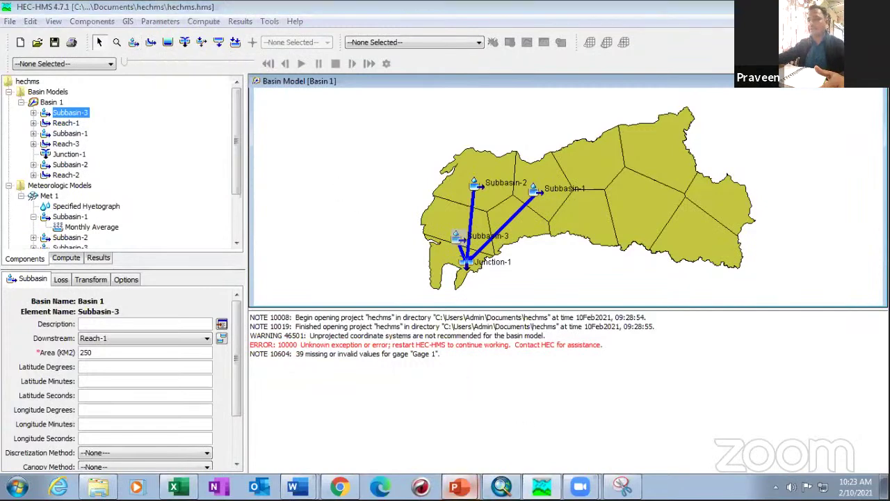
# - Review the Basin Components slide in the PowerPoint presentation and return to HEC-HMS
pyautogui.hotkey('alt', 'Tab')
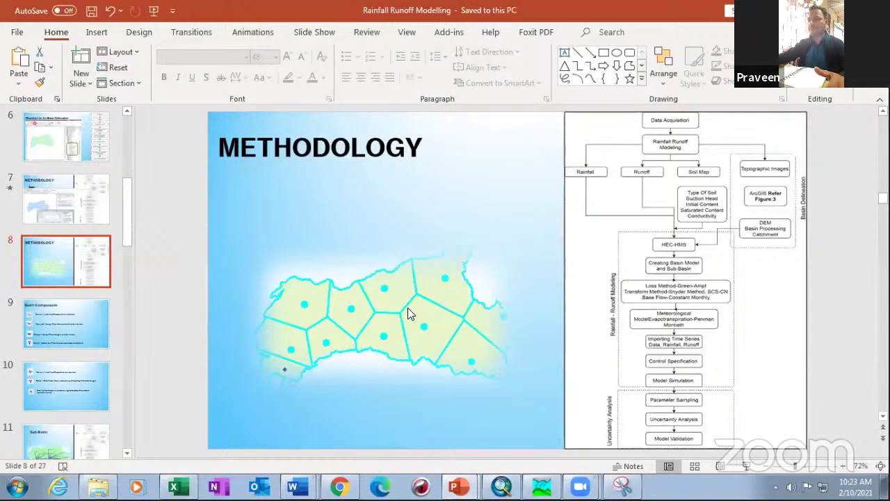
pyautogui.click(94, 328)
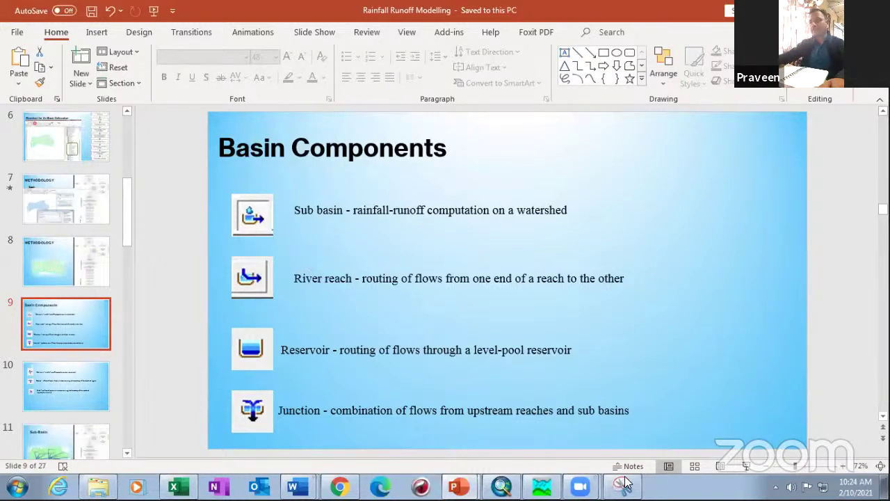
pyautogui.click(541, 486)
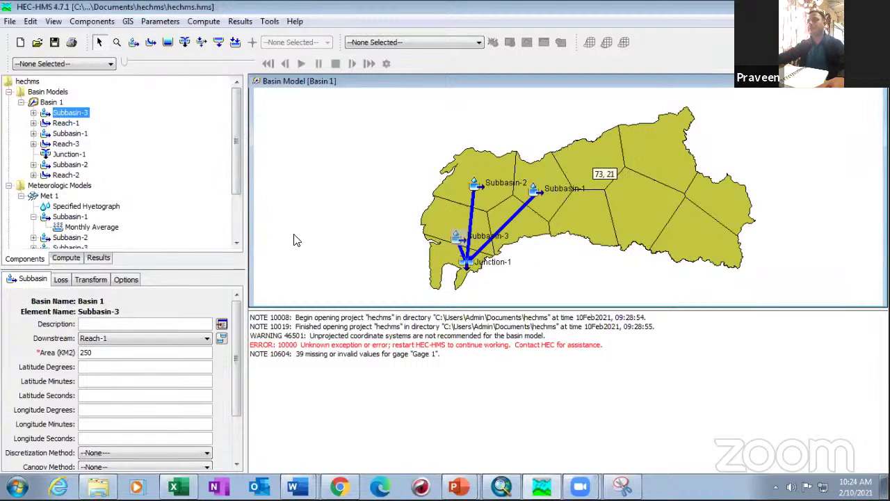
pyautogui.click(134, 42)
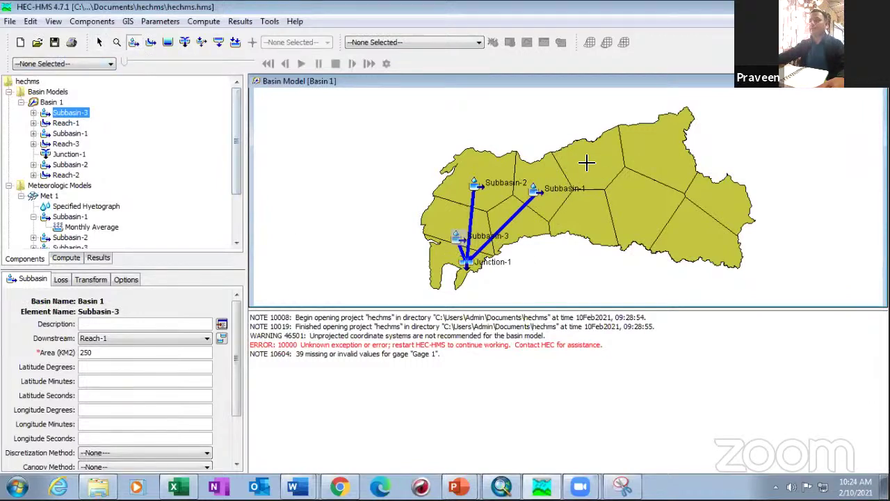
pyautogui.click(584, 164)
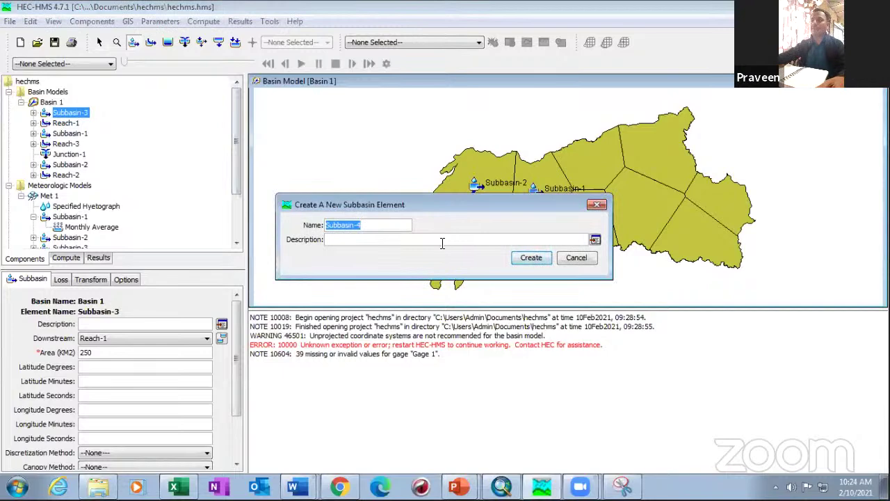
pyautogui.click(577, 258)
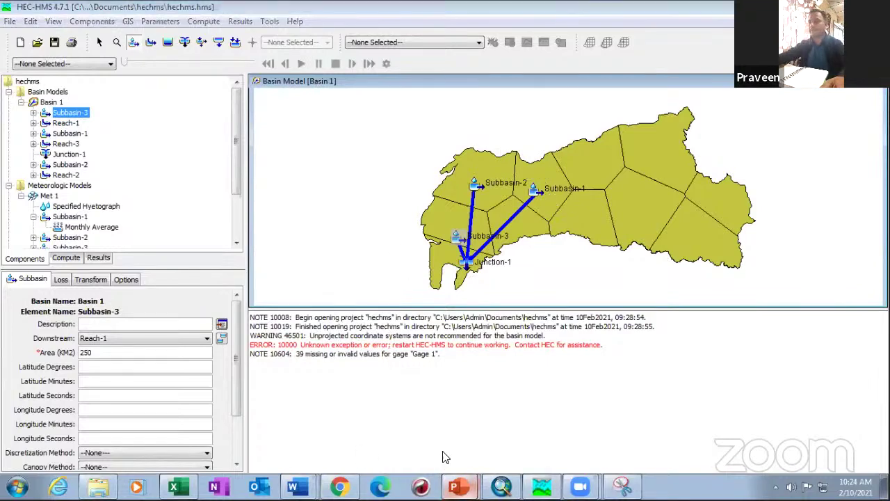
# - Compare the Basin Components slide in PowerPoint with the Basin 1 map in HEC-HMS, and enlarge the map pane
pyautogui.click(460, 487)
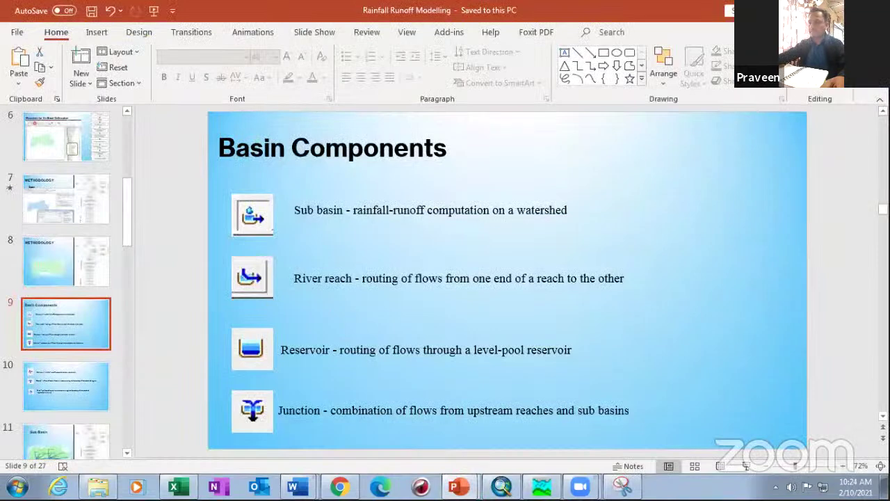
pyautogui.click(542, 487)
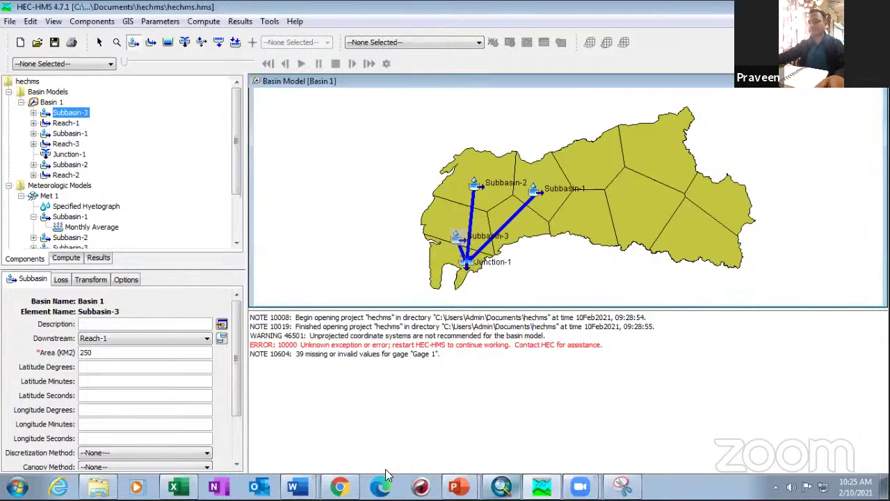
pyautogui.click(457, 487)
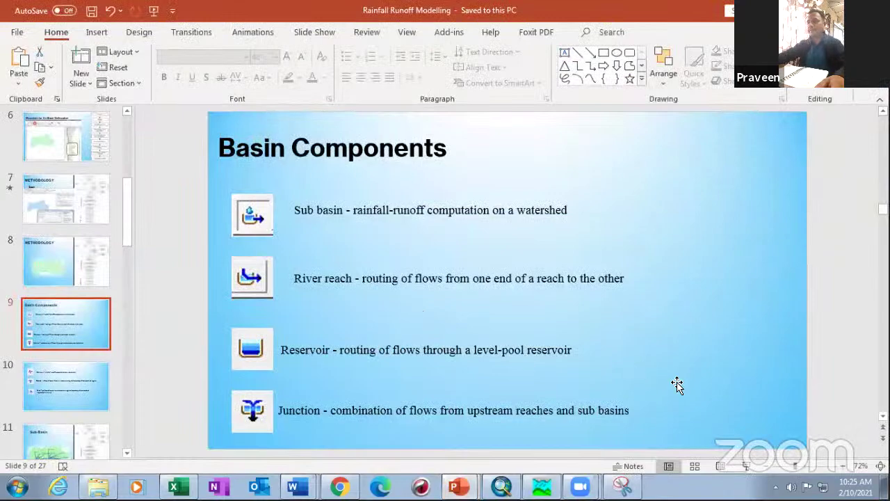
pyautogui.click(542, 486)
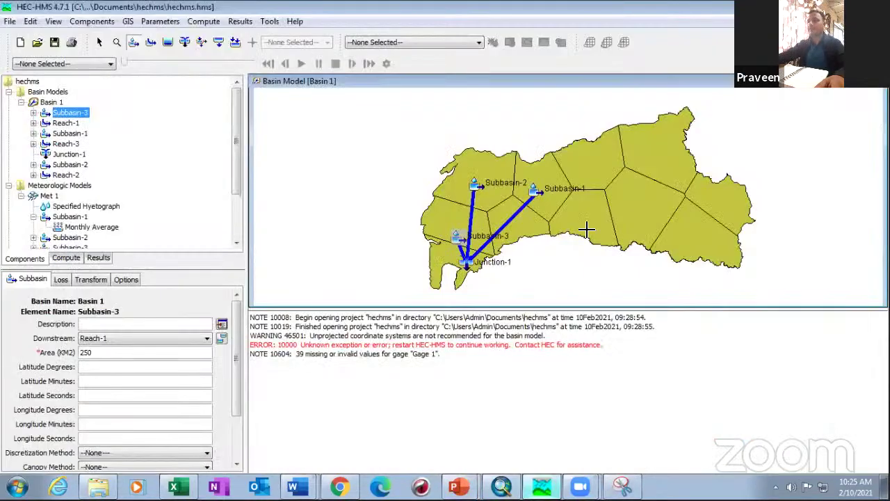
pyautogui.moveTo(618, 308); pyautogui.dragTo(619, 338)
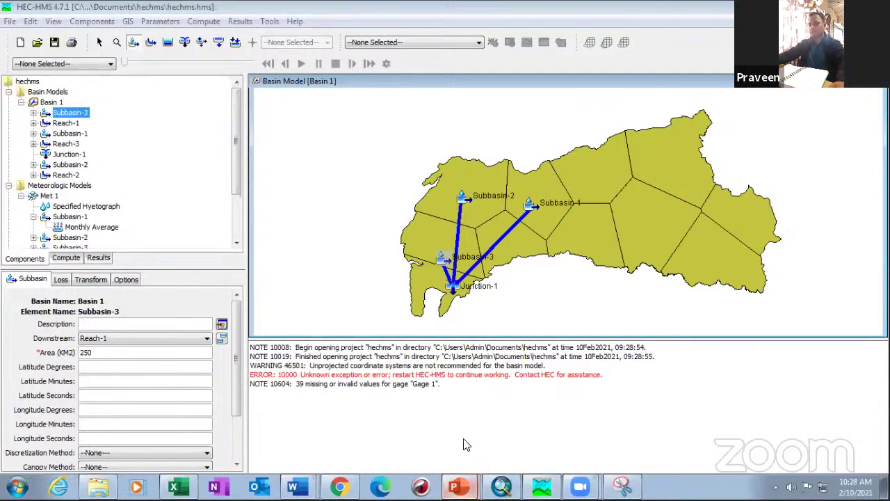
# - Check the Basin Components slide in PowerPoint again and locate the matching subbasin creation tool in HEC-HMS
pyautogui.hotkey('alt', 'Tab')
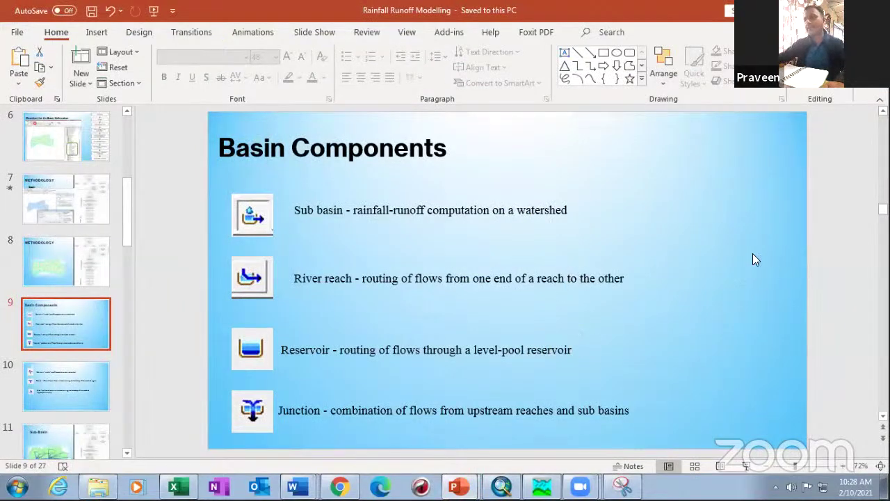
pyautogui.hotkey('ctrl', 'z')
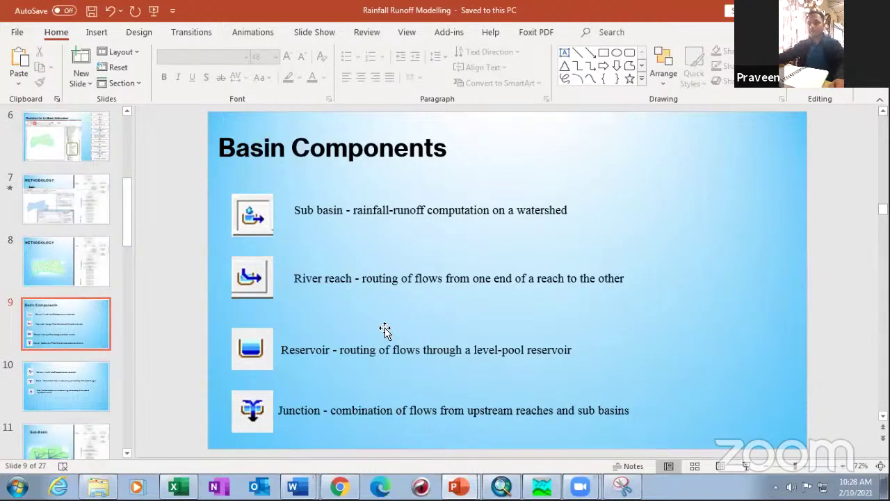
pyautogui.click(541, 485)
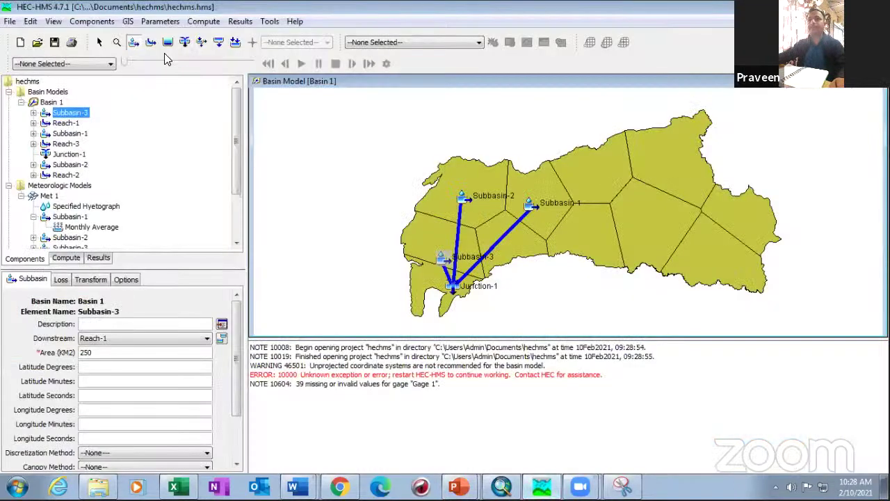
pyautogui.click(134, 44)
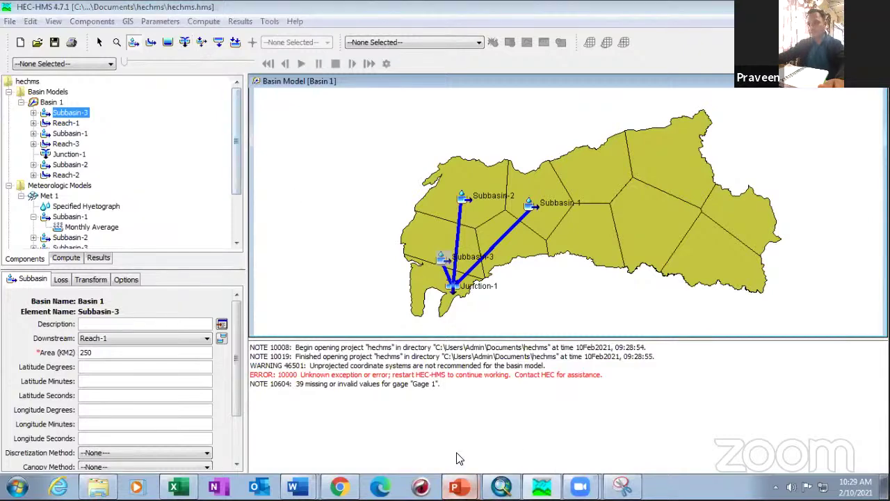
# - Present the Basin Components slide full screen in PowerPoint, and leave the slide show
pyautogui.hotkey('alt', 'Tab')
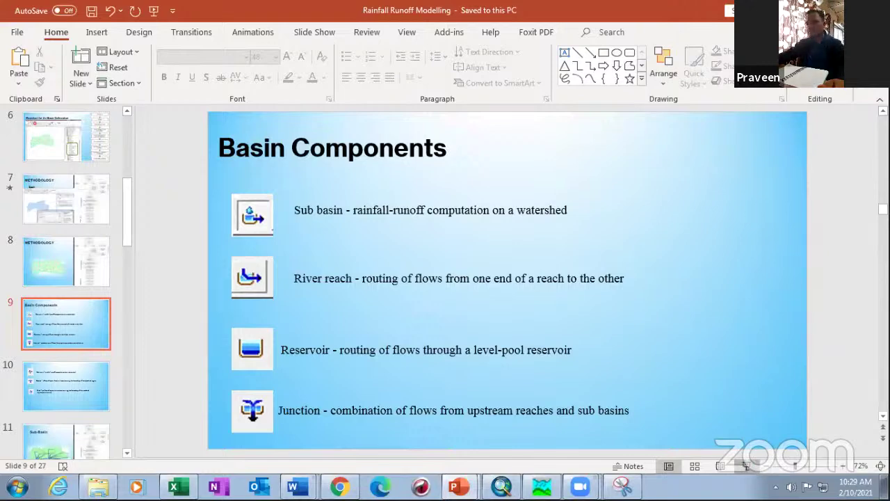
pyautogui.click(746, 466)
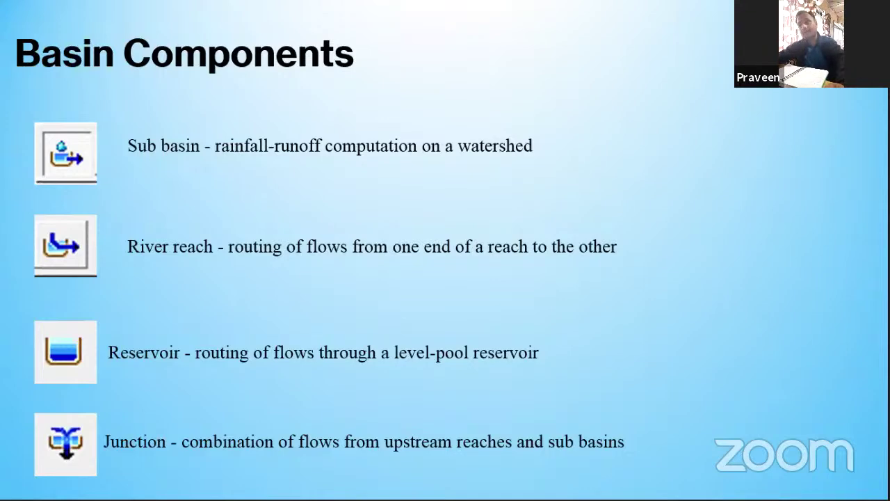
pyautogui.press('Escape')
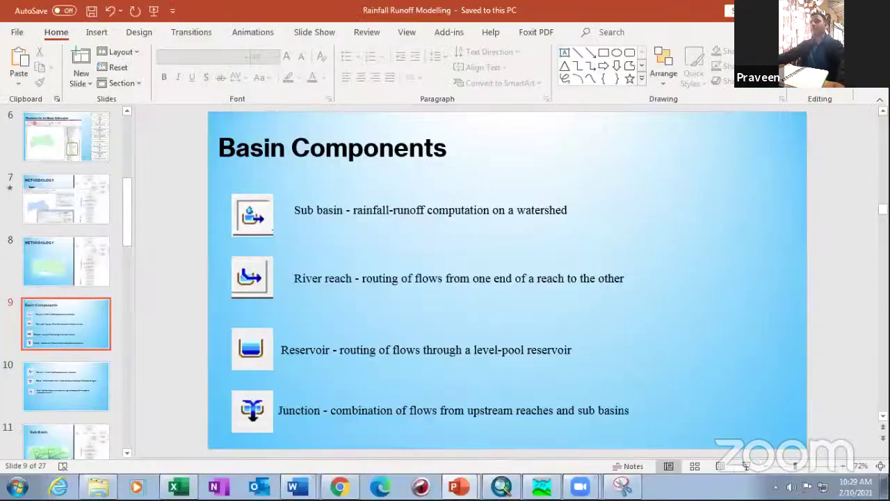
# - Look at the basin model in HEC-HMS, and show slide 10 on the source and sink elements in PowerPoint
pyautogui.click(542, 486)
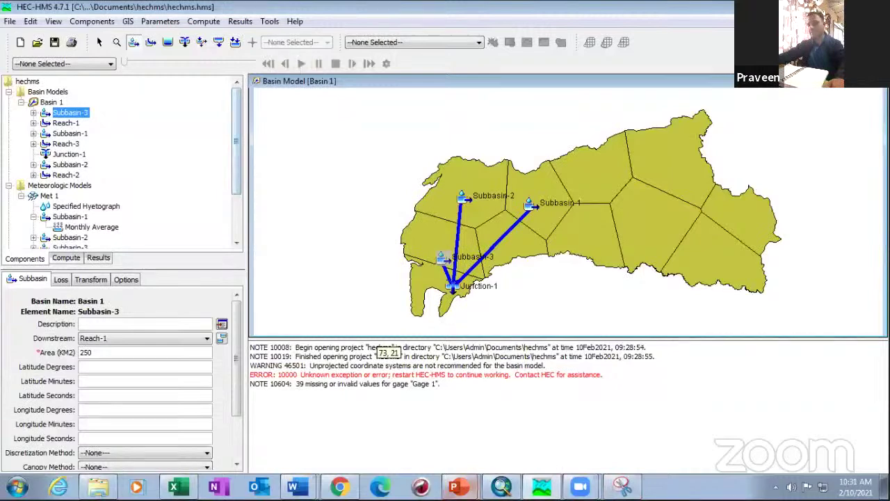
pyautogui.click(456, 486)
pyautogui.click(81, 398)
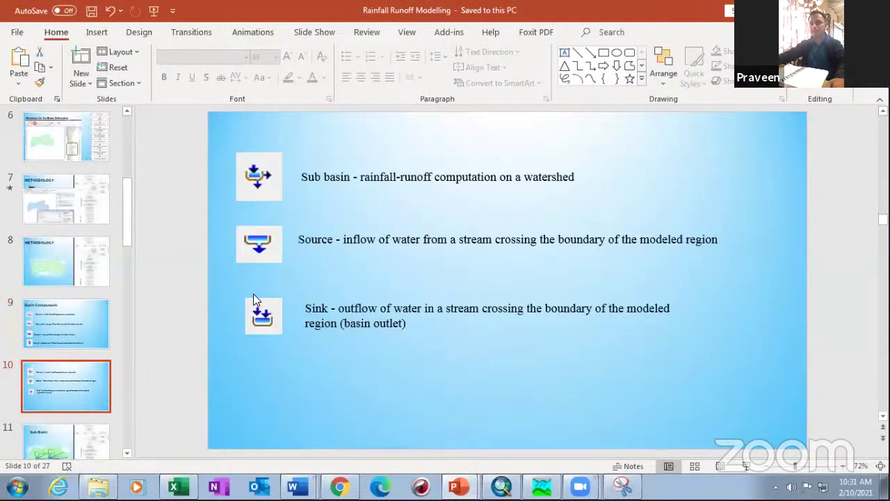
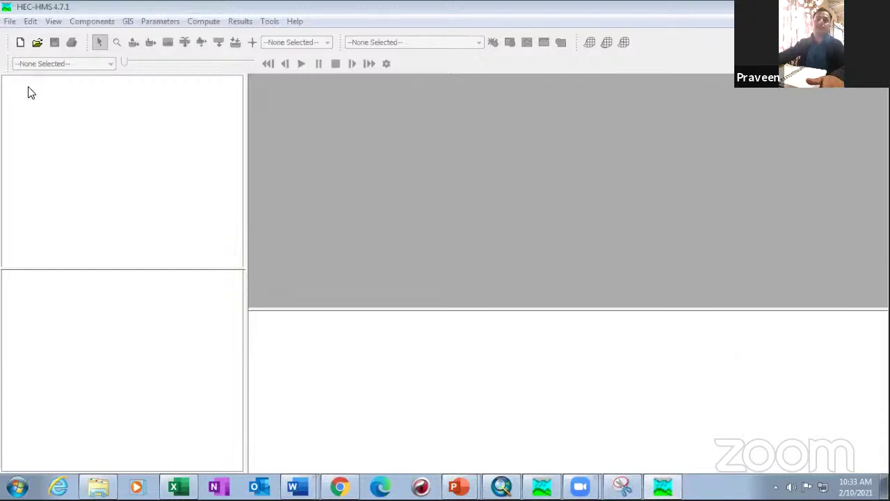
# - Start a new project in the empty HEC-HMS window and name it RahuriTrai1
pyautogui.click(16, 22)
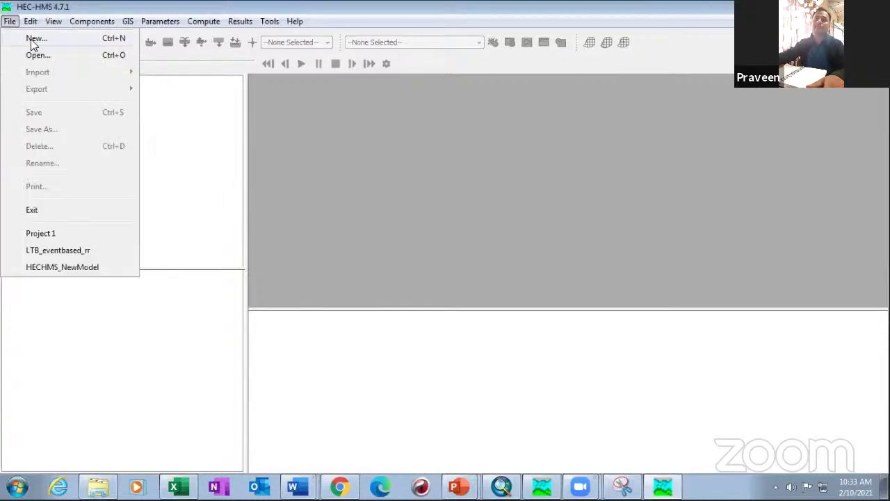
pyautogui.click(31, 39)
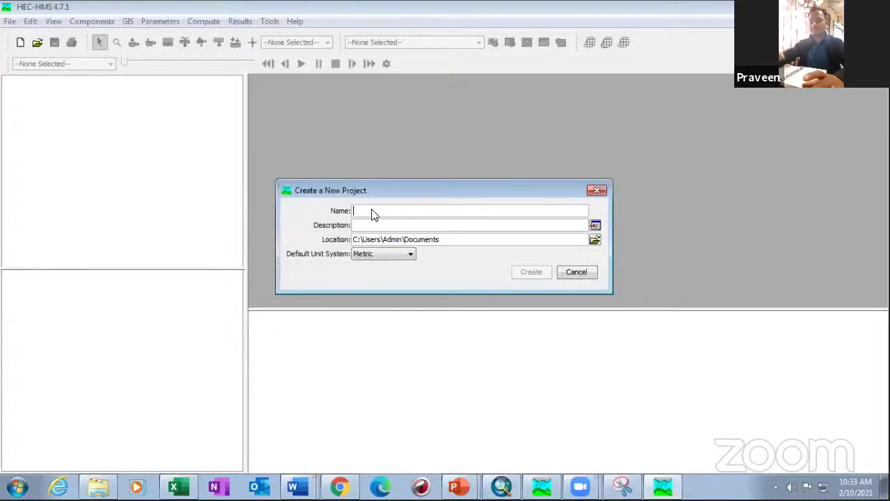
pyautogui.write('R')
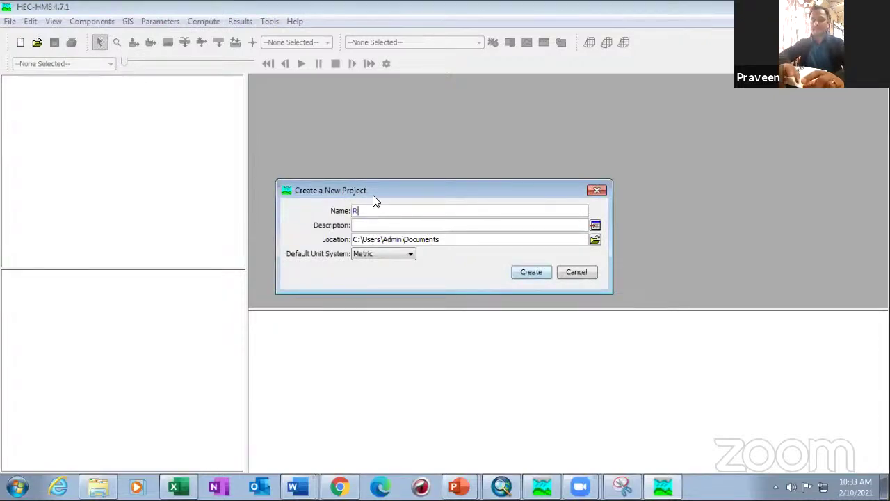
pyautogui.write('ahuri')
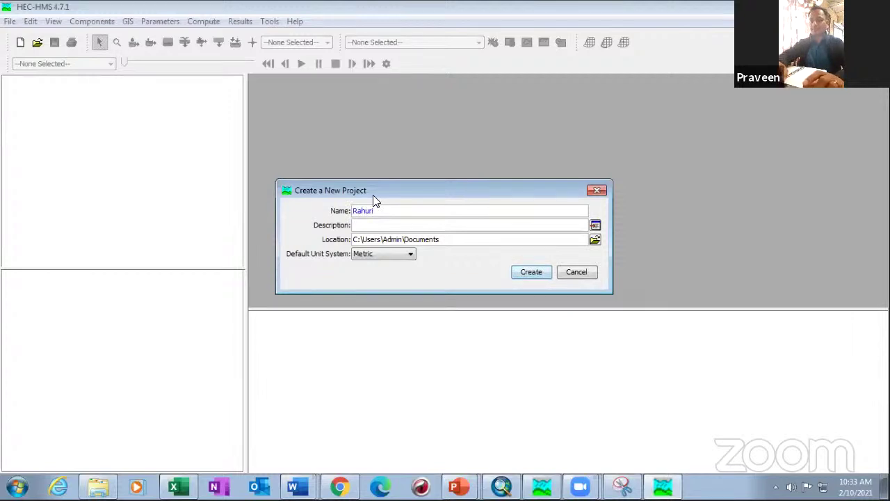
pyautogui.write('Tra')
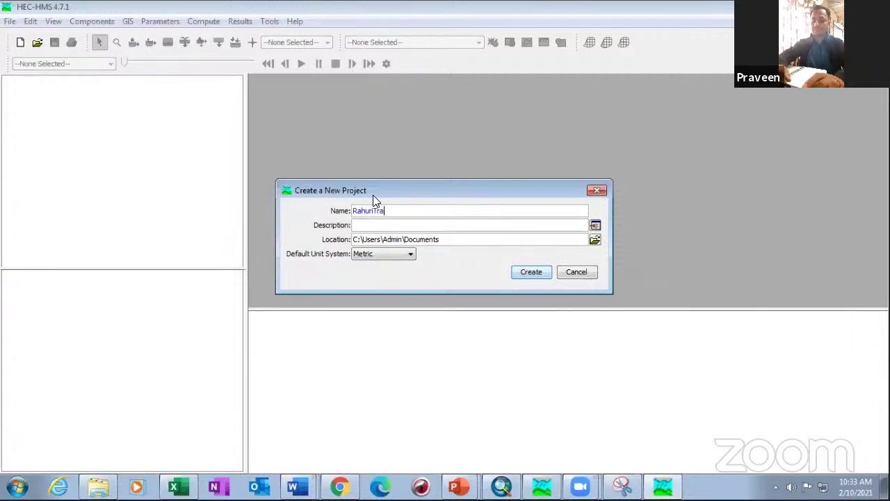
pyautogui.write('i1')
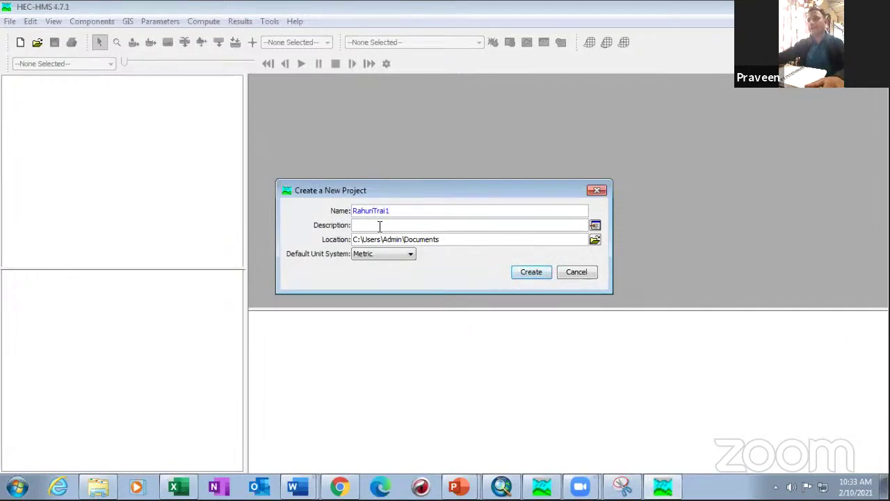
# - Enter "Training model" as the new project's description
pyautogui.click(380, 226)
pyautogui.write('Trai')
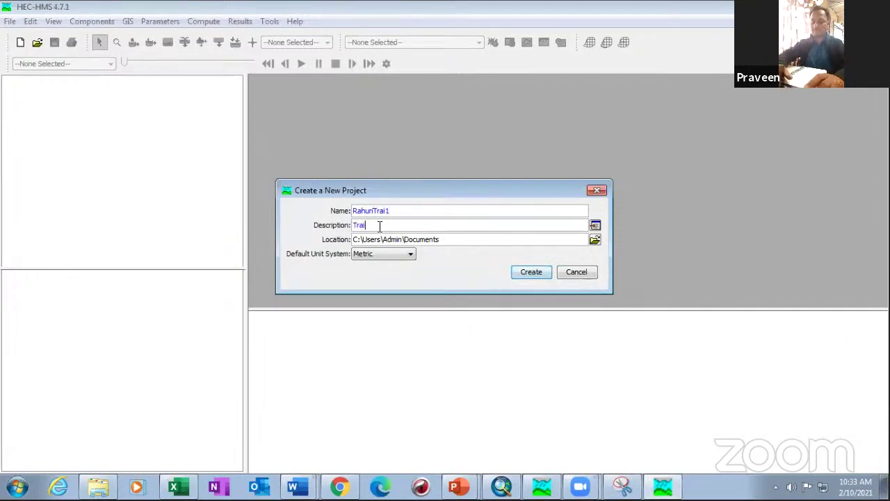
pyautogui.write('ning modfel')
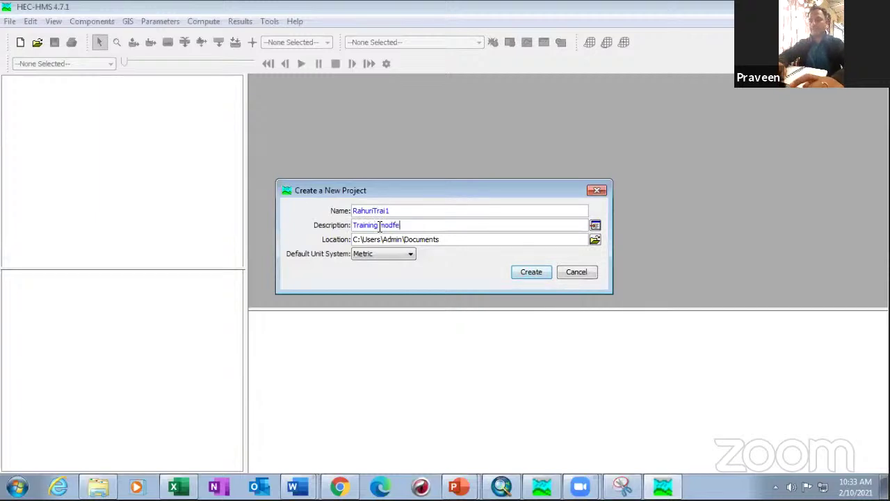
pyautogui.press('BackSpace')
pyautogui.press('BackSpace')
pyautogui.press('BackSpace')
pyautogui.press('BackSpace')
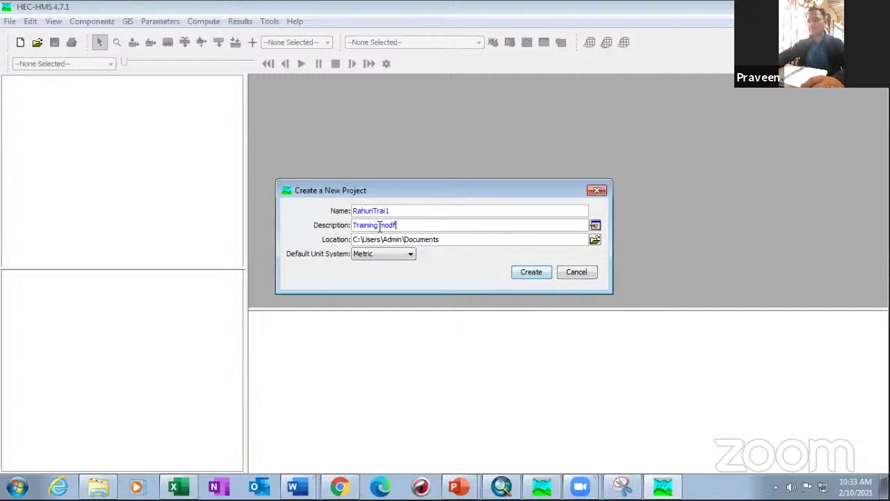
pyautogui.write('del')
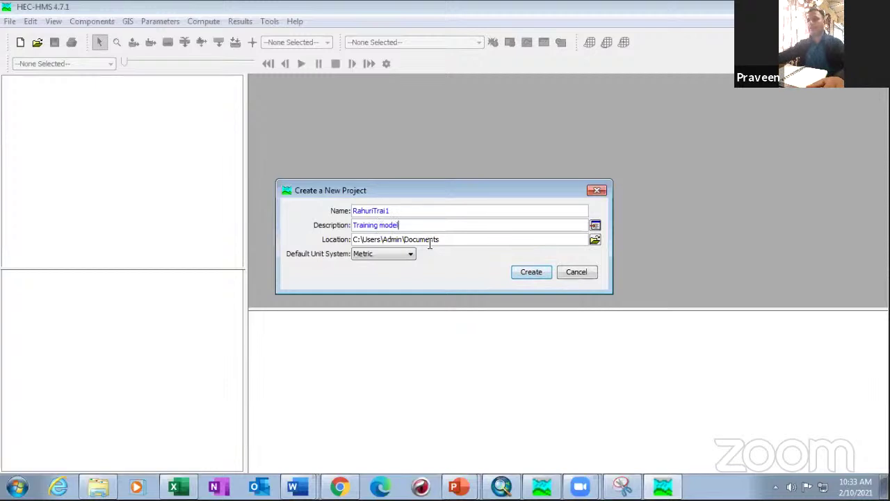
# - Browse for the project location and open the "rahuri HEC HMS and HECRAS" folder on Local Disk (D:)
pyautogui.click(595, 240)
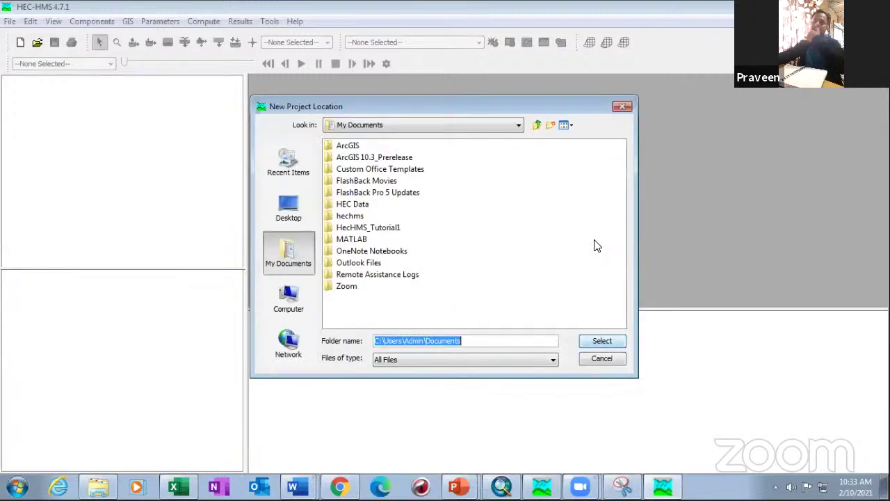
pyautogui.click(281, 214)
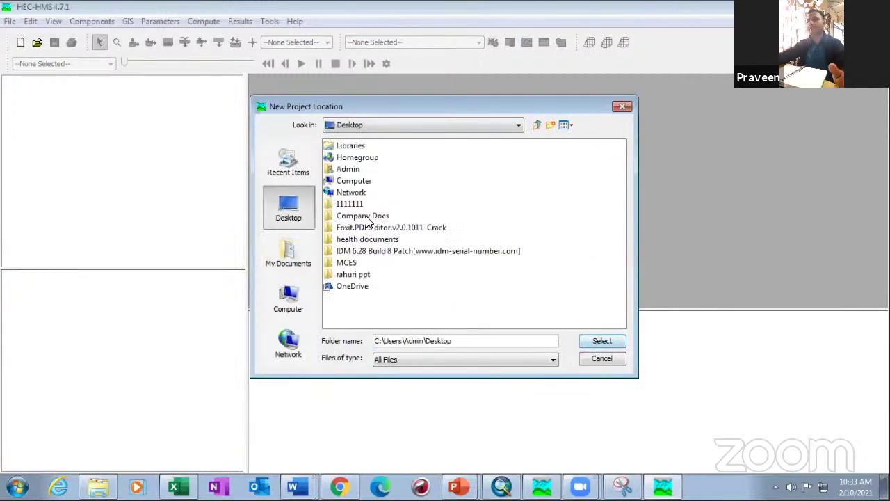
pyautogui.click(353, 181)
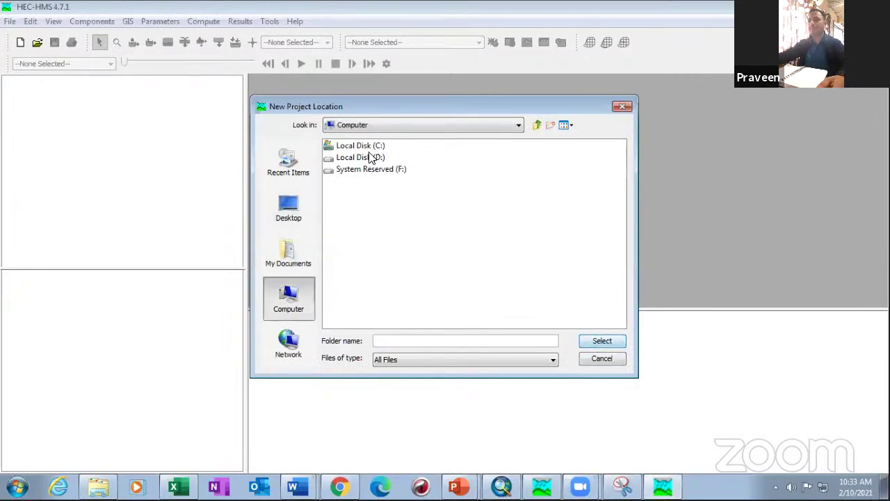
pyautogui.click(368, 157)
pyautogui.doubleClick(368, 157)
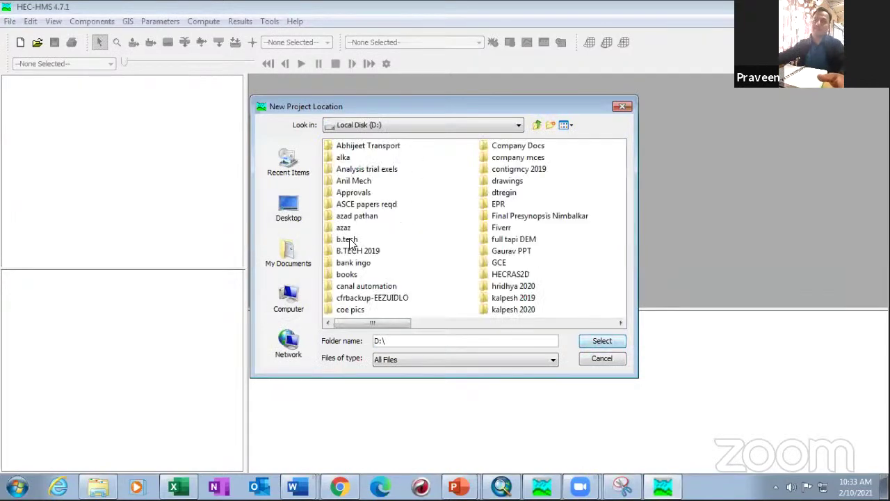
pyautogui.scroll(-3, 393, 258)
pyautogui.scroll(-3, 476, 260)
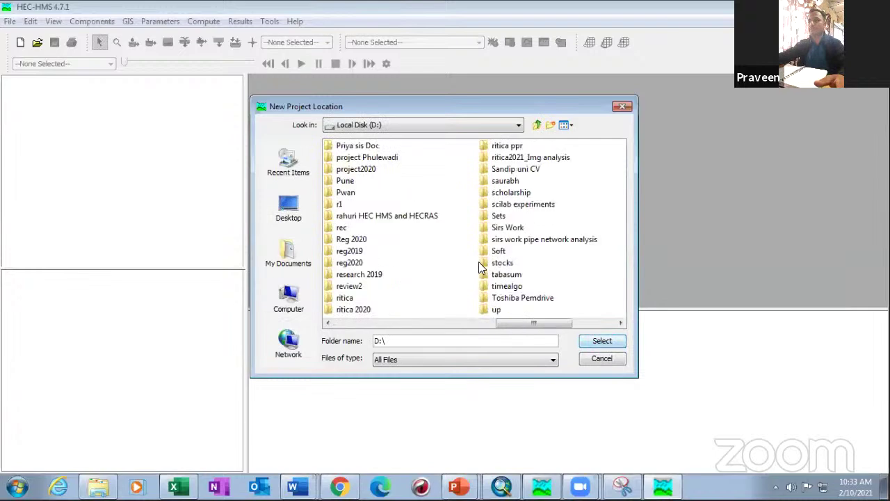
pyautogui.scroll(3, 436, 227)
pyautogui.doubleClick(418, 216)
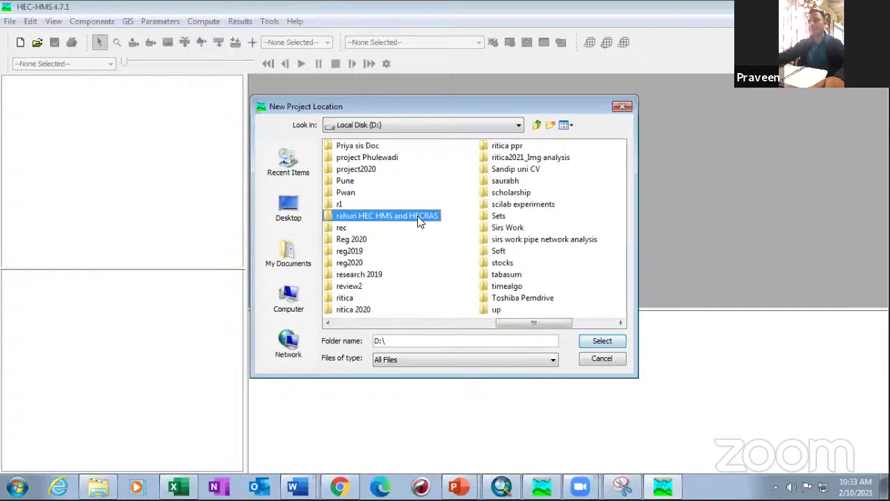
# - Add a new folder named hecraspractice inside the "rahuri HEC HMS and HECRAS" folder
pyautogui.click(549, 125)
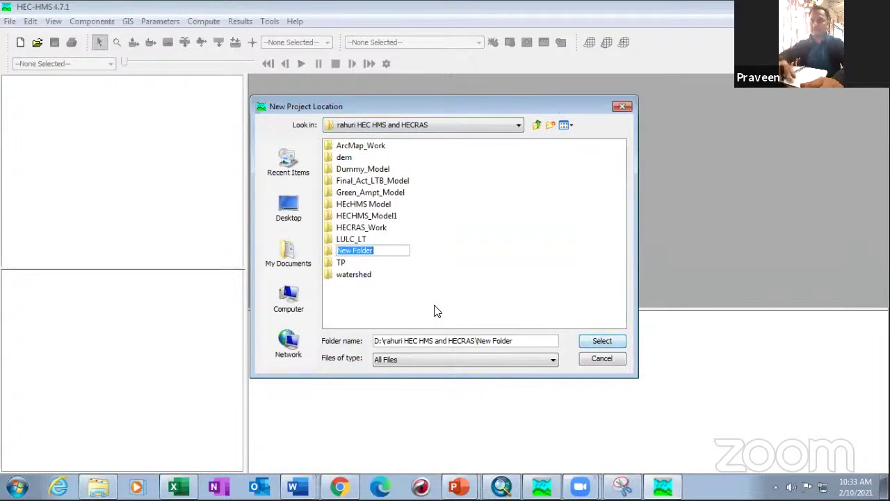
pyautogui.write('hec')
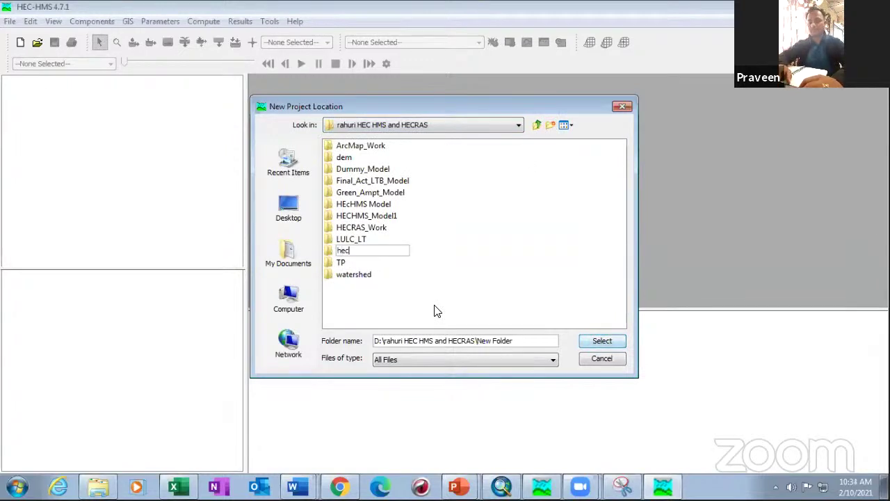
pyautogui.write('raspractiv')
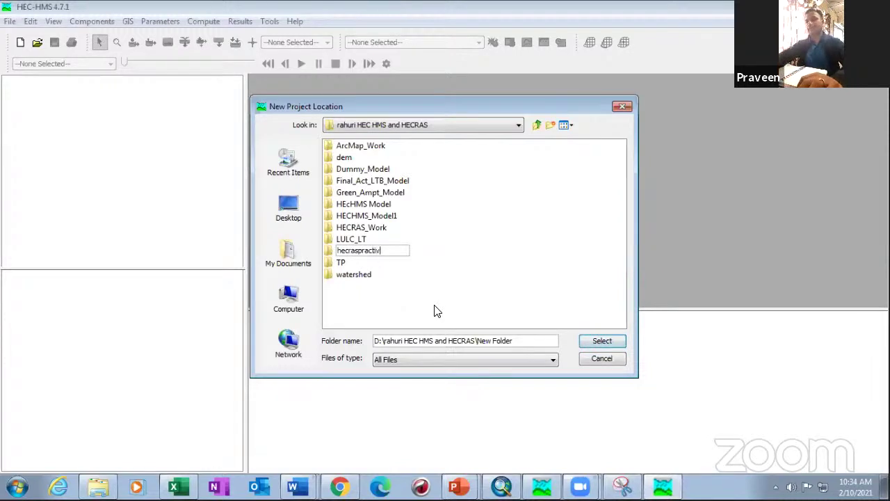
pyautogui.press('BackSpace')
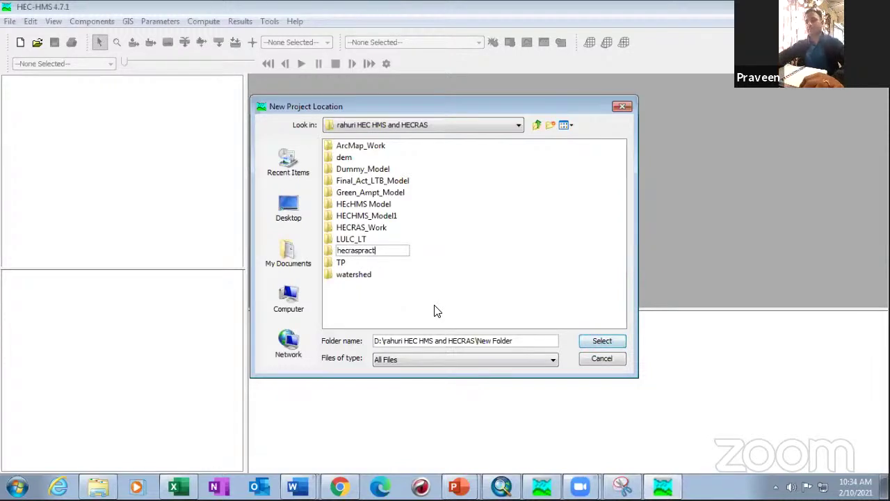
pyautogui.write('ce')
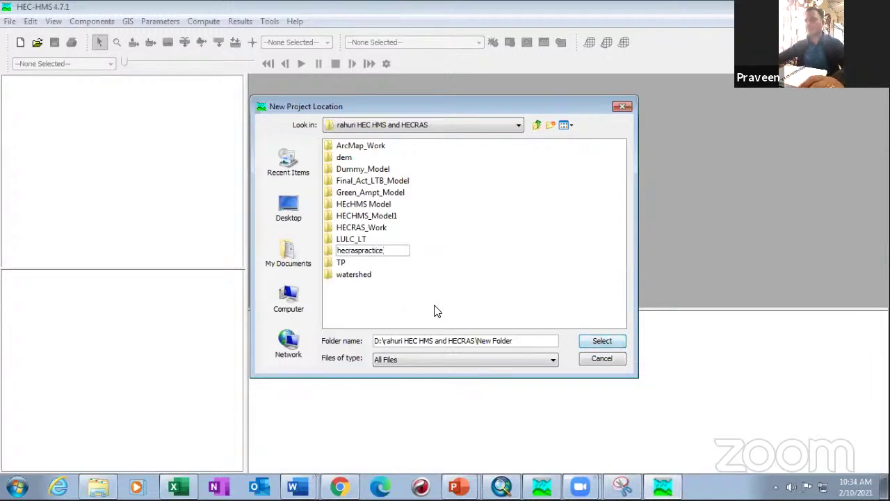
pyautogui.press('Return')
# - Choose the hecraspractice folder as the project location and create the metric project
pyautogui.doubleClick(381, 250)
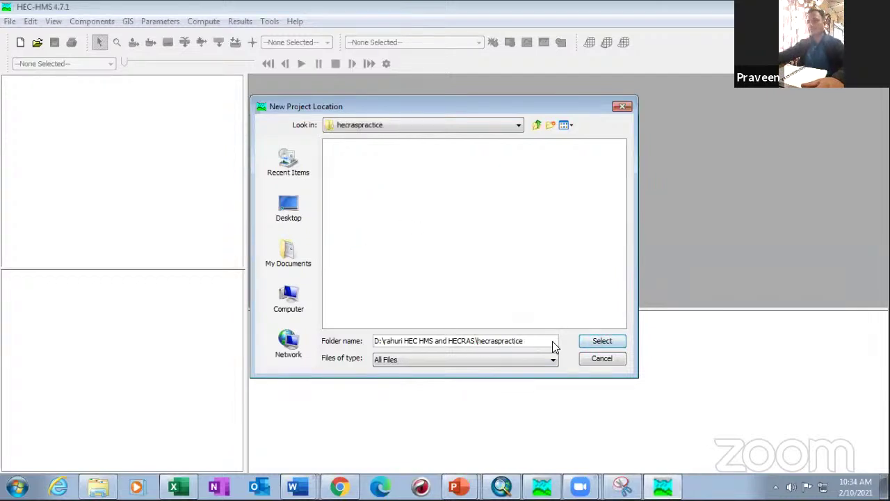
pyautogui.click(596, 343)
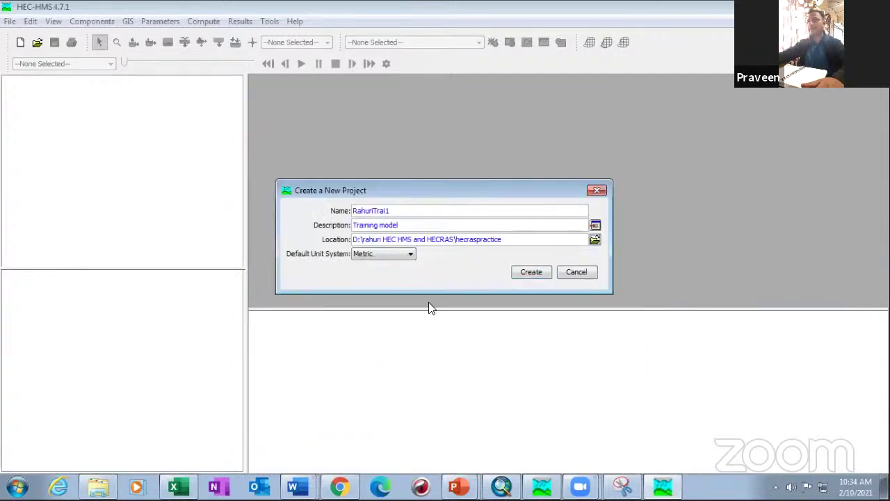
pyautogui.click(515, 273)
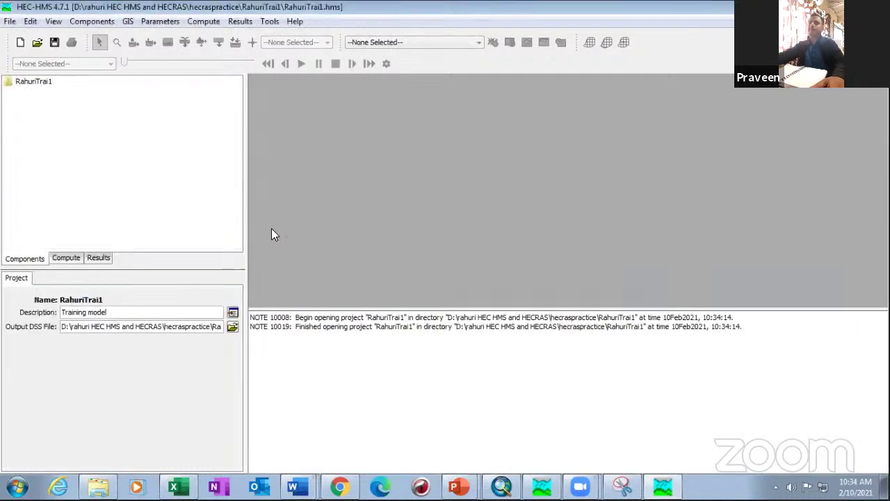
# - Open the Basin Model Manager for the RahuriTrai1 project, and look at the Sub-Basin slide in PowerPoint before returning to HEC-HMS
pyautogui.click(36, 82)
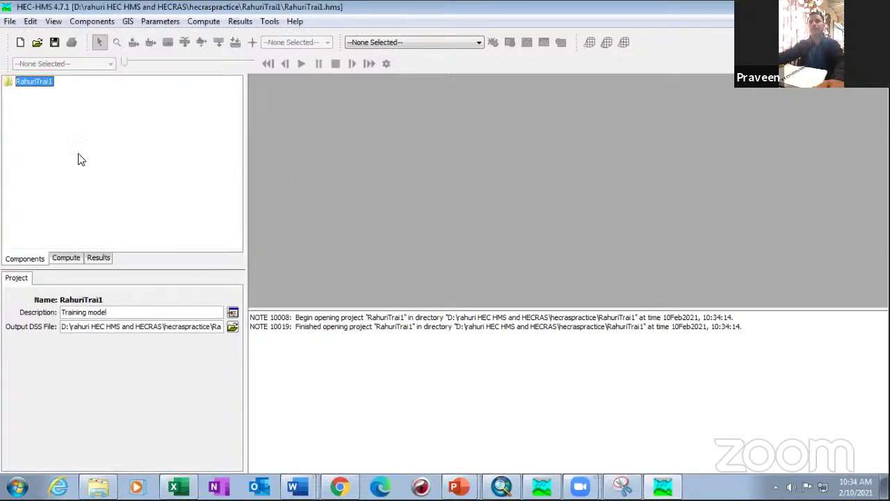
pyautogui.click(95, 23)
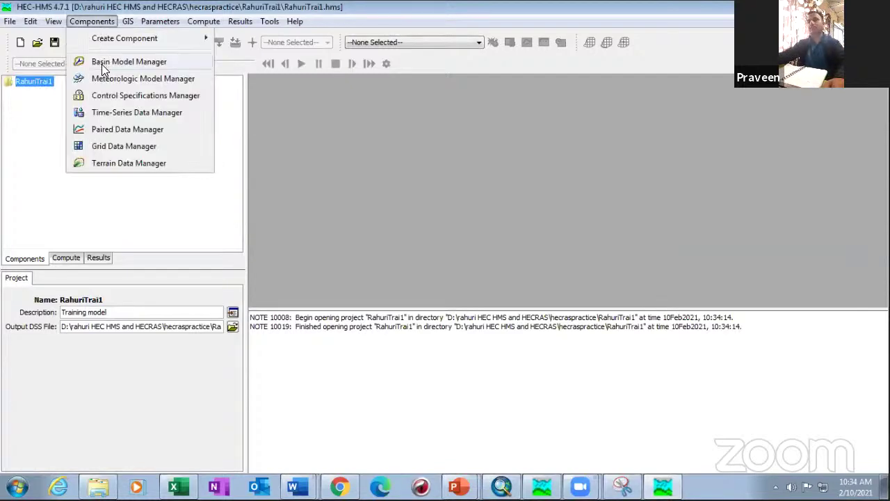
pyautogui.click(102, 64)
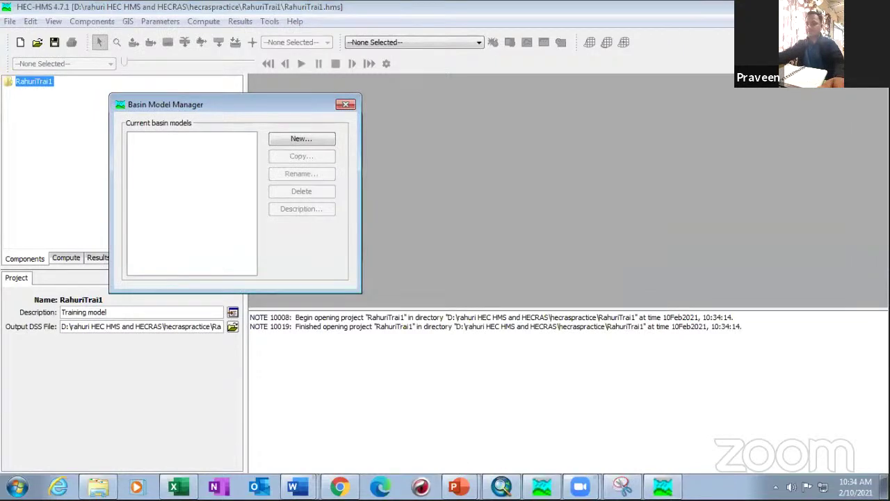
pyautogui.click(458, 487)
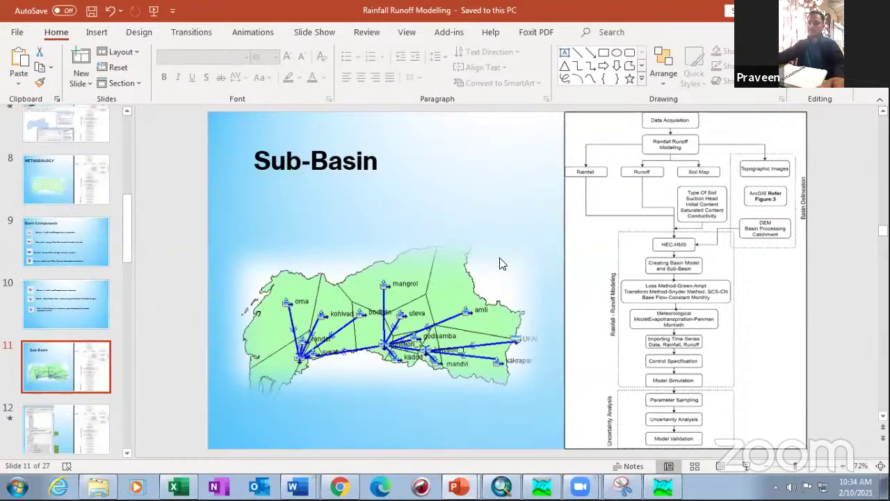
pyautogui.hotkey('alt', 'Tab')
# - Create a new basin model named LTB with the description "RR model of LTB"
pyautogui.click(298, 139)
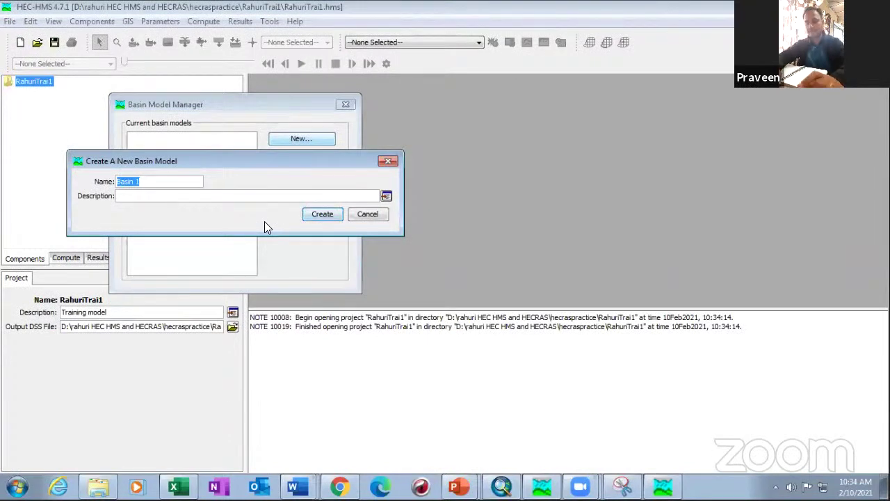
pyautogui.write('LTB')
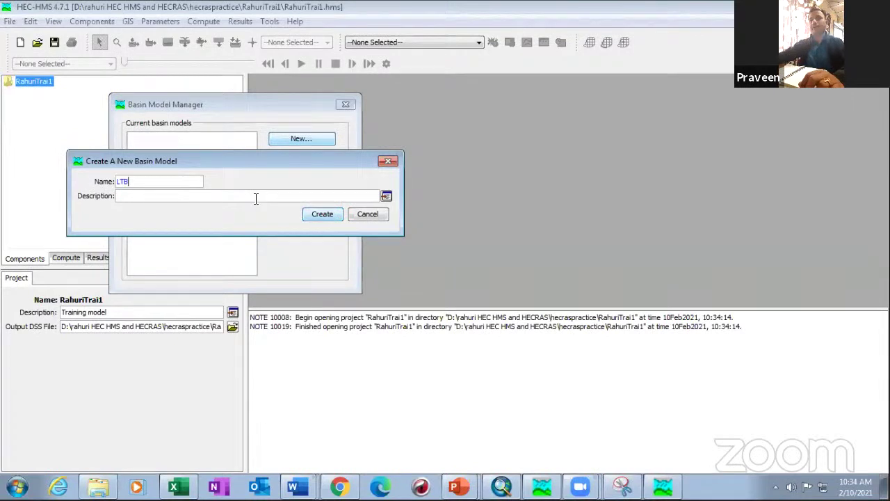
pyautogui.click(256, 198)
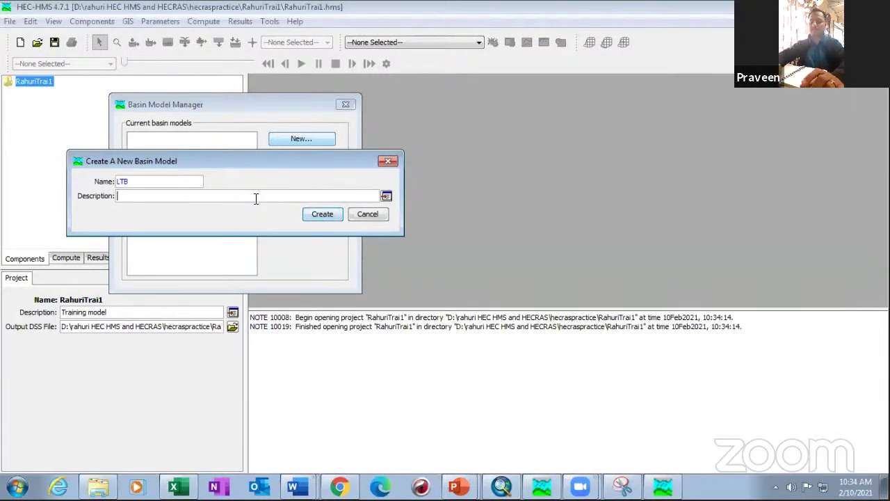
pyautogui.write('RR')
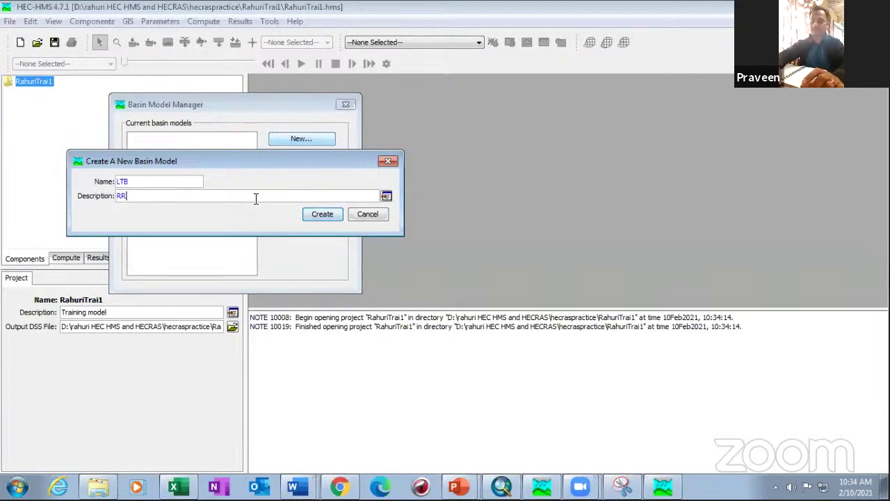
pyautogui.write(' mod')
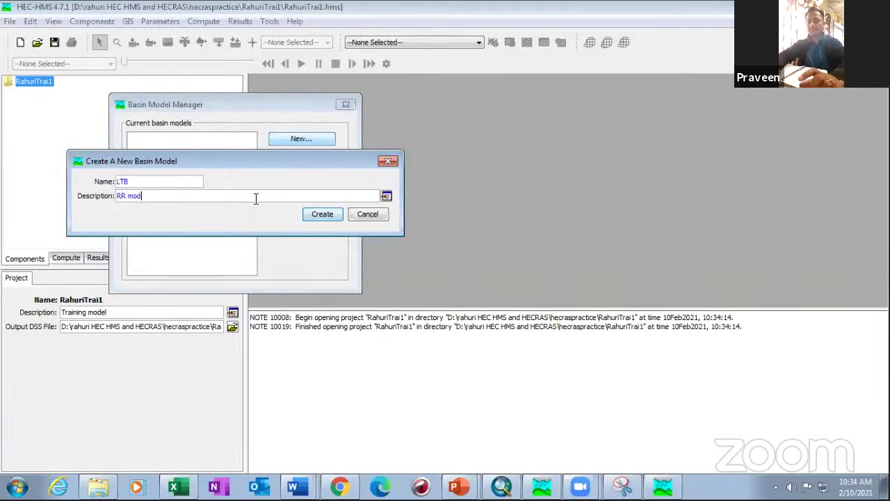
pyautogui.write('el of LT')
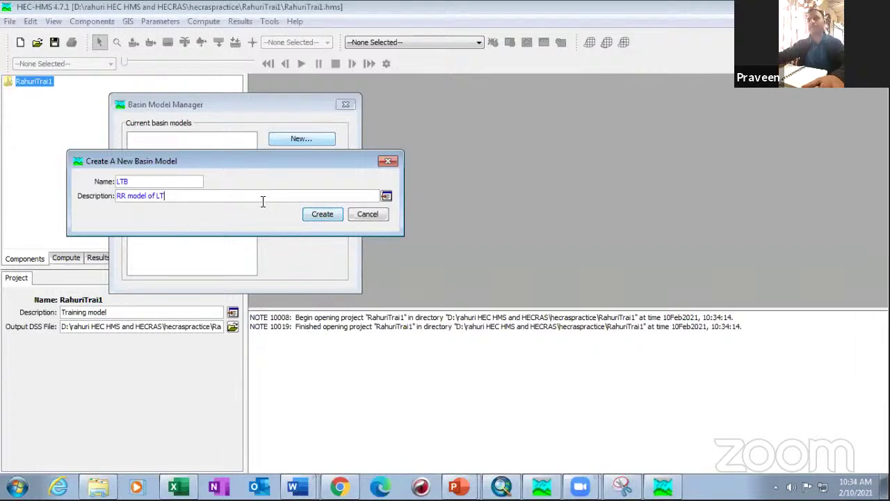
pyautogui.write('B')
pyautogui.click(322, 215)
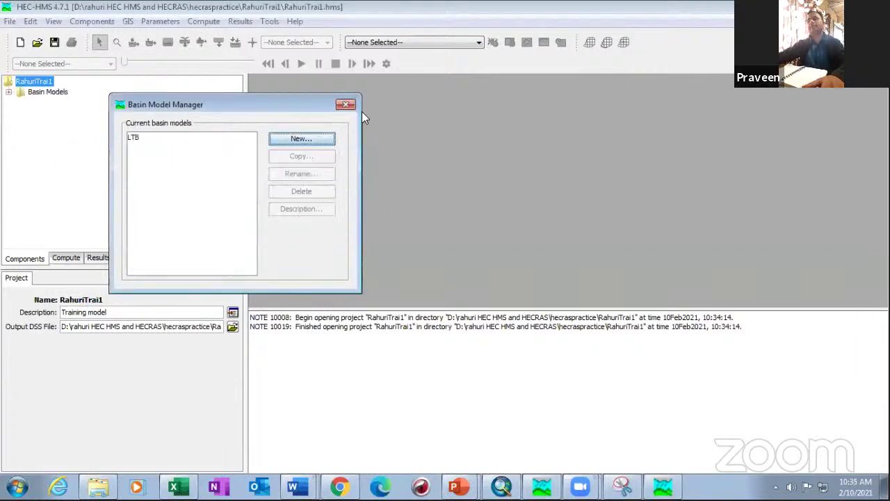
# - Close the Basin Model Manager, open the LTB basin model from the project tree and maximize its map window
pyautogui.click(8, 92)
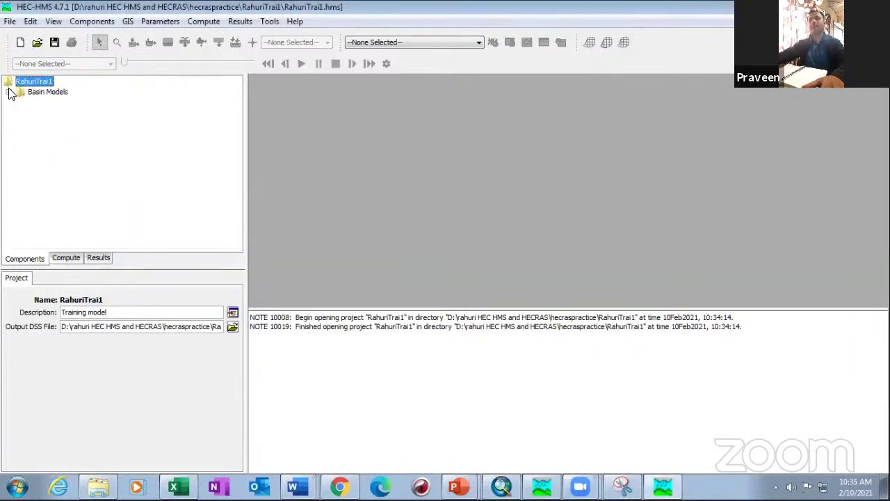
pyautogui.click(46, 102)
pyautogui.click(700, 87)
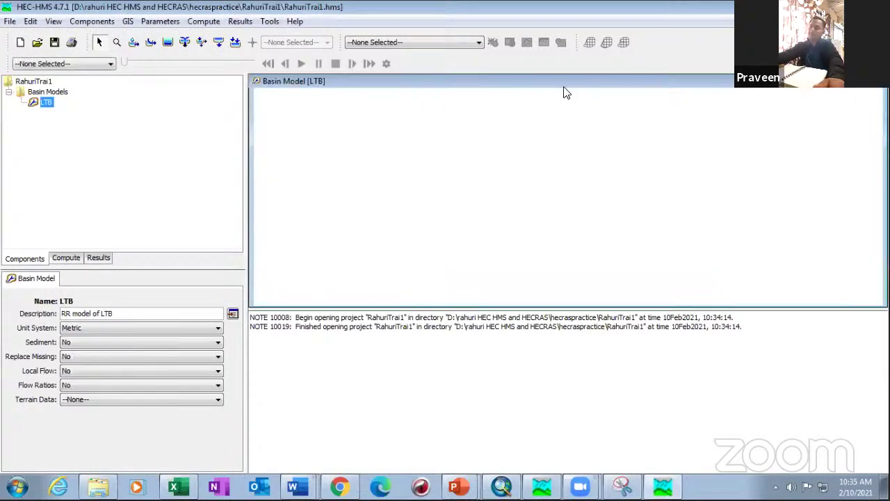
pyautogui.click(838, 82)
pyautogui.click(322, 296)
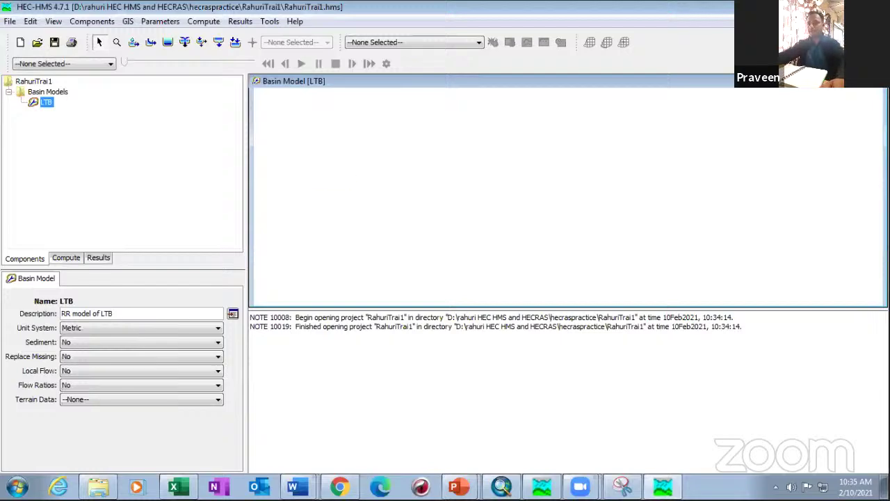
# - Switch to Windows Explorer, look through the shapefiles in the watershed folder, and return to HEC-HMS
pyautogui.click(340, 487)
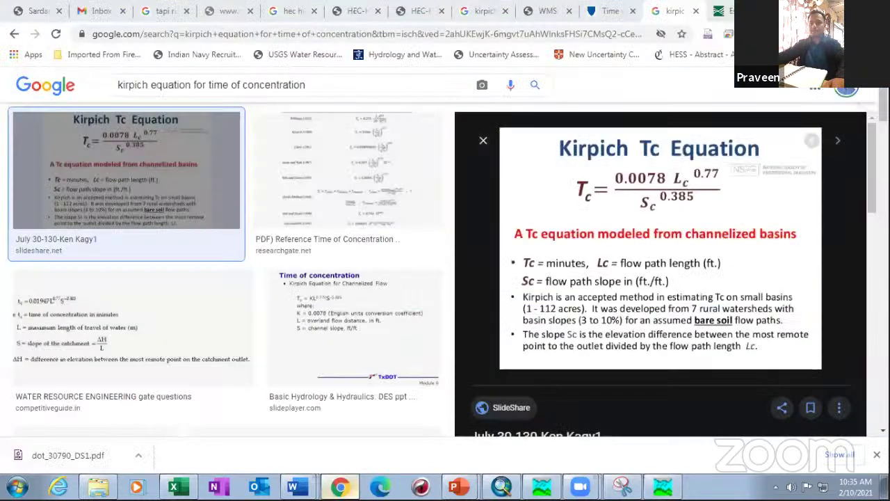
pyautogui.click(98, 487)
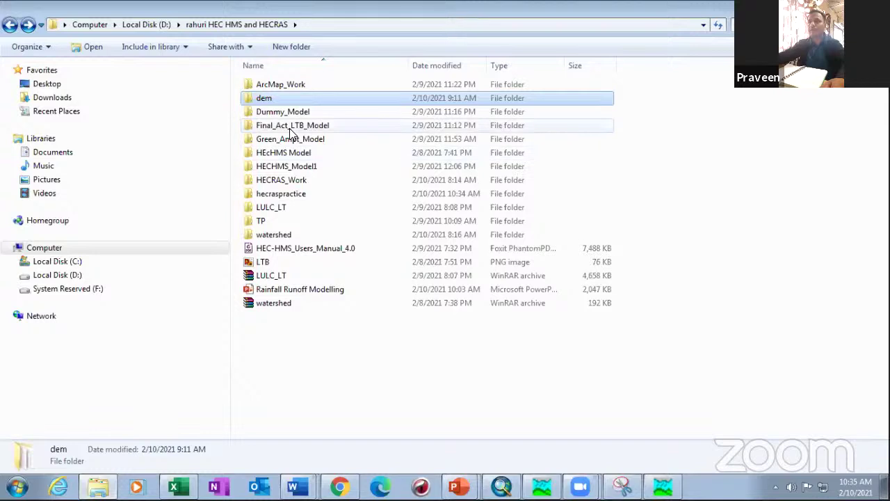
pyautogui.click(325, 368)
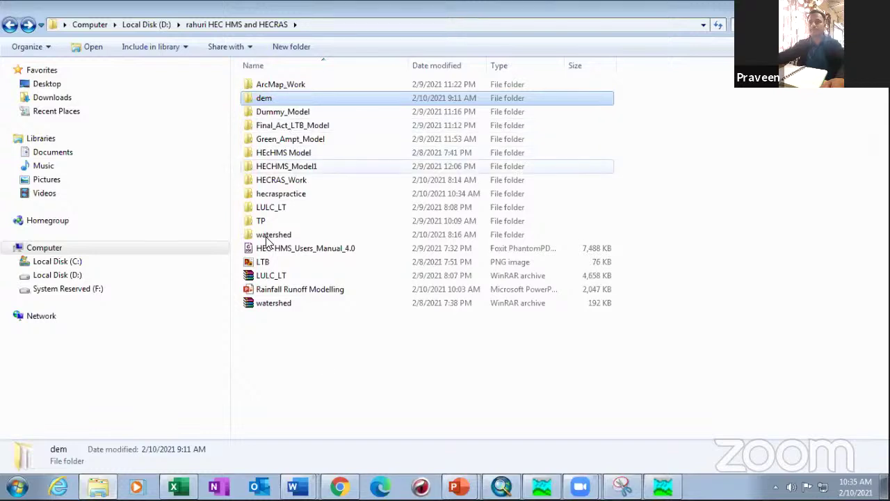
pyautogui.doubleClick(274, 235)
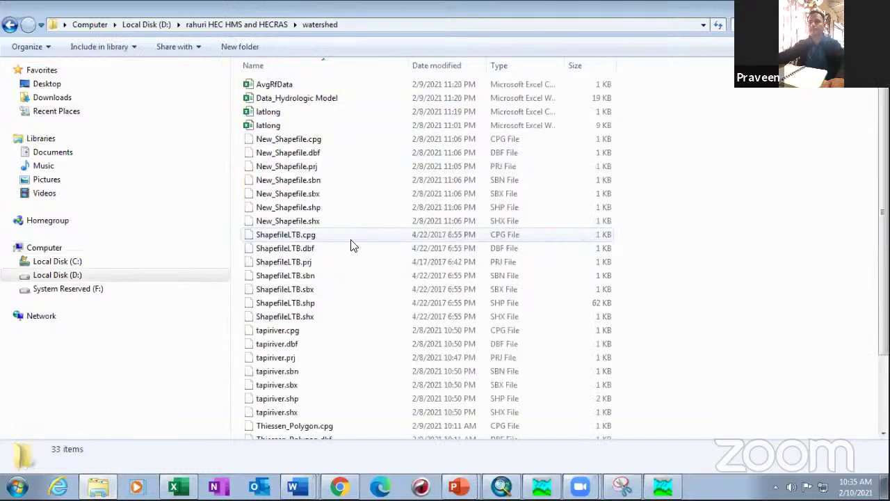
pyautogui.scroll(-2, 352, 240)
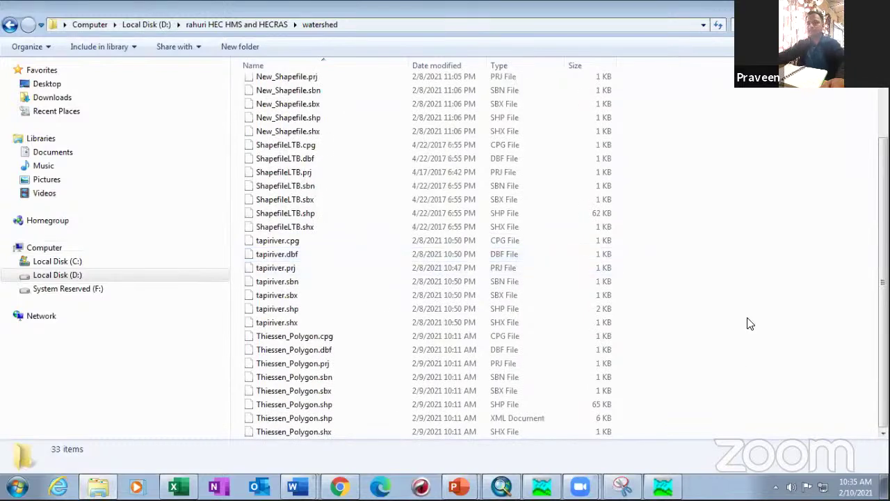
pyautogui.moveTo(655, 307); pyautogui.dragTo(625, 419)
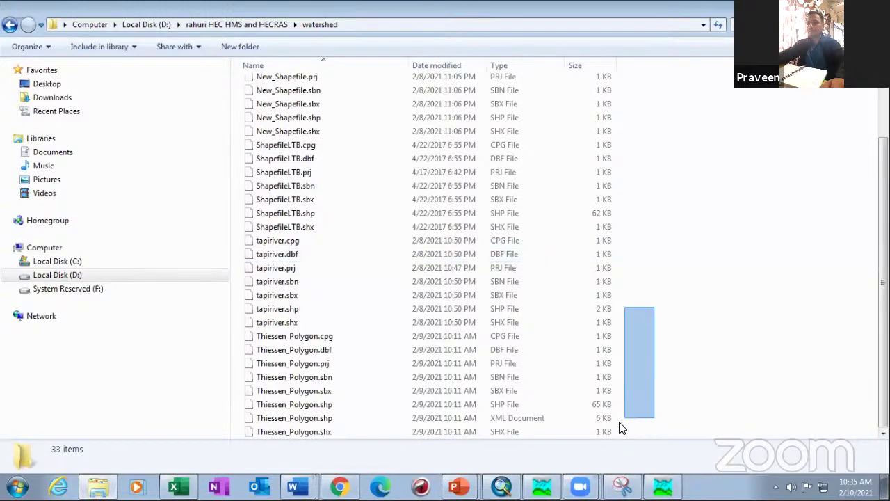
pyautogui.moveTo(726, 304); pyautogui.dragTo(787, 153)
pyautogui.hotkey('alt', 'Tab')
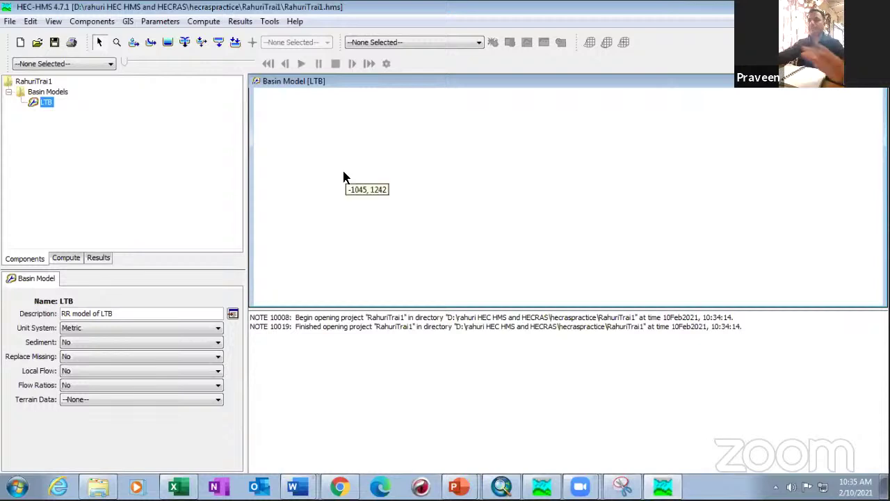
# - Start adding a map layer to the LTB basin map and choose Thiessen_Polygon.shp from the watershed folder
pyautogui.rightClick(424, 146)
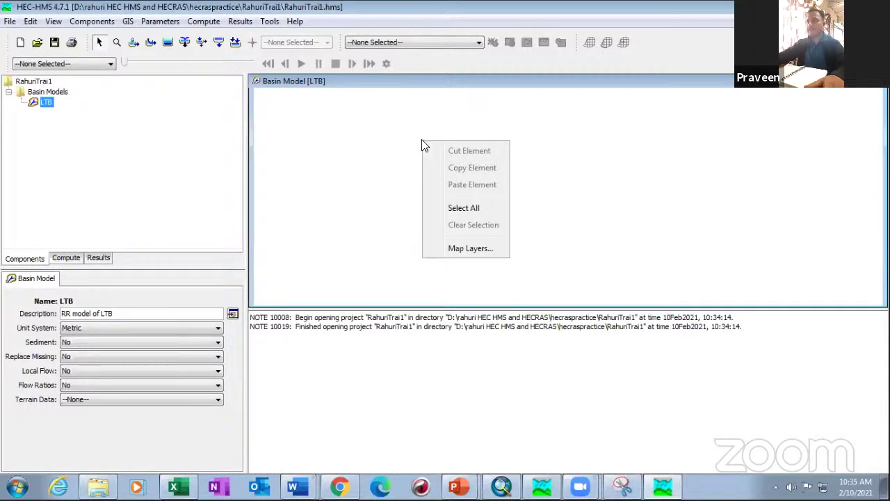
pyautogui.click(487, 252)
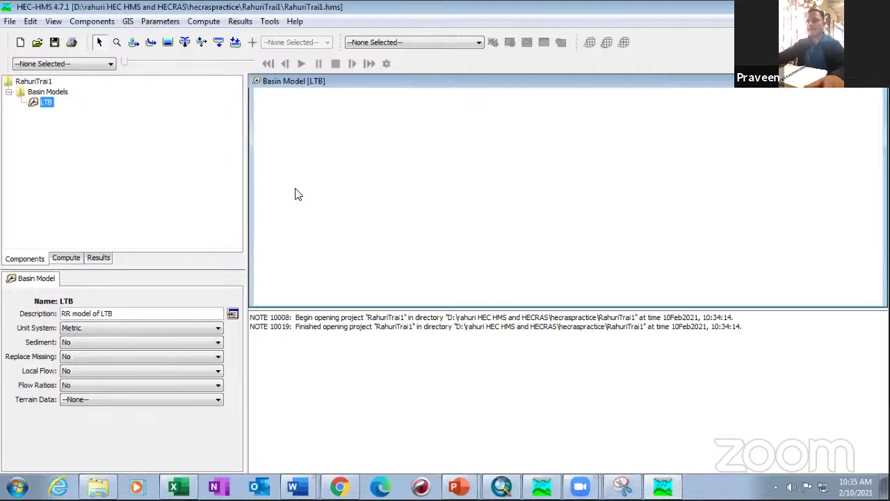
pyautogui.click(278, 174)
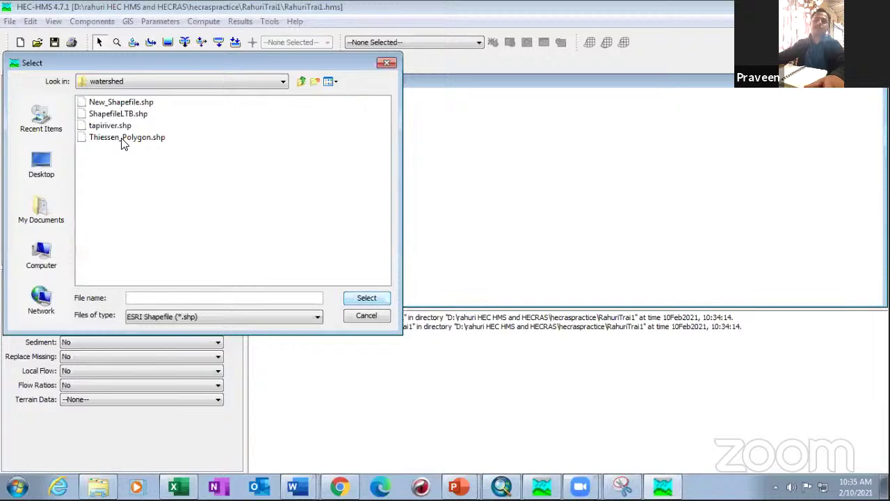
pyautogui.click(122, 140)
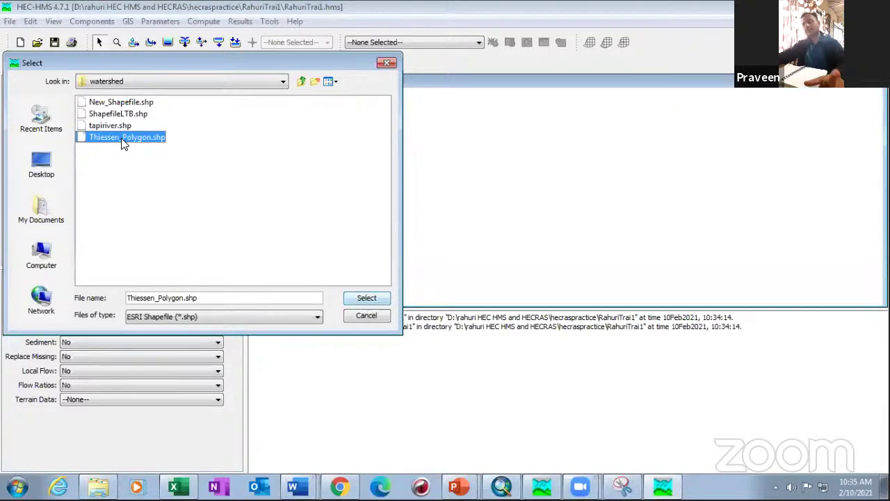
# - Switch to PowerPoint, look at the Methodology slides 7 and 8 on creating Thiessen polygons, and return to HEC-HMS
pyautogui.click(468, 481)
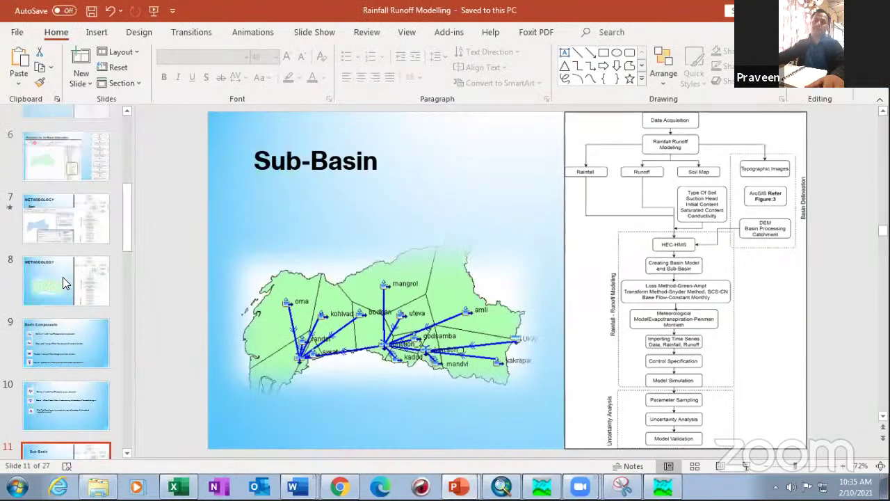
pyautogui.scroll(2, 62, 332)
pyautogui.click(63, 331)
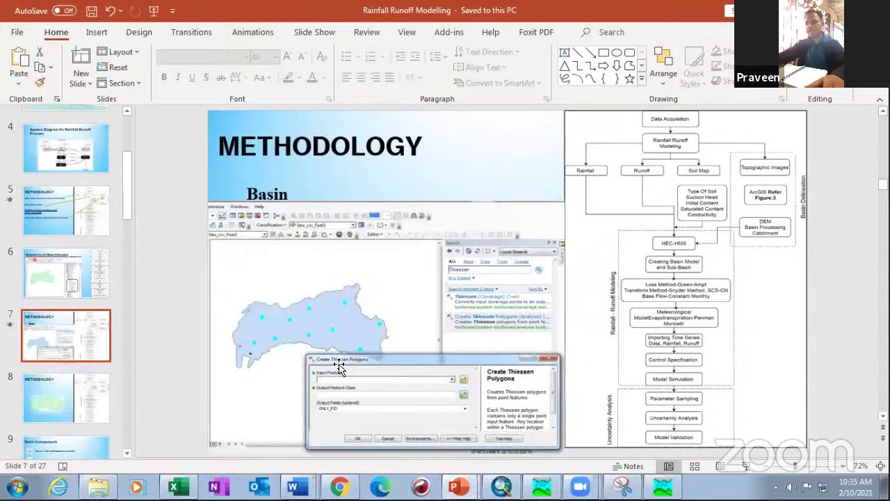
pyautogui.click(55, 388)
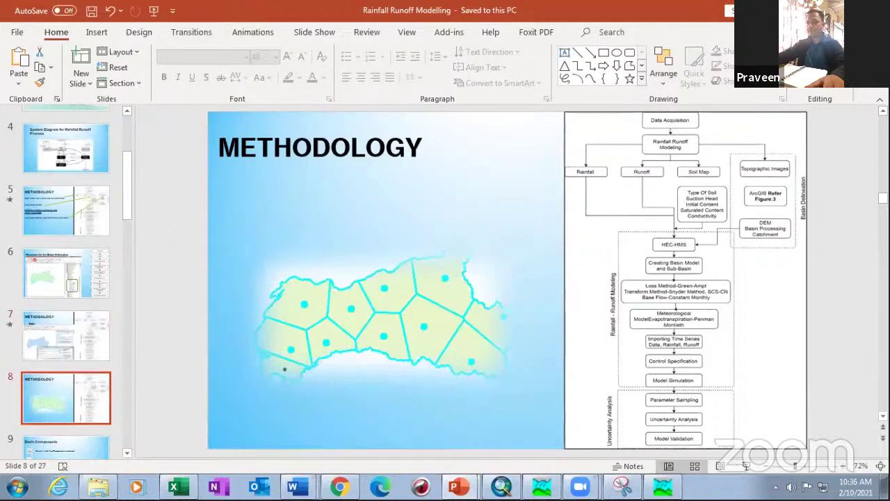
pyautogui.click(663, 486)
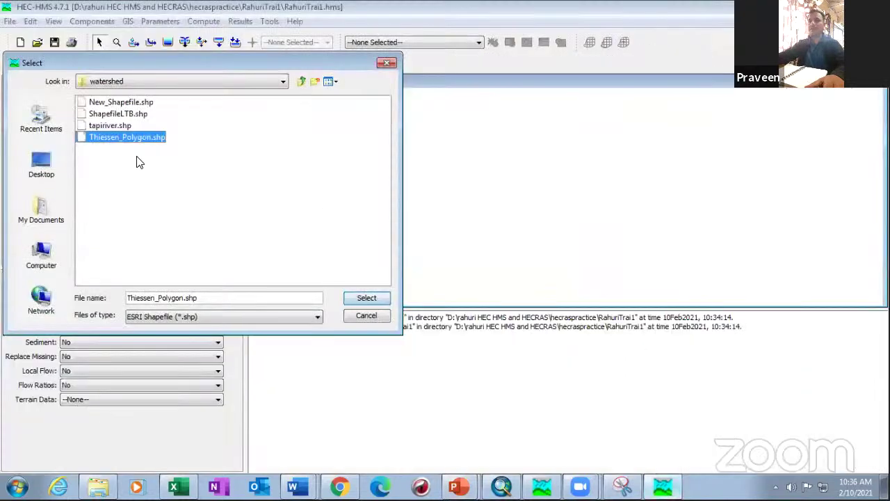
# - Add the chosen Thiessen_Polygon.shp layer to the LTB map, skipping the coordinate system definition, and close the map layers
pyautogui.click(379, 297)
pyautogui.click(420, 265)
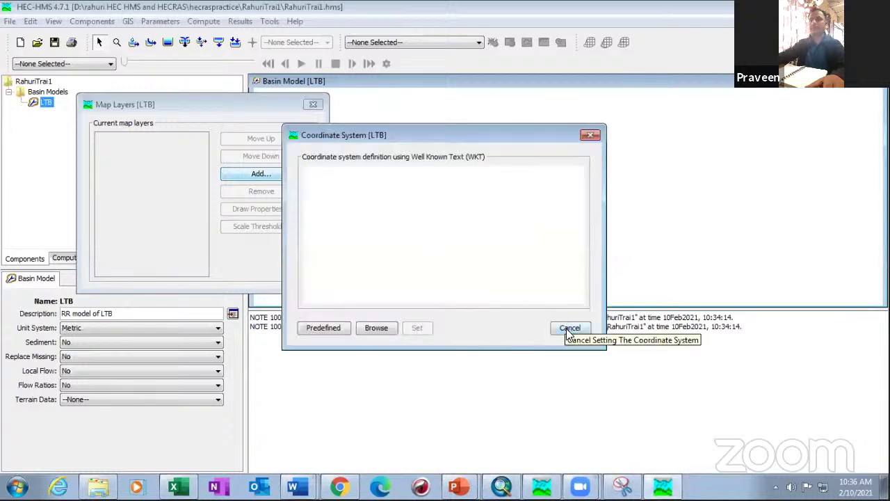
pyautogui.click(567, 330)
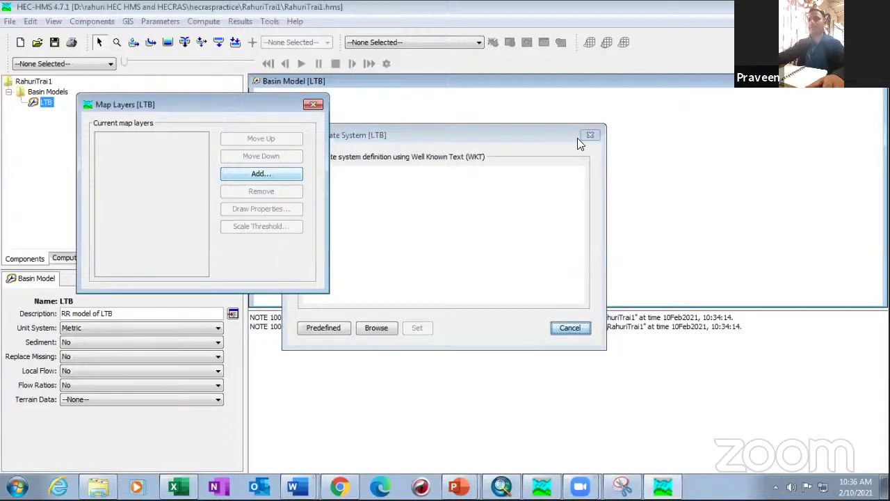
pyautogui.click(313, 107)
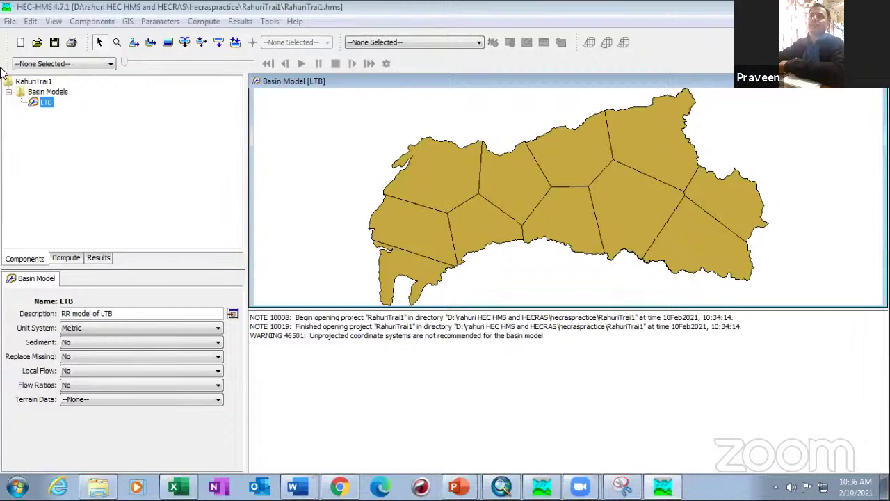
pyautogui.click(11, 21)
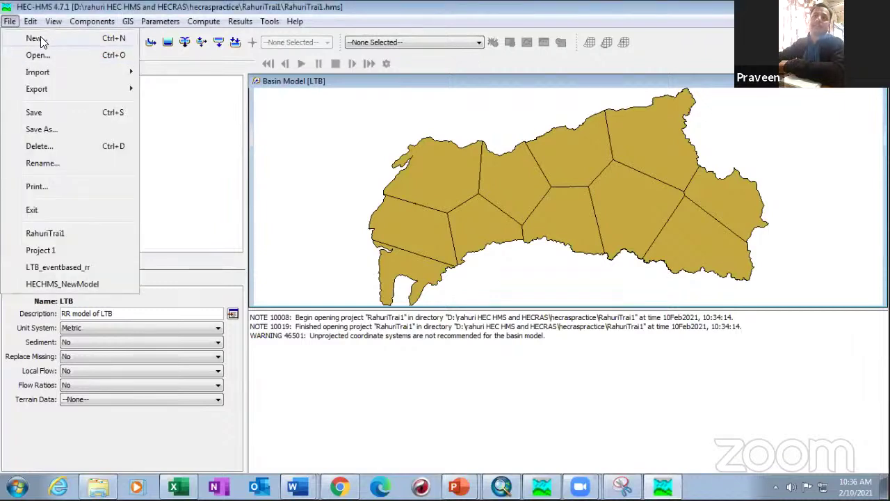
pyautogui.moveTo(38, 72)
pyautogui.click(198, 130)
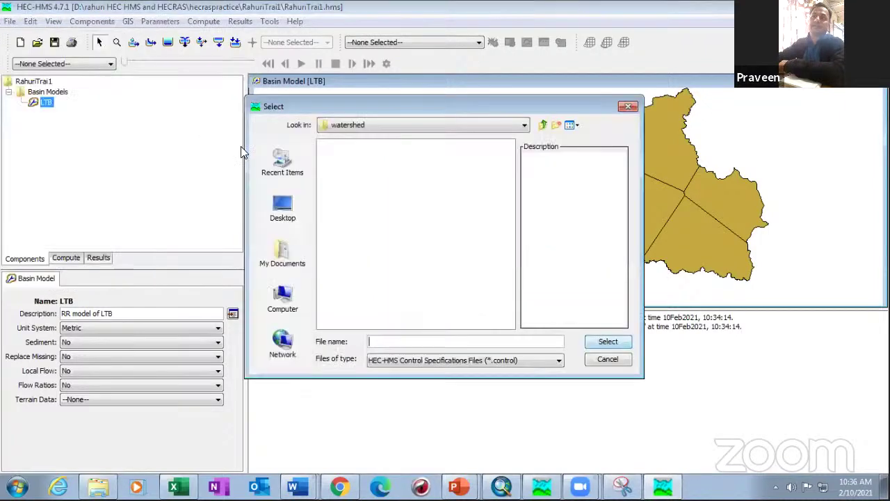
pyautogui.click(629, 107)
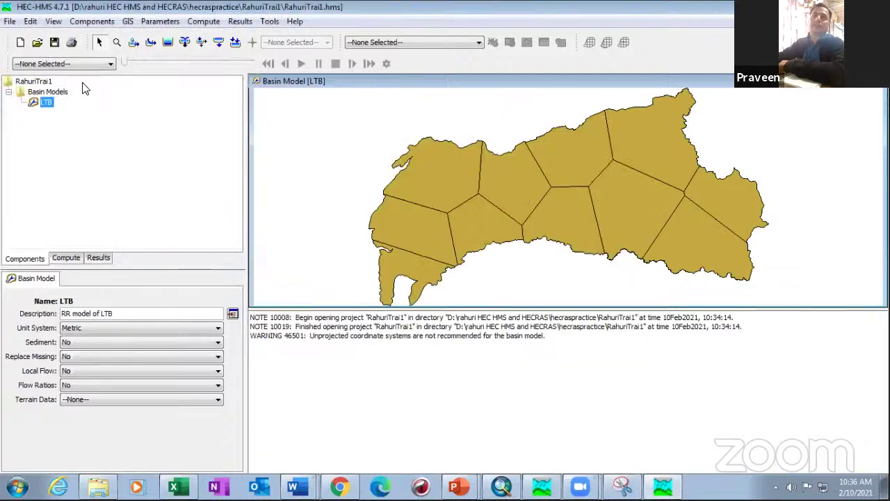
pyautogui.click(93, 22)
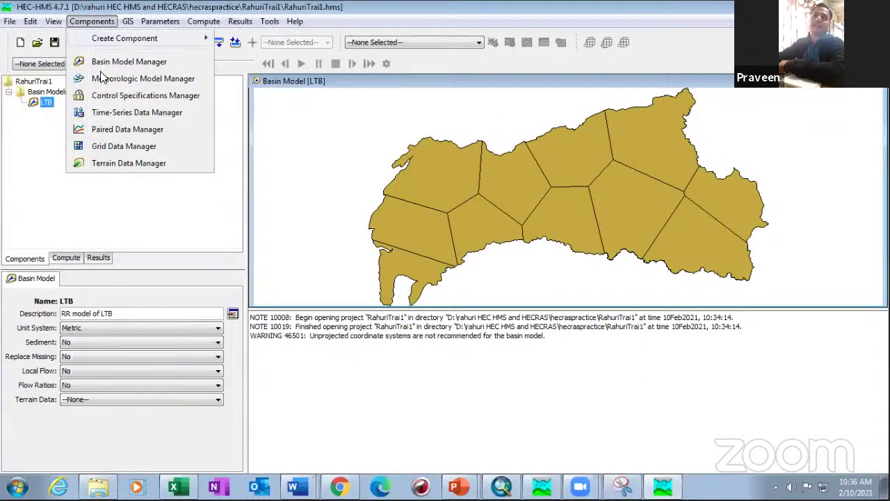
pyautogui.click(151, 62)
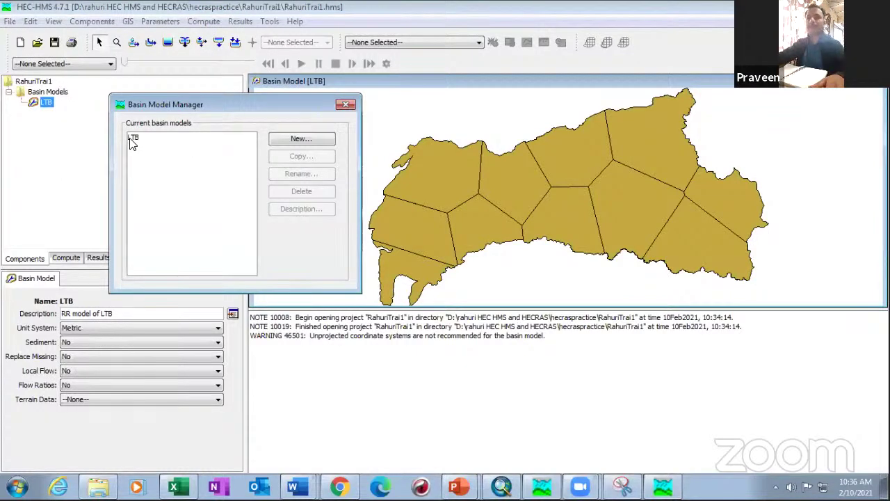
pyautogui.click(301, 139)
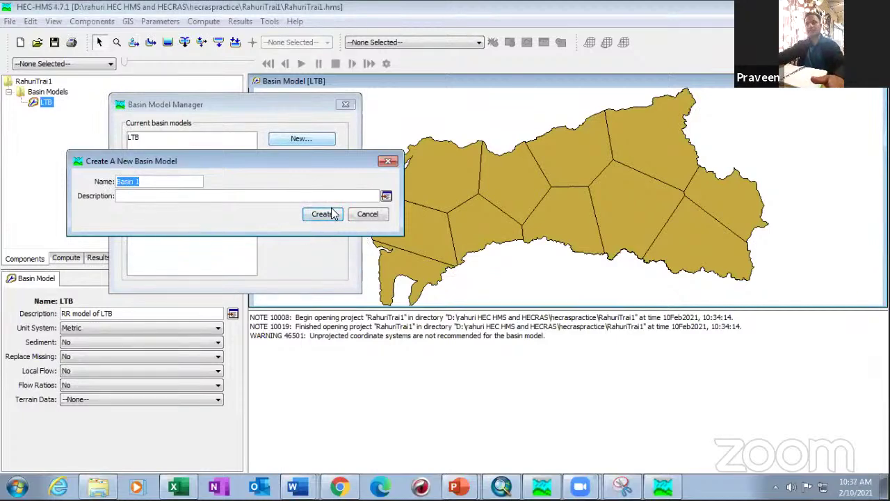
pyautogui.click(368, 215)
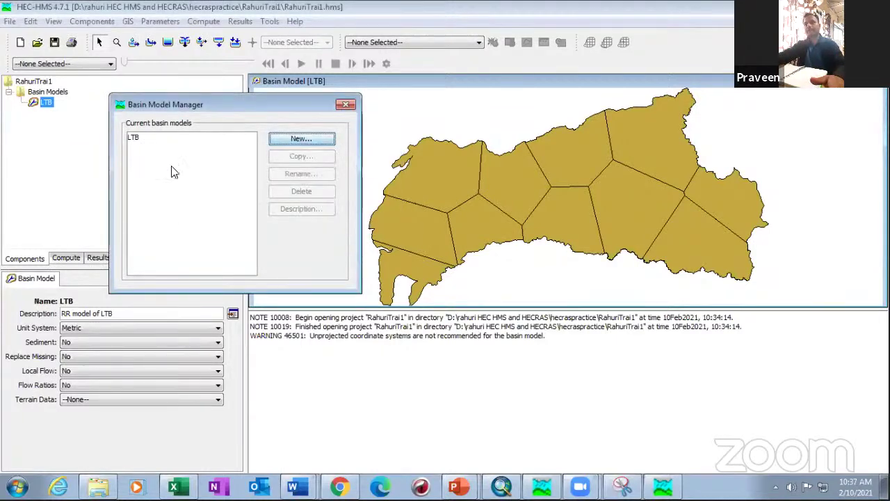
pyautogui.click(346, 105)
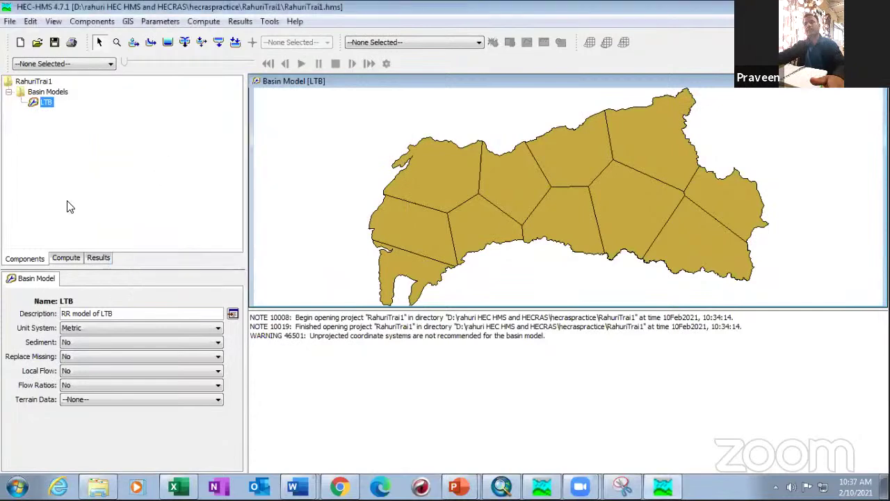
# - Reselect the LTB basin model, remove the Thiessen_Polygon layer from its map layers, and close the layer list
pyautogui.click(9, 92)
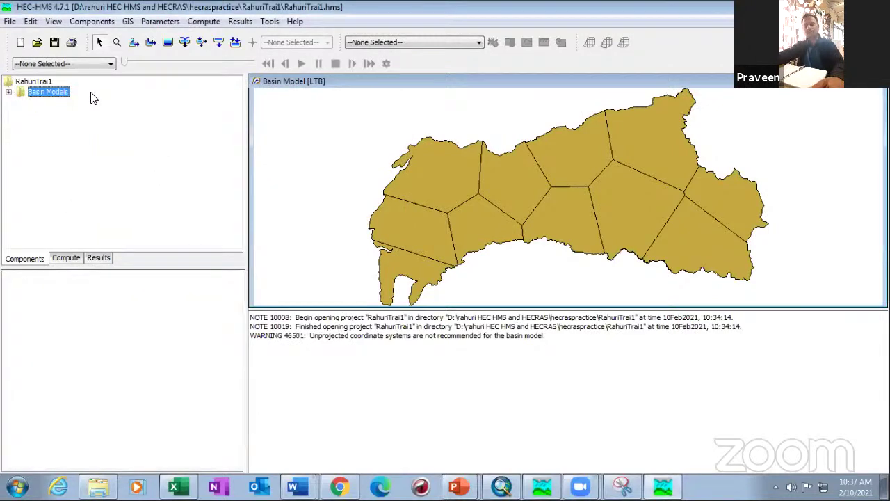
pyautogui.click(9, 92)
pyautogui.click(46, 102)
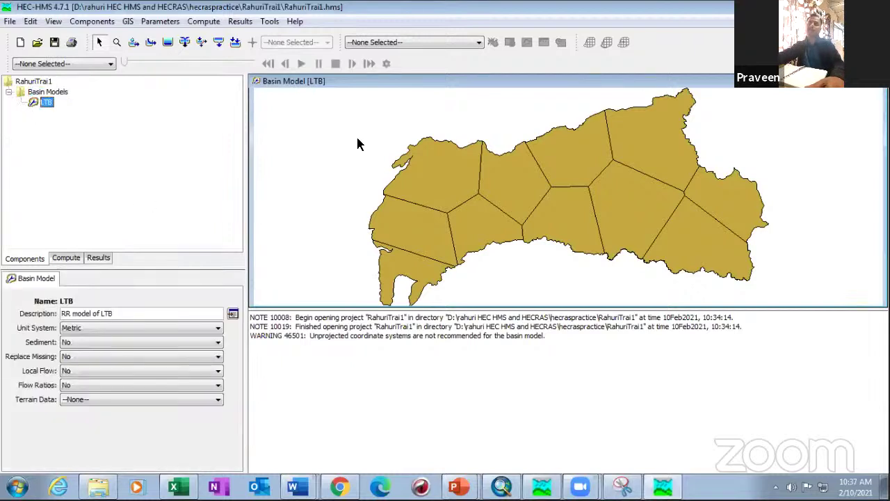
pyautogui.rightClick(328, 175)
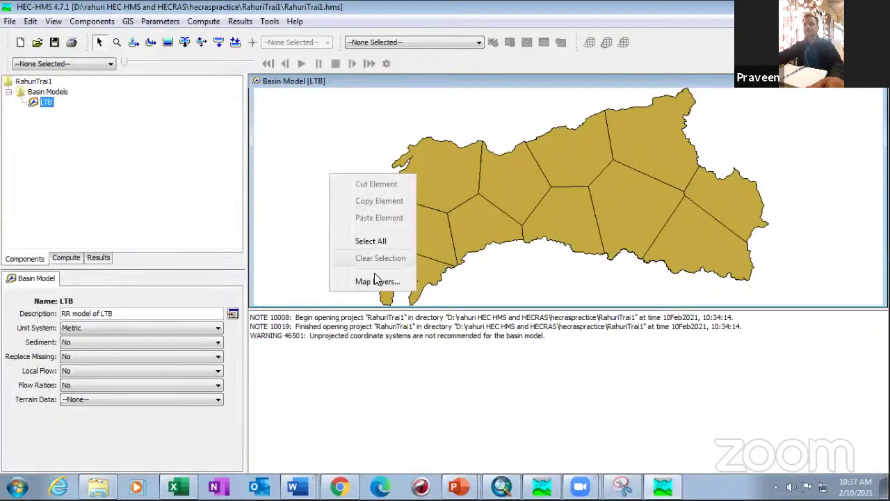
pyautogui.click(376, 281)
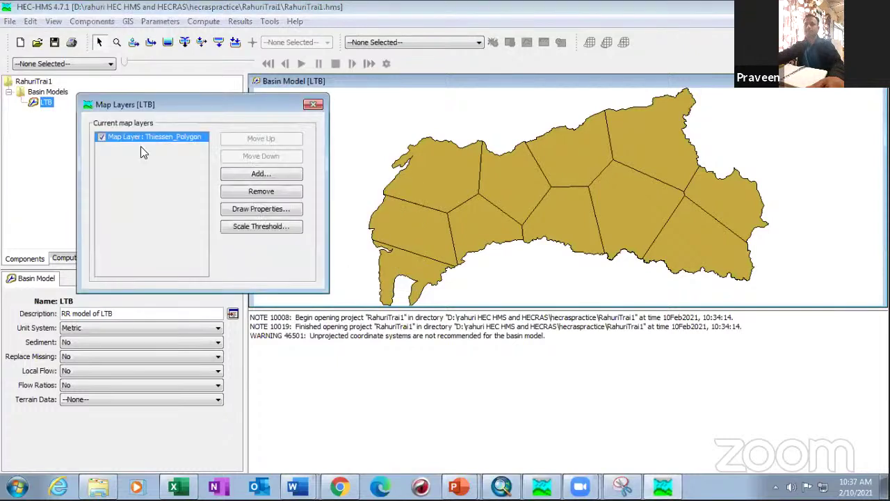
pyautogui.click(261, 192)
pyautogui.click(313, 105)
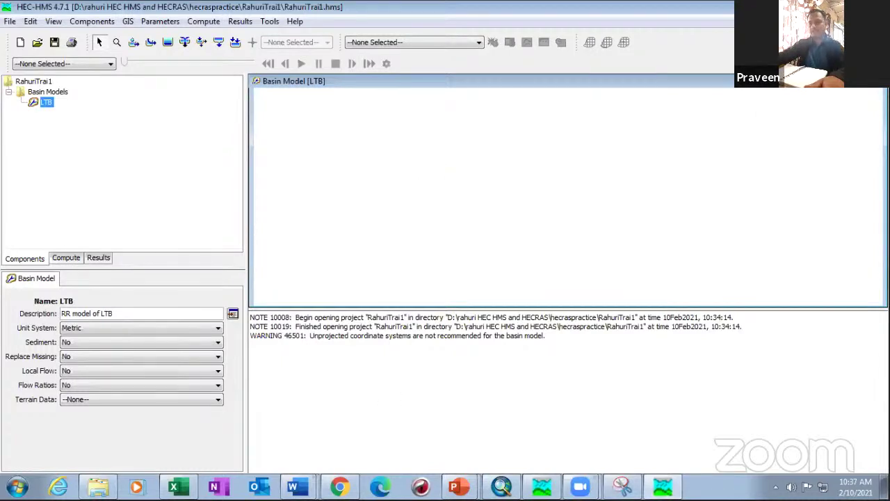
# - Switch to Windows Explorer and try to compress all Thiessen_Polygon files in the watershed folder to watershed.rar and email them
pyautogui.click(340, 487)
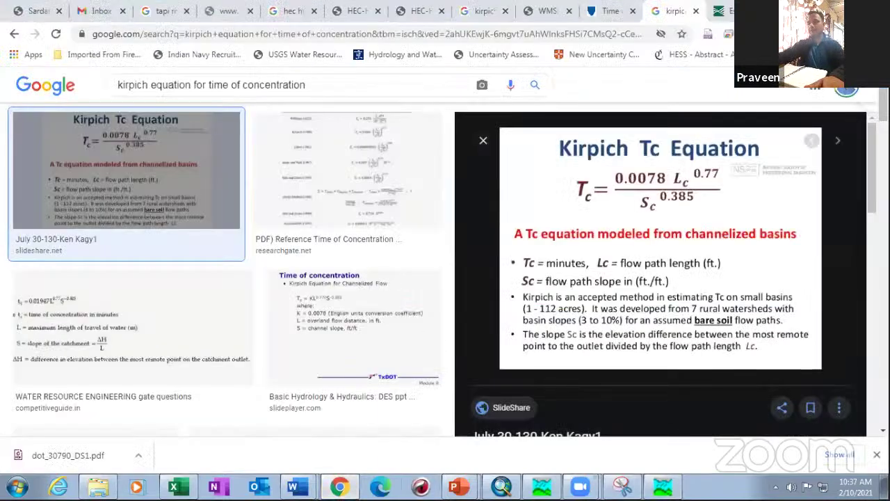
pyautogui.hotkey('alt', 'Tab')
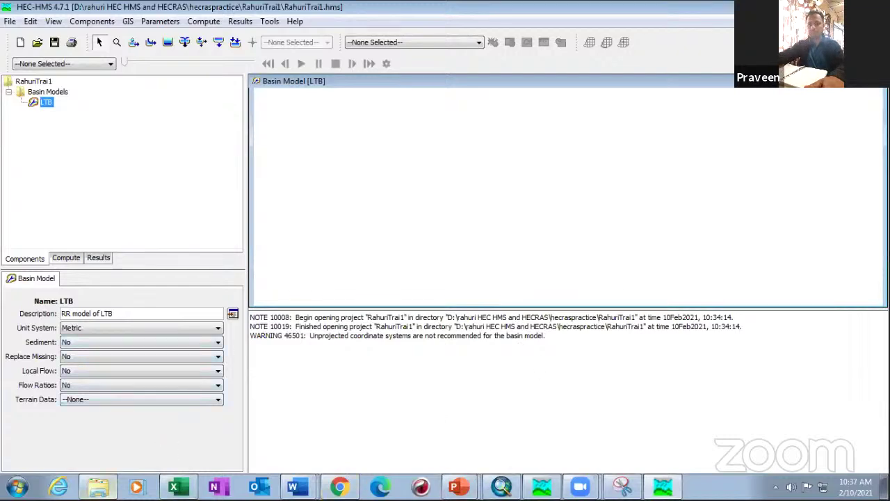
pyautogui.hotkey('alt', 'Tab')
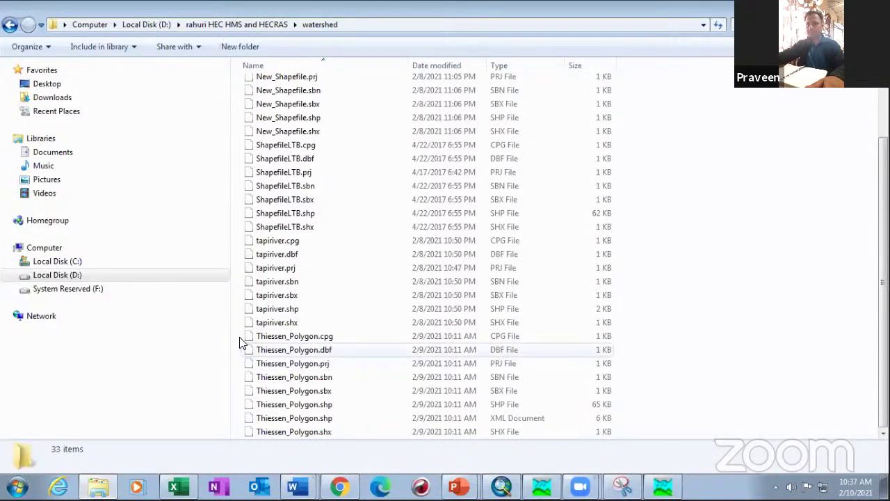
pyautogui.moveTo(236, 332); pyautogui.dragTo(694, 447)
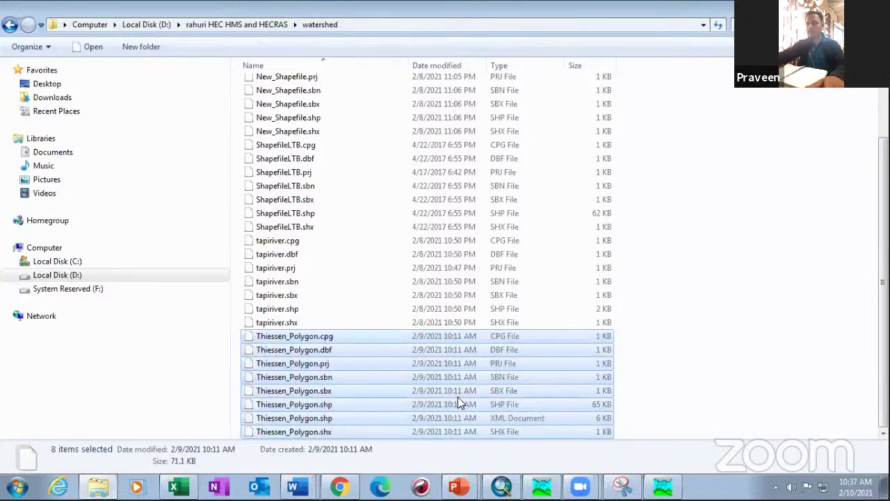
pyautogui.rightClick(457, 398)
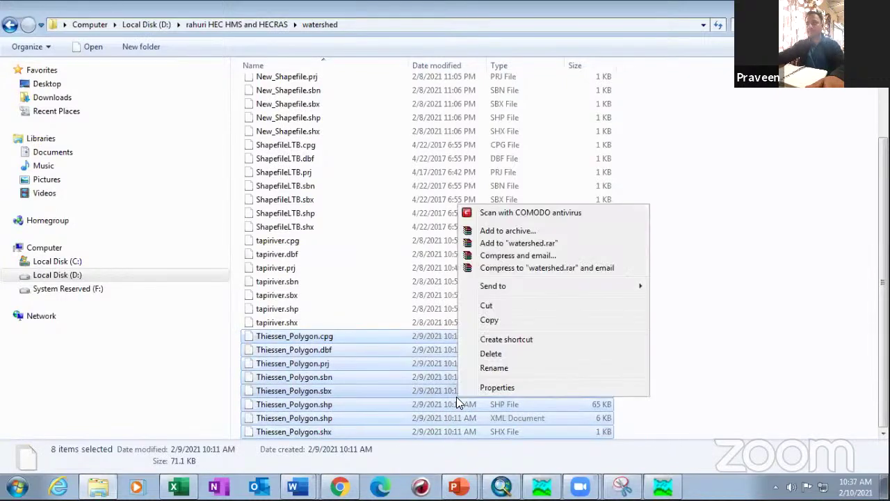
pyautogui.click(560, 269)
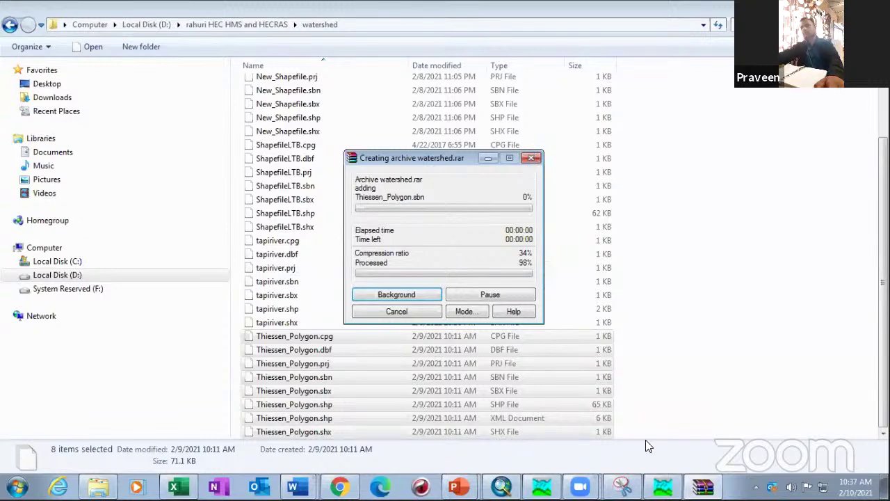
# - Open the Windows Task Manager to handle the WinRAR job, and dismiss the WinRAR diagnostic messages
pyautogui.click(703, 487)
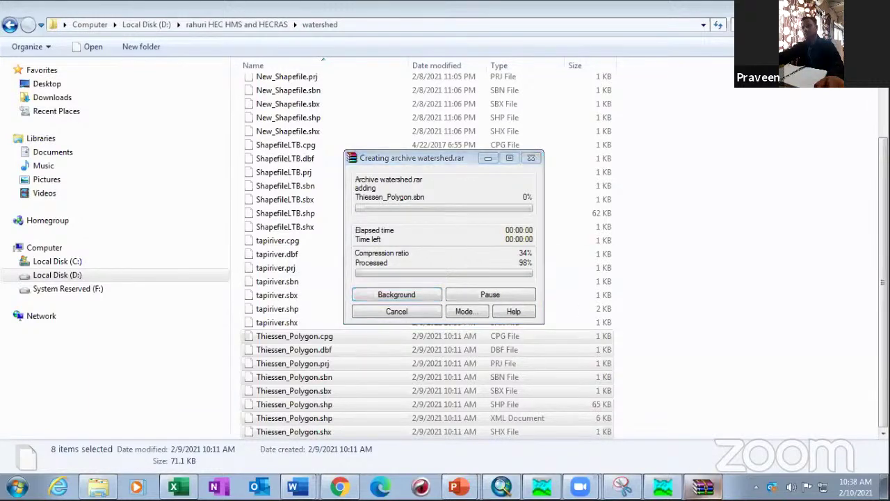
pyautogui.rightClick(737, 487)
pyautogui.click(764, 453)
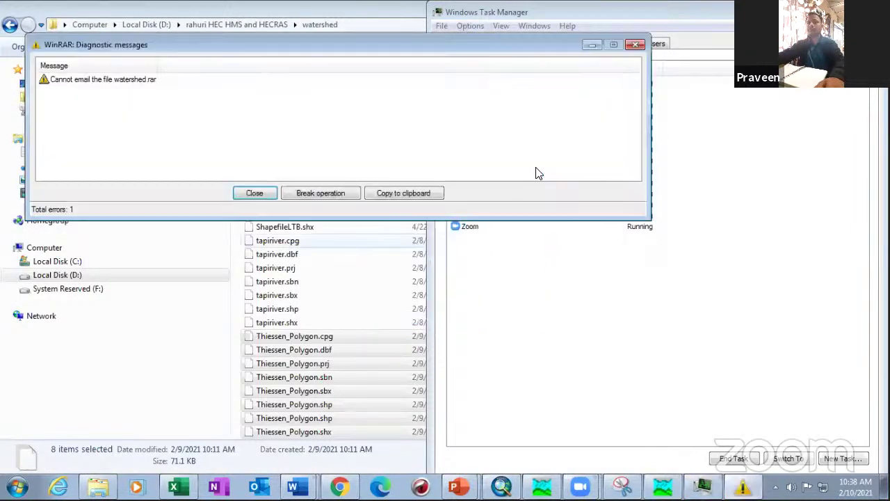
pyautogui.press('Return')
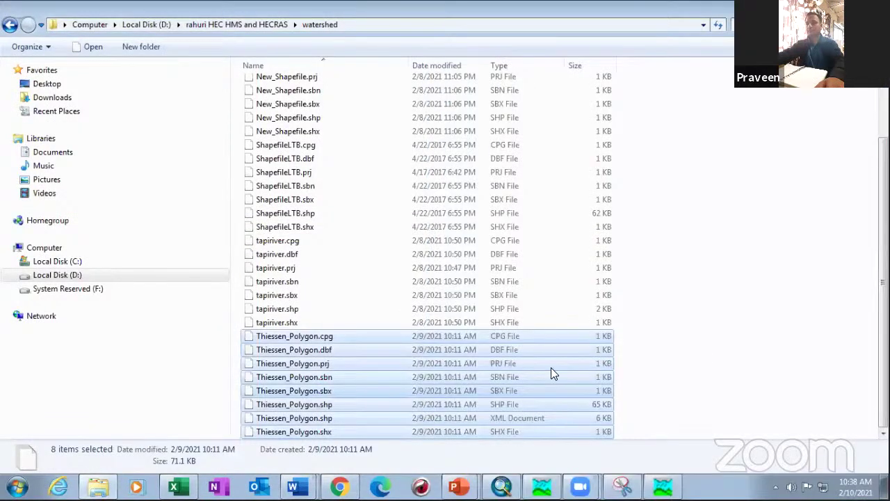
# - Reselect all Thiessen_Polygon files in the watershed folder, compress them into watershed.rar, and select the new archive
pyautogui.click(740, 143)
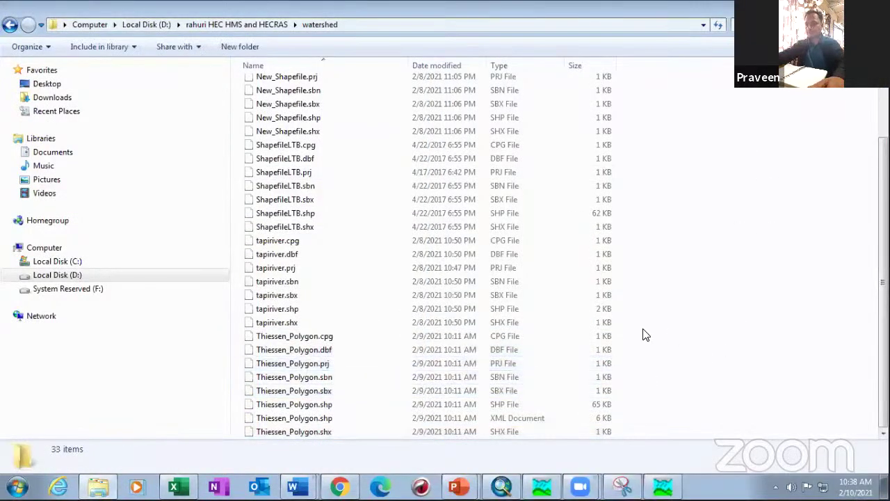
pyautogui.moveTo(643, 334); pyautogui.dragTo(562, 456)
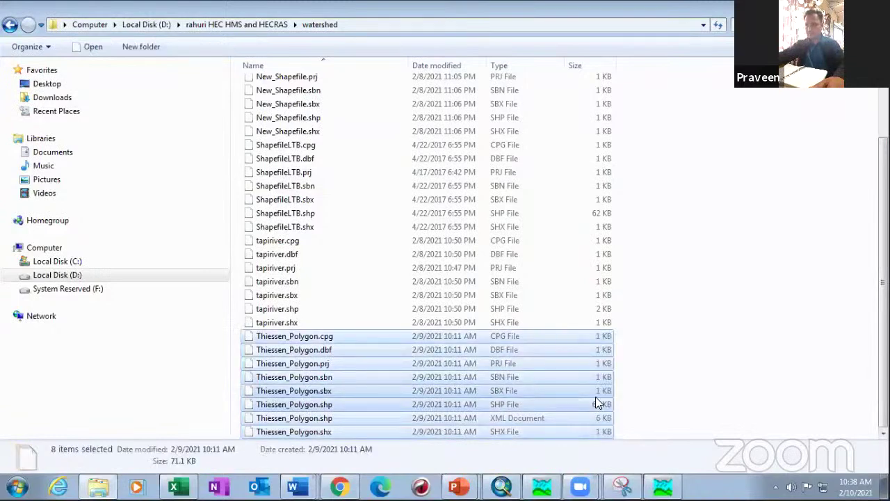
pyautogui.rightClick(390, 341)
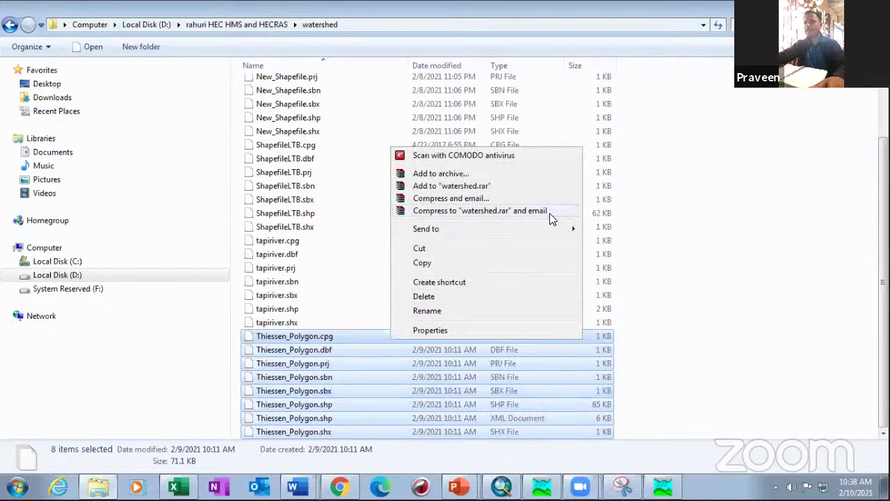
pyautogui.click(495, 188)
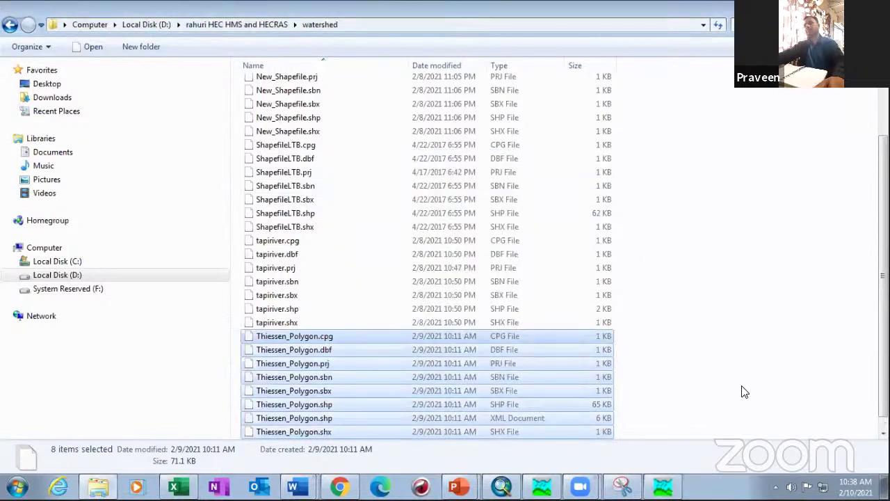
pyautogui.click(722, 308)
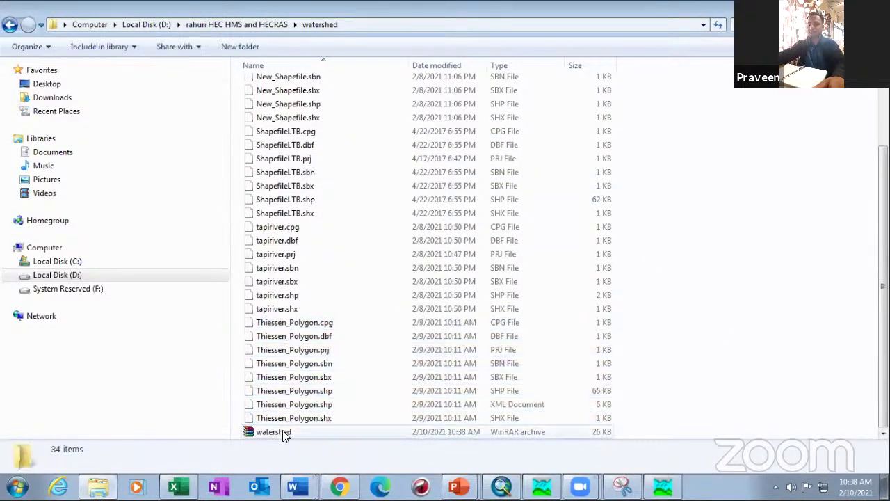
pyautogui.click(501, 431)
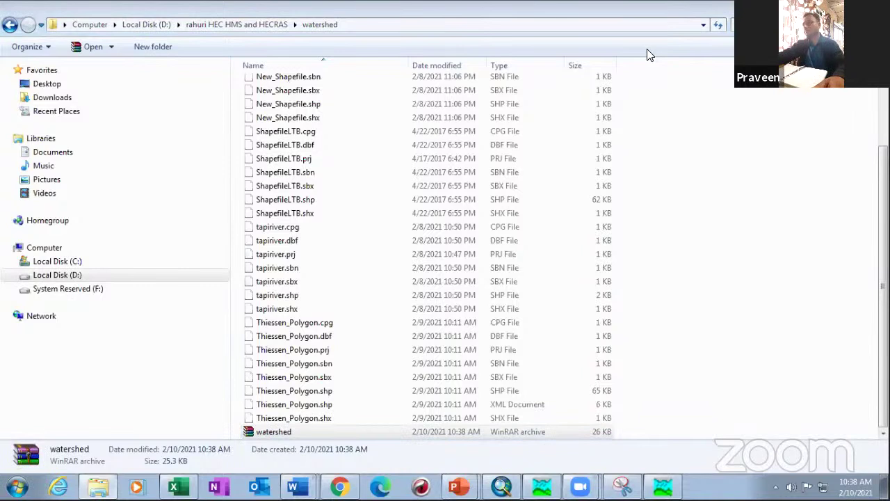
pyautogui.moveTo(301, 433); pyautogui.dragTo(708, 370)
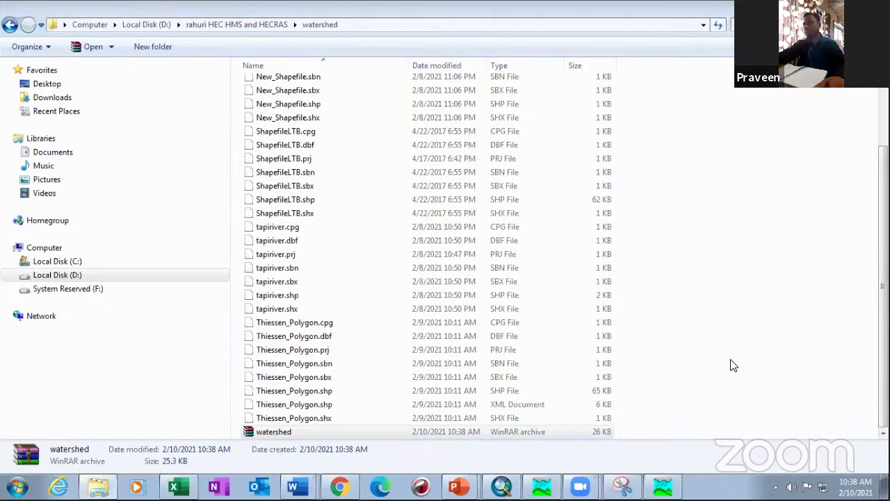
pyautogui.click(266, 449)
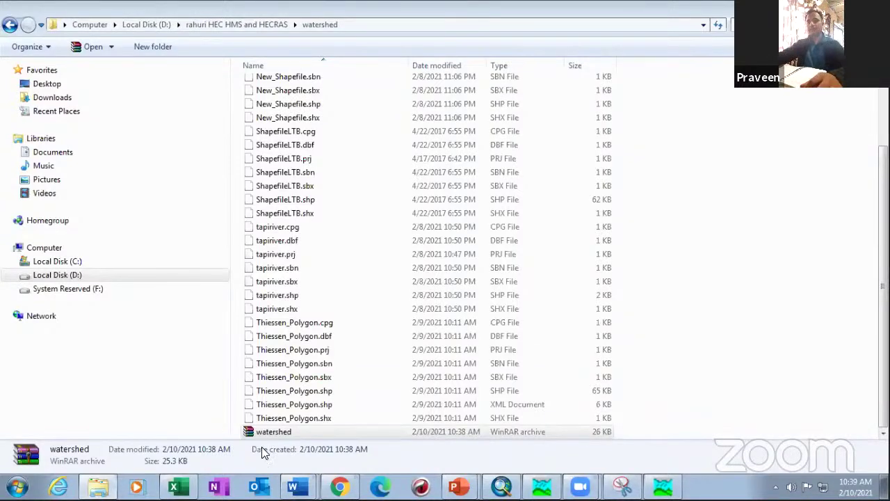
pyautogui.click(414, 393)
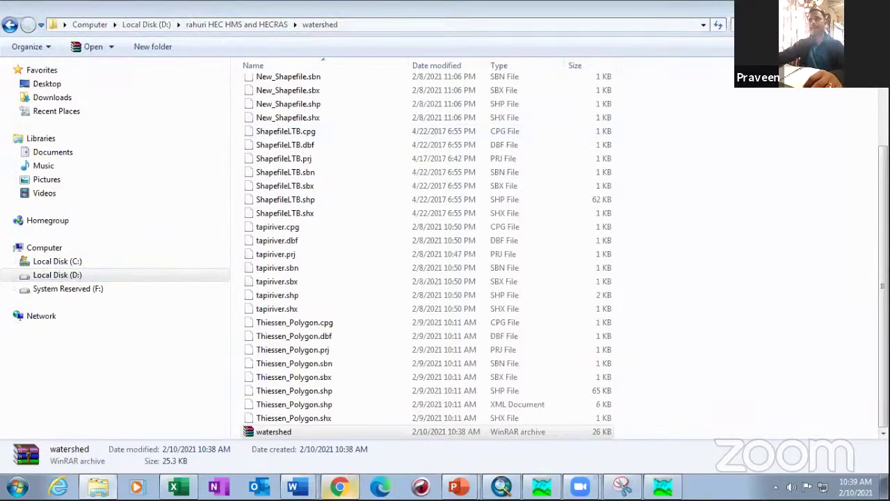
# - Switch to Gmail in Chrome, start a new message, and attach watershed.rar from the watershed folder
pyautogui.click(339, 487)
pyautogui.click(84, 12)
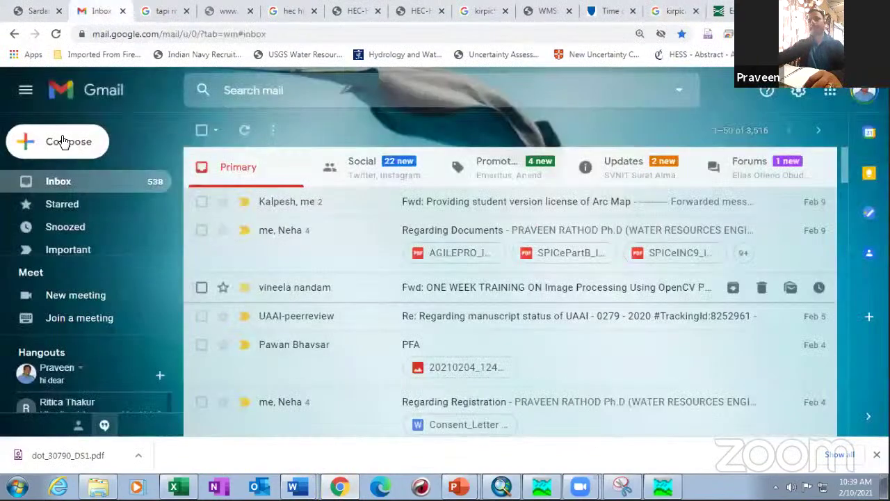
pyautogui.click(63, 141)
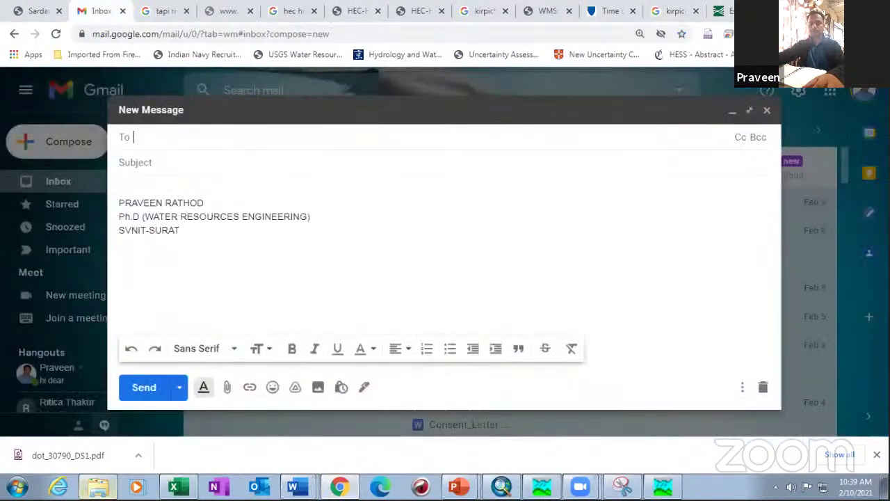
pyautogui.click(98, 486)
pyautogui.moveTo(272, 431); pyautogui.dragTo(320, 283)
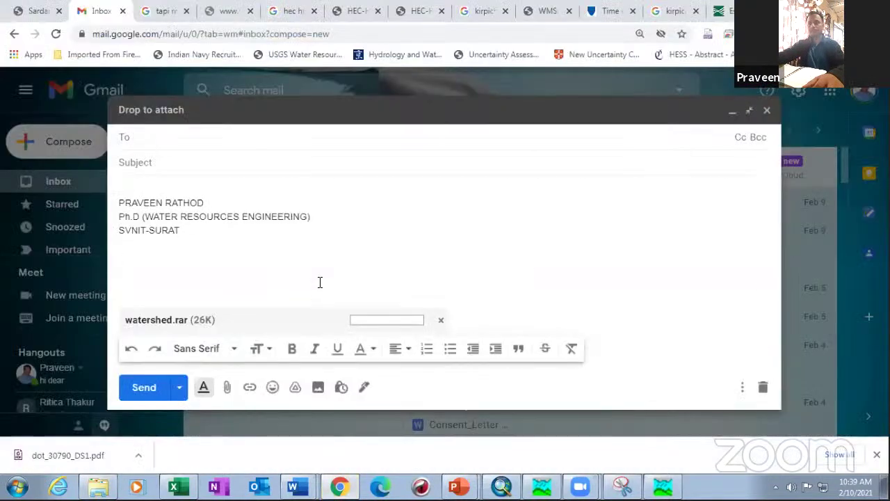
# - Address the message to the intended contact by choosing the suggested recipient, and set the subject to watershed
pyautogui.click(228, 145)
pyautogui.write('kal')
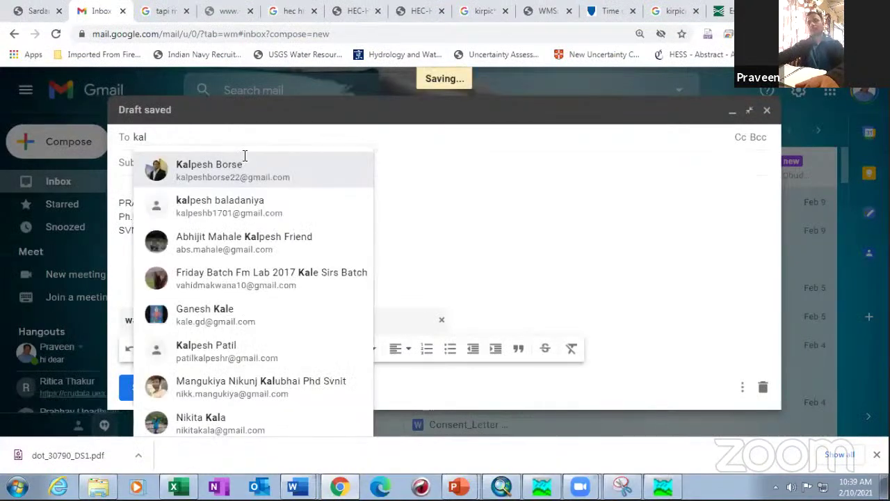
pyautogui.click(234, 167)
pyautogui.click(235, 167)
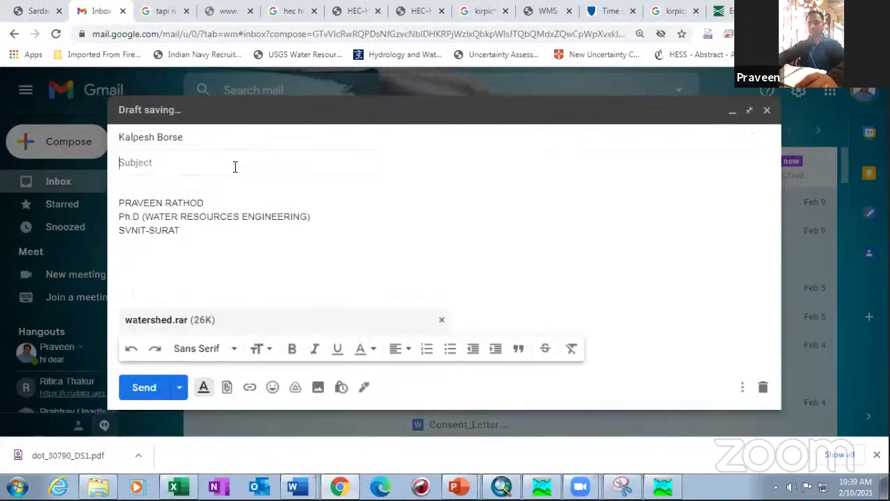
pyautogui.write('water')
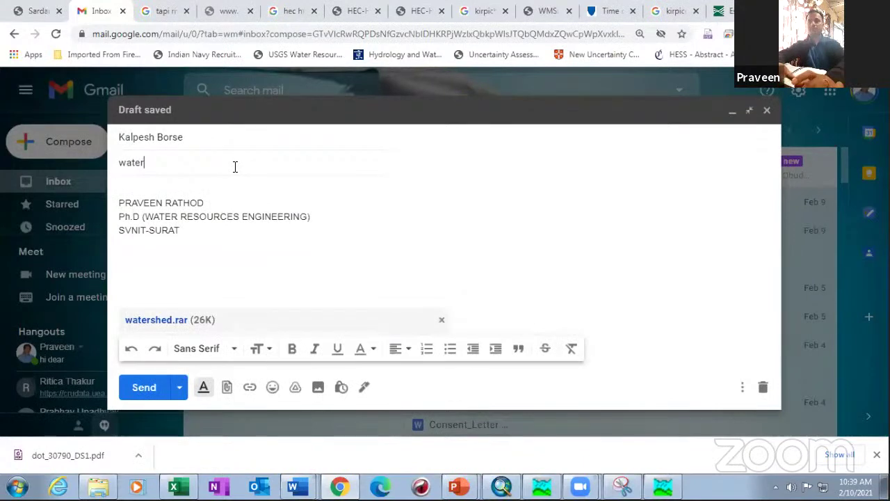
pyautogui.write('shed')
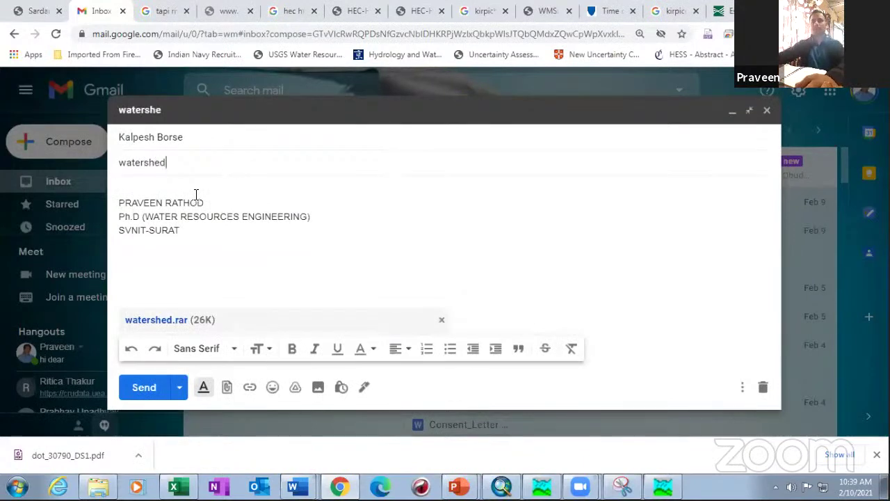
# - Write pfa above the signature in the message body and send the e-mail
pyautogui.click(168, 186)
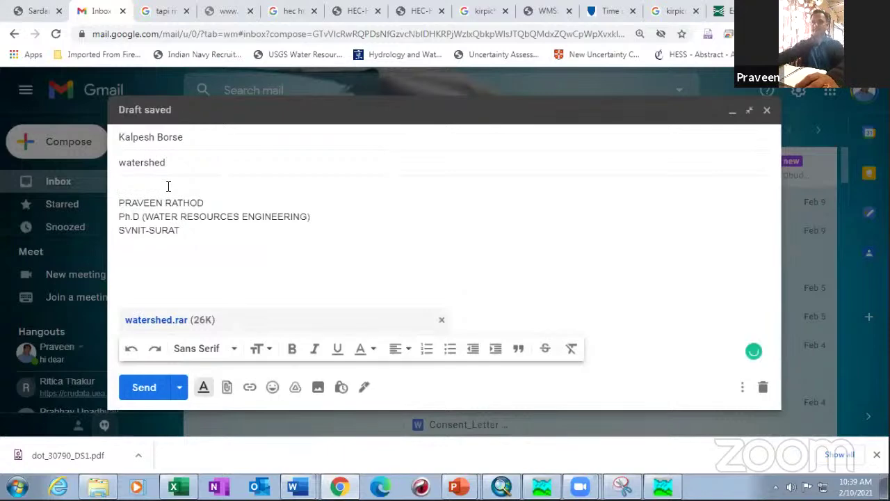
pyautogui.write('pfa')
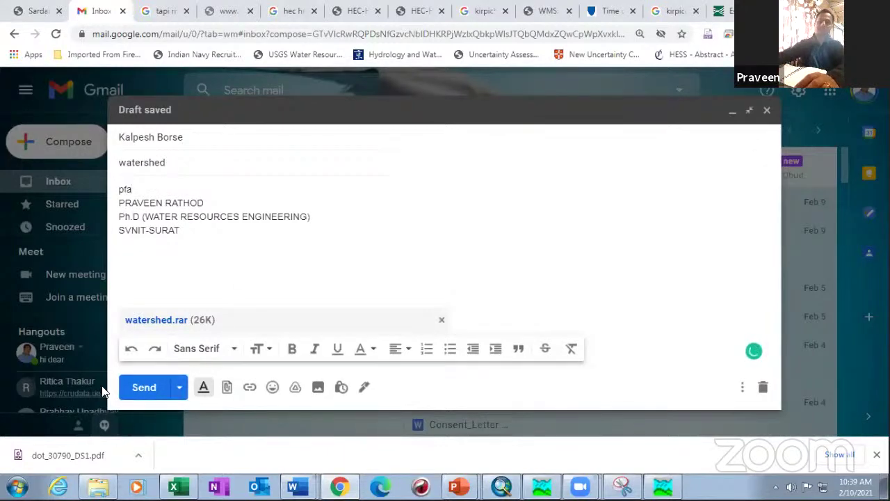
pyautogui.click(144, 387)
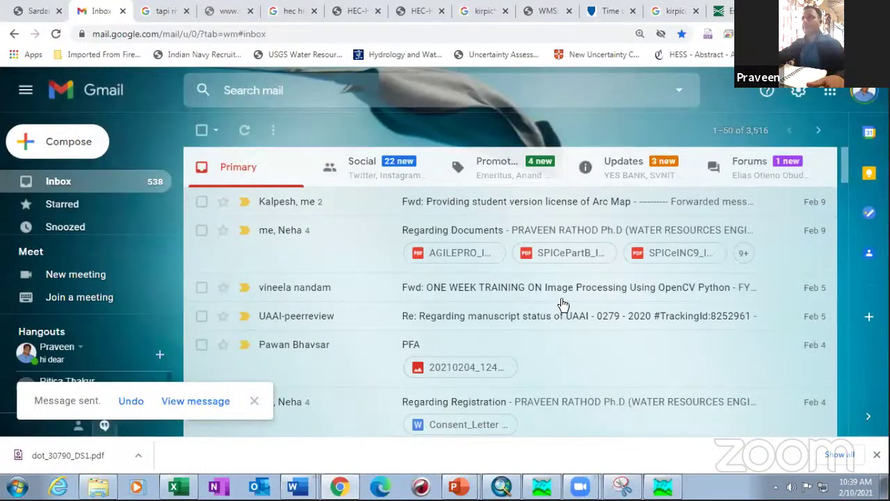
# - Switch to the HEC-HMS window with the RahuriTrai1 project and open the map layers of the LTB basin model
pyautogui.click(542, 487)
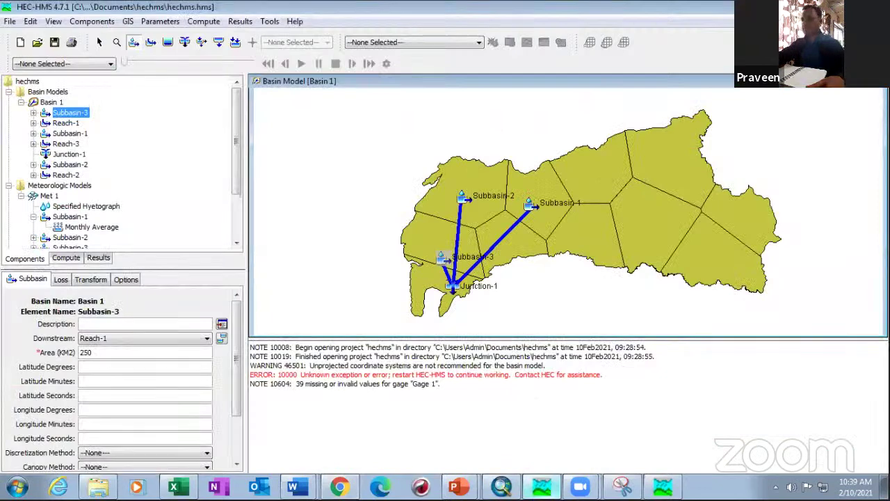
pyautogui.click(663, 487)
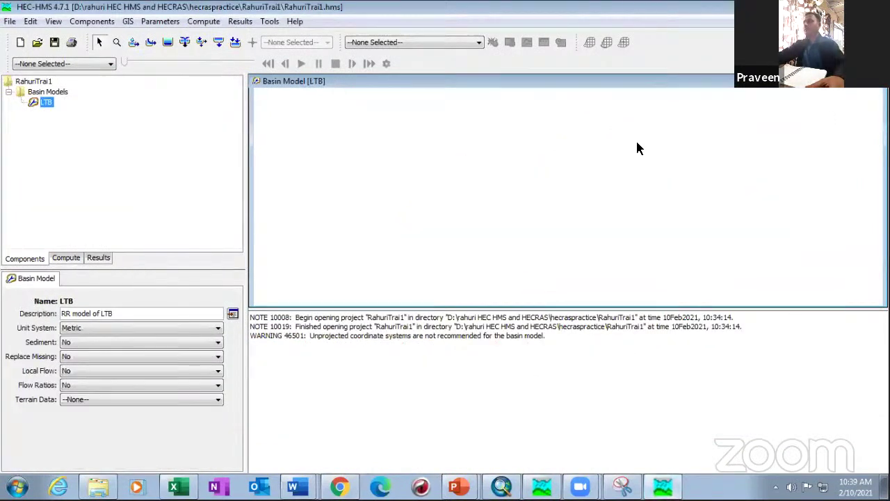
pyautogui.rightClick(378, 129)
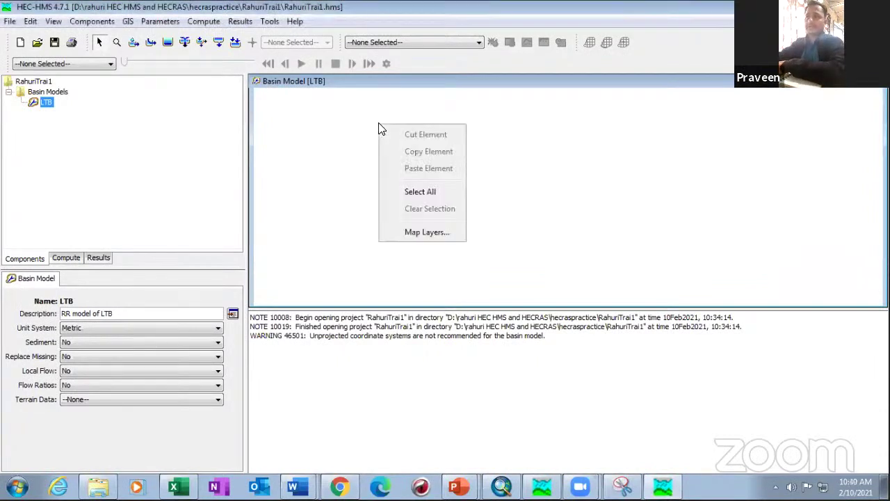
pyautogui.click(413, 234)
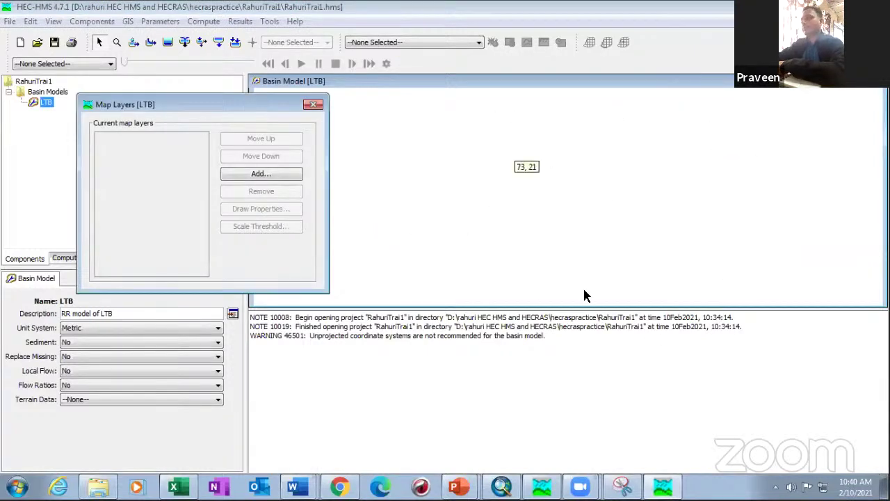
# - Add Thiessen_Polygon.shp from the watershed folder as an LTB map layer and close the layer list
pyautogui.click(274, 174)
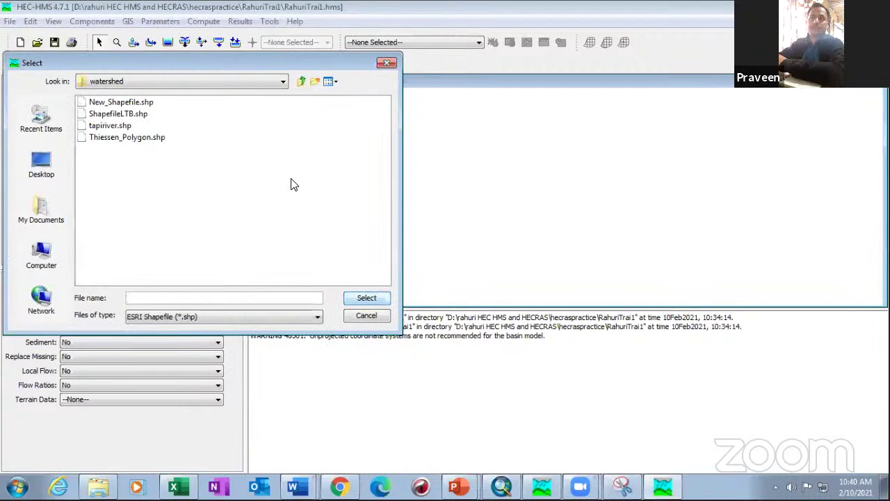
pyautogui.click(142, 137)
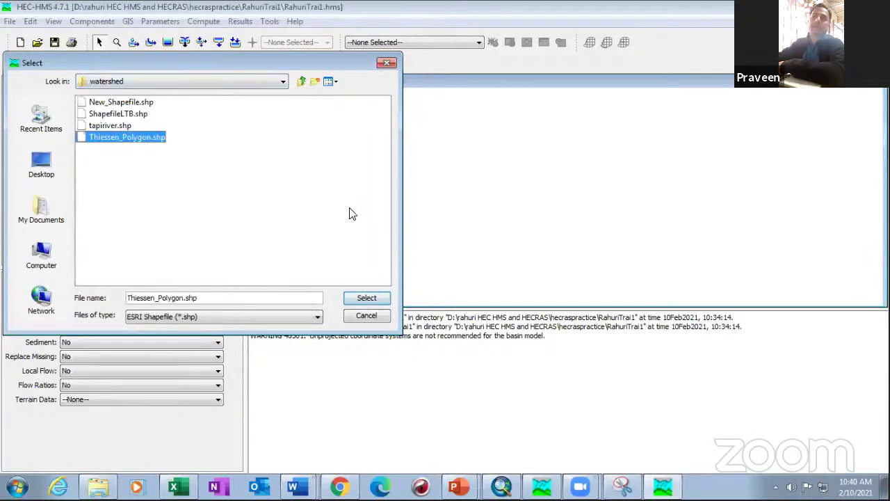
pyautogui.click(373, 297)
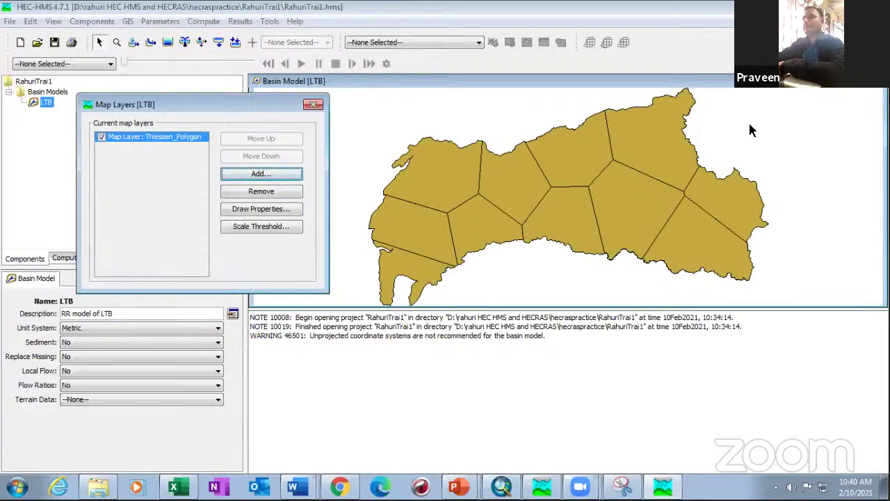
pyautogui.click(313, 105)
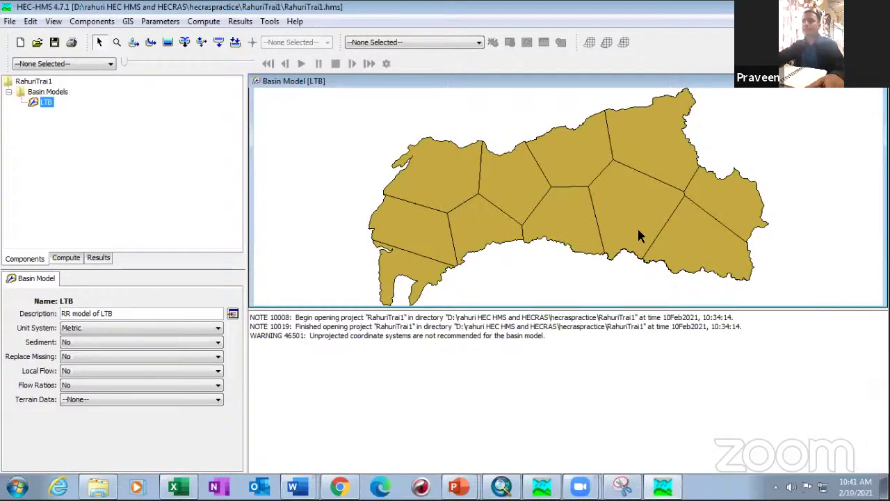
pyautogui.click(133, 42)
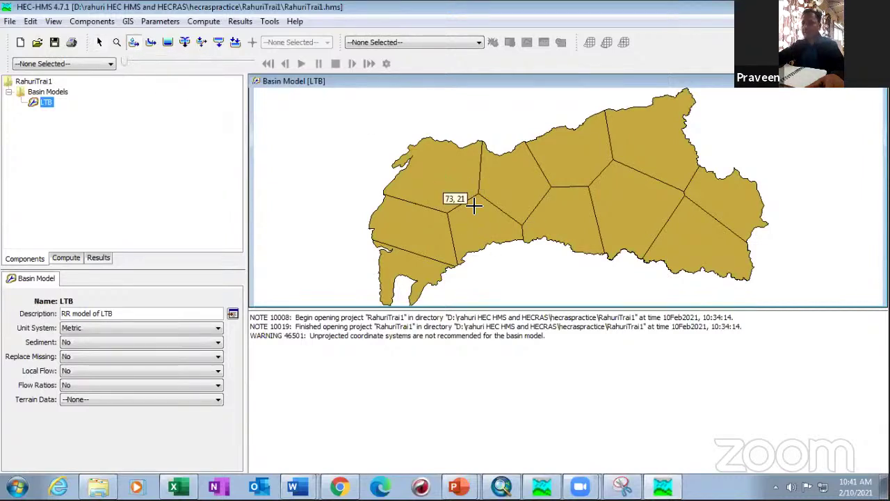
pyautogui.click(449, 171)
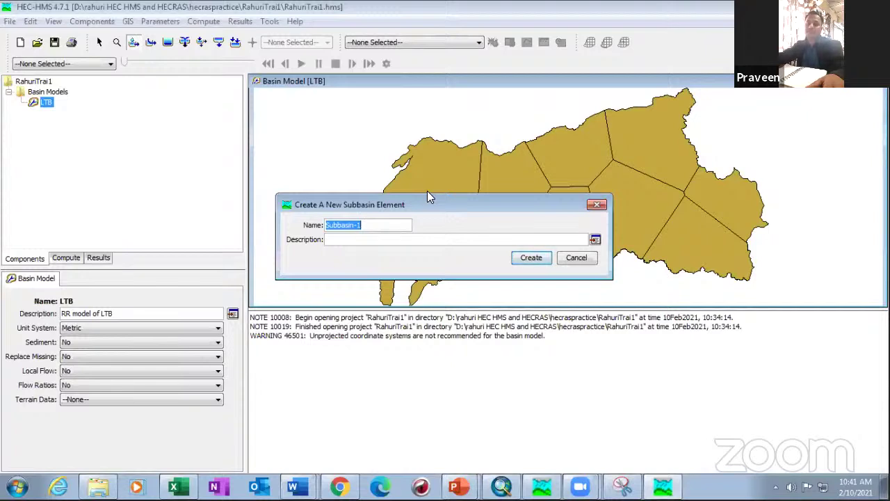
pyautogui.click(577, 257)
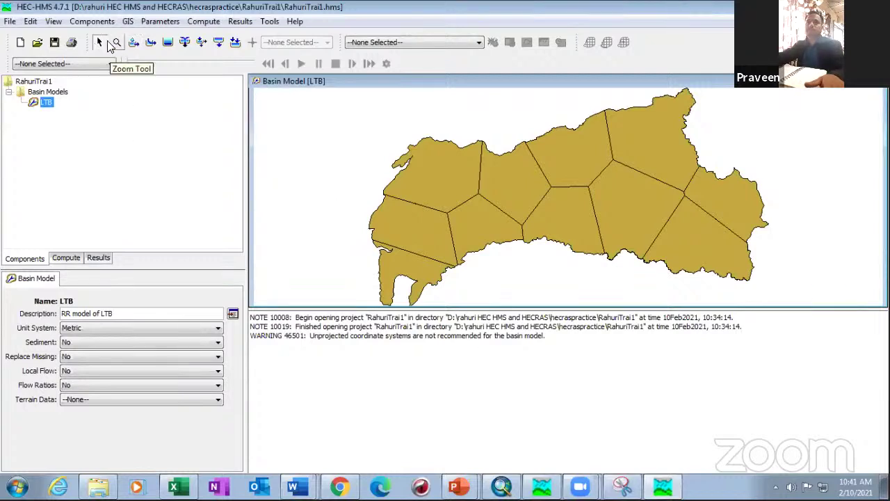
pyautogui.click(99, 42)
# - Replace the Thiessen_Polygon map layer of the LTB basin model with ShapefileLTB.shp from the watershed folder
pyautogui.rightClick(394, 216)
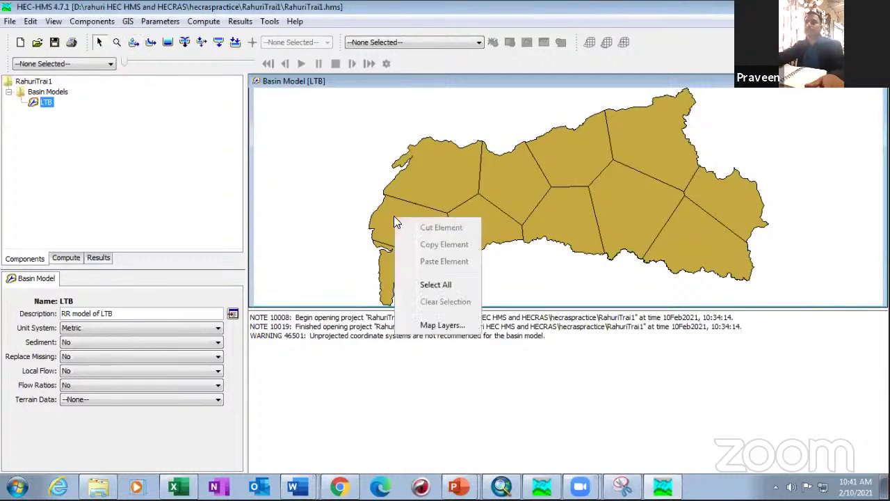
pyautogui.click(440, 325)
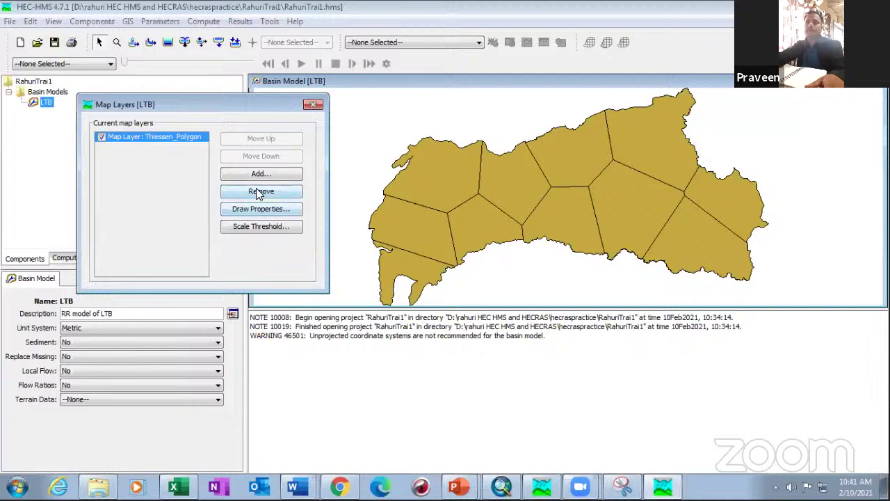
pyautogui.click(256, 191)
pyautogui.click(258, 174)
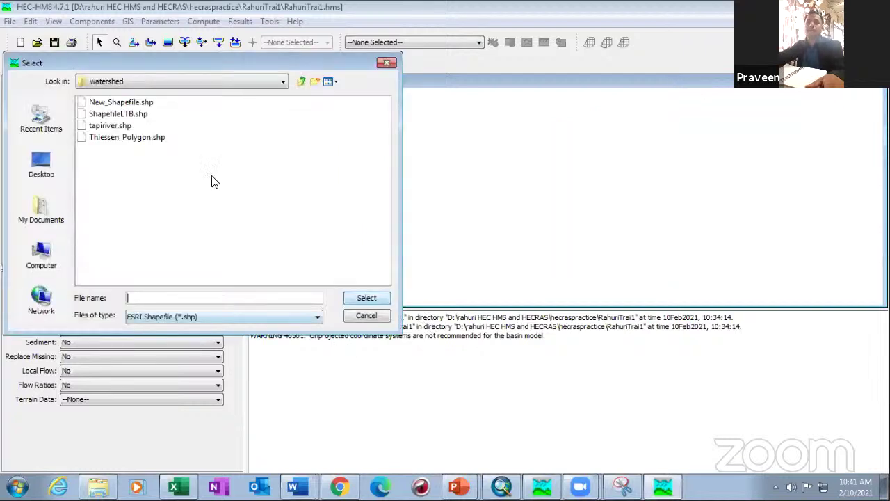
pyautogui.click(132, 104)
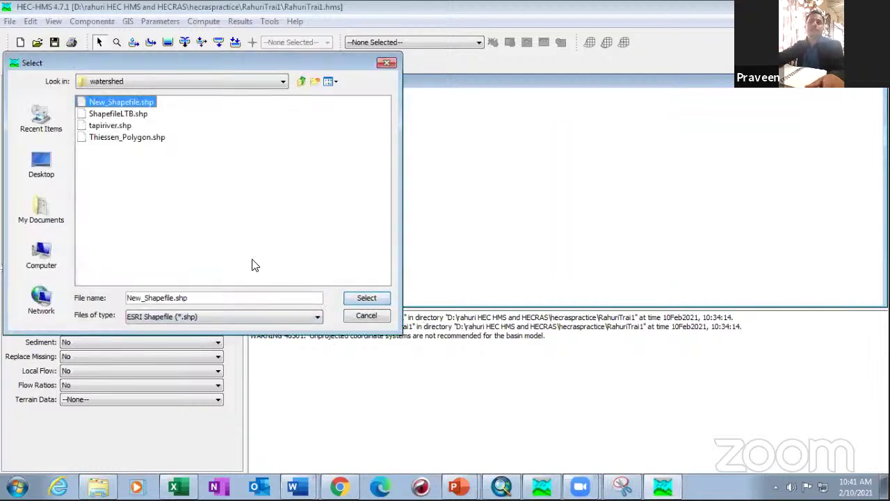
pyautogui.click(118, 113)
pyautogui.click(365, 300)
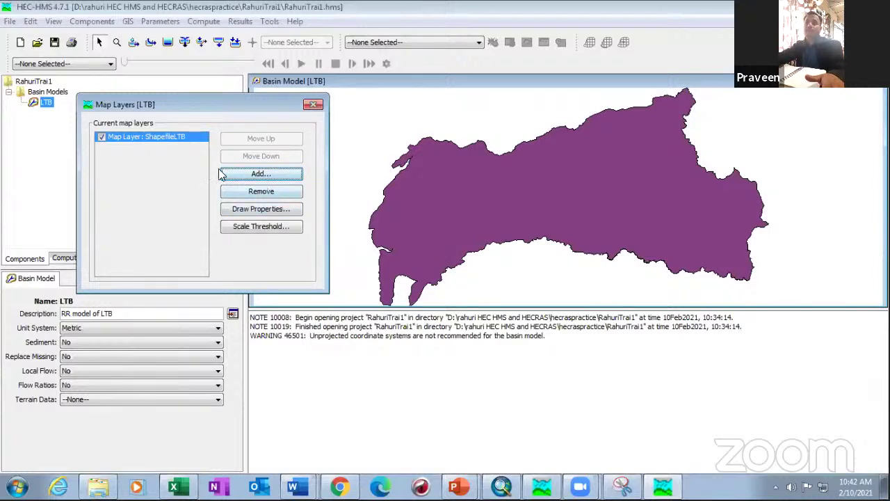
# - Replace the ShapefileLTB map layer of the LTB basin model with Thiessen_Polygon.shp from the watershed folder and close the layer list
pyautogui.click(263, 191)
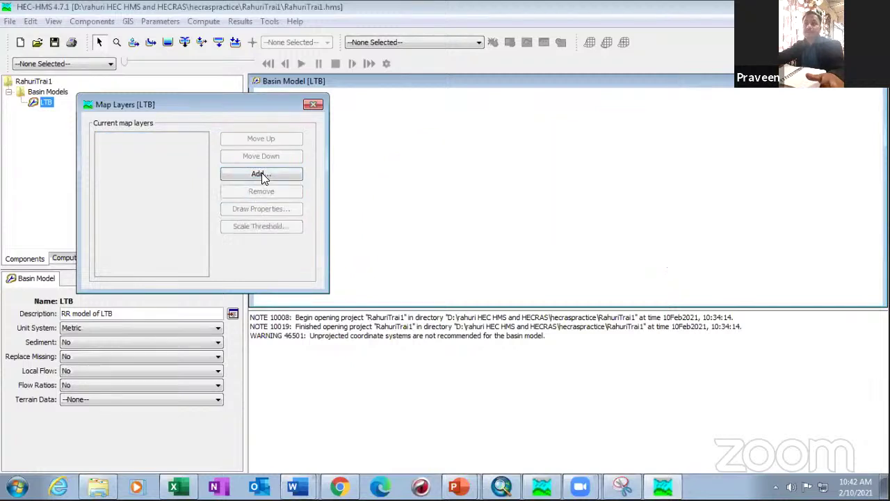
pyautogui.click(262, 173)
pyautogui.click(122, 138)
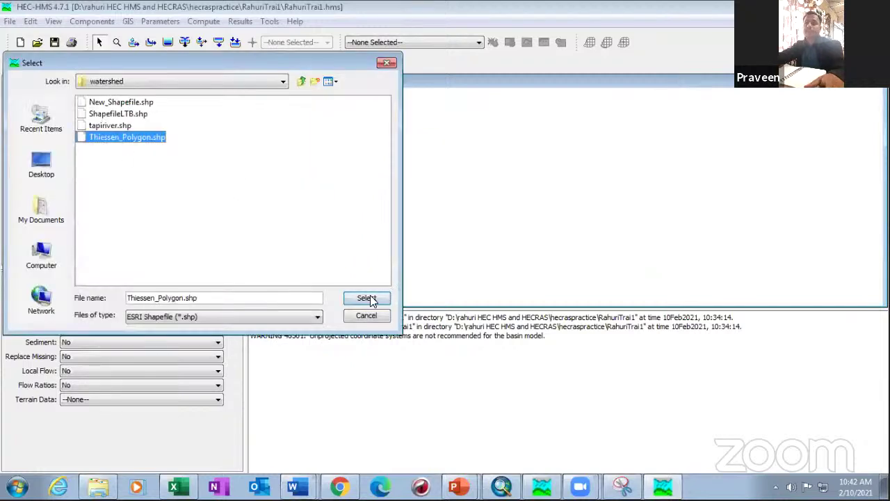
pyautogui.click(367, 298)
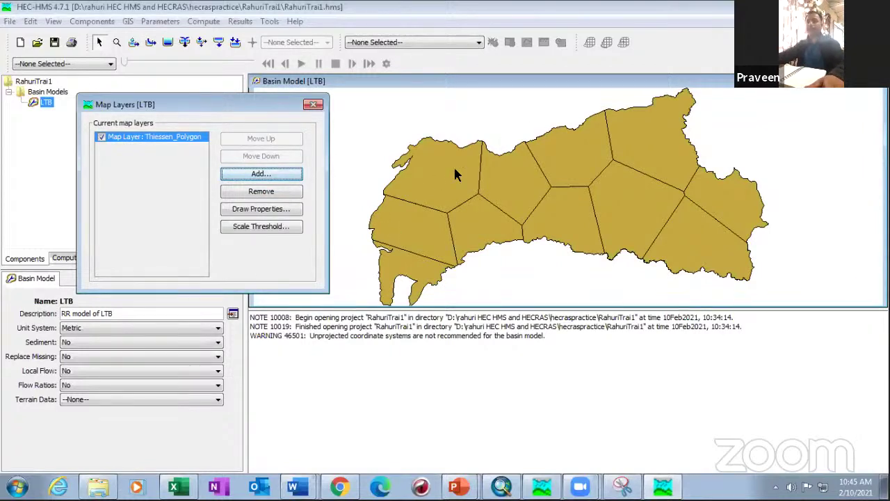
pyautogui.click(418, 206)
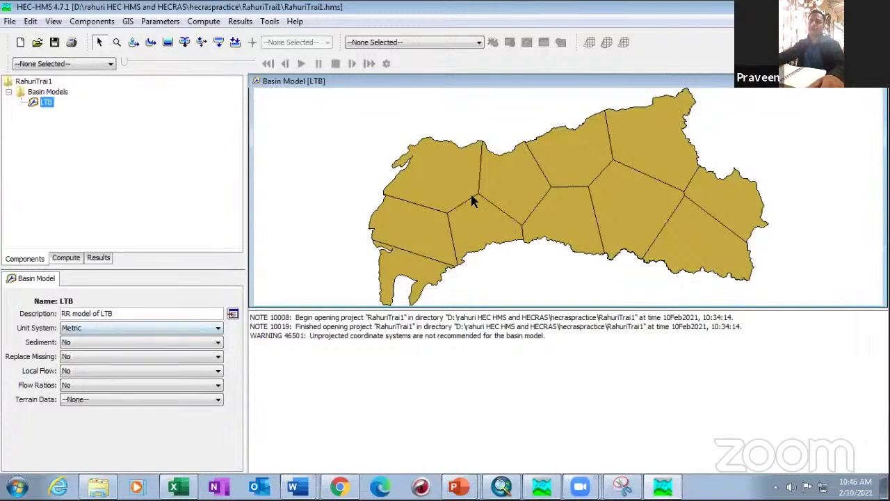
pyautogui.scroll(-2, 467, 201)
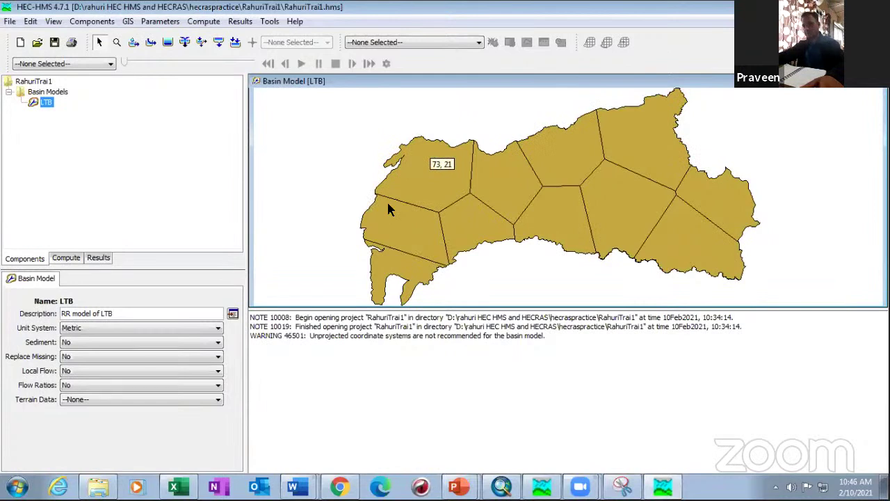
# - Create three subbasin elements with default names in the northwestern, north-central and adjoining southern Thiessen polygons of the basin's western half
pyautogui.click(133, 42)
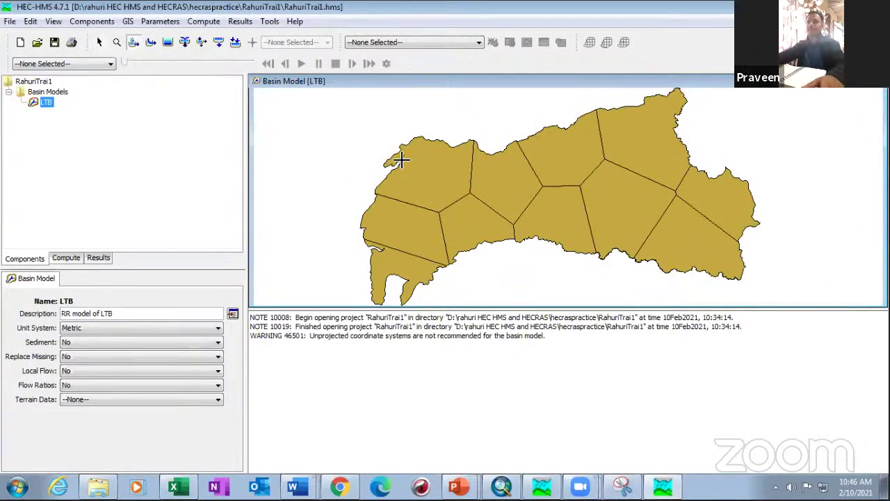
pyautogui.click(432, 181)
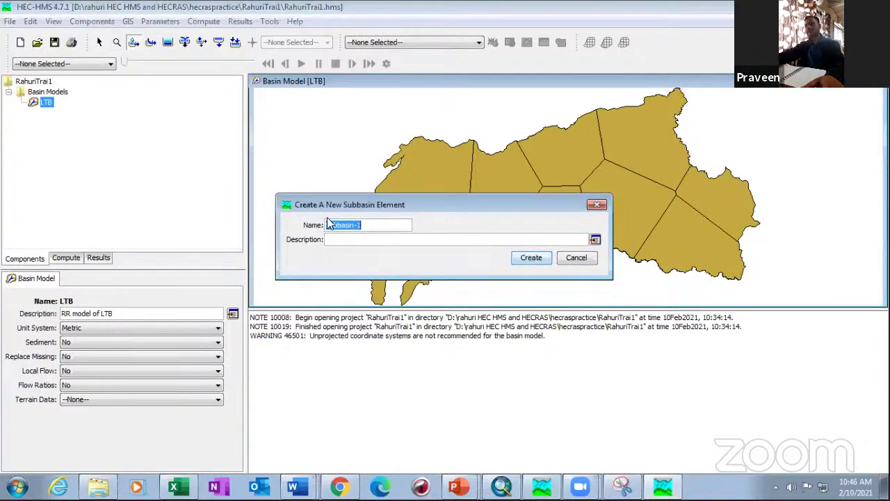
pyautogui.click(531, 258)
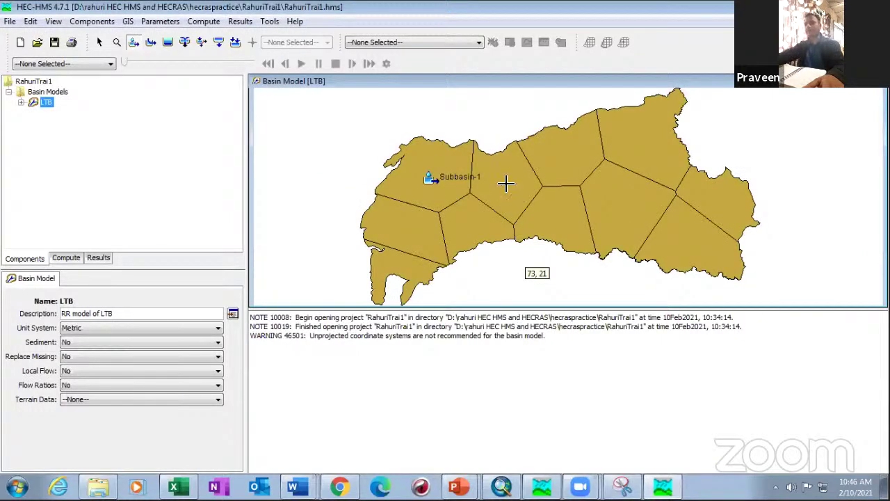
pyautogui.click(505, 181)
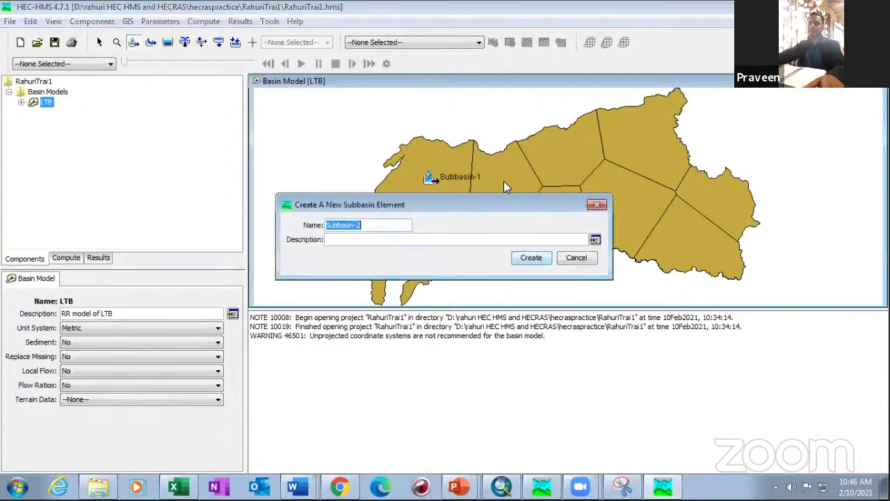
pyautogui.click(532, 258)
pyautogui.click(460, 230)
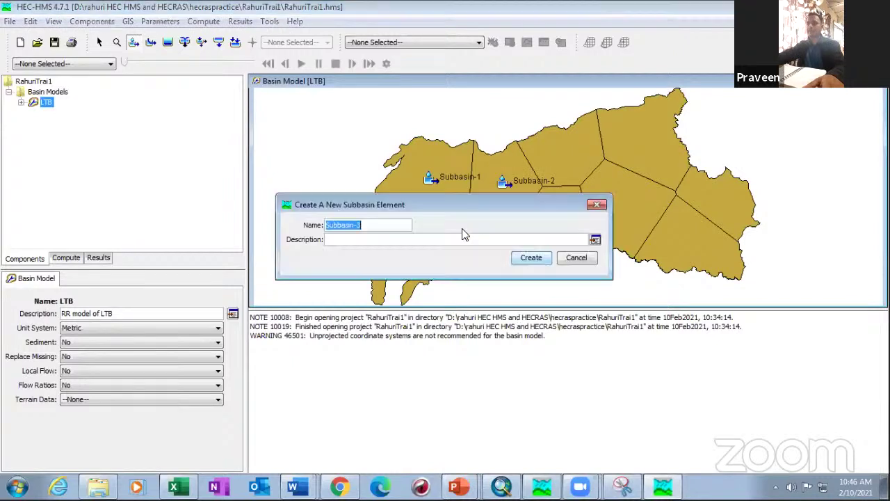
pyautogui.click(531, 258)
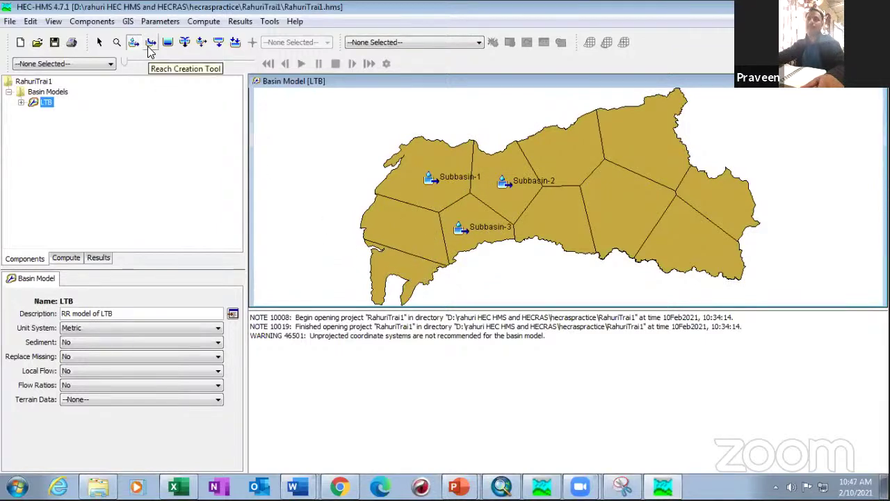
# - Create a junction element with the default name in the southwesternmost Thiessen polygon
pyautogui.click(185, 43)
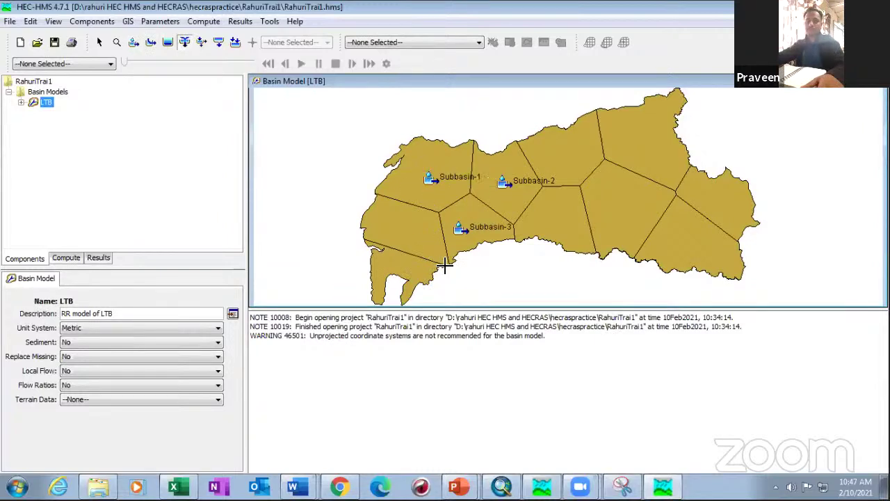
pyautogui.click(407, 273)
pyautogui.click(523, 255)
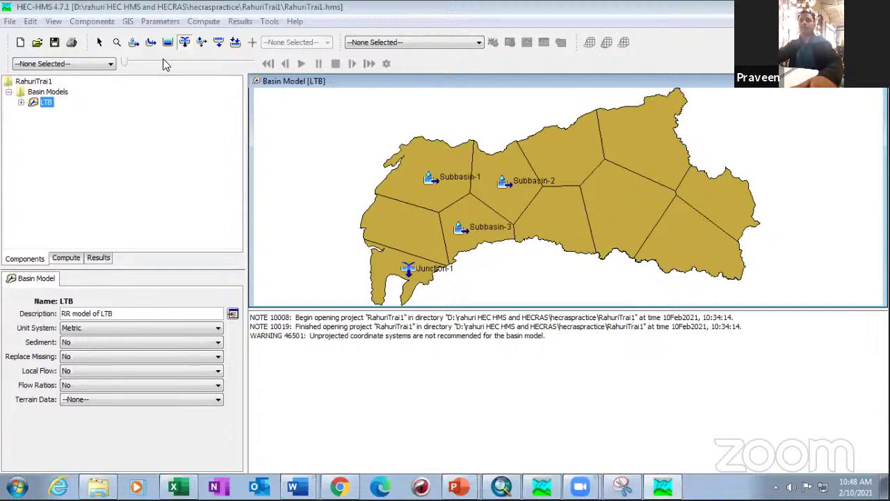
pyautogui.click(98, 42)
pyautogui.rightClick(310, 126)
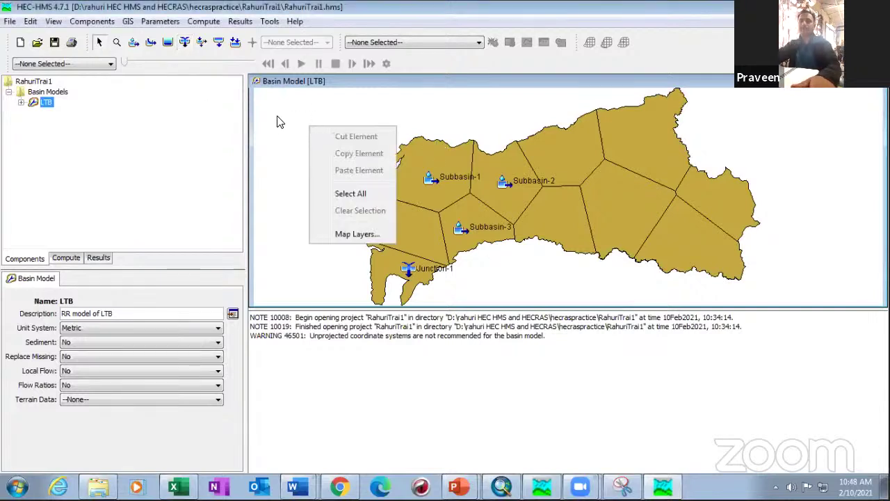
pyautogui.click(362, 235)
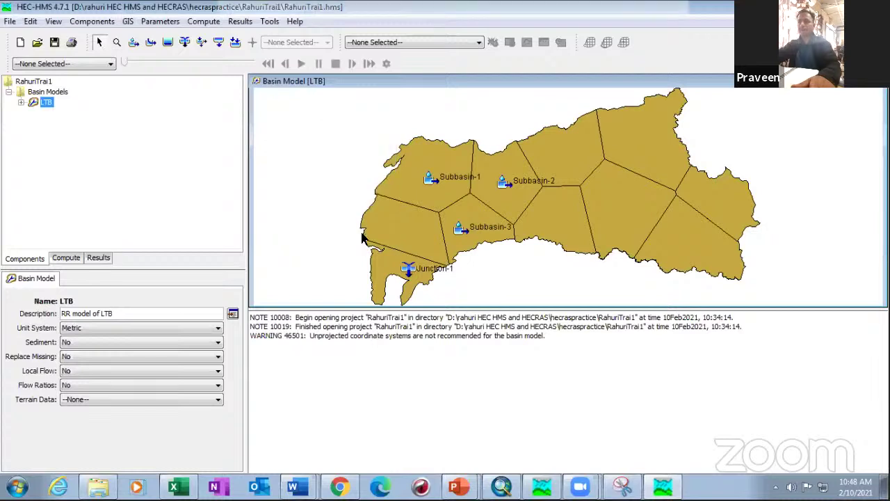
pyautogui.click(252, 176)
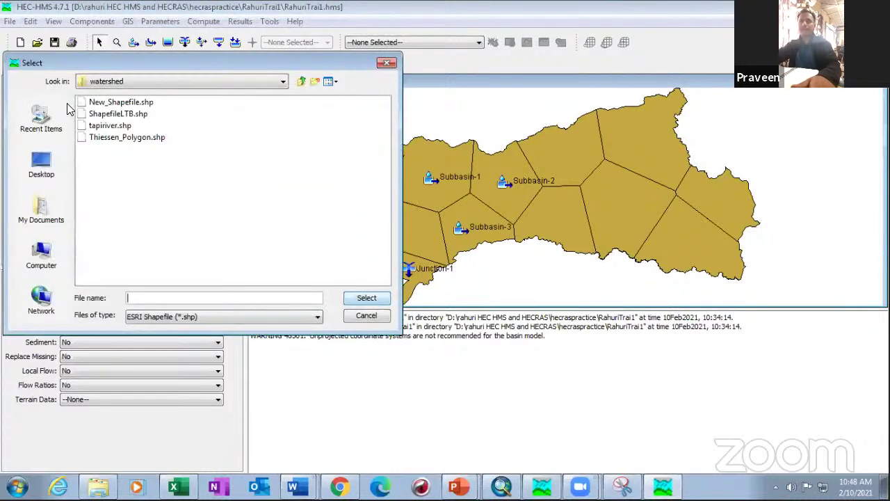
pyautogui.click(387, 63)
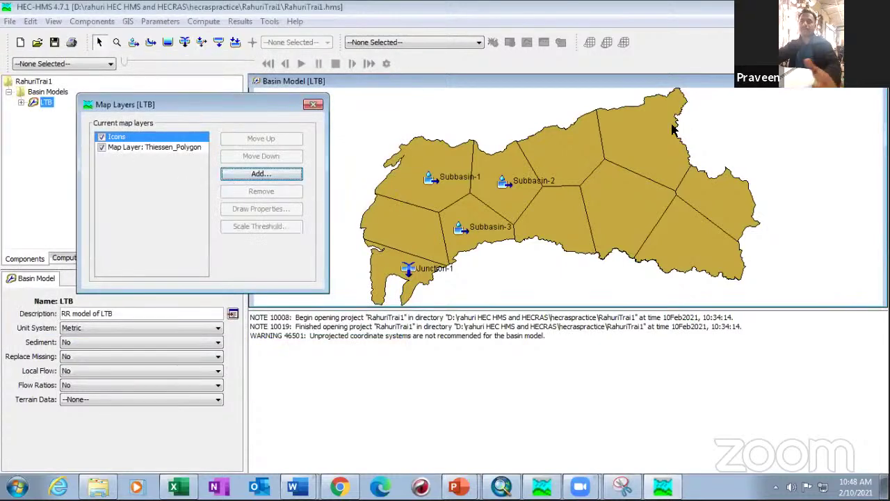
pyautogui.click(313, 105)
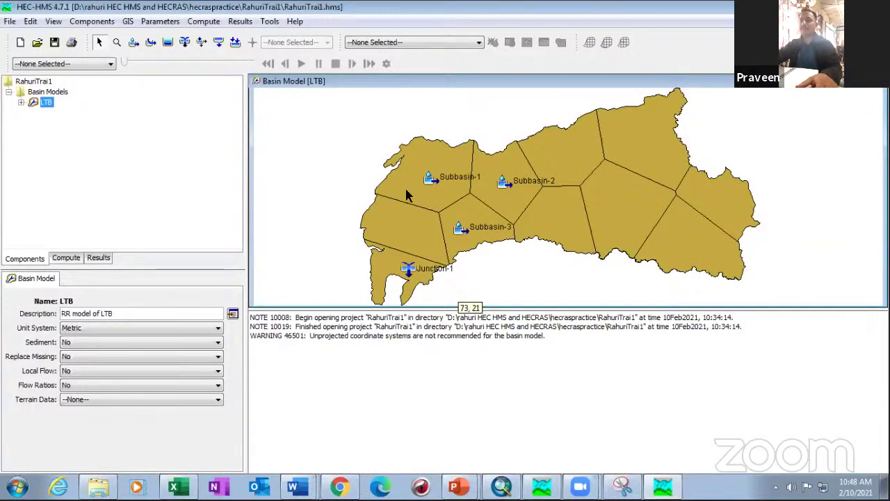
# - Draw three reaches with default names to Junction-1, one each from Subbasin-1, Subbasin-3 and Subbasin-2
pyautogui.click(150, 43)
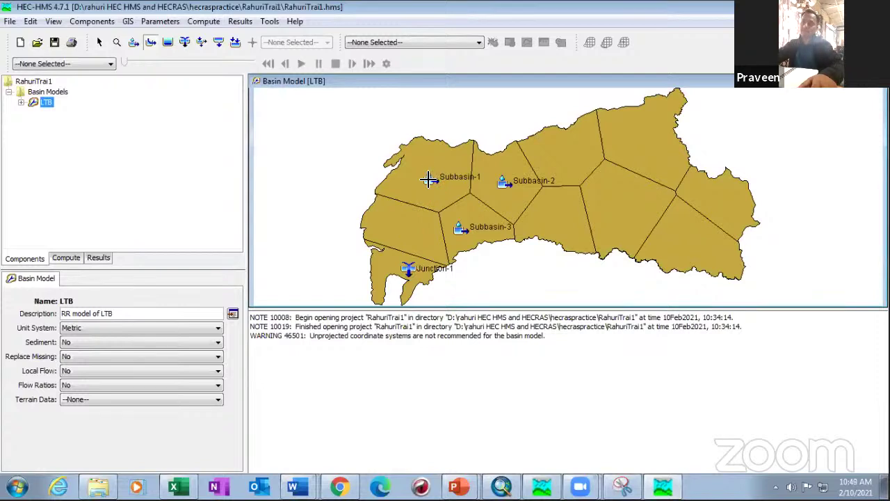
pyautogui.click(407, 267)
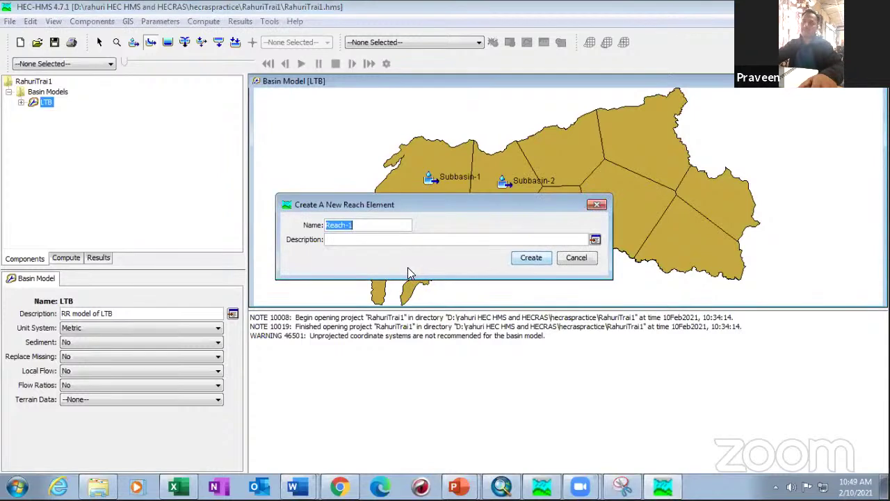
pyautogui.click(524, 257)
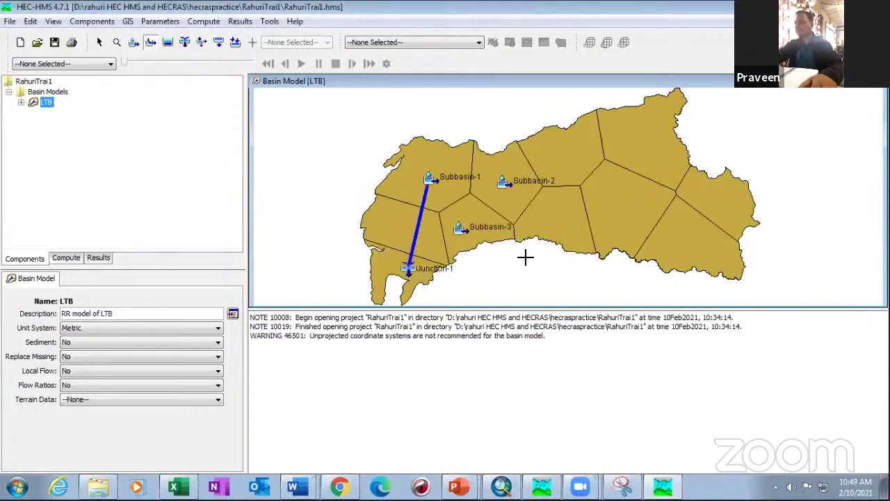
pyautogui.click(459, 230)
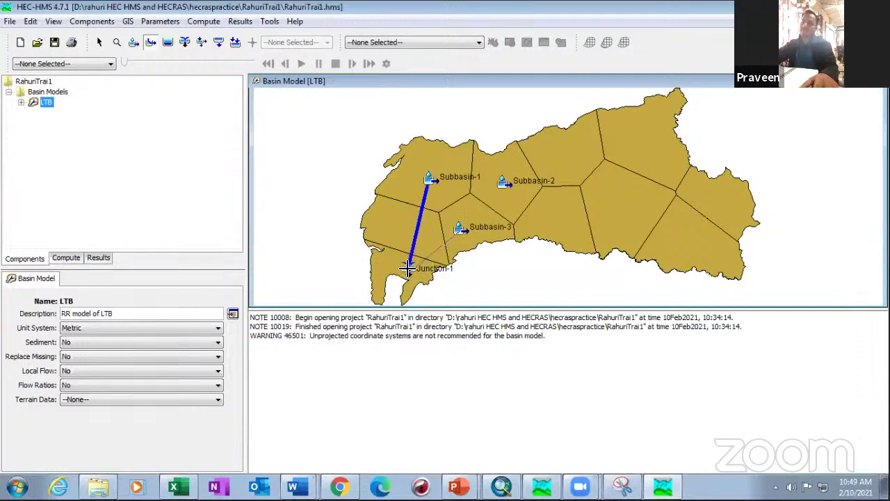
pyautogui.click(408, 268)
pyautogui.click(531, 259)
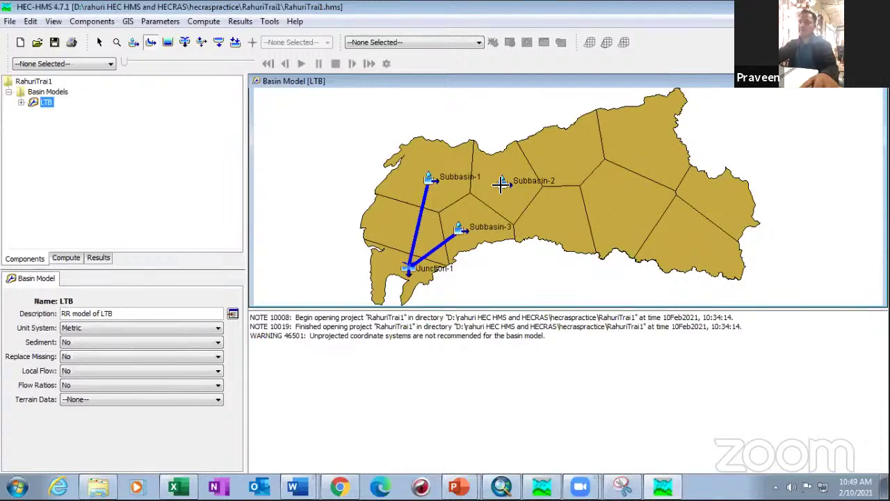
pyautogui.click(502, 183)
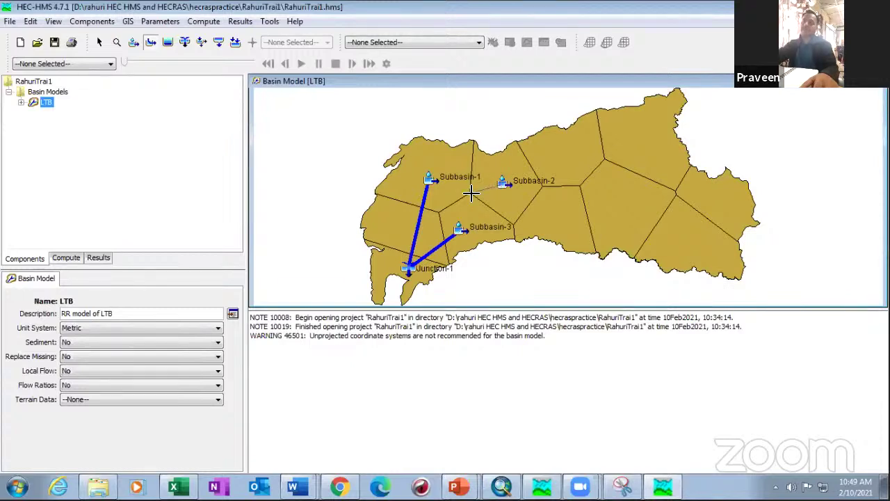
pyautogui.click(408, 267)
pyautogui.click(534, 258)
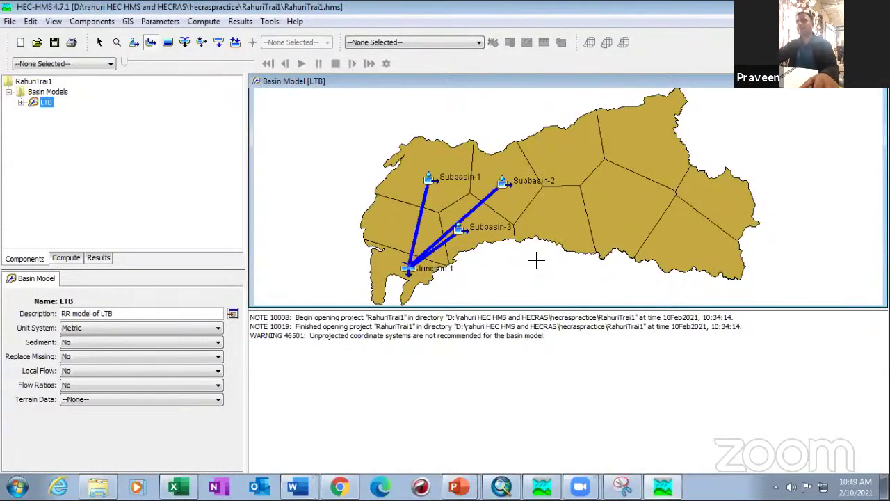
# - Move Subbasin-2 away to the eastern part of the basin and place it back at the upstream end of its reach
pyautogui.click(98, 42)
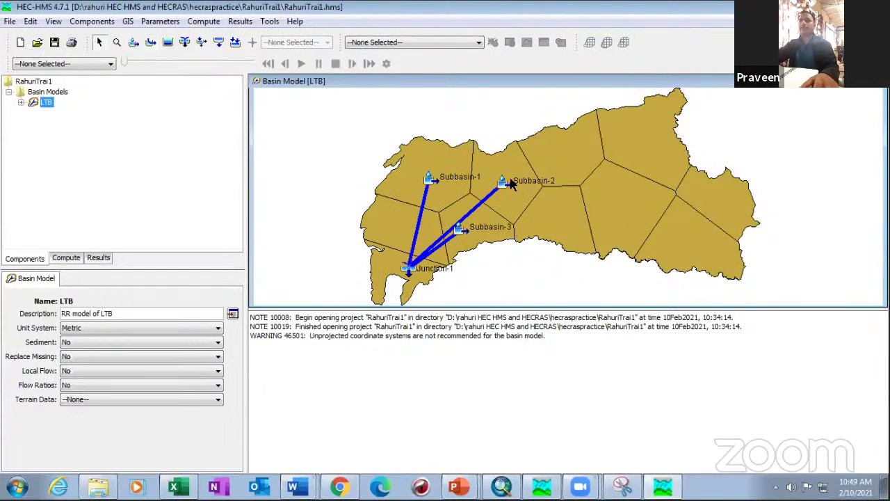
pyautogui.moveTo(512, 183); pyautogui.dragTo(498, 189)
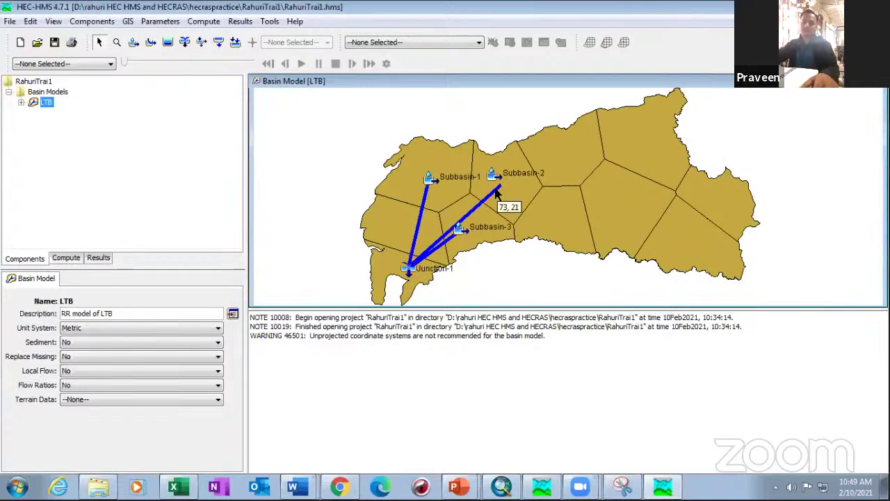
pyautogui.moveTo(496, 180); pyautogui.dragTo(629, 174)
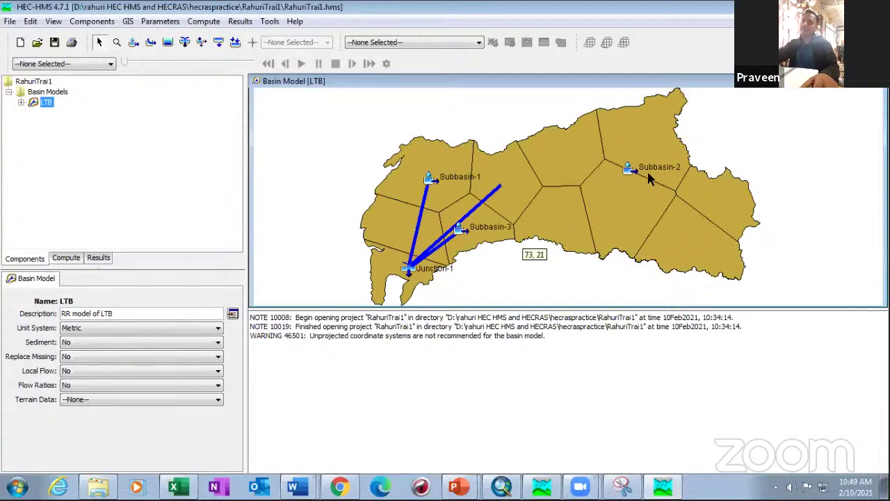
pyautogui.moveTo(626, 165); pyautogui.dragTo(500, 185)
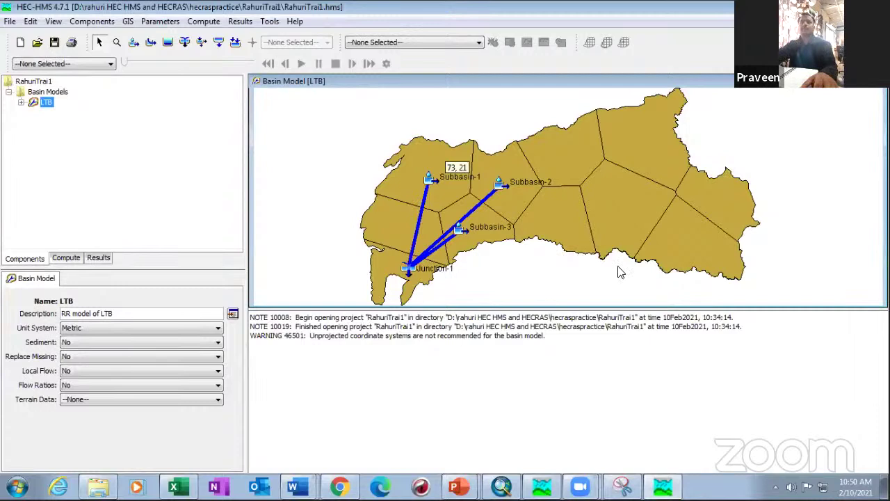
# - Expand the elements of the LTB basin model and open the properties of Subbasin-1 for inspection
pyautogui.click(21, 102)
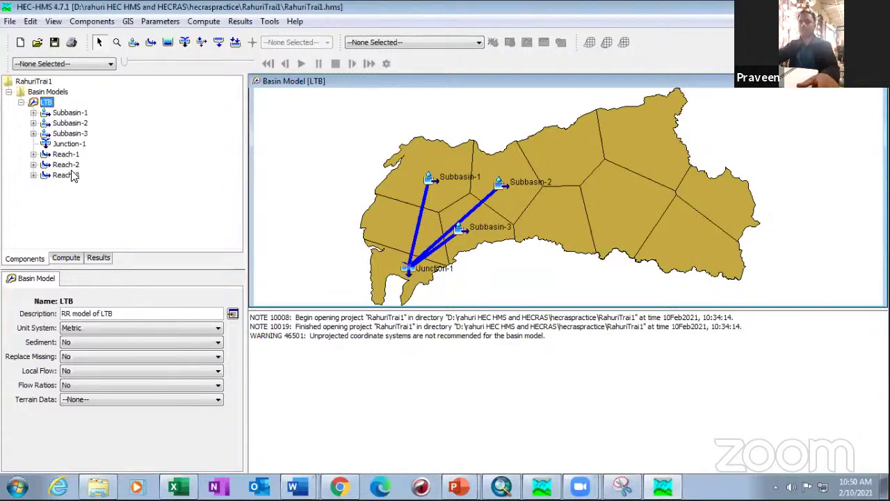
pyautogui.click(60, 113)
pyautogui.moveTo(238, 337); pyautogui.dragTo(233, 292)
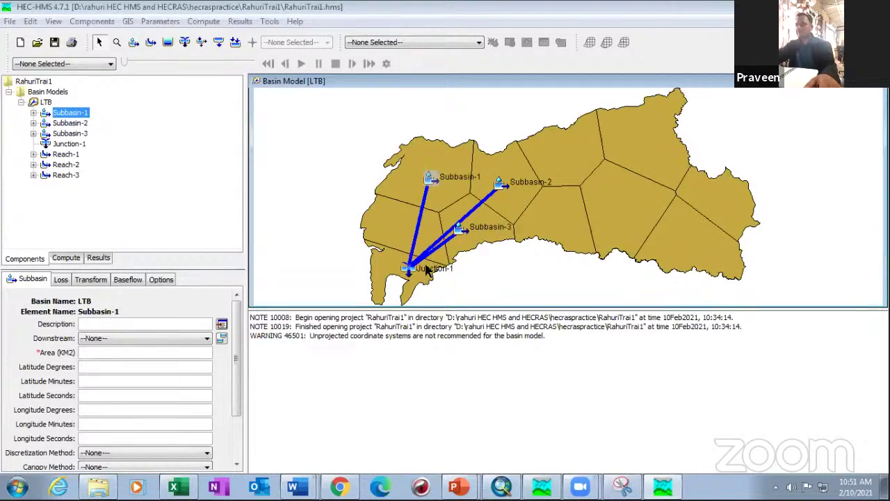
# - Add tapiriver.shp from the watershed folder as a map layer of the LTB basin model
pyautogui.rightClick(312, 172)
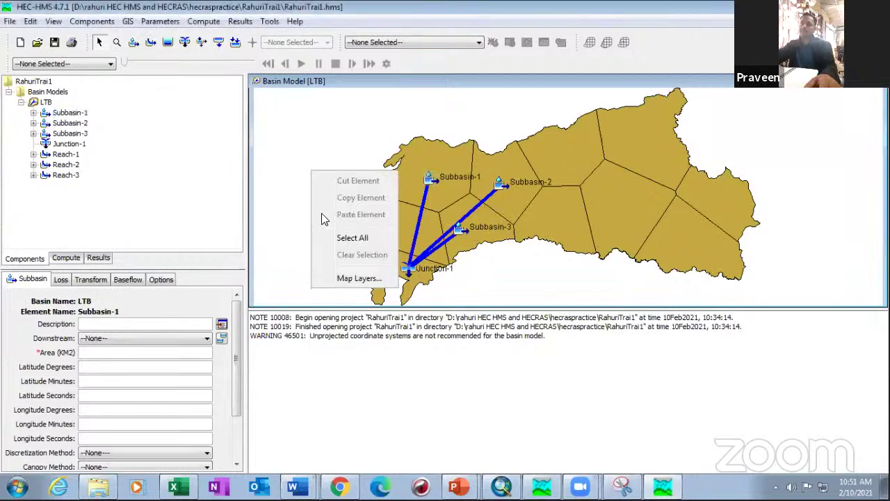
pyautogui.click(358, 277)
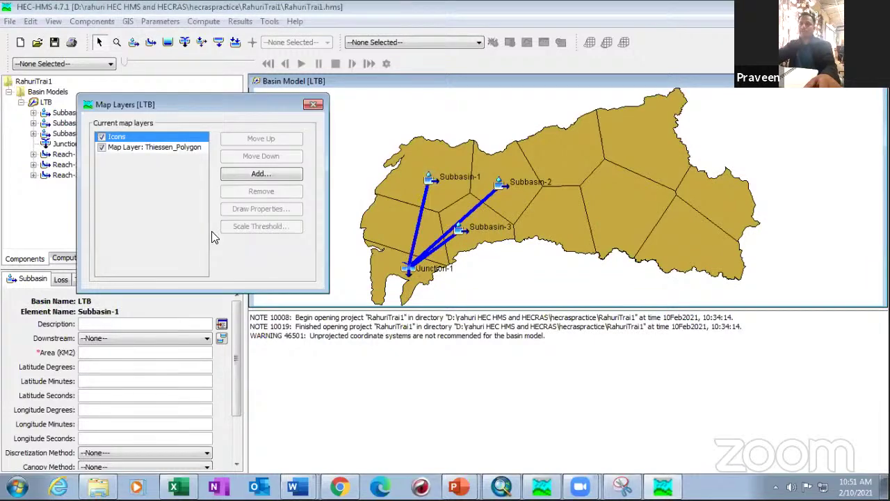
pyautogui.click(261, 173)
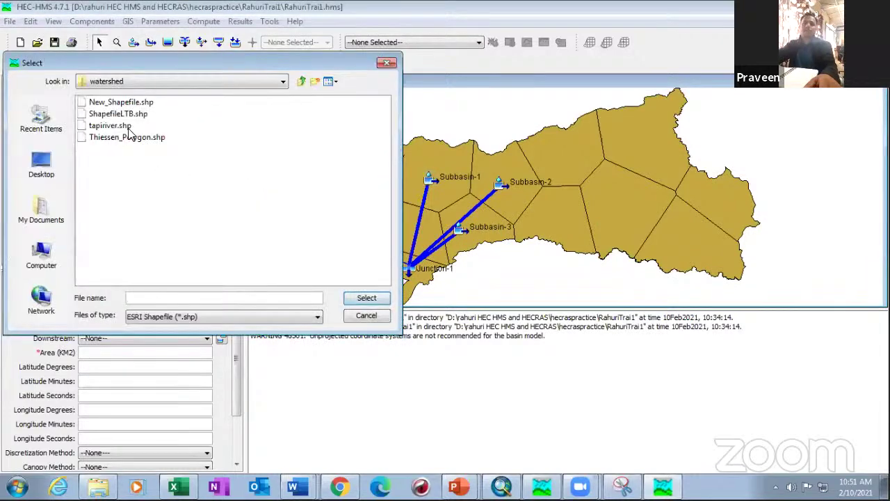
pyautogui.click(125, 126)
pyautogui.click(367, 298)
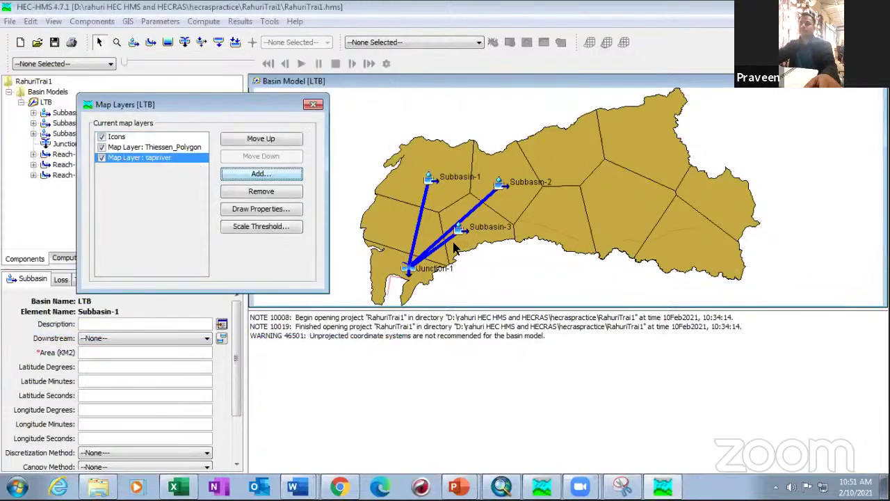
# - Restyle the tapiriver map layer with a magenta colour and a thicker line weight, and close the map layer settings
pyautogui.click(263, 210)
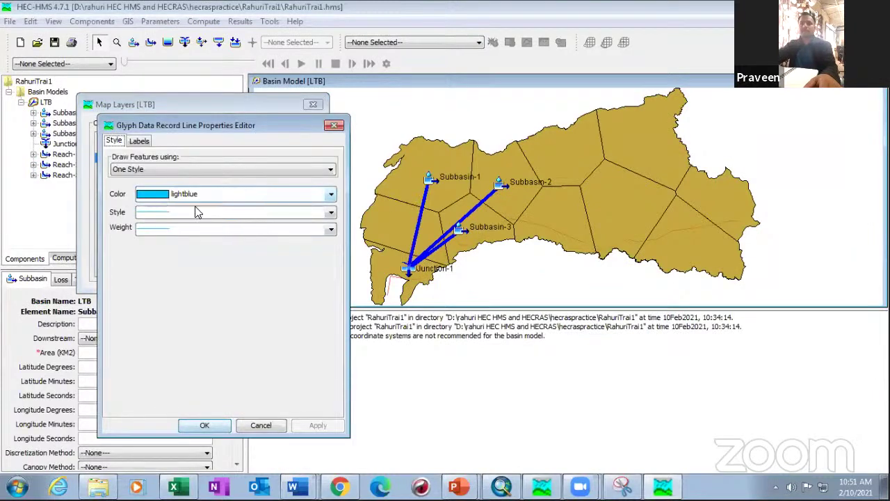
pyautogui.click(201, 229)
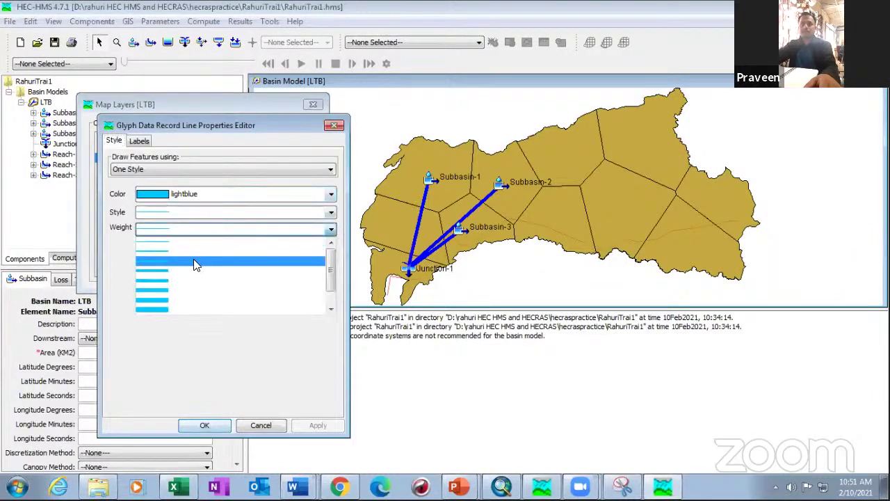
pyautogui.click(194, 262)
pyautogui.click(188, 194)
pyautogui.click(188, 240)
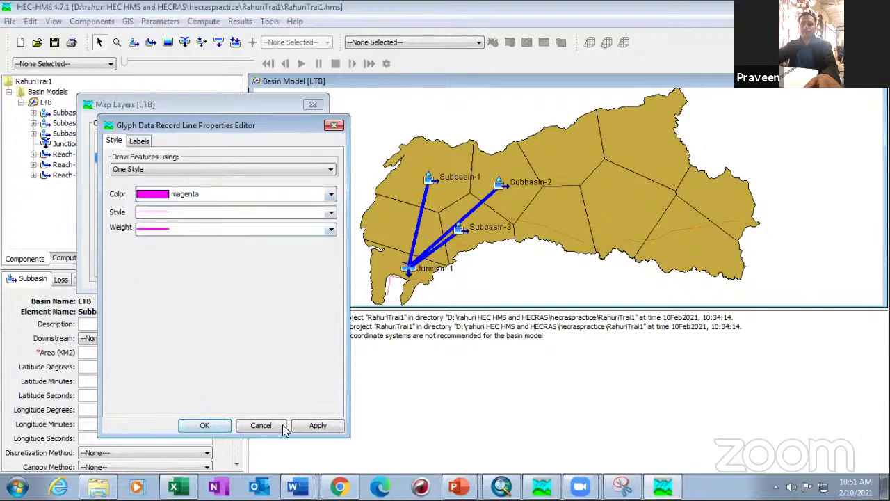
pyautogui.click(316, 425)
pyautogui.click(204, 426)
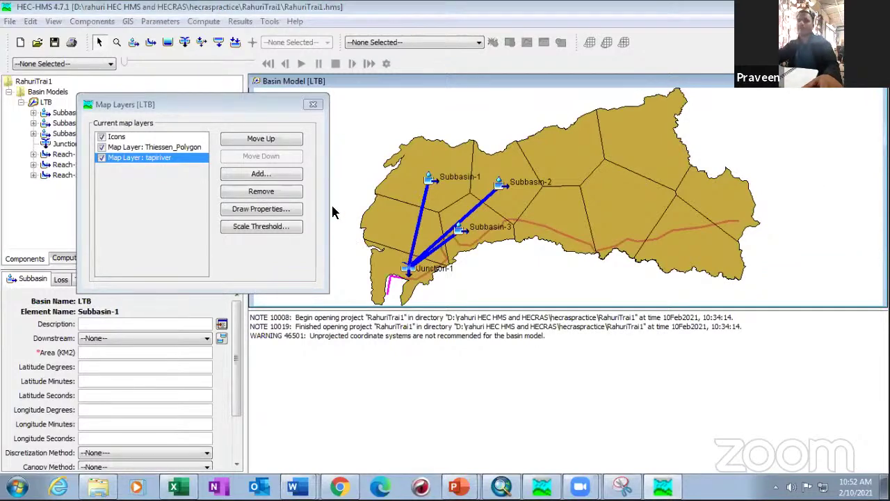
pyautogui.click(313, 105)
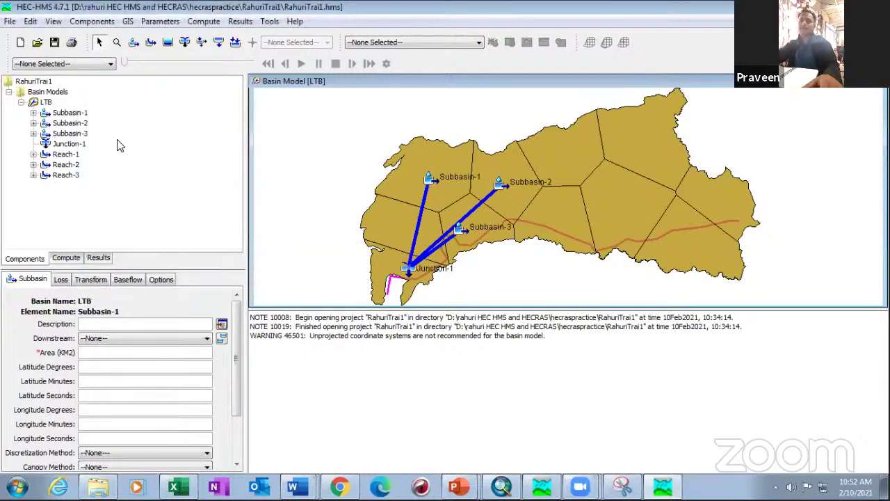
pyautogui.click(431, 180)
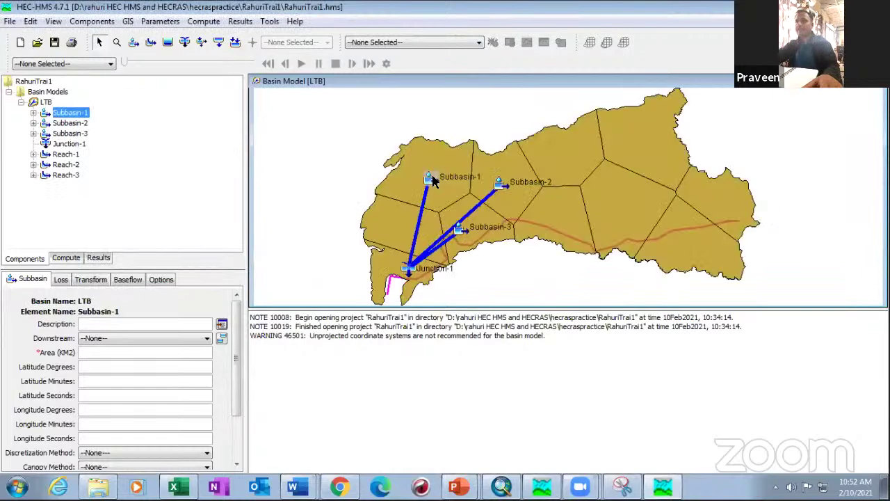
pyautogui.rightClick(62, 116)
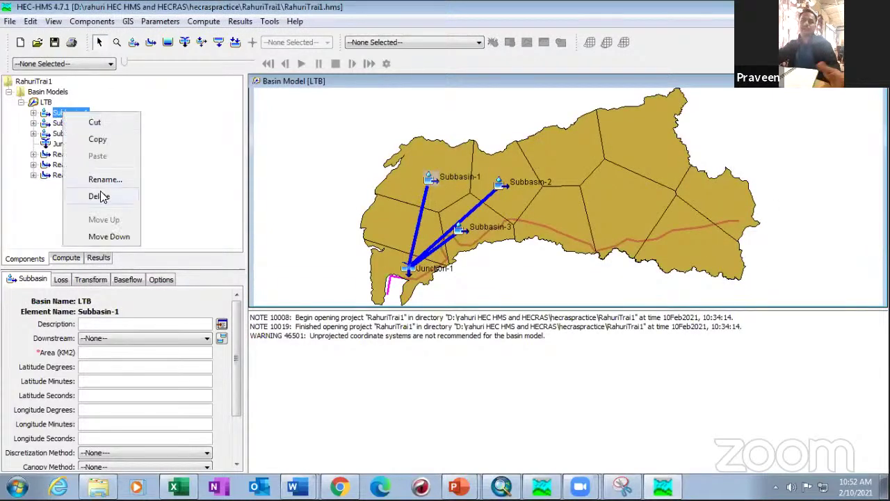
pyautogui.click(33, 206)
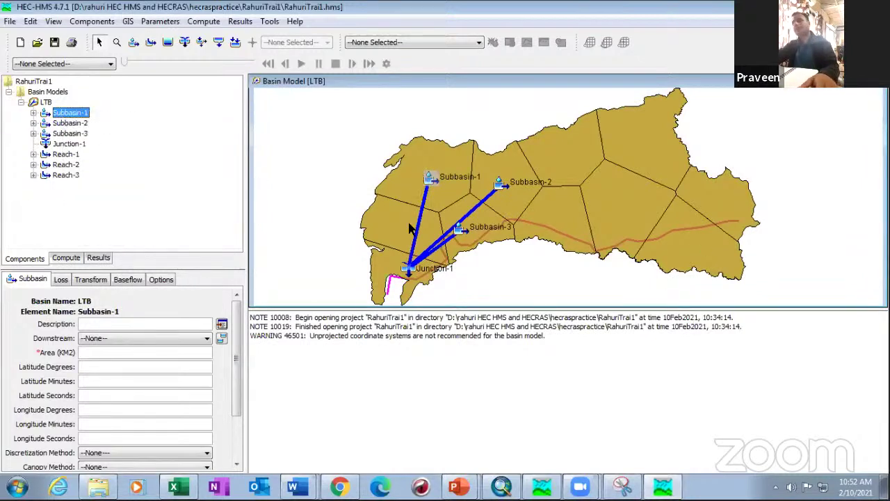
pyautogui.rightClick(81, 115)
pyautogui.click(61, 114)
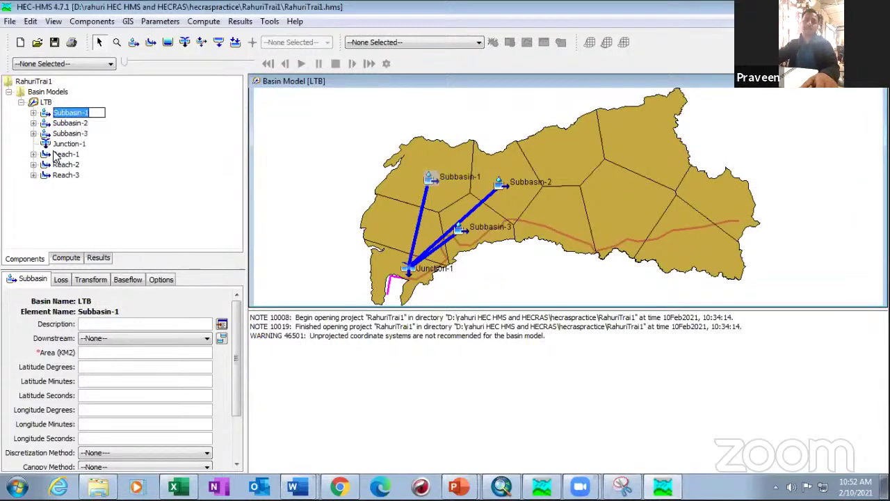
pyautogui.rightClick(68, 117)
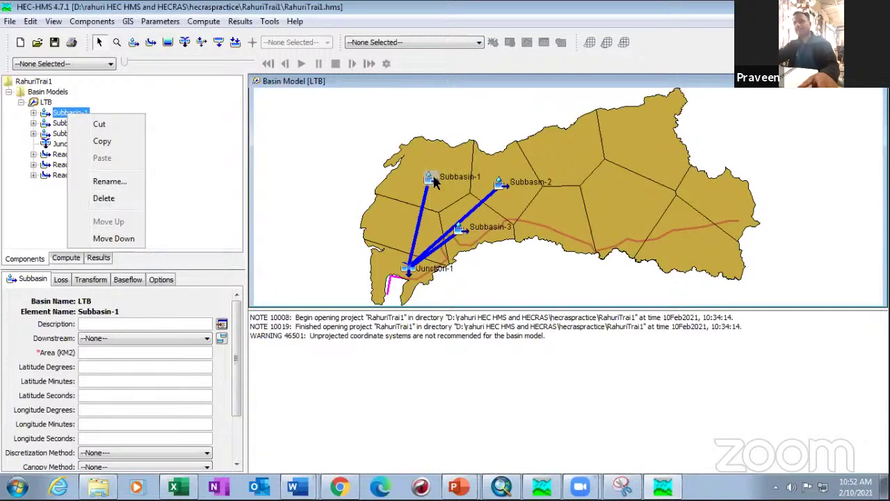
pyautogui.click(194, 215)
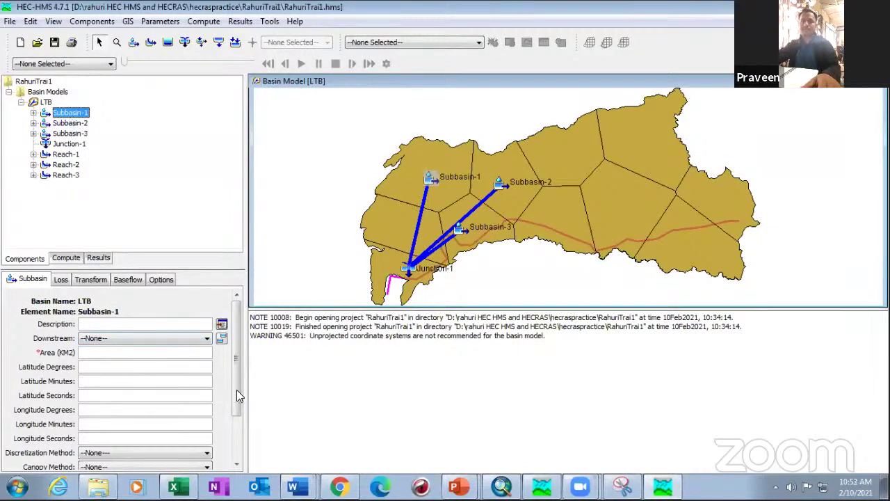
# - Examine the properties of Subbasin-1, from its downstream element and area to its loss, transform and baseflow methods
pyautogui.scroll(-3, 238, 354)
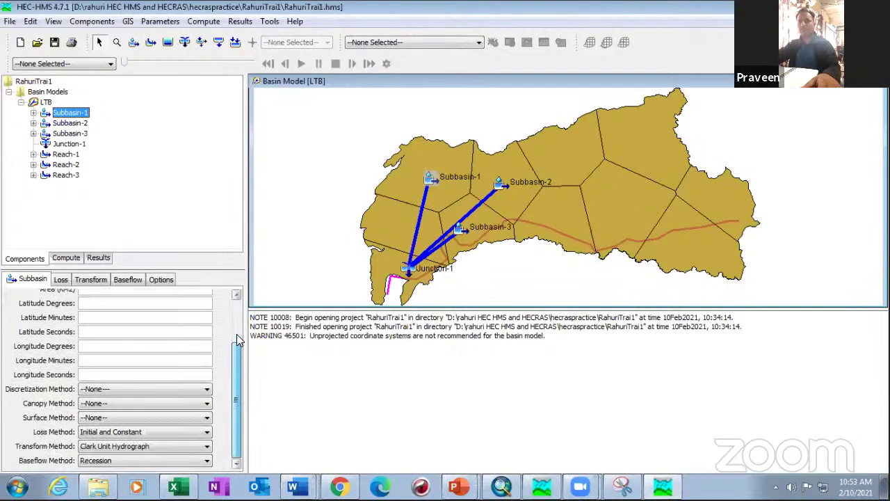
pyautogui.scroll(3, 238, 331)
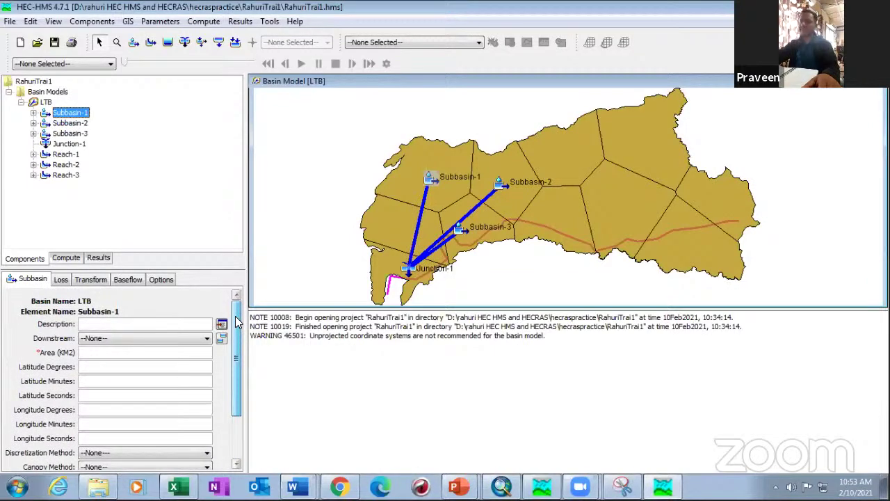
pyautogui.scroll(-3, 238, 387)
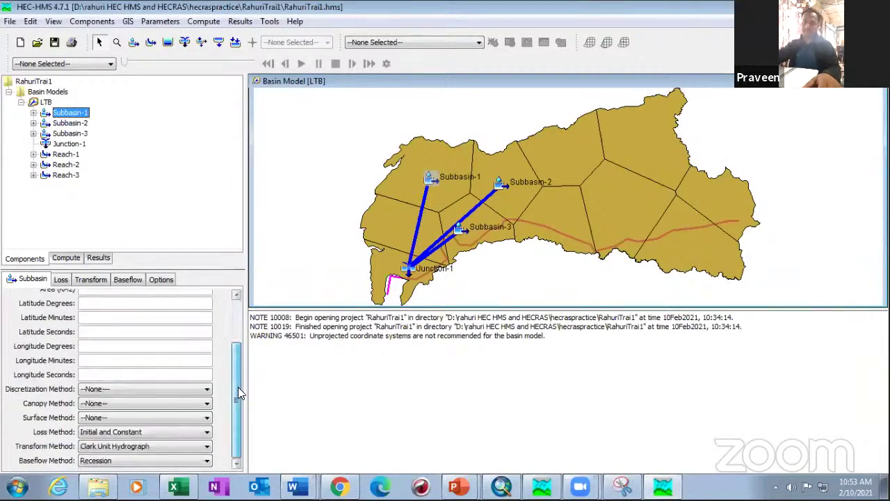
pyautogui.scroll(3, 238, 336)
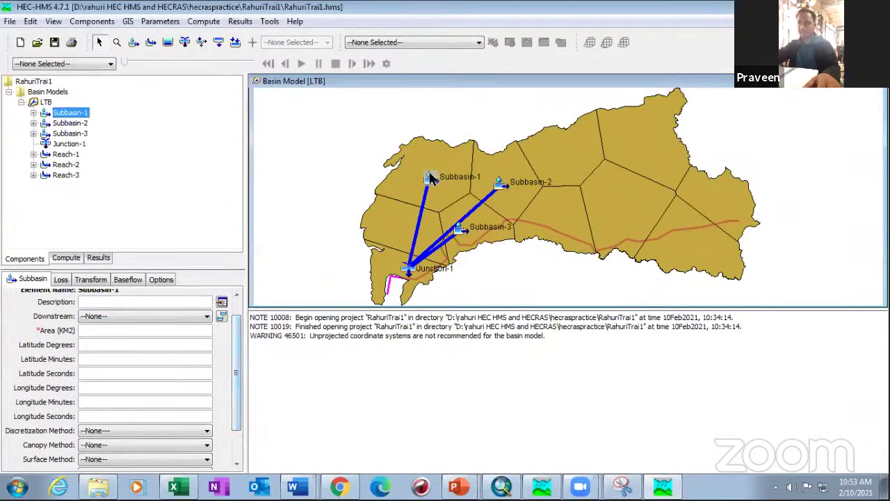
pyautogui.scroll(1, 18, 375)
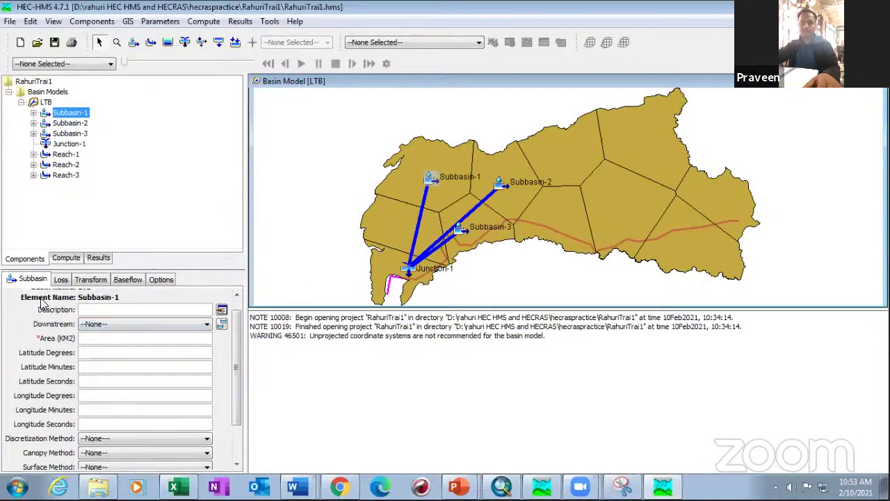
pyautogui.scroll(1, 80, 305)
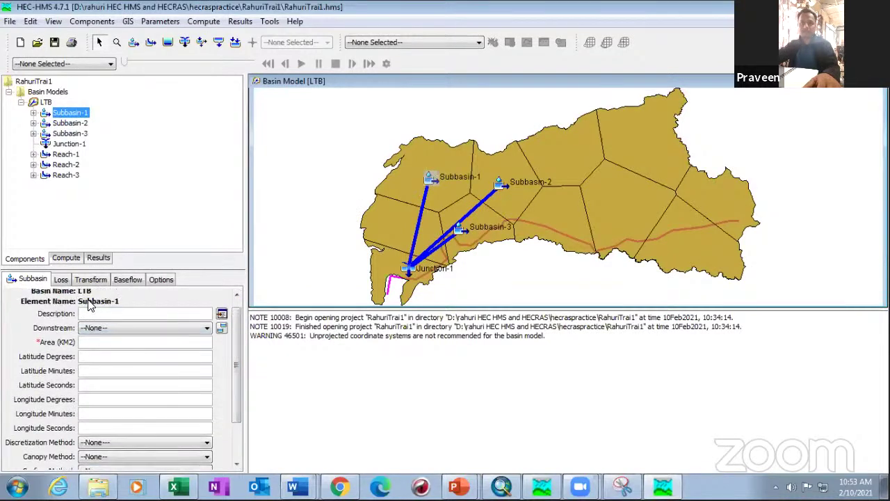
pyautogui.scroll(1, 87, 306)
pyautogui.scroll(-1, 126, 401)
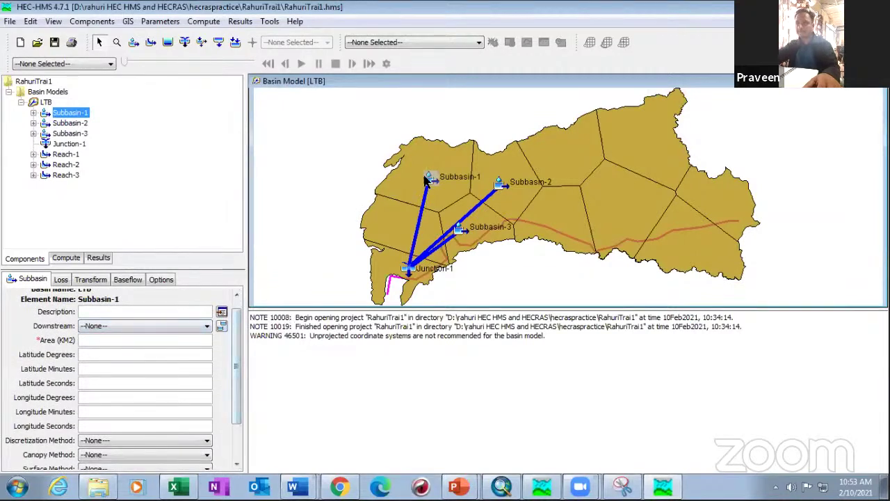
# - Inspect Reach-1, Reach-3 and Reach-2 on the basin map to identify which reach starts at each subbasin
pyautogui.click(422, 209)
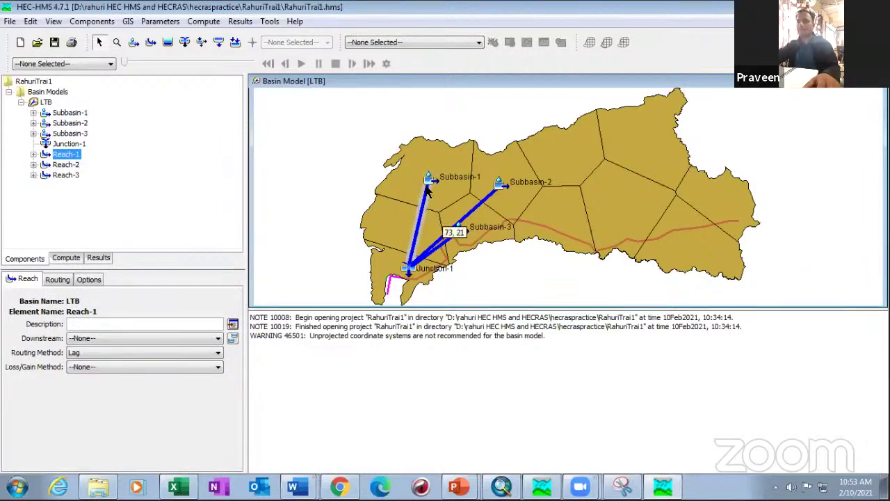
pyautogui.click(504, 187)
pyautogui.click(481, 210)
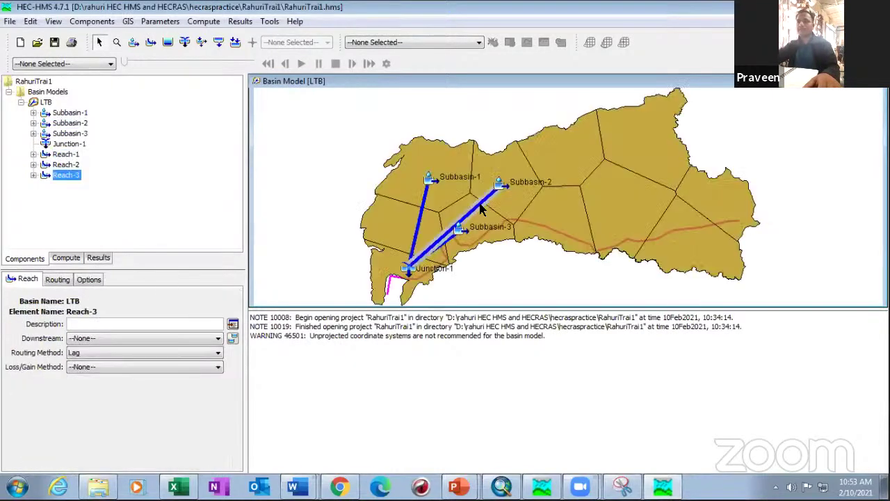
pyautogui.click(460, 235)
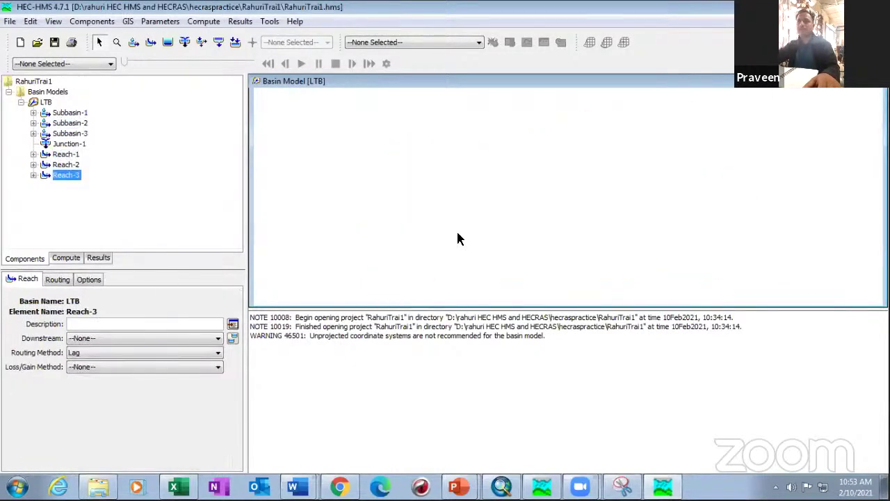
pyautogui.click(446, 247)
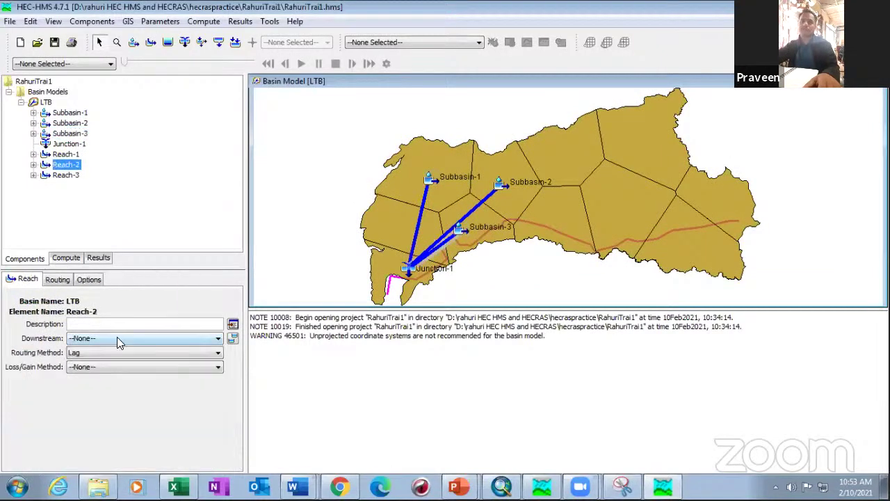
# - Set the downstream element of Subbasin-1 to Reach-1, of Subbasin-2 to Reach-3 and of Subbasin-3 to Reach-2
pyautogui.click(432, 180)
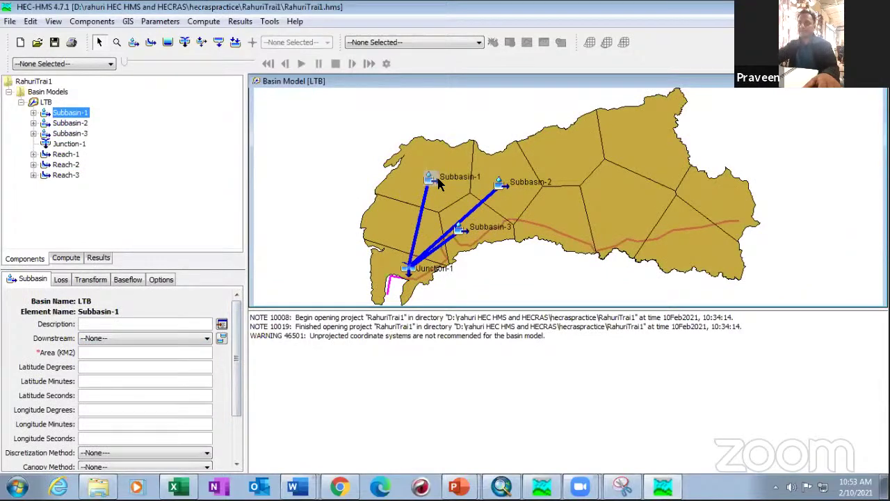
pyautogui.click(149, 339)
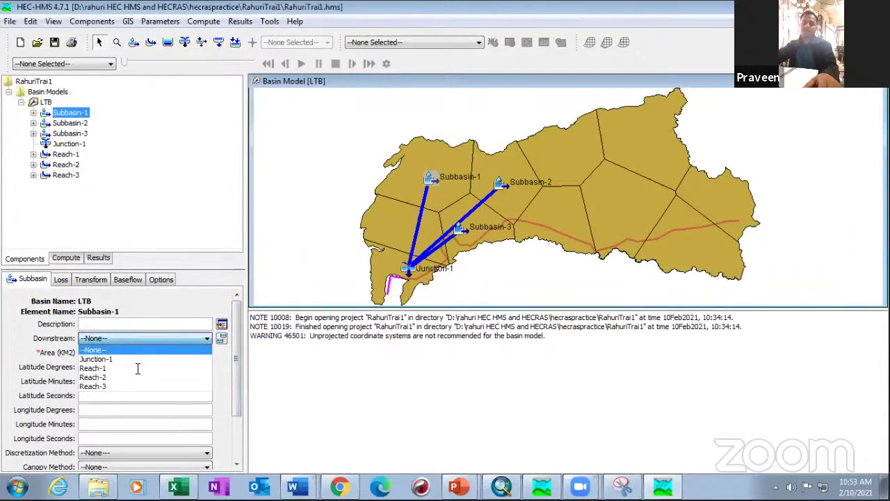
pyautogui.click(136, 368)
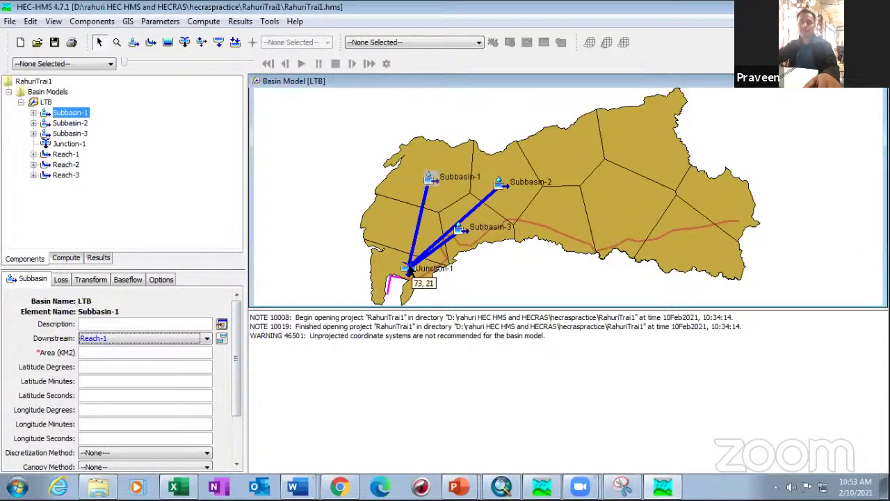
pyautogui.click(501, 185)
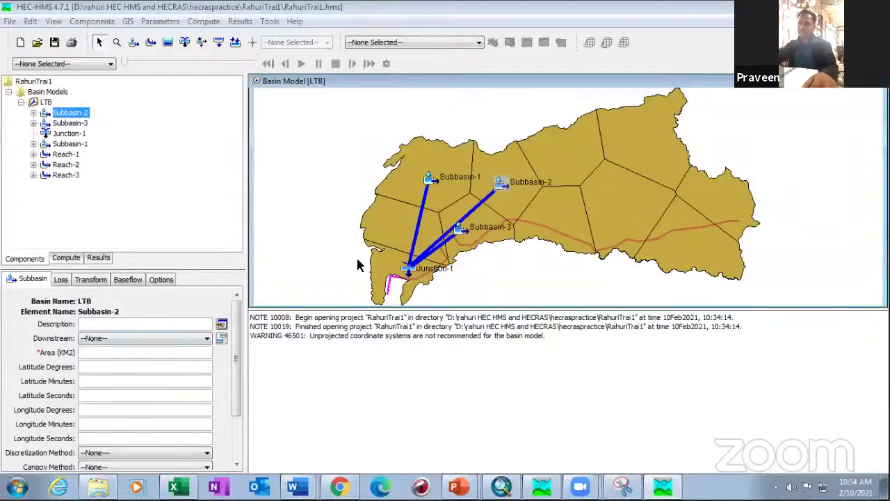
pyautogui.click(134, 338)
pyautogui.click(123, 385)
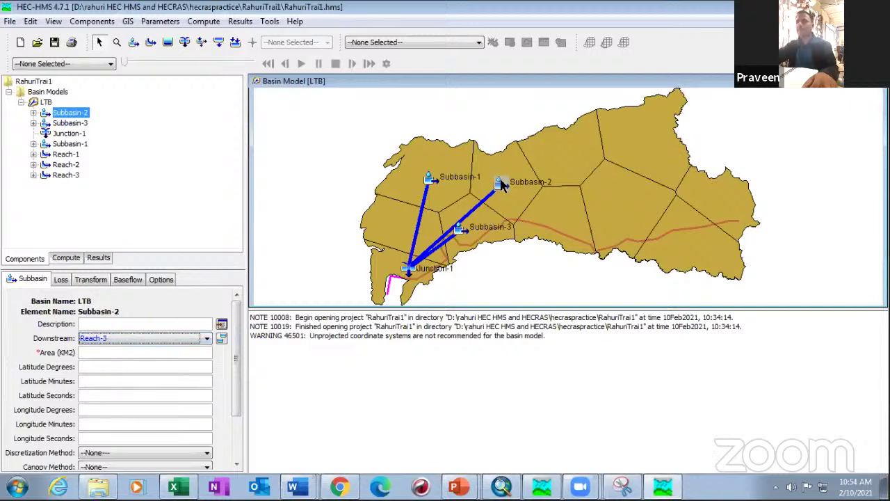
pyautogui.click(461, 230)
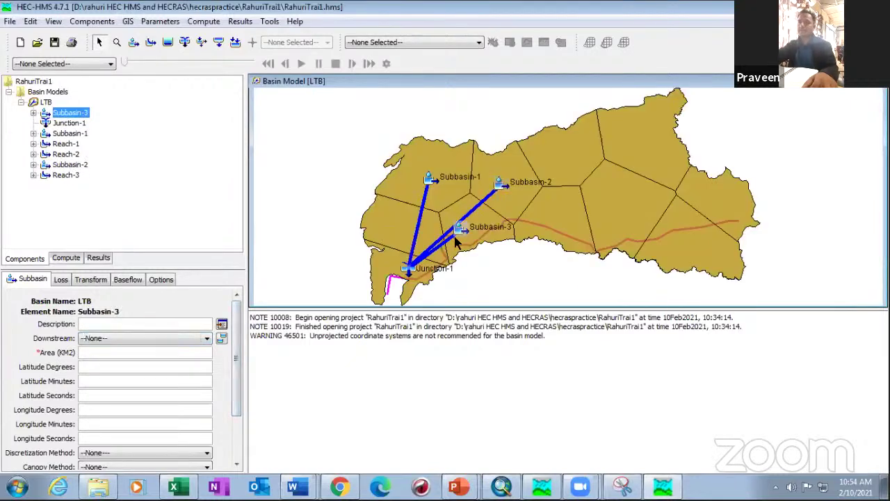
pyautogui.click(139, 338)
pyautogui.click(125, 379)
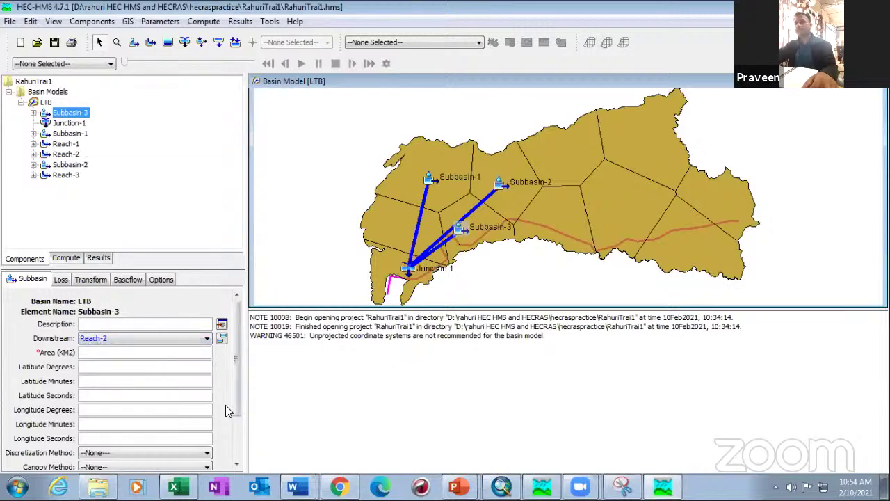
# - Review the reordered LTB elements and the downstream settings of Junction-1, Subbasin-1, Reach-1, Subbasin-3 and Reach-2
pyautogui.click(71, 114)
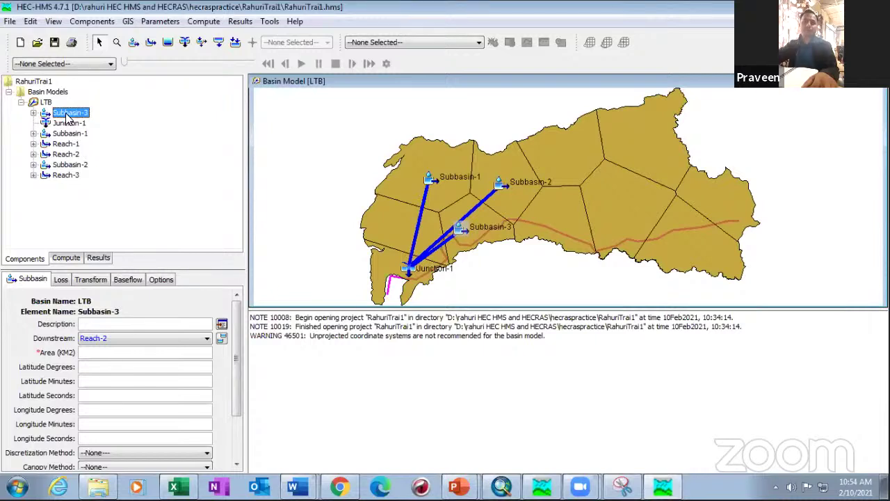
pyautogui.click(105, 380)
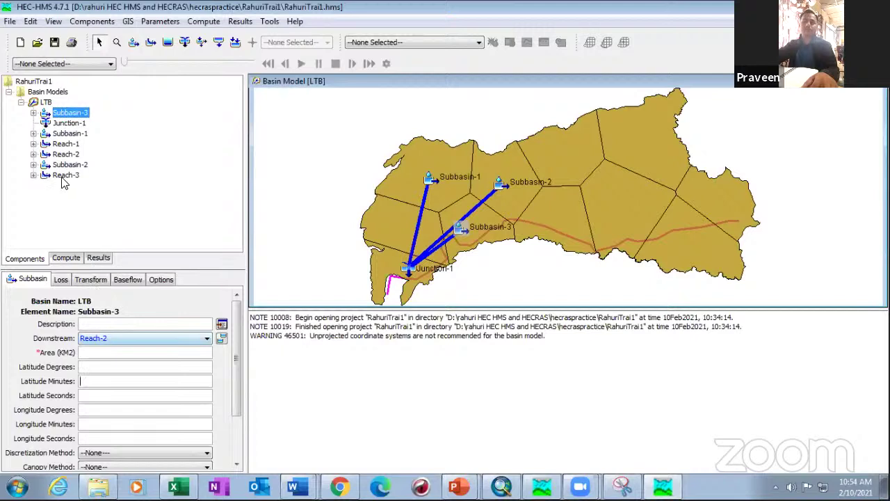
pyautogui.click(66, 124)
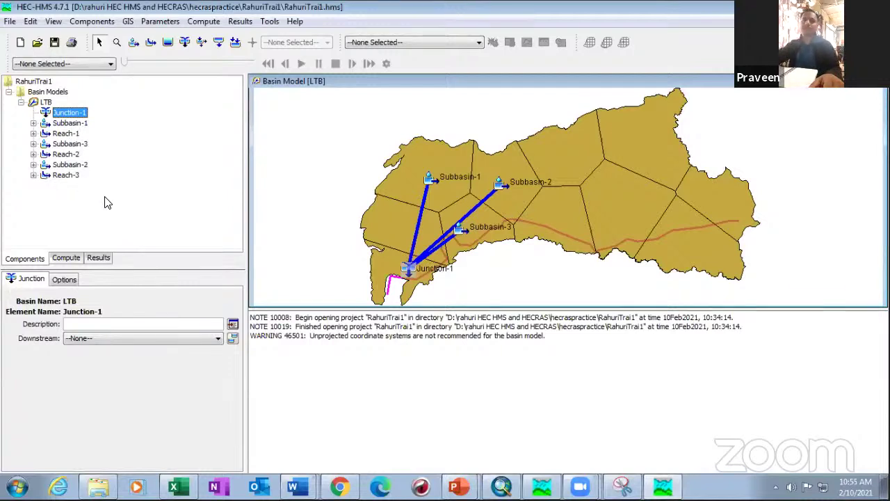
pyautogui.click(72, 124)
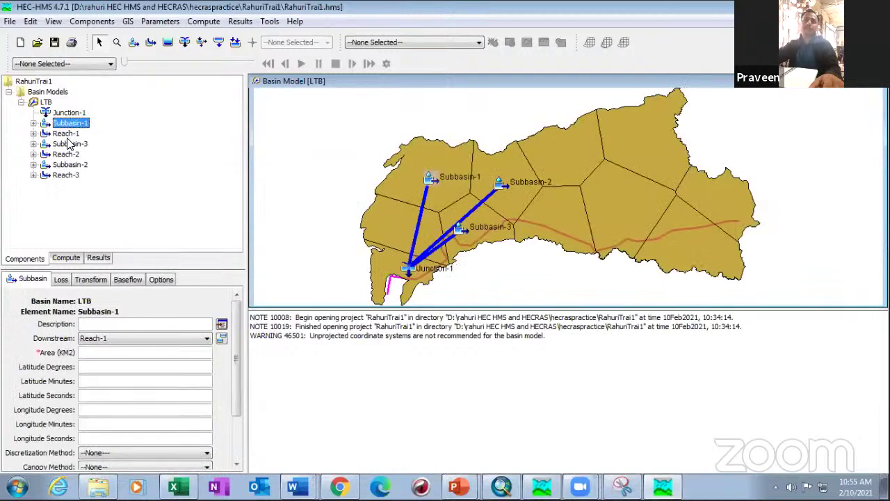
pyautogui.click(69, 134)
pyautogui.click(71, 144)
pyautogui.click(73, 155)
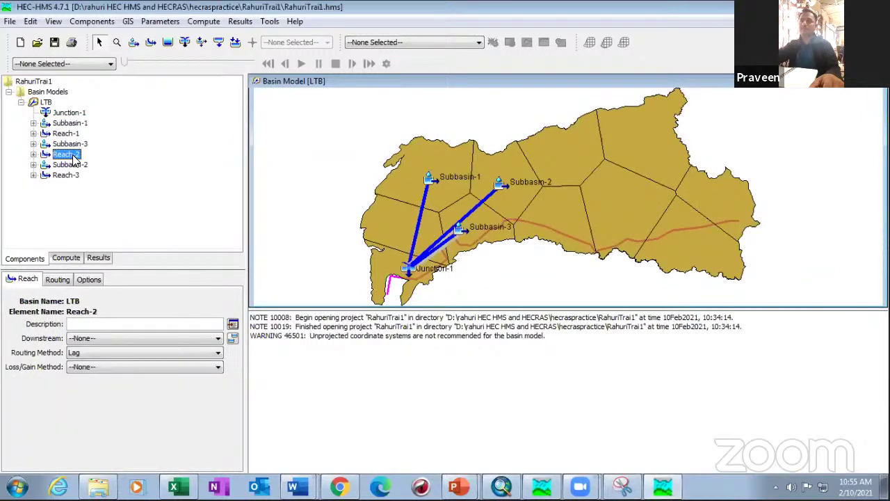
pyautogui.click(72, 142)
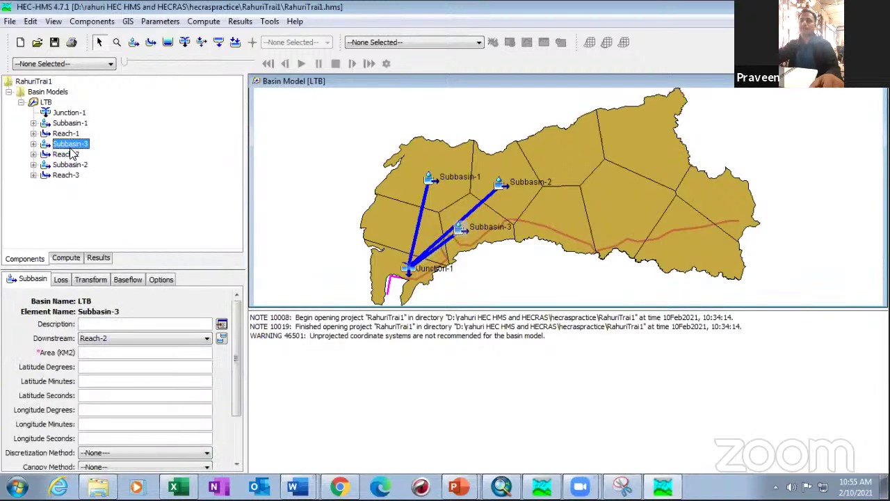
# - Review the downstream settings of Reach-2, Subbasin-2 and Reach-3, and return to the area field of Subbasin-1
pyautogui.click(72, 155)
pyautogui.click(71, 165)
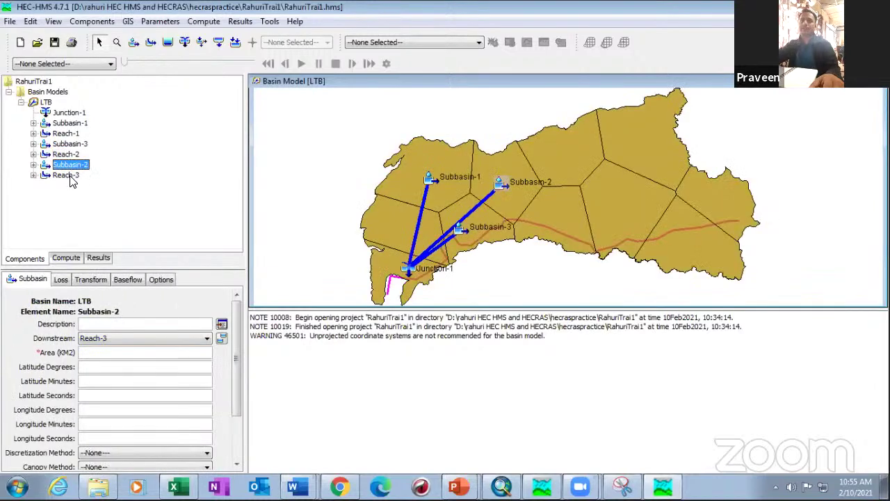
pyautogui.click(70, 176)
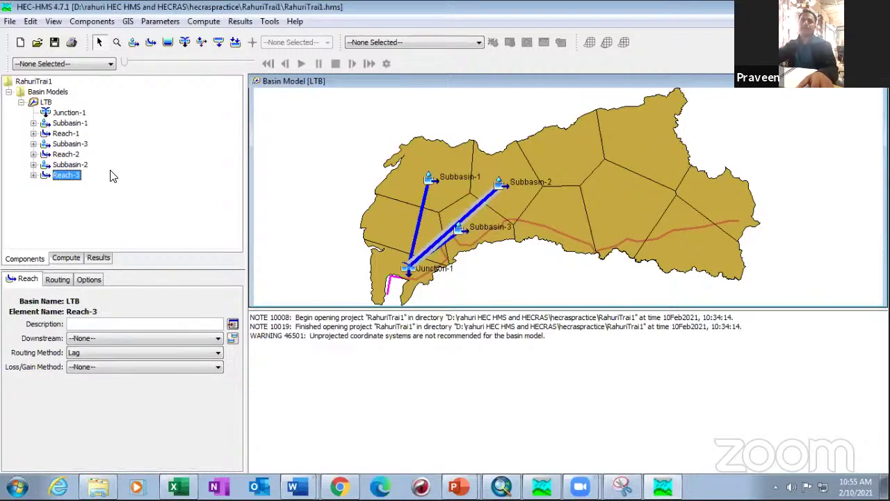
pyautogui.click(72, 124)
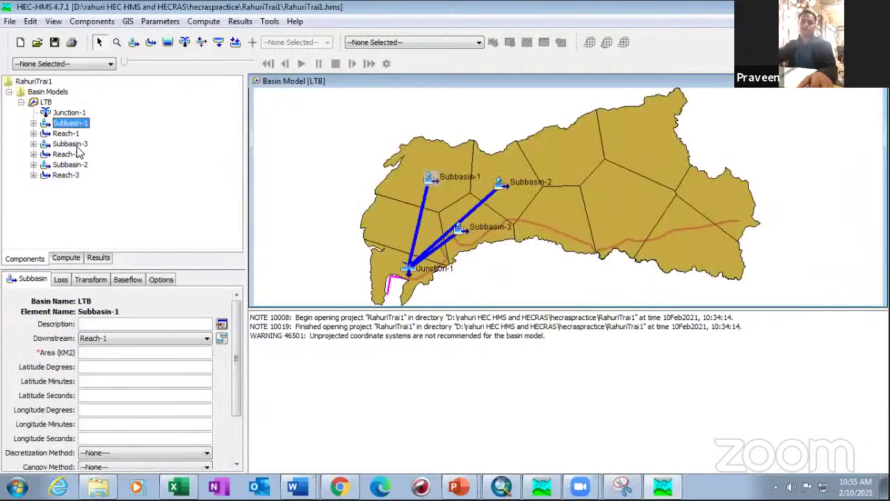
pyautogui.click(168, 352)
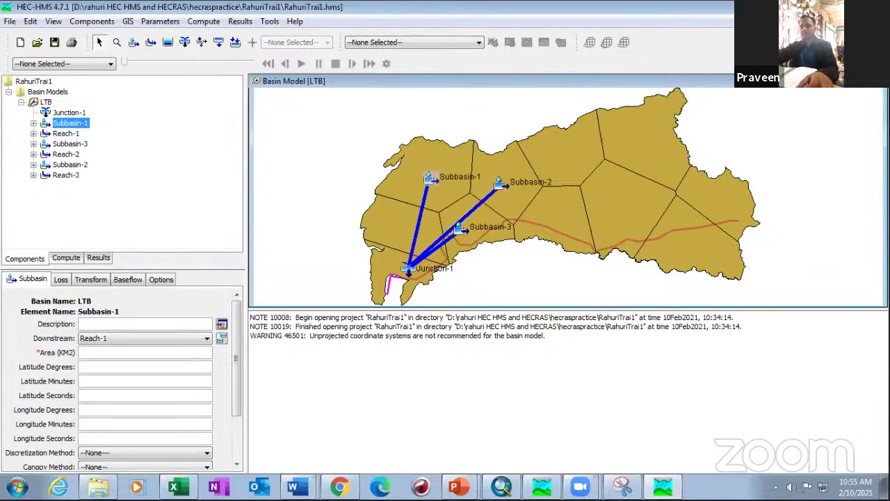
# - Open the recent Data_Hydrologic Model workbook in Excel, view the area under each basin, and switch to ArcMap
pyautogui.click(175, 486)
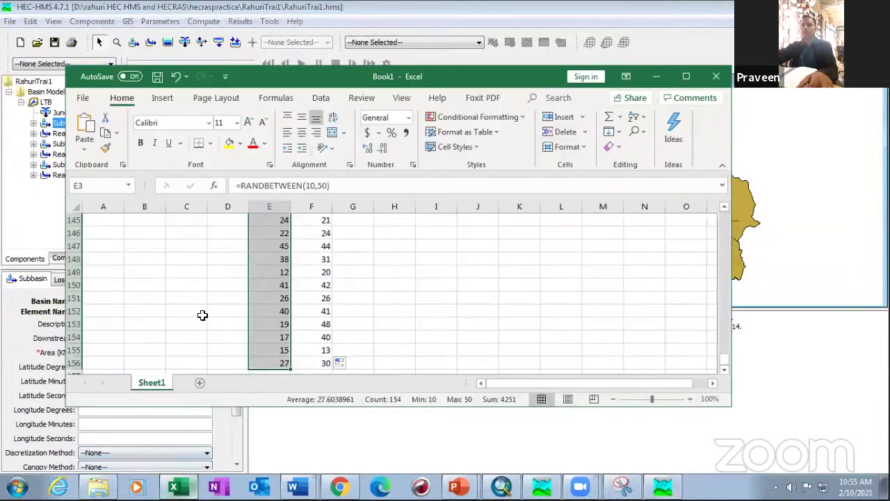
pyautogui.scroll(20, 202, 314)
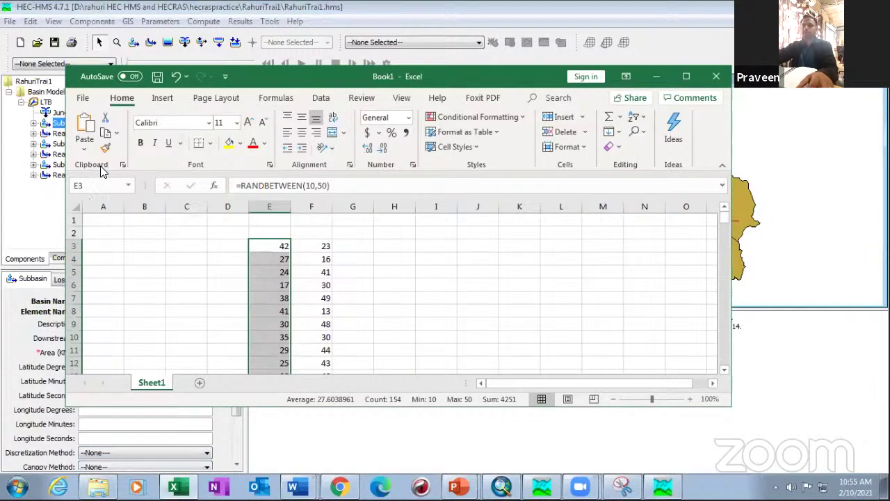
pyautogui.click(82, 98)
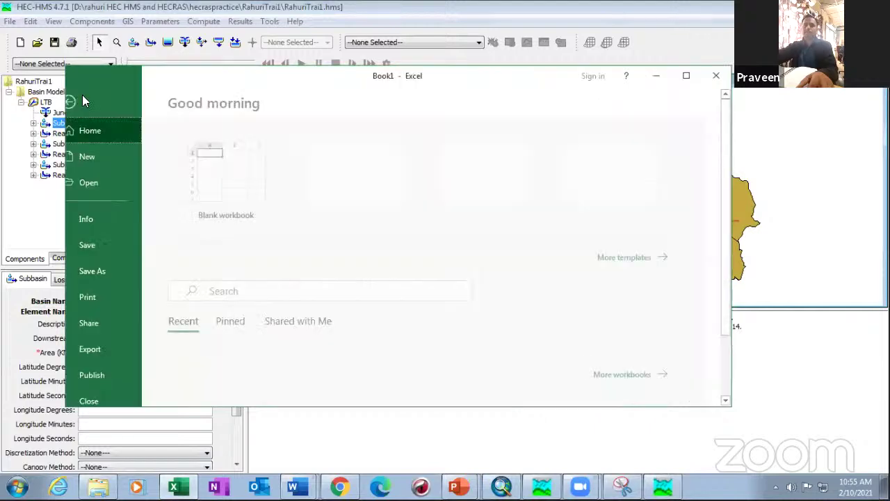
pyautogui.scroll(-1, 292, 345)
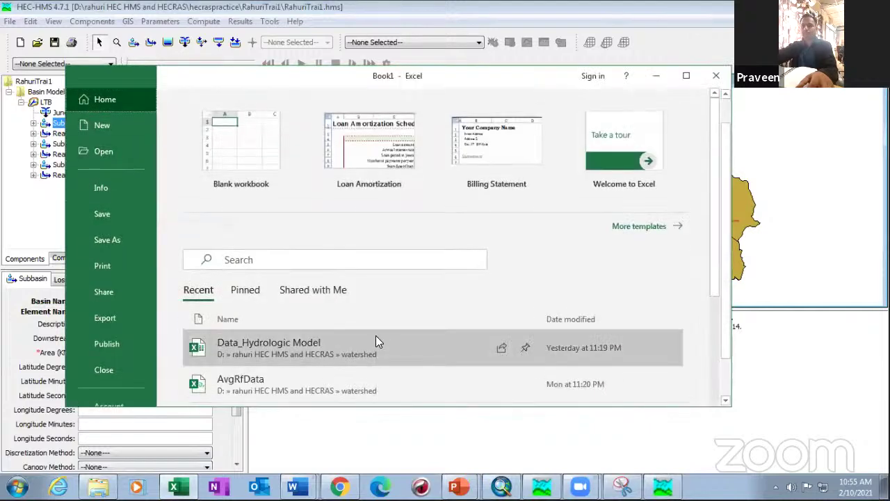
pyautogui.scroll(-1, 362, 323)
pyautogui.click(346, 311)
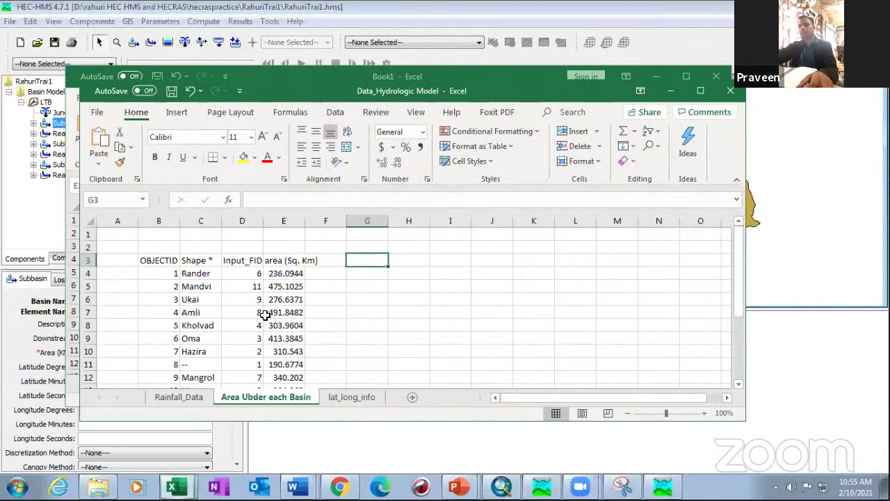
pyautogui.click(356, 297)
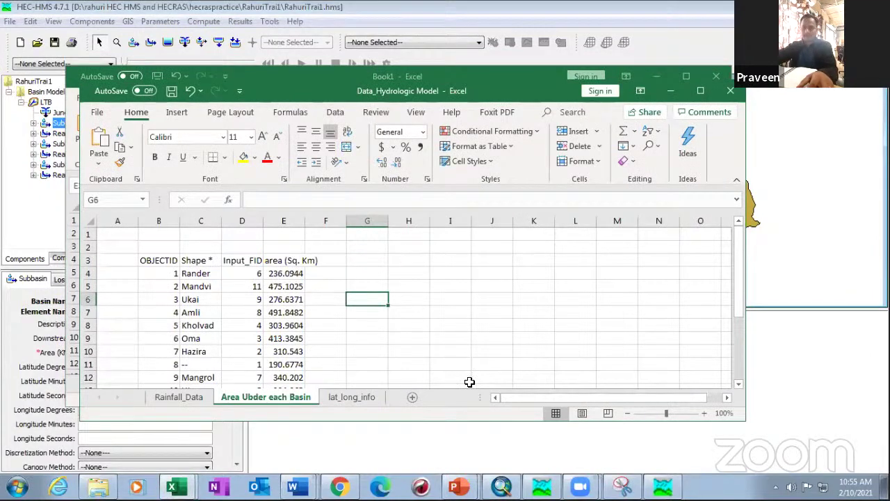
pyautogui.click(502, 487)
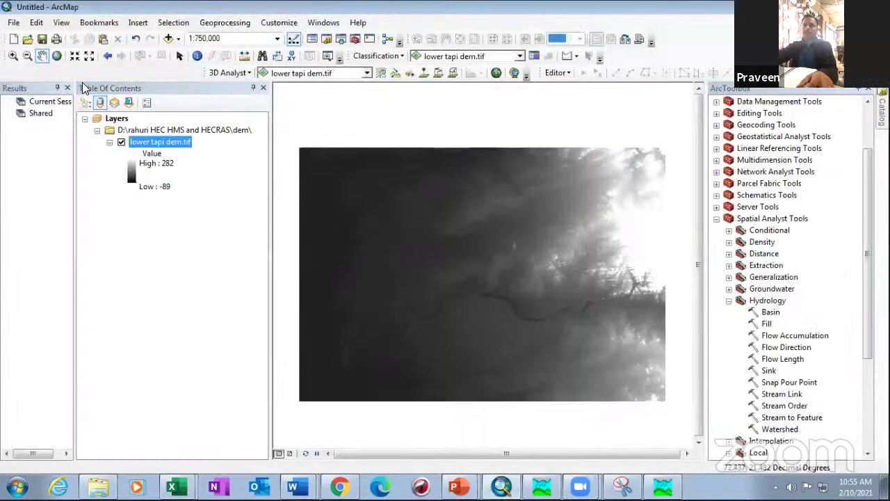
pyautogui.click(10, 27)
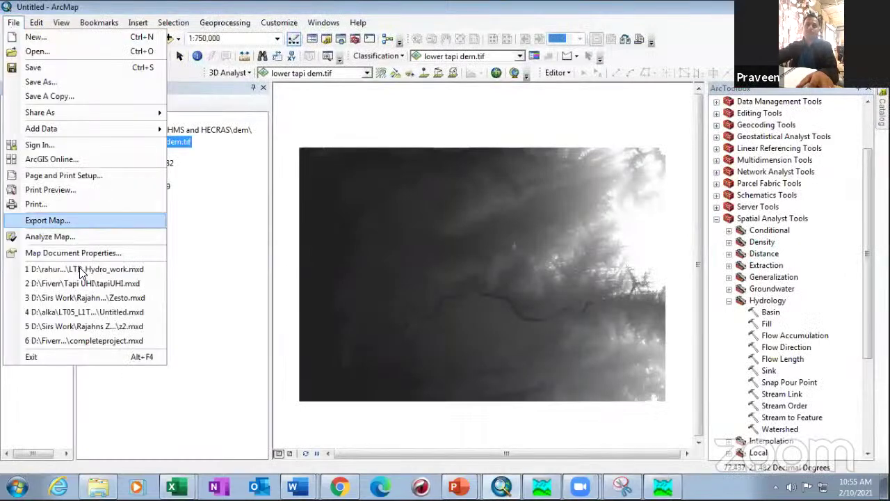
pyautogui.click(149, 297)
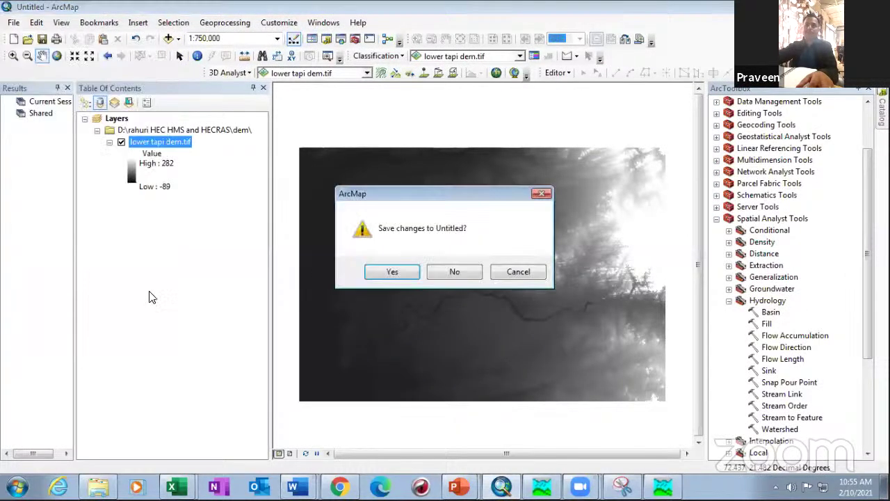
pyautogui.click(399, 270)
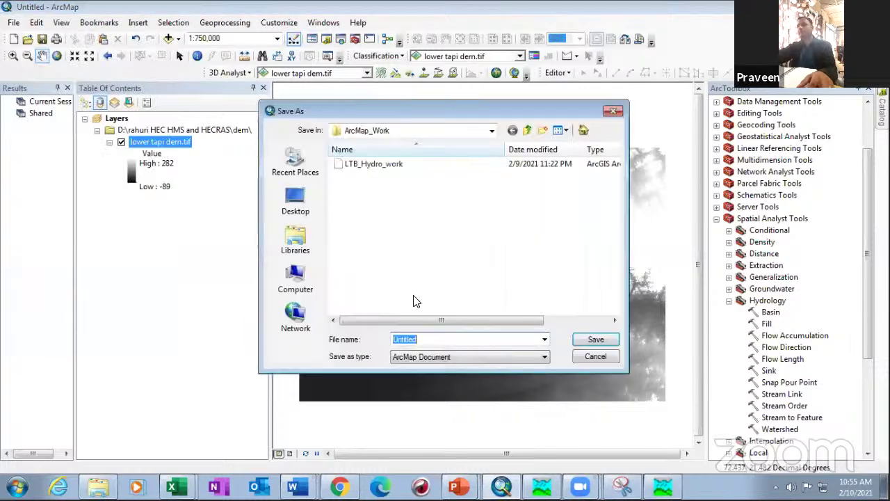
pyautogui.click(390, 167)
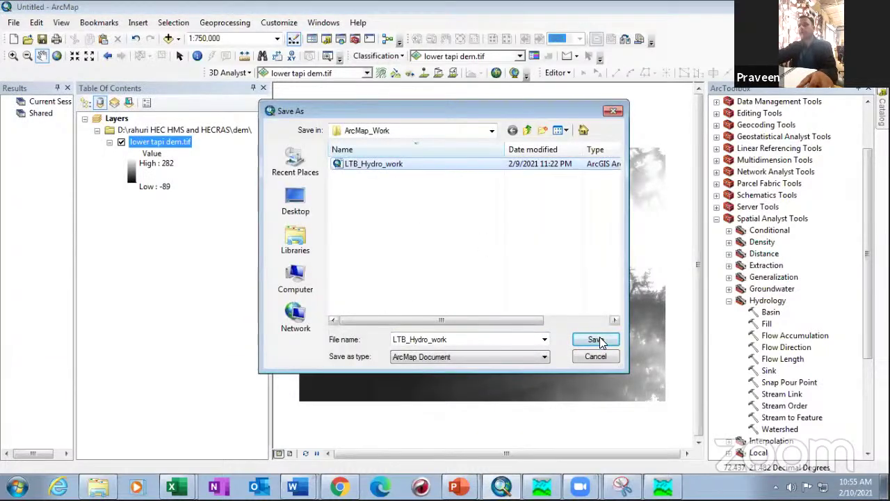
pyautogui.click(595, 355)
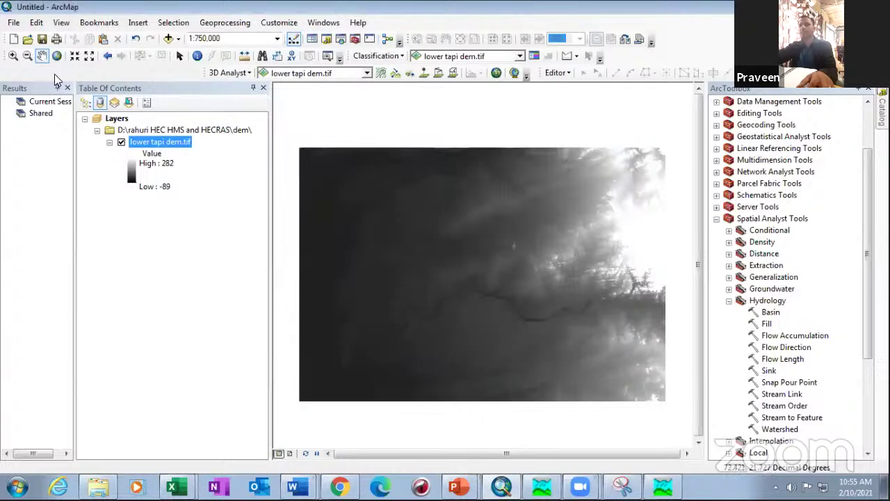
pyautogui.click(13, 23)
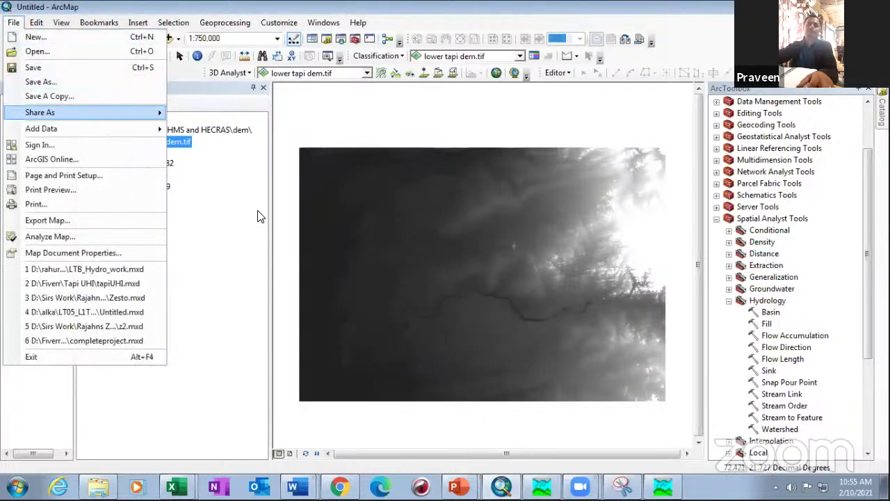
pyautogui.press('Escape')
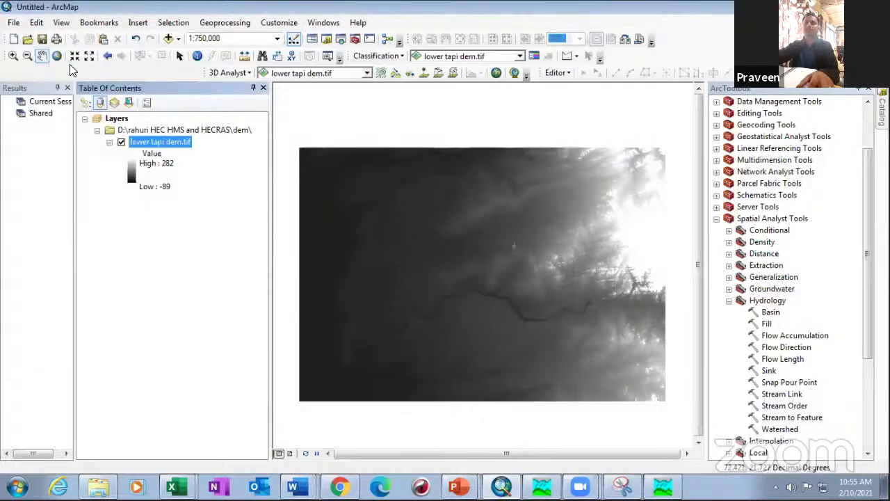
# - Open the recent map document LTB_Hydro_work.mxd without saving the changes to the untitled map
pyautogui.click(14, 22)
pyautogui.click(81, 271)
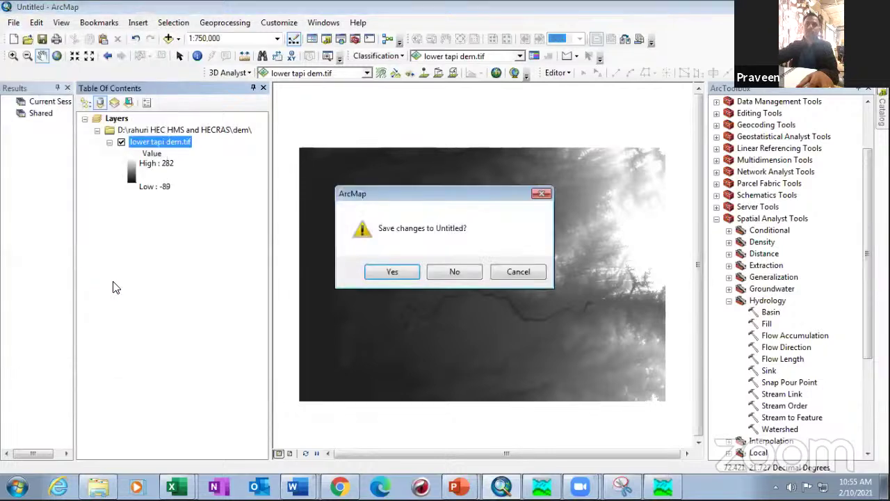
pyautogui.click(454, 272)
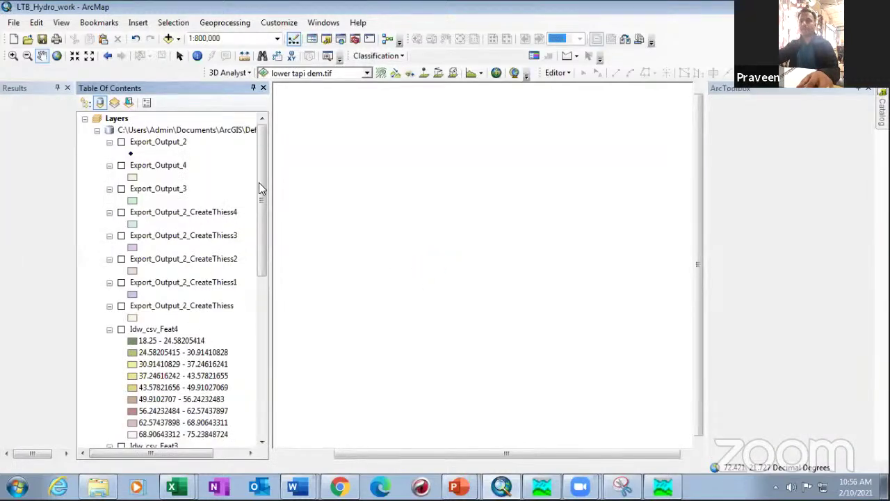
# - Hide the fin_2015_6 land-use layer and show the ShapefileLTB and Thiessen_Polygon layers
pyautogui.scroll(-5, 167, 315)
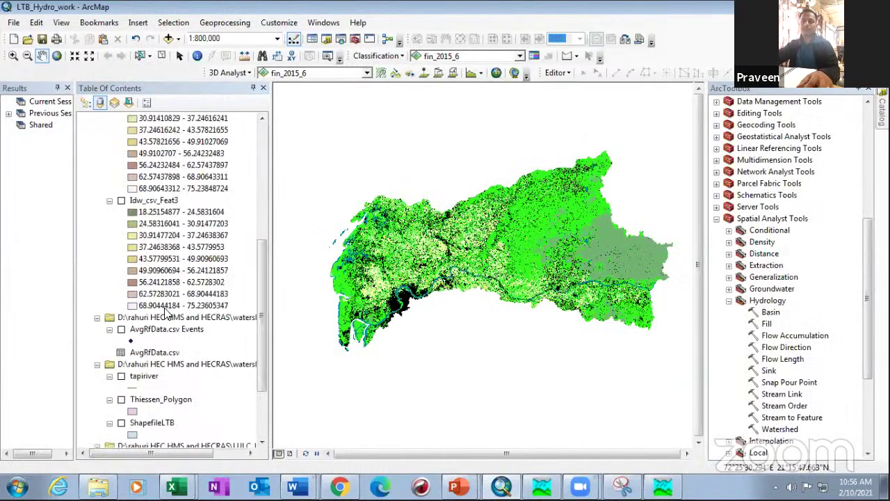
pyautogui.scroll(-2, 167, 314)
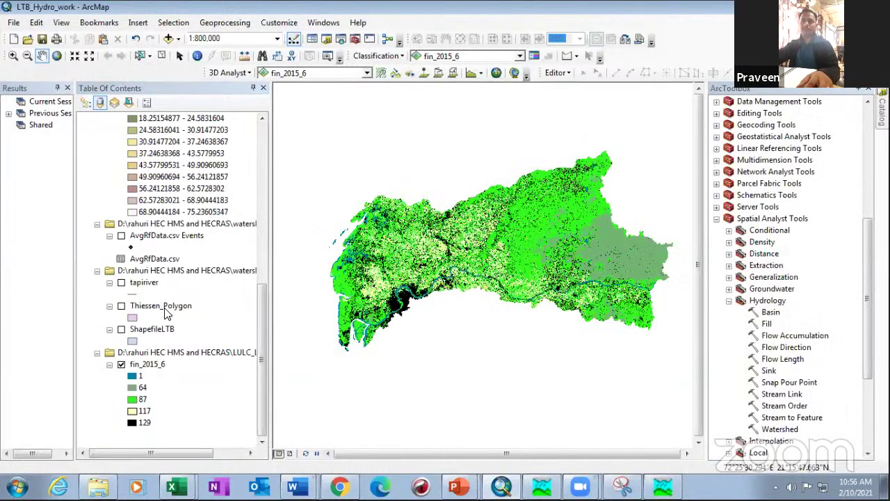
pyautogui.click(122, 365)
pyautogui.click(122, 329)
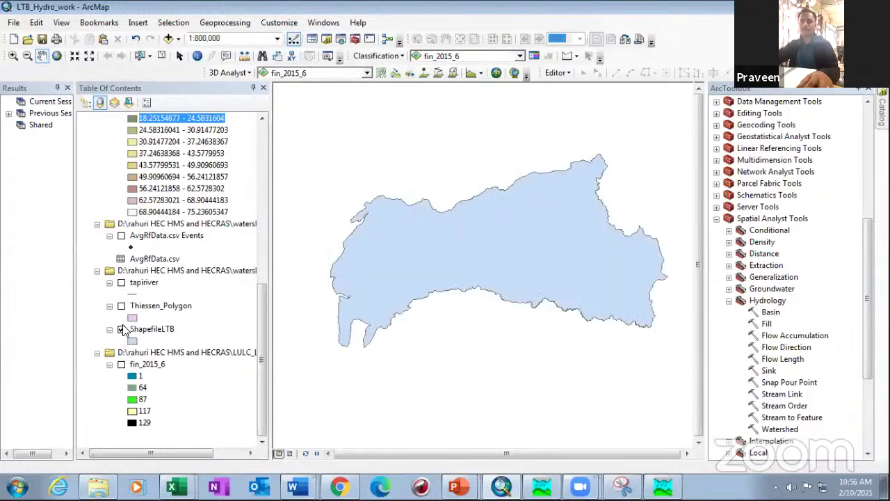
pyautogui.click(122, 306)
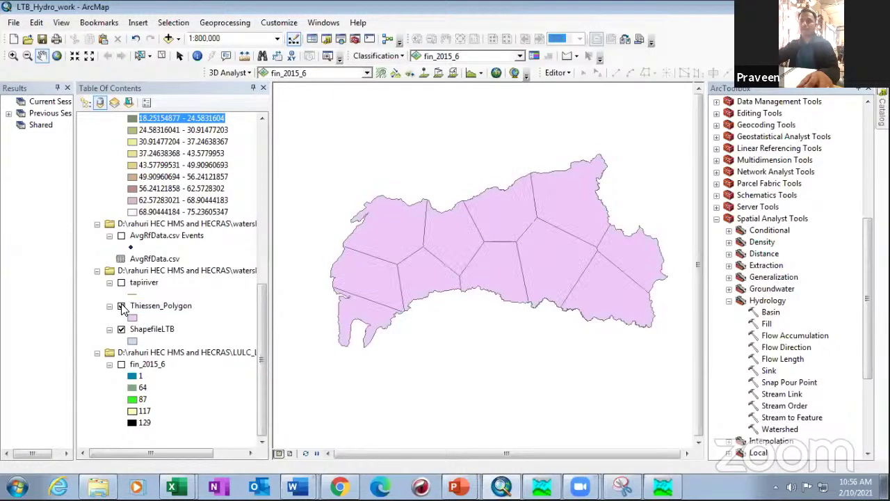
# - Open the attribute table of the Thiessen_Polygon layer and compare its records with the basin areas in the Excel workbook
pyautogui.rightClick(172, 309)
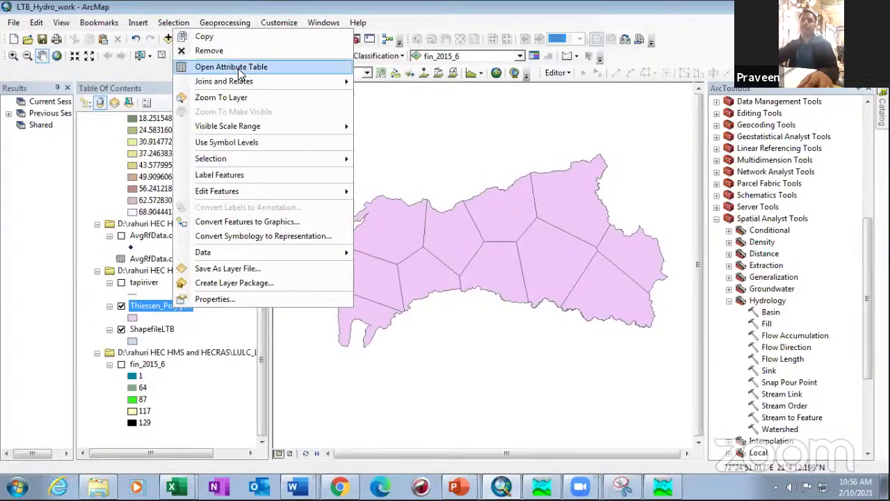
pyautogui.click(239, 67)
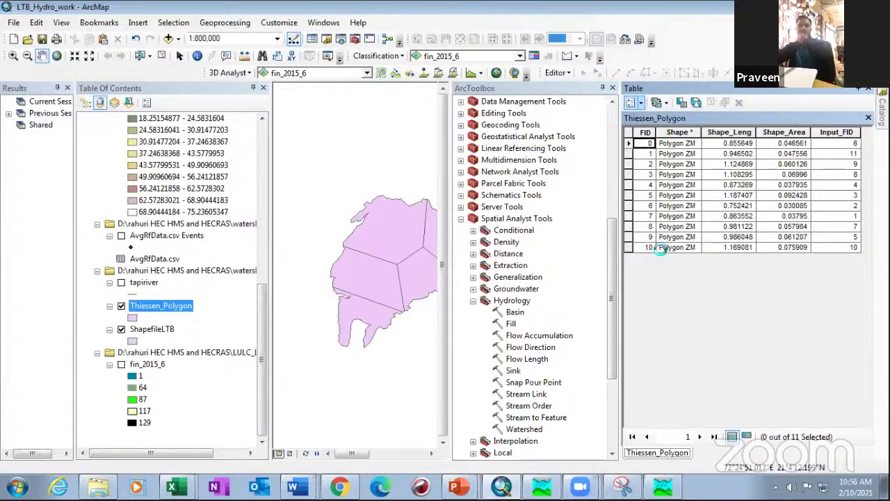
pyautogui.click(635, 102)
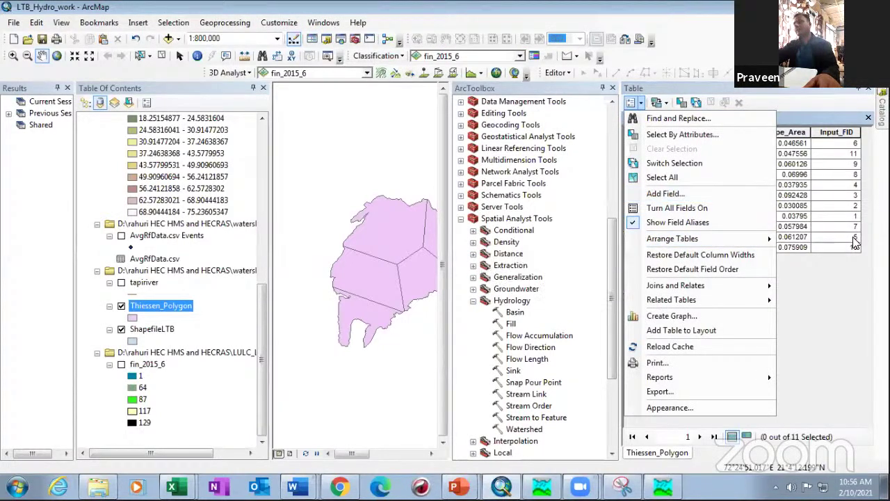
pyautogui.click(834, 258)
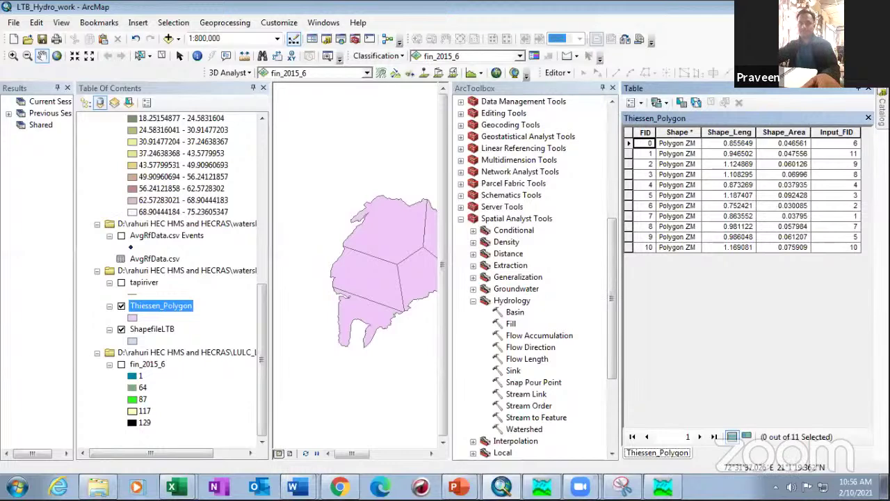
pyautogui.click(179, 487)
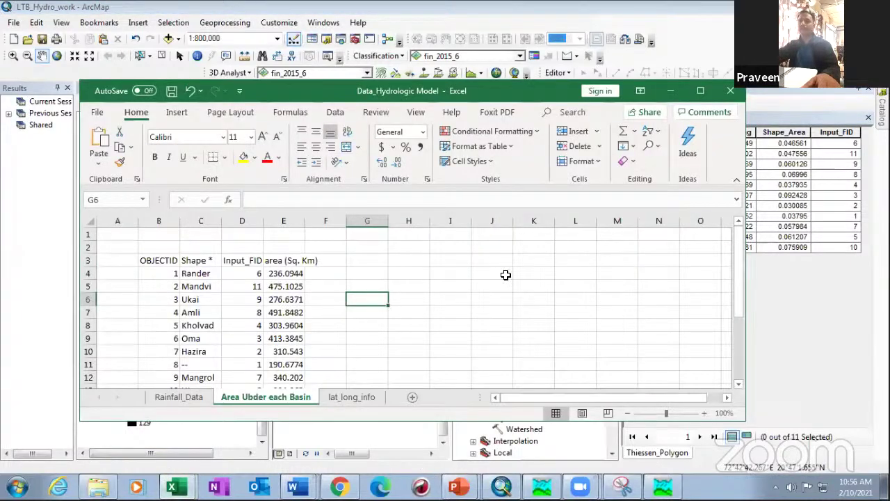
pyautogui.click(506, 274)
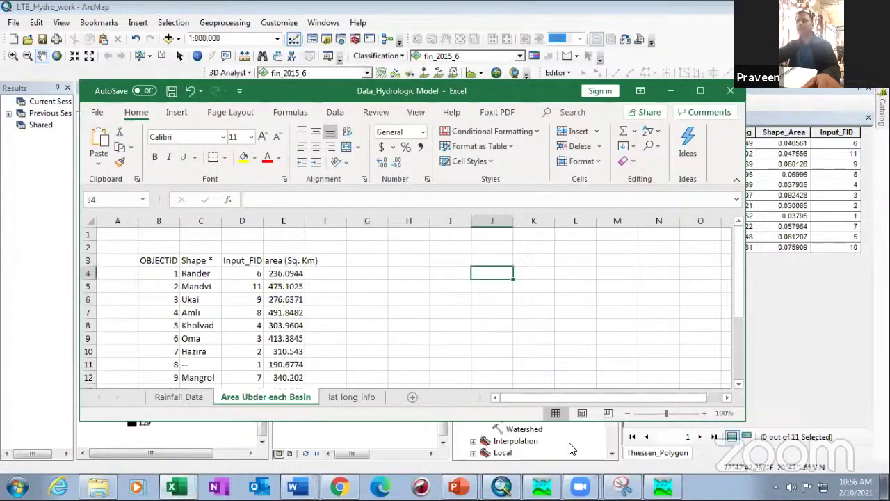
# - Switch to the hechms project in HEC-HMS and check how the subbasins and their areas are defined in Basin 1
pyautogui.hotkey('alt', 'Tab')
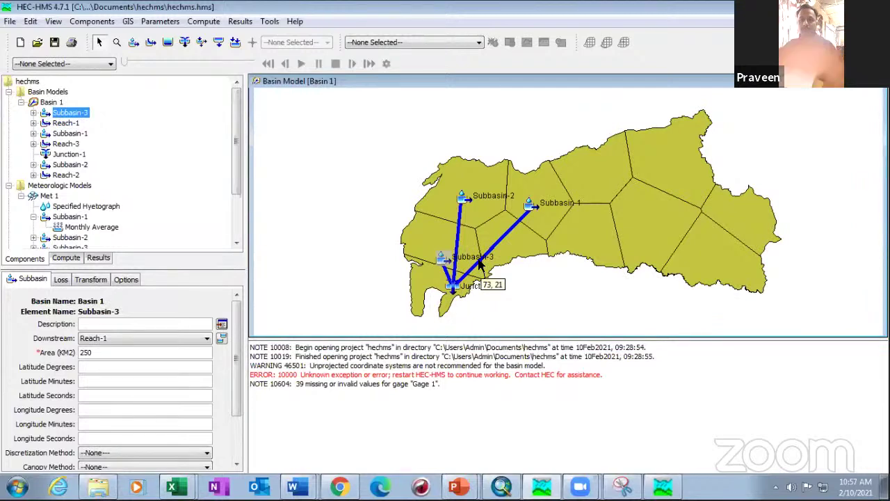
pyautogui.click(556, 304)
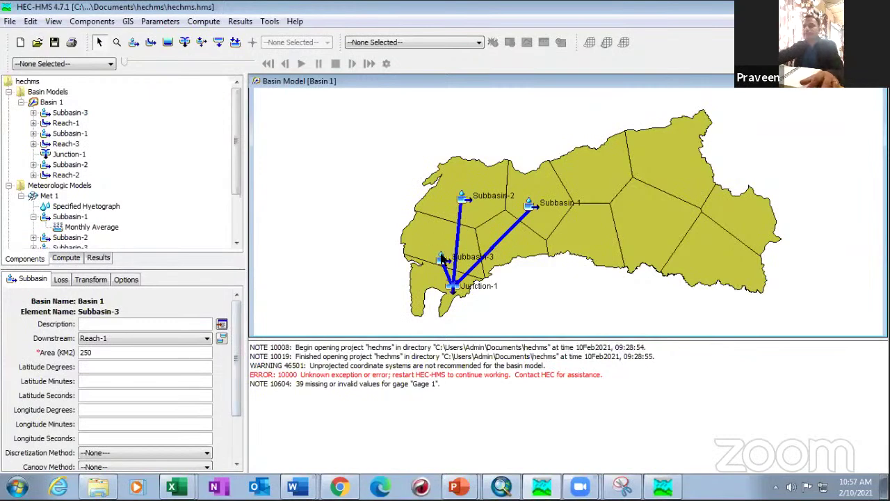
pyautogui.click(530, 206)
# - Return to the RahuriTrai1 project and set the area of Subbasin-1 to 120 km2
pyautogui.click(661, 488)
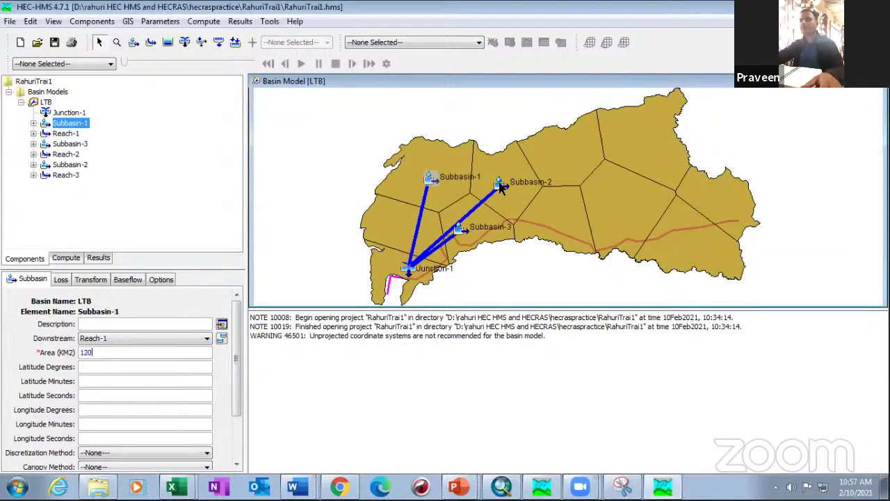
pyautogui.click(64, 166)
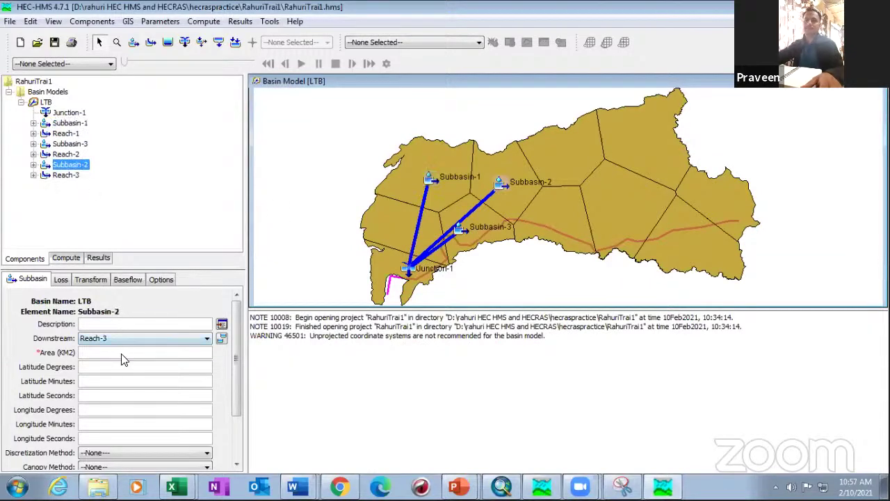
pyautogui.click(422, 178)
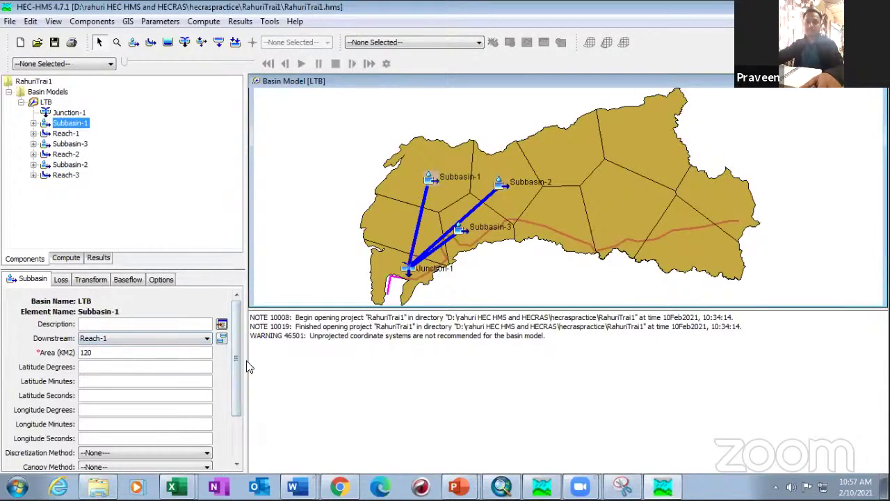
# - Review Subbasin-1's method settings, switch to the Rainfall Runoff Modelling presentation in PowerPoint and present slide 12 with the subbasin method settings
pyautogui.moveTo(242, 367); pyautogui.dragTo(242, 406)
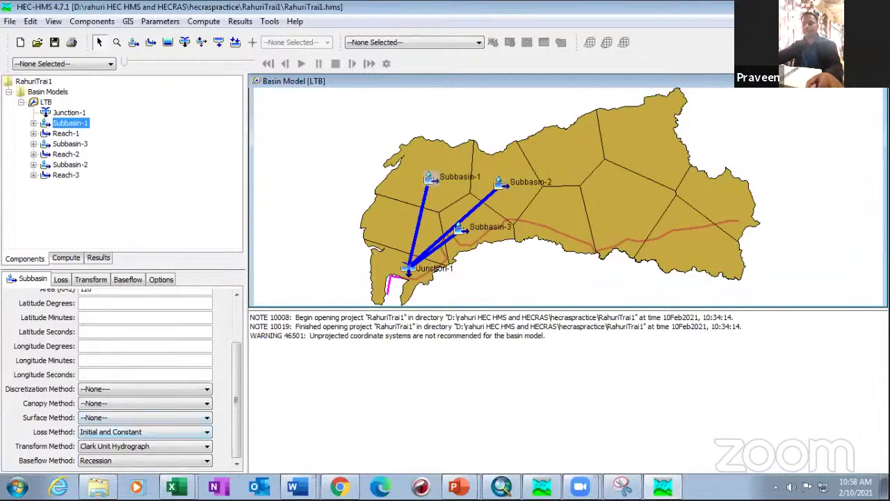
pyautogui.click(457, 487)
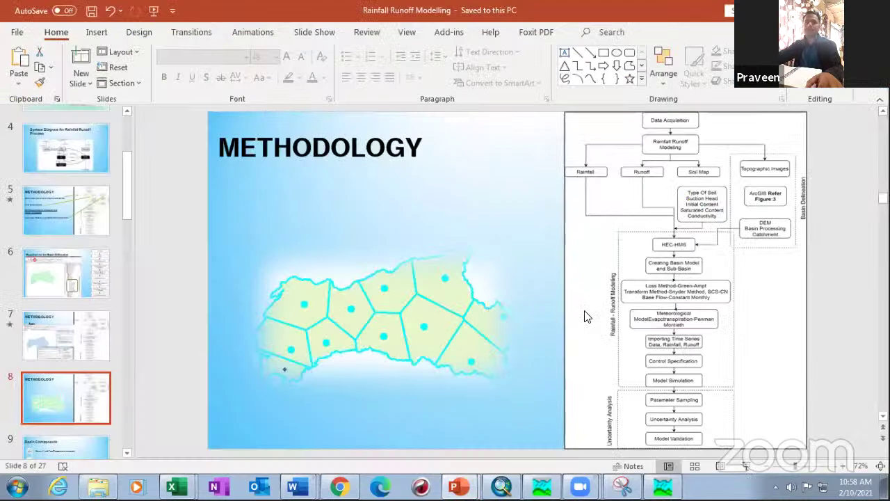
pyautogui.hotkey('alt', 'Tab')
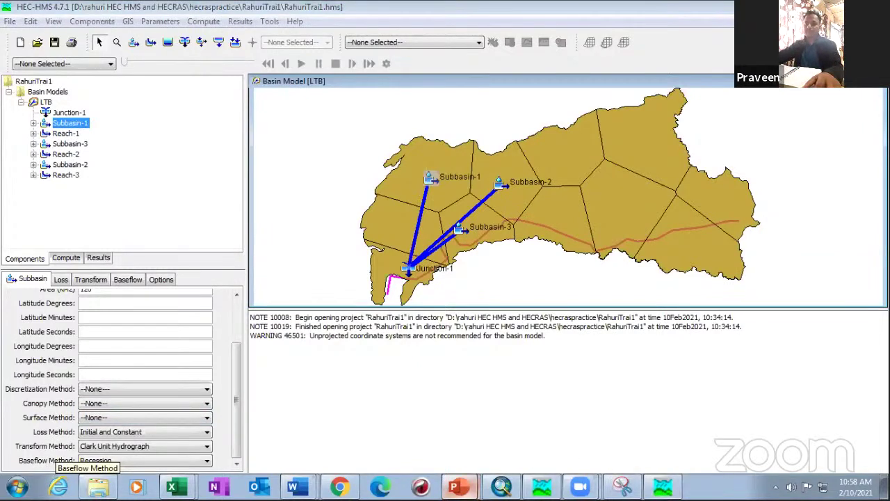
pyautogui.hotkey('alt', 'Tab')
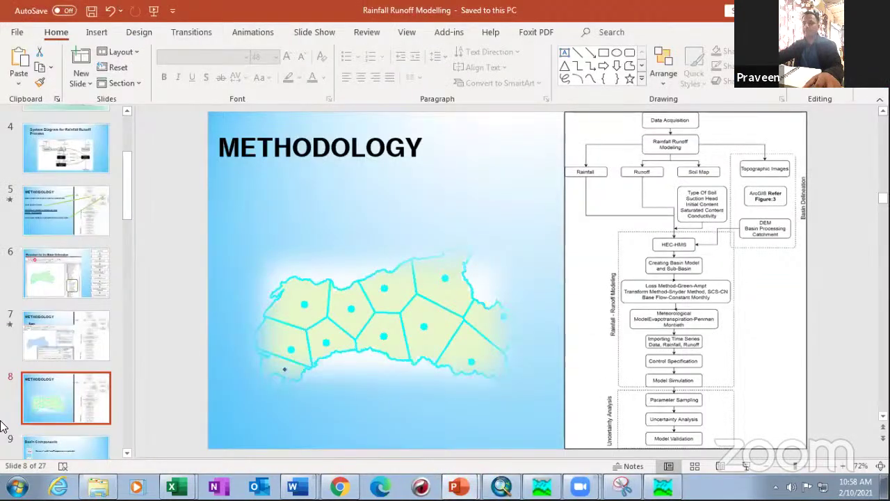
pyautogui.scroll(-2, 79, 381)
pyautogui.click(72, 359)
pyautogui.scroll(-2, 66, 337)
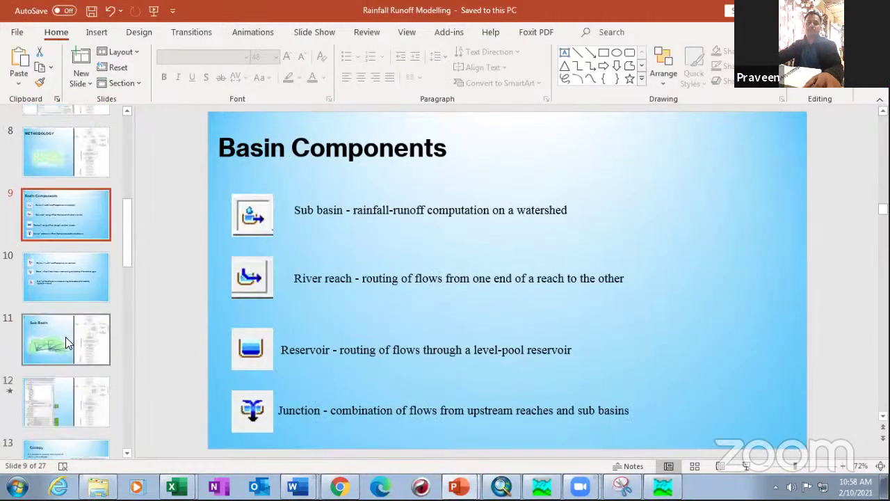
pyautogui.click(66, 336)
pyautogui.scroll(-2, 66, 337)
pyautogui.click(62, 254)
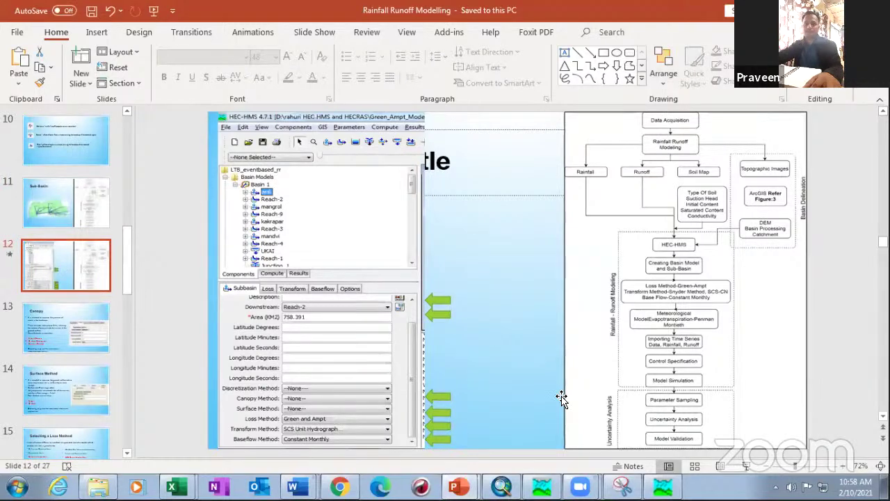
pyautogui.click(746, 466)
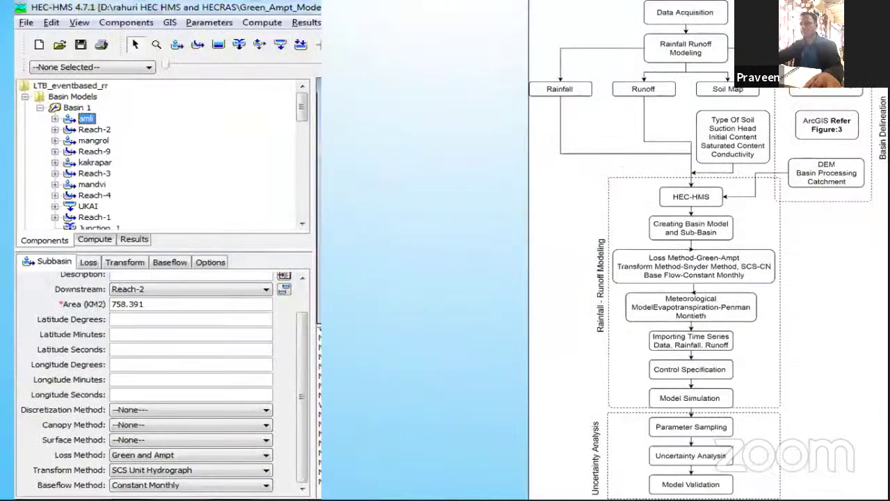
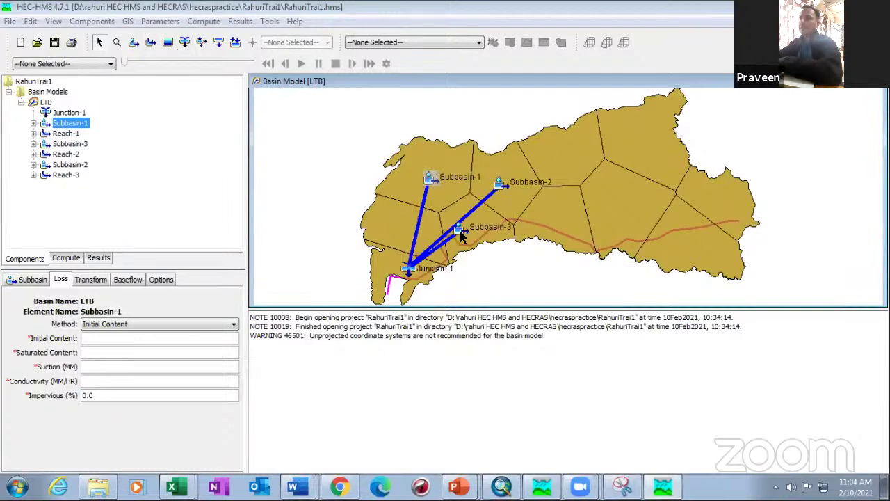
# - Add a junction named Junction-2 between Subbasin-1, Subbasin-2 and Subbasin-3 in the LTB basin model
pyautogui.click(184, 42)
pyautogui.click(375, 268)
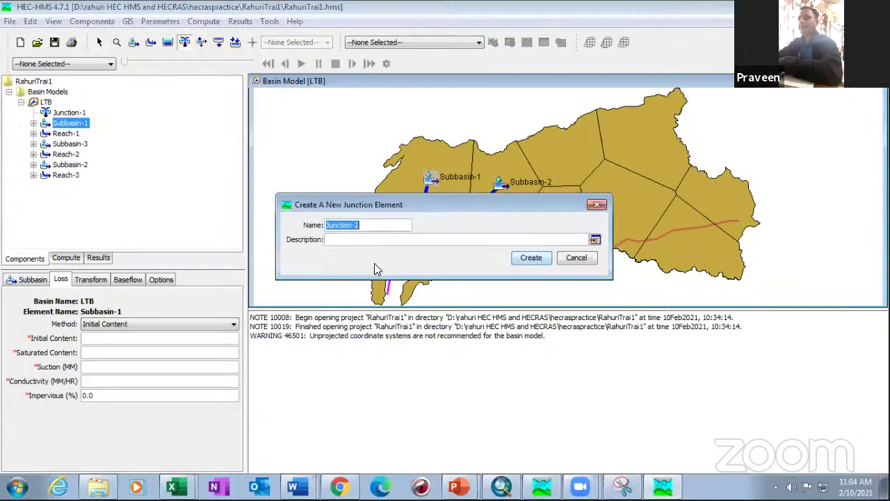
pyautogui.click(529, 257)
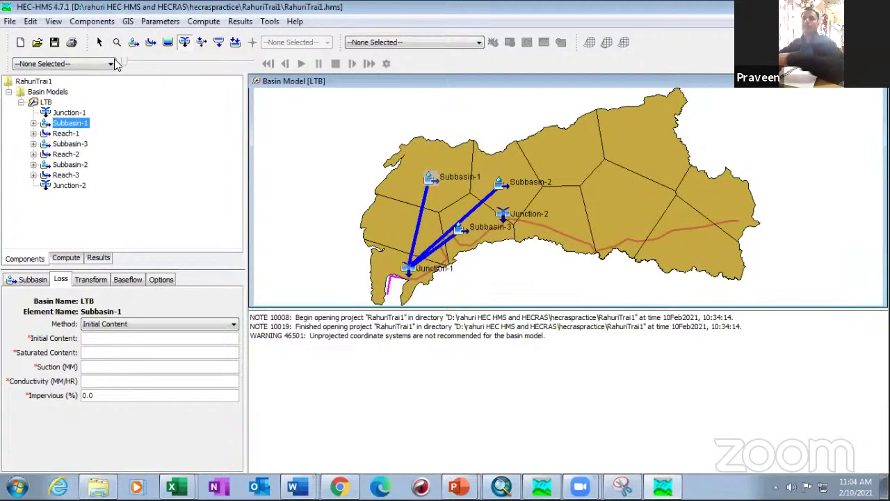
pyautogui.click(99, 41)
# - Delete the two reaches that link Subbasin-1 and Subbasin-2 directly to Junction-1
pyautogui.click(423, 212)
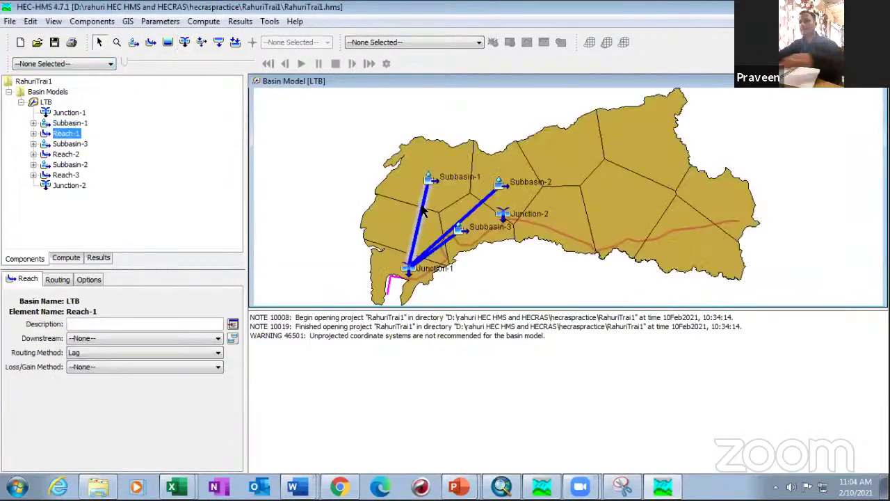
pyautogui.press('Delete')
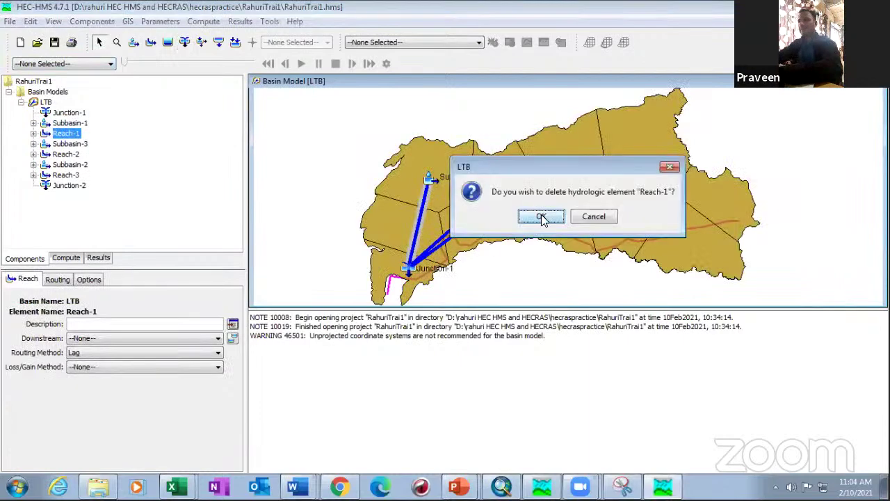
pyautogui.click(542, 217)
pyautogui.press('Delete')
pyautogui.click(541, 217)
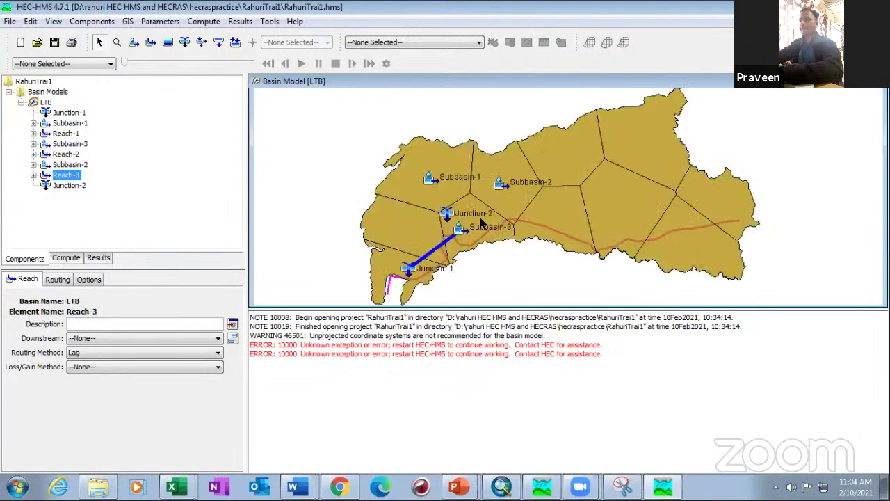
# - Draw reaches Reach-1 and Reach-3 from Subbasin-1 and Subbasin-2 to Junction-2, and Reach-4 from Junction-2 to Junction-1
pyautogui.click(150, 42)
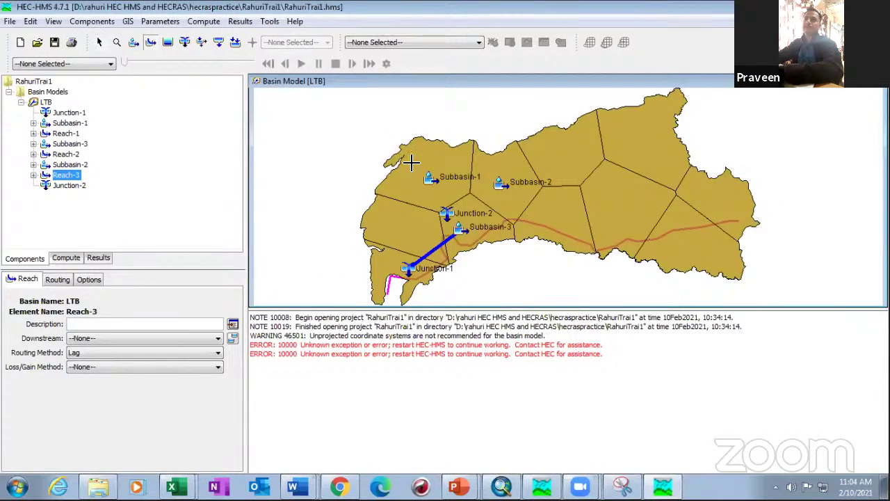
pyautogui.click(428, 176)
pyautogui.click(447, 213)
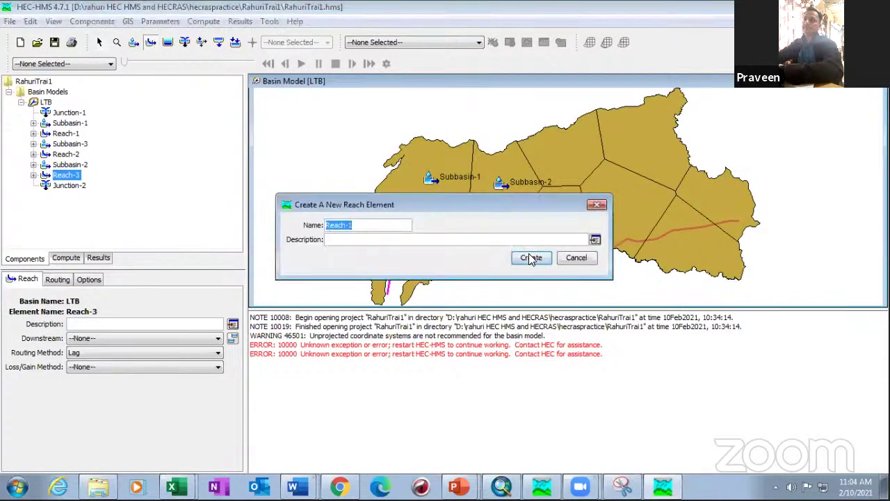
pyautogui.click(531, 257)
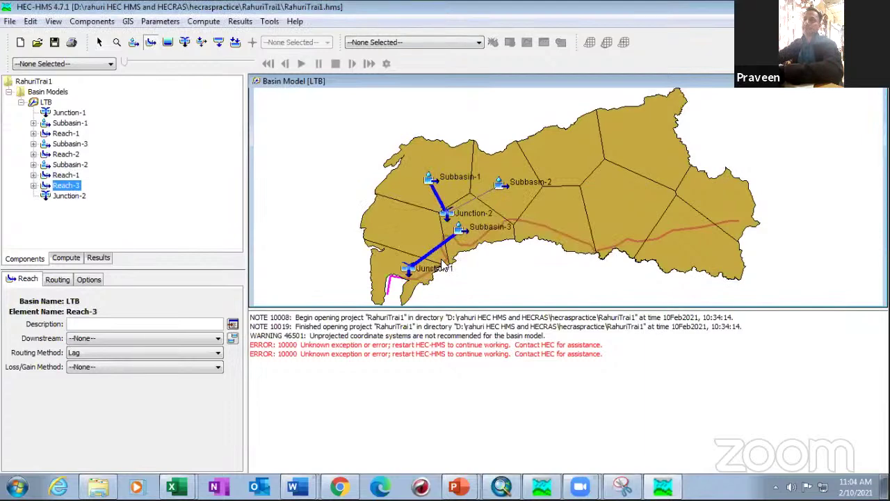
pyautogui.click(447, 215)
pyautogui.click(531, 257)
pyautogui.click(447, 215)
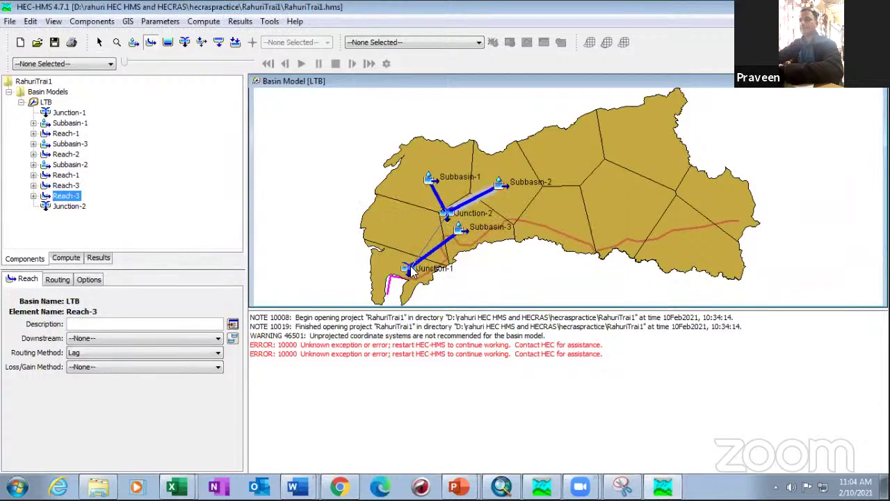
pyautogui.click(412, 273)
pyautogui.click(529, 258)
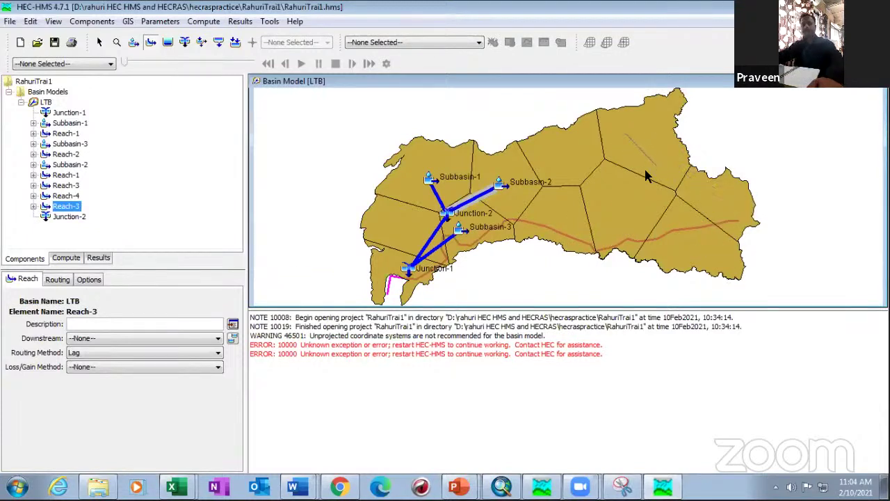
# - Create Subbasin-4, Subbasin-5 and Subbasin-6 in three of the eastern Thiessen polygons
pyautogui.click(134, 42)
pyautogui.click(687, 238)
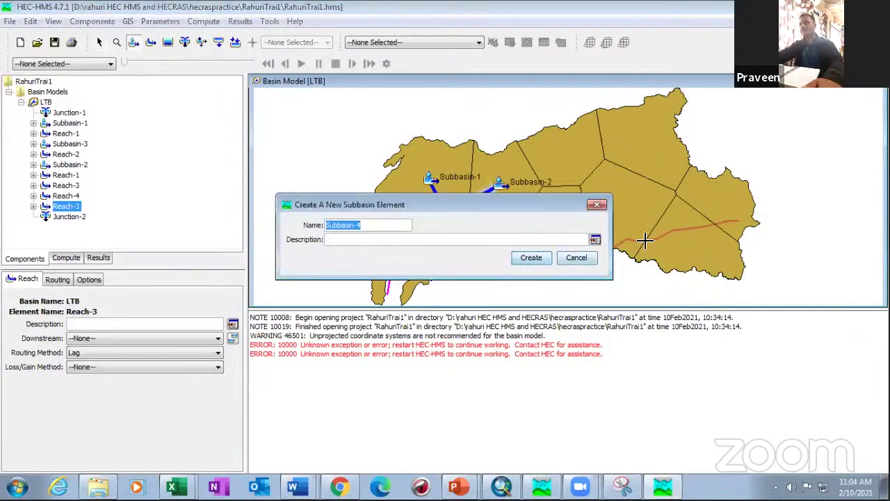
pyautogui.click(521, 258)
pyautogui.click(700, 194)
pyautogui.click(532, 258)
pyautogui.click(632, 193)
pyautogui.click(532, 257)
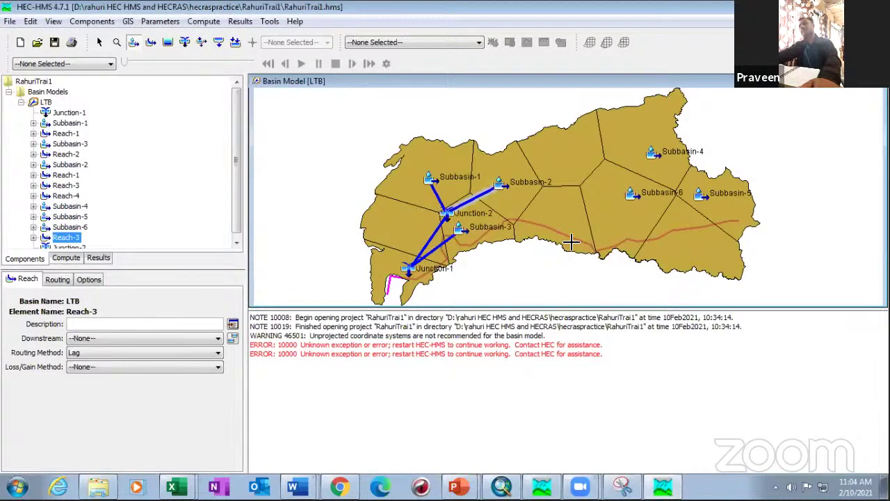
# - Add a junction named Junction-3 near the river in the middle of the basin, west of Subbasin-6
pyautogui.click(184, 42)
pyautogui.click(567, 285)
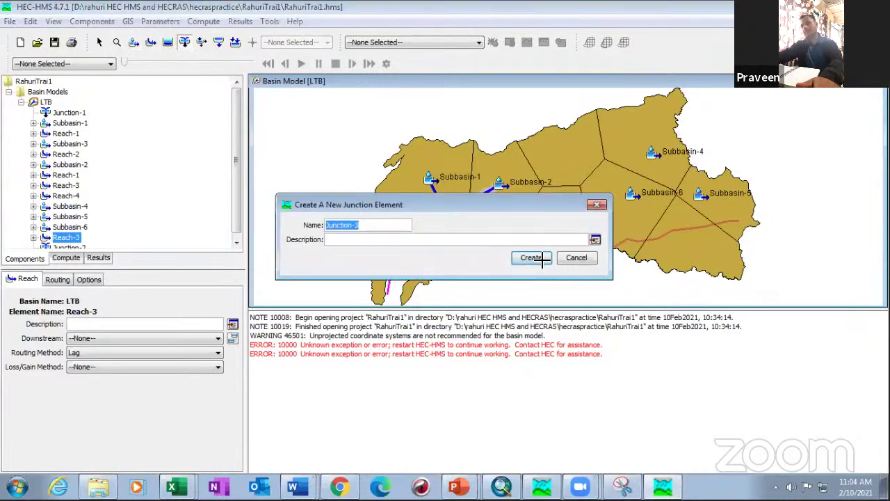
pyautogui.click(542, 259)
# - Connect Subbasin-4, Subbasin-6 and Subbasin-5 to Junction-3 with reaches, and link Junction-3 to Junction-1 with another reach
pyautogui.click(149, 43)
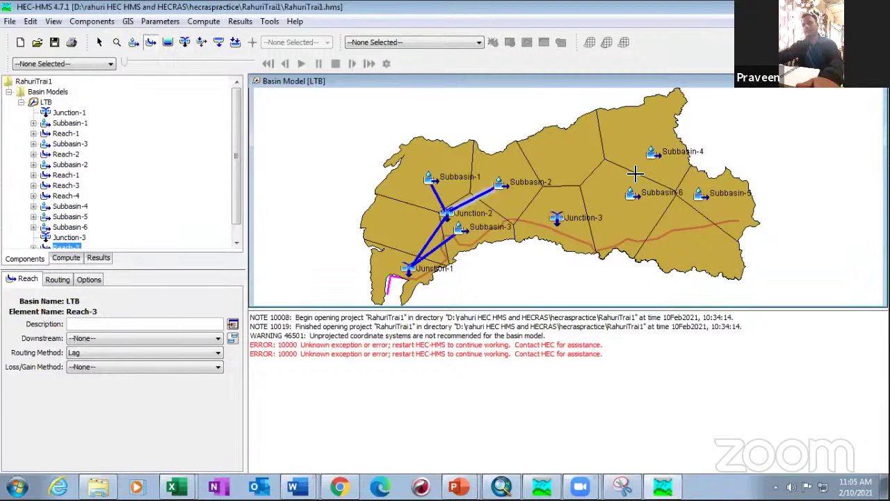
pyautogui.moveTo(652, 155); pyautogui.dragTo(557, 219)
pyautogui.click(534, 258)
pyautogui.moveTo(637, 192); pyautogui.dragTo(559, 218)
pyautogui.click(588, 256)
pyautogui.moveTo(715, 200); pyautogui.dragTo(557, 219)
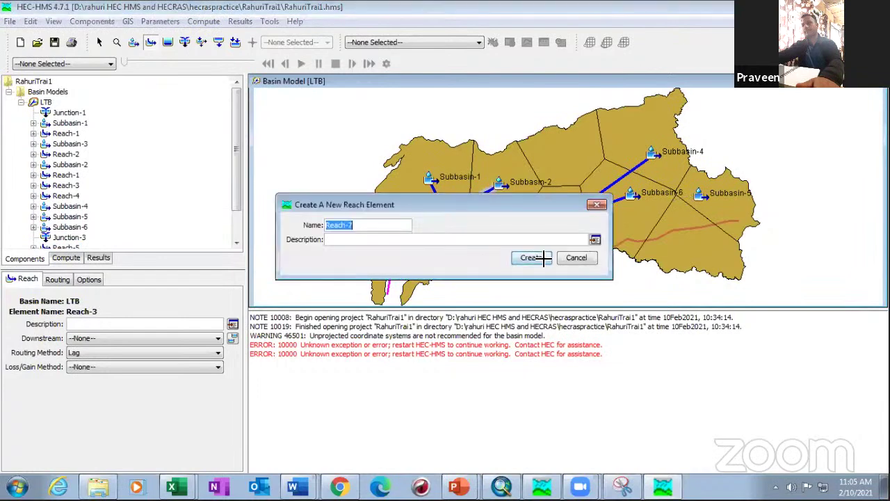
pyautogui.click(545, 257)
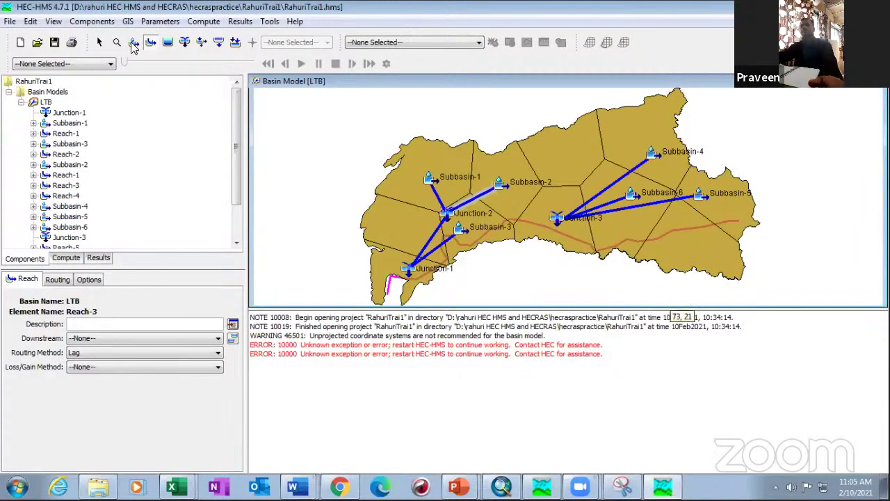
pyautogui.moveTo(560, 217); pyautogui.dragTo(413, 272)
pyautogui.click(530, 260)
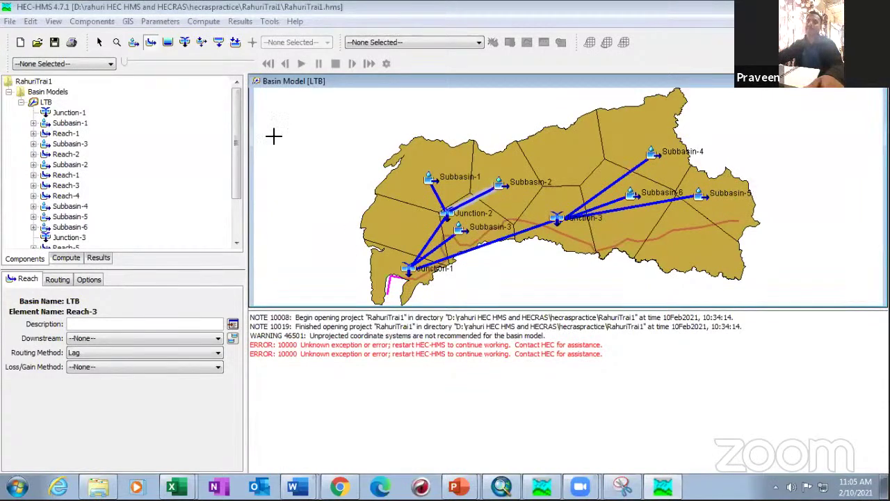
# - Create a diversion element named Diversion-1 in the polygon west of Subbasin-4
pyautogui.click(201, 42)
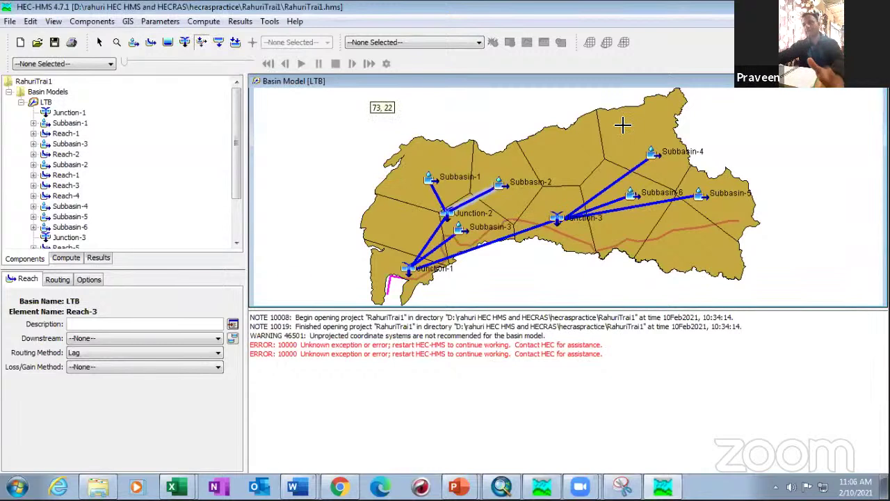
pyautogui.click(219, 44)
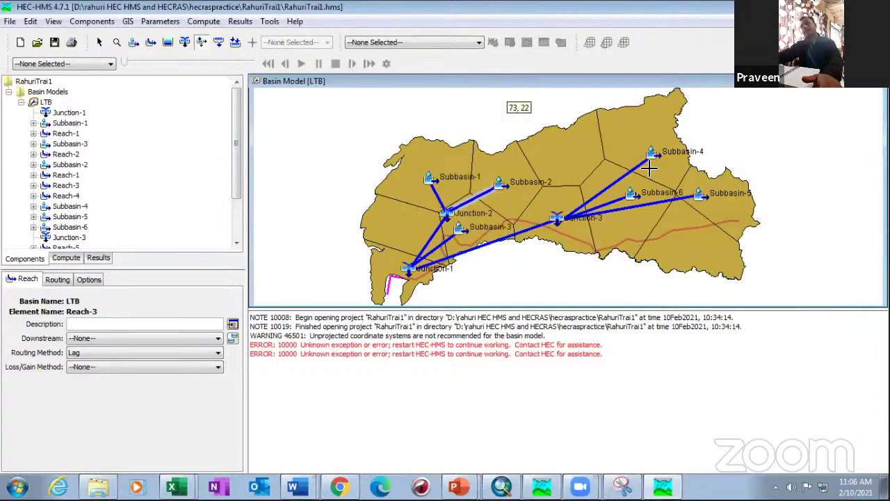
pyautogui.click(575, 156)
pyautogui.click(530, 258)
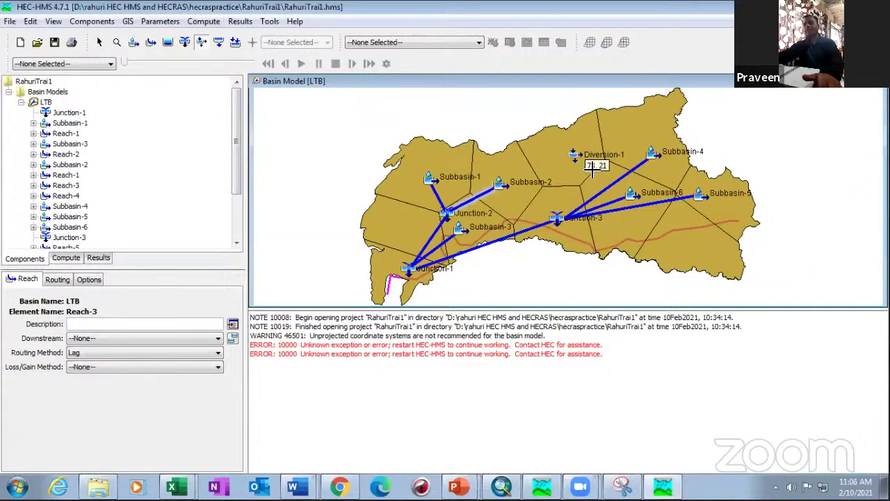
# - Delete the Diversion-1 element from the LTB basin model
pyautogui.click(99, 42)
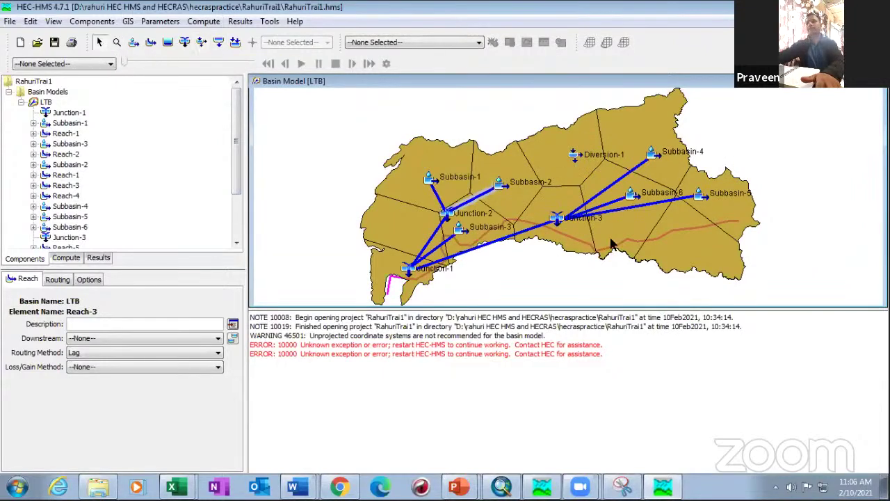
pyautogui.click(575, 155)
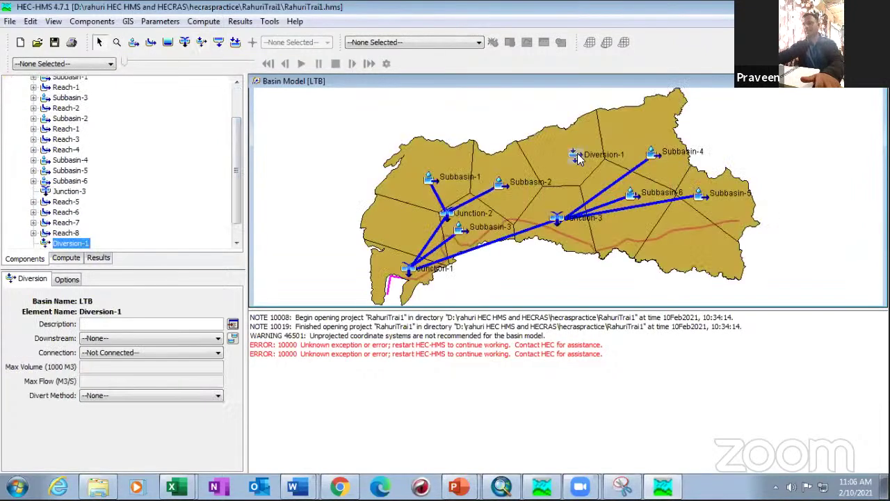
pyautogui.press('Delete')
pyautogui.click(570, 216)
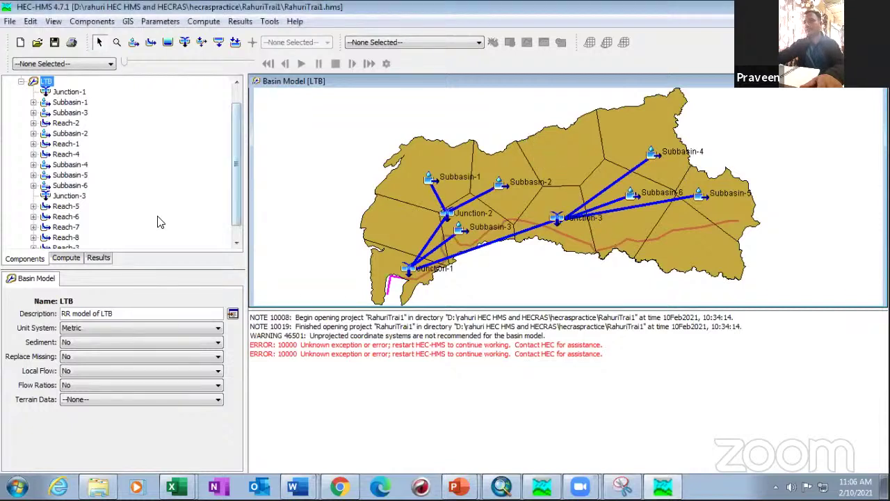
# - Delete Subbasin-4 from the LTB basin model
pyautogui.scroll(1, 157, 221)
pyautogui.click(652, 156)
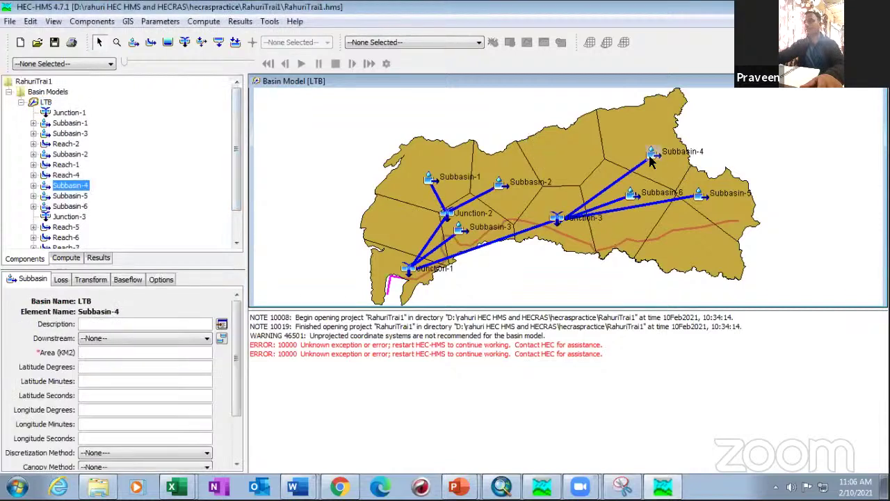
pyautogui.press('Delete')
pyautogui.click(542, 217)
# - Delete the reach between the former Subbasin-4 and Junction-3, and try to delete the reach from Subbasin-6 to Junction-3
pyautogui.click(633, 174)
pyautogui.press('Delete')
pyautogui.click(544, 217)
pyautogui.click(600, 200)
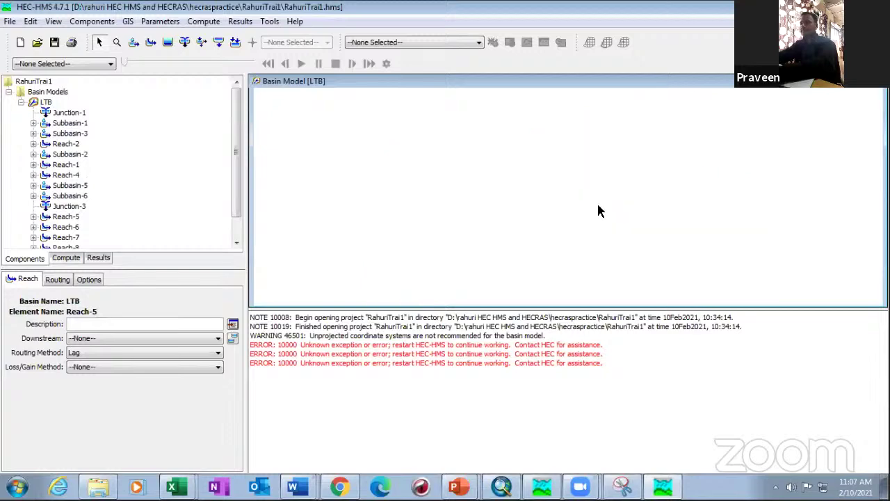
pyautogui.press('Delete')
pyautogui.click(559, 217)
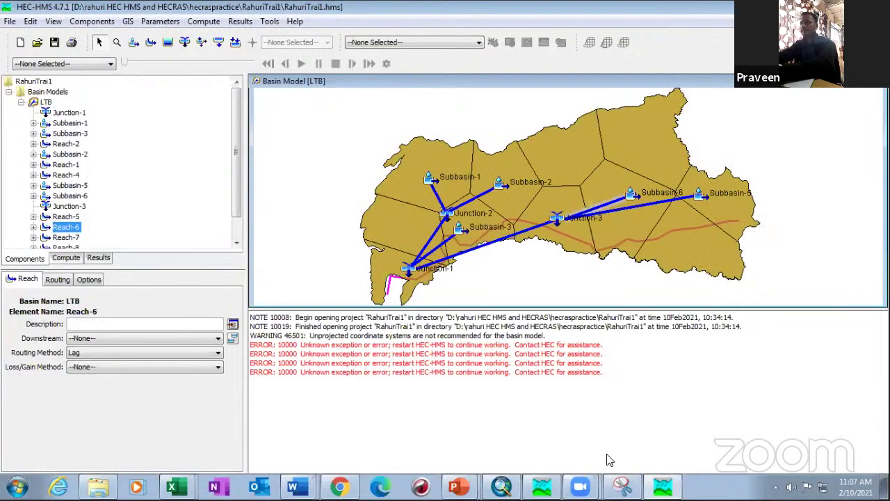
# - Switch to the hechms project and examine the calculation methods assigned to Subbasin-1 in the Basin 1 model
pyautogui.click(543, 488)
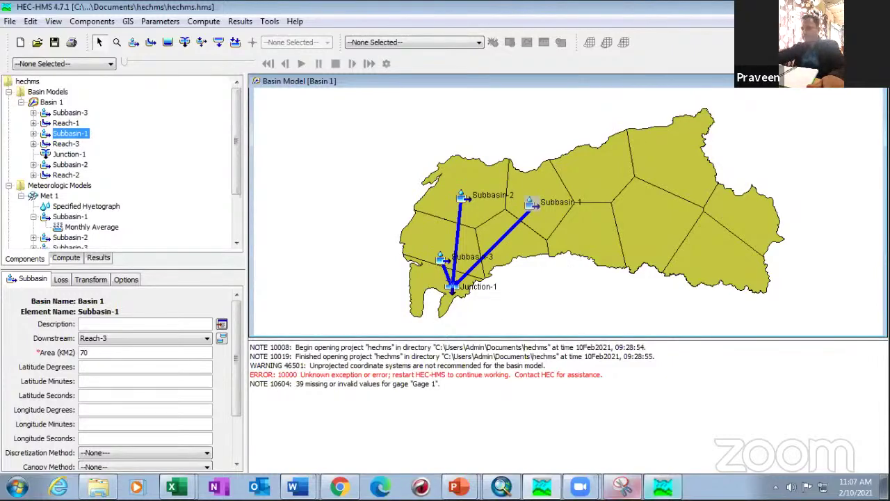
pyautogui.click(663, 487)
pyautogui.click(542, 487)
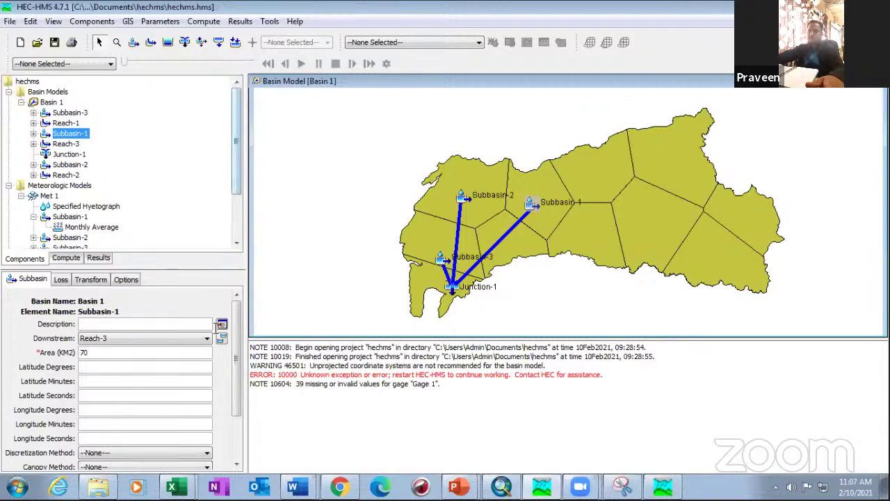
pyautogui.scroll(-3, 235, 352)
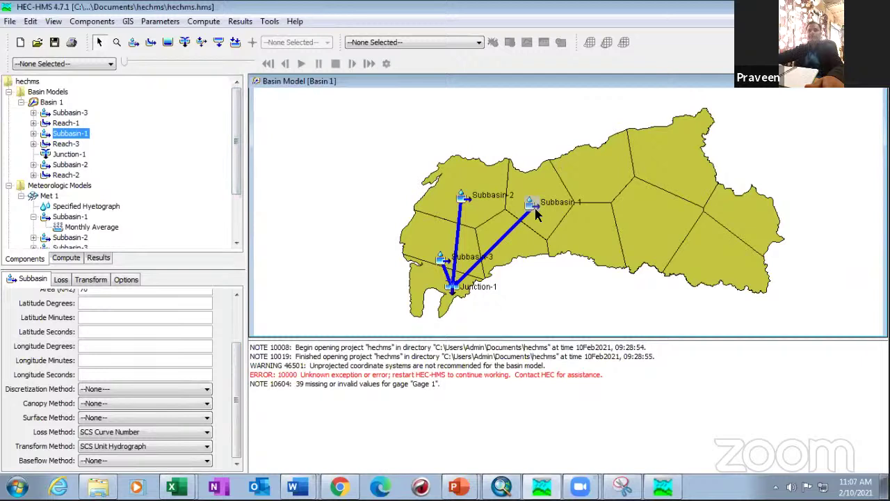
pyautogui.click(33, 133)
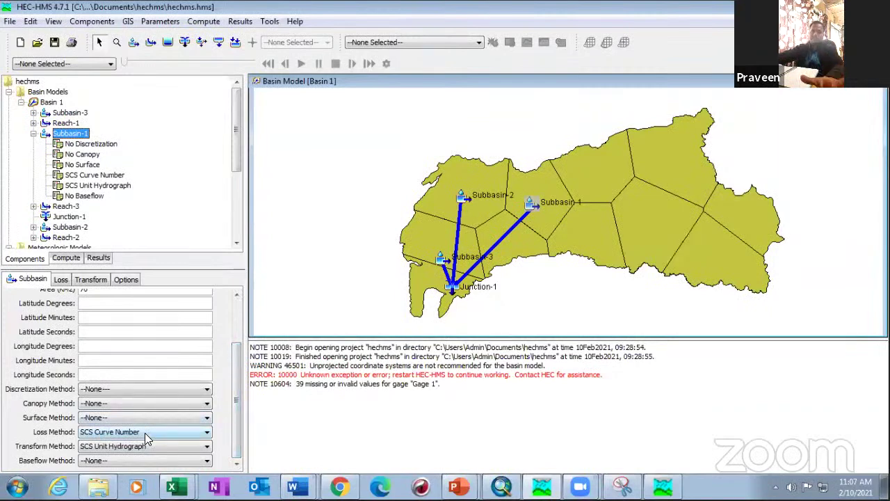
# - Review the baseflow methods available for Subbasin-1 without choosing a different one
pyautogui.click(109, 462)
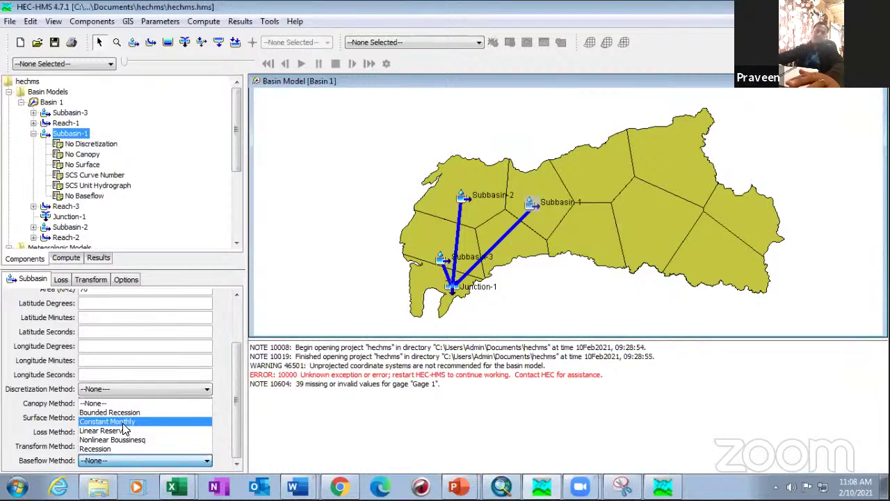
pyautogui.click(18, 446)
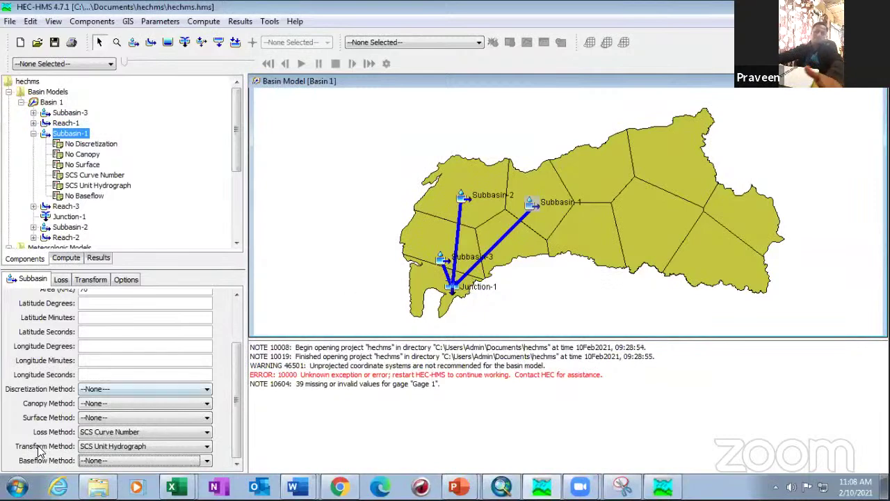
pyautogui.click(111, 461)
pyautogui.click(114, 462)
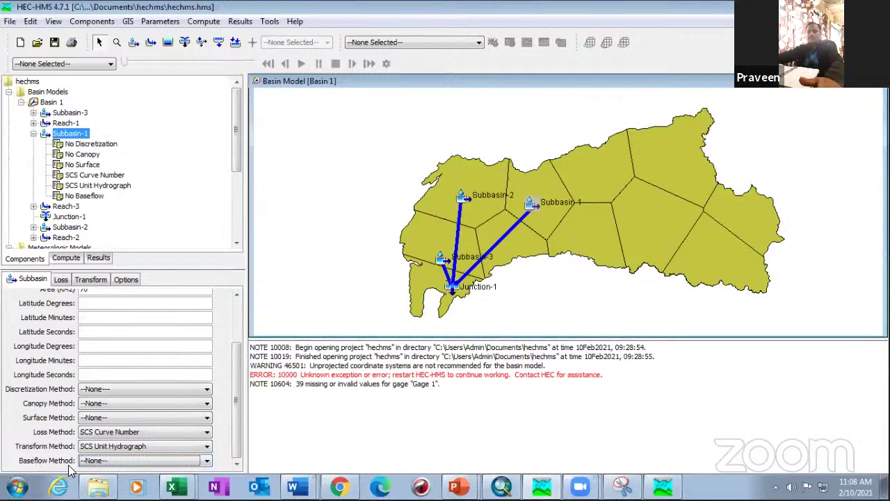
pyautogui.click(101, 462)
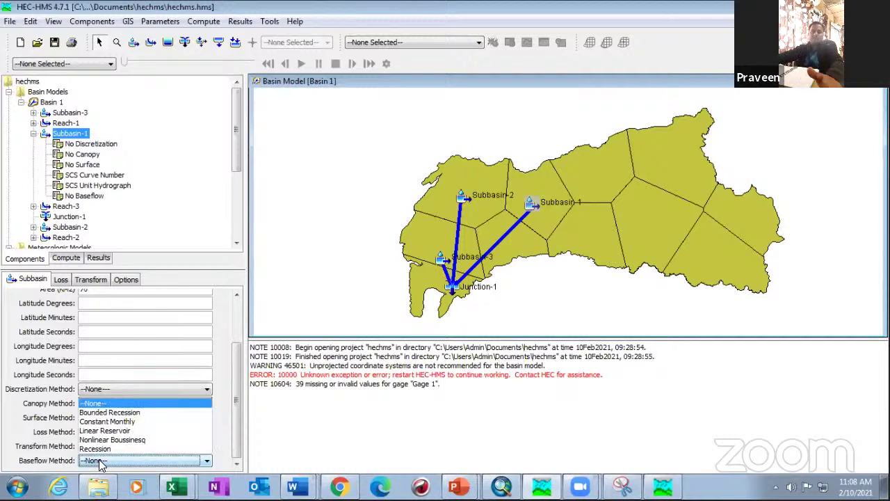
# - Close Subbasin-1's baseflow method choices without a selection and view the Green-Ampt model slide in PowerPoint
pyautogui.click(101, 462)
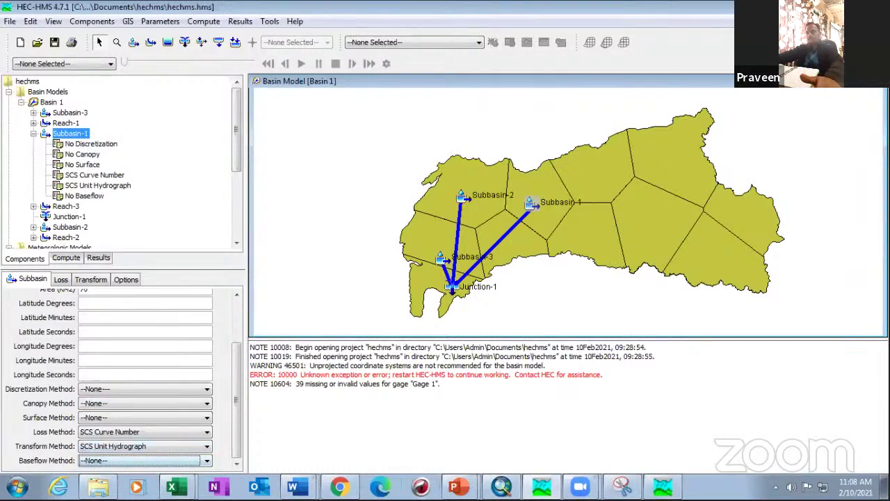
pyautogui.click(456, 487)
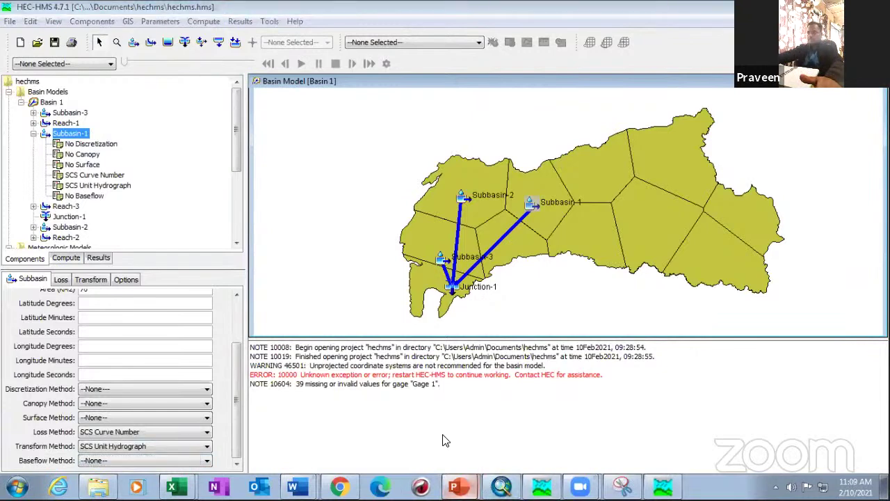
pyautogui.click(456, 487)
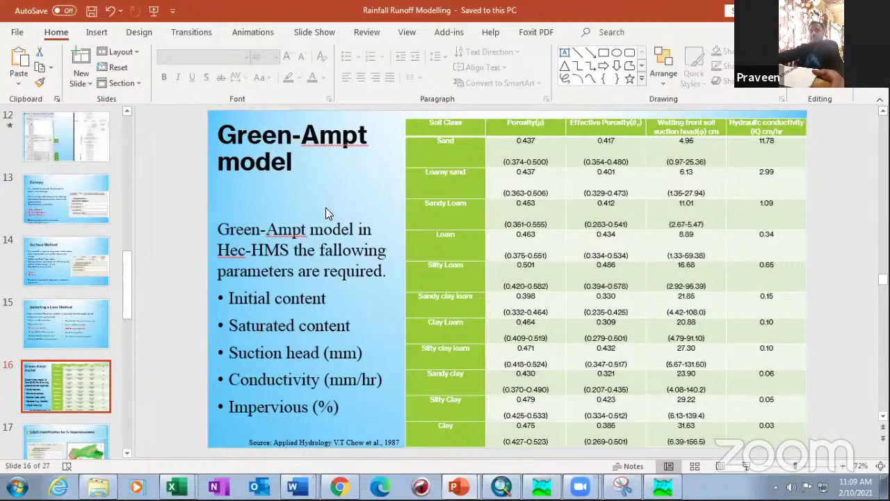
pyautogui.click(816, 11)
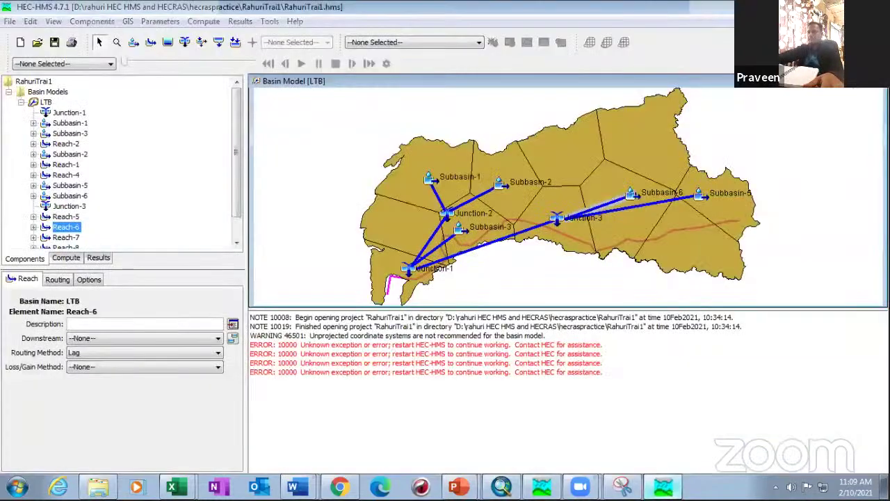
# - Return to the hechms project in HEC-HMS and check the loss and other method settings of Subbasin-1
pyautogui.click(542, 487)
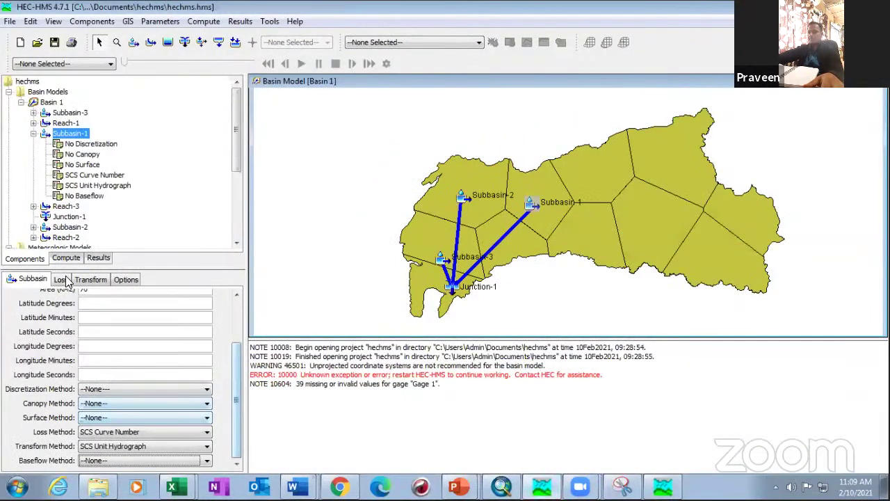
pyautogui.click(62, 280)
pyautogui.click(40, 281)
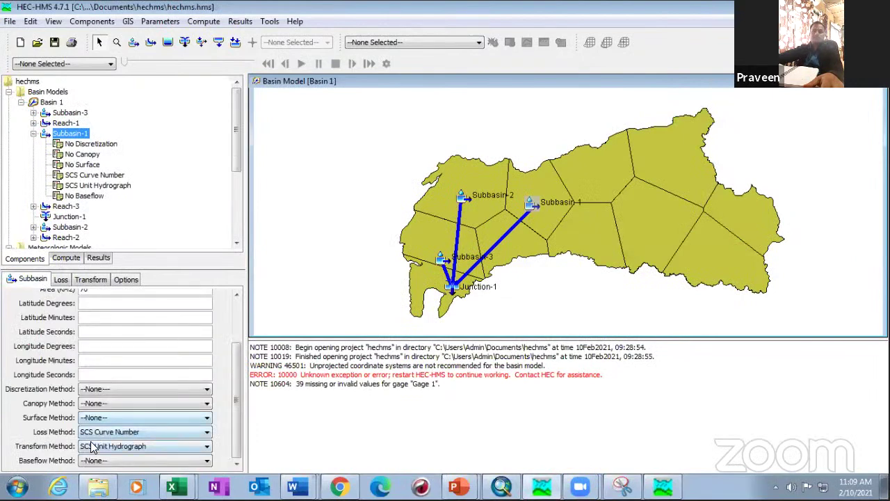
# - Switch to the RahuriTrai1 project, review the methods assigned to Subbasin-1, and open its Green and Ampt loss parameters
pyautogui.click(662, 487)
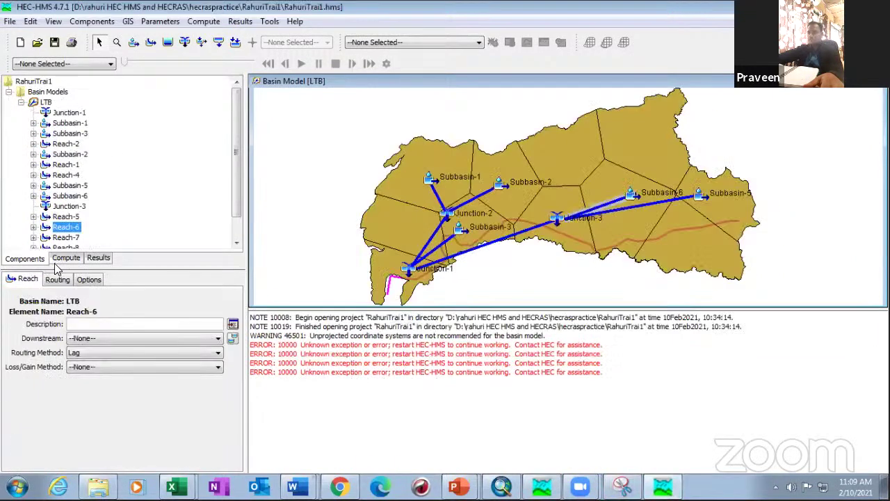
pyautogui.click(413, 270)
pyautogui.click(430, 179)
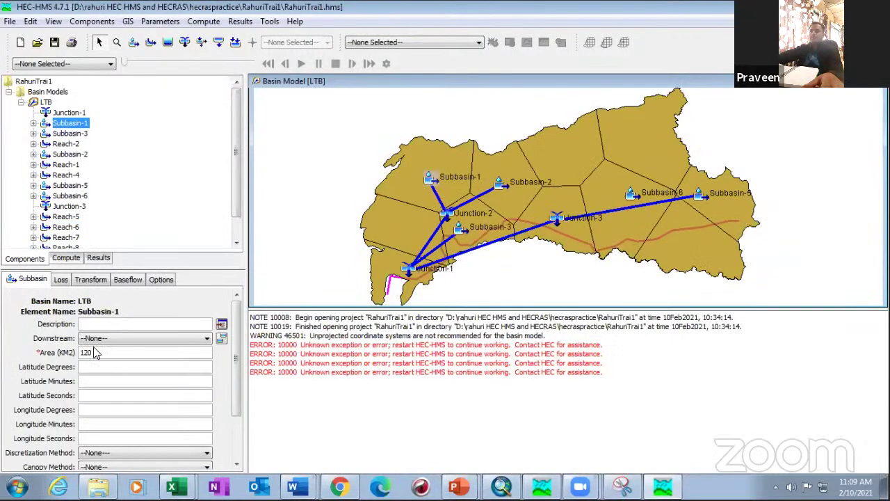
pyautogui.scroll(-3, 153, 376)
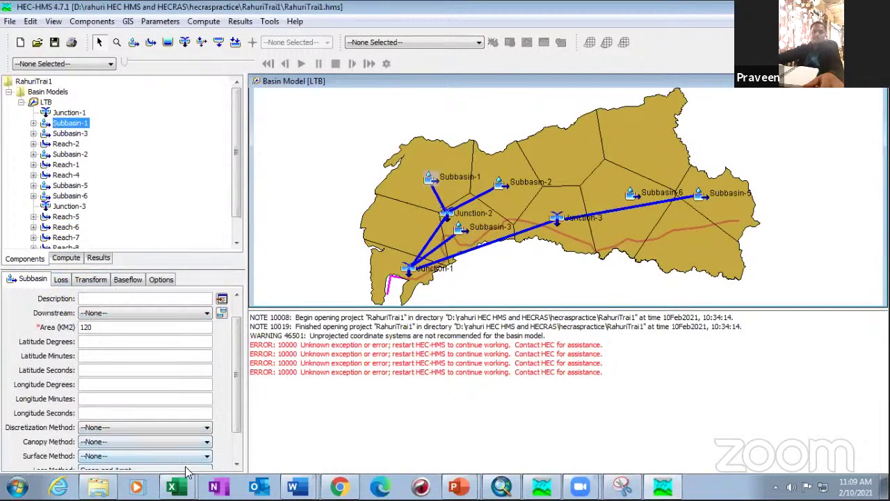
pyautogui.scroll(-4, 241, 417)
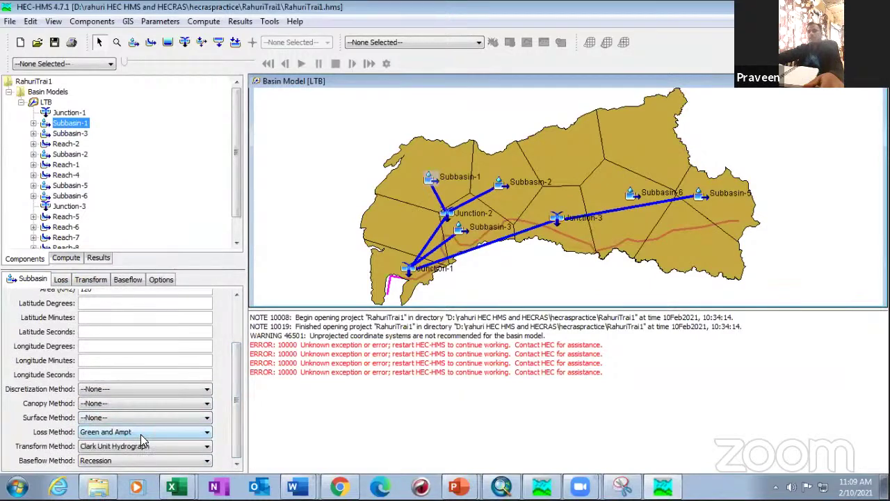
pyautogui.click(61, 279)
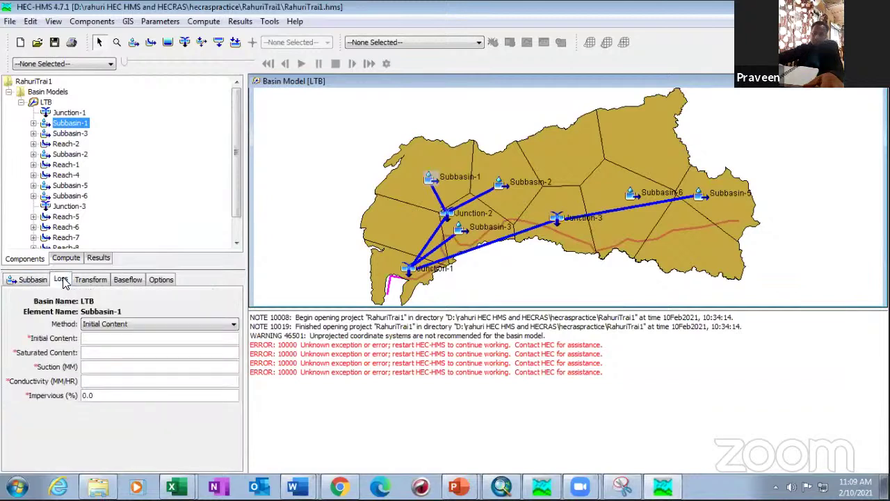
pyautogui.click(86, 352)
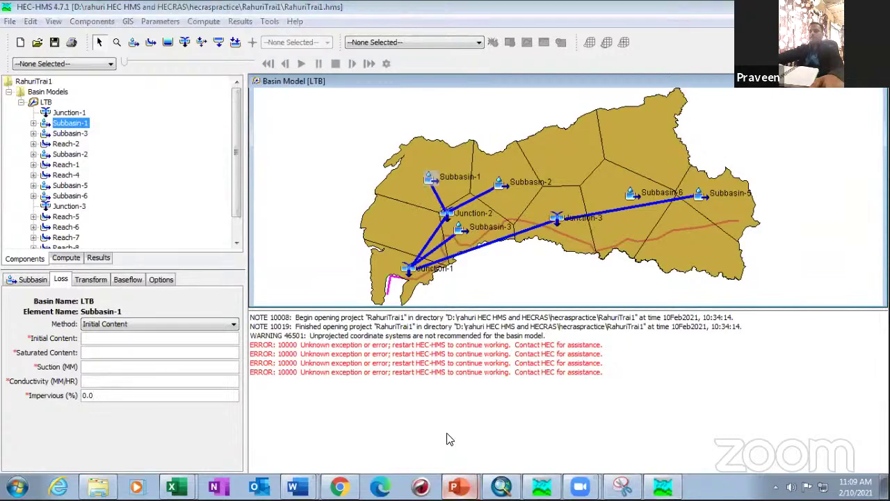
# - Switch to PowerPoint and examine the soil class parameter table on the Green-Ampt model slide
pyautogui.click(455, 487)
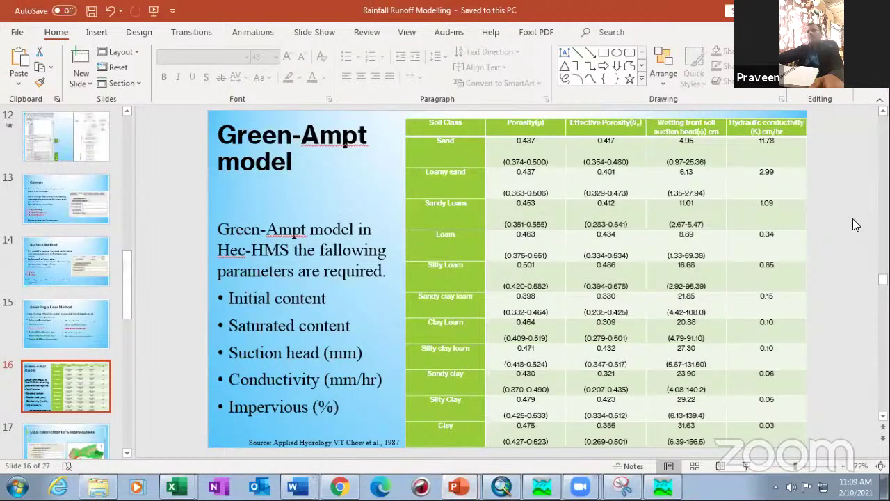
pyautogui.press('pageup')
pyautogui.press('pagedown')
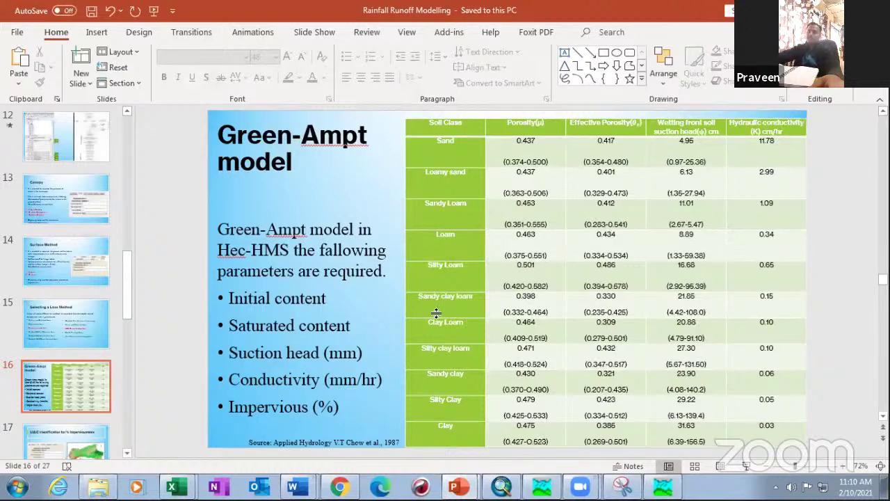
pyautogui.click(686, 237)
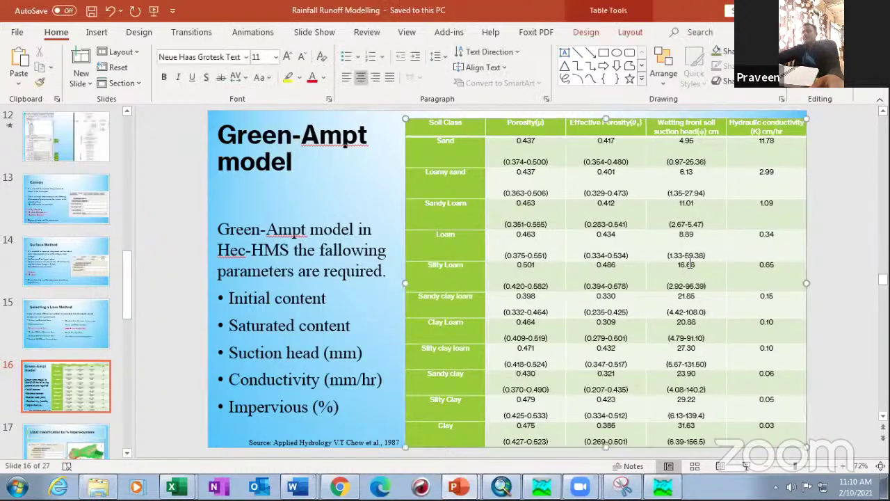
# - Return to the RahuriTrai1 project in HEC-HMS and examine the impervious percentage among Subbasin-1's loss parameters
pyautogui.click(665, 488)
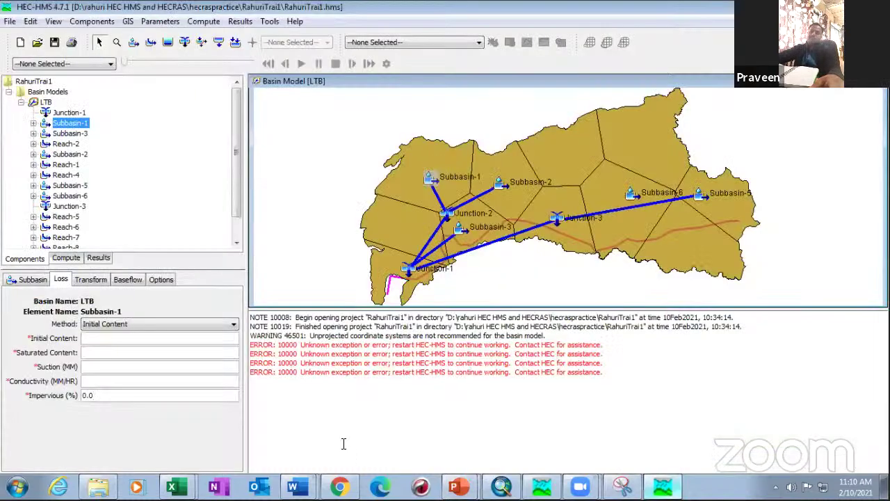
pyautogui.click(98, 395)
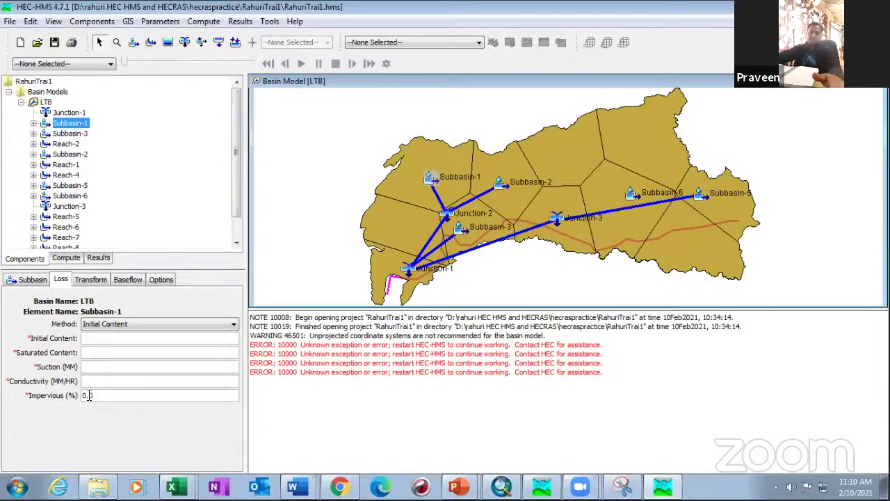
pyautogui.moveTo(98, 395); pyautogui.dragTo(138, 389)
pyautogui.click(138, 390)
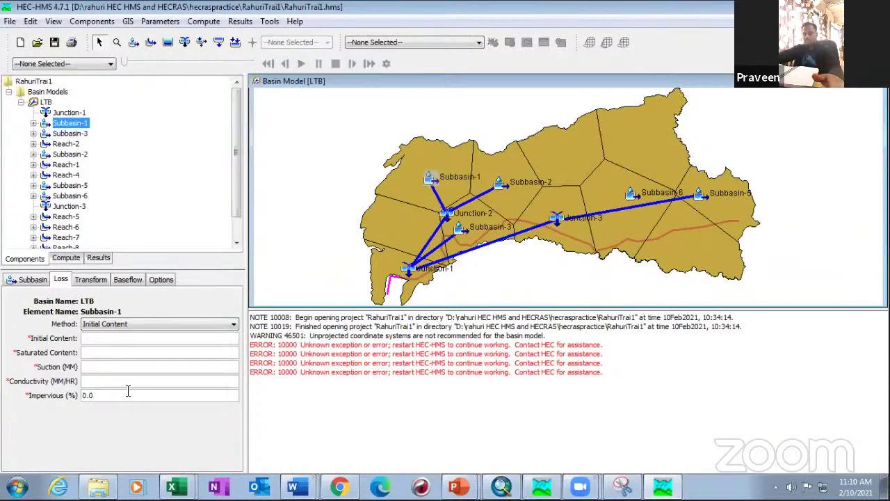
# - Switch to the LTB_Hydro_work map in ArcMap, narrow the table of contents, and close the Results window
pyautogui.click(503, 487)
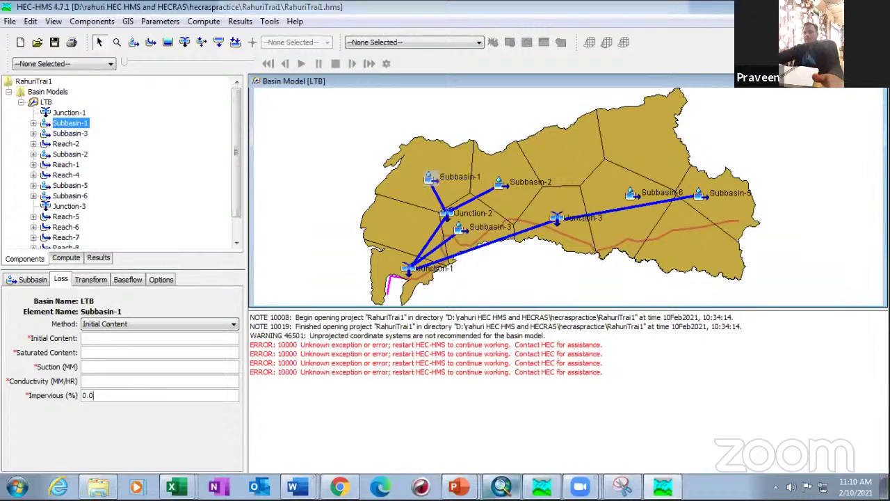
pyautogui.click(613, 89)
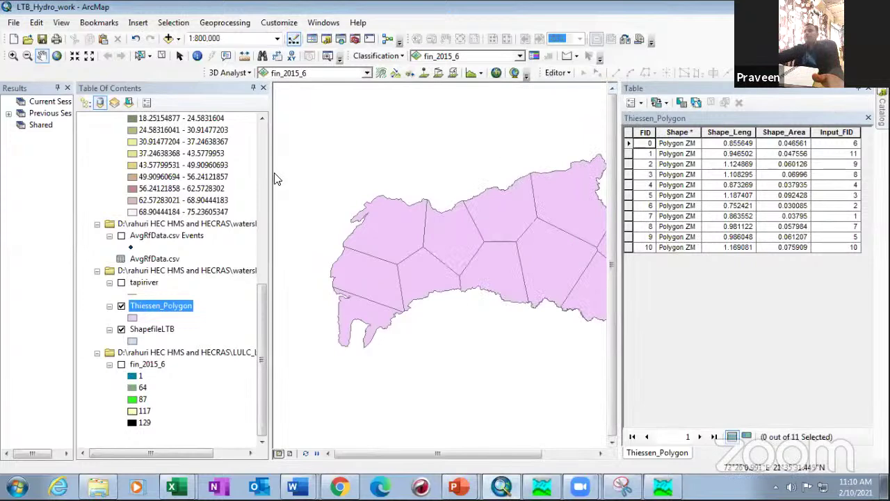
pyautogui.moveTo(191, 159); pyautogui.dragTo(179, 159)
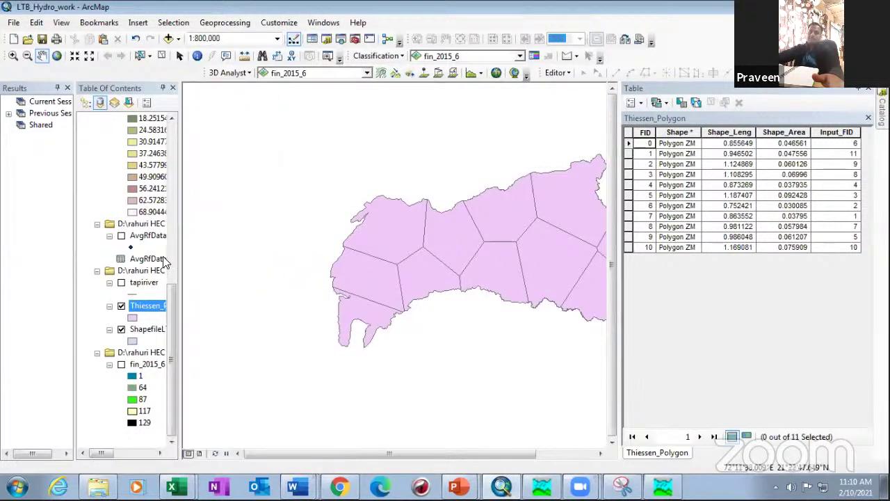
pyautogui.click(67, 88)
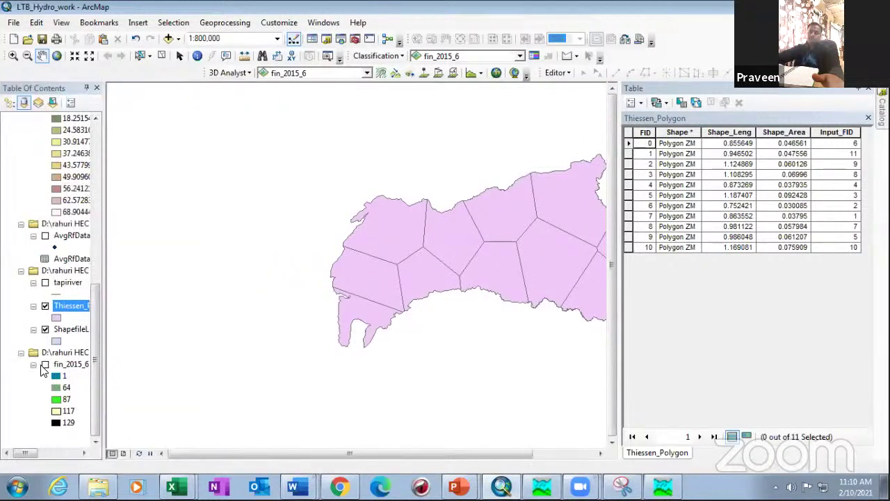
# - Turn on the fin_2015_6 layer, close the Thiessen_Polygon table, and hide the Thiessen_Polygon and ShapefileLTB layers
pyautogui.click(45, 364)
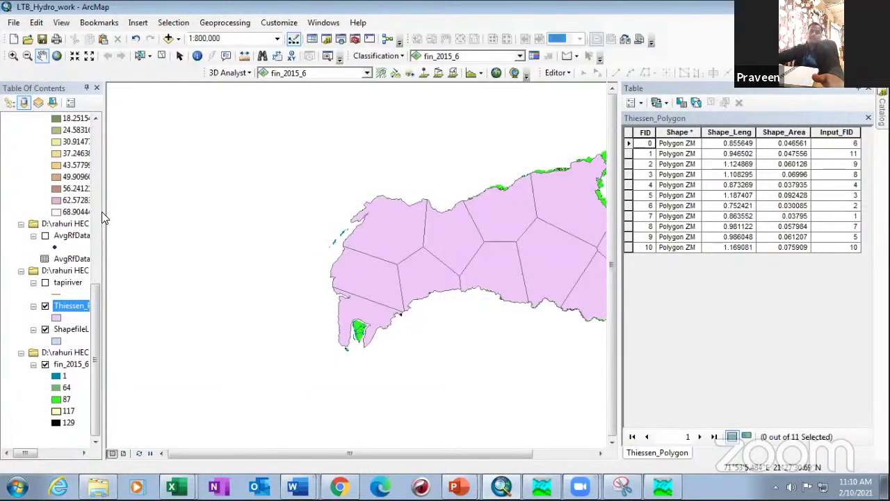
pyautogui.moveTo(107, 211); pyautogui.dragTo(139, 223)
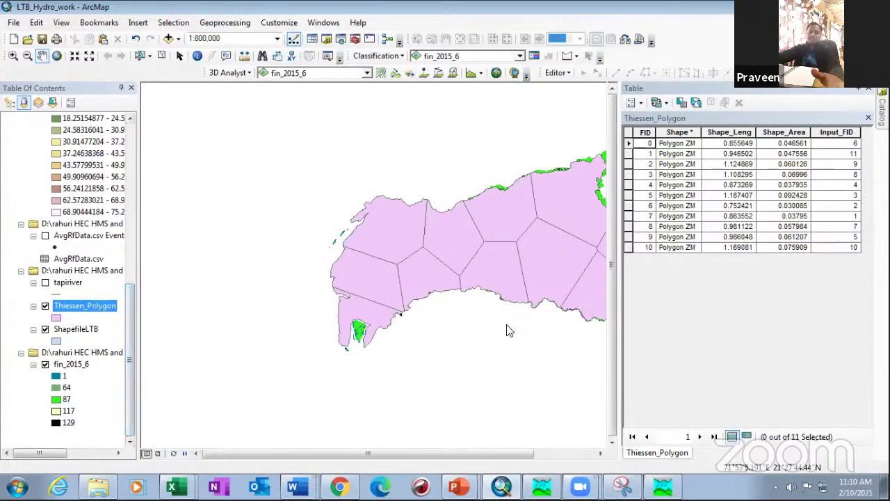
pyautogui.click(869, 89)
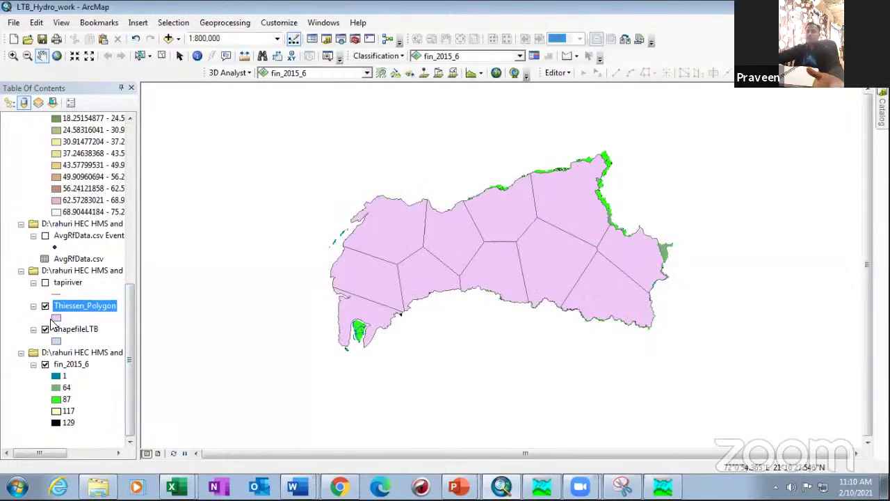
pyautogui.click(45, 305)
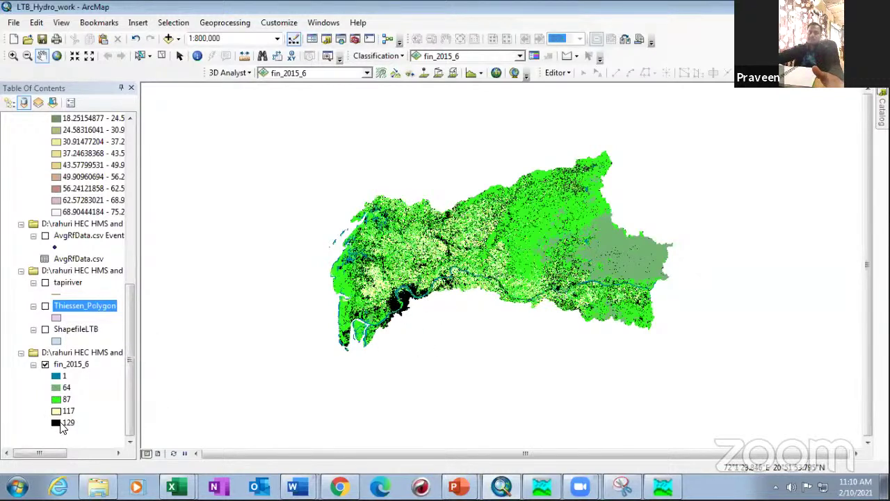
# - Open the attribute table of the fin_2015_6 layer and examine the area of class 129
pyautogui.rightClick(78, 362)
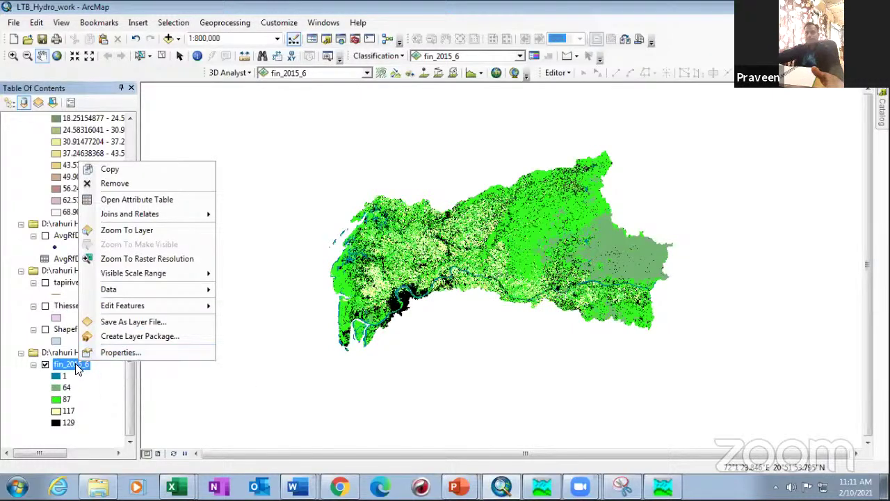
pyautogui.click(150, 200)
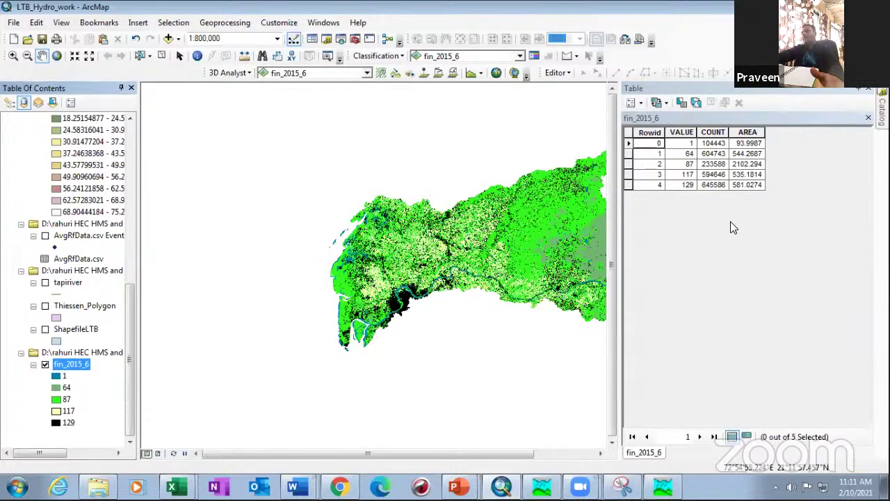
pyautogui.hotkey('alt', 'Tab')
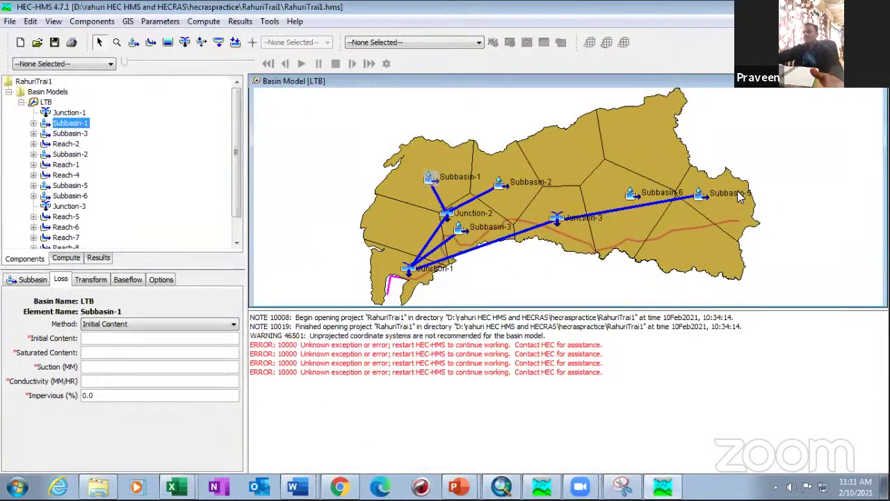
pyautogui.hotkey('alt', 'Tab')
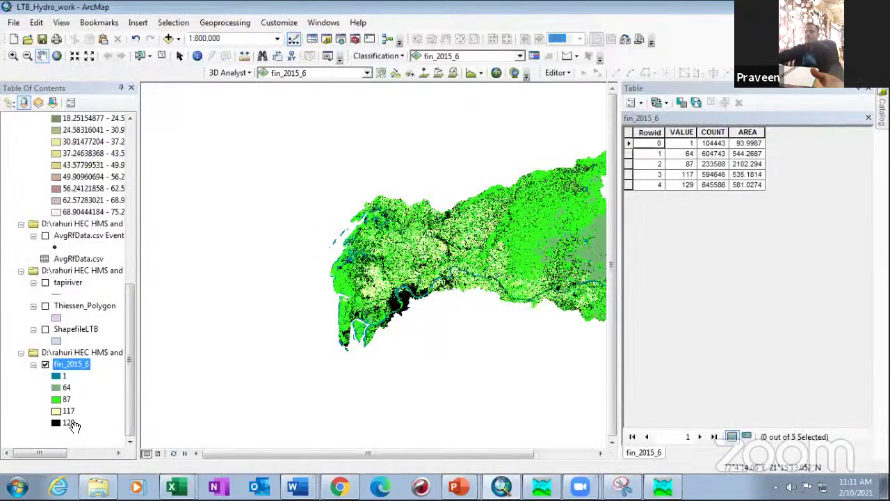
pyautogui.click(746, 185)
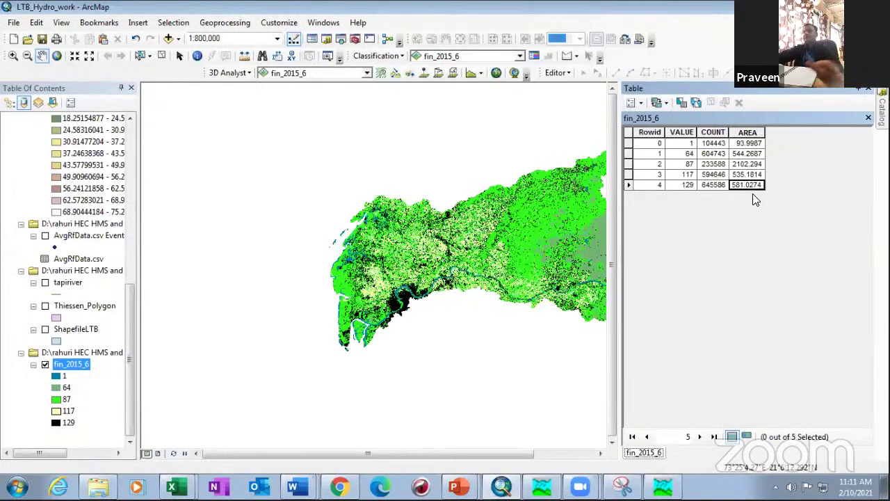
pyautogui.click(699, 6)
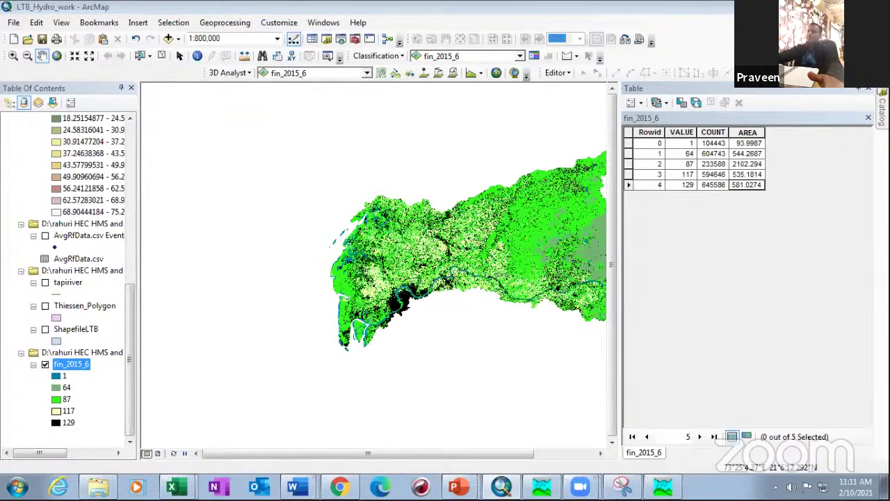
# - Close the fin_2015_6 attribute table and turn the Thiessen_Polygon layer back on
pyautogui.click(863, 91)
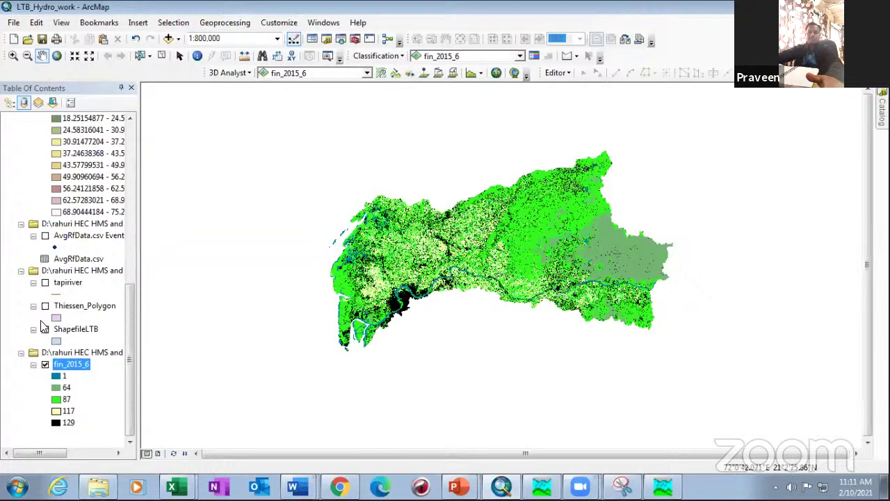
pyautogui.keyDown('ctrl'); pyautogui.click(89, 306); pyautogui.keyUp('ctrl')
pyautogui.click(45, 306)
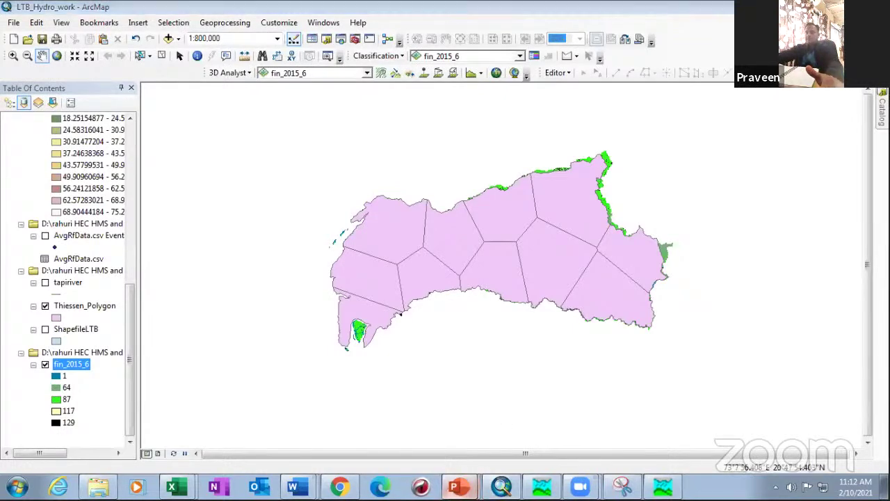
# - Review the Green-Ampt soil parameter table in PowerPoint and return to the loss parameters of Subbasin-1 in HEC-HMS
pyautogui.click(468, 487)
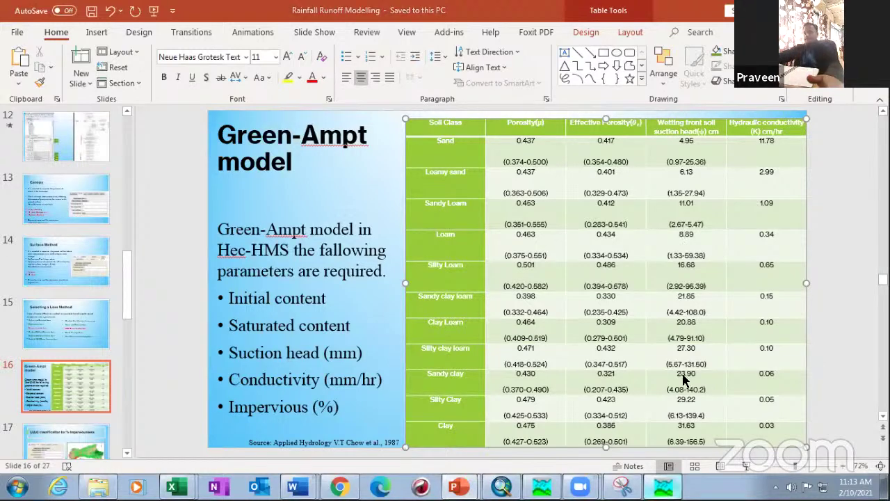
pyautogui.hotkey('alt', 'Tab')
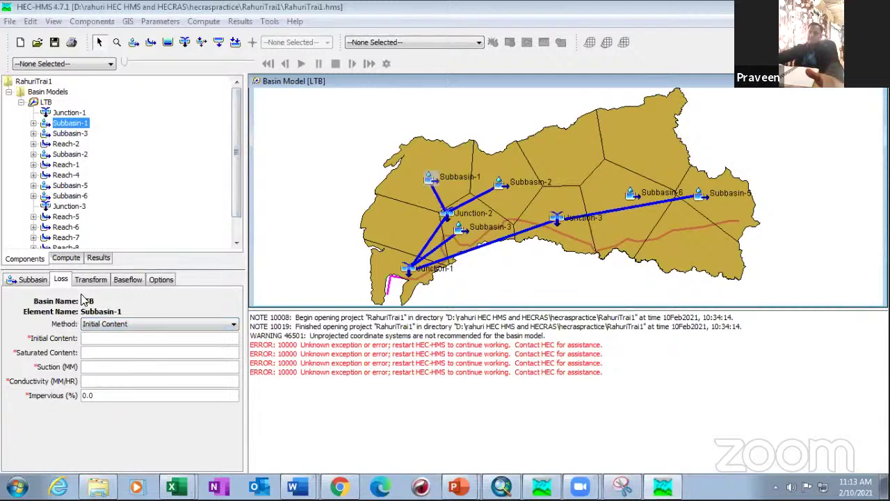
pyautogui.click(107, 341)
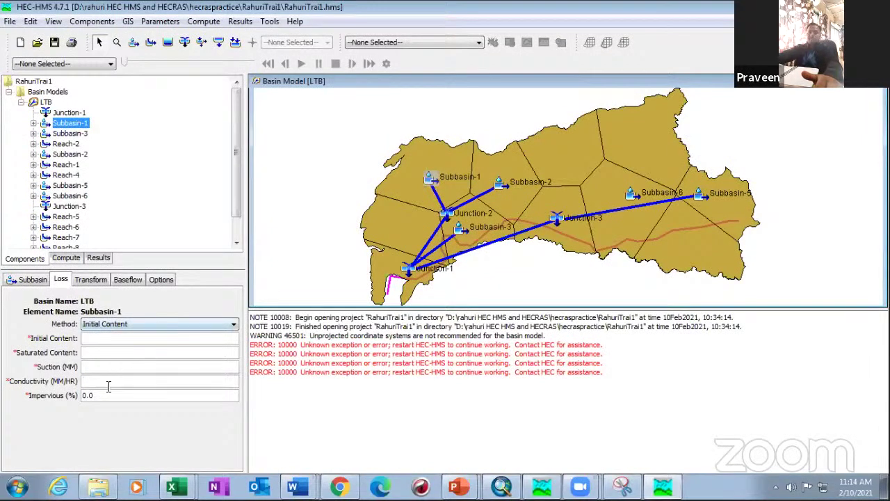
# - Switch to ArcMap, hide the Thiessen_Polygon layer, and examine the fin_2015_6 land-use raster at 1:250,000
pyautogui.click(501, 485)
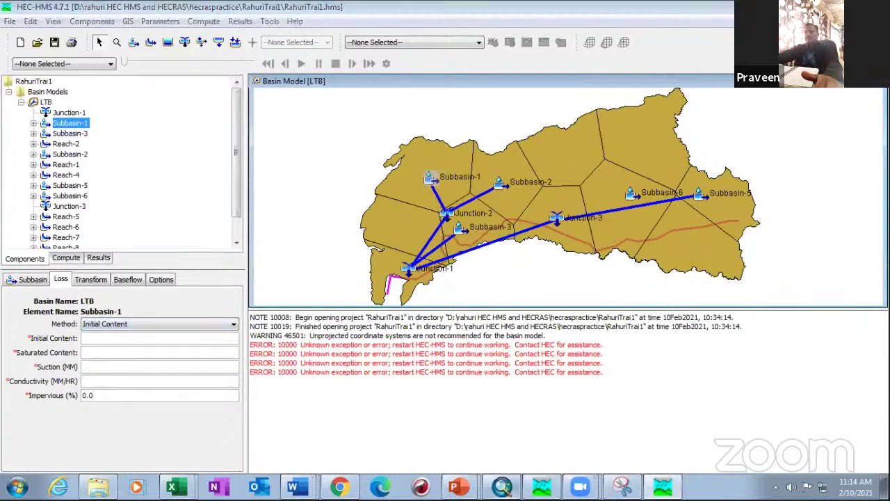
pyautogui.click(45, 306)
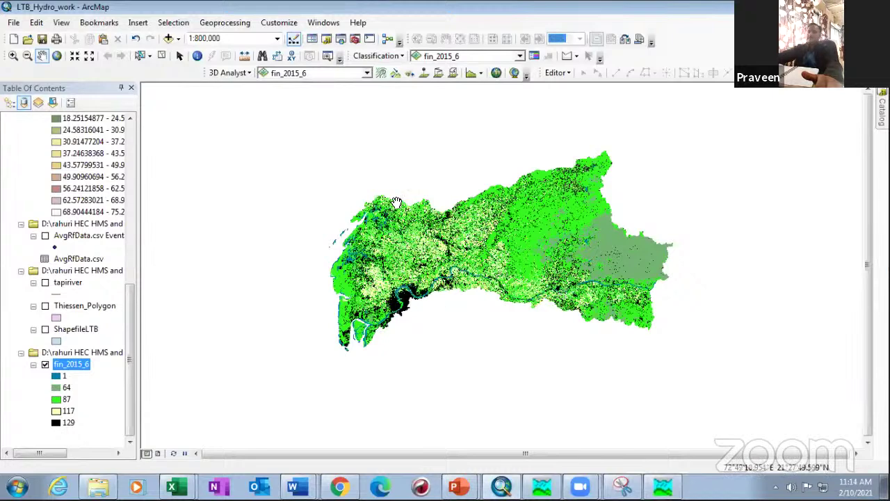
pyautogui.scroll(-5, 344, 233)
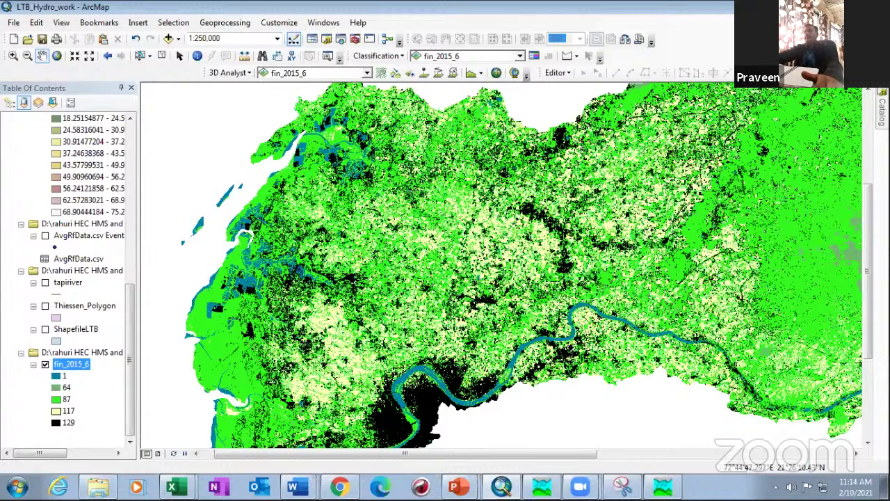
# - Switch to the hechms project in HEC-HMS and view the curve number loss parameters of Subbasin-1
pyautogui.hotkey('alt', 'Tab')
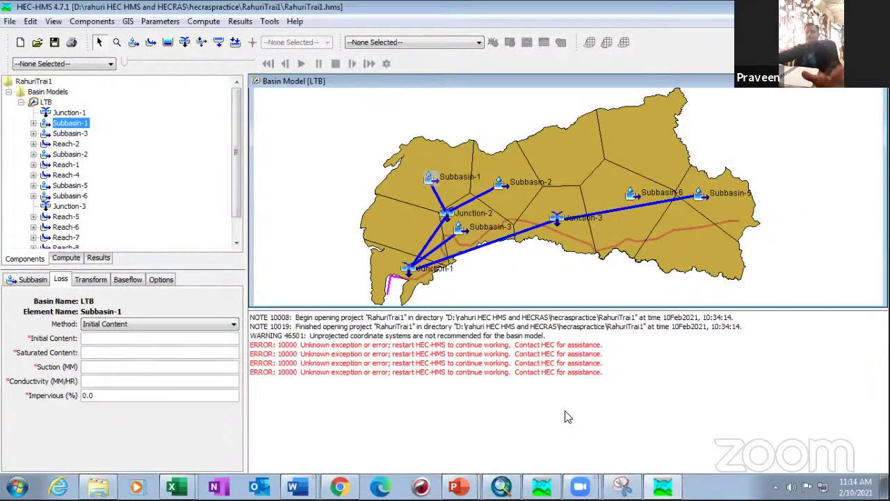
pyautogui.hotkey('alt', 'Tab')
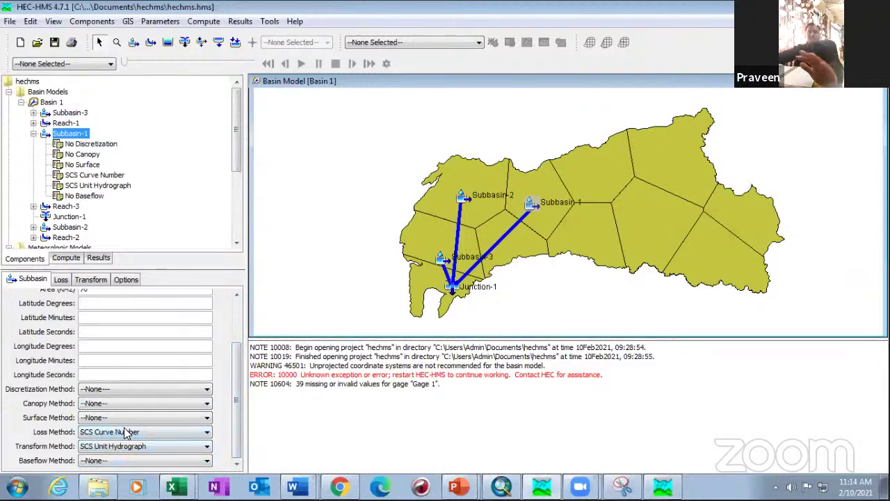
pyautogui.click(64, 281)
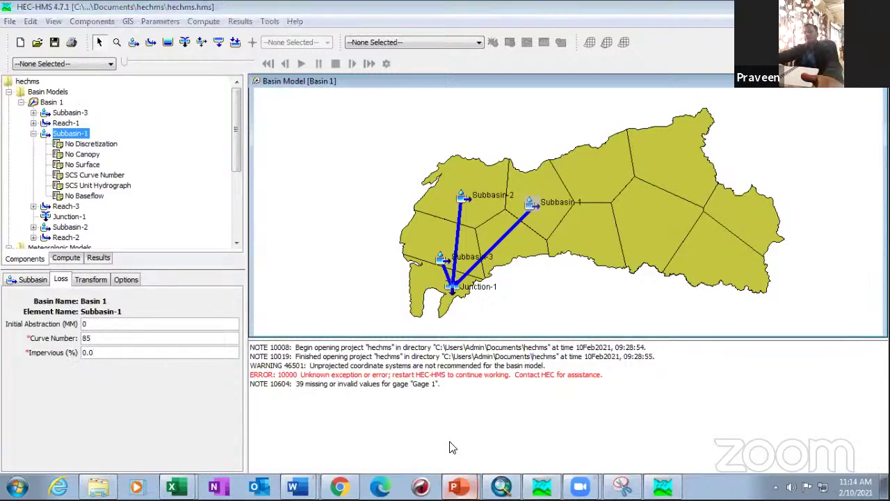
# - Switch to the Rainfall Runoff Modelling presentation in PowerPoint and show the CN Computation slide
pyautogui.hotkey('alt', 'Tab')
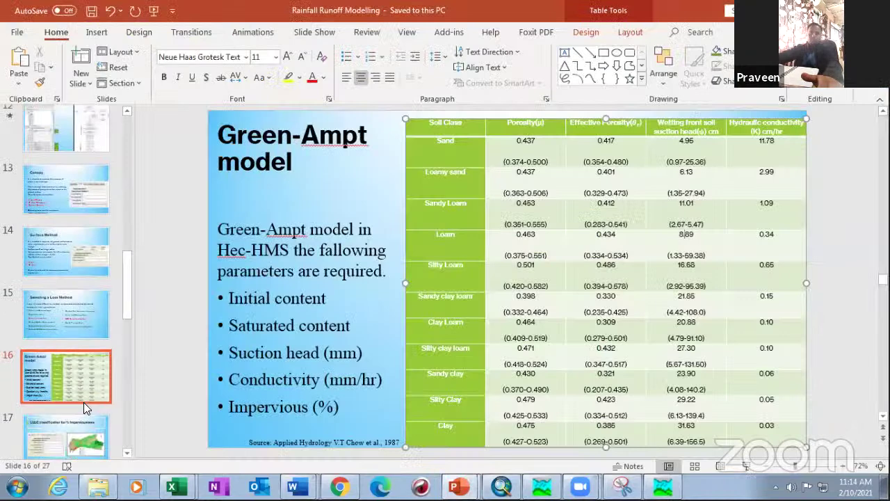
pyautogui.scroll(-4, 83, 404)
pyautogui.click(71, 387)
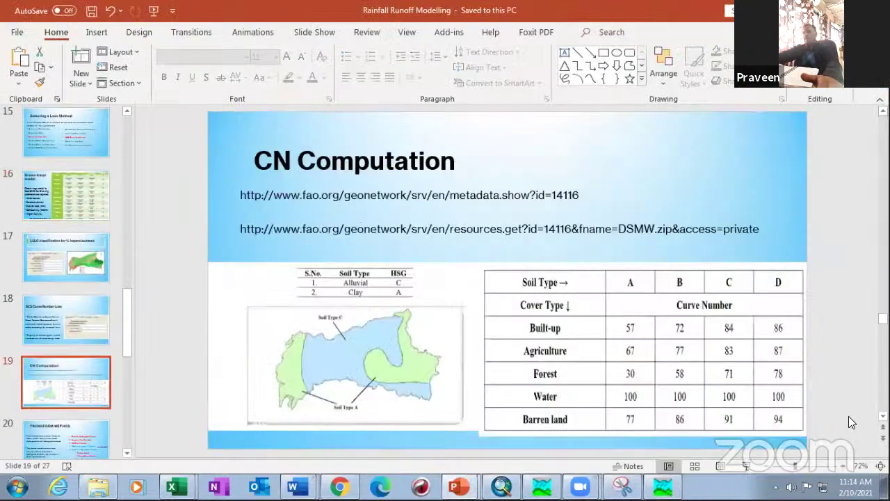
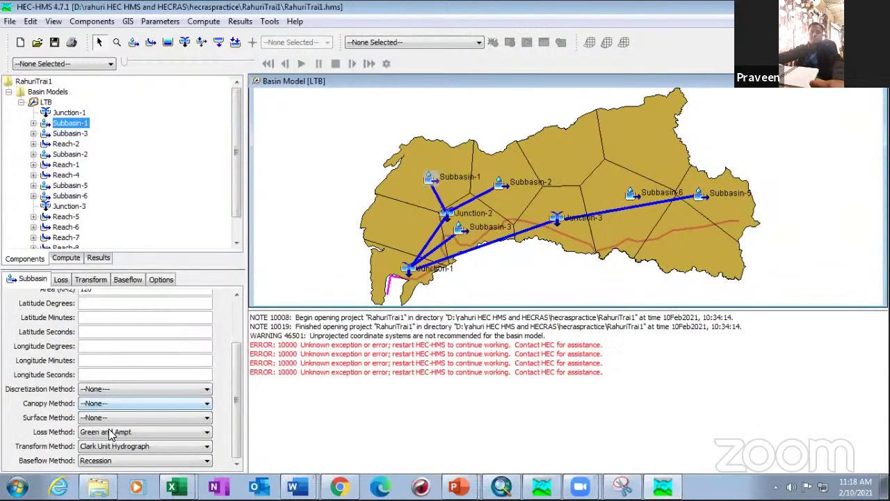
# - Change the loss method of Subbasin-1 in the RahuriTrai1 project to SCS Curve Number
pyautogui.click(110, 430)
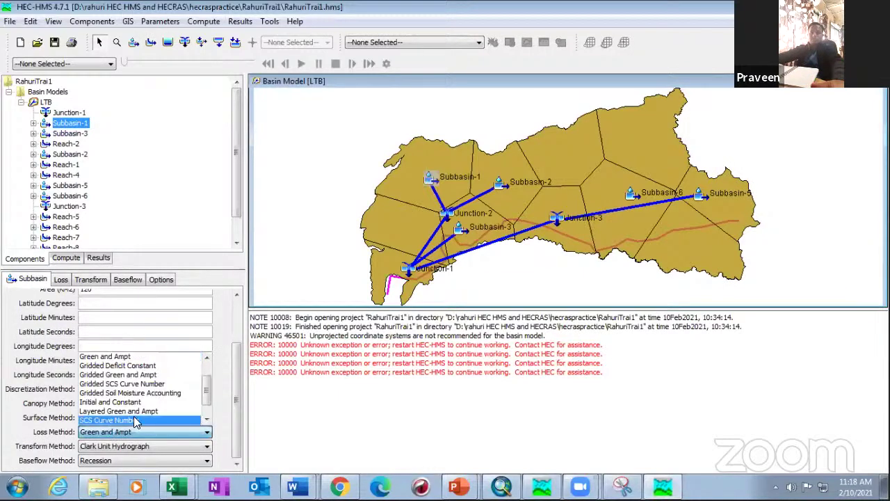
pyautogui.click(133, 416)
pyautogui.click(100, 374)
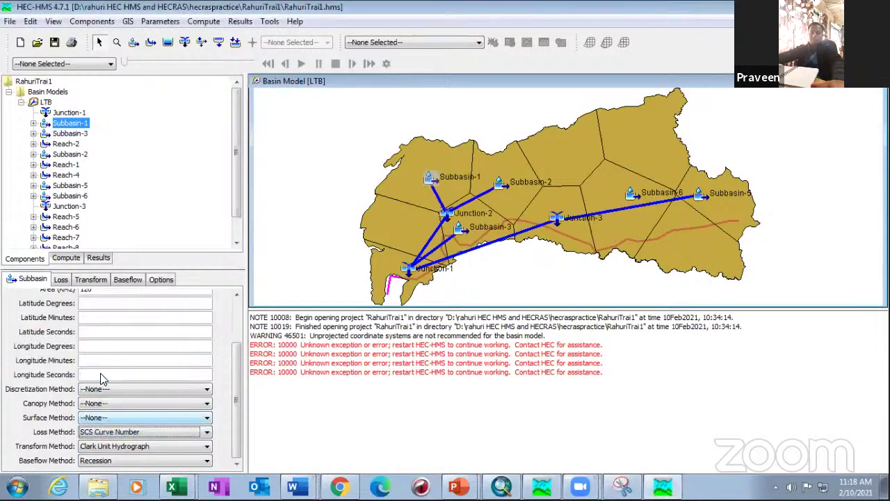
# - Set Subbasin-1's loss parameters to a curve number of 78 and an impervious percentage of 0.05
pyautogui.click(60, 281)
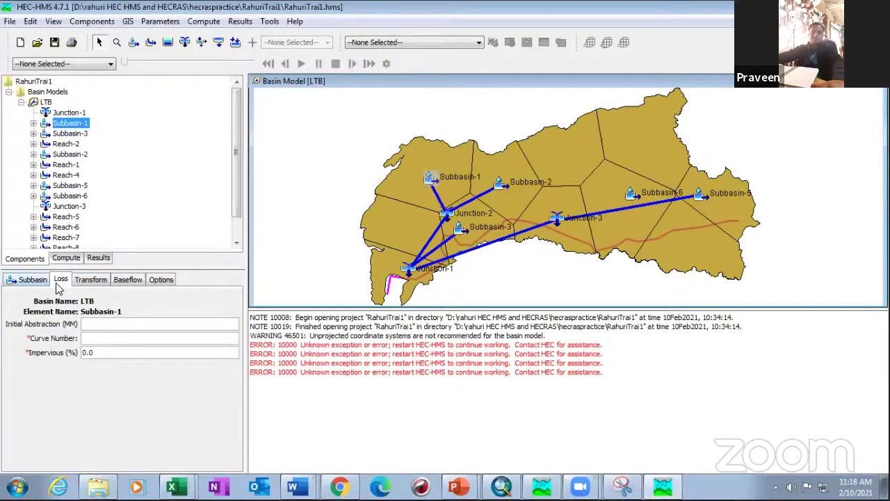
pyautogui.click(112, 338)
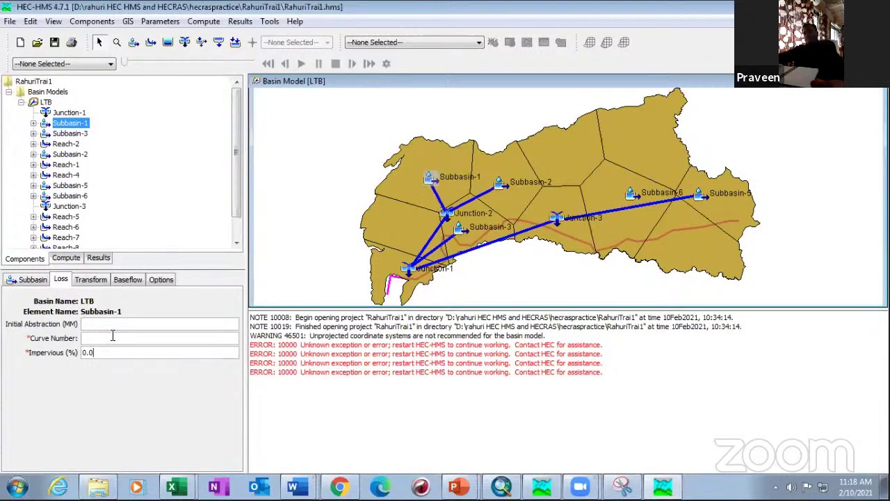
pyautogui.write('78')
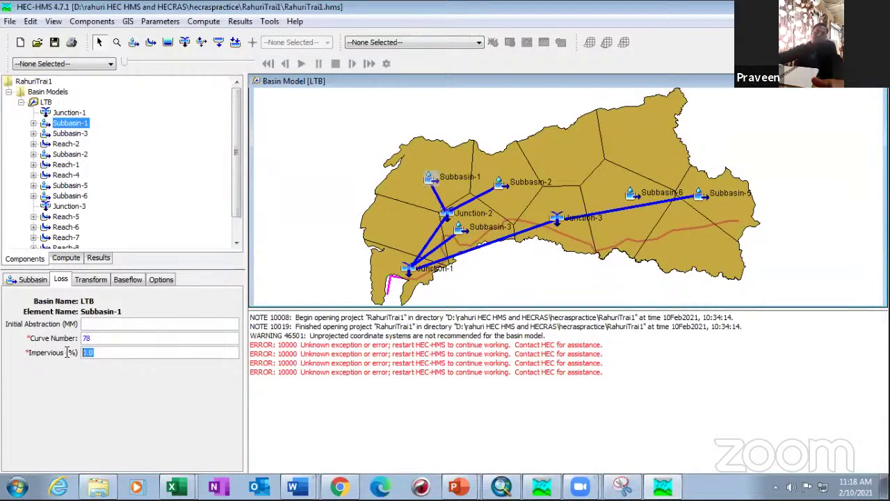
pyautogui.press('BackSpace')
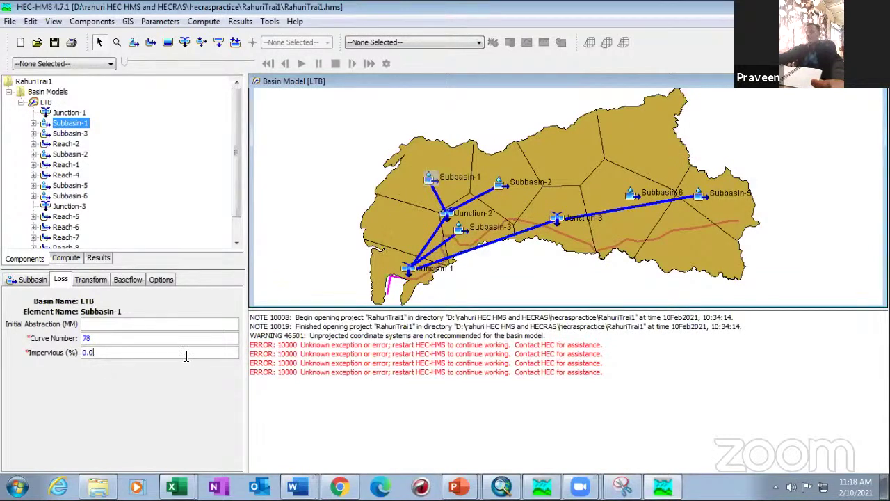
pyautogui.write('05')
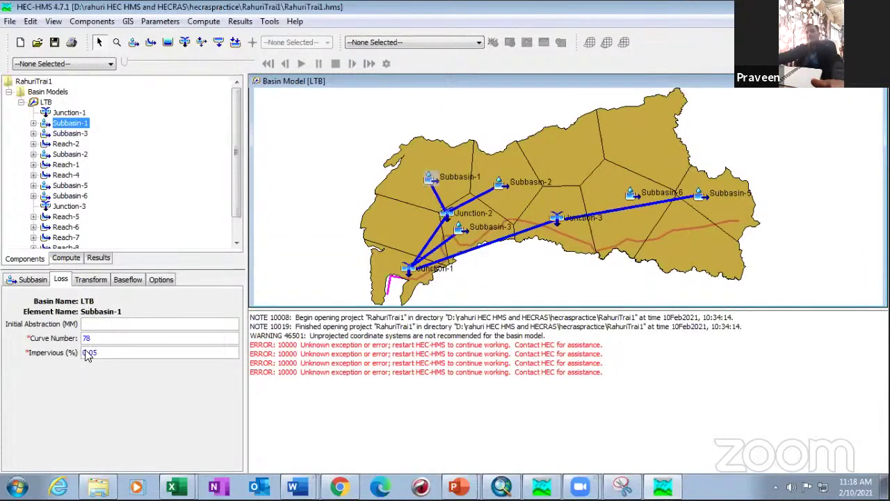
# - Change the transform method of Subbasin-1 to SCS Unit Hydrograph
pyautogui.click(33, 279)
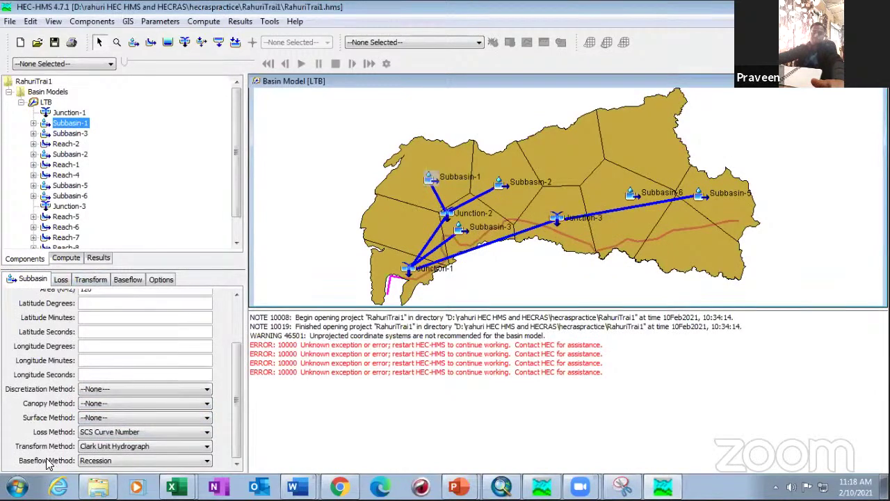
pyautogui.click(101, 450)
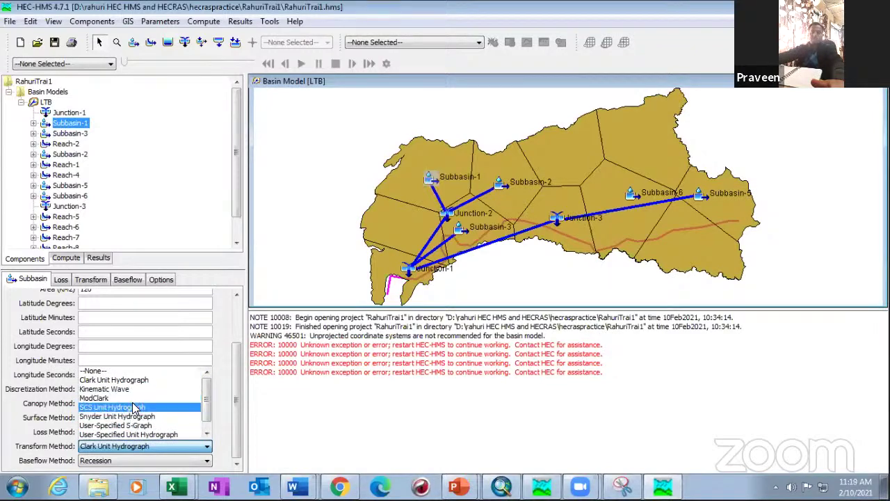
pyautogui.click(132, 403)
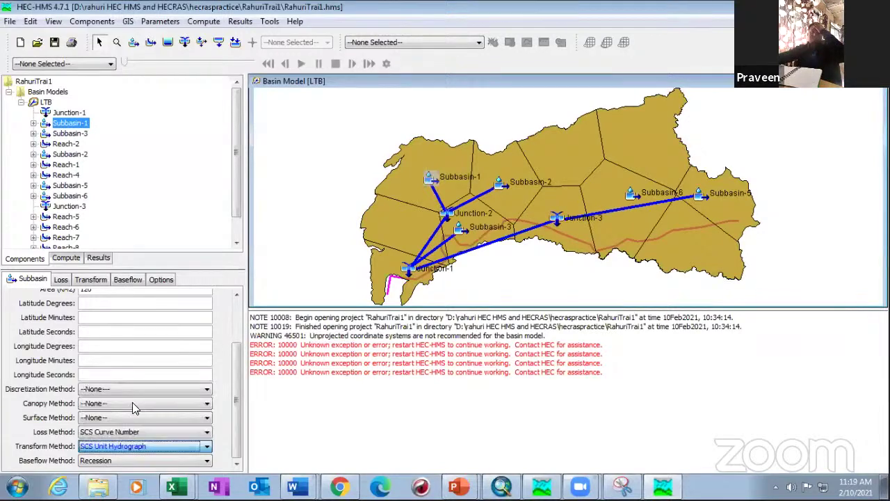
pyautogui.click(91, 375)
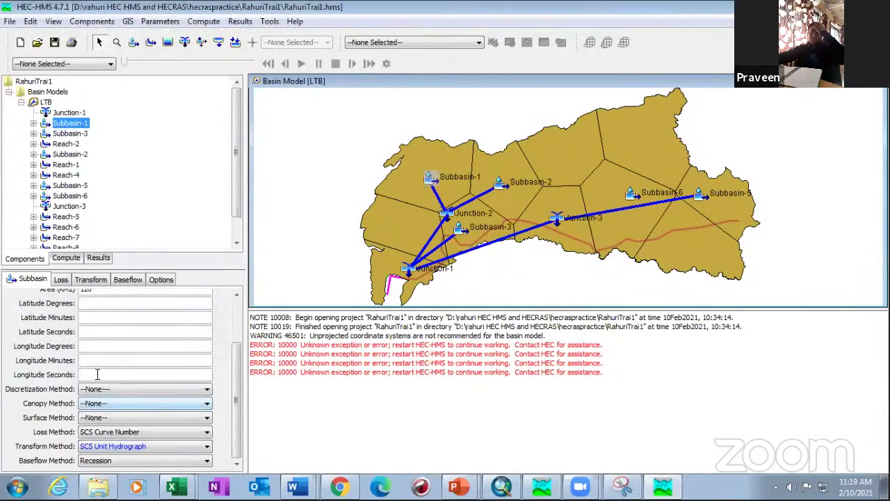
# - Review the loss and transform parameters of Subbasin-1 and open its lag time for editing
pyautogui.click(91, 279)
pyautogui.click(62, 282)
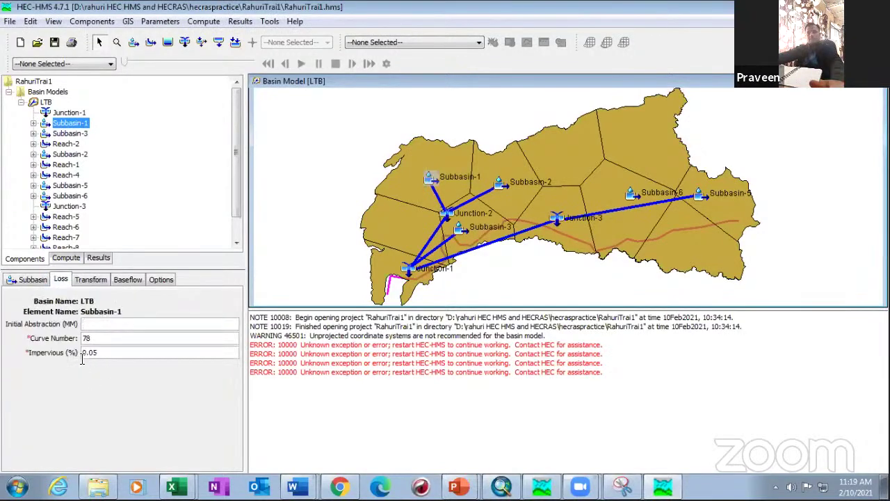
pyautogui.click(87, 282)
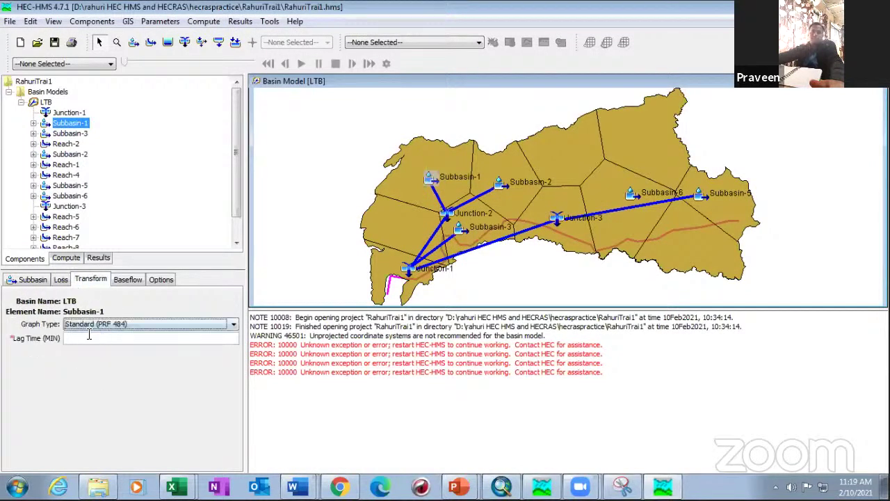
pyautogui.click(35, 279)
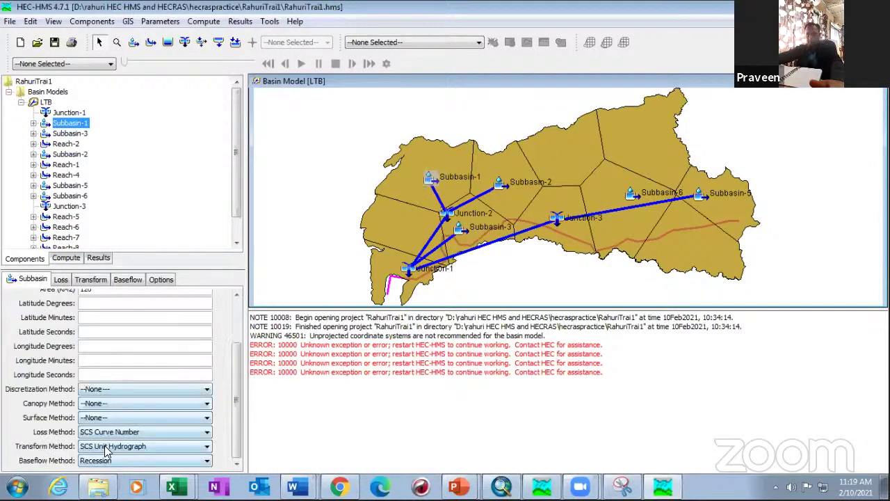
pyautogui.click(87, 282)
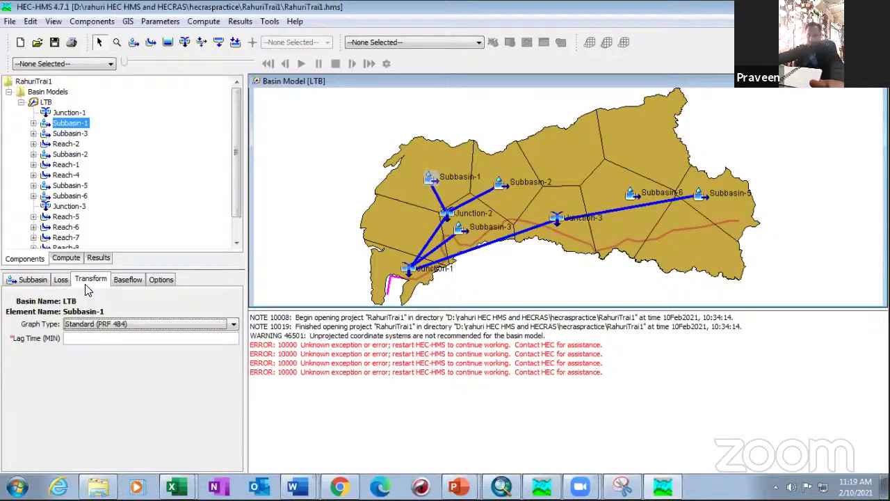
pyautogui.click(97, 337)
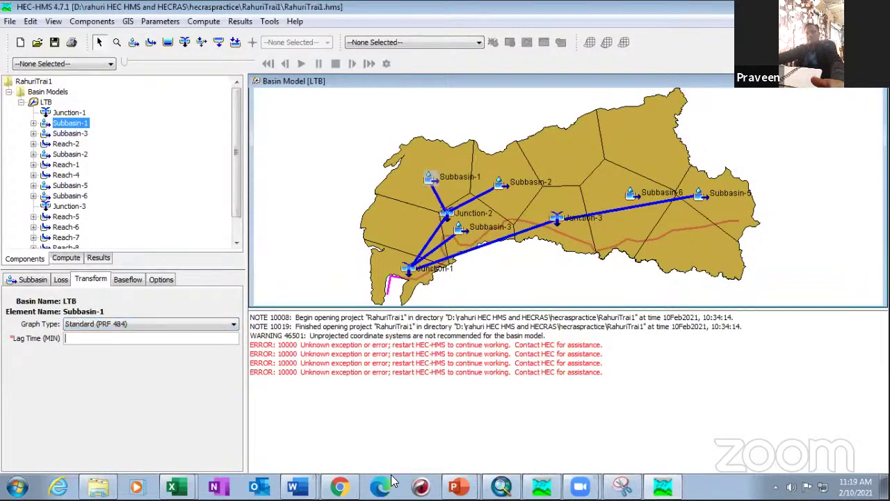
# - Switch to Chrome and close the USGS report on estimating basin lagtime
pyautogui.click(339, 486)
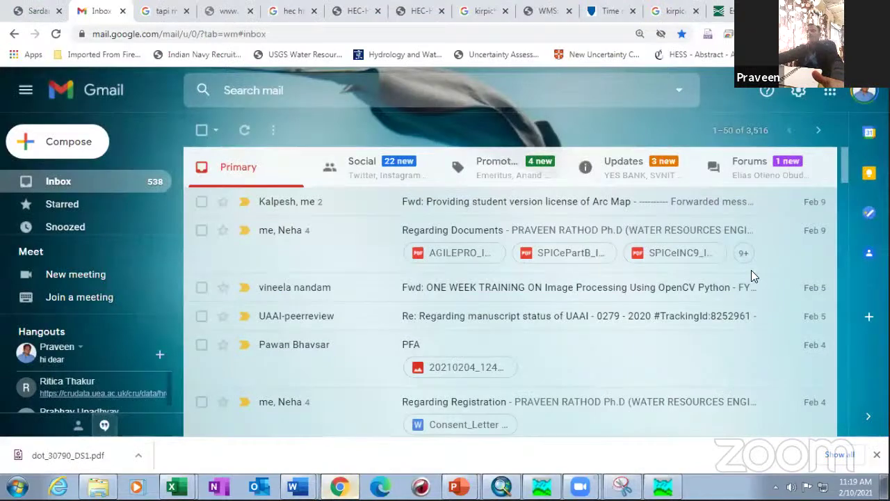
pyautogui.click(678, 11)
pyautogui.click(696, 11)
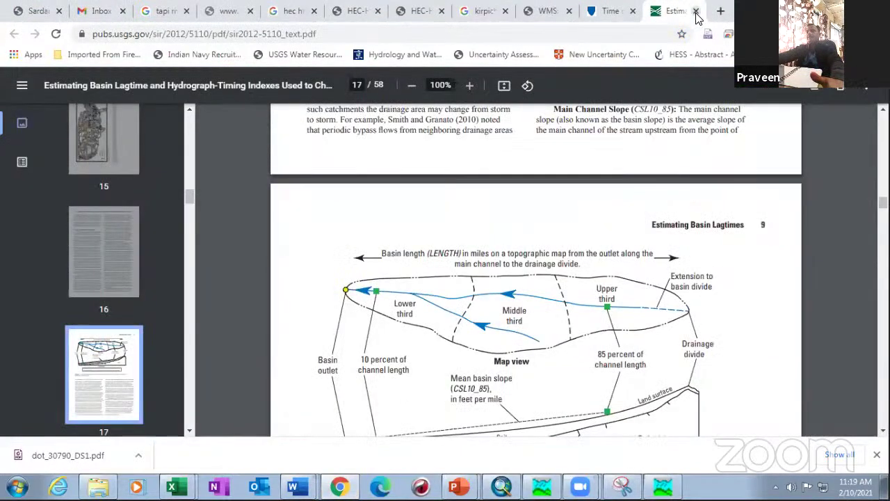
pyautogui.click(696, 12)
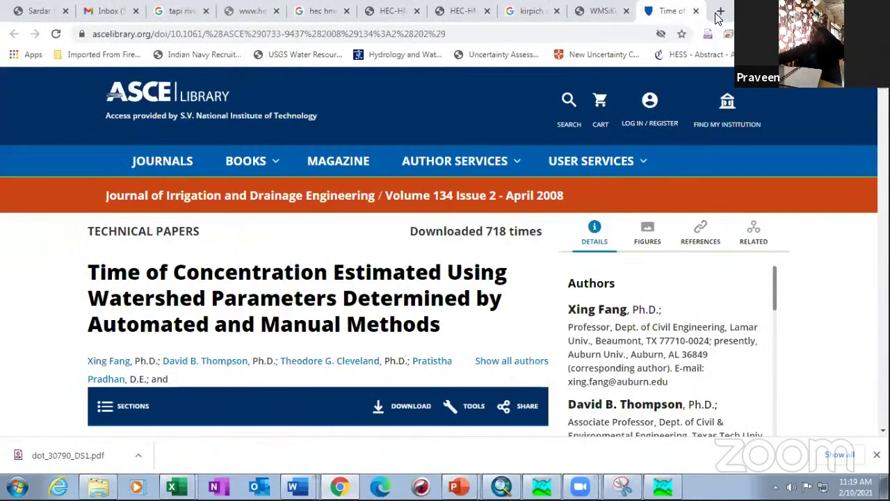
# - Search the web for "kirpich formula online" in a new browser tab and close the results
pyautogui.click(606, 35)
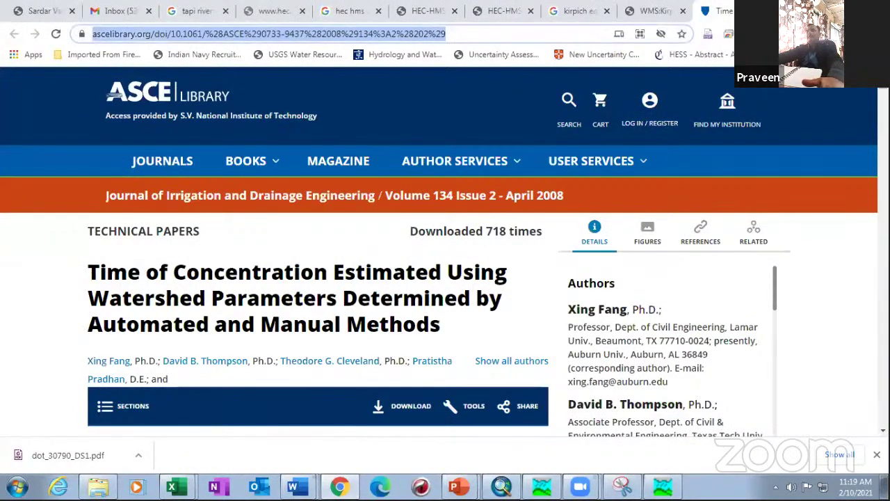
pyautogui.hotkey('ctrl', 't')
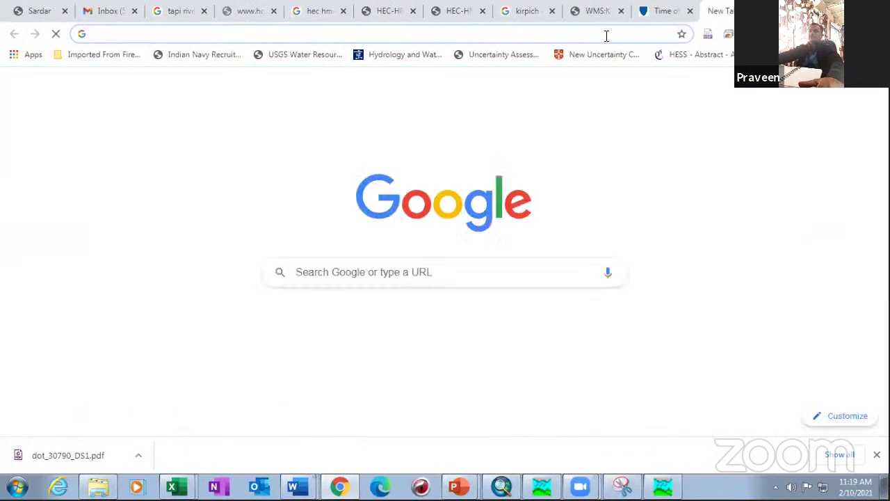
pyautogui.click(606, 35)
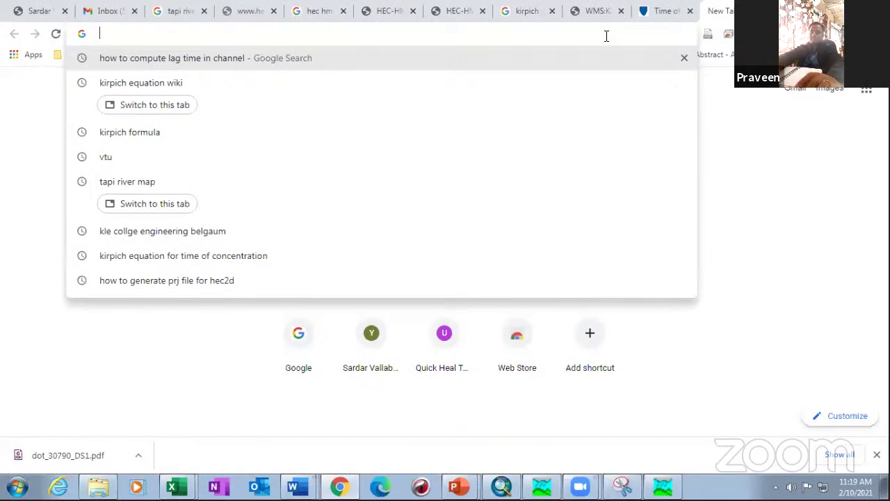
pyautogui.write('kirp')
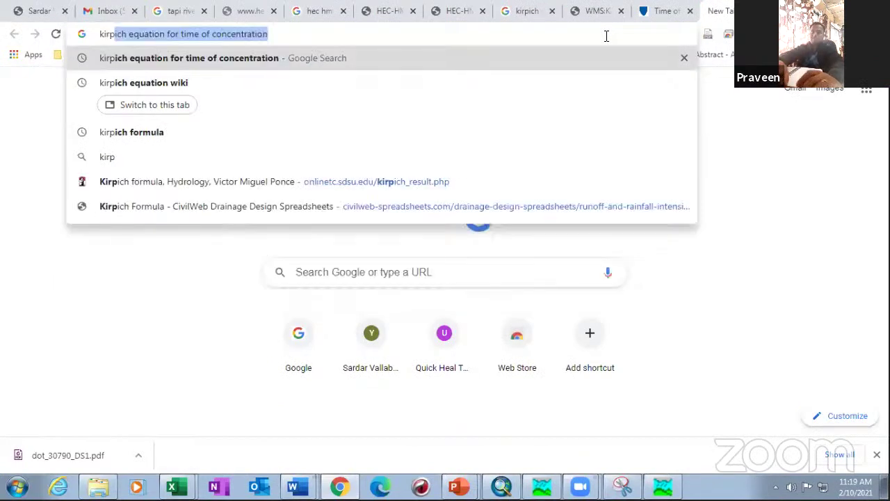
pyautogui.write('ich for')
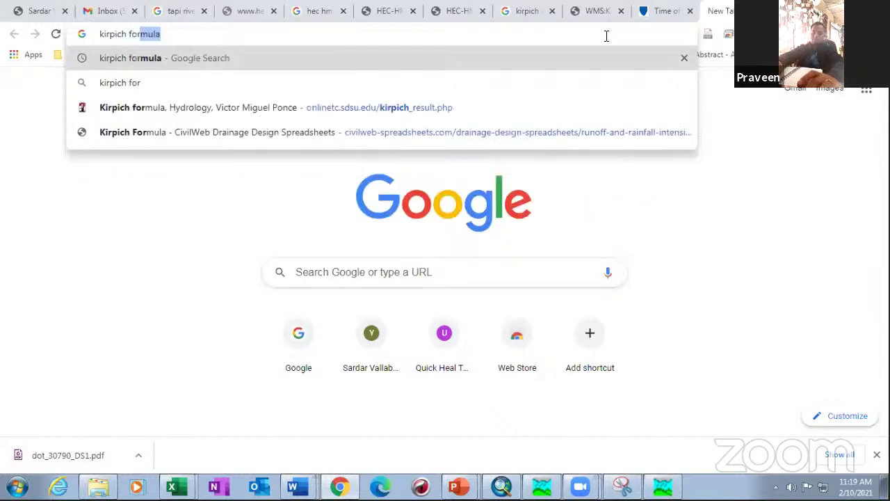
pyautogui.write('mula onl')
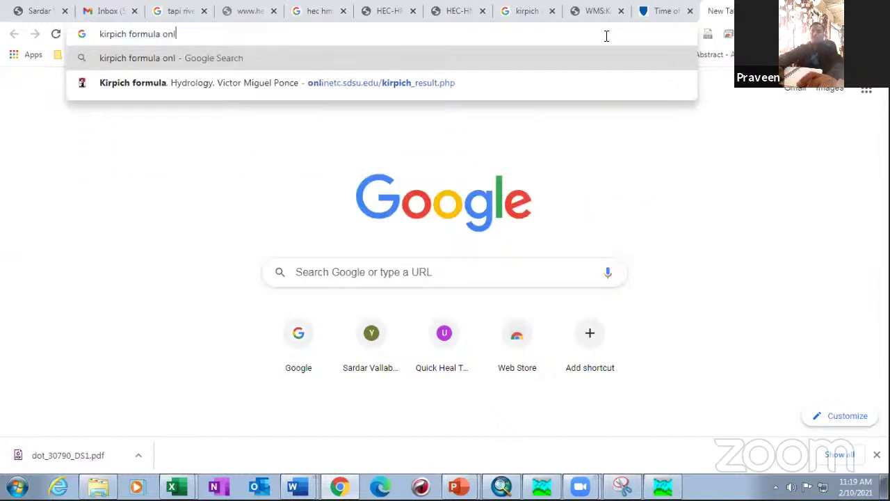
pyautogui.write('ine')
pyautogui.press('Return')
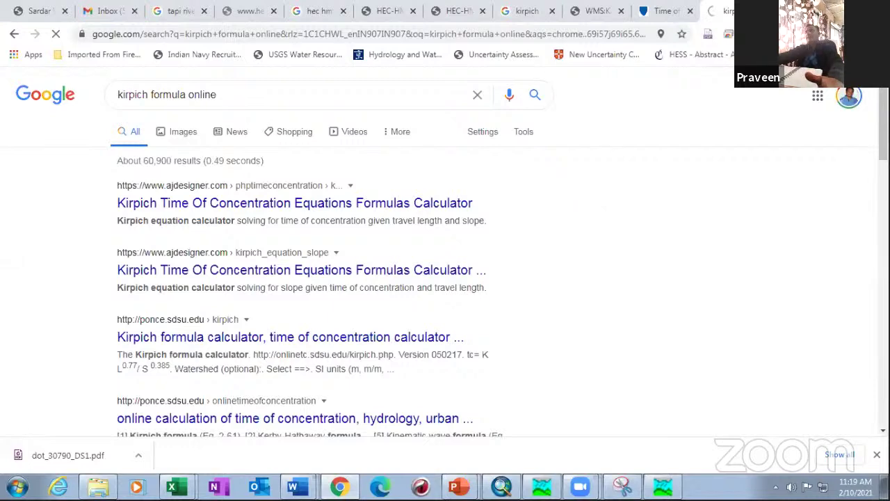
pyautogui.hotkey('ctrl', 'w')
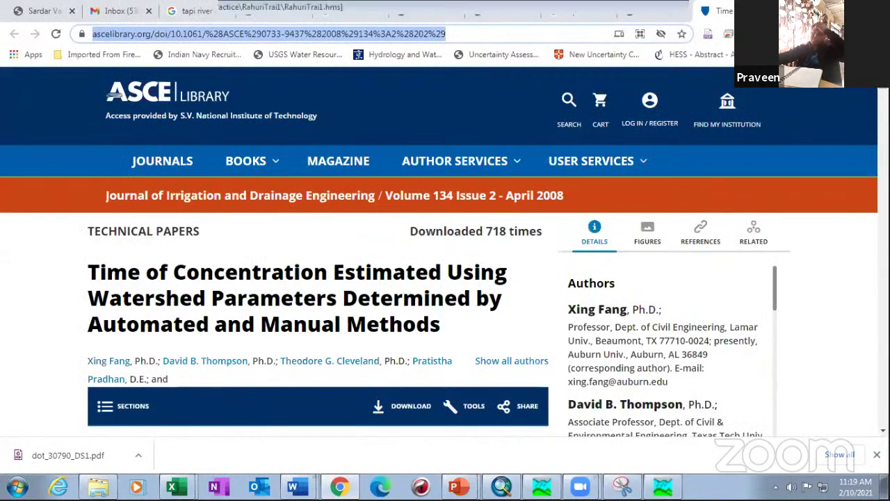
# - Switch to the RahuriTrai1 project in HEC-HMS and set the baseflow method of Subbasin-1 to None
pyautogui.hotkey('alt', 'Tab')
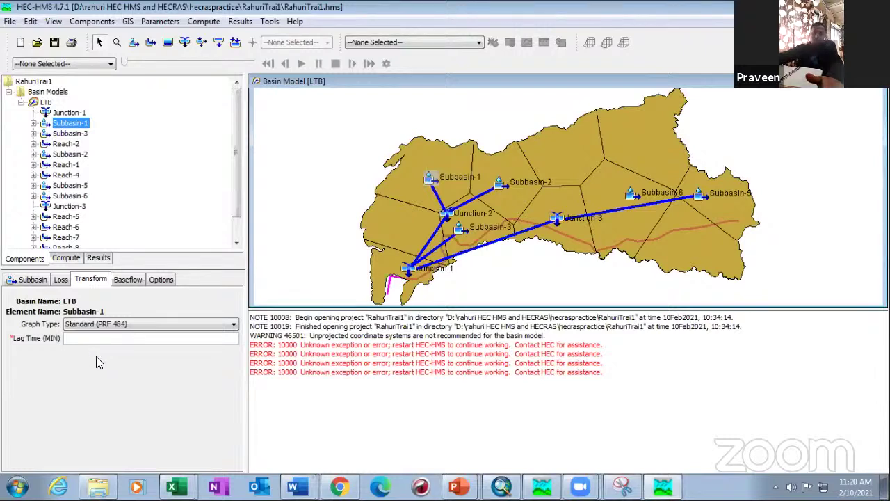
pyautogui.click(41, 280)
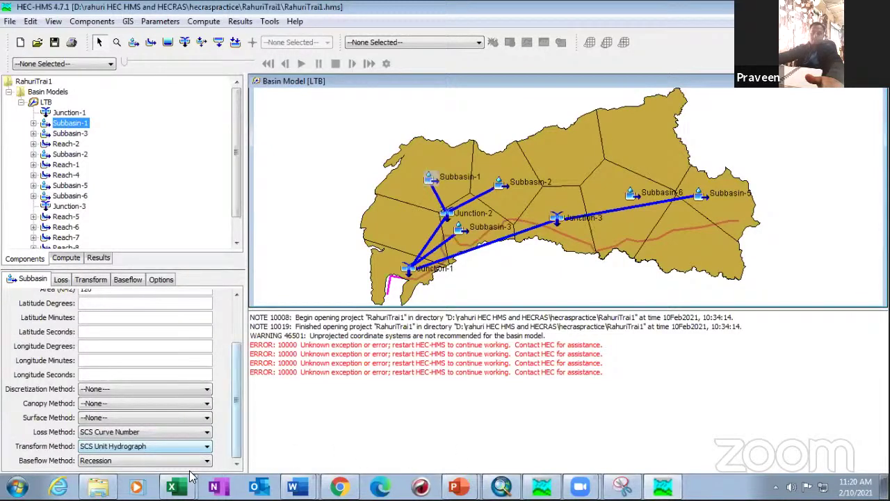
pyautogui.click(95, 461)
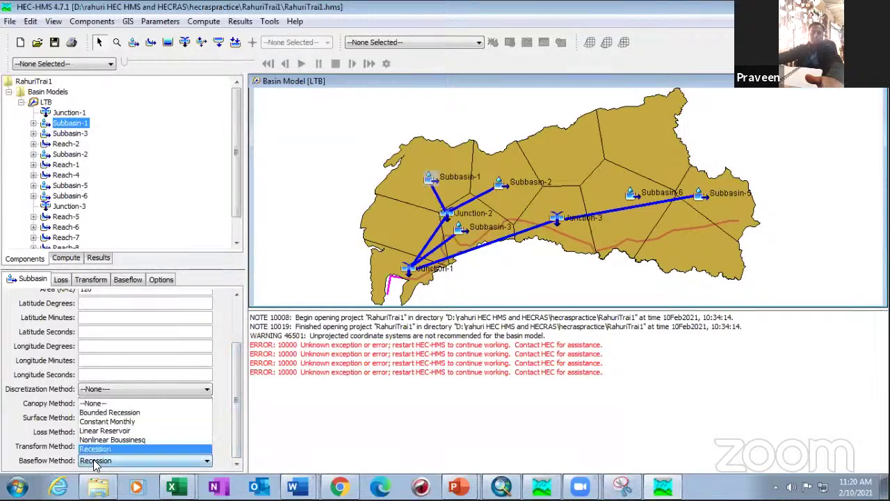
pyautogui.click(101, 404)
pyautogui.click(89, 375)
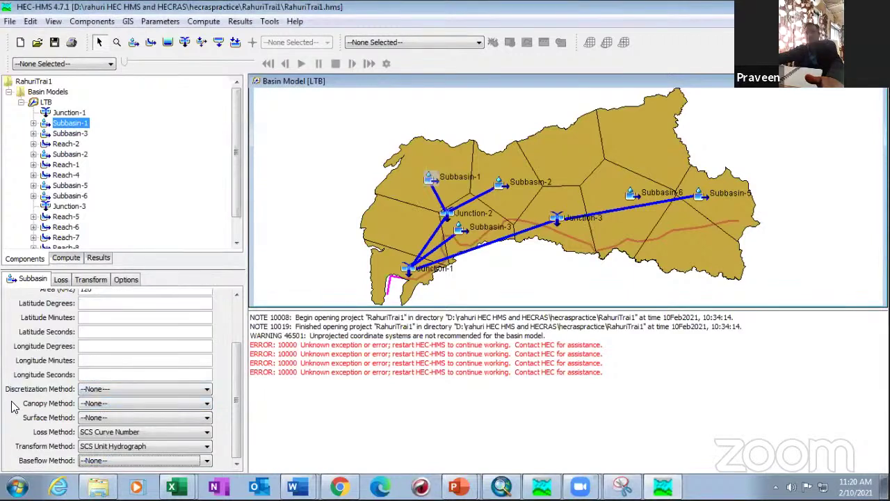
pyautogui.scroll(2, 28, 410)
pyautogui.scroll(-2, 32, 424)
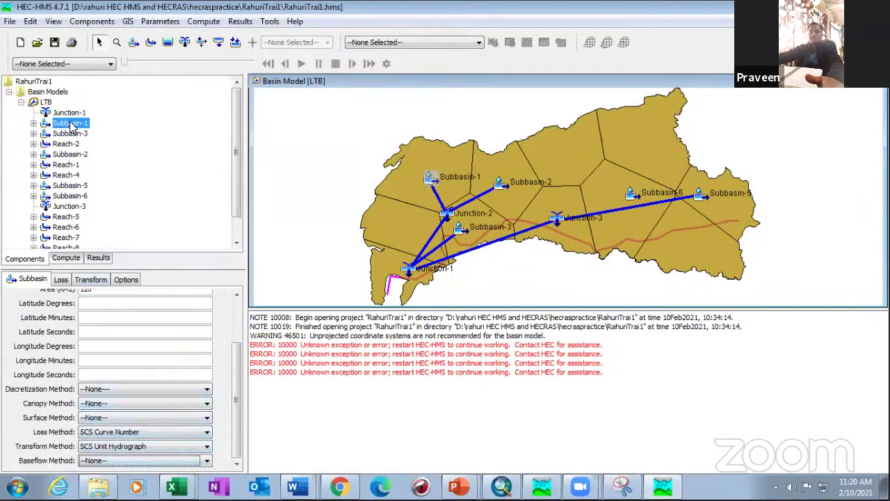
# - Set the downstream element of Subbasin-1 to Junction-1 and review its remaining method settings
pyautogui.scroll(3, 33, 424)
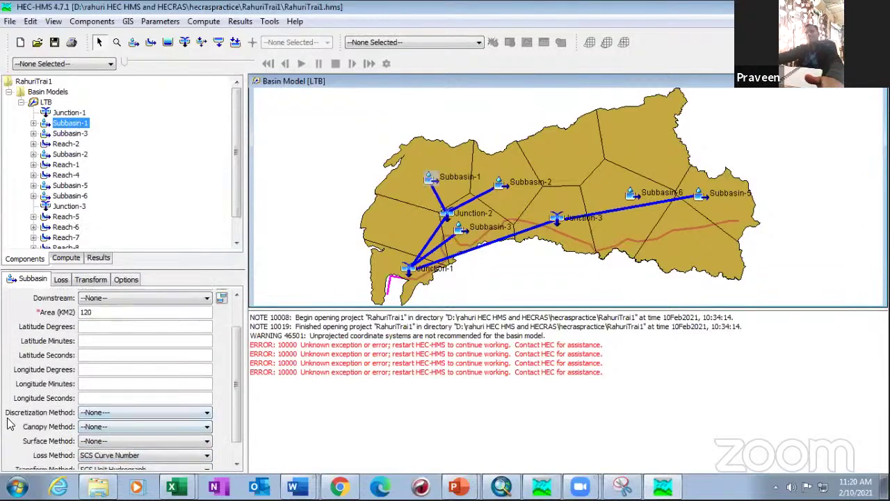
pyautogui.click(111, 320)
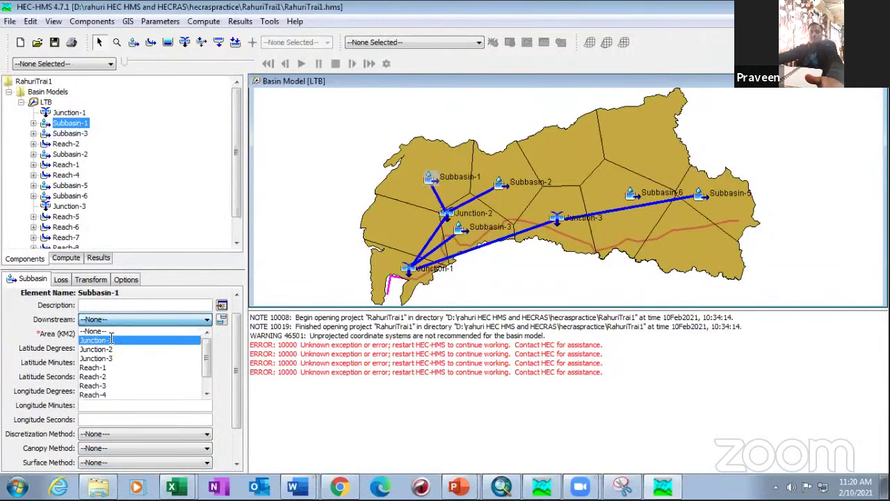
pyautogui.click(111, 334)
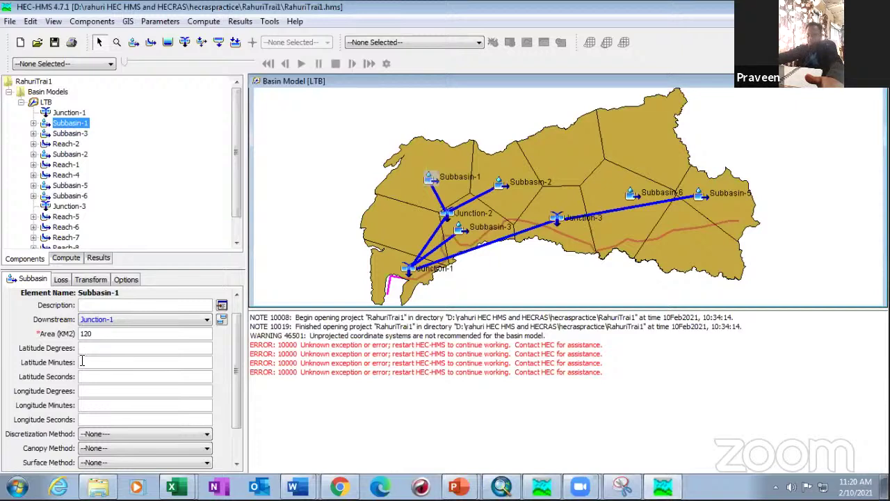
pyautogui.scroll(-1, 87, 372)
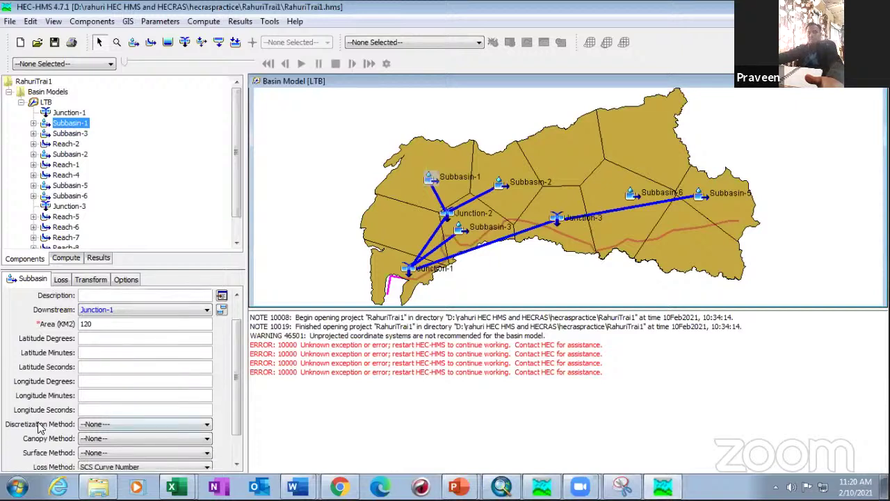
pyautogui.scroll(-2, 40, 427)
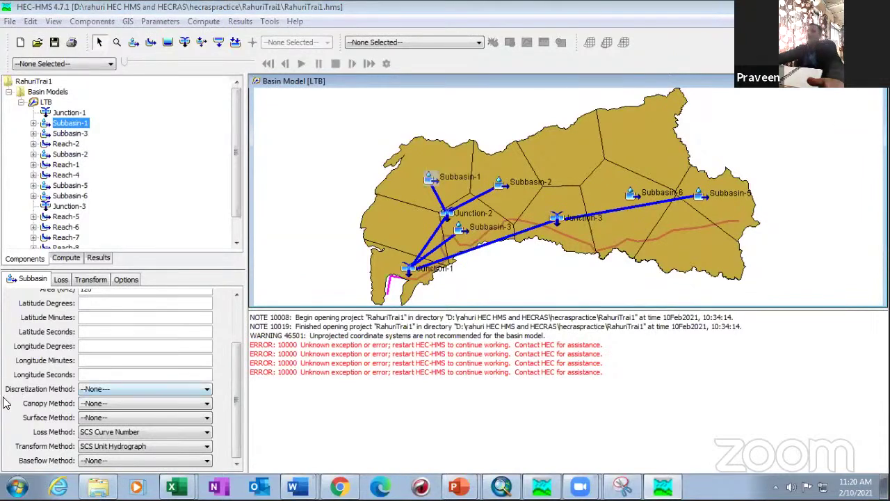
pyautogui.scroll(3, 66, 363)
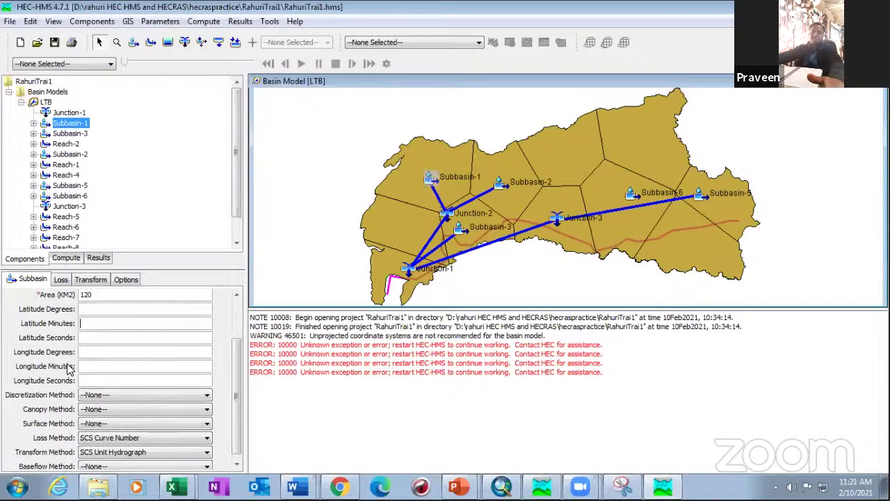
pyautogui.scroll(1, 67, 369)
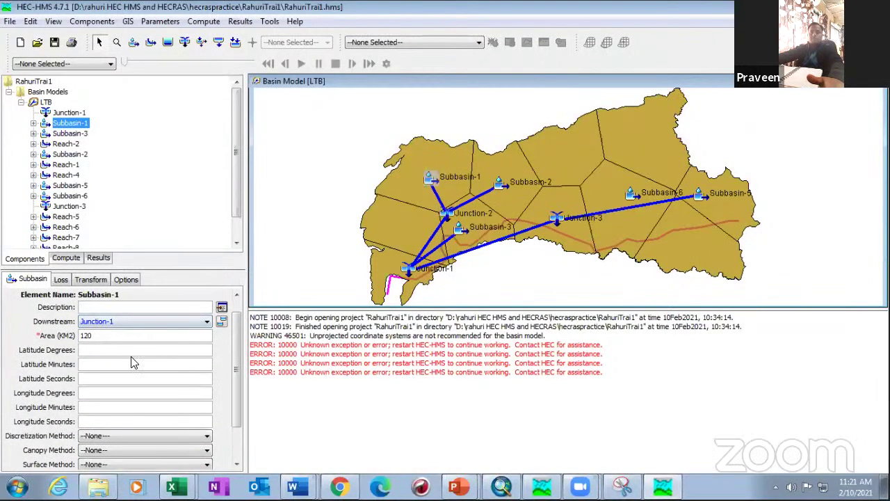
pyautogui.scroll(-3, 114, 385)
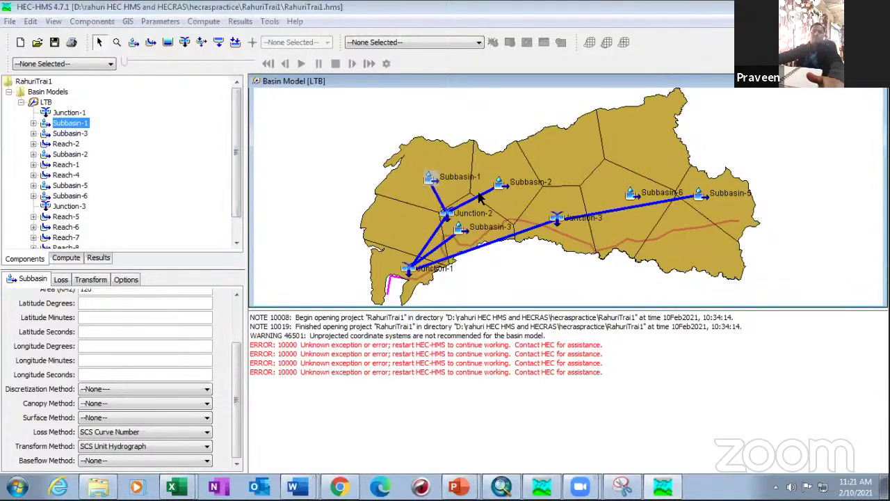
# - Select Subbasin-2 in the basin map, and switch to the hechms project to examine Subbasin-3's area, downstream element and methods
pyautogui.click(501, 187)
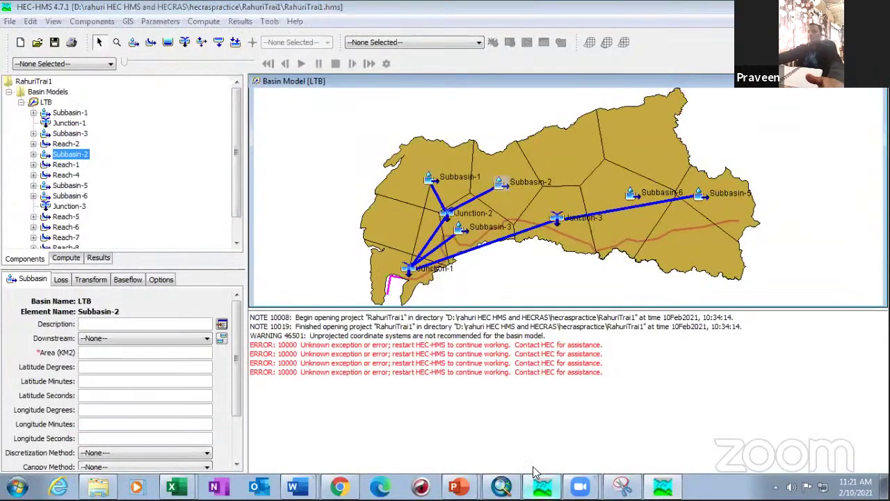
pyautogui.hotkey('alt', 'Tab')
pyautogui.click(441, 265)
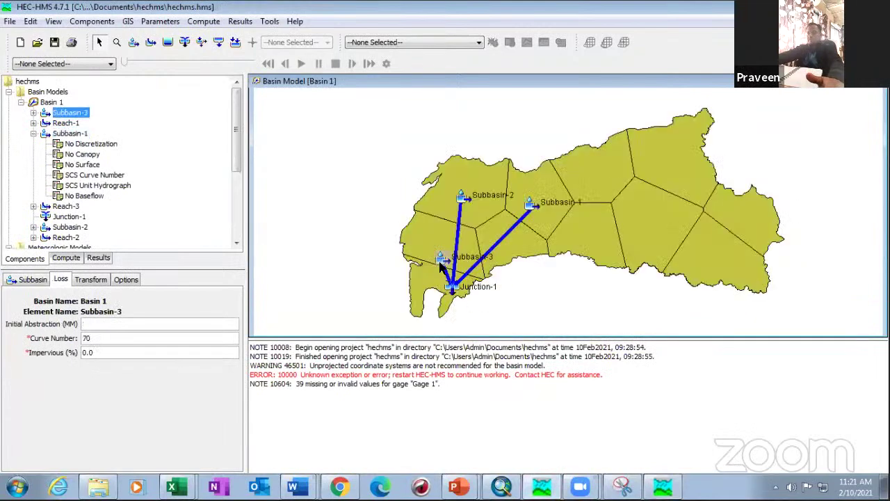
pyautogui.click(35, 279)
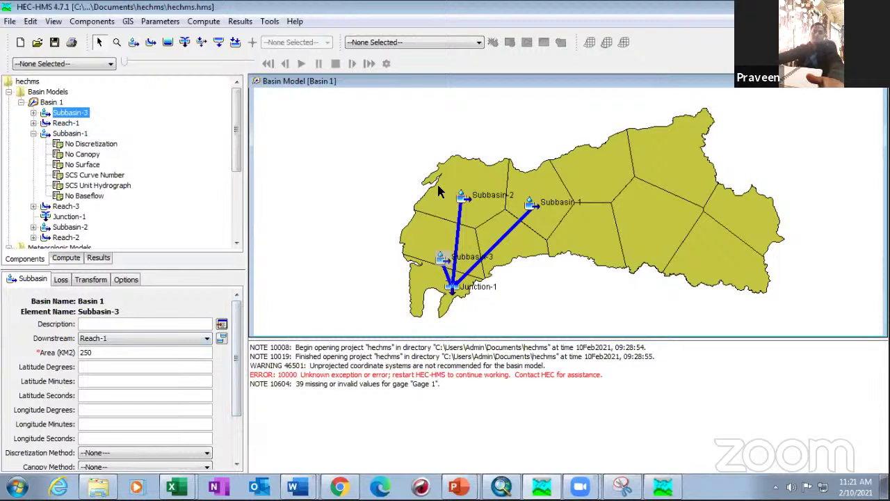
pyautogui.moveTo(237, 334); pyautogui.dragTo(235, 400)
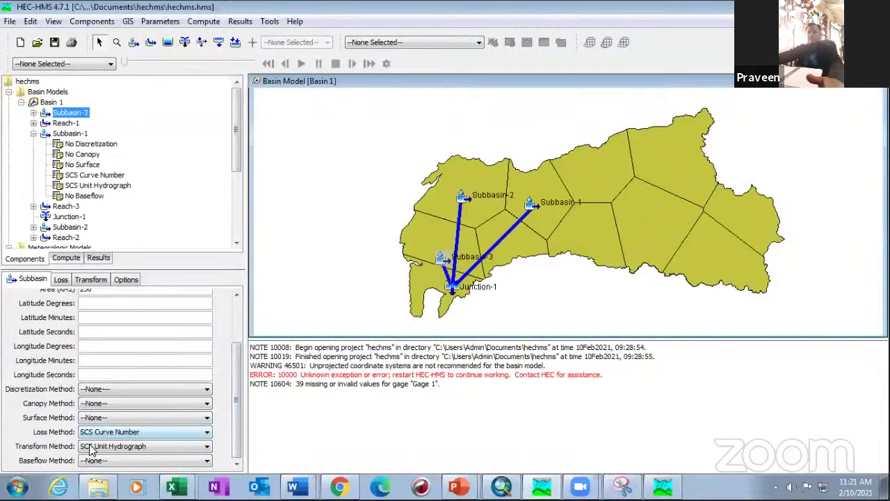
pyautogui.scroll(1, 84, 324)
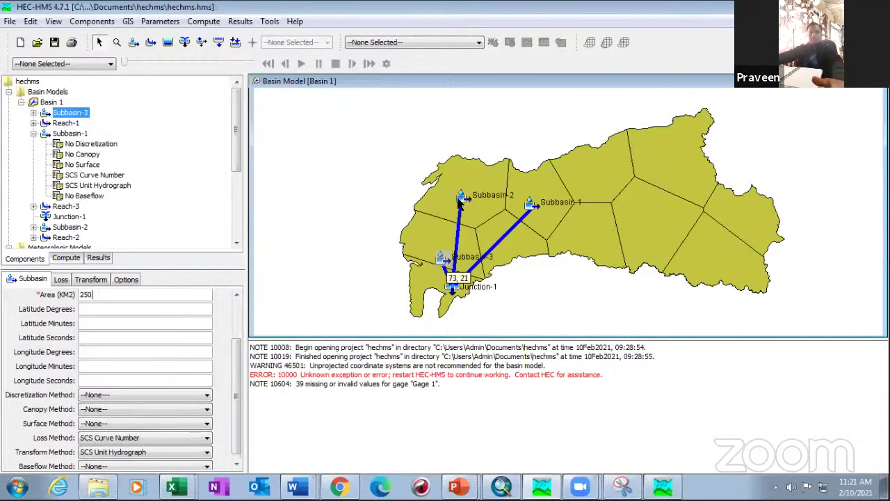
pyautogui.scroll(5, 10, 374)
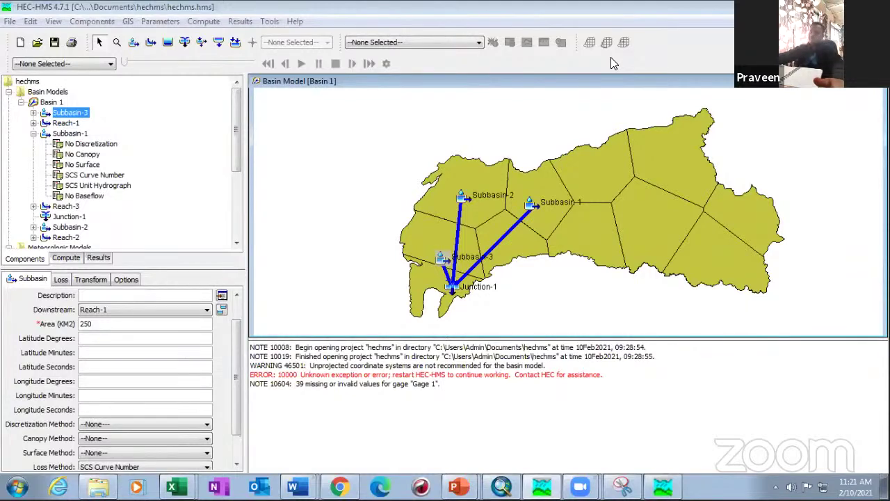
# - Switch to ArcMap and view the attribute table of the Thiessen_Polygon layer, closing it after checking the polygon areas
pyautogui.click(501, 487)
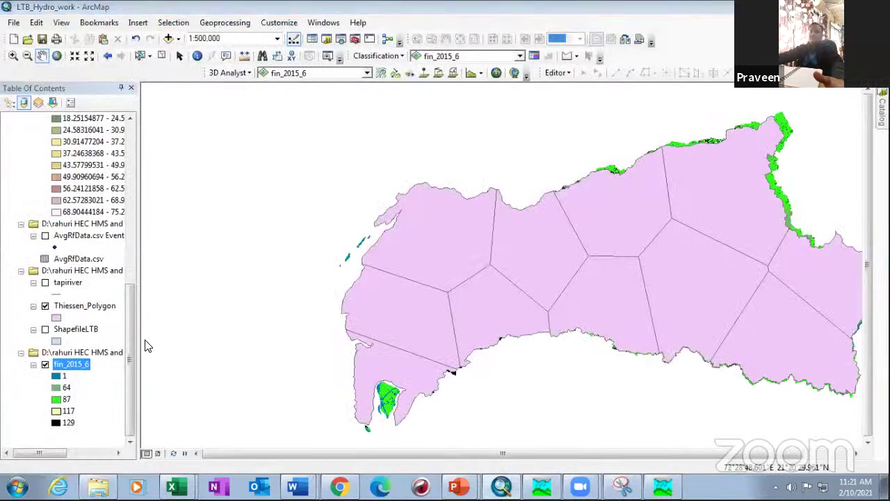
pyautogui.rightClick(80, 306)
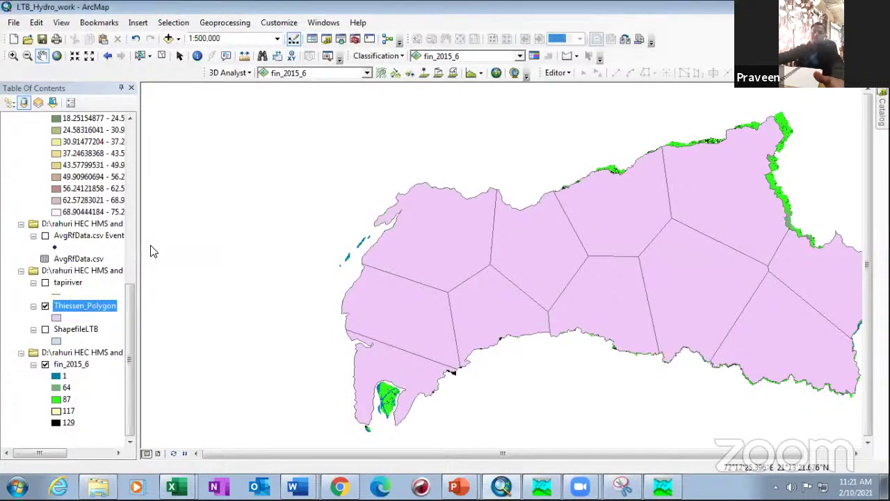
pyautogui.click(138, 63)
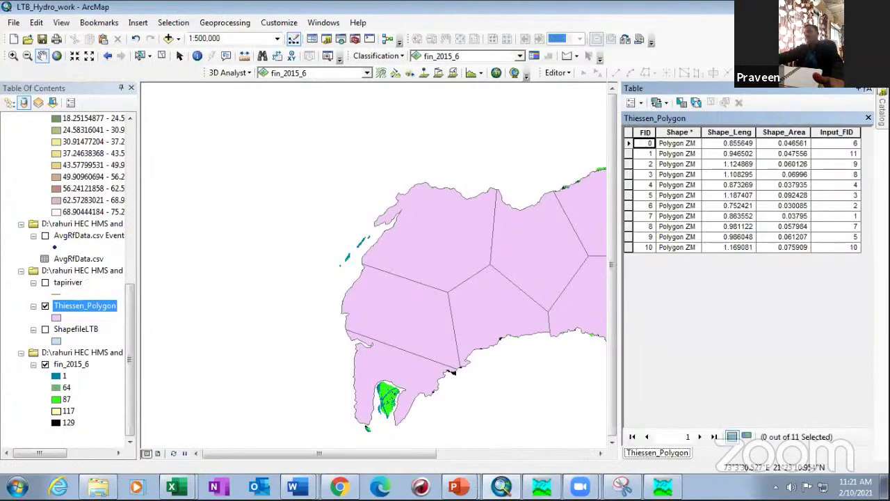
pyautogui.click(869, 88)
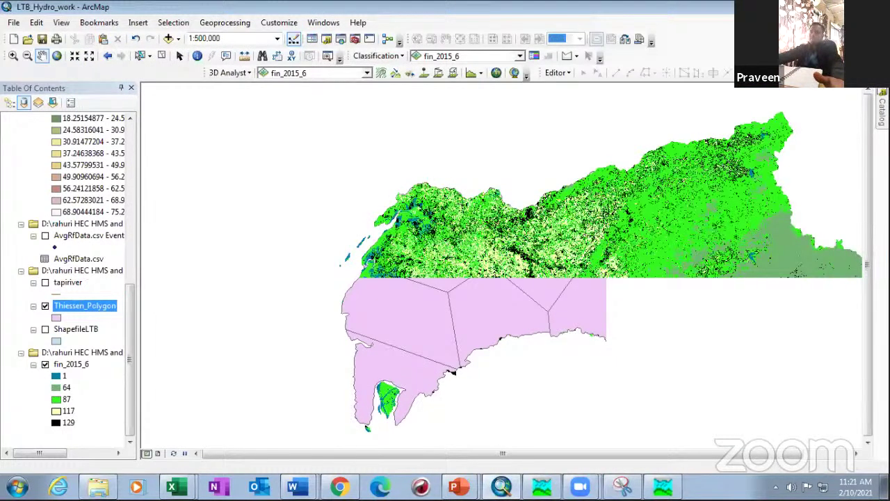
# - Switch back to the hechms project in HEC-HMS and review the subbasin settings and loss parameters of Subbasin-3
pyautogui.click(542, 487)
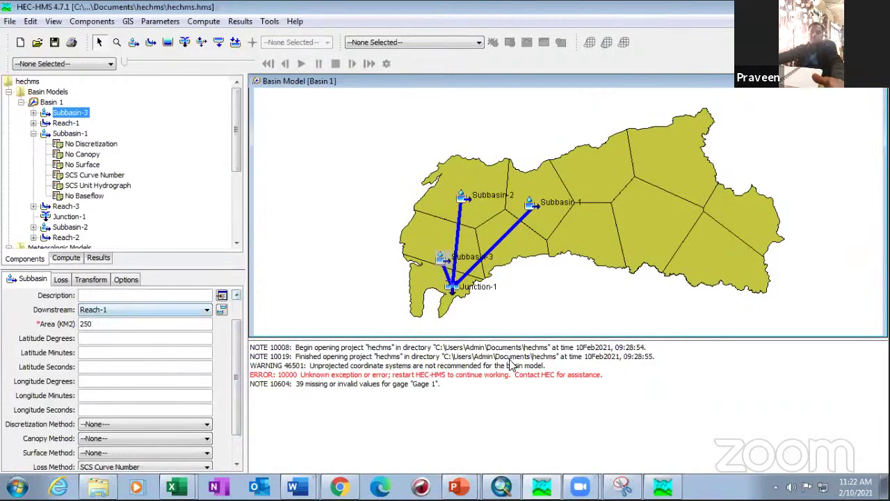
pyautogui.moveTo(234, 368); pyautogui.dragTo(235, 383)
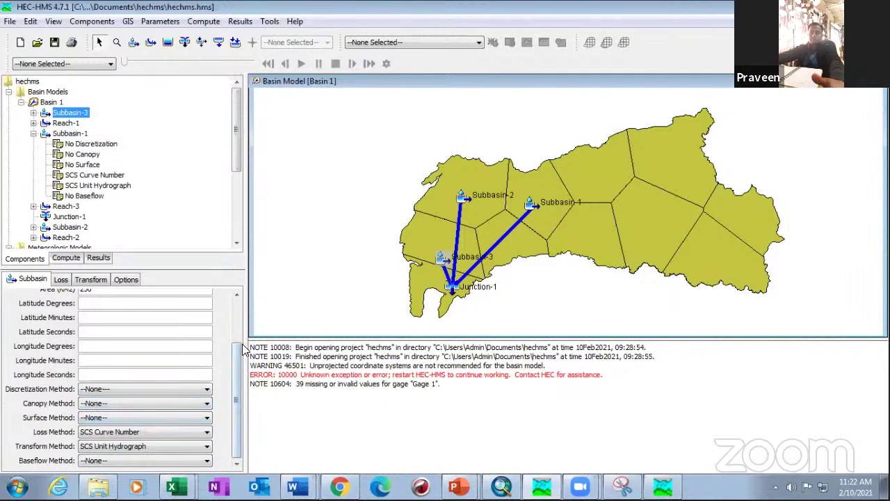
pyautogui.moveTo(241, 355); pyautogui.dragTo(238, 309)
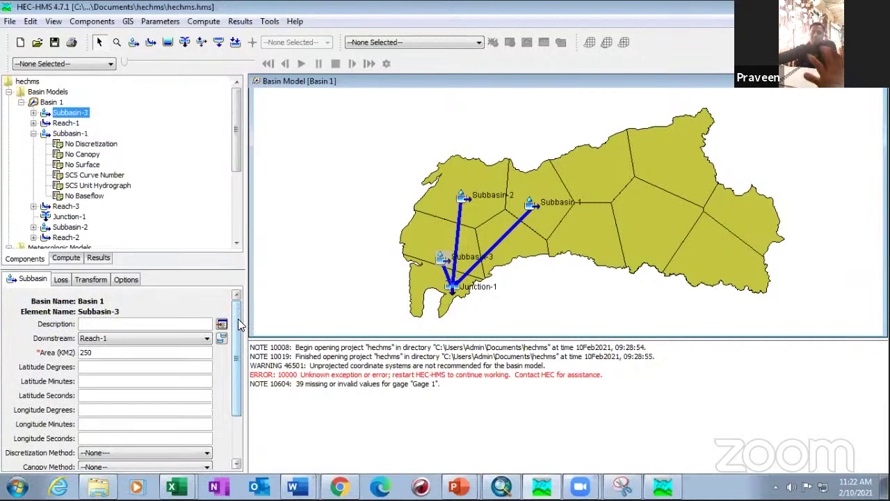
pyautogui.moveTo(240, 346); pyautogui.dragTo(239, 384)
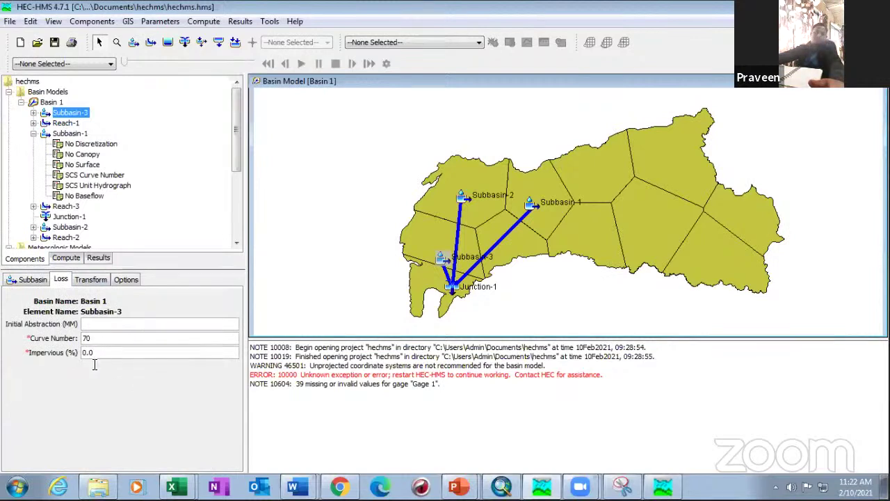
# - Set the SCS Unit Hydrograph lag time of Subbasin-3 to 120 minutes
pyautogui.click(89, 280)
pyautogui.click(93, 340)
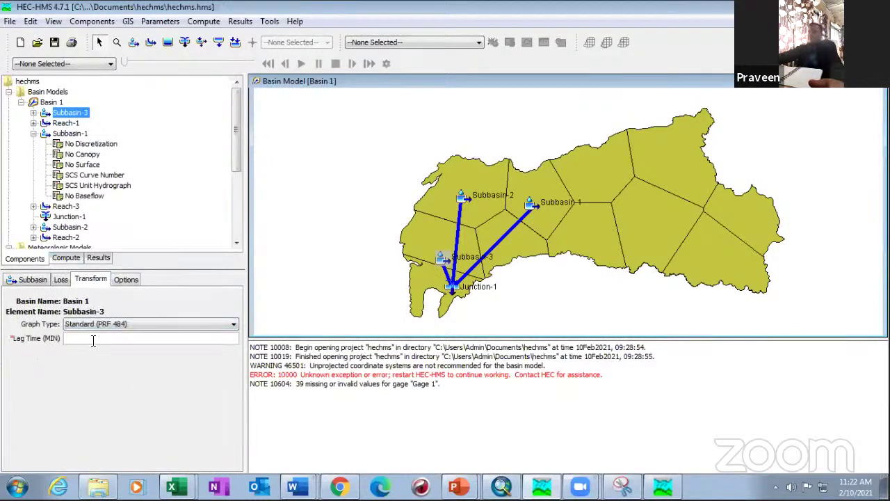
pyautogui.write('120')
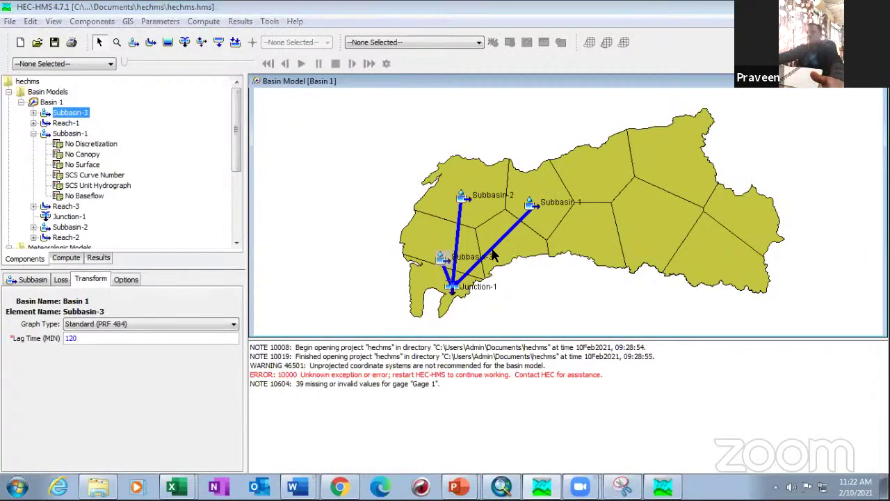
# - Select Subbasin-2 and Subbasin-1 in the basin map, and review Subbasin-1's area, downstream element, methods, loss and transform parameters
pyautogui.click(462, 198)
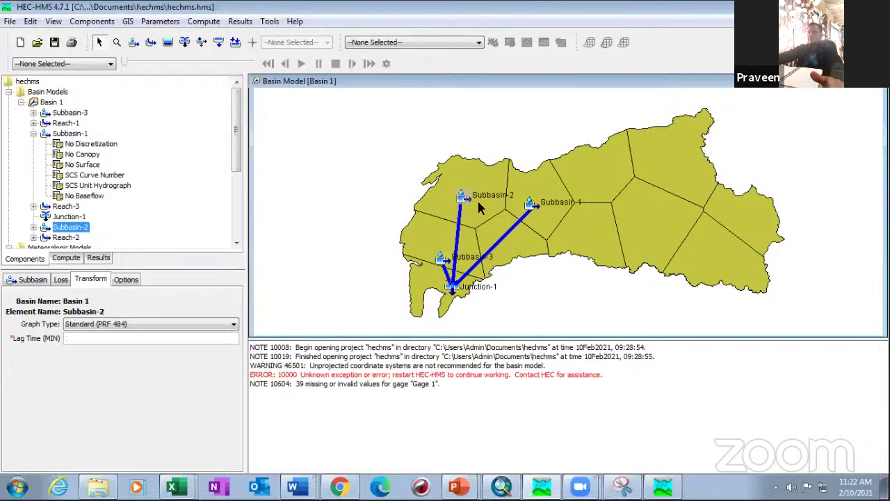
pyautogui.click(529, 206)
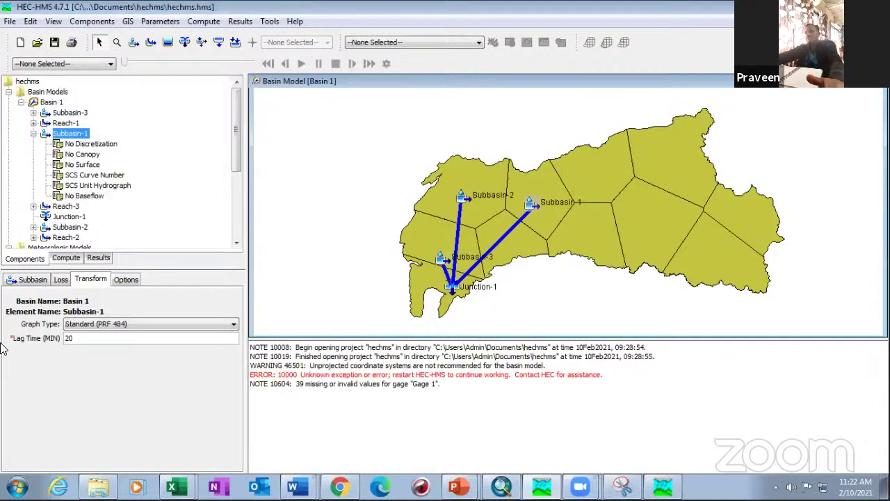
pyautogui.click(31, 279)
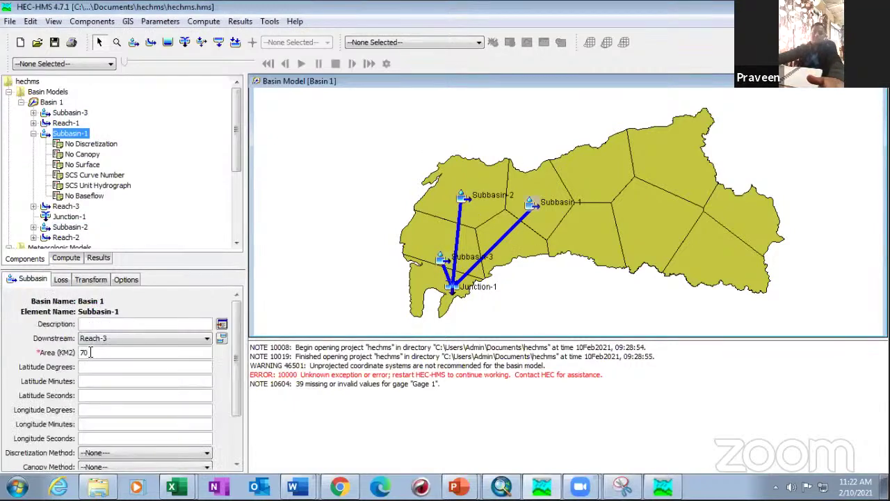
pyautogui.scroll(-3, 241, 399)
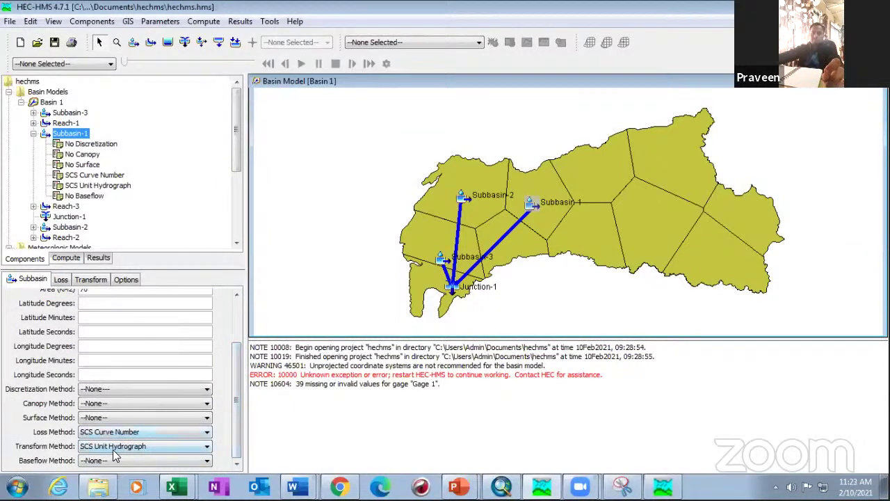
pyautogui.scroll(2, 29, 407)
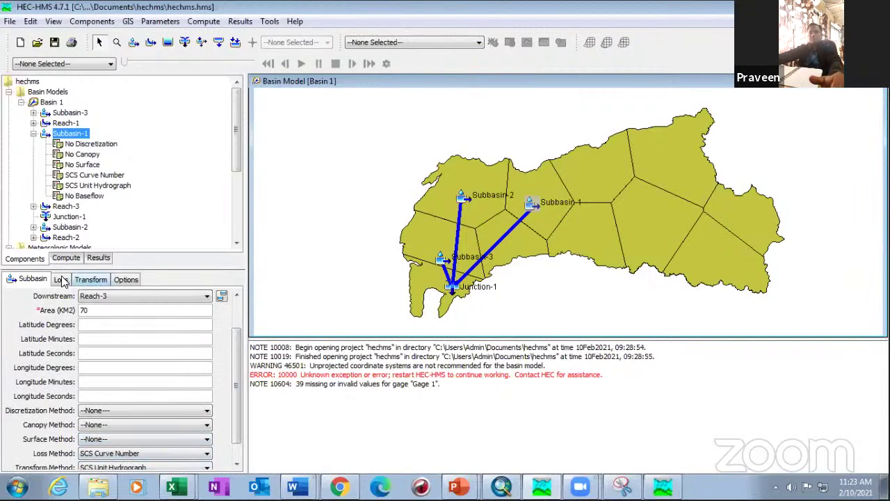
pyautogui.click(61, 279)
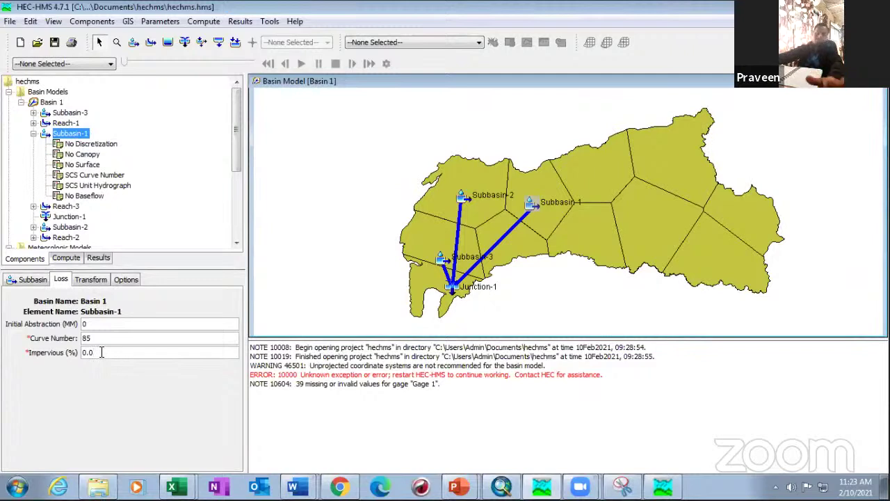
pyautogui.click(91, 281)
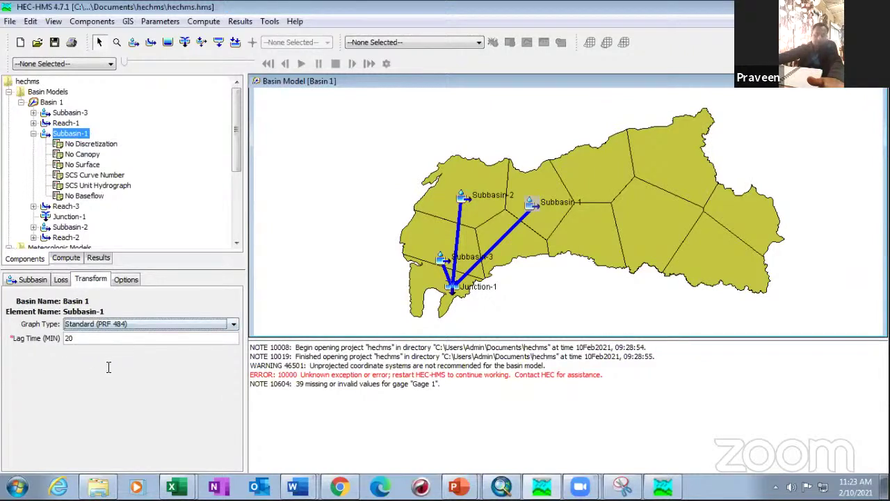
pyautogui.click(90, 338)
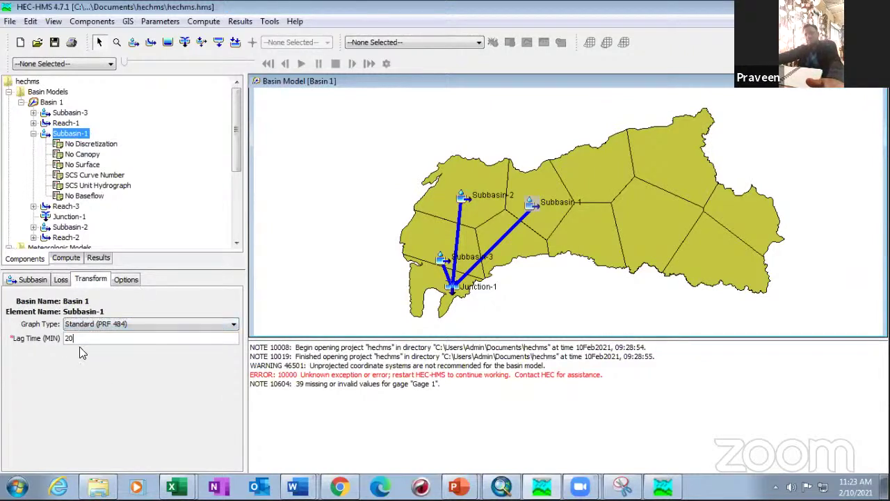
pyautogui.click(32, 280)
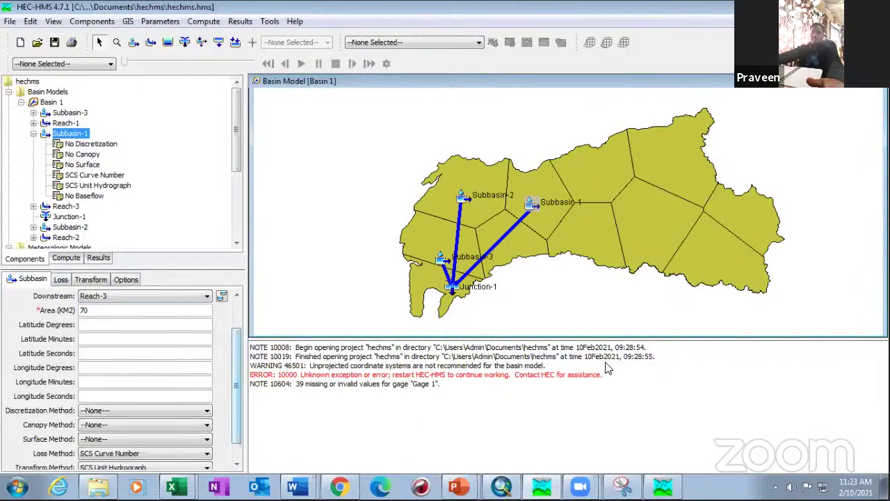
pyautogui.moveTo(238, 379); pyautogui.dragTo(239, 389)
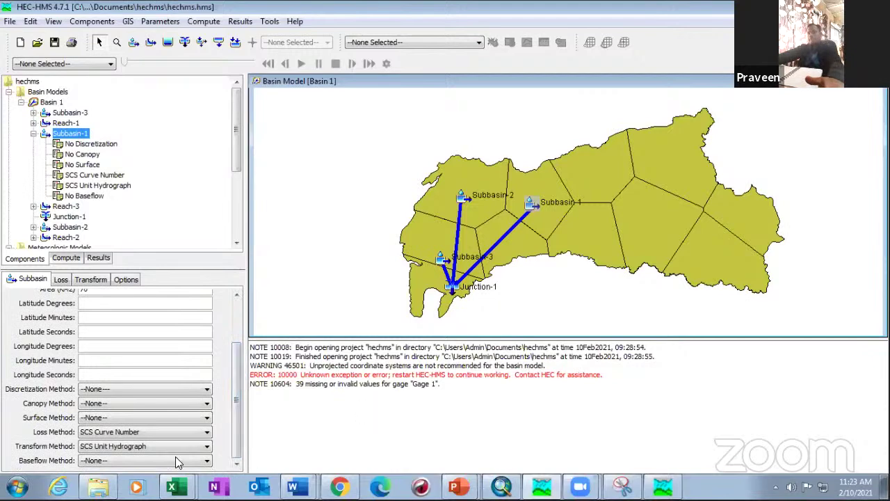
# - Switch to Windows Explorer and compress the Final_Act_LTB_Model folder in rahuri HEC HMS and HECRAS into Final_Act_LTB_Model.rar
pyautogui.click(98, 486)
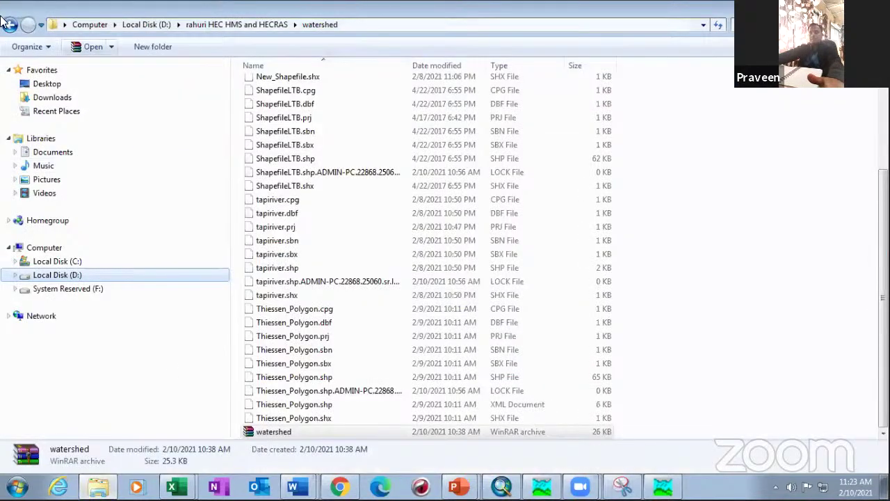
pyautogui.press('BackSpace')
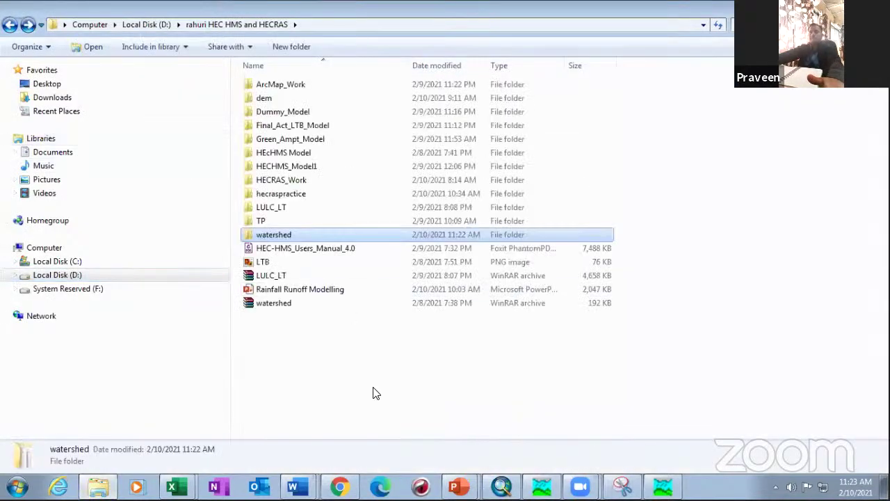
pyautogui.click(330, 125)
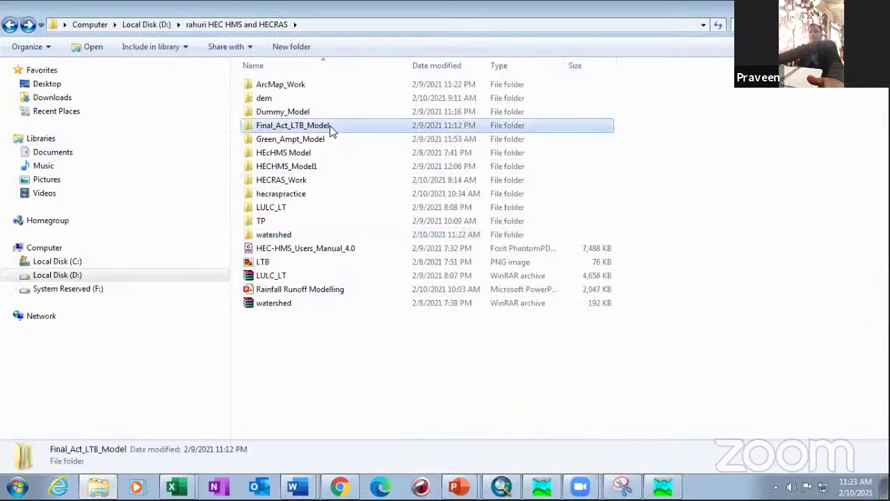
pyautogui.rightClick(330, 125)
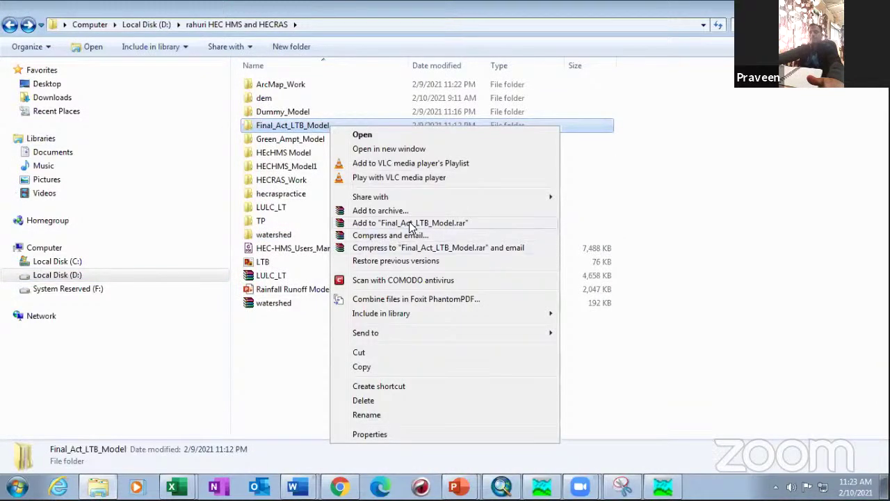
pyautogui.click(456, 224)
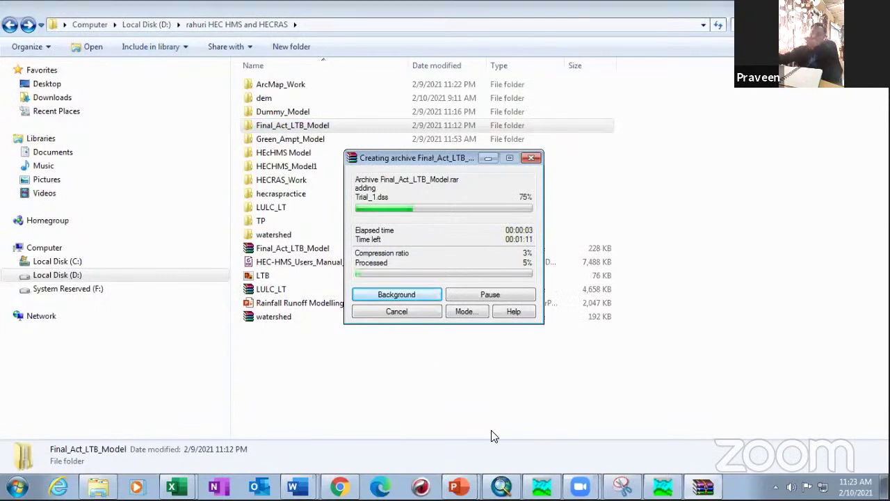
# - Switch back to HEC-HMS, look at the project's compute and results trees, and review Subbasin-3's area, downstream element and methods
pyautogui.click(542, 487)
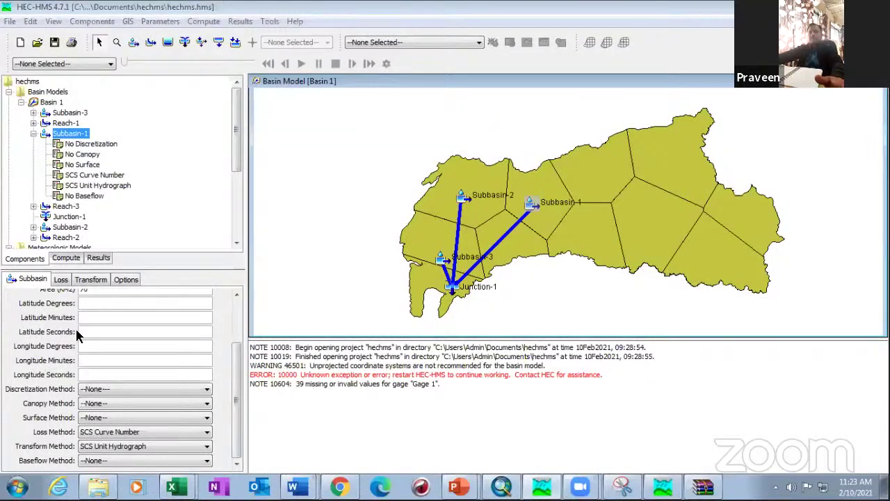
pyautogui.click(440, 258)
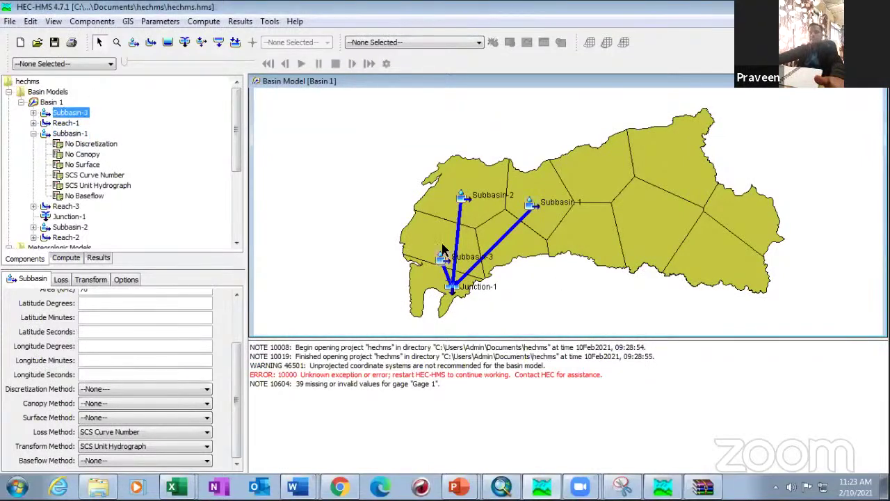
pyautogui.click(30, 280)
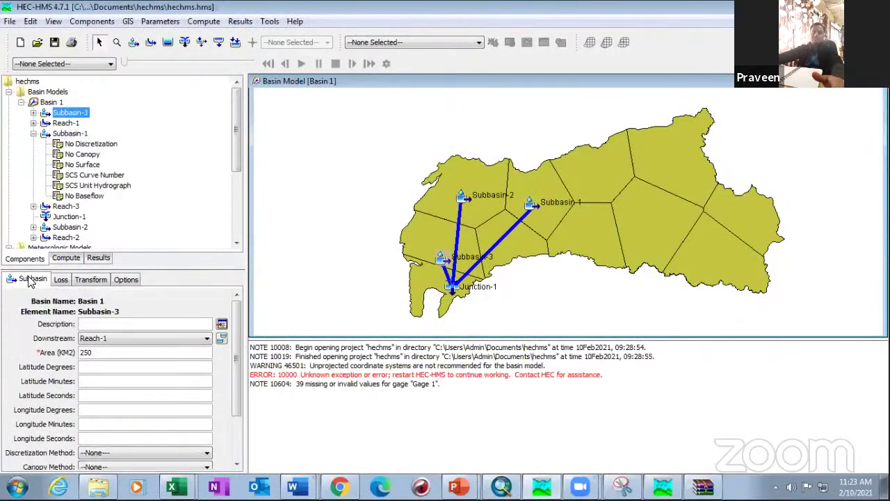
pyautogui.click(97, 259)
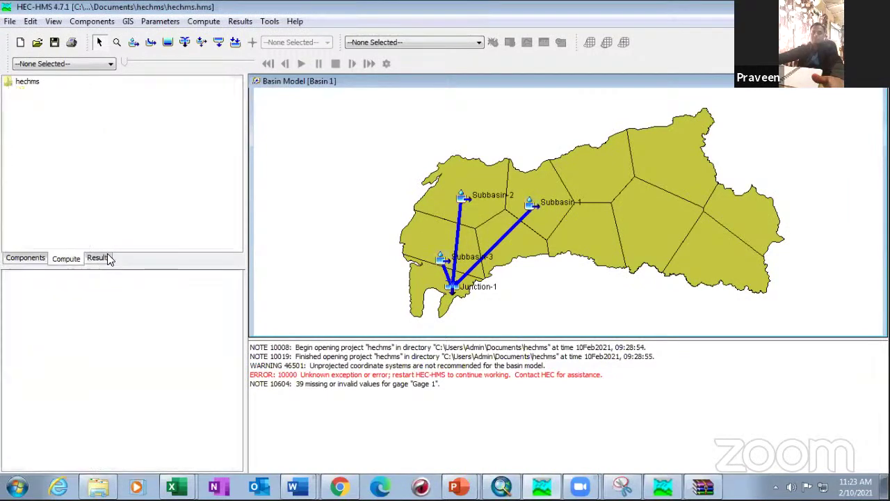
pyautogui.click(106, 258)
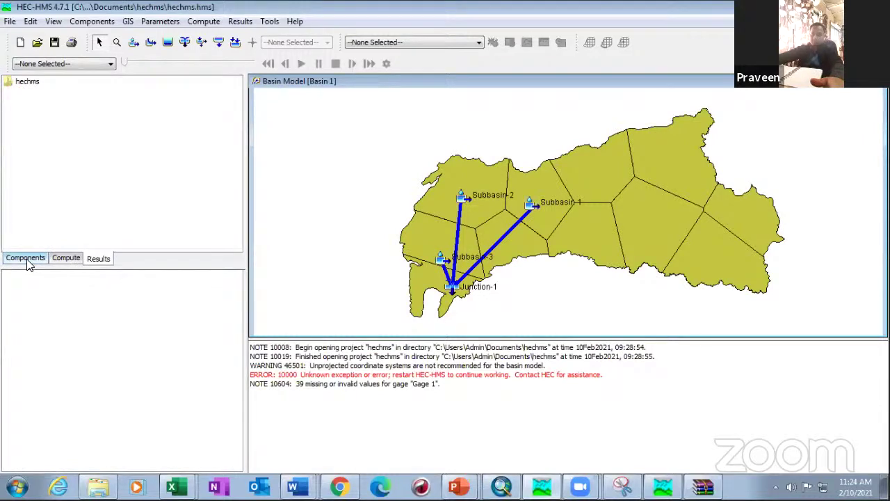
pyautogui.click(27, 260)
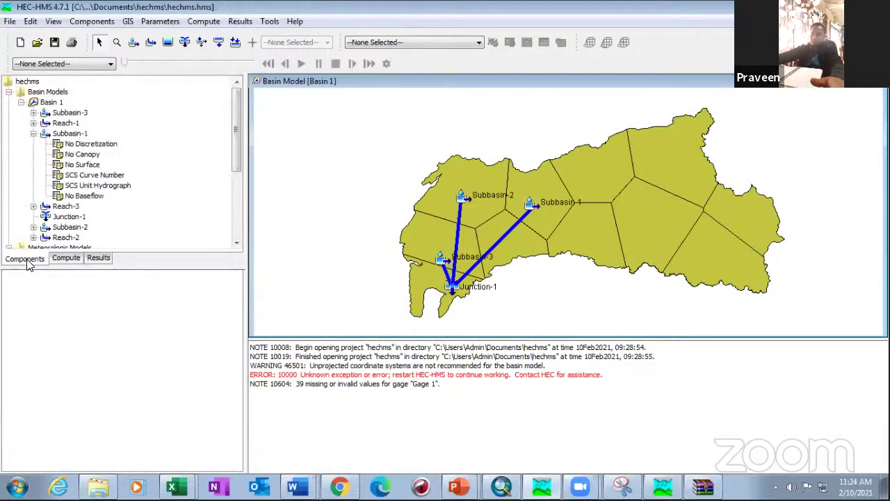
pyautogui.click(62, 114)
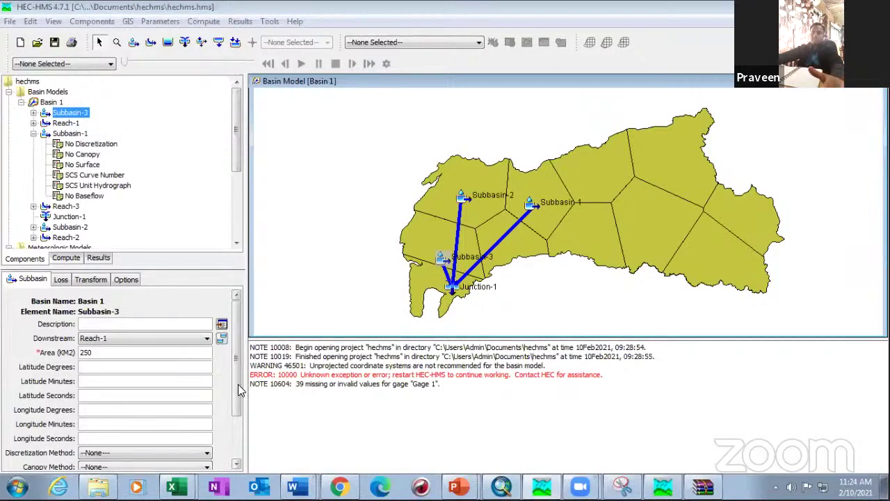
pyautogui.scroll(-3, 238, 385)
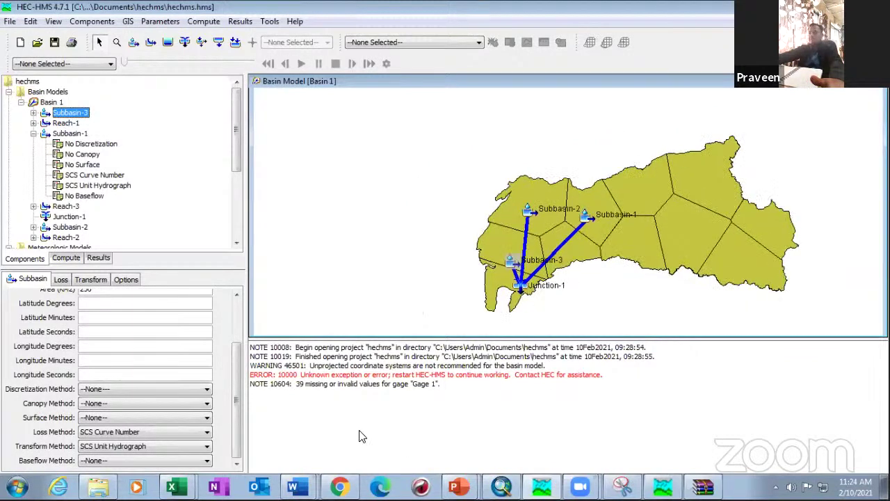
# - Check the Final_Act_LTB_Model archive in Windows Explorer, and switch to Gmail in Chrome to start a new message
pyautogui.hotkey('alt', 'Tab')
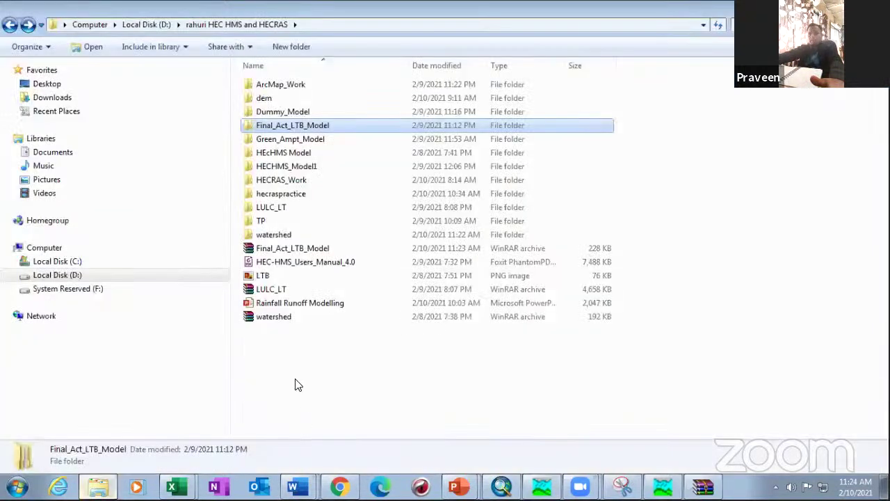
pyautogui.click(301, 254)
pyautogui.hotkey('alt', 'Tab')
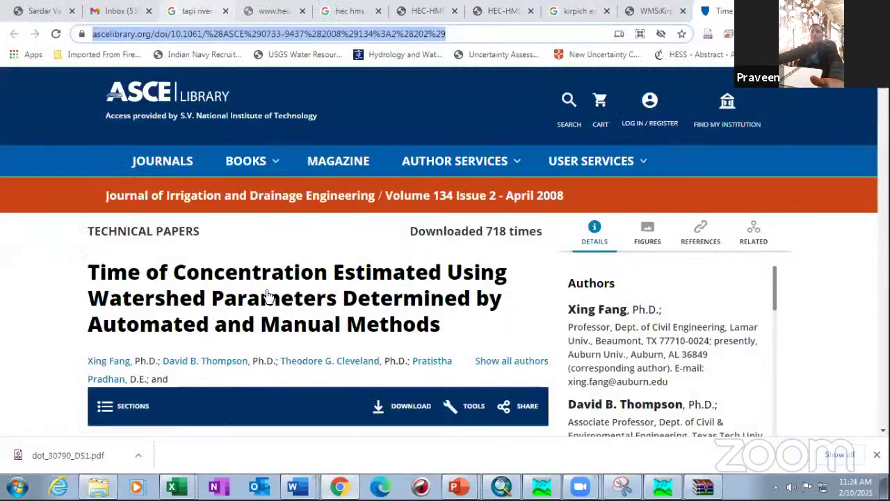
pyautogui.hotkey('ctrl', '2')
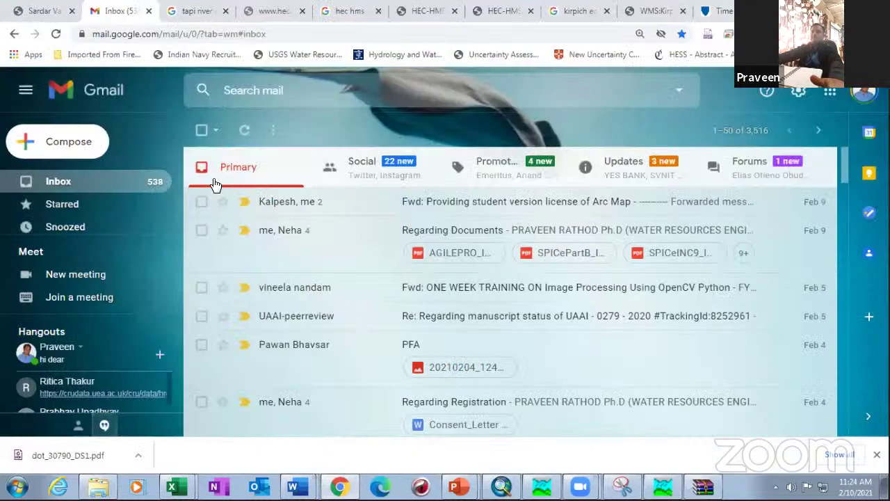
pyautogui.click(73, 142)
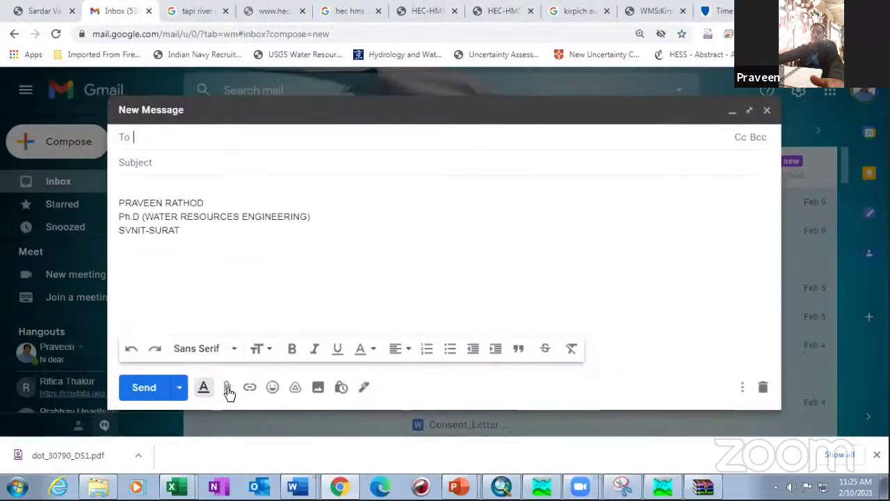
# - Try to attach the Final_Act_LTB_Model archive to the new message
pyautogui.click(227, 388)
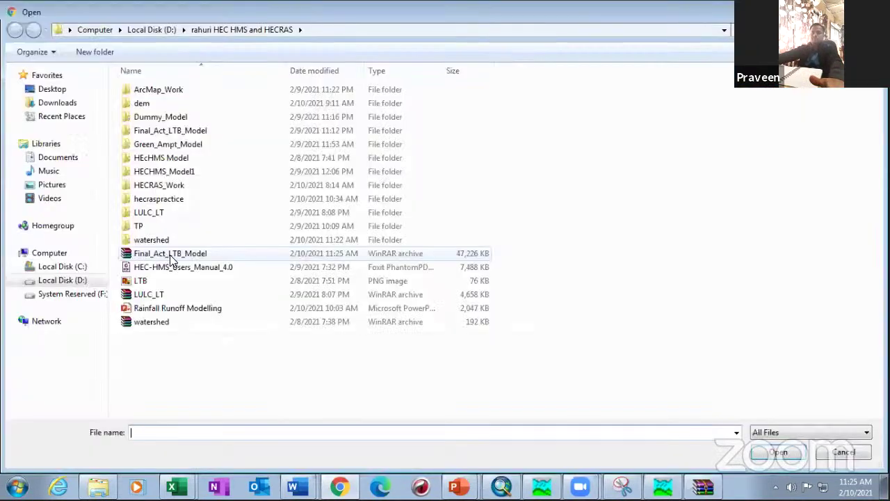
pyautogui.click(171, 255)
pyautogui.click(774, 454)
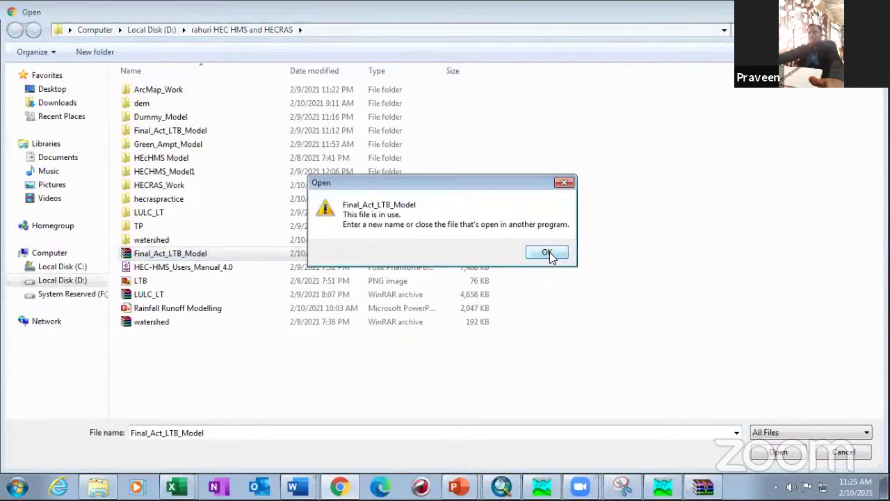
pyautogui.click(548, 252)
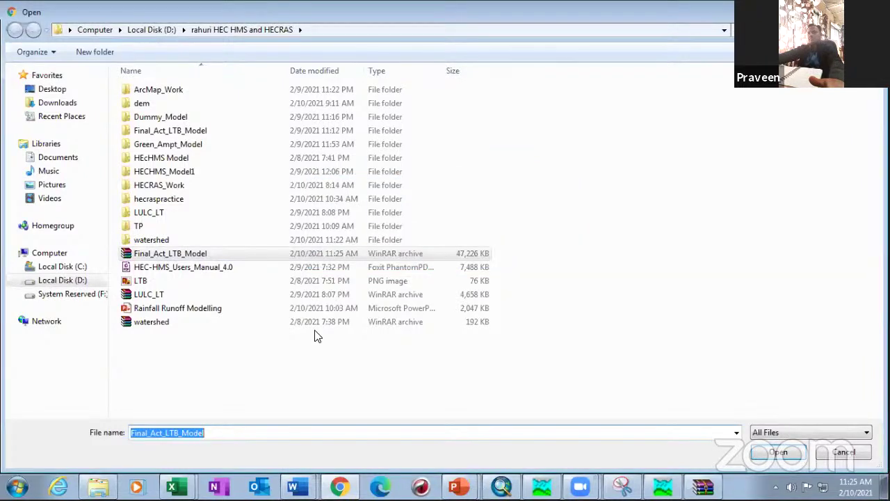
pyautogui.press('Escape')
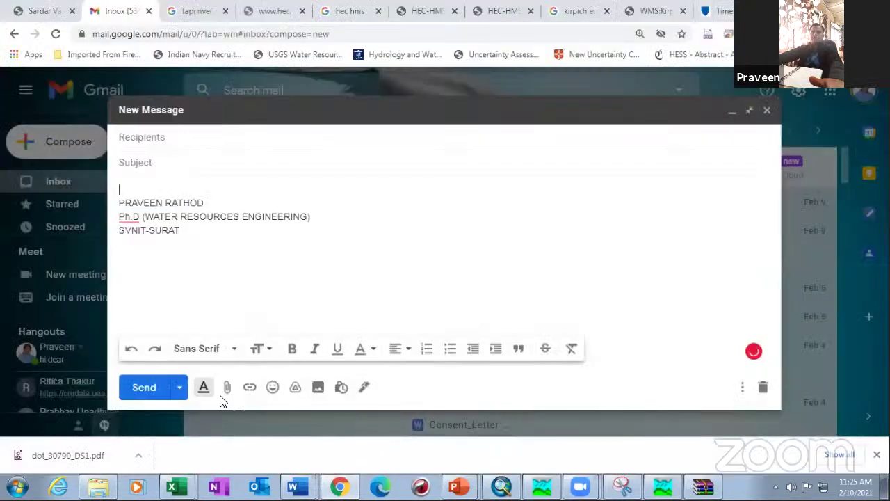
# - Attach the Final_Act_LTB_Model WinRAR archive from the rahuri HEC HMS and HECRAS folder to the new message
pyautogui.hotkey('ctrl', 'End')
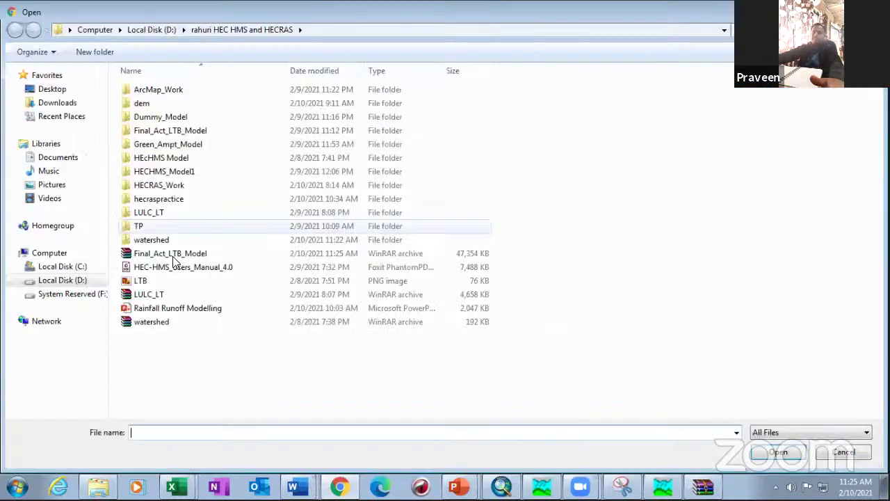
pyautogui.click(174, 257)
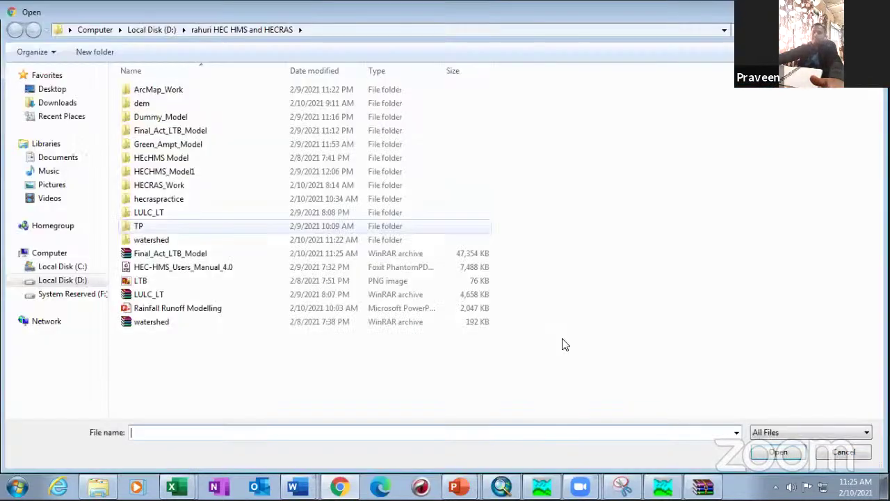
pyautogui.click(779, 453)
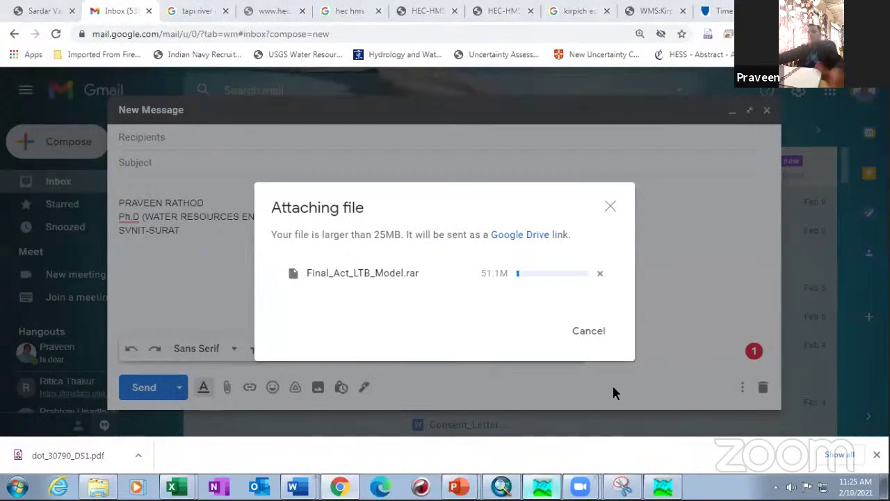
# - Switch to HEC-HMS and review Reach-1 and Reach-2, including Reach-1's downstream choices and its routing parameters
pyautogui.click(542, 487)
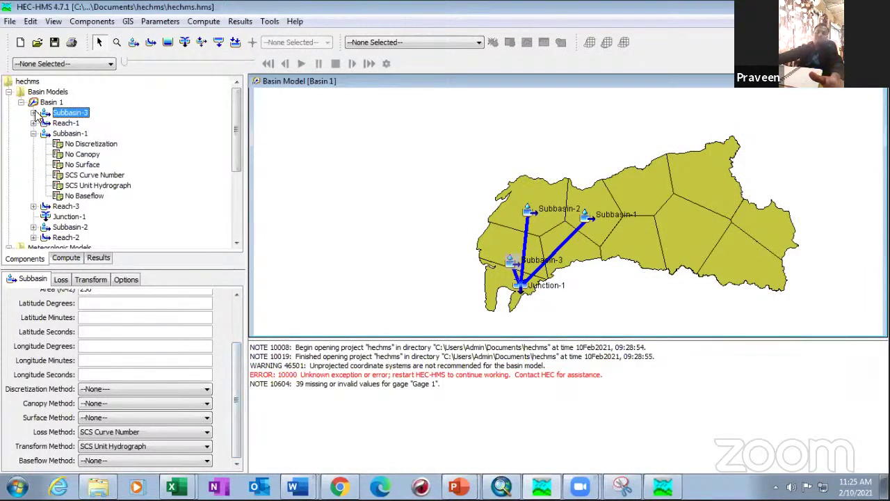
pyautogui.click(33, 133)
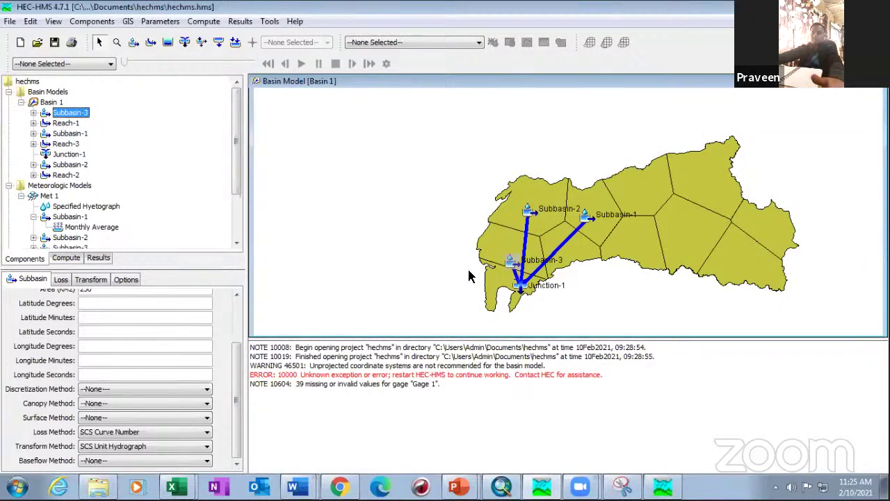
pyautogui.click(519, 275)
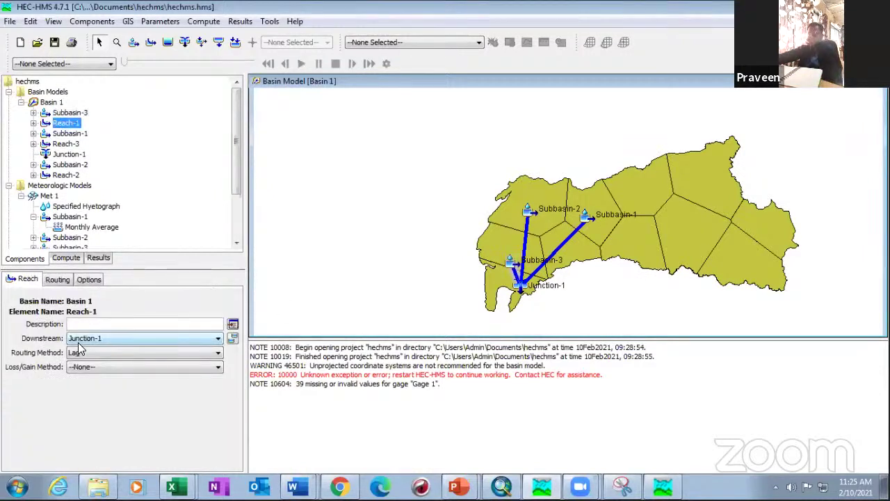
pyautogui.click(527, 232)
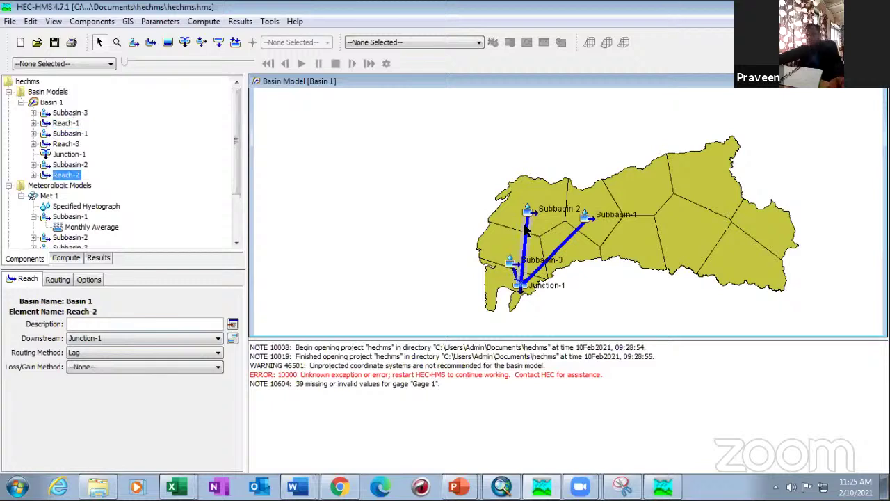
pyautogui.click(68, 124)
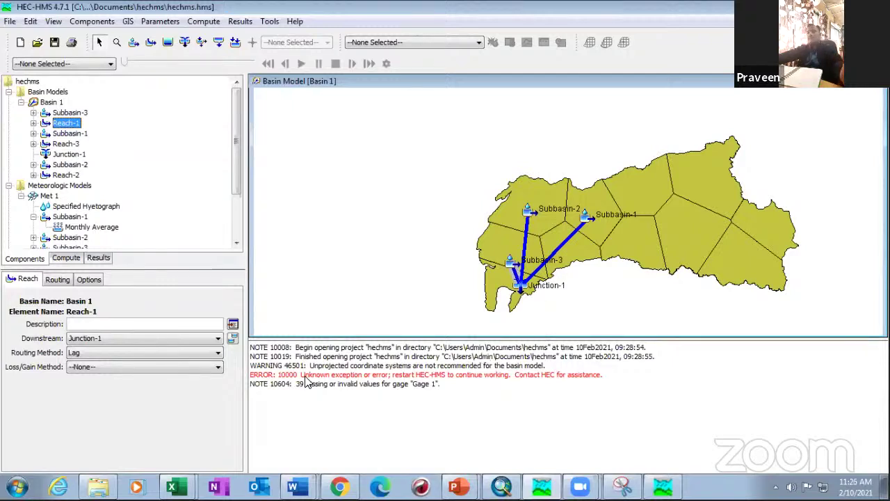
pyautogui.click(127, 337)
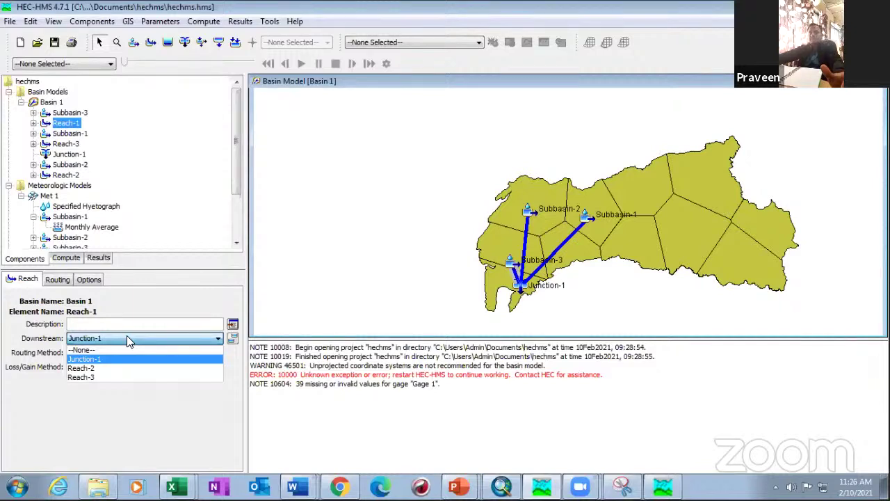
pyautogui.click(126, 337)
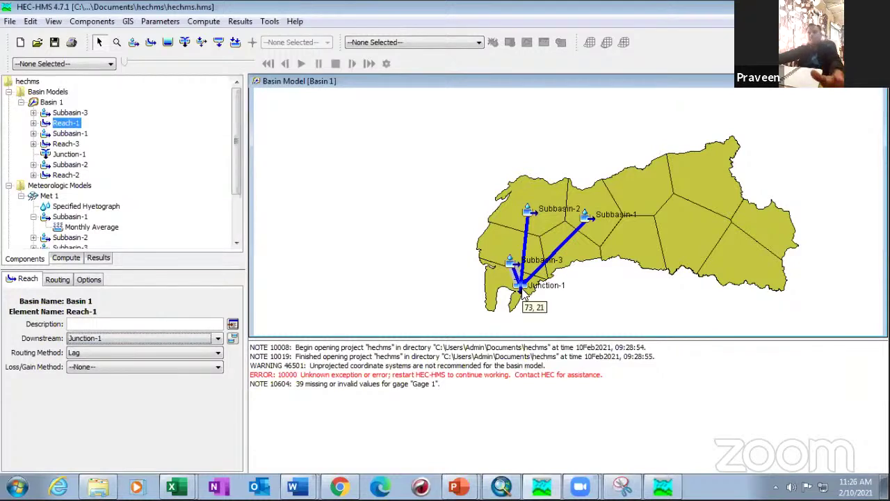
pyautogui.click(59, 280)
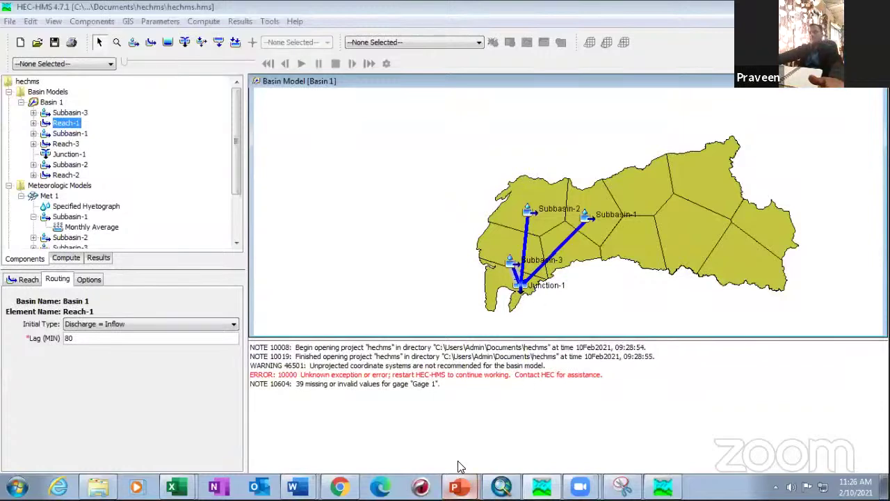
# - Switch to the Rainfall Runoff Modelling presentation in PowerPoint and view the Transform Method slide
pyautogui.click(456, 487)
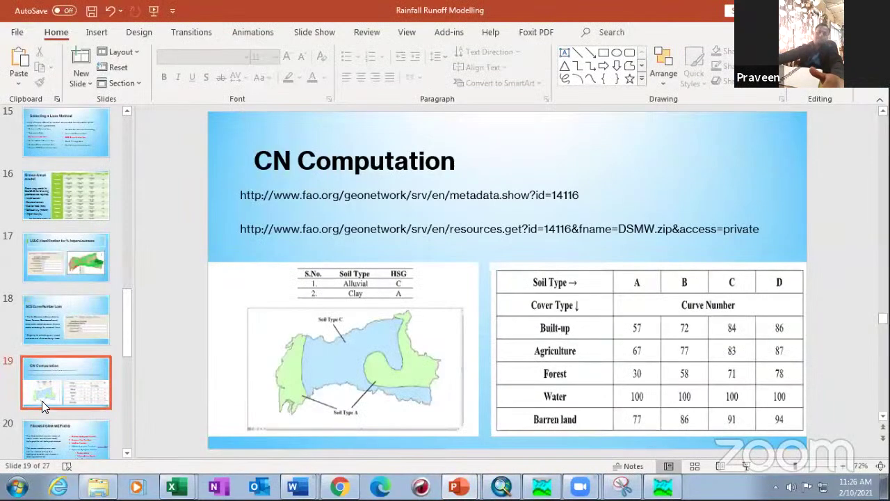
pyautogui.scroll(-2, 42, 401)
pyautogui.click(69, 364)
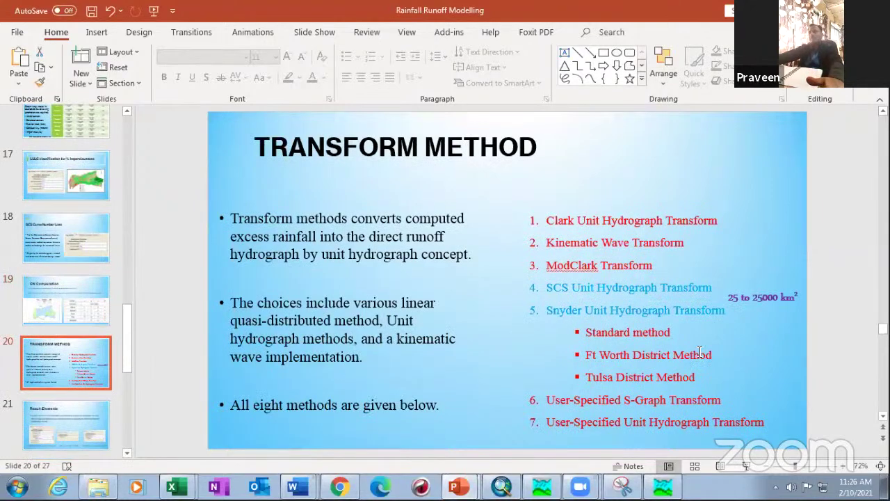
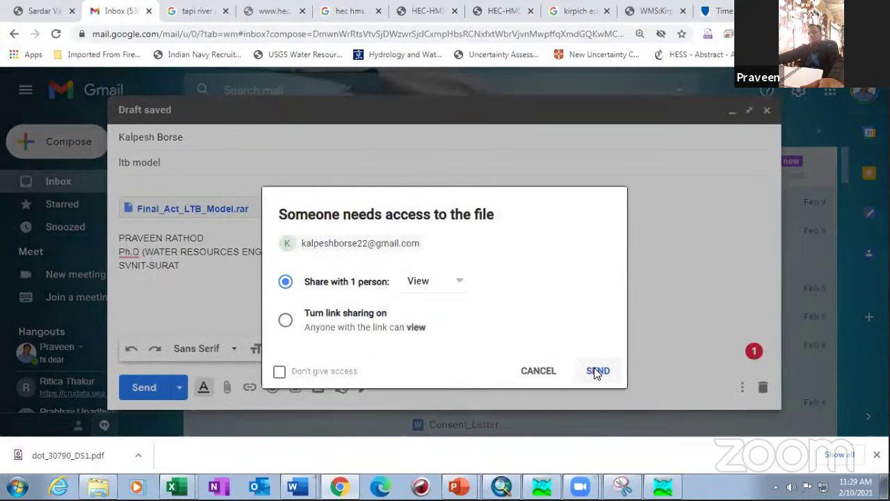
# - Send the message in Gmail, sharing Final_Act_LTB_Model.rar with the recipient with View access
pyautogui.click(595, 373)
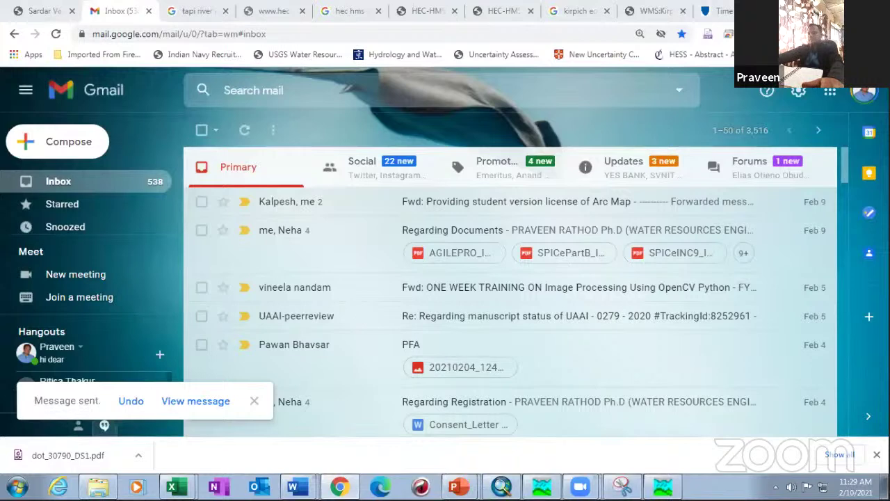
# - Switch to PowerPoint and review the routing method editors on the Reach Elements slide and the Meteorological model and Time series data manager slide
pyautogui.hotkey('alt', 'Tab')
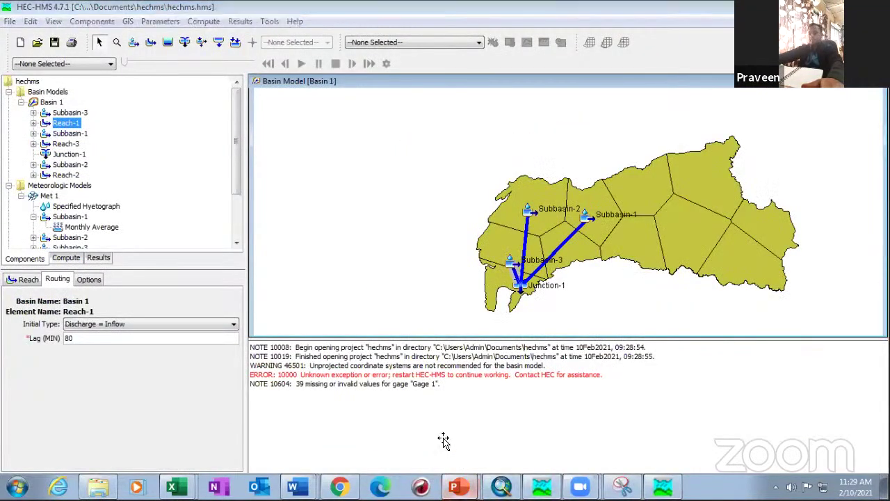
pyautogui.click(550, 437)
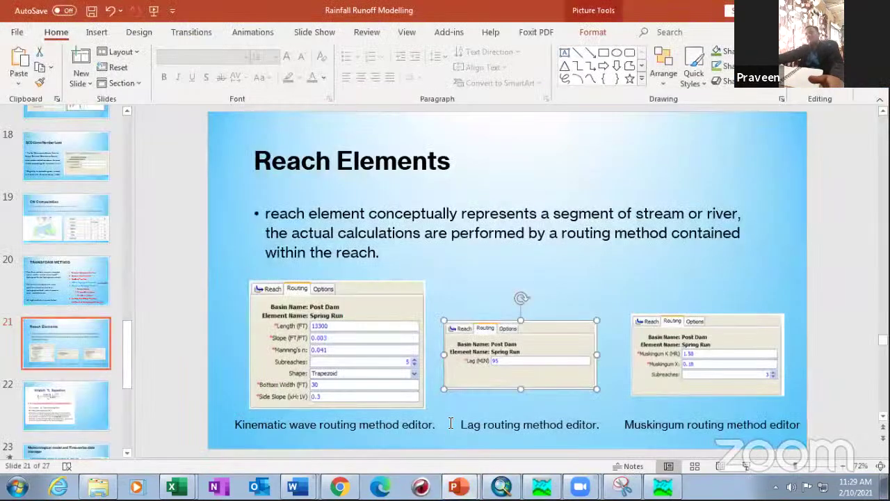
pyautogui.click(501, 425)
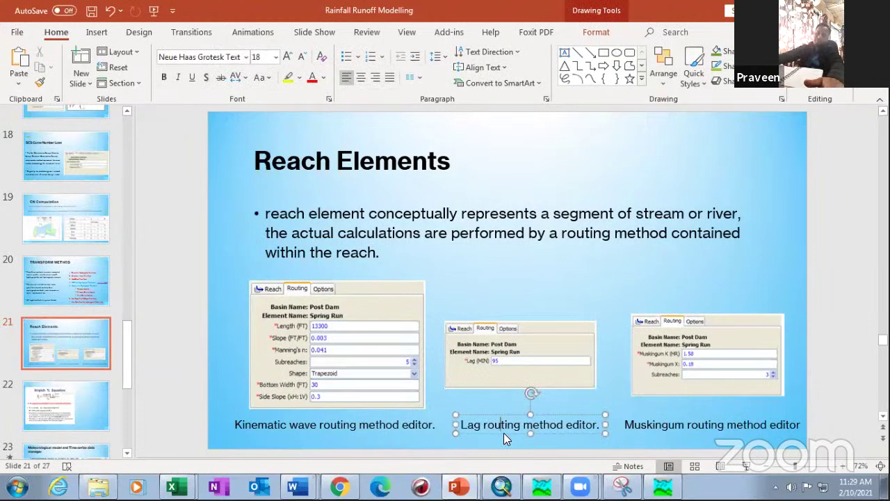
pyautogui.click(489, 435)
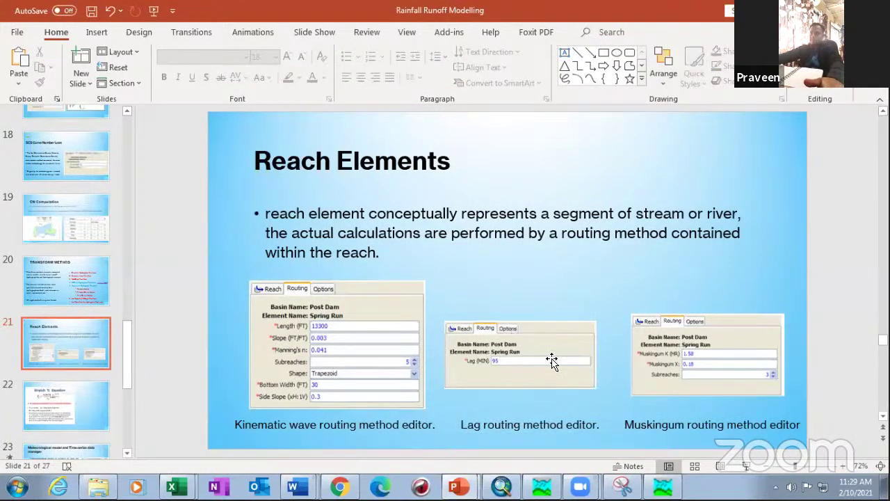
pyautogui.click(498, 422)
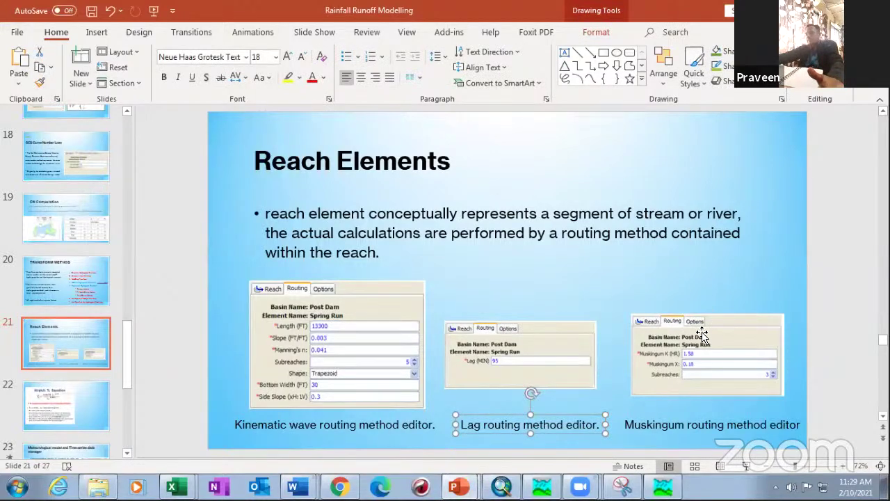
pyautogui.click(525, 444)
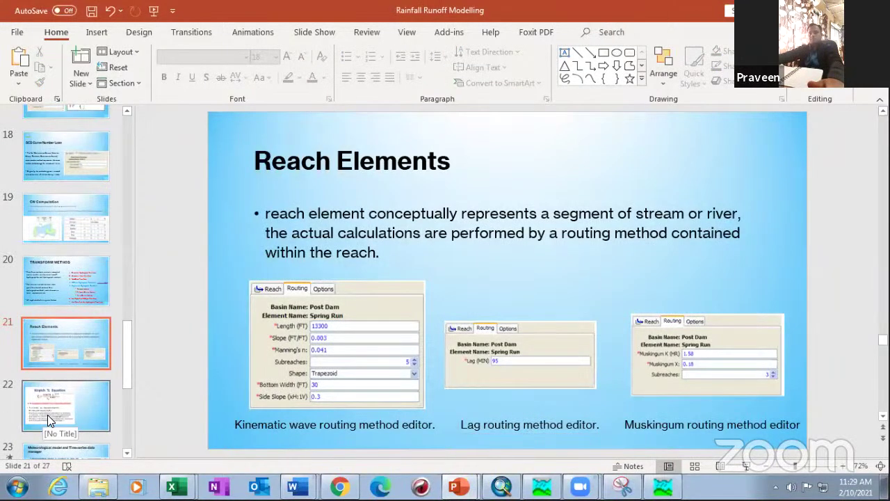
pyautogui.scroll(-2, 48, 415)
pyautogui.click(61, 321)
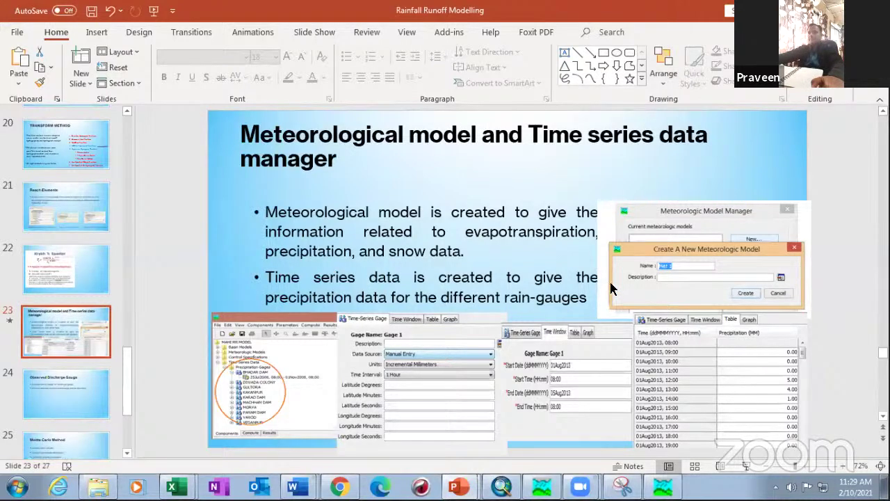
# - Switch back to HEC-HMS and review the downstream element and routing method choices for Reach-1
pyautogui.hotkey('alt', 'Tab')
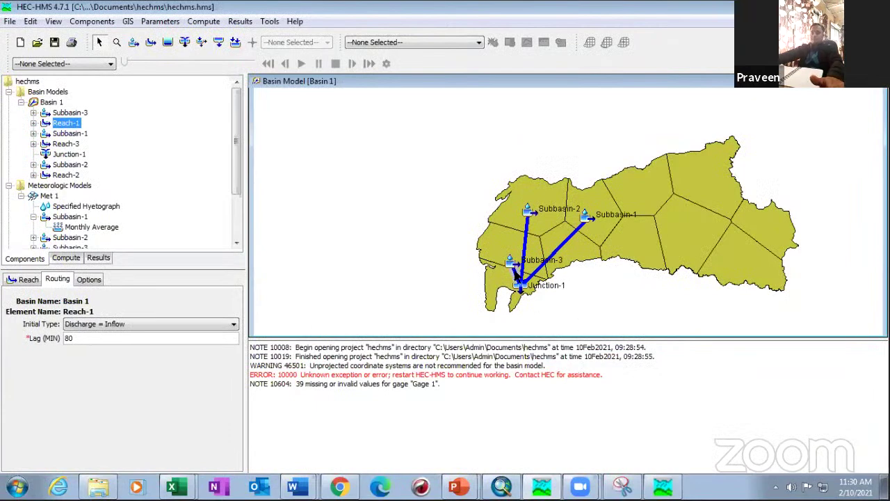
pyautogui.click(18, 280)
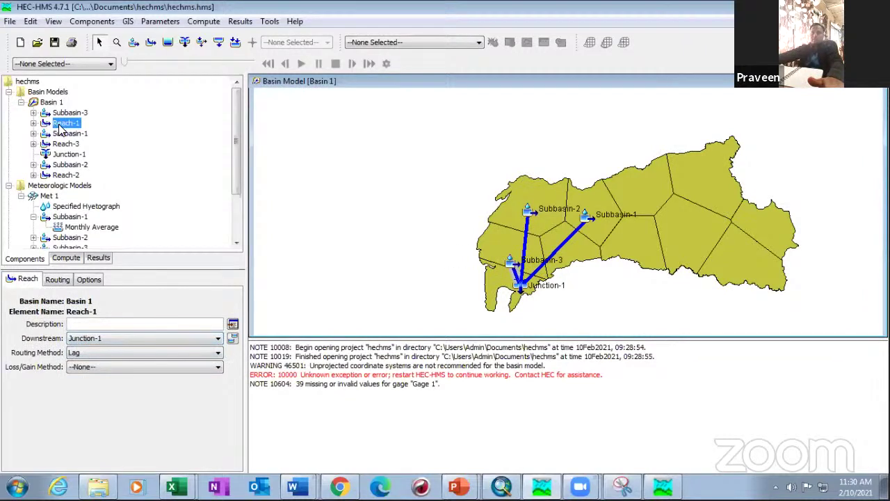
pyautogui.click(99, 338)
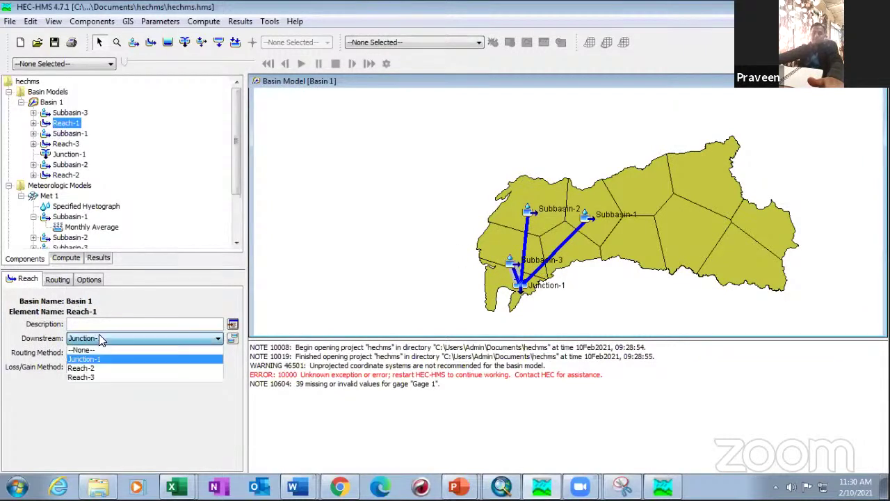
pyautogui.click(98, 338)
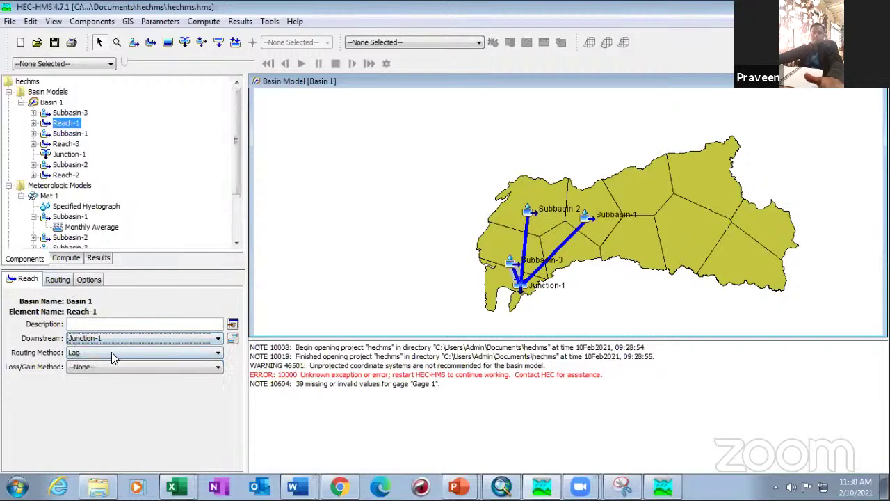
pyautogui.click(111, 352)
pyautogui.click(112, 352)
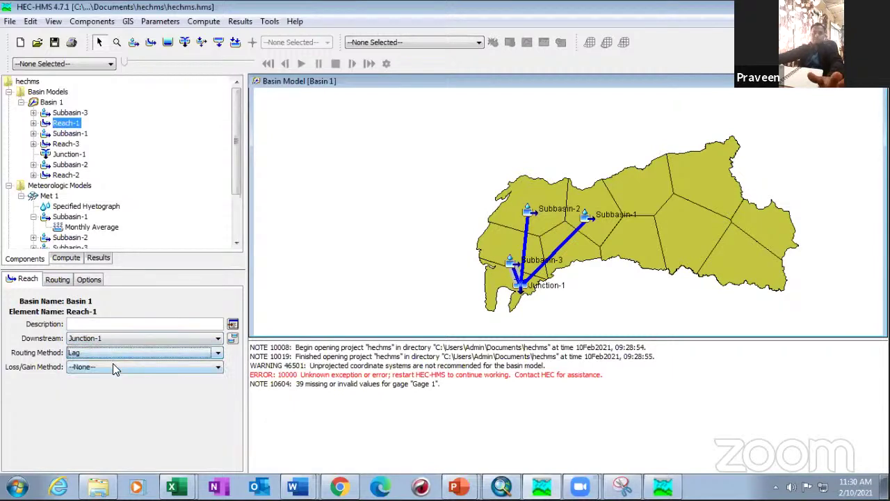
# - Examine Reach-1's initial type options and lag, and check the routing parameters of Reach-2 and Reach-3
pyautogui.click(61, 281)
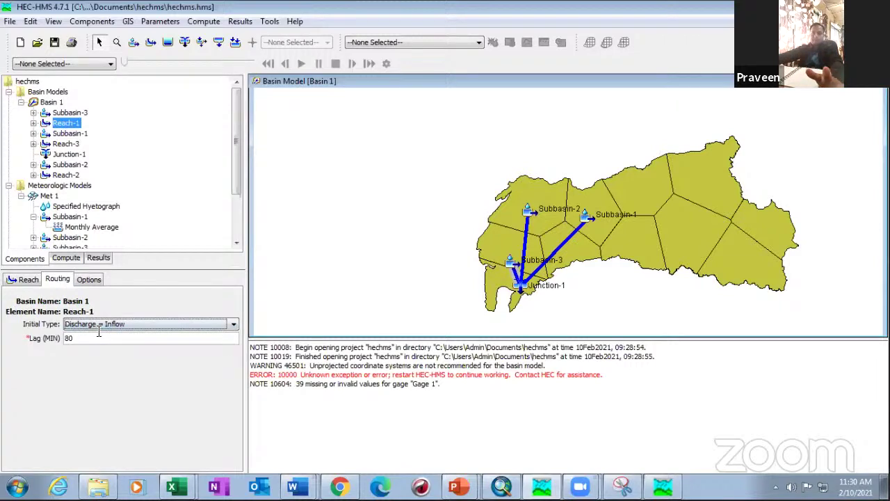
pyautogui.click(130, 323)
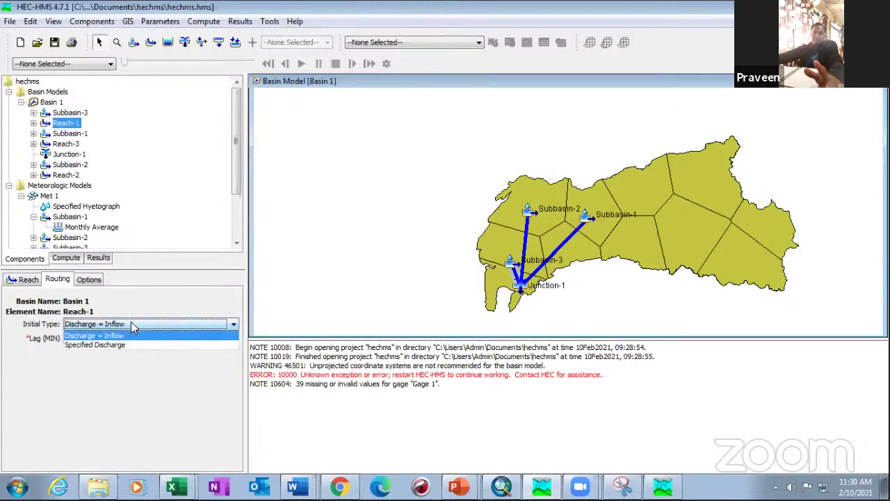
pyautogui.click(130, 323)
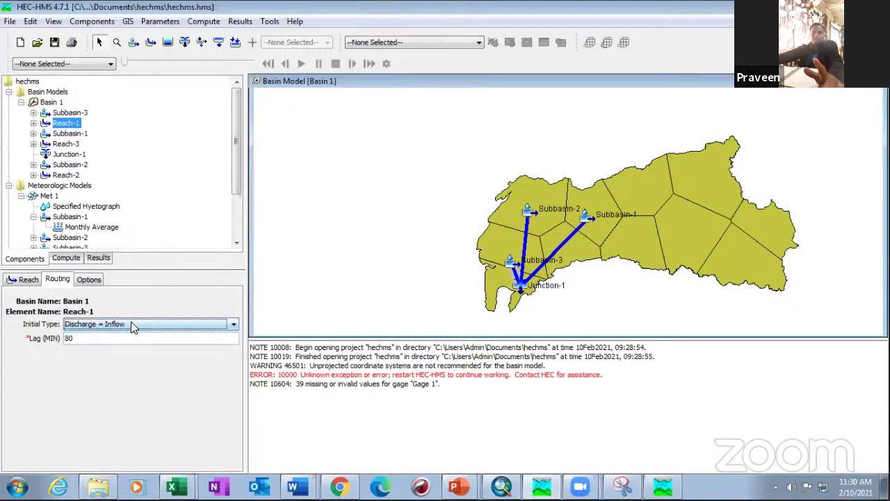
pyautogui.click(87, 339)
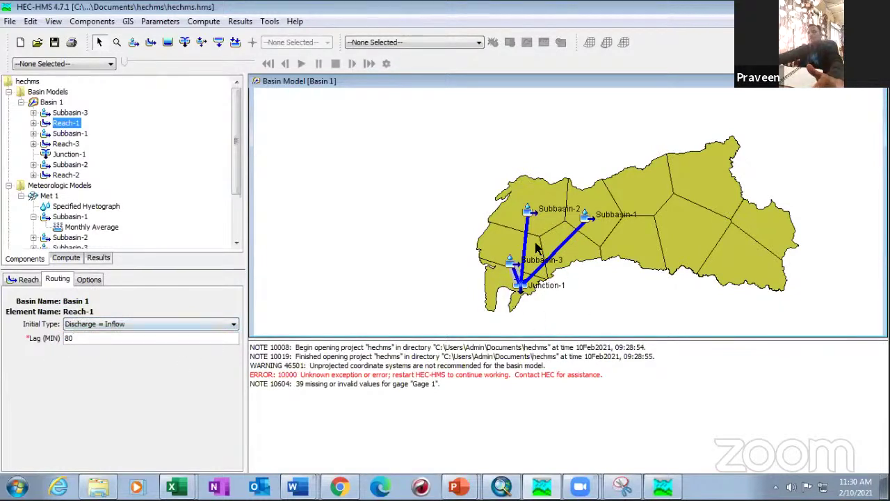
pyautogui.click(526, 240)
pyautogui.click(575, 240)
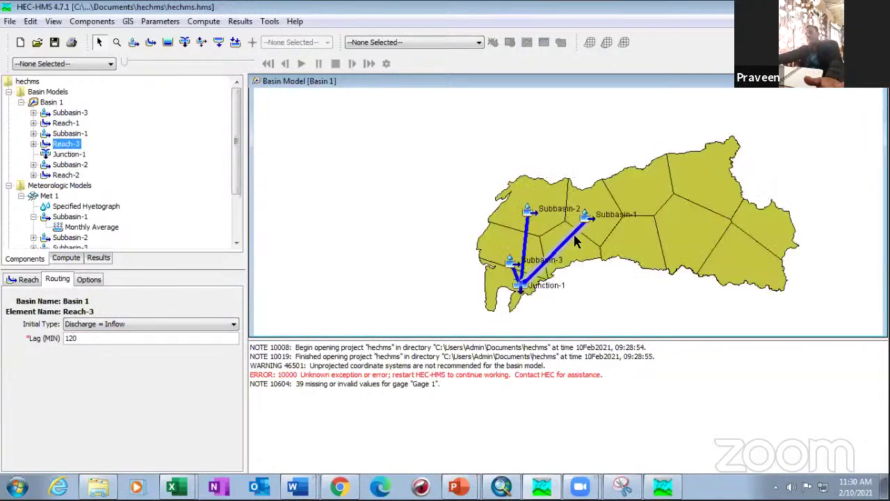
# - Look over the Met 1 meteorologic model and the precipitation gages in the project tree
pyautogui.scroll(-2, 231, 186)
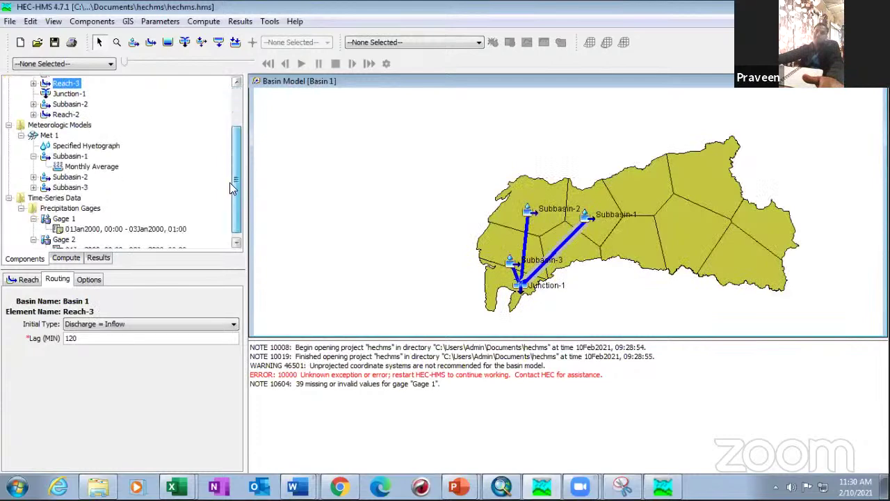
pyautogui.scroll(-1, 231, 188)
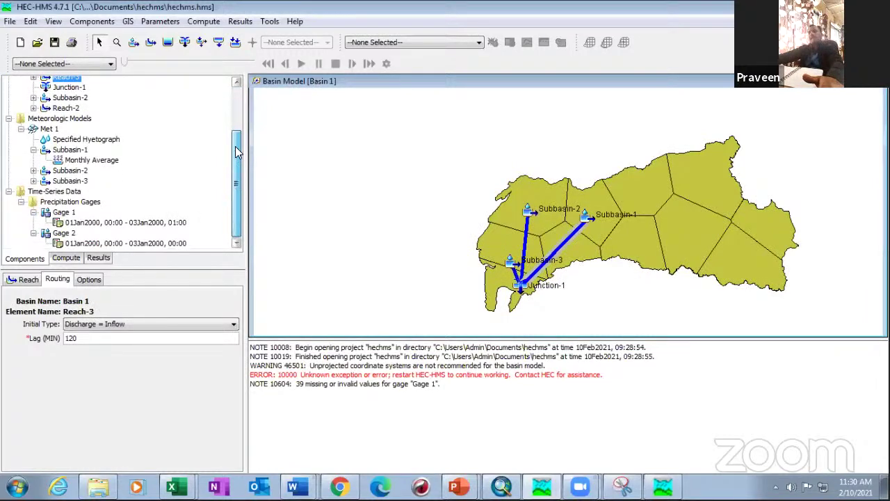
pyautogui.moveTo(235, 146); pyautogui.dragTo(234, 172)
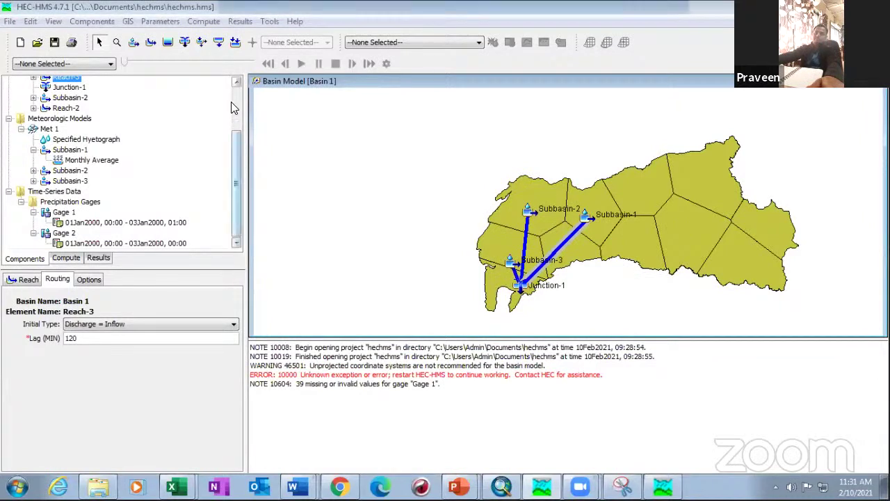
# - Examine Reach-3's initial type options, its loss/gain method choices and its lag routing parameters
pyautogui.moveTo(240, 143); pyautogui.dragTo(231, 99)
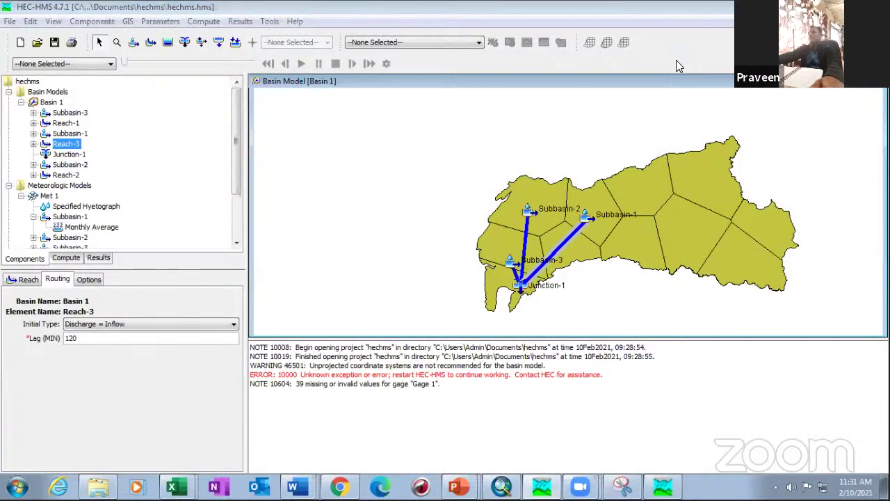
pyautogui.click(142, 321)
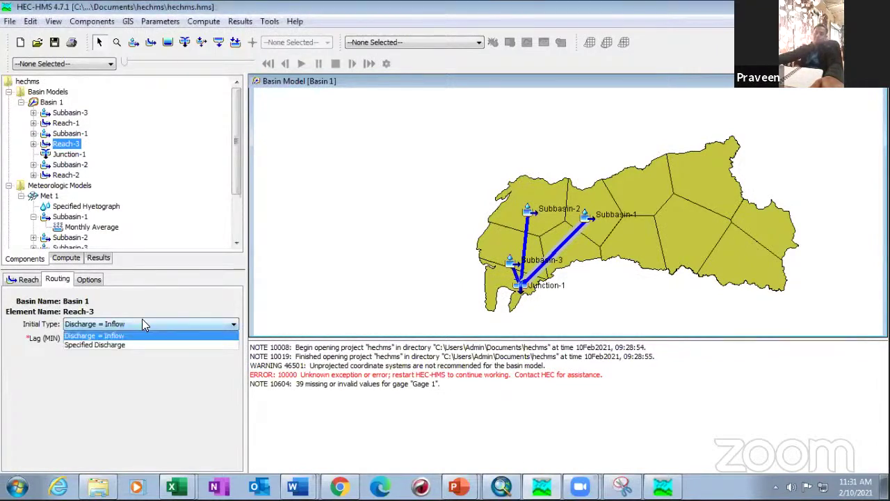
pyautogui.click(142, 322)
pyautogui.click(25, 281)
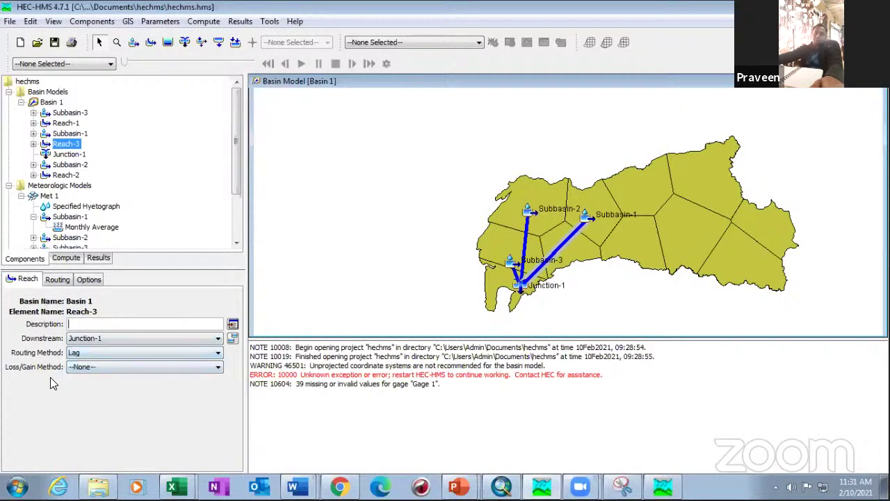
pyautogui.click(85, 369)
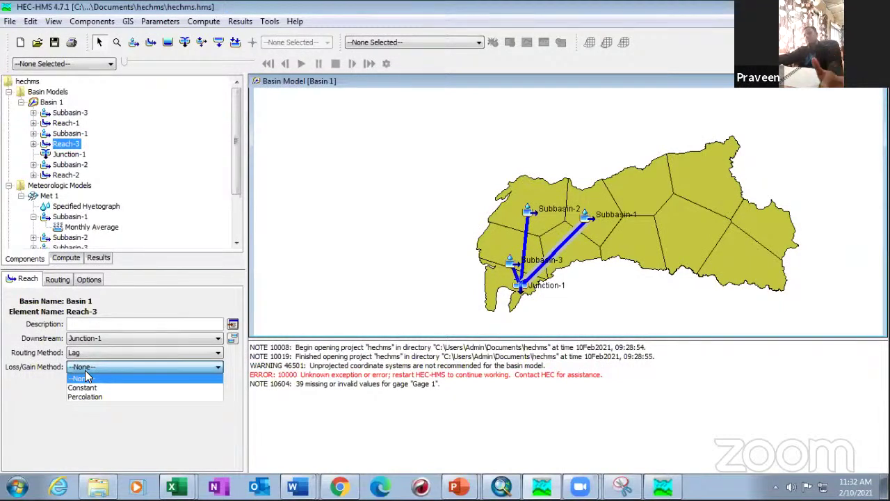
pyautogui.click(86, 377)
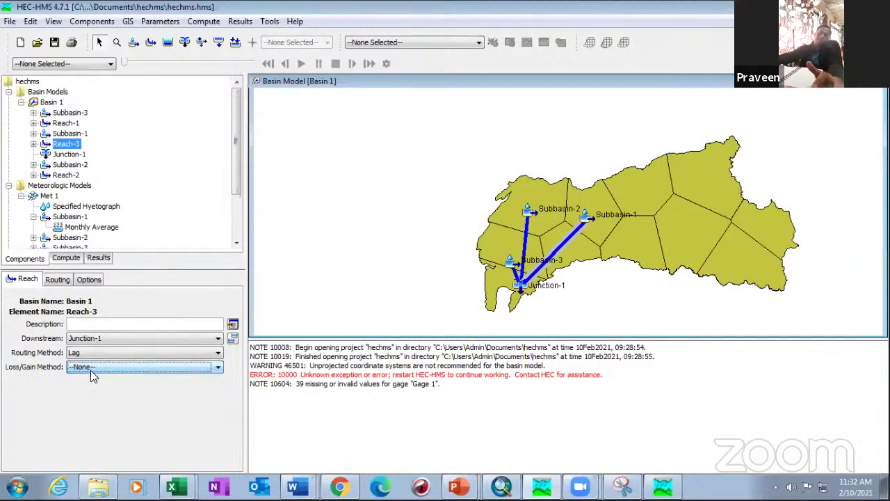
pyautogui.click(87, 369)
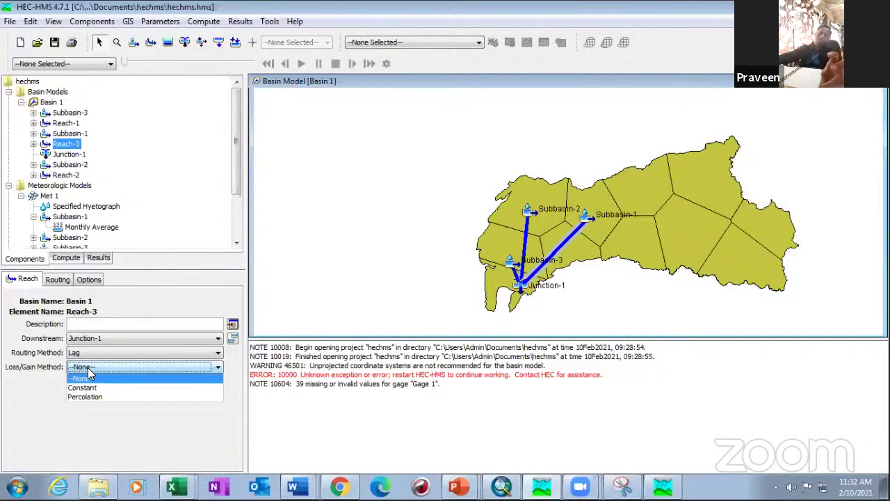
pyautogui.click(88, 378)
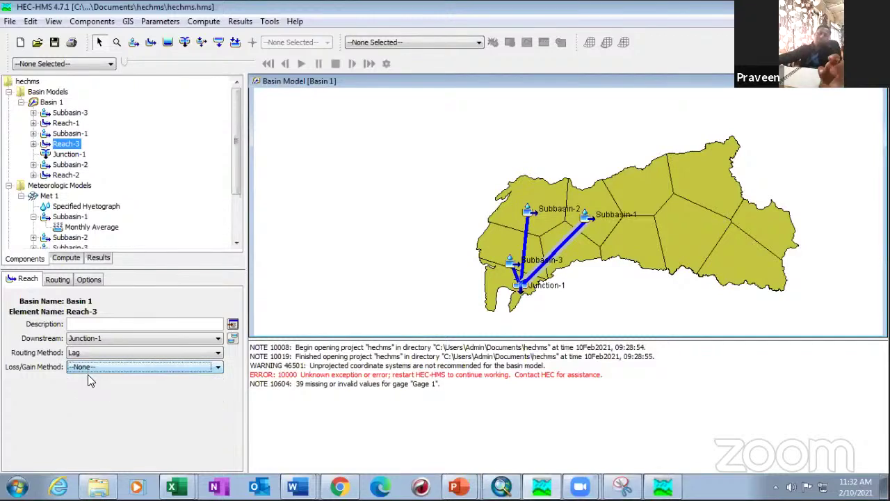
pyautogui.click(58, 279)
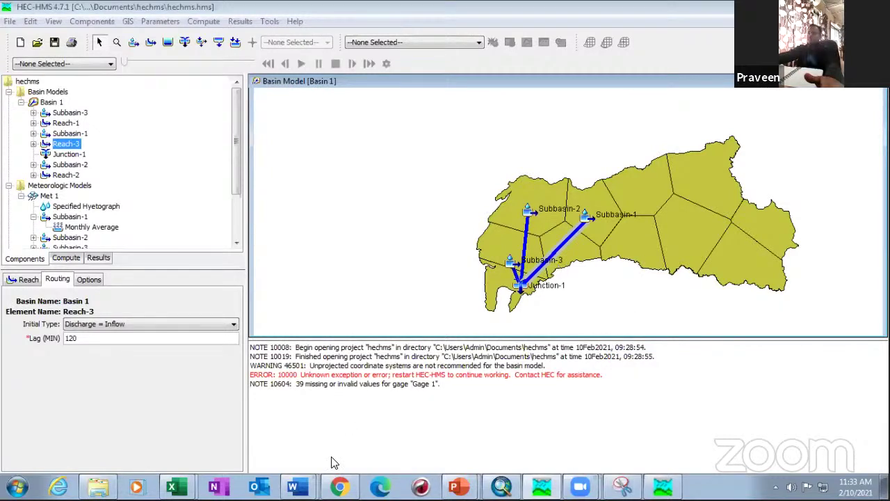
# - Review Subbasin-1's downstream connection, area and method settings, plus its loss and transform parameters
pyautogui.click(339, 487)
pyautogui.click(340, 487)
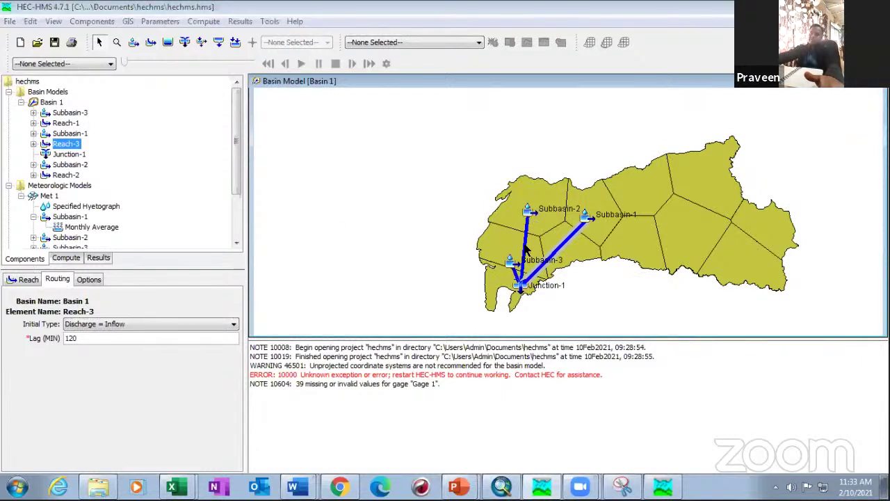
pyautogui.click(589, 218)
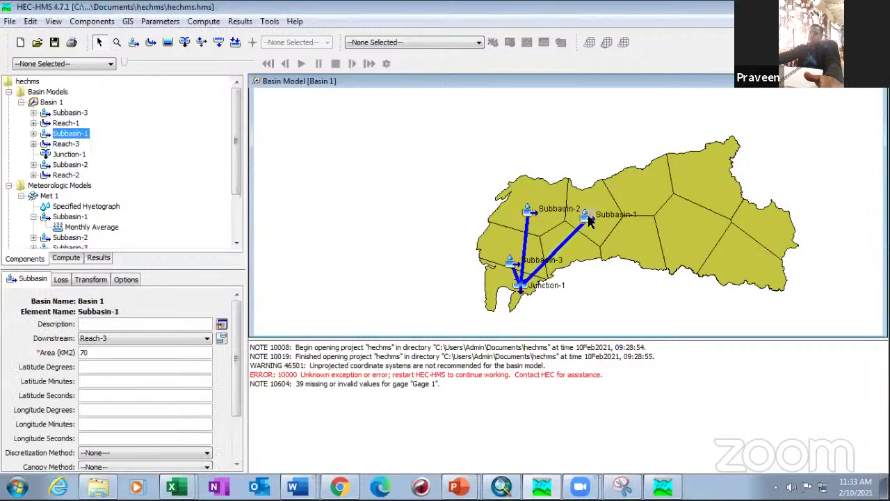
pyautogui.scroll(-3, 38, 382)
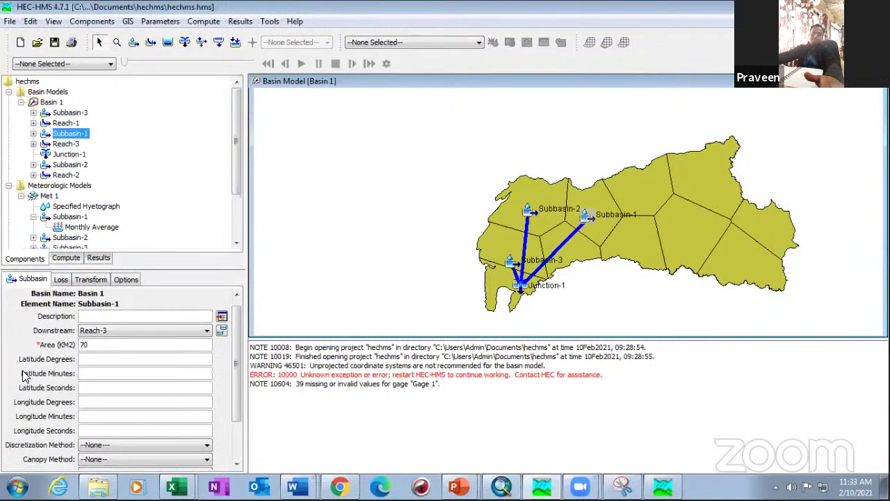
pyautogui.scroll(-1, 36, 394)
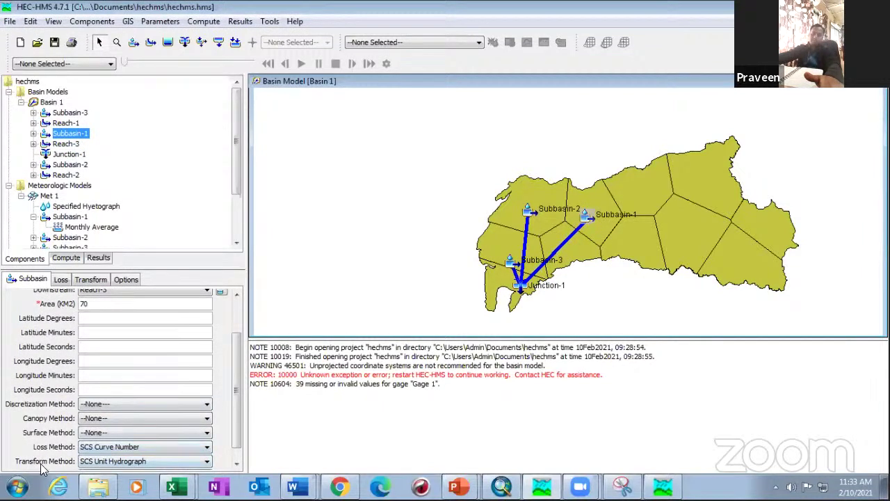
pyautogui.scroll(4, 24, 403)
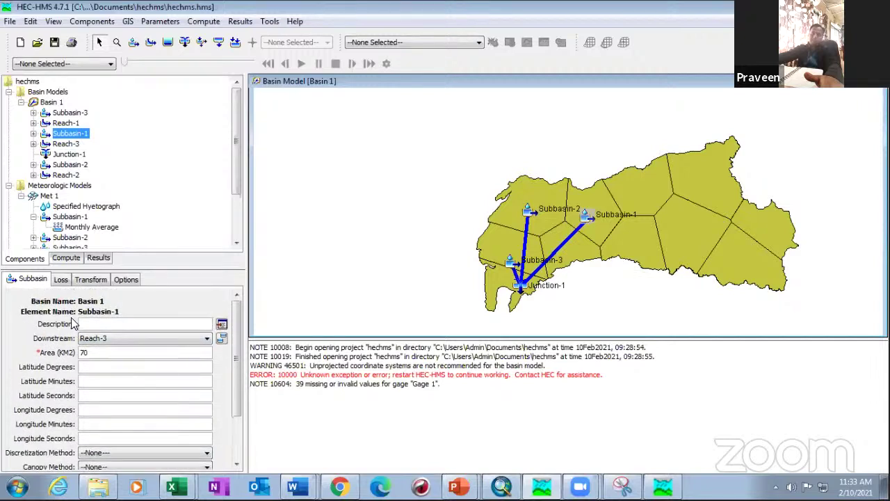
pyautogui.click(62, 280)
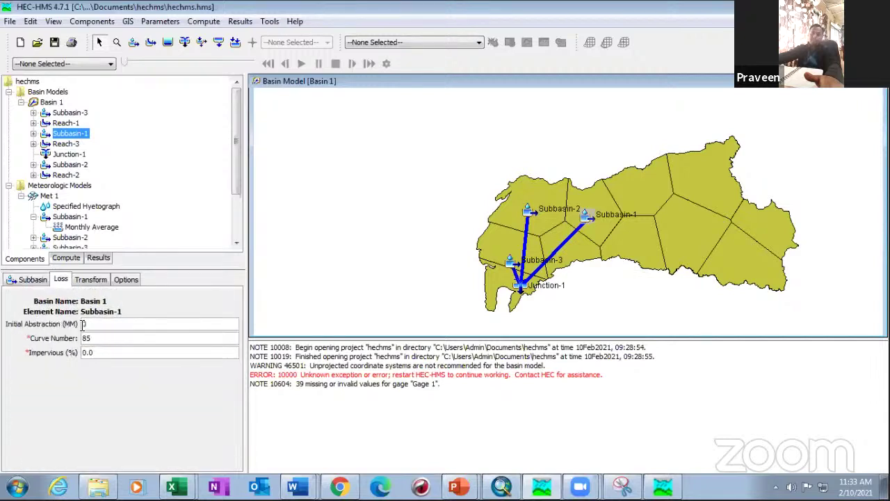
pyautogui.click(89, 280)
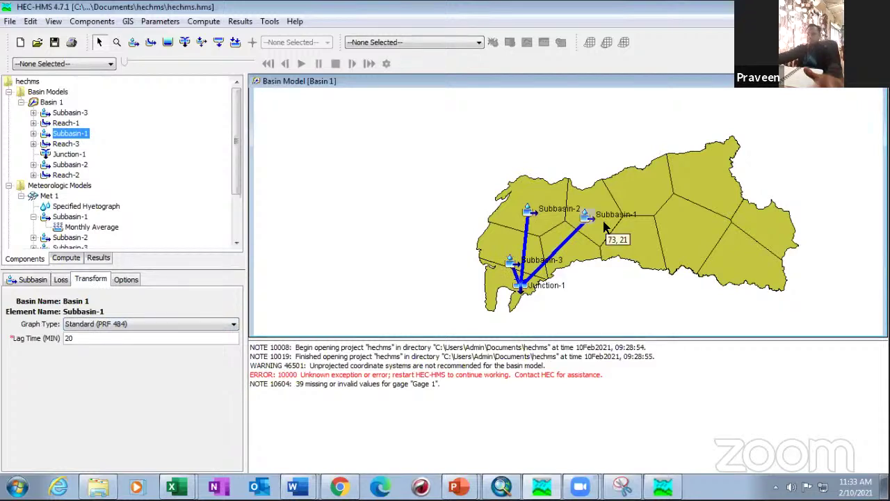
# - Compare the lag routing parameters of Reach-1 and Reach-3 and view the reaches on the basin map
pyautogui.click(577, 229)
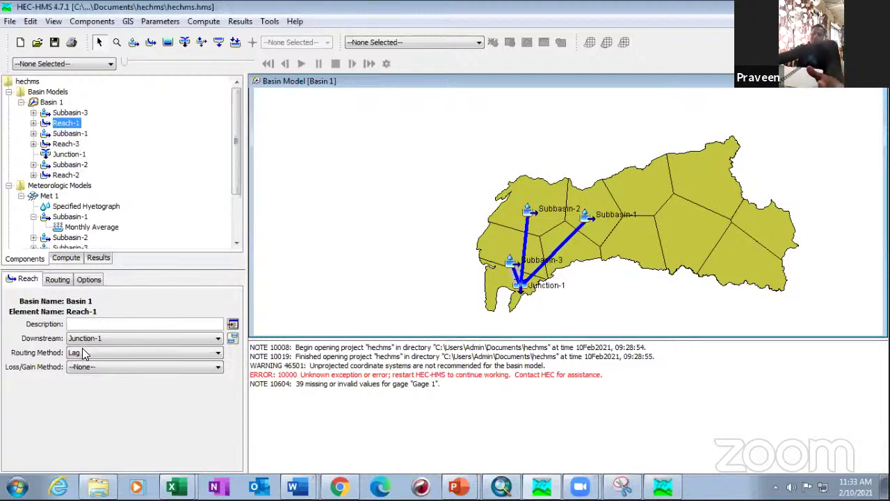
pyautogui.click(56, 279)
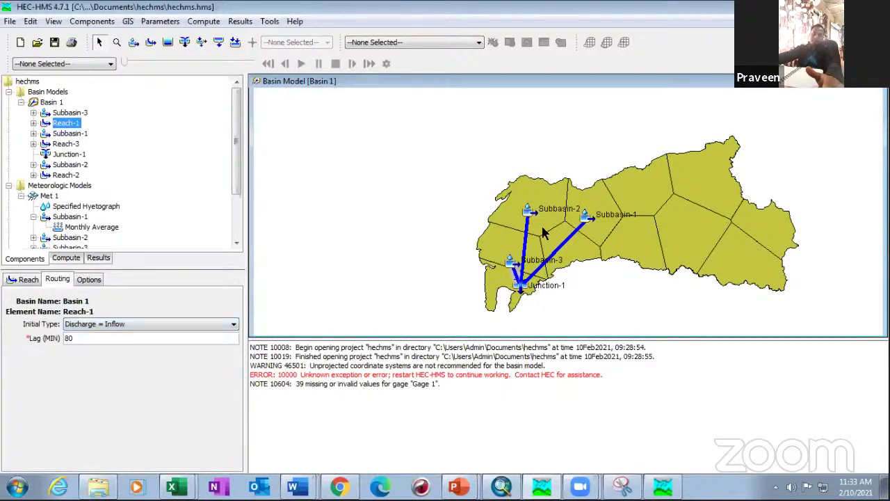
pyautogui.click(572, 237)
pyautogui.click(562, 274)
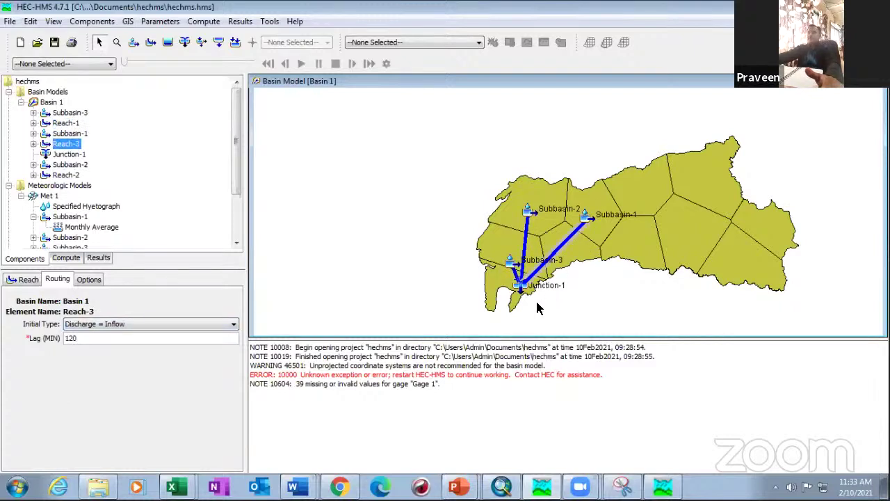
pyautogui.click(406, 292)
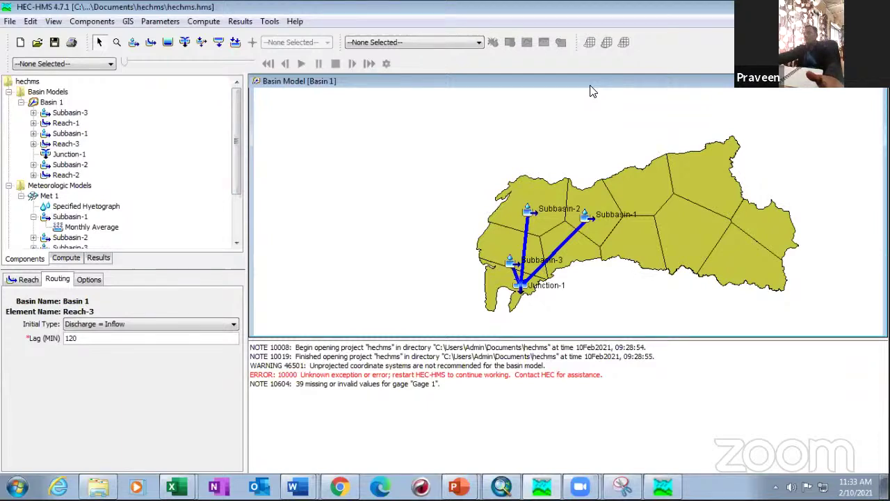
pyautogui.scroll(1, 590, 92)
pyautogui.scroll(-1, 591, 91)
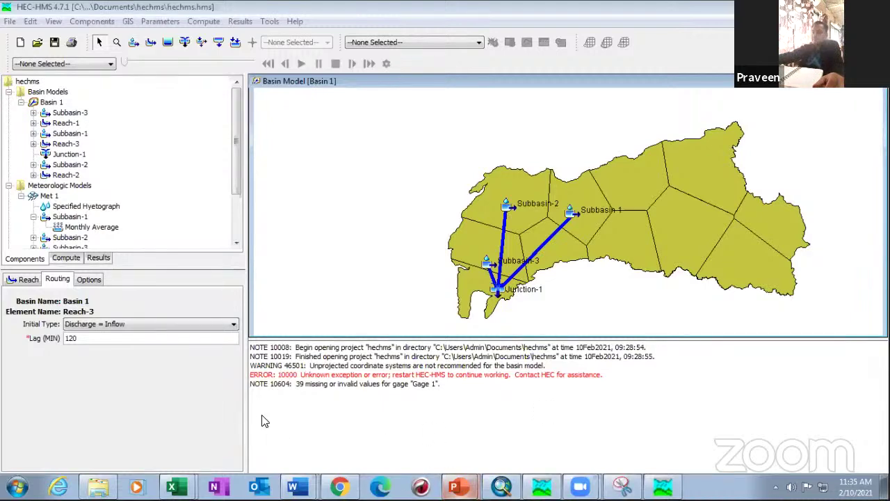
# - Switch to PowerPoint and review the Reach Elements slide, the remaining slides and the Meteorological model and Time series data manager slide
pyautogui.hotkey('alt', 'Tab')
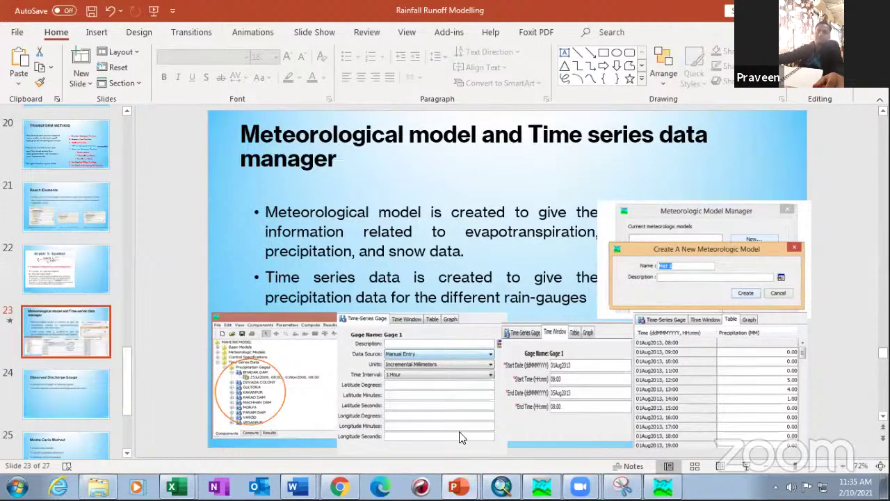
pyautogui.click(50, 216)
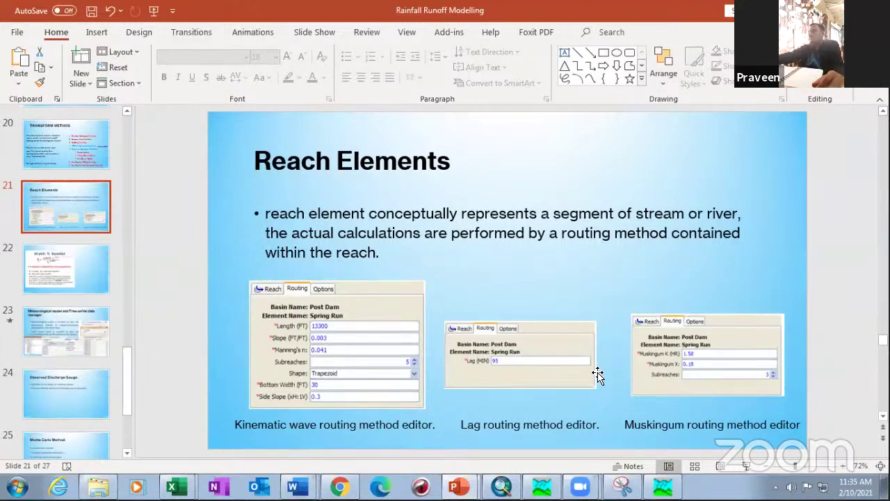
pyautogui.scroll(-6, 601, 369)
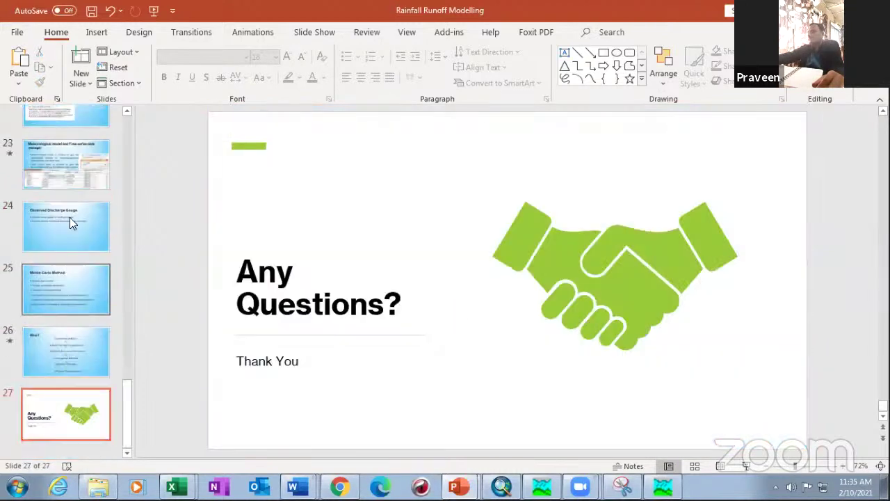
pyautogui.click(67, 235)
pyautogui.scroll(3, 65, 238)
pyautogui.click(78, 299)
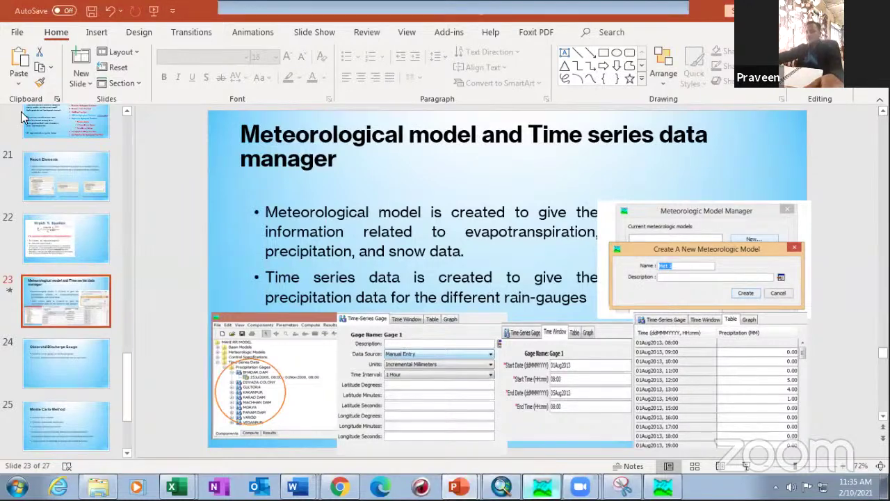
# - Switch back to HEC-HMS, look over the Basin 1 elements, and collapse them to focus on the Meteorologic Models folder
pyautogui.hotkey('alt', 'Tab')
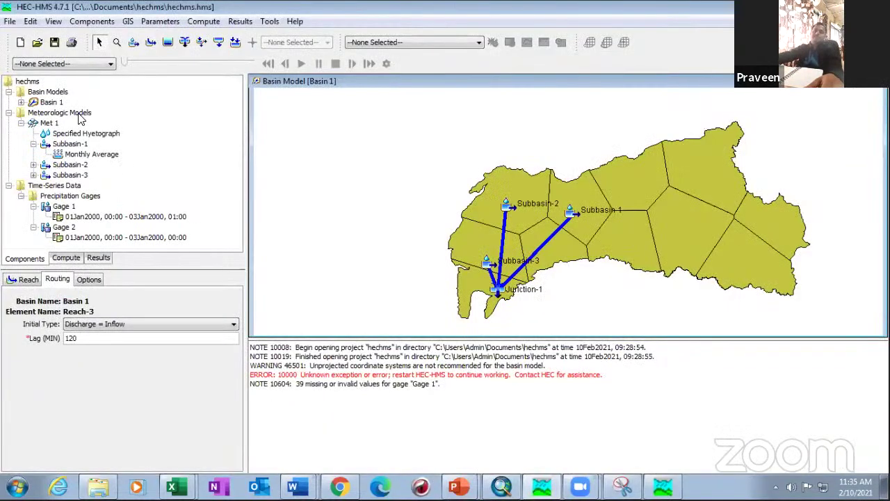
pyautogui.click(21, 102)
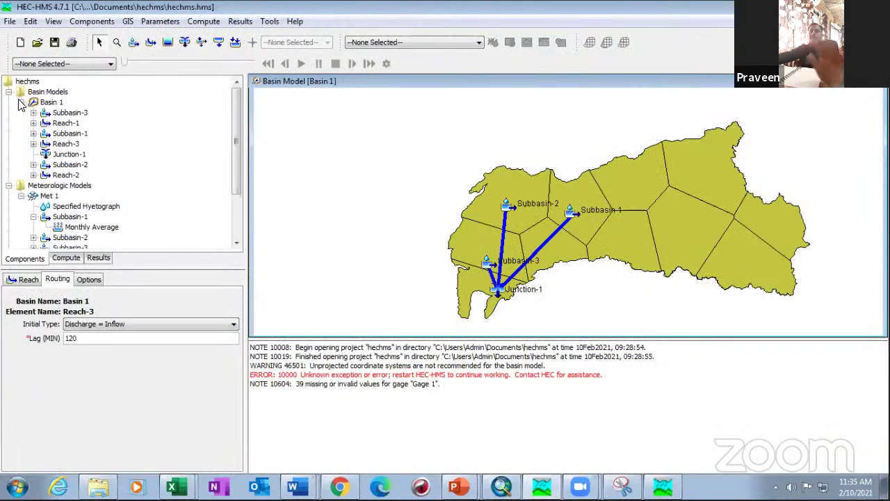
pyautogui.click(20, 102)
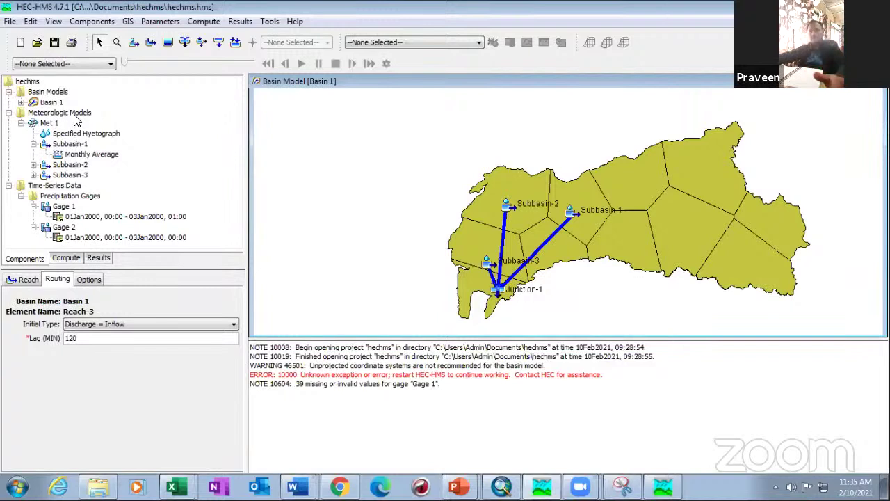
pyautogui.click(75, 115)
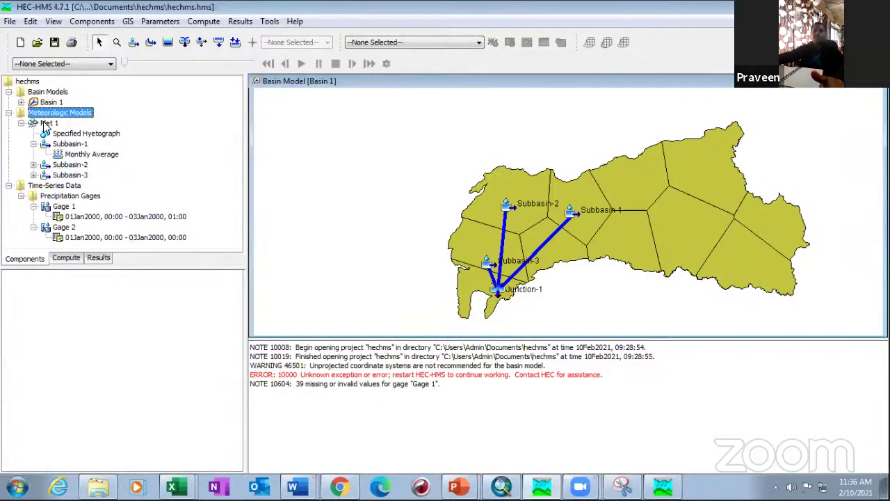
# - View the Meteorologic Model Manager and its form for creating a new meteorologic model, without creating one
pyautogui.click(101, 26)
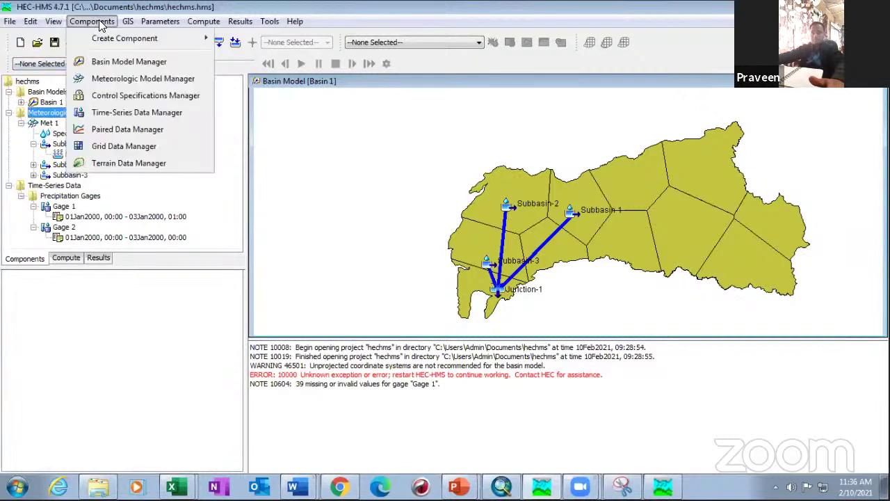
pyautogui.click(155, 81)
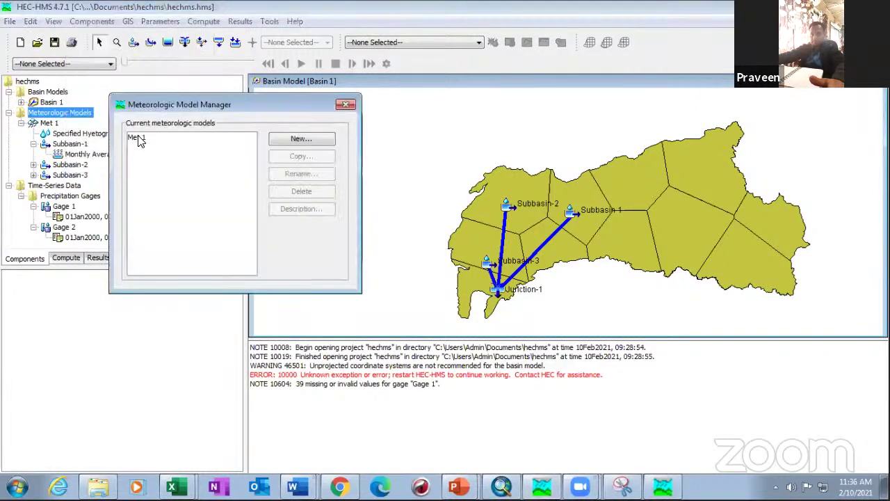
pyautogui.click(311, 140)
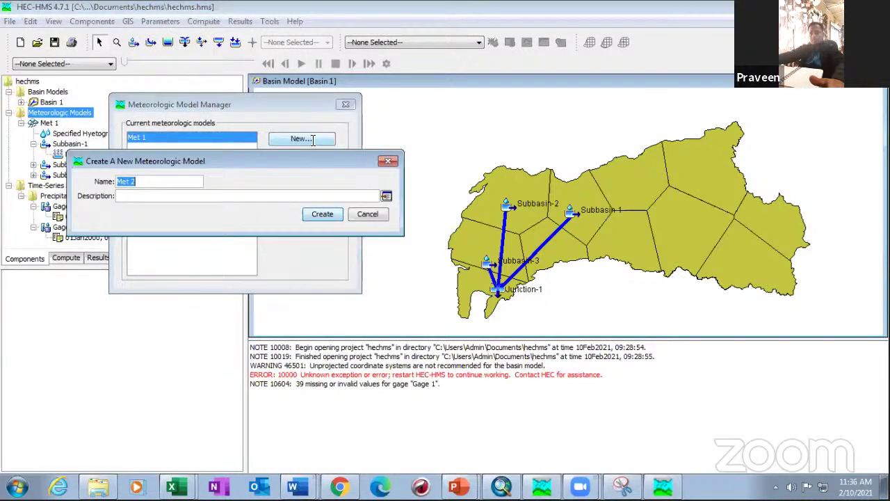
pyautogui.click(143, 181)
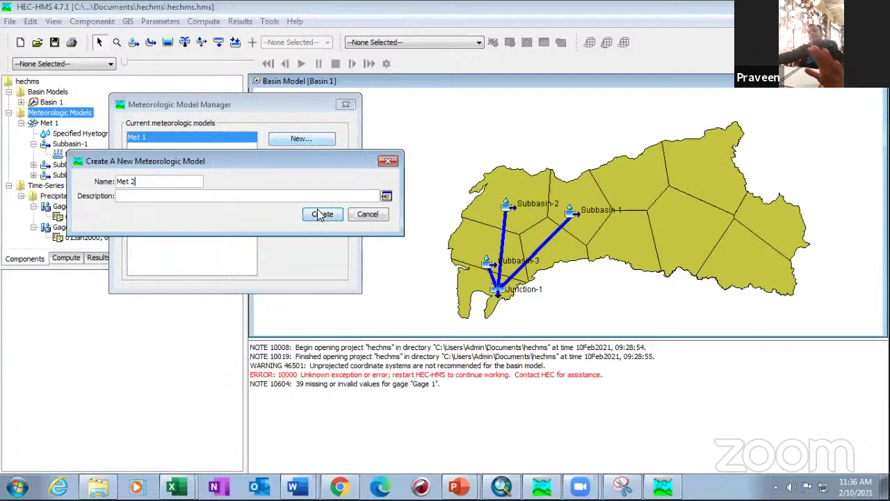
pyautogui.click(370, 215)
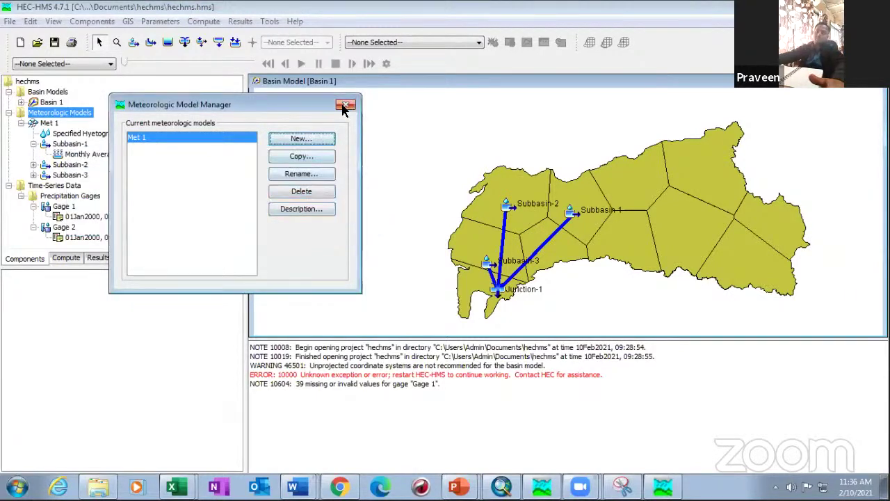
# - Review the Met 1 settings and the gages assigned to each subbasin in its Specified Hyetograph, leaving Met 1 collapsed
pyautogui.click(48, 124)
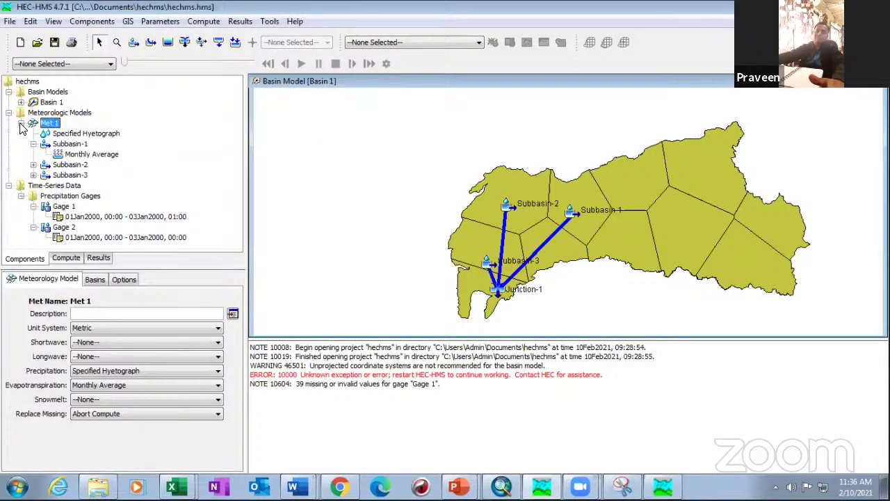
pyautogui.doubleClick(50, 125)
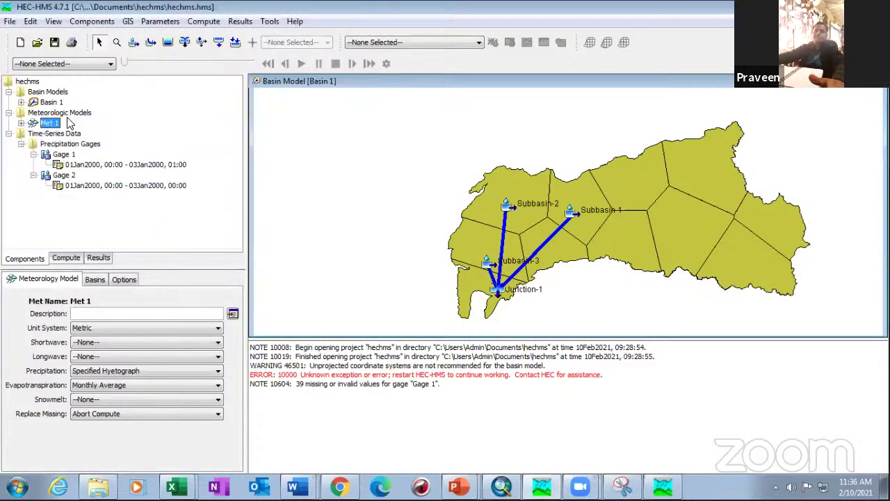
pyautogui.click(21, 123)
pyautogui.click(22, 123)
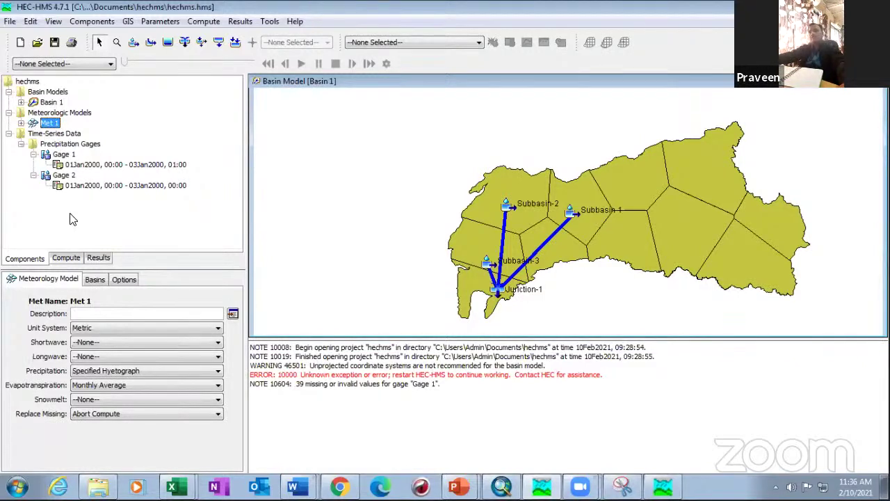
pyautogui.click(21, 123)
pyautogui.click(56, 135)
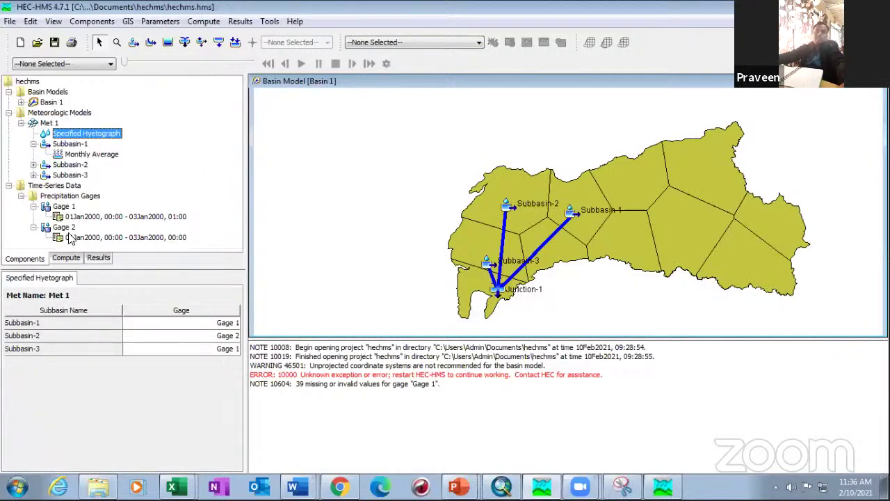
pyautogui.click(20, 122)
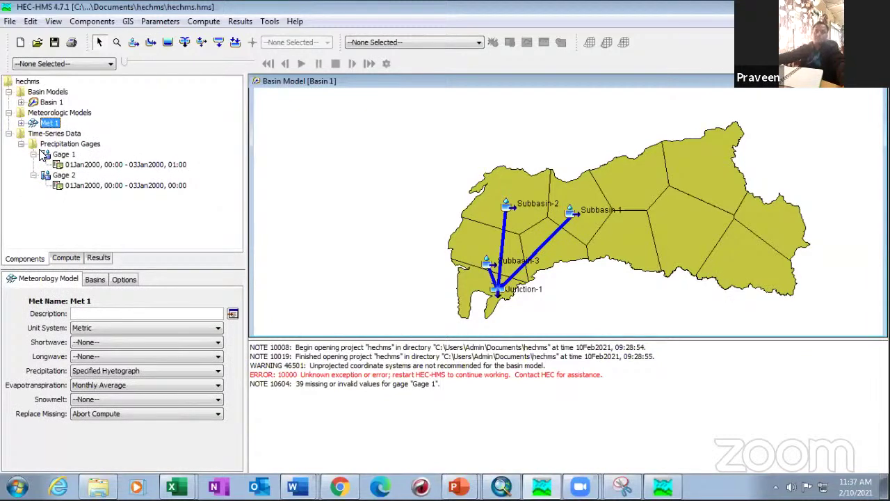
pyautogui.click(55, 132)
pyautogui.hotkey('alt', 'c')
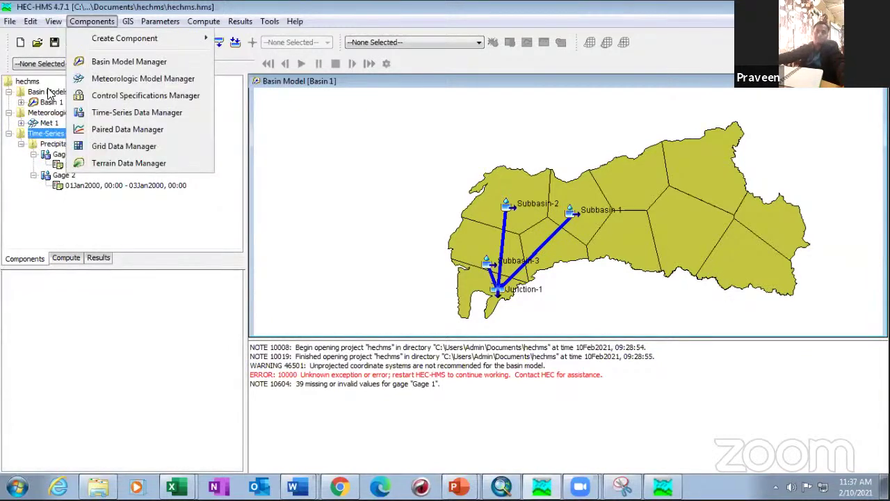
pyautogui.press('Escape')
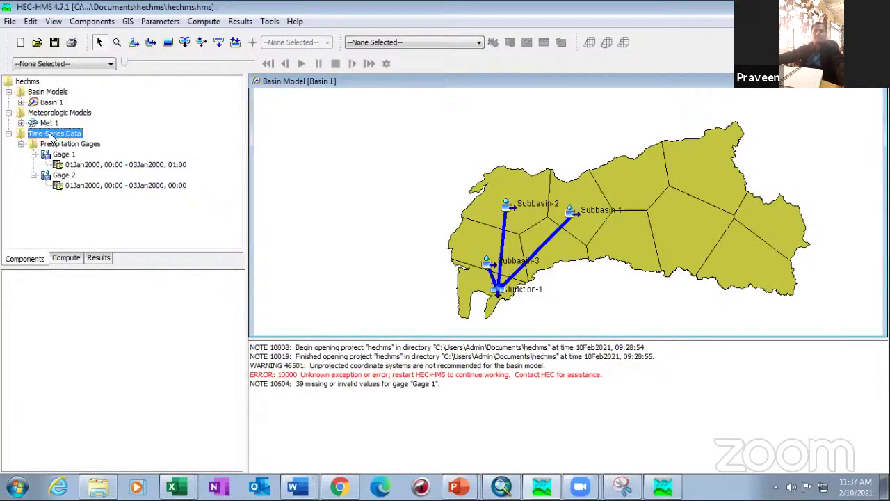
pyautogui.click(91, 21)
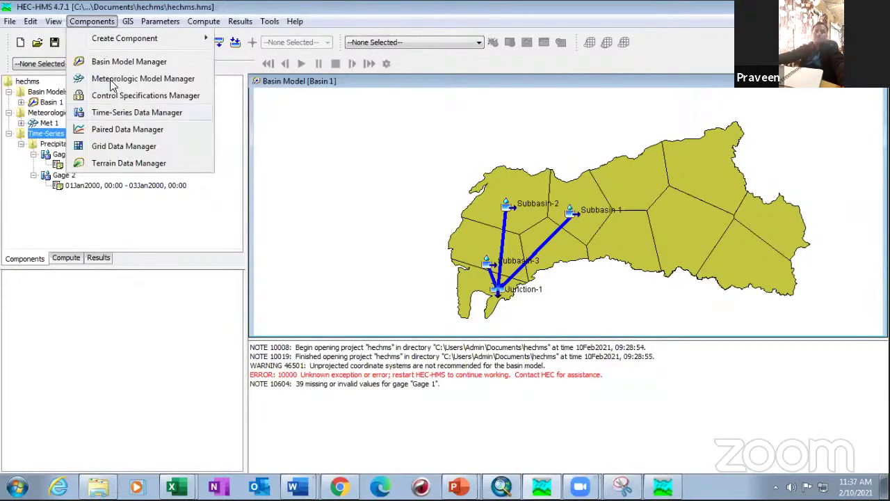
pyautogui.click(147, 113)
pyautogui.click(347, 102)
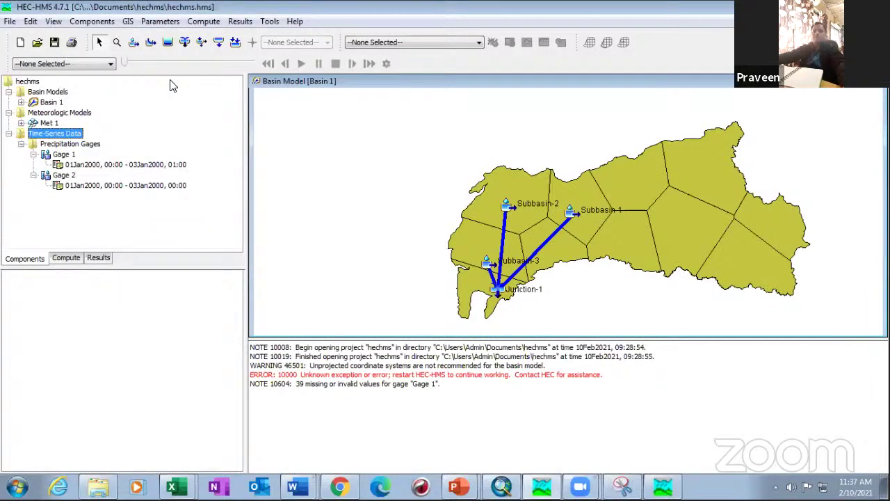
# - Open the Time-Series Data Manager and choose Precipitation Gages as the data type
pyautogui.click(103, 23)
pyautogui.click(104, 112)
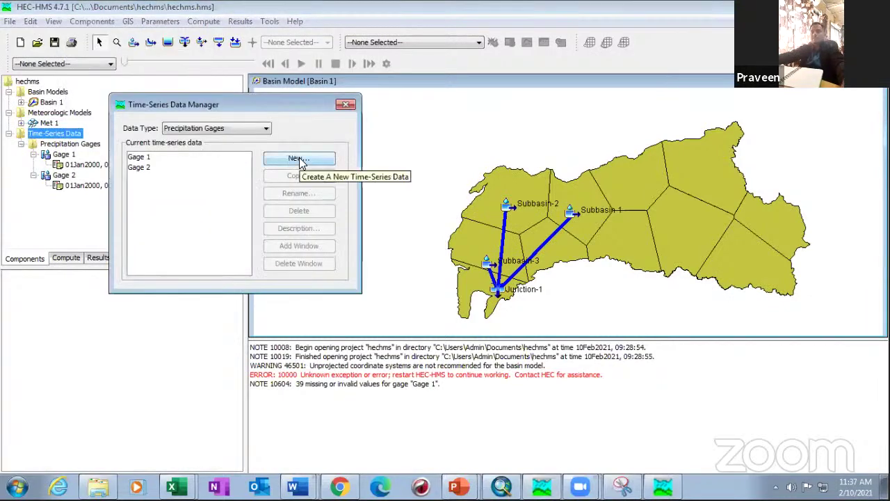
pyautogui.click(221, 128)
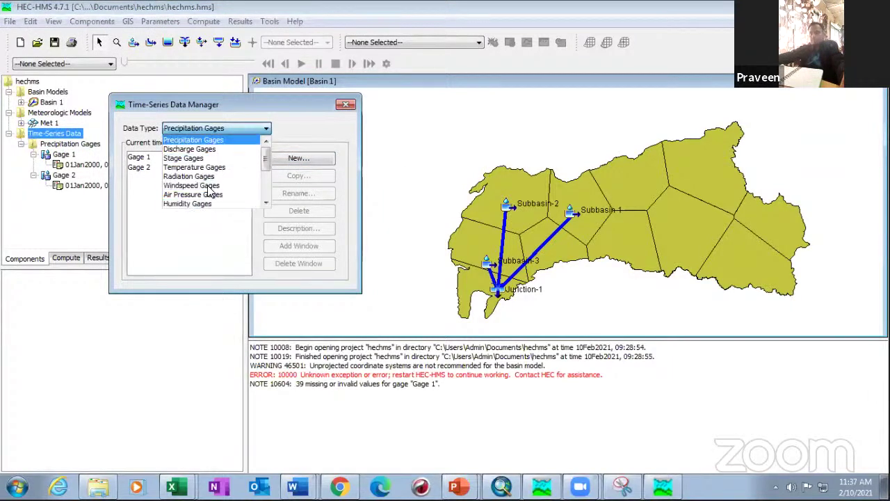
pyautogui.click(207, 141)
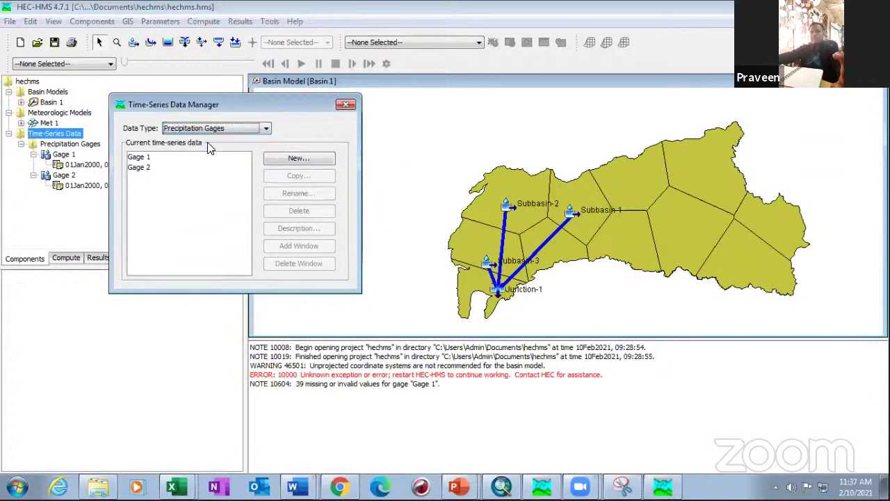
pyautogui.click(294, 158)
pyautogui.click(142, 174)
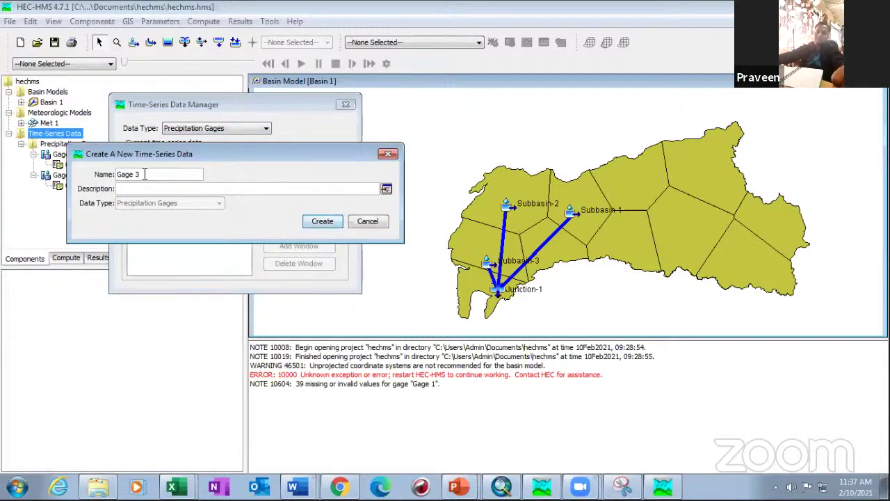
pyautogui.moveTo(141, 174); pyautogui.dragTo(117, 175)
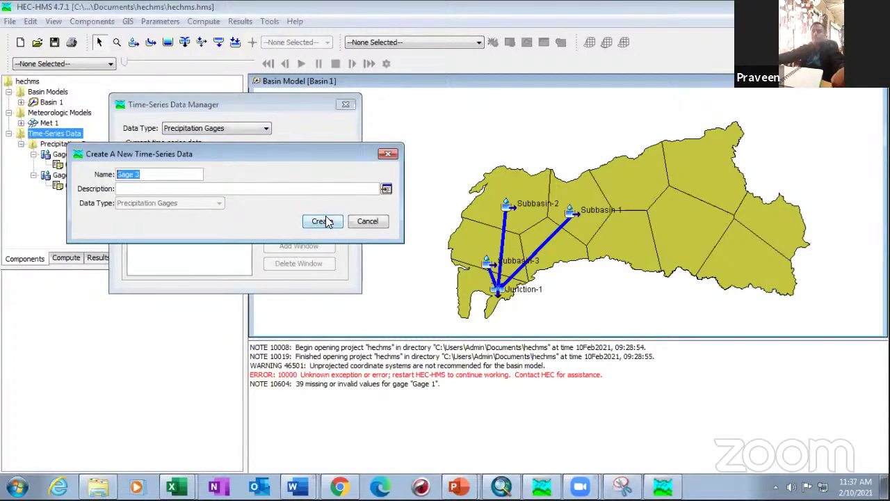
pyautogui.click(386, 223)
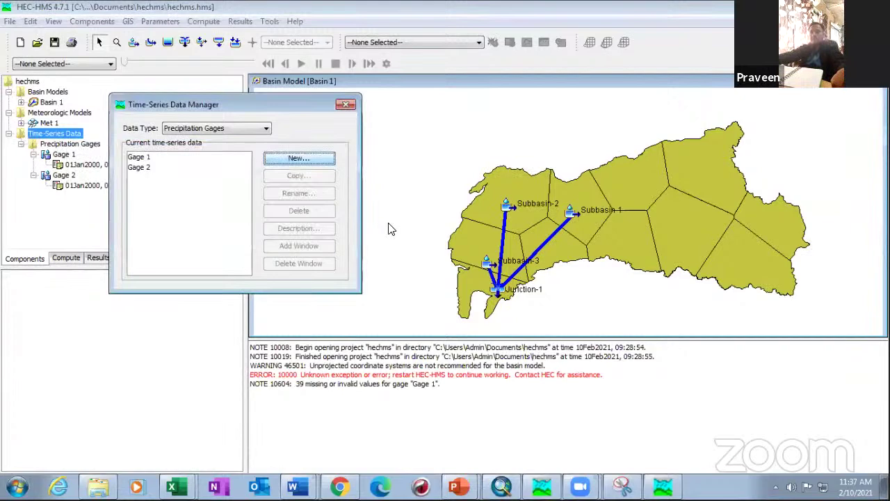
# - Create a new precipitation gage named Gage 3 and close the Time-Series Data Manager
pyautogui.click(142, 158)
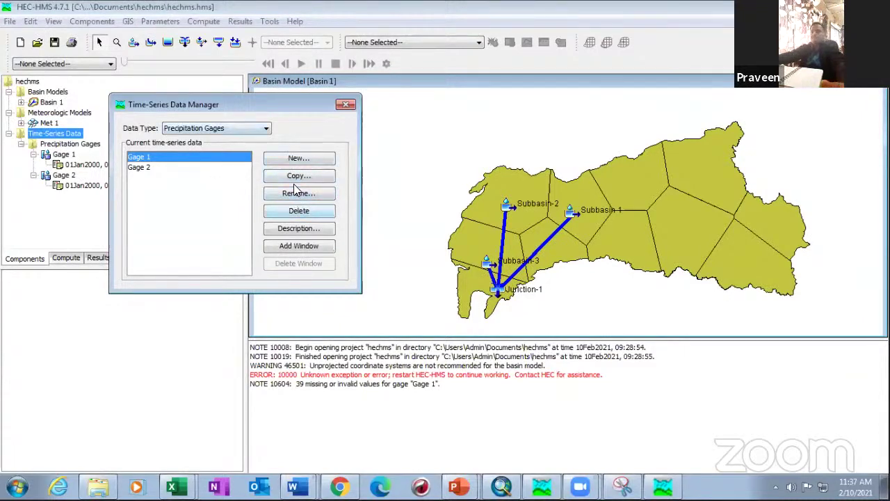
pyautogui.click(298, 158)
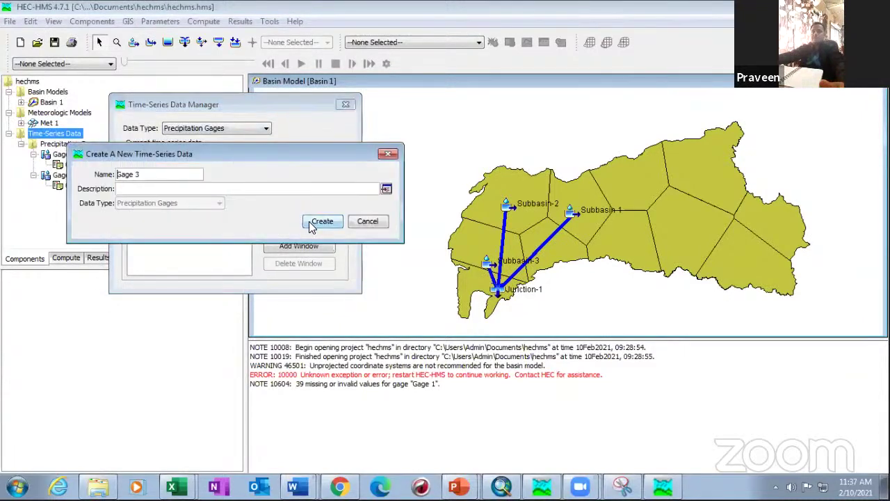
pyautogui.click(318, 221)
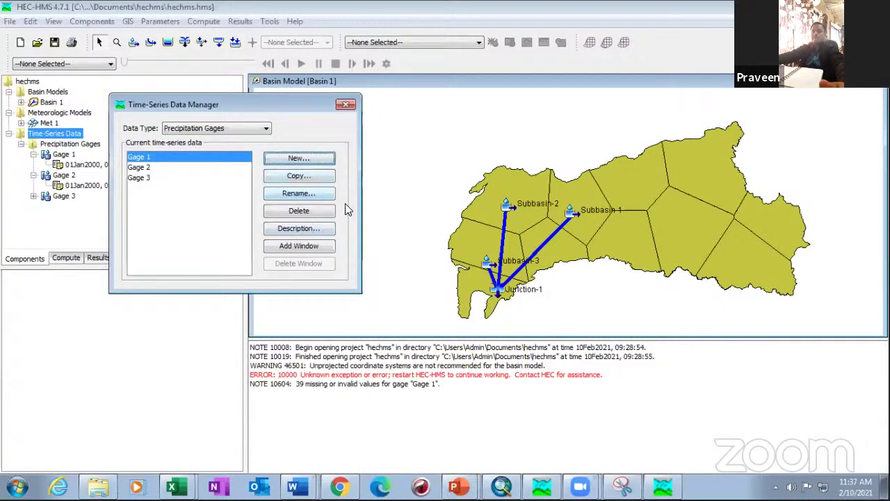
pyautogui.click(341, 110)
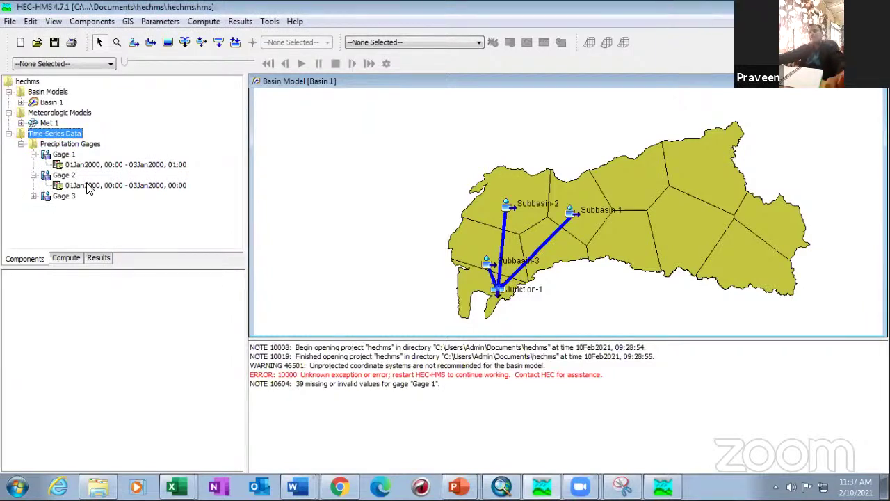
# - Set Gage 1's time interval to 1 Day and choose Incremental Millimeters as its units
pyautogui.click(100, 167)
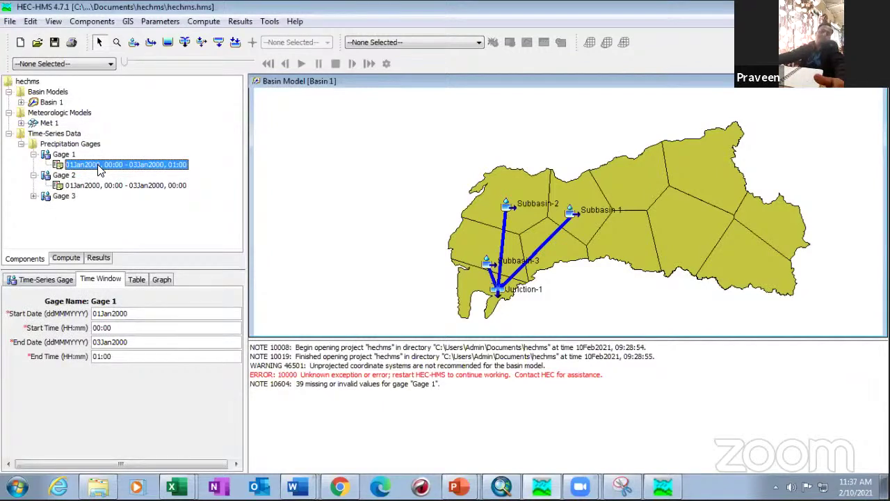
pyautogui.click(66, 155)
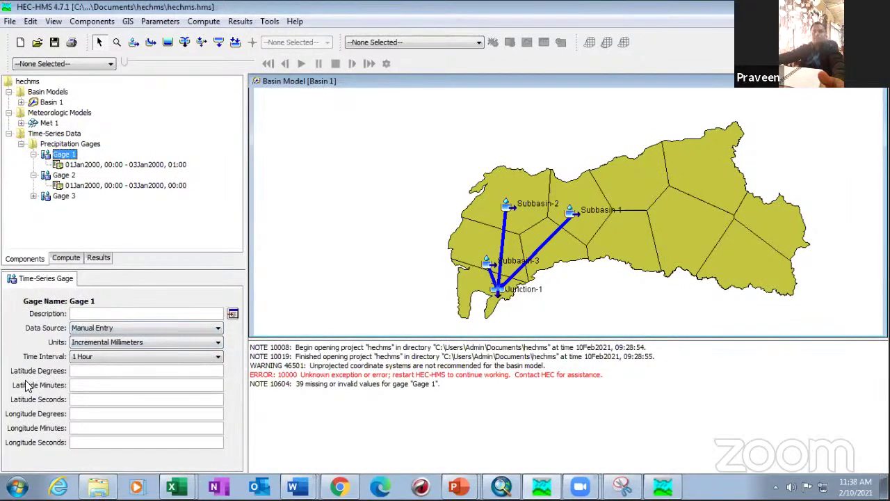
pyautogui.click(110, 356)
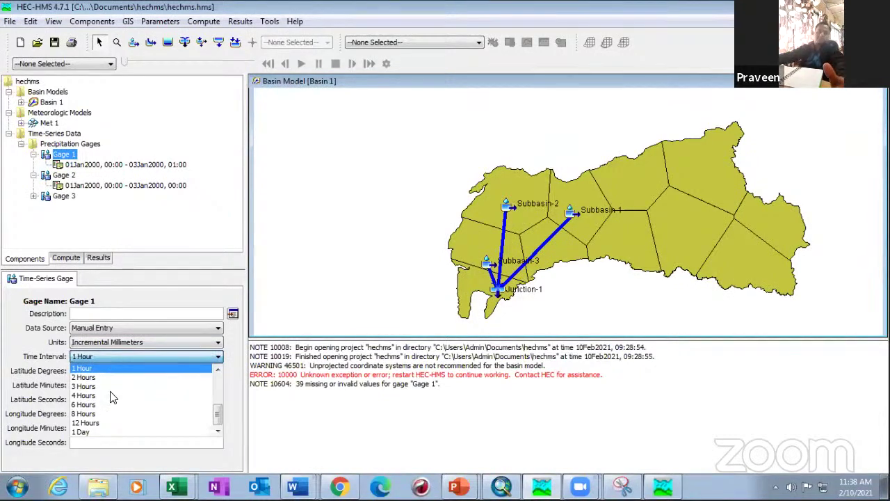
pyautogui.scroll(4, 111, 390)
pyautogui.scroll(-4, 111, 400)
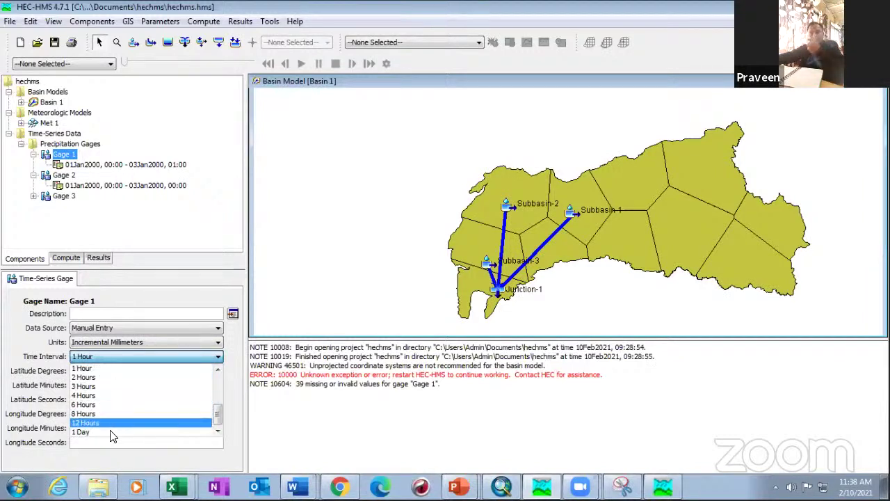
pyautogui.scroll(2, 118, 414)
pyautogui.scroll(3, 118, 416)
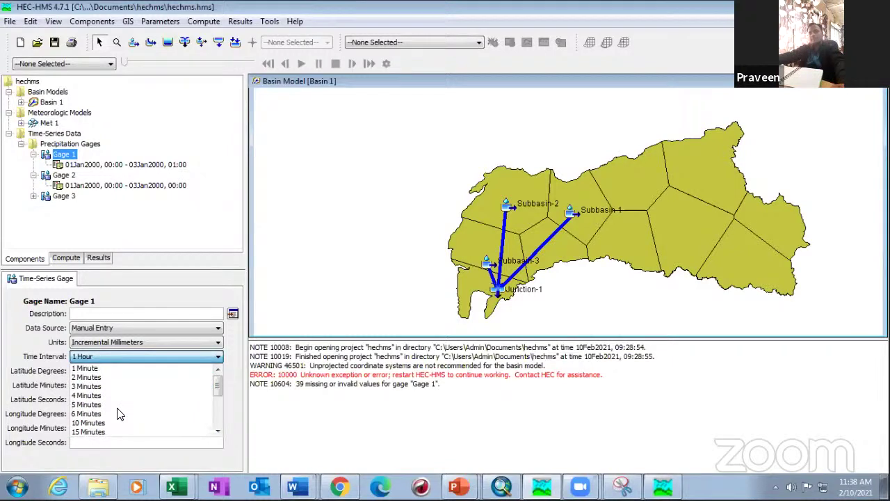
pyautogui.scroll(-2, 124, 404)
pyautogui.scroll(-3, 114, 414)
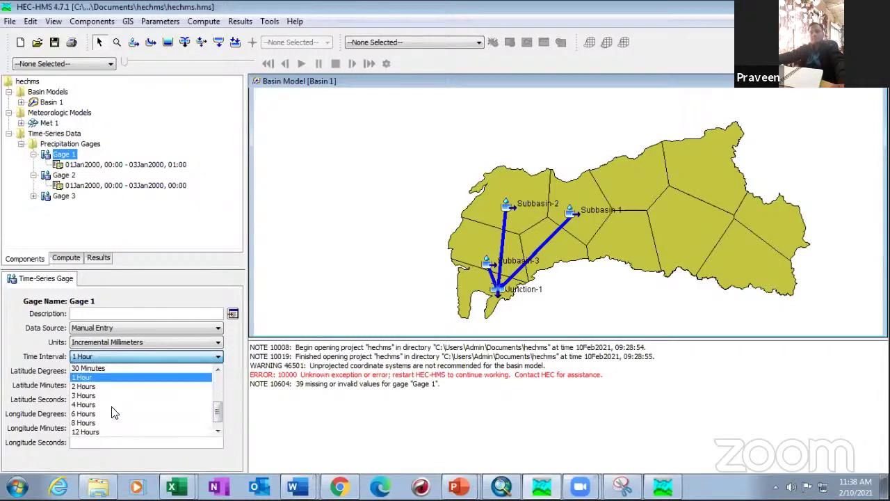
pyautogui.click(94, 431)
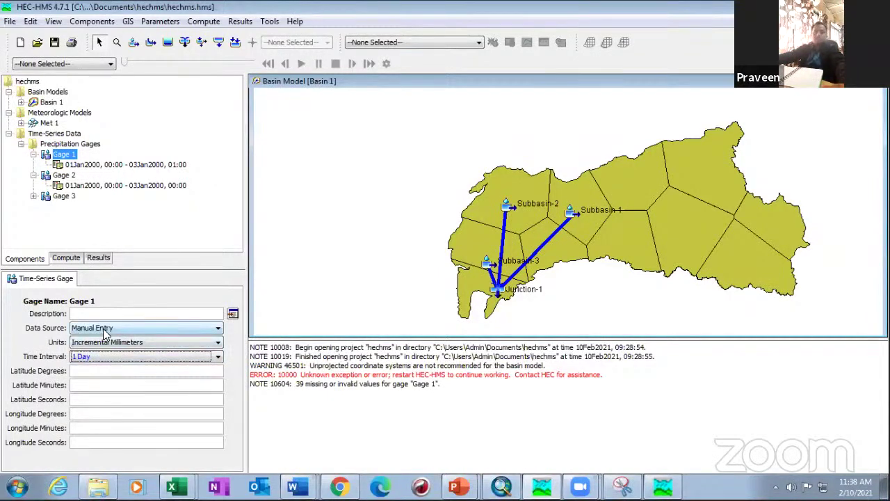
pyautogui.click(128, 342)
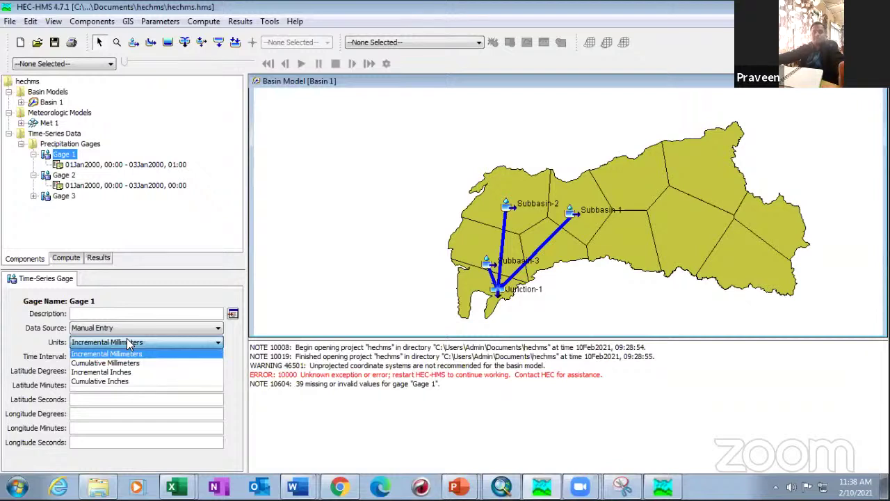
pyautogui.click(131, 354)
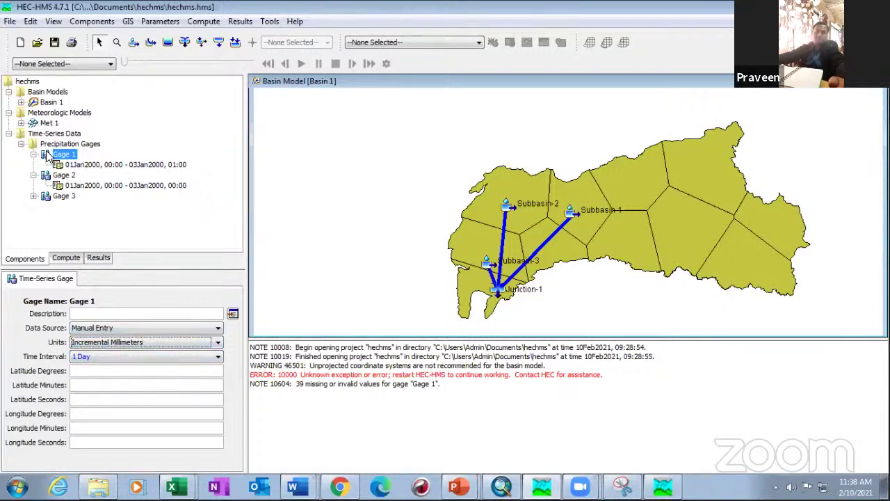
# - Enter a precipitation of 0 for 20Feb2000 at the end of Gage 1's time-series table
pyautogui.click(98, 165)
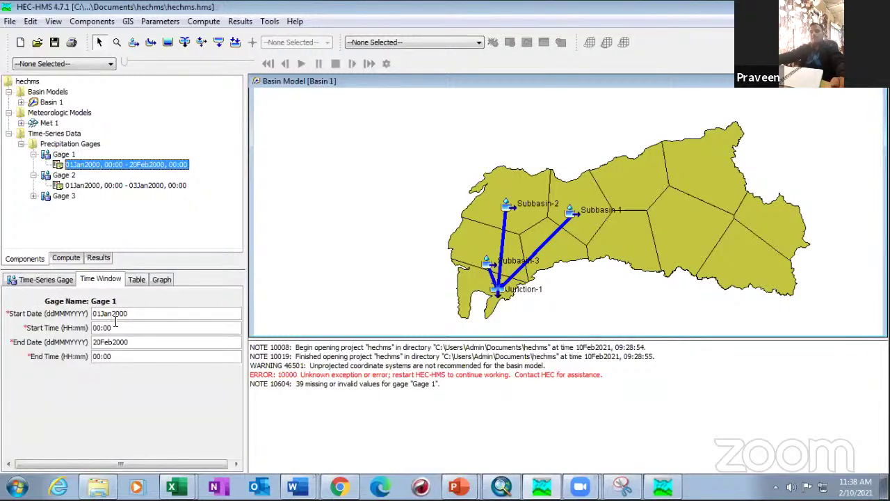
pyautogui.click(66, 279)
pyautogui.click(92, 279)
pyautogui.click(137, 279)
pyautogui.scroll(-4, 237, 390)
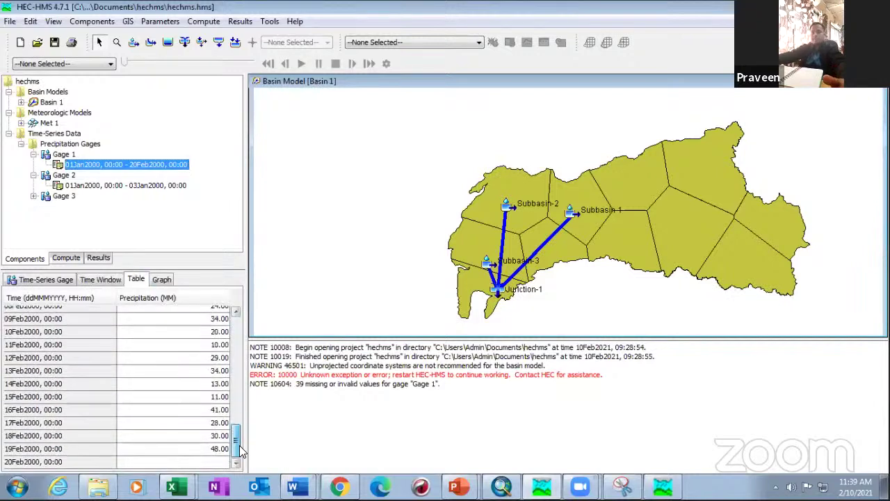
pyautogui.click(214, 462)
pyautogui.write('0')
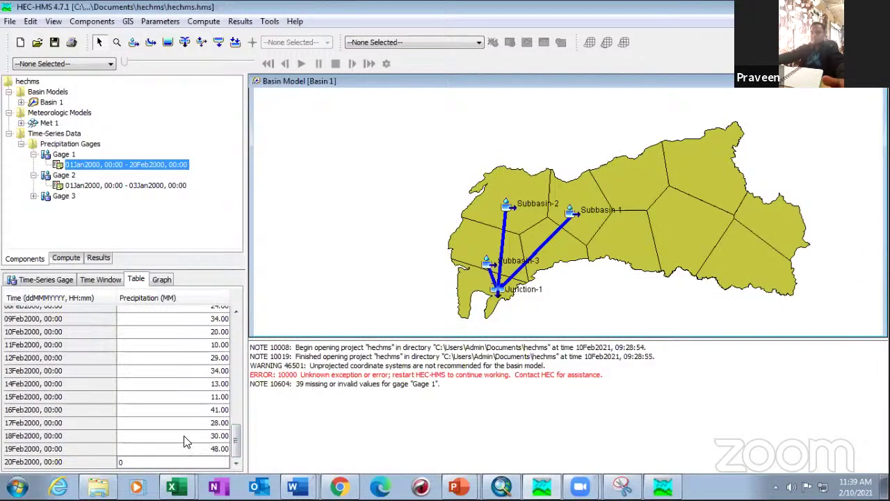
pyautogui.click(186, 437)
# - Switch to the Book1 workbook in Excel and copy the random precipitation values in E3:E156
pyautogui.hotkey('alt', 'Tab')
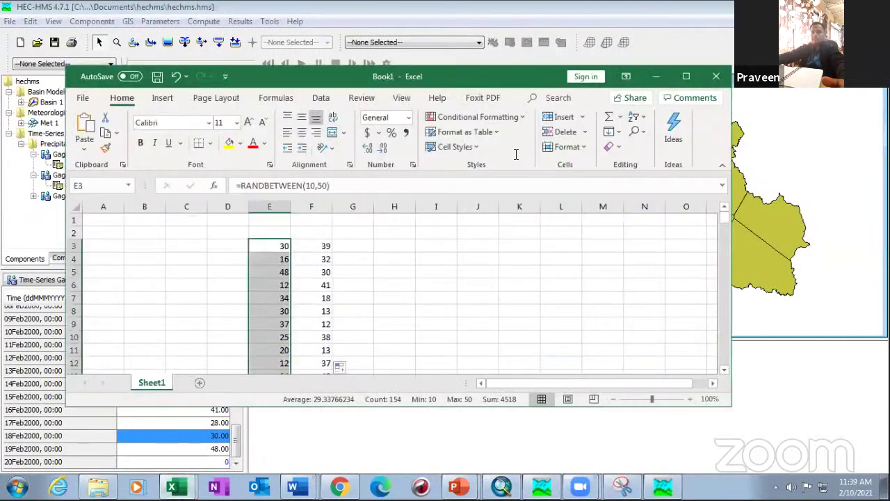
pyautogui.click(318, 247)
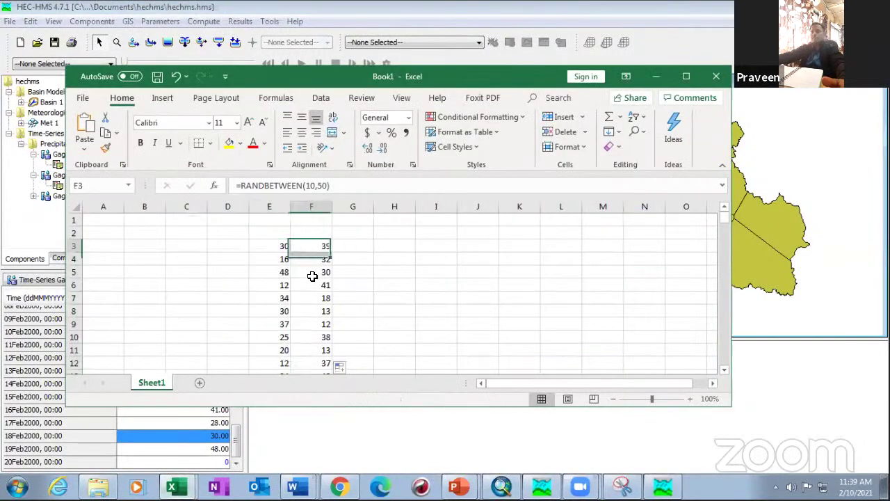
pyautogui.click(278, 246)
pyautogui.hotkey('shift', 'Down')
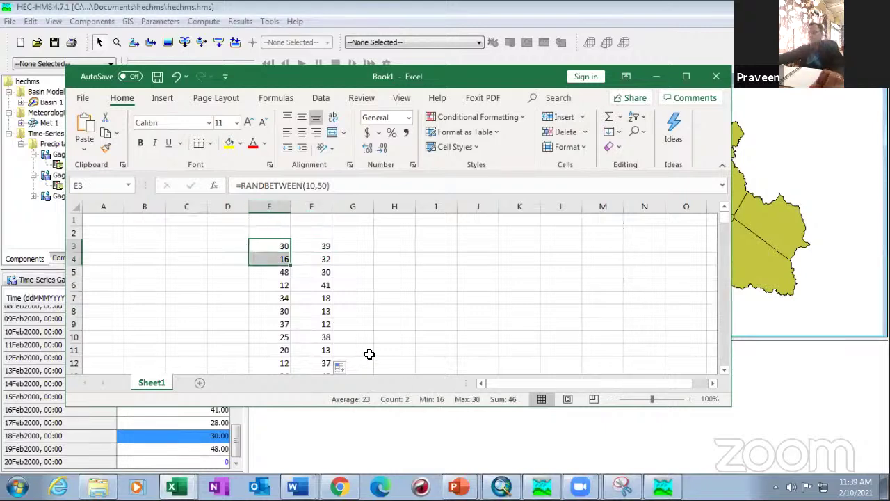
pyautogui.hotkey('ctrl', 'shift', 'Down')
pyautogui.hotkey('ctrl', 'c')
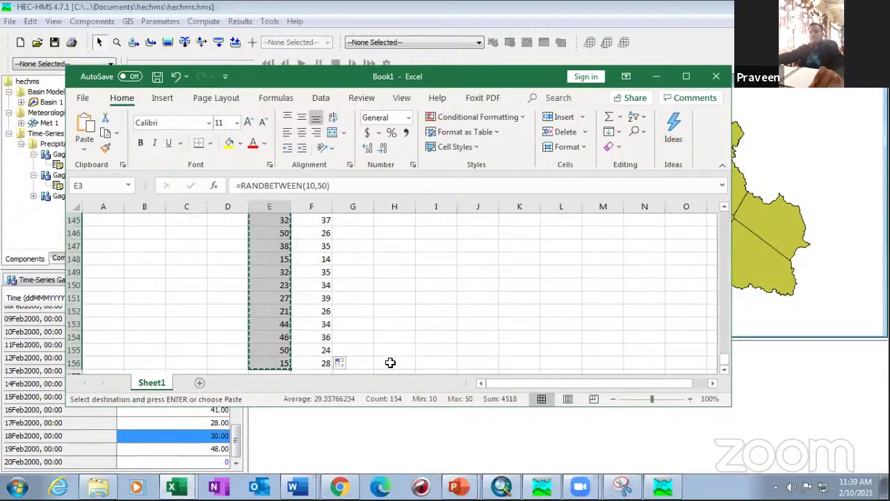
# - Switch back to HEC-HMS and paste the copied precipitation values into Gage 1's time-series table starting at 02Jan2000
pyautogui.click(181, 434)
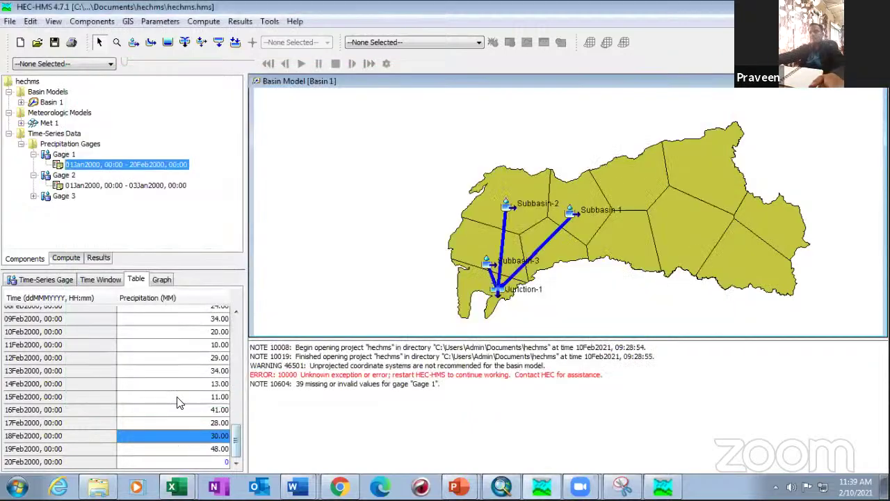
pyautogui.scroll(10, 181, 327)
pyautogui.rightClick(180, 324)
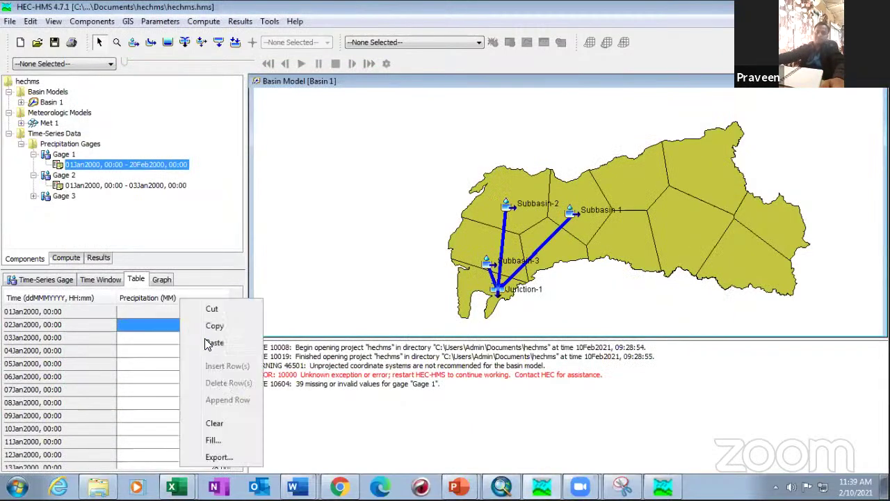
pyautogui.click(209, 343)
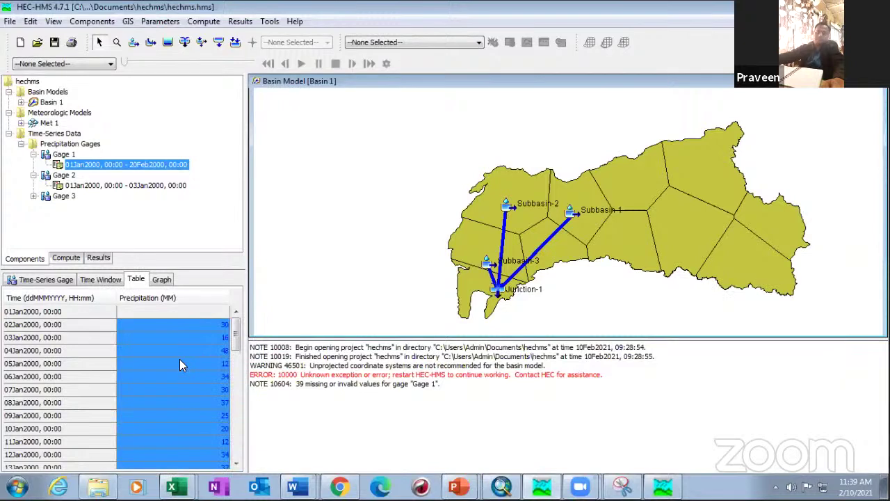
pyautogui.click(156, 365)
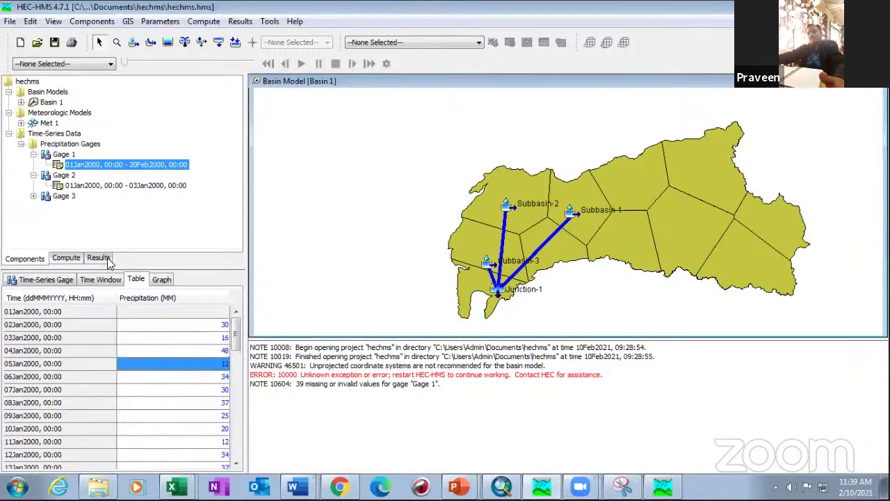
# - Set Gage 2's time interval to 1 Day
pyautogui.click(65, 176)
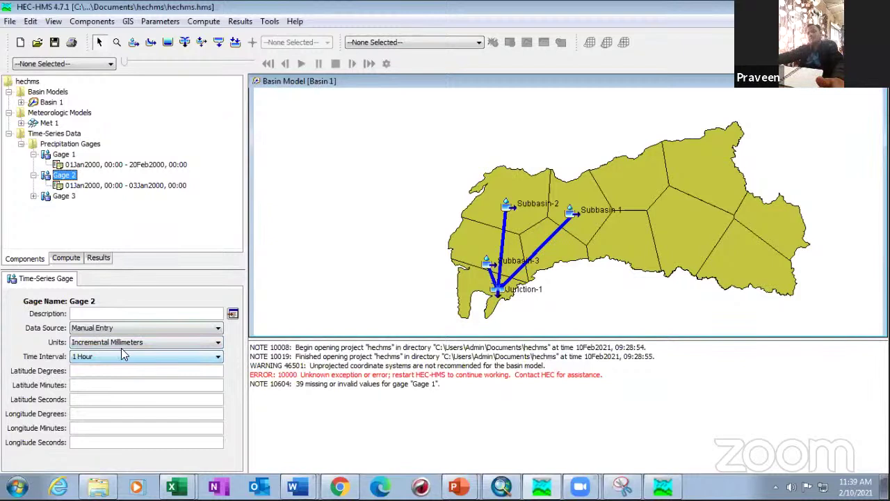
pyautogui.click(80, 358)
pyautogui.click(81, 432)
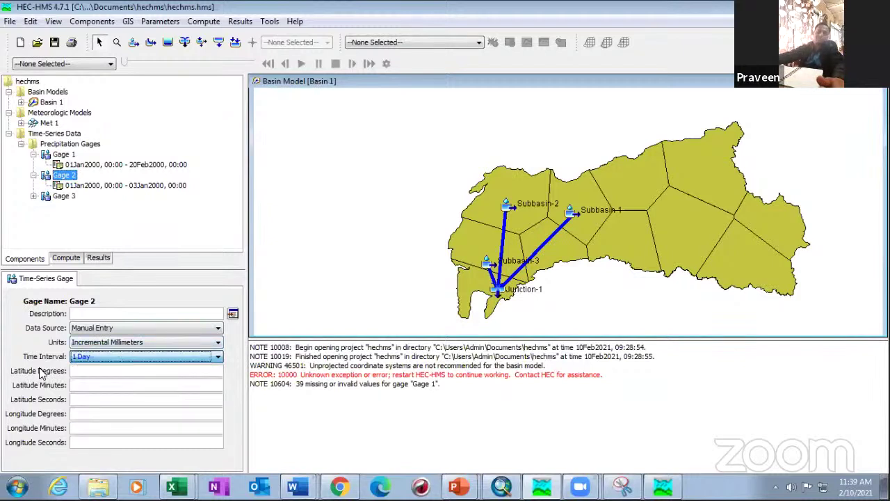
# - Set Gage 2's time window to end on 19Feb2000 and enter a precipitation of 0 for that date
pyautogui.click(81, 187)
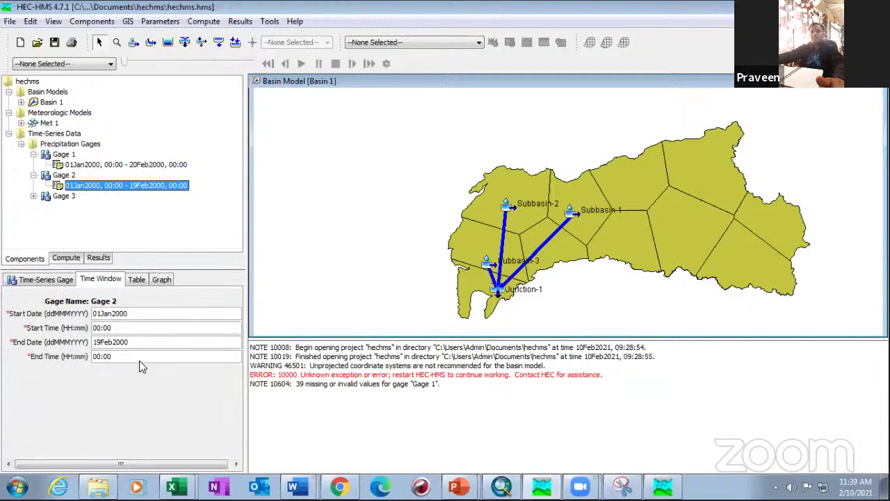
pyautogui.click(134, 280)
pyautogui.scroll(-7, 233, 348)
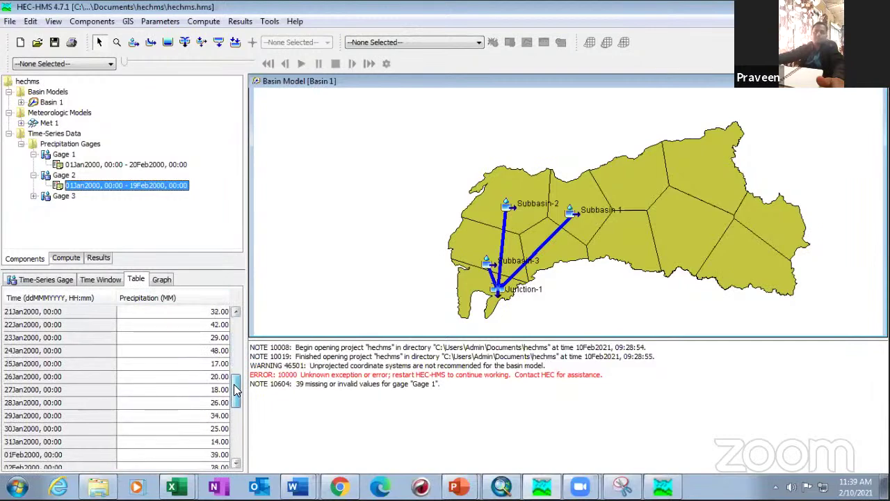
pyautogui.moveTo(236, 391); pyautogui.dragTo(242, 442)
pyautogui.click(219, 462)
pyautogui.write('0')
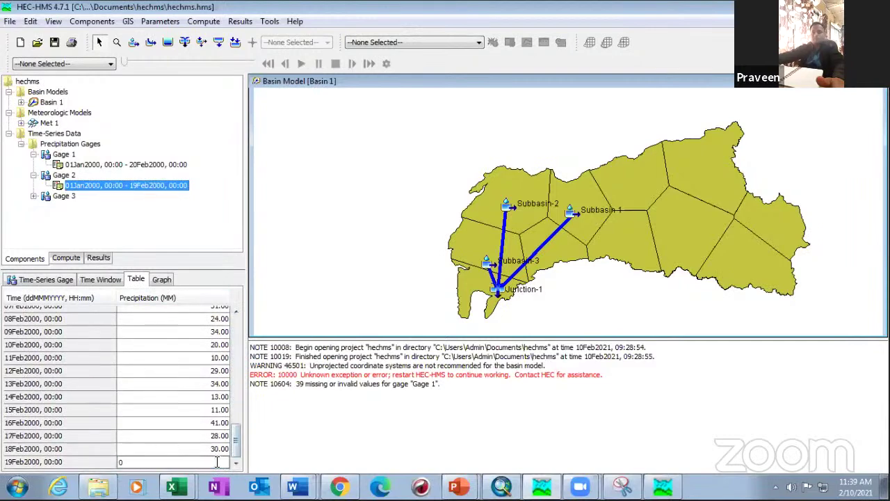
pyautogui.press('Return')
pyautogui.scroll(15, 171, 409)
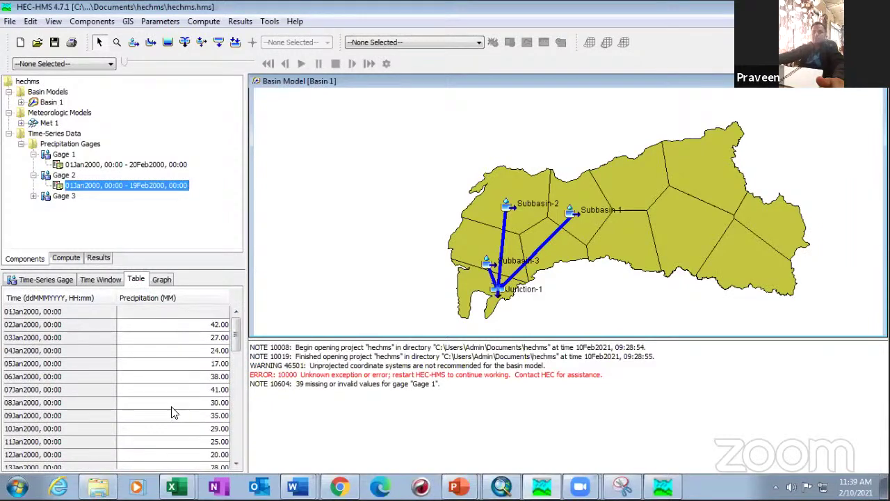
# - Review Gage 2's time window, precipitation table and precipitation graph
pyautogui.click(100, 280)
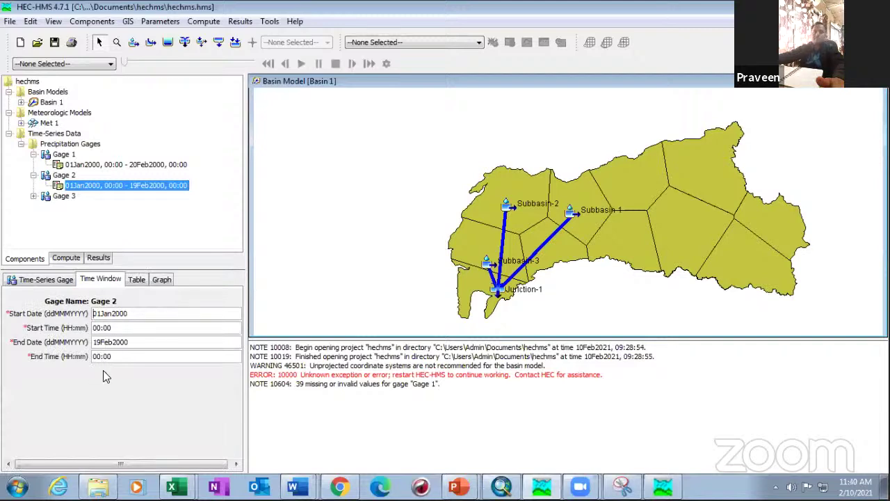
pyautogui.click(136, 279)
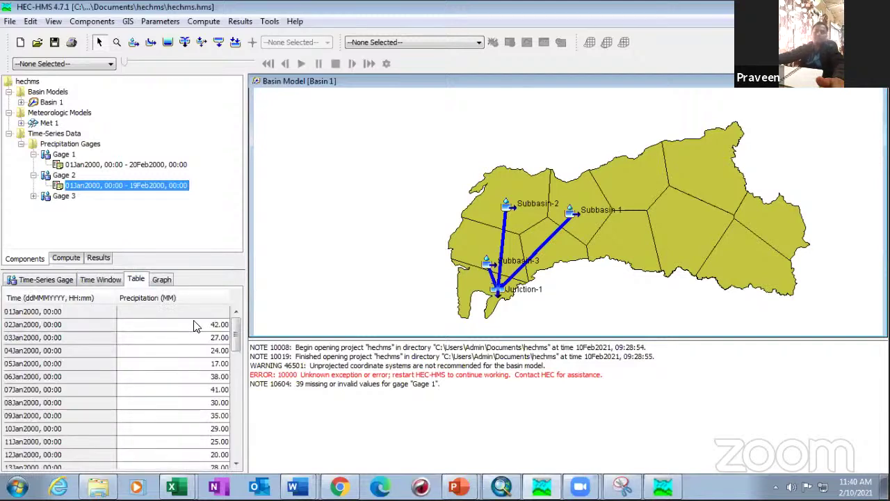
pyautogui.click(196, 324)
pyautogui.click(162, 280)
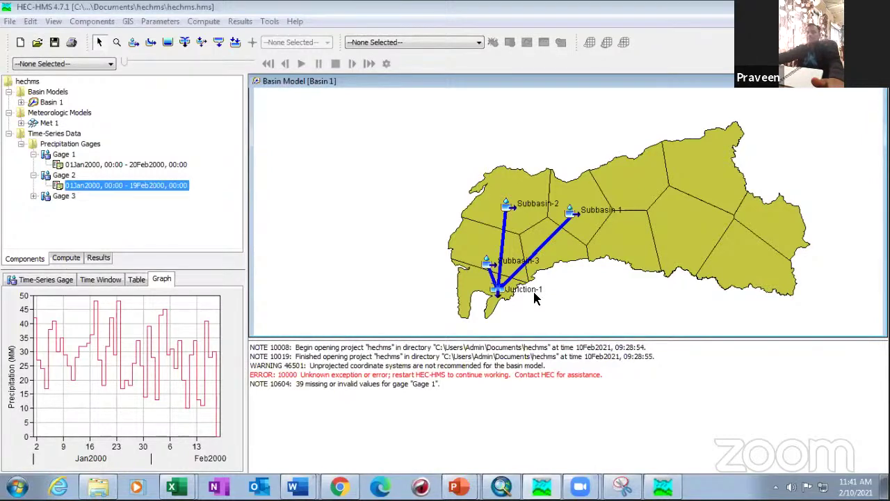
pyautogui.click(148, 225)
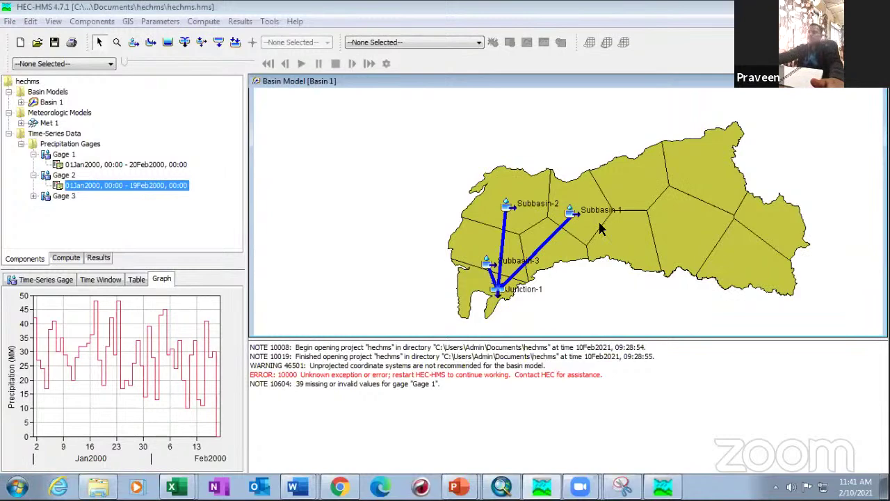
pyautogui.click(92, 227)
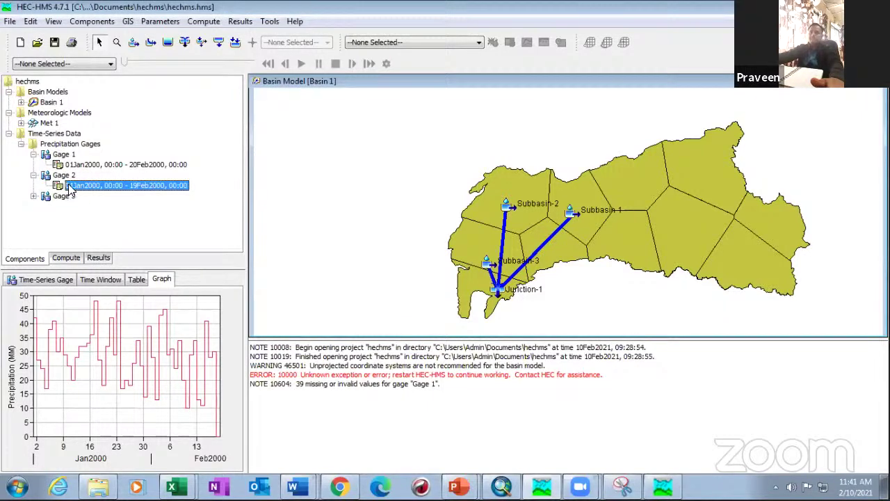
# - Open Gage 3's settings and set its time interval to 1 Day
pyautogui.click(33, 196)
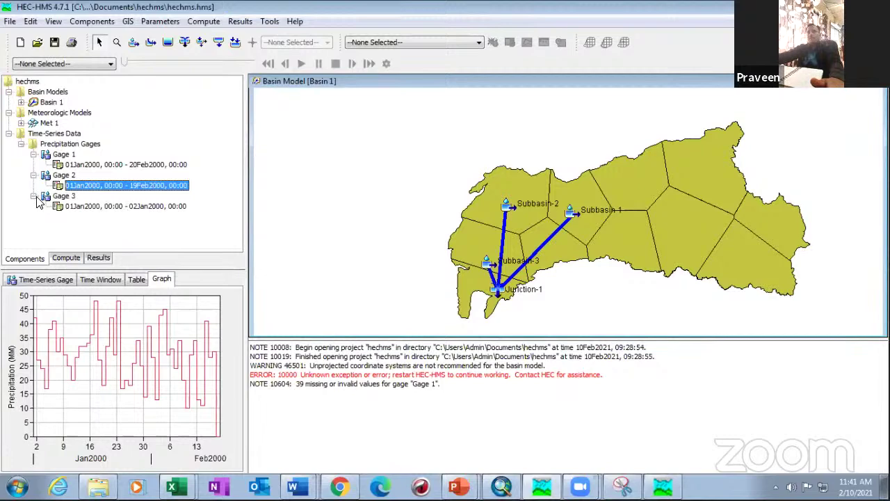
pyautogui.click(85, 207)
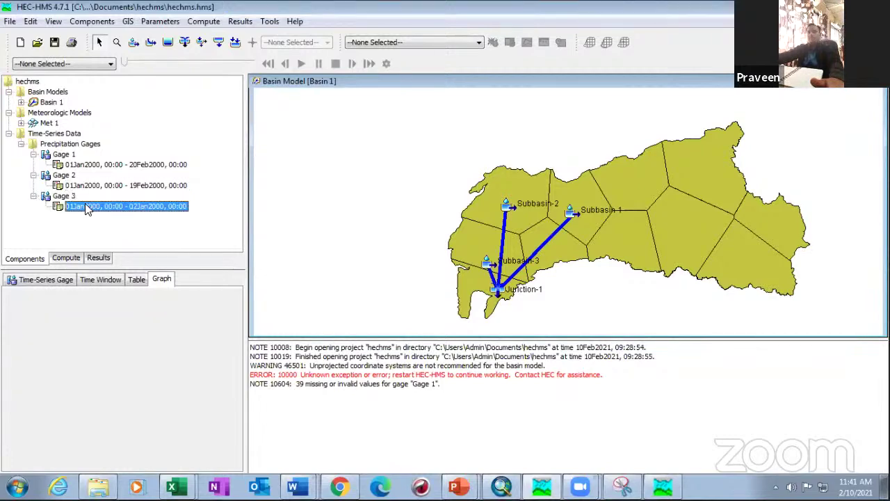
pyautogui.click(32, 282)
pyautogui.click(96, 357)
pyautogui.scroll(-3, 105, 411)
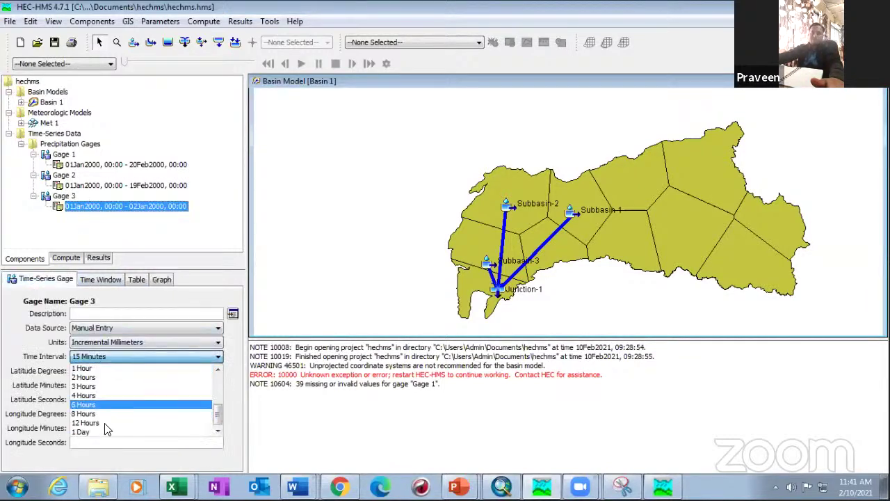
pyautogui.click(104, 432)
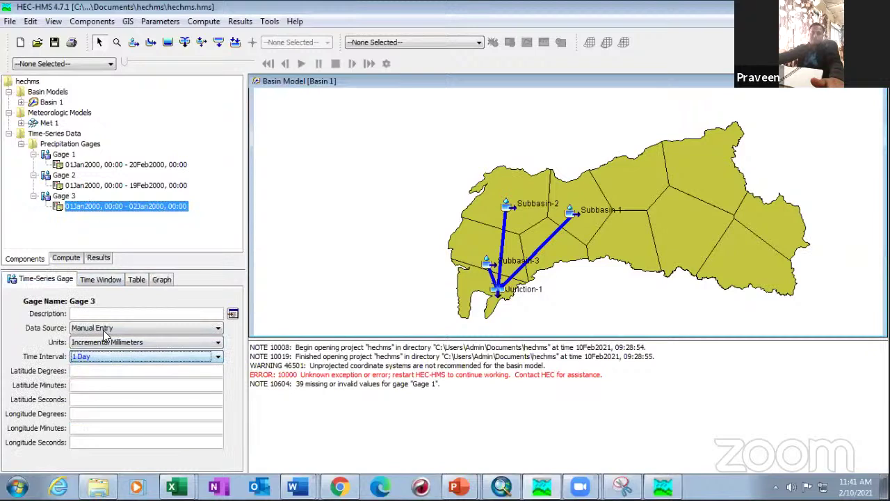
# - Set the end date of Gage 3's time window to 20Jan2000 and show its precipitation table
pyautogui.click(85, 281)
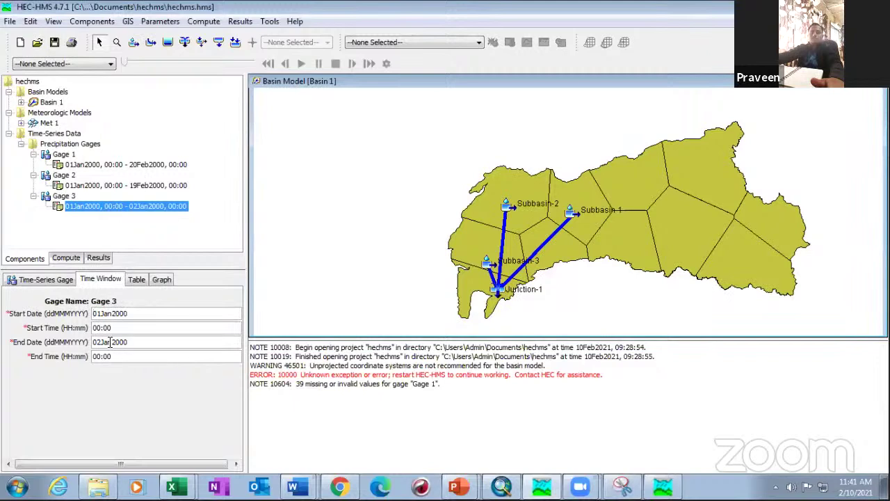
pyautogui.moveTo(102, 341); pyautogui.dragTo(93, 342)
pyautogui.write('1Jan20')
pyautogui.click(136, 279)
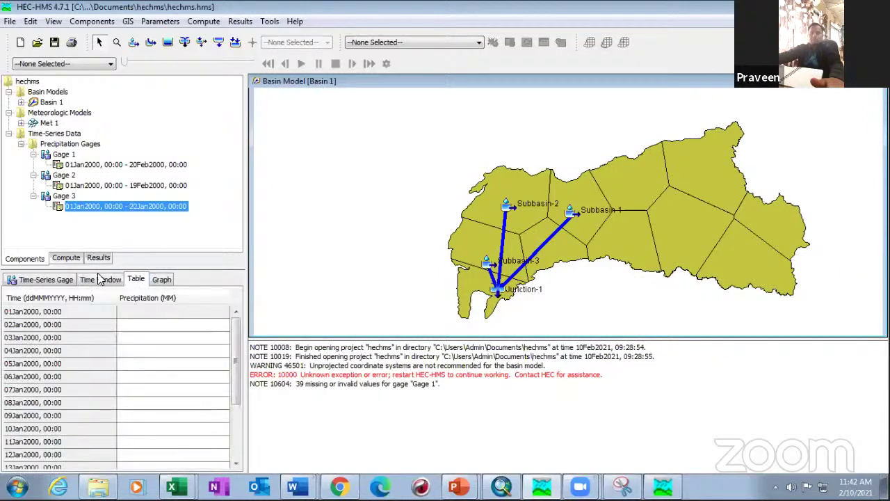
# - Check Gage 2's precipitation values from 01Jan2000 through 19Feb2000 in its table
pyautogui.click(111, 186)
pyautogui.moveTo(201, 311); pyautogui.dragTo(209, 470)
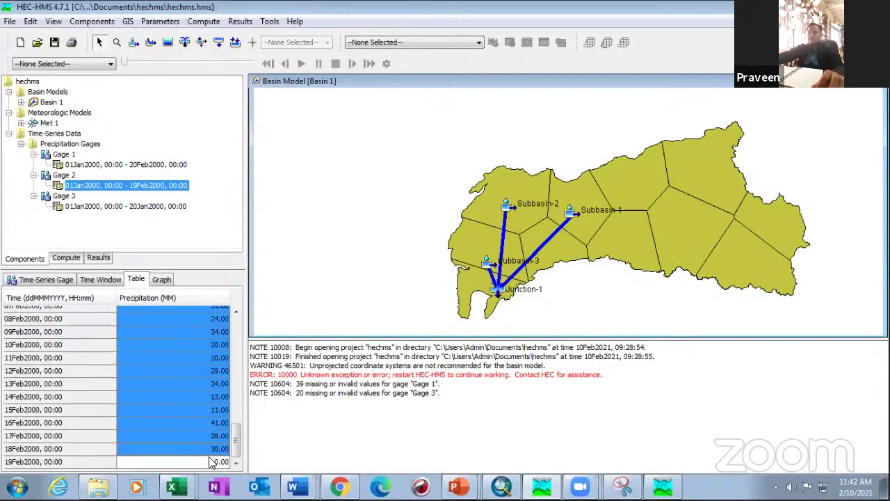
pyautogui.press('Down')
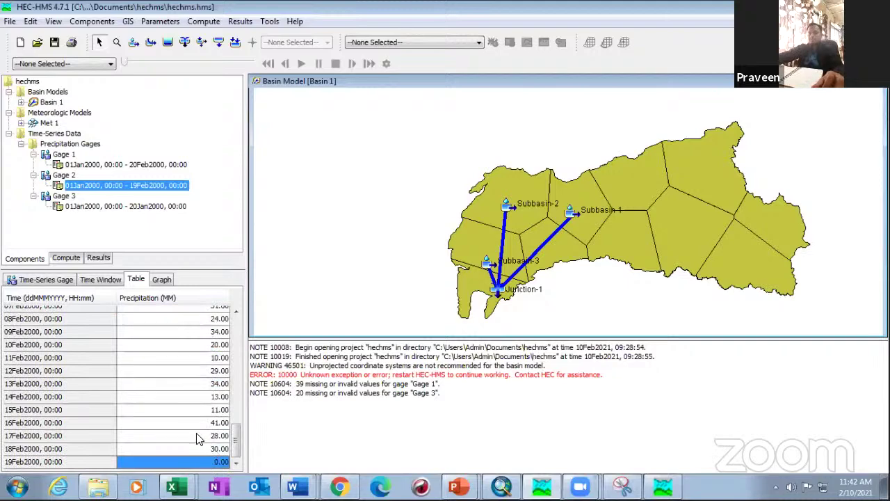
pyautogui.click(161, 279)
pyautogui.click(145, 280)
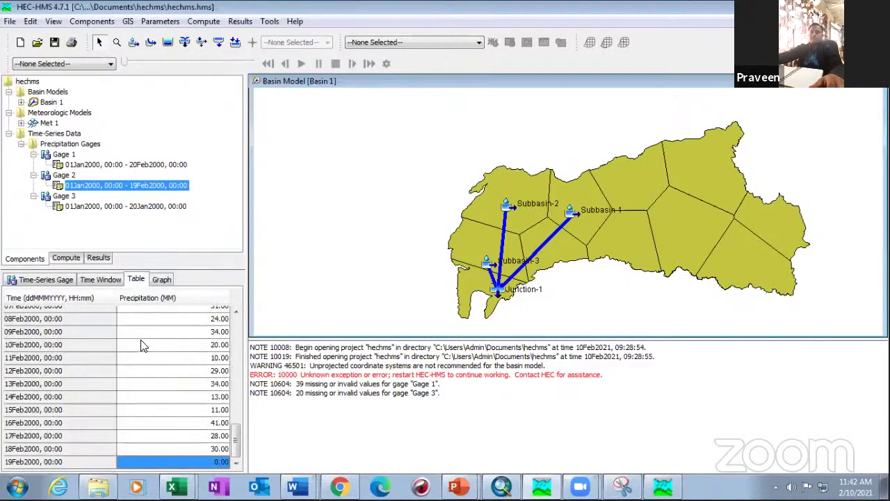
pyautogui.scroll(5, 144, 342)
# - Paste the copied precipitation values into Gage 3's table starting at 02Jan2000 and check the column down to 20Jan2000
pyautogui.click(105, 206)
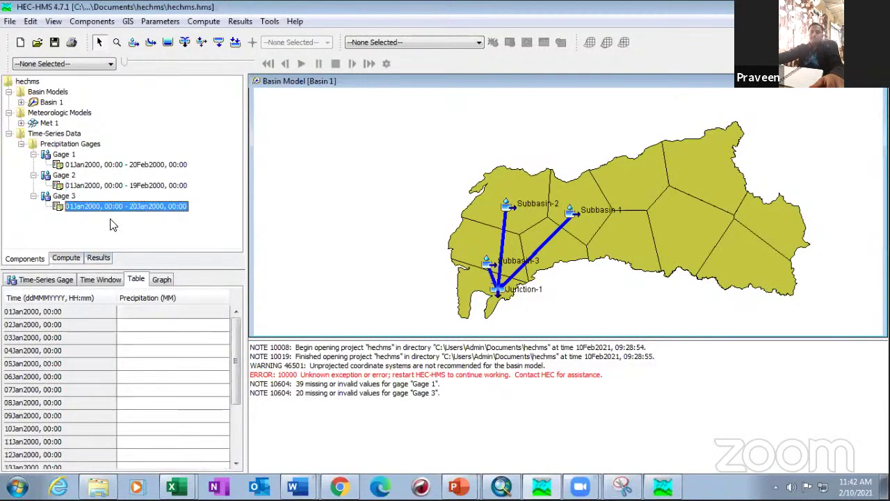
pyautogui.click(110, 279)
pyautogui.click(137, 281)
pyautogui.click(141, 325)
pyautogui.rightClick(141, 324)
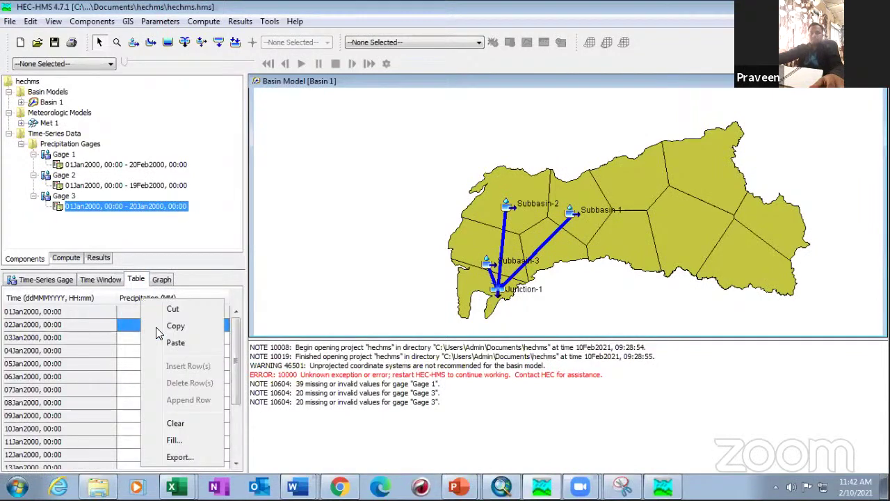
pyautogui.click(172, 341)
pyautogui.click(175, 353)
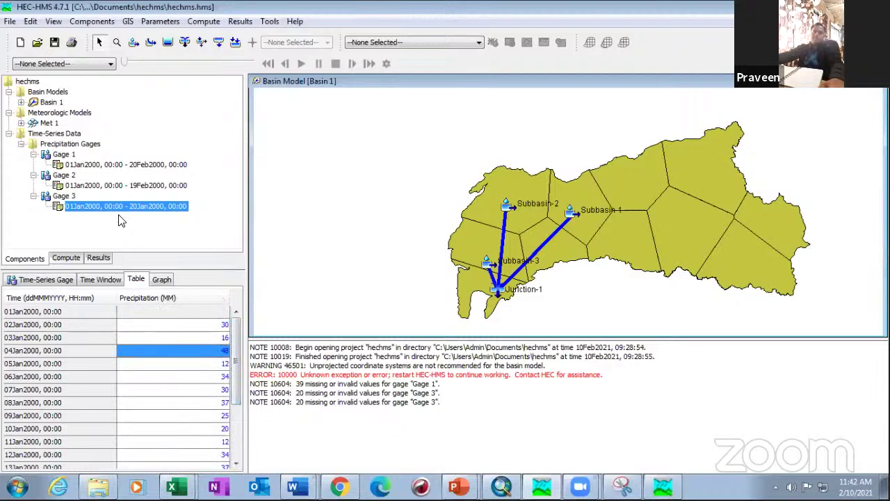
pyautogui.click(236, 464)
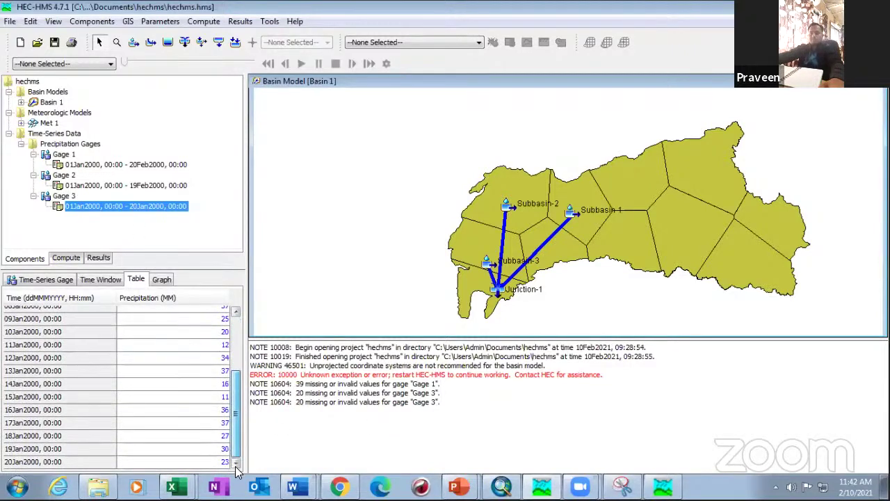
pyautogui.scroll(2, 223, 334)
pyautogui.click(219, 323)
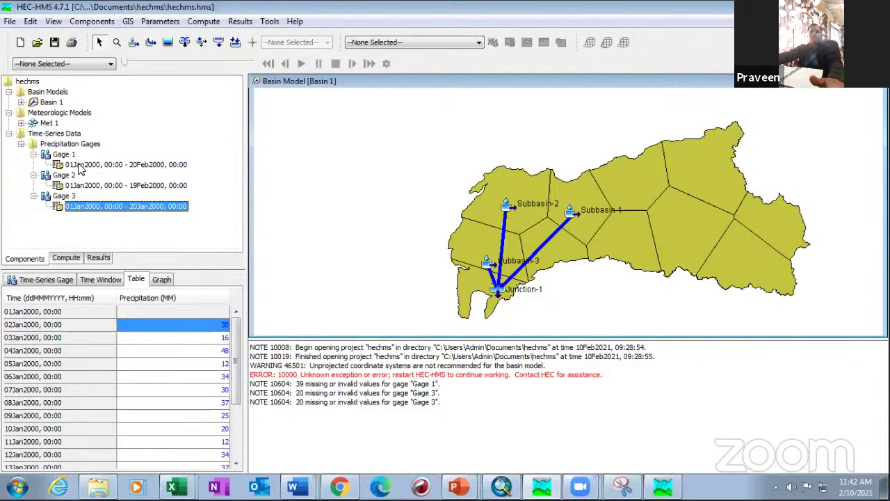
pyautogui.click(62, 145)
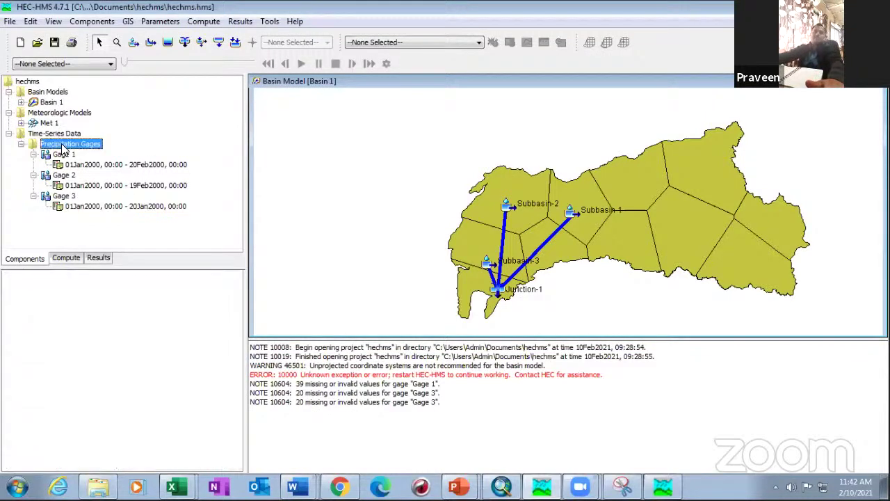
pyautogui.click(61, 134)
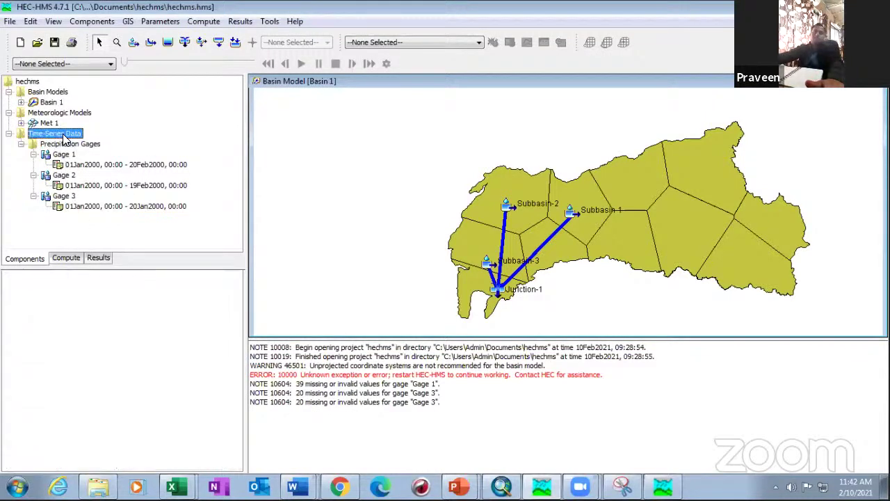
pyautogui.click(66, 143)
pyautogui.click(64, 154)
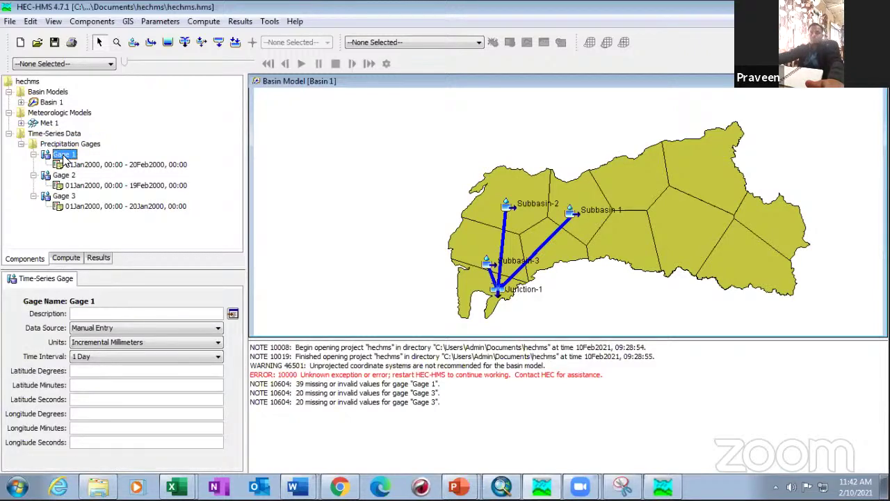
pyautogui.click(63, 134)
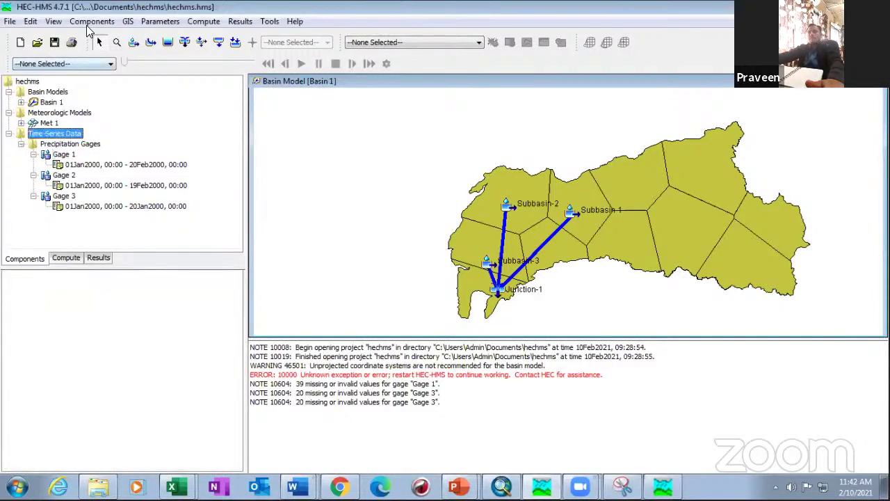
# - Create a discharge gage named Gage 1 in the time-series data
pyautogui.click(92, 21)
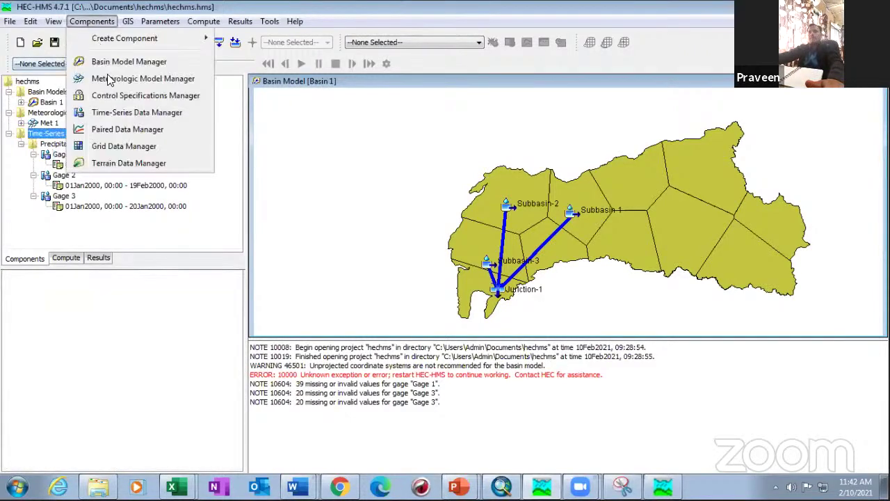
pyautogui.click(132, 112)
pyautogui.click(202, 130)
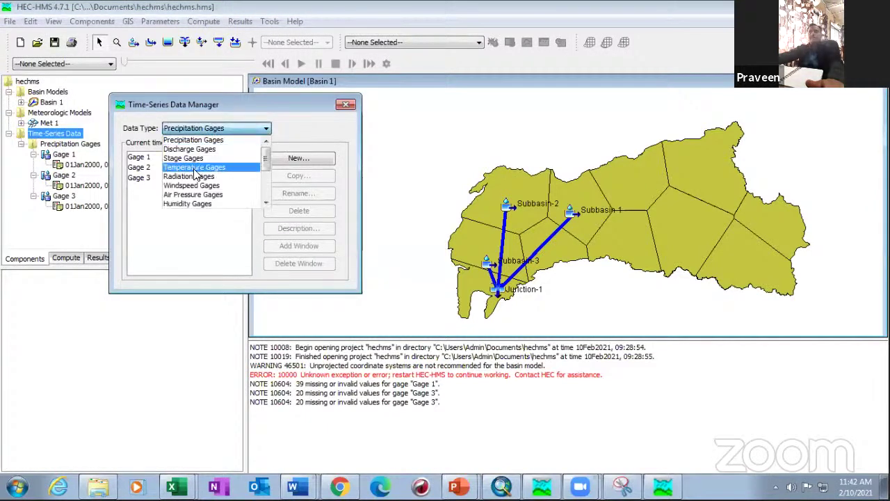
pyautogui.click(194, 149)
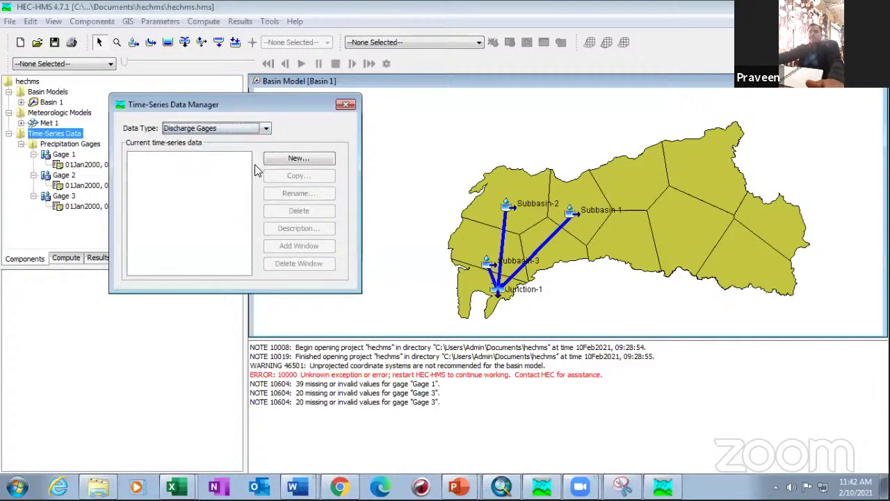
pyautogui.click(300, 159)
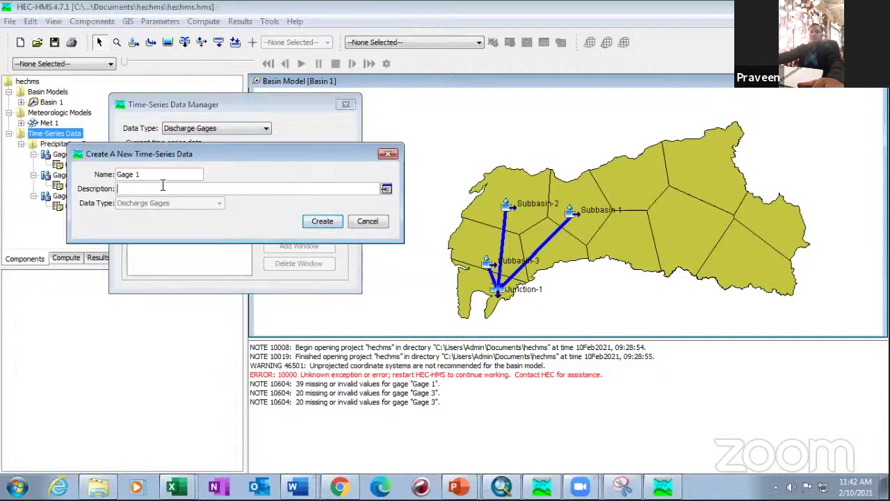
pyautogui.click(322, 221)
pyautogui.click(346, 104)
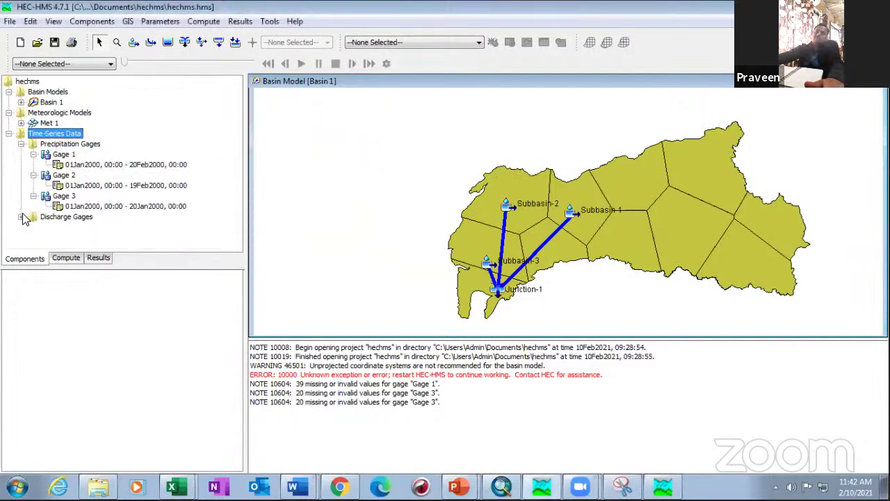
# - Open the settings of the new discharge Gage 1 and set its time interval to 1 Day
pyautogui.click(21, 217)
pyautogui.click(43, 228)
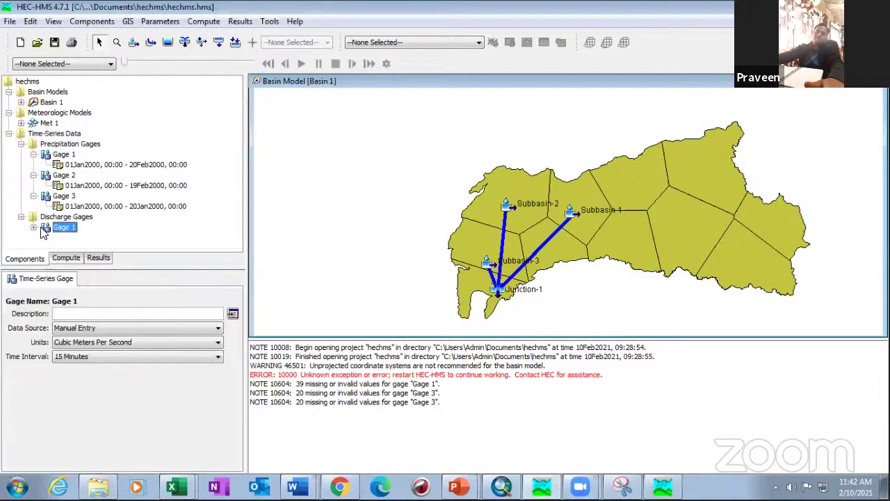
pyautogui.click(87, 357)
pyautogui.scroll(-2, 104, 425)
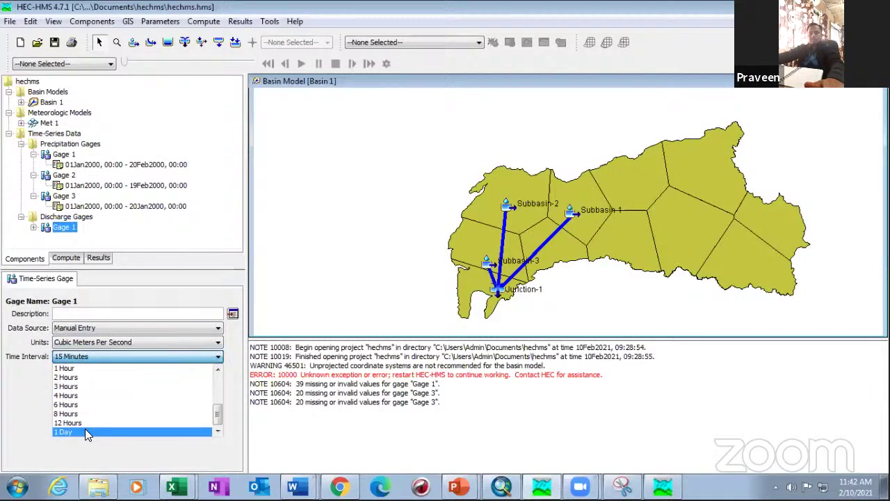
pyautogui.click(85, 431)
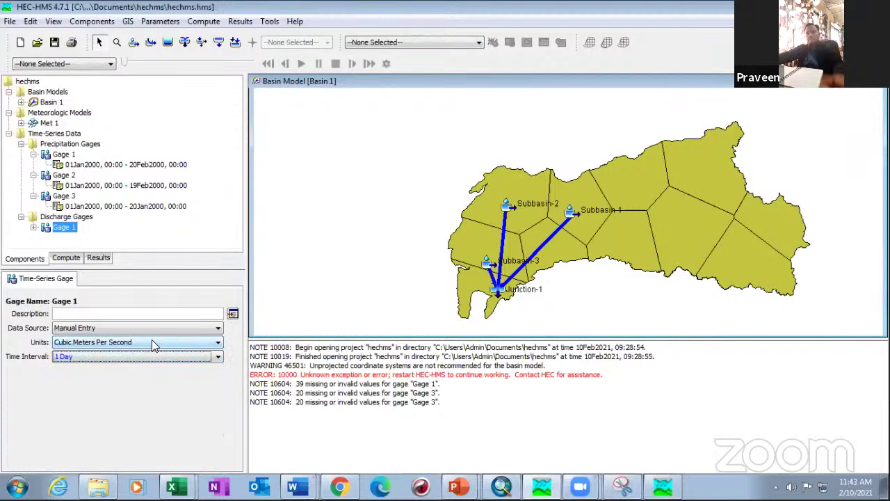
# - Set the end date of discharge Gage 1's time window to 20Jan2000
pyautogui.click(32, 227)
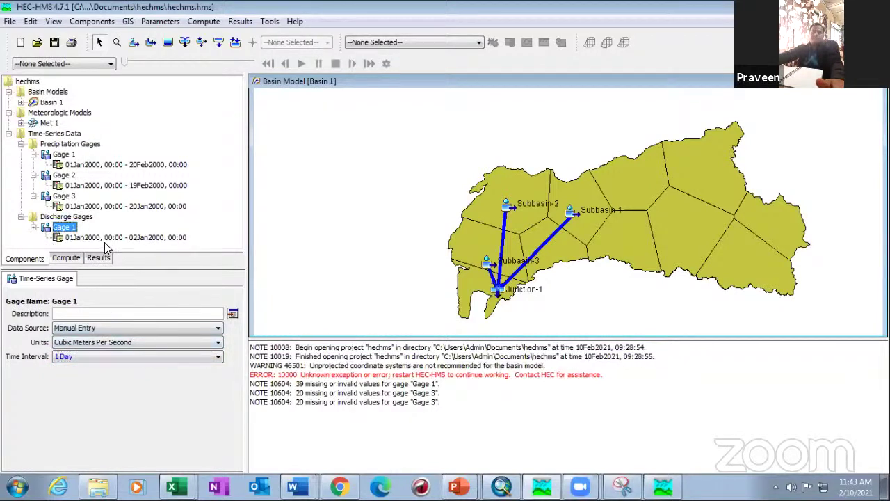
pyautogui.click(109, 240)
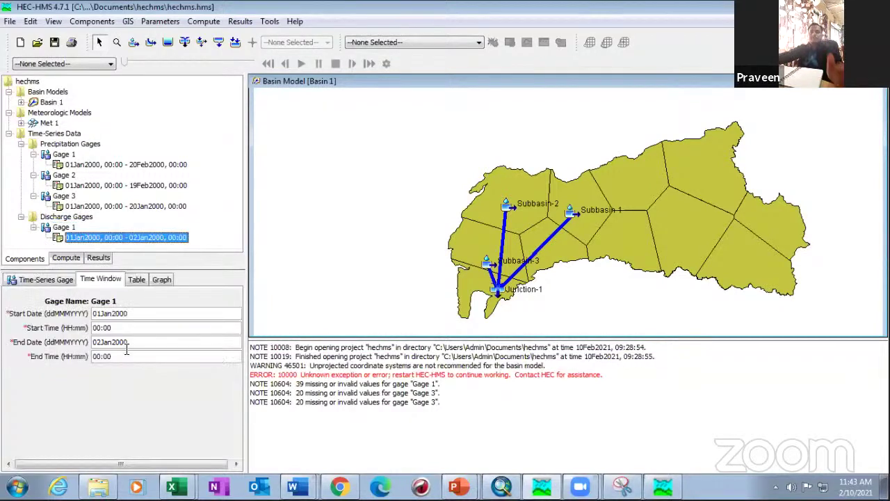
pyautogui.click(101, 341)
pyautogui.press('BackSpace')
pyautogui.press('BackSpace')
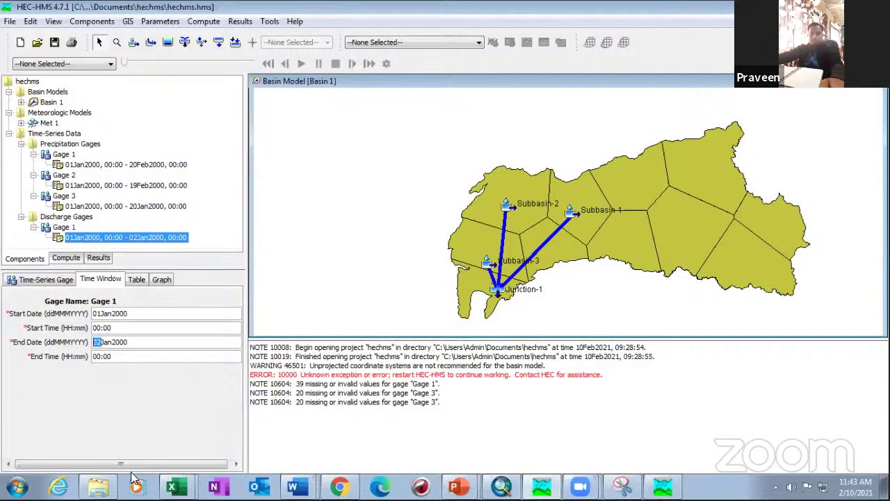
pyautogui.write('20')
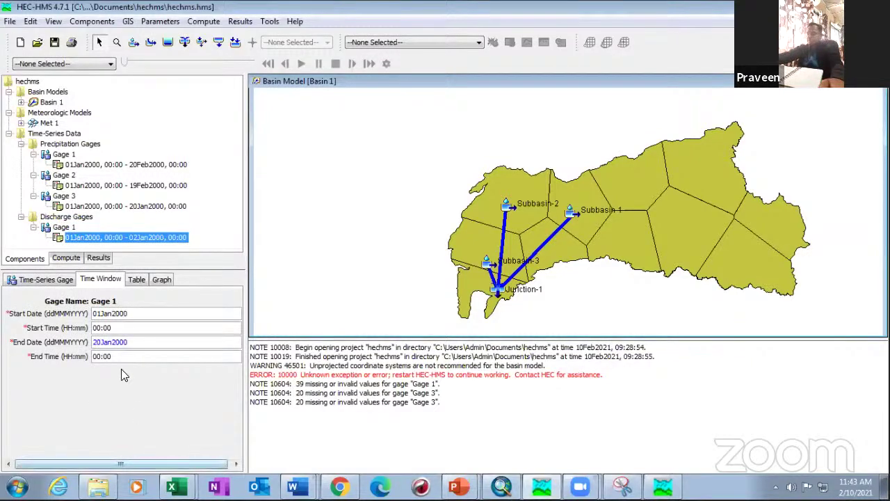
# - In the Excel workbook Data_Hydrologic Model, copy the Observed dummy data from R3 to R98 on the Rainfall_Data sheet
pyautogui.click(134, 279)
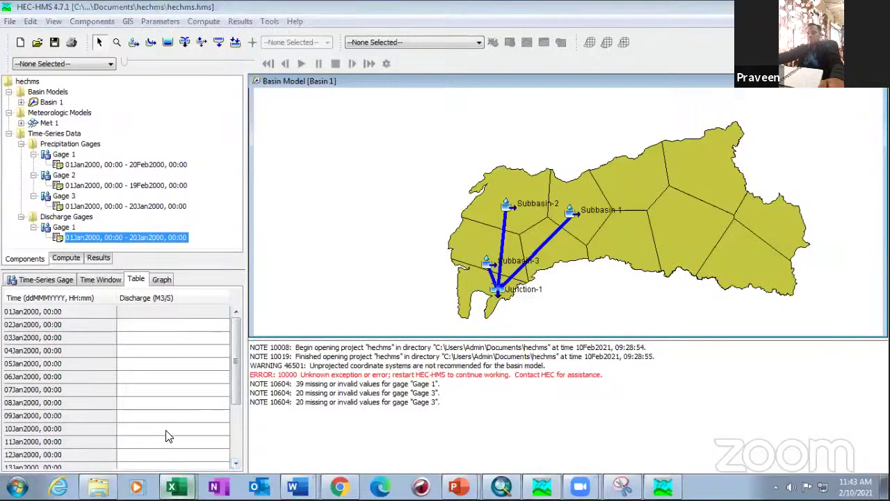
pyautogui.click(172, 487)
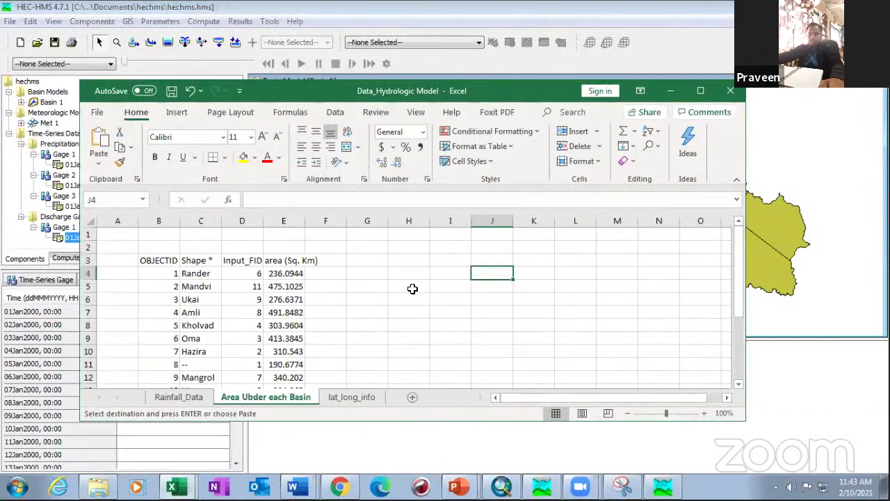
pyautogui.scroll(-2, 395, 306)
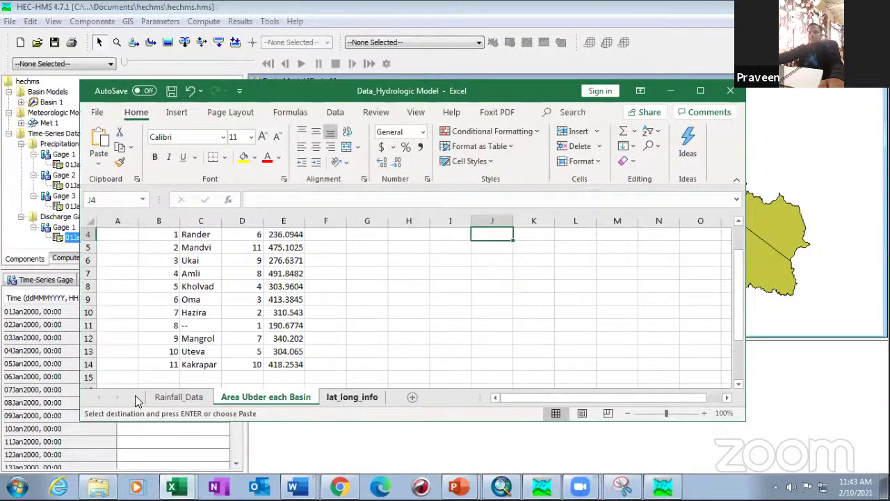
pyautogui.click(177, 398)
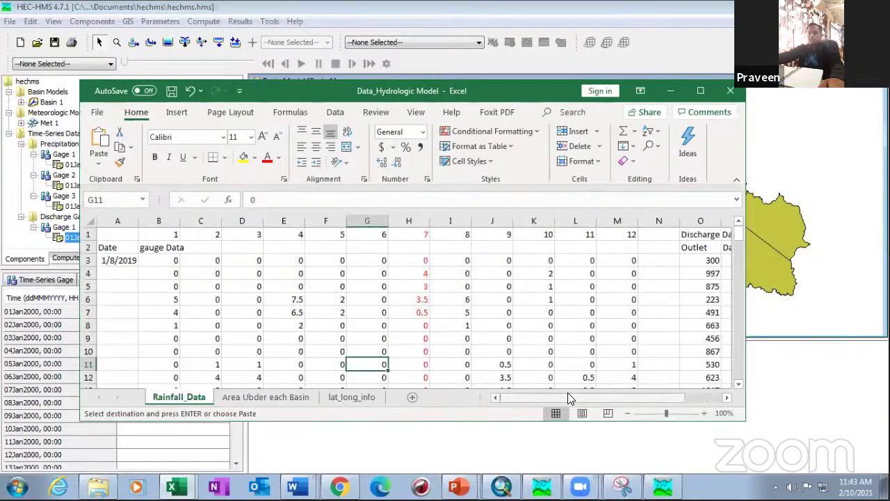
pyautogui.moveTo(568, 394); pyautogui.dragTo(615, 391)
pyautogui.click(701, 261)
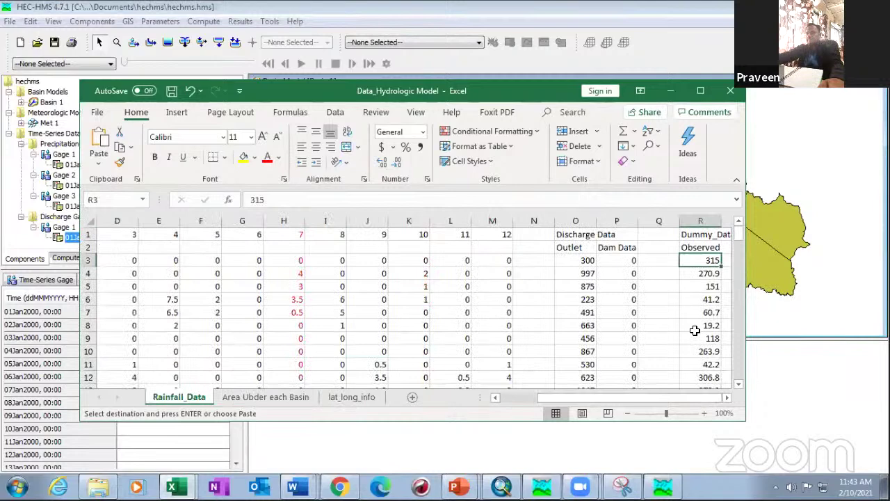
pyautogui.hotkey('ctrl', 'shift', 'Down')
pyautogui.hotkey('ctrl', 'c')
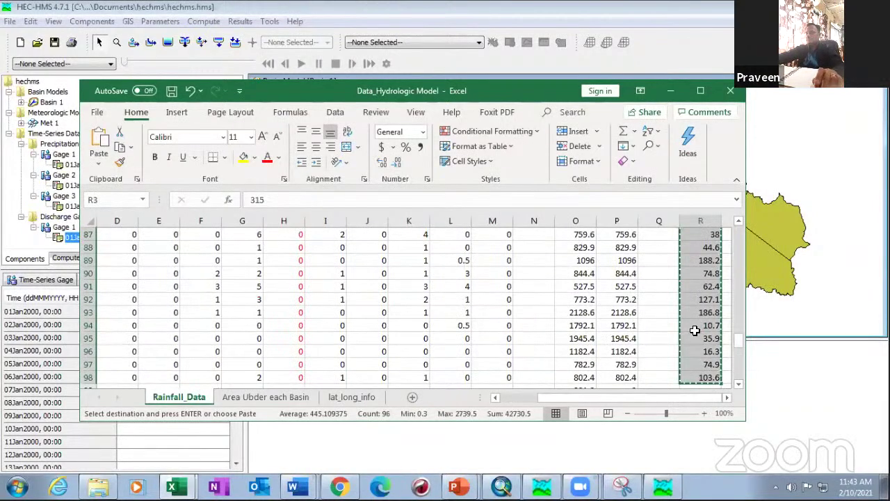
pyautogui.click(721, 375)
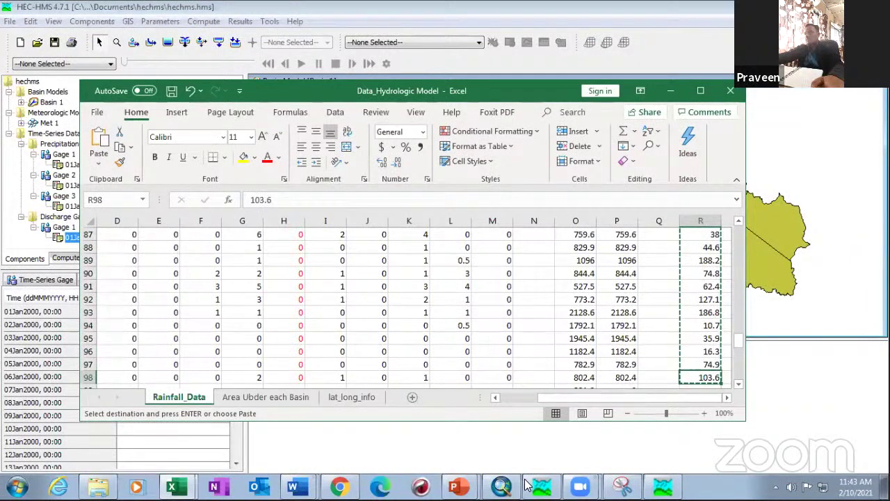
# - Back in the HEC-HMS project hechms, paste the copied discharges into discharge Gage 1's table from 02Jan2000 and display its graph
pyautogui.click(663, 486)
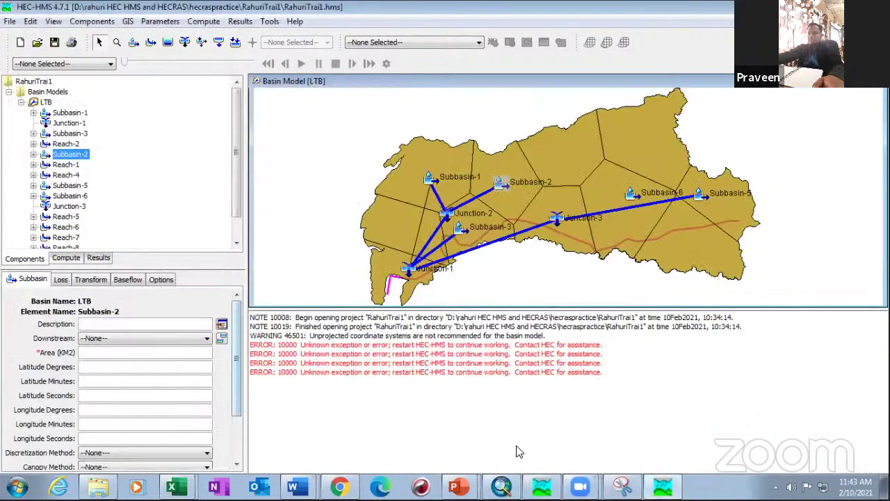
pyautogui.click(542, 486)
pyautogui.click(167, 323)
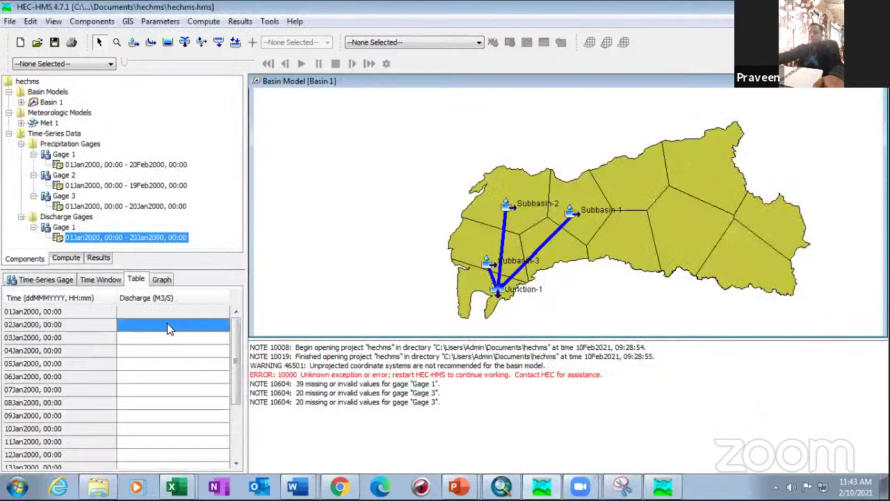
pyautogui.rightClick(167, 322)
pyautogui.click(202, 344)
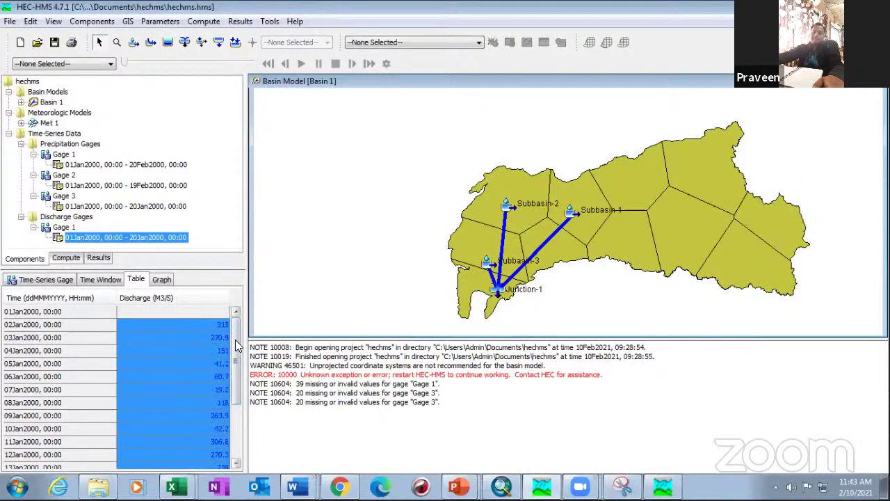
pyautogui.scroll(-3, 209, 390)
pyautogui.scroll(3, 240, 348)
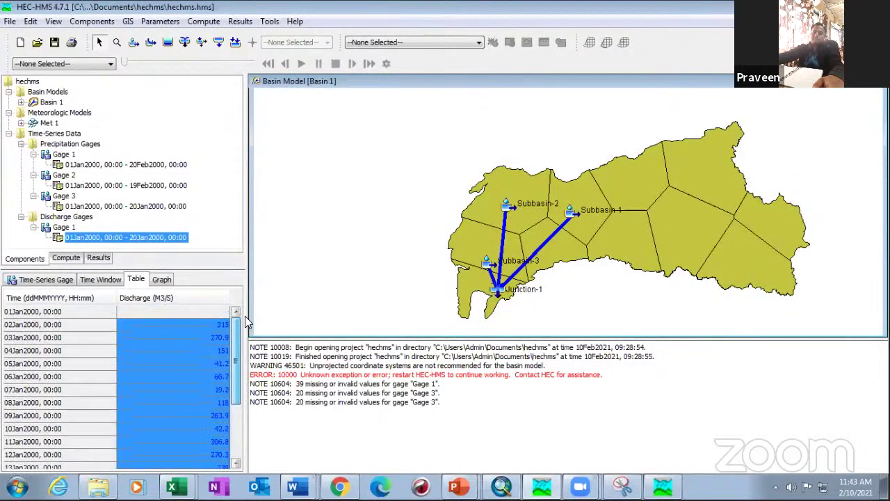
pyautogui.click(202, 341)
pyautogui.click(161, 279)
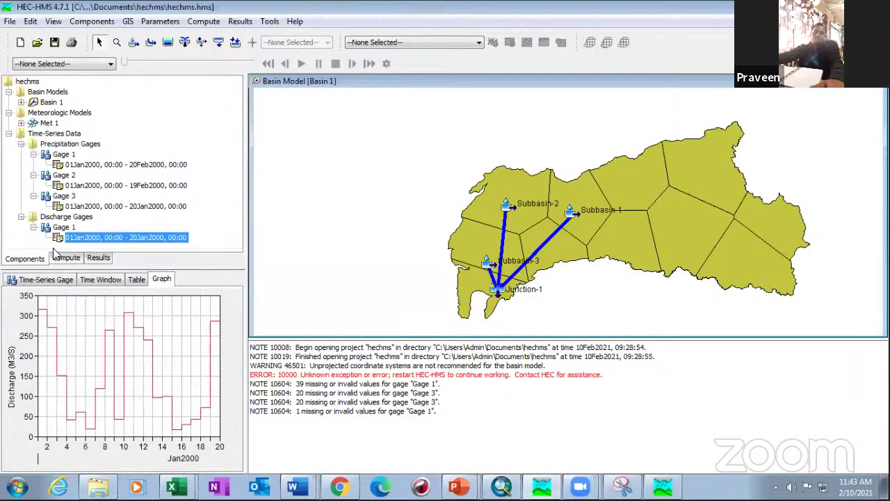
# - Rename the discharge gage Gage 1 as Gage 1_discharge
pyautogui.click(33, 227)
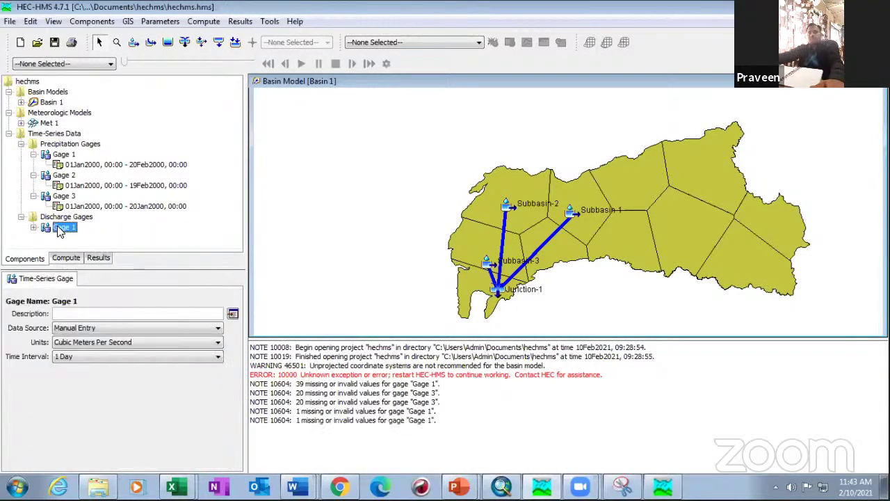
pyautogui.rightClick(59, 232)
pyautogui.click(109, 254)
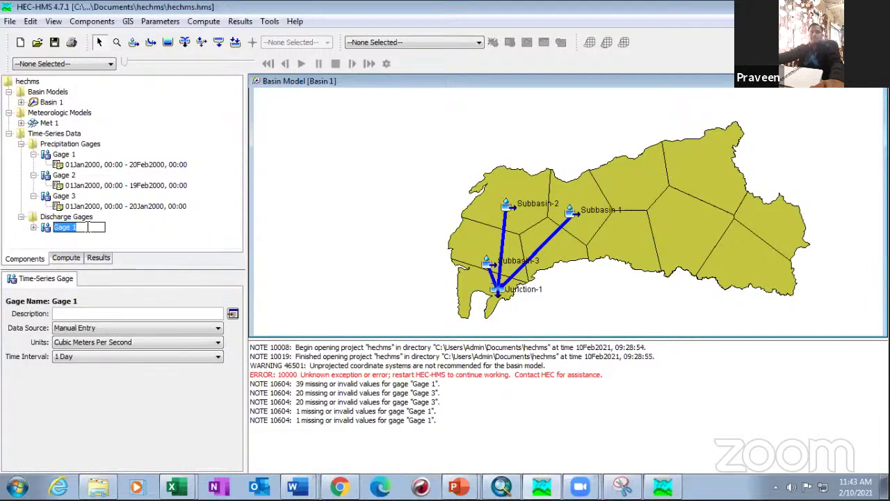
pyautogui.click(88, 227)
pyautogui.write('_d')
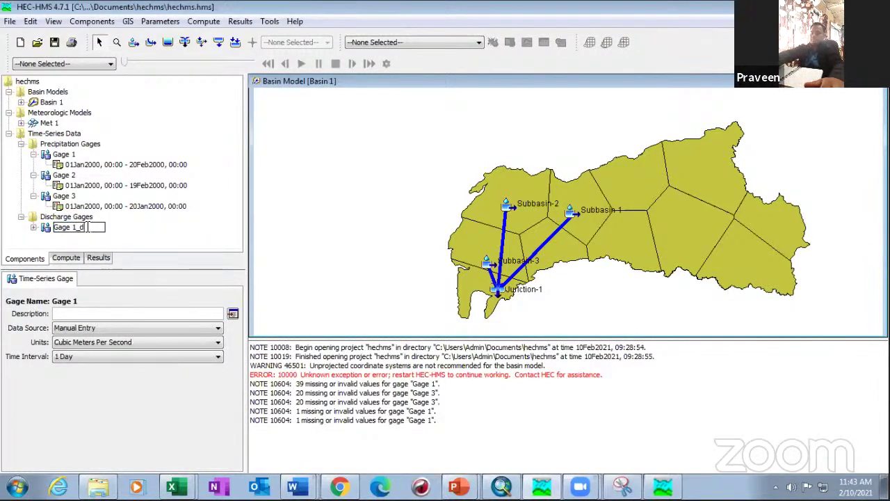
pyautogui.write('ischar')
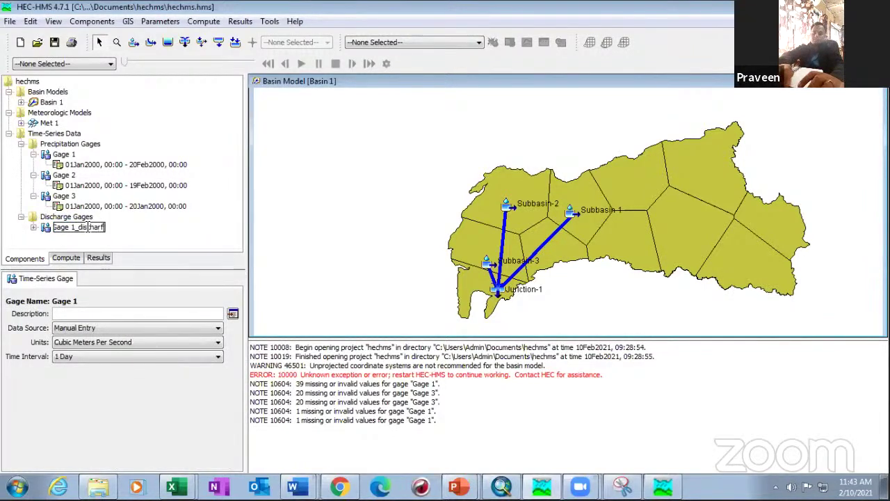
pyautogui.write('ge')
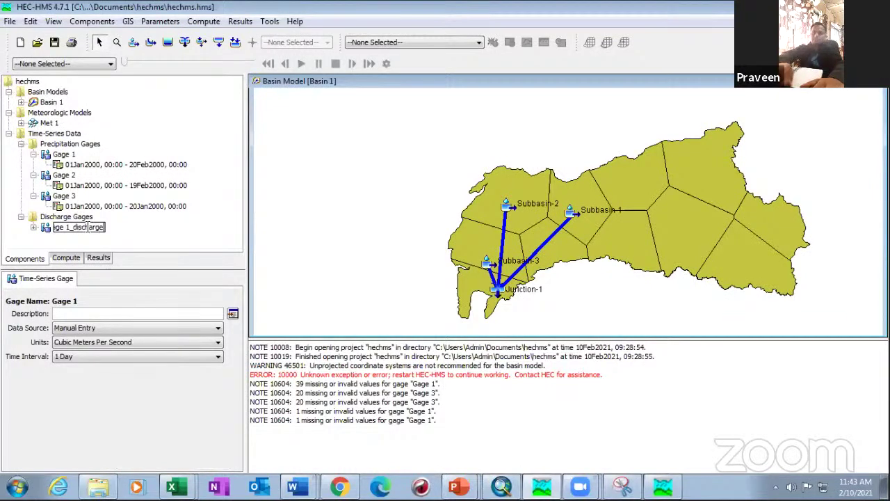
pyautogui.press('Return')
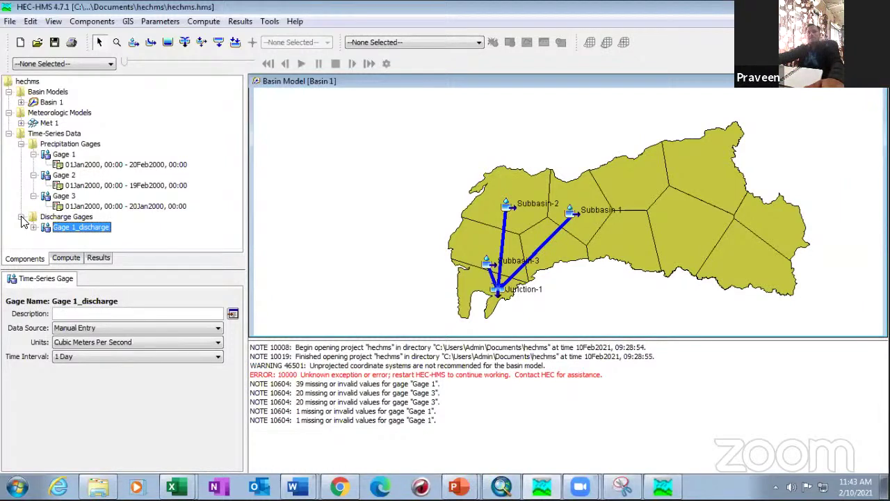
# - Collapse the Time-Series Data folder in the project tree
pyautogui.click(20, 143)
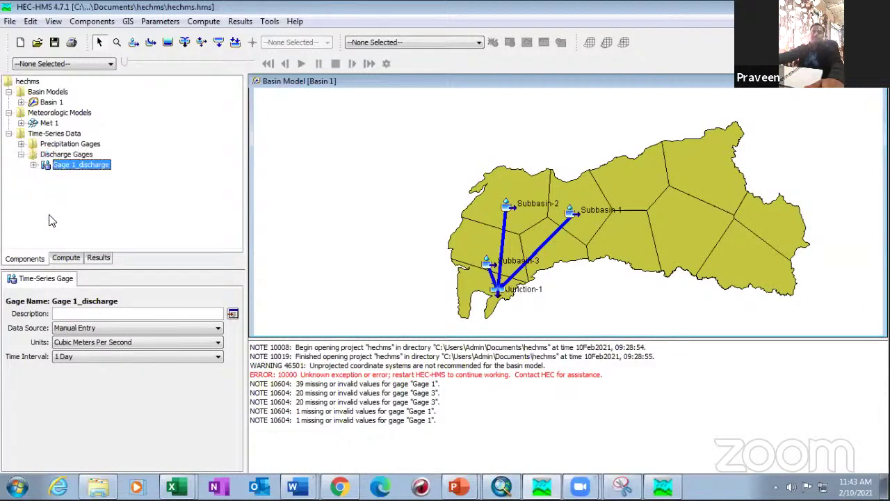
pyautogui.click(20, 144)
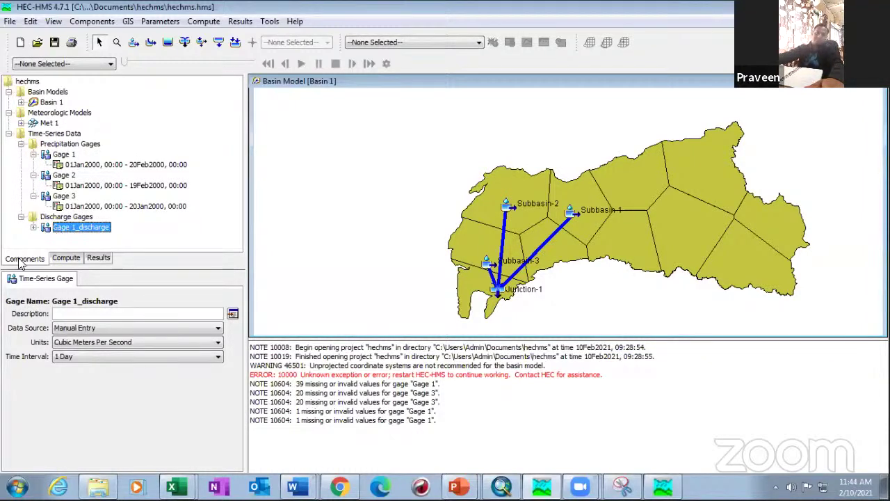
pyautogui.click(9, 133)
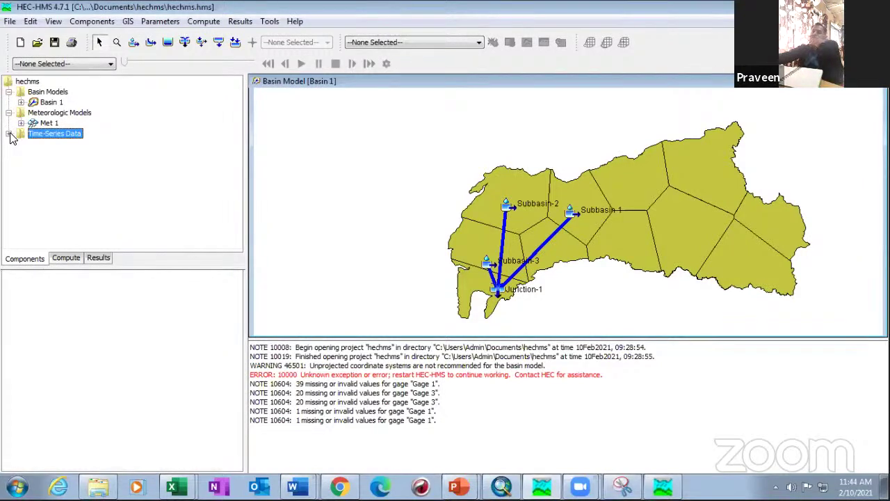
pyautogui.click(55, 113)
pyautogui.click(91, 23)
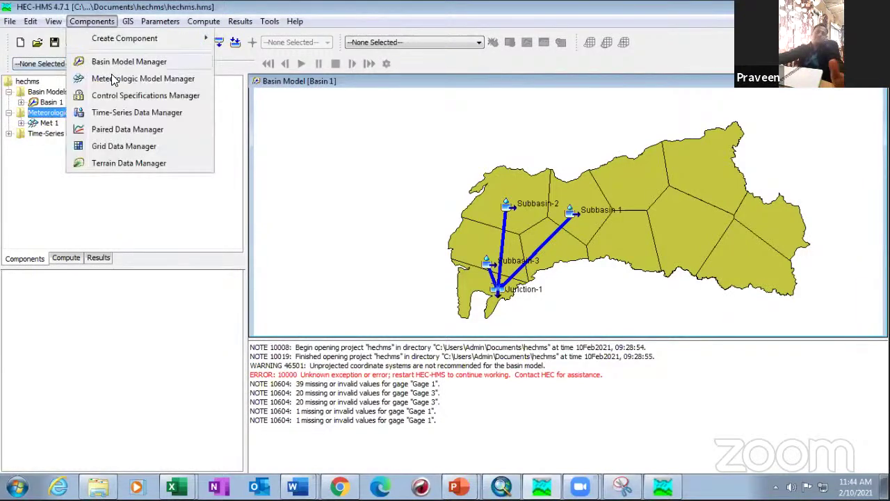
pyautogui.click(136, 79)
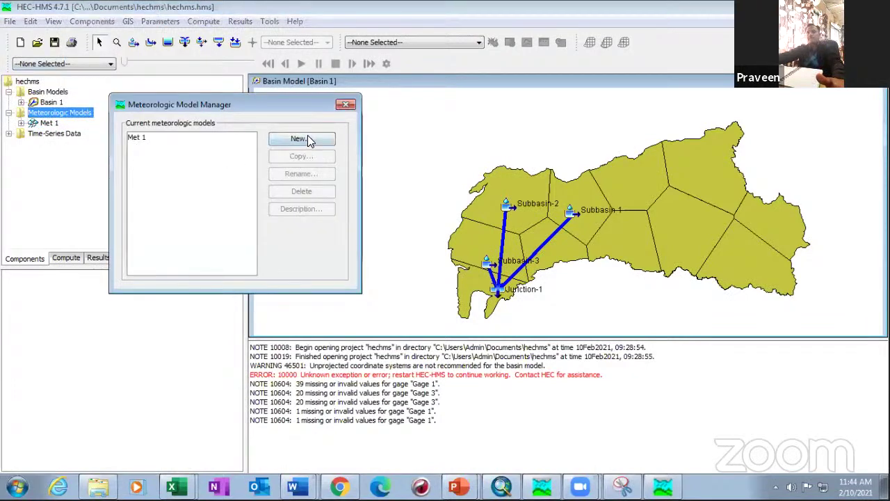
pyautogui.click(309, 140)
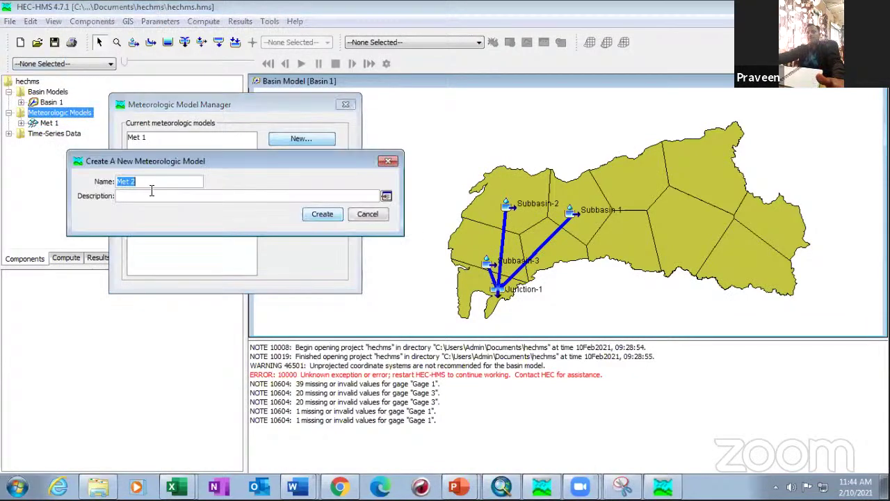
pyautogui.click(369, 215)
pyautogui.click(345, 105)
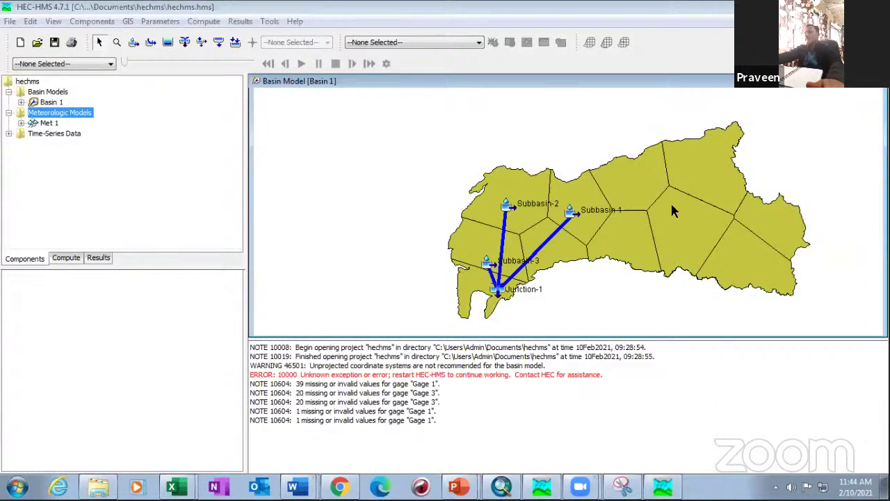
pyautogui.click(92, 21)
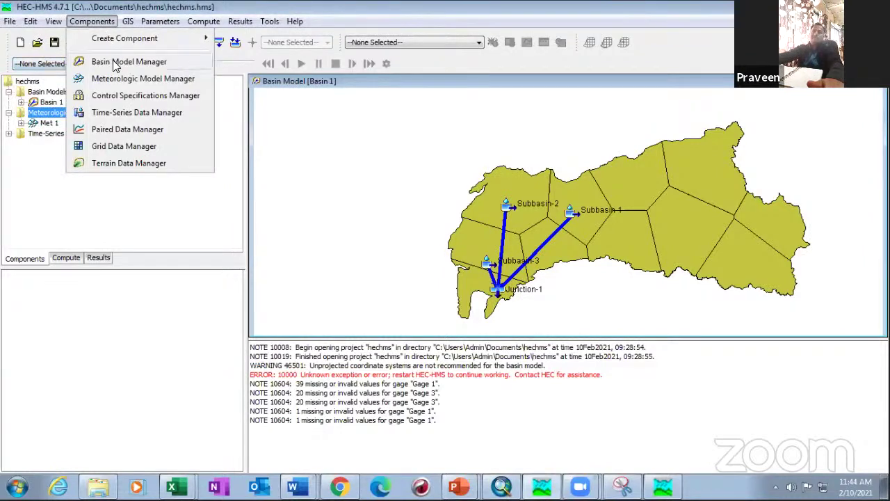
pyautogui.click(139, 84)
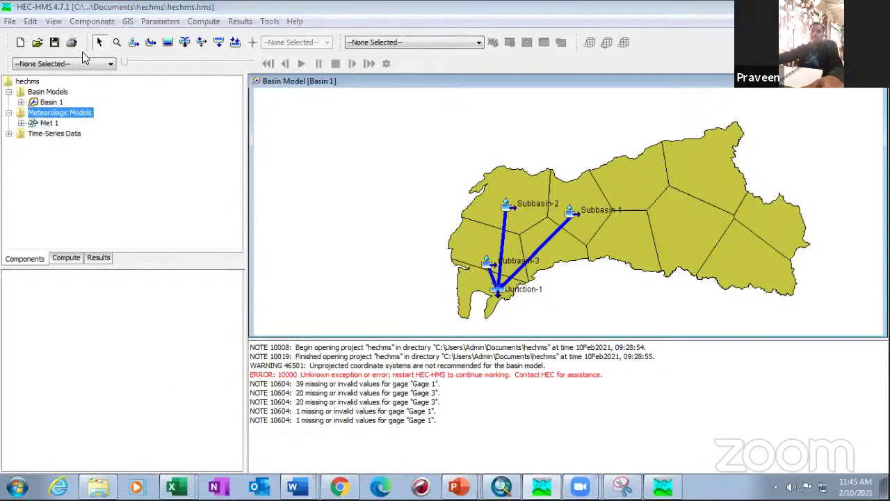
pyautogui.click(93, 22)
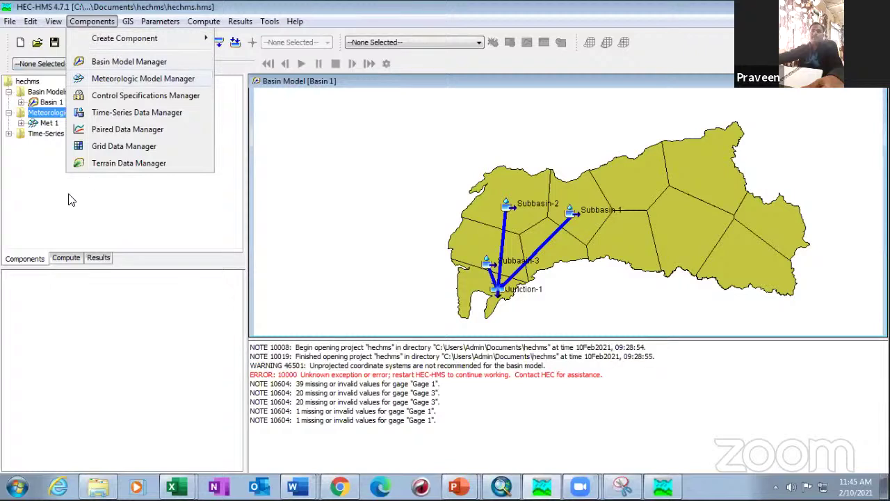
pyautogui.click(33, 216)
# - Examine the precipitation and evapotranspiration method options of the meteorologic model Met 1
pyautogui.click(41, 123)
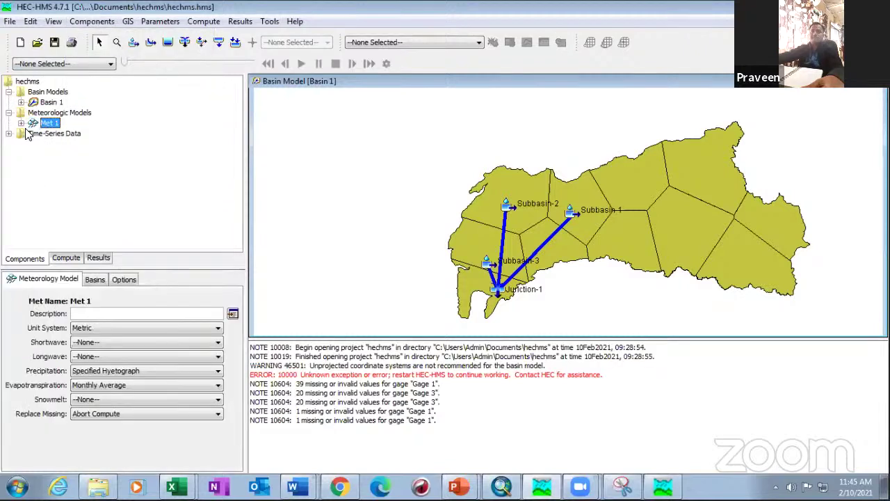
pyautogui.click(21, 123)
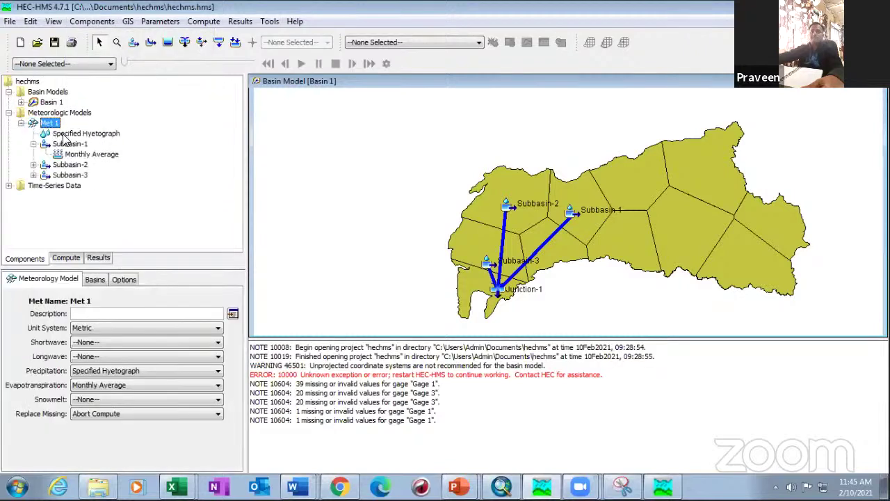
pyautogui.click(100, 373)
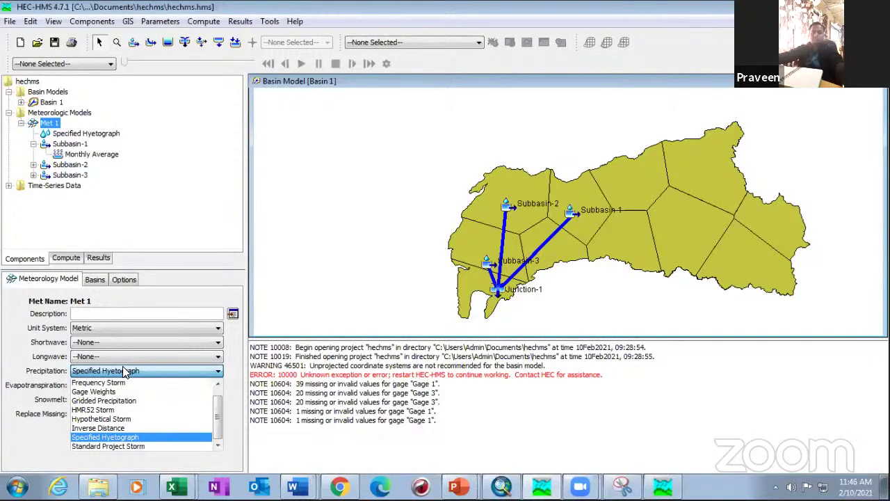
pyautogui.click(122, 370)
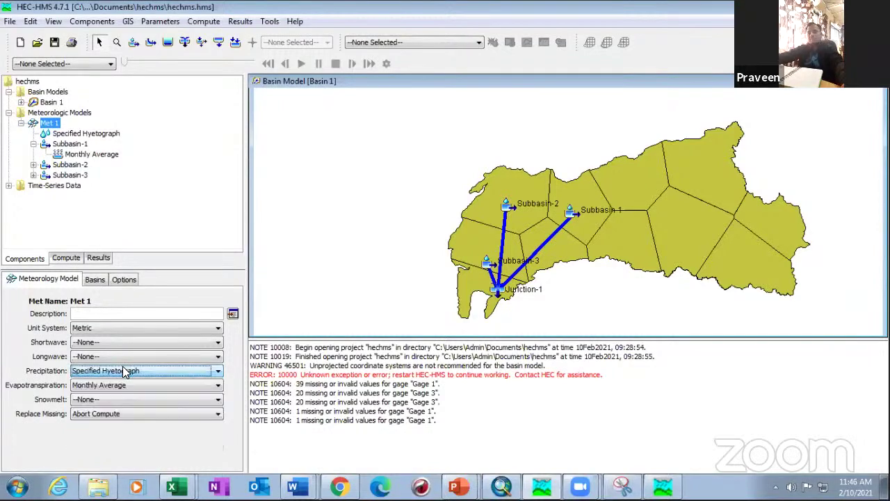
pyautogui.click(87, 387)
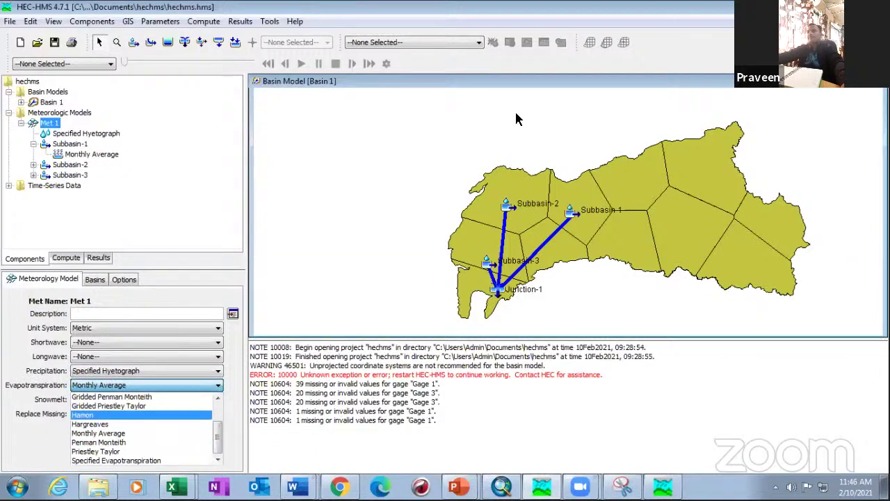
pyautogui.click(621, 263)
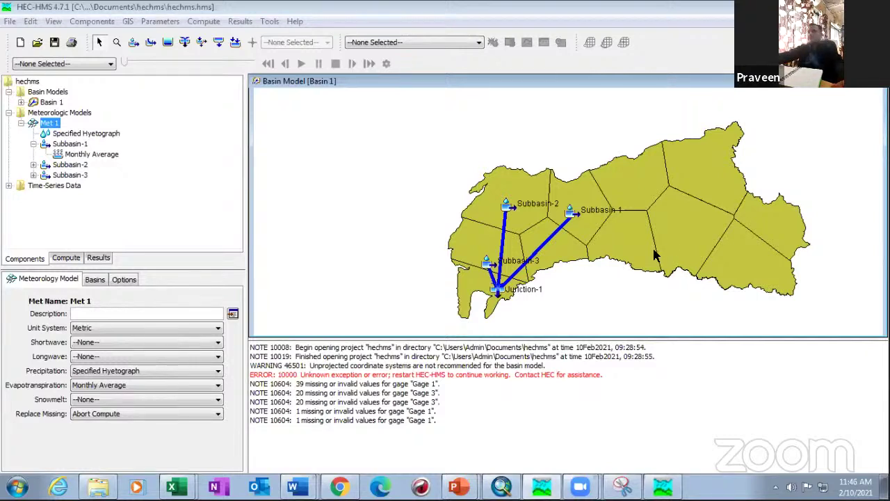
pyautogui.scroll(2, 630, 280)
pyautogui.scroll(-3, 630, 284)
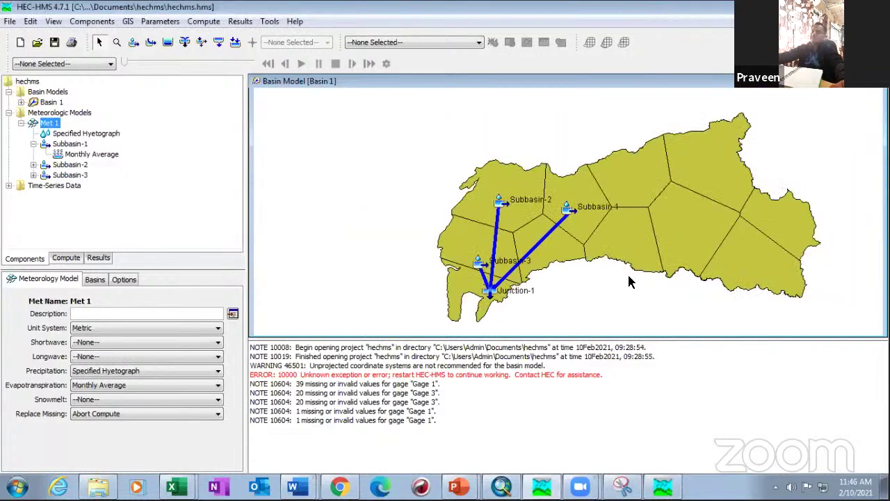
# - Change the evapotranspiration method of meteorologic model Met 1 to Gridded Penman Monteith, accepting the loss of its current evapotranspiration data
pyautogui.scroll(1, 629, 287)
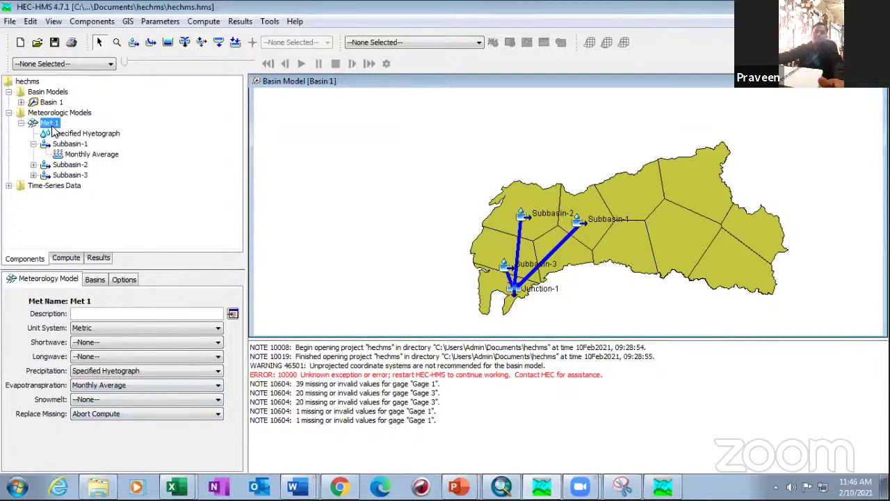
pyautogui.click(87, 386)
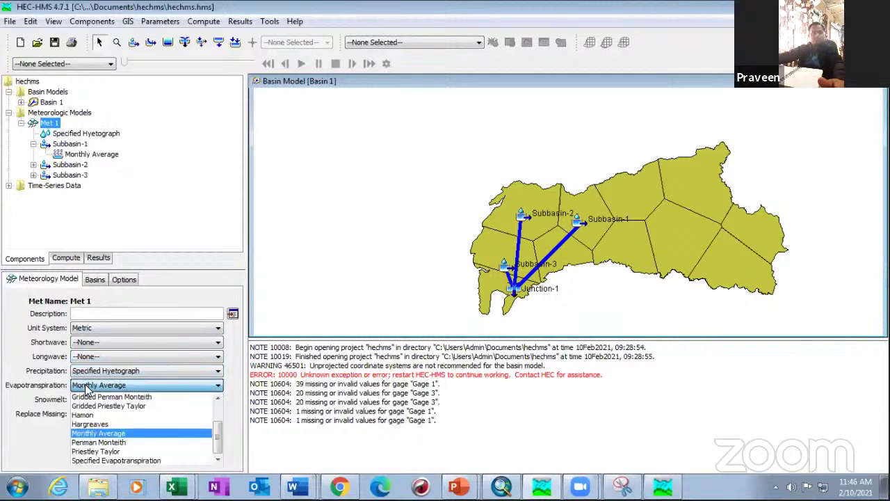
pyautogui.click(123, 433)
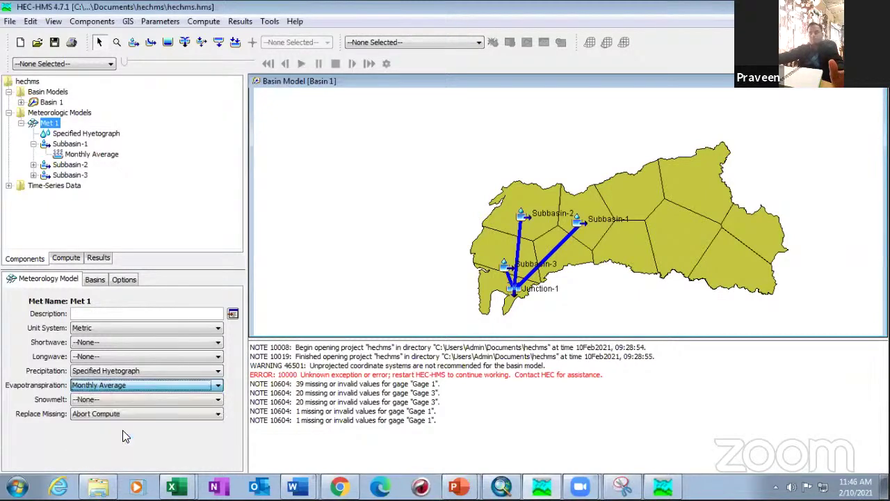
pyautogui.click(120, 389)
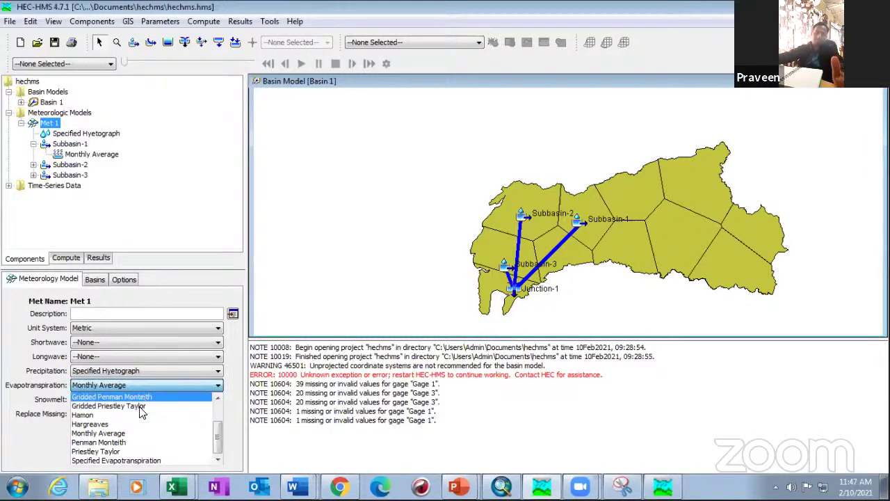
pyautogui.click(136, 397)
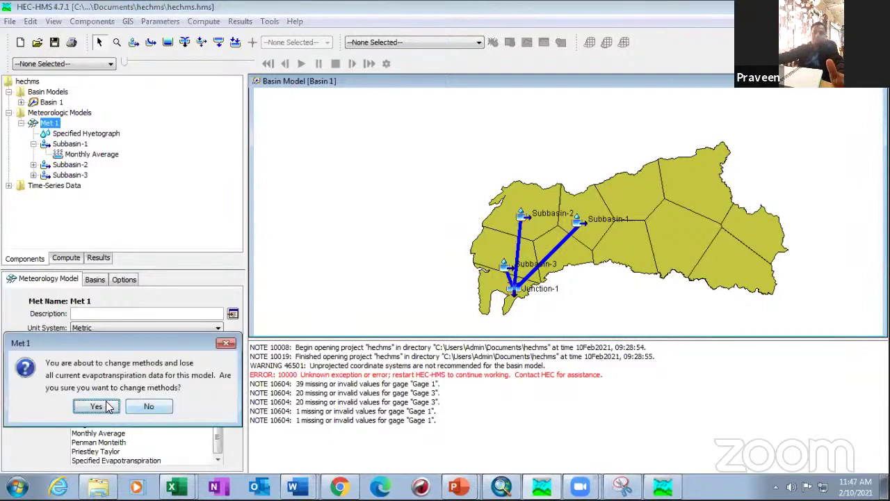
pyautogui.click(105, 402)
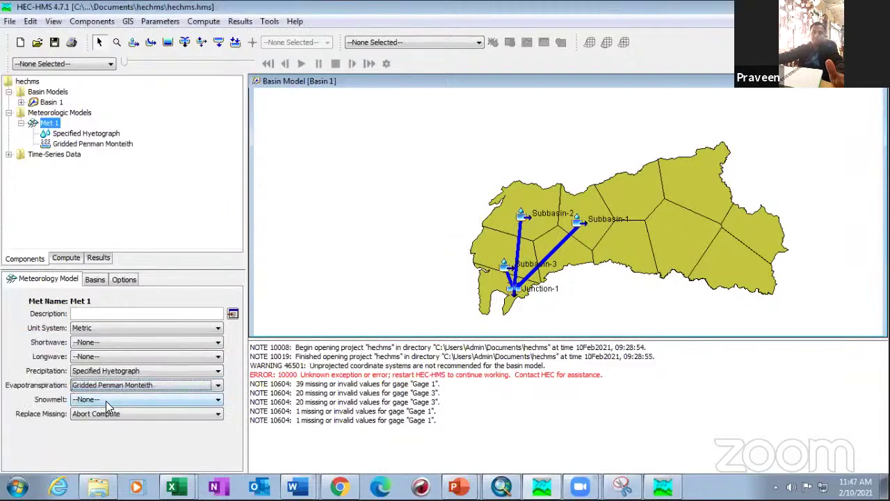
# - Review Met 1's Gridded Penman Monteith parameters and its Specified Hyetograph gage assignments, then return to the Met 1 settings
pyautogui.click(80, 144)
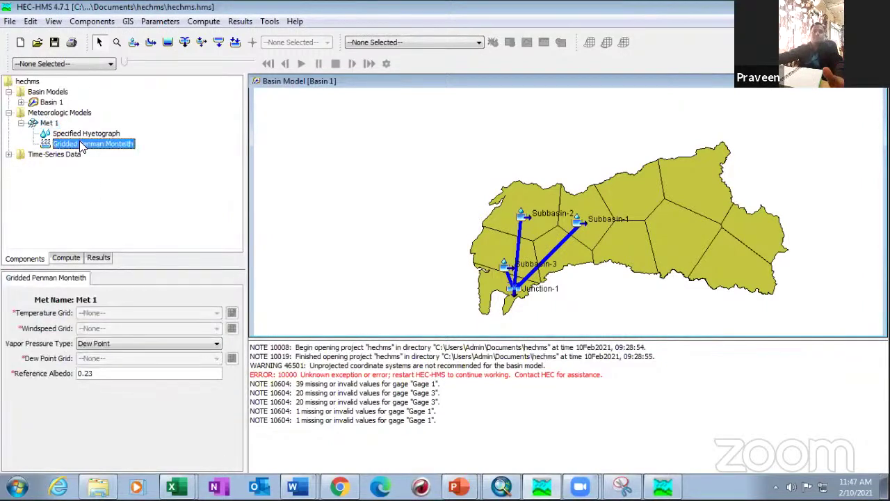
pyautogui.click(99, 343)
pyautogui.click(99, 343)
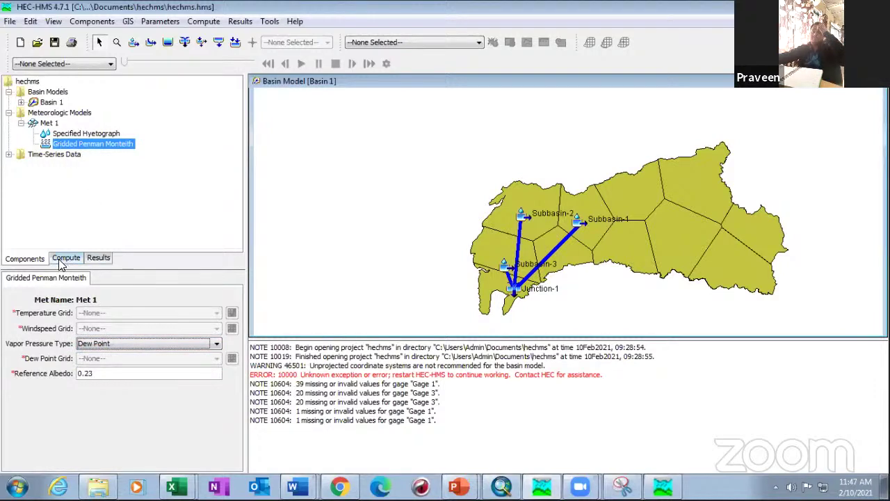
pyautogui.click(80, 134)
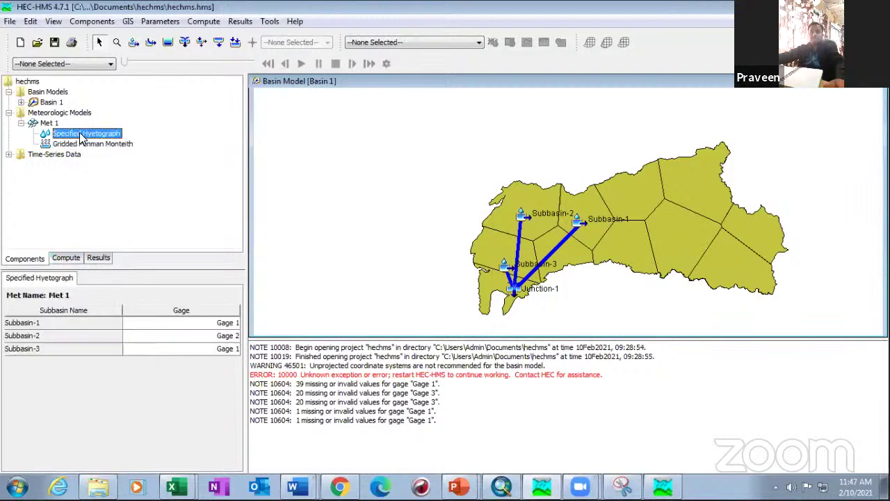
pyautogui.click(48, 125)
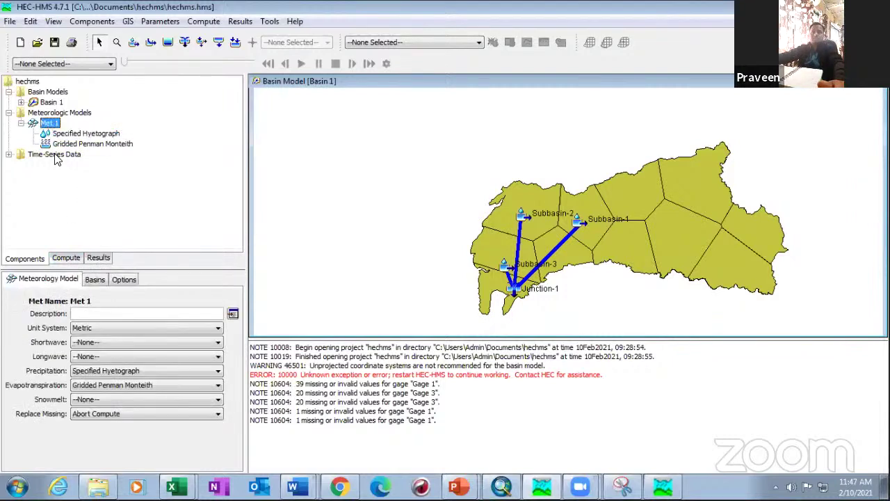
# - Switch Met 1's evapotranspiration method back to Monthly Average and accept the method change
pyautogui.click(114, 386)
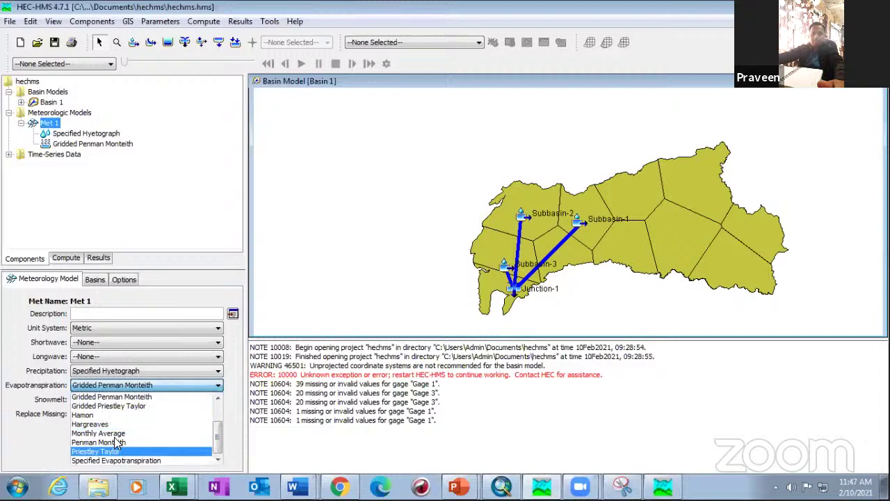
pyautogui.click(108, 433)
pyautogui.click(107, 407)
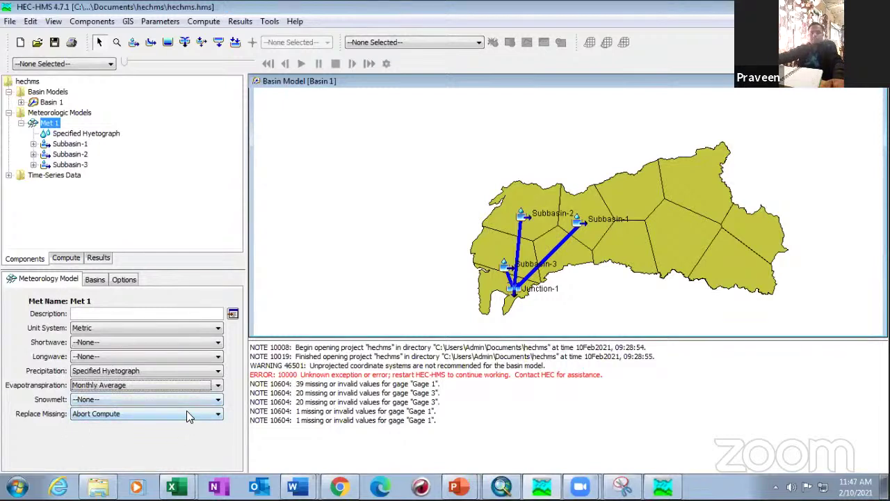
# - Set Met 1's evapotranspiration method to None and accept the method change
pyautogui.click(125, 386)
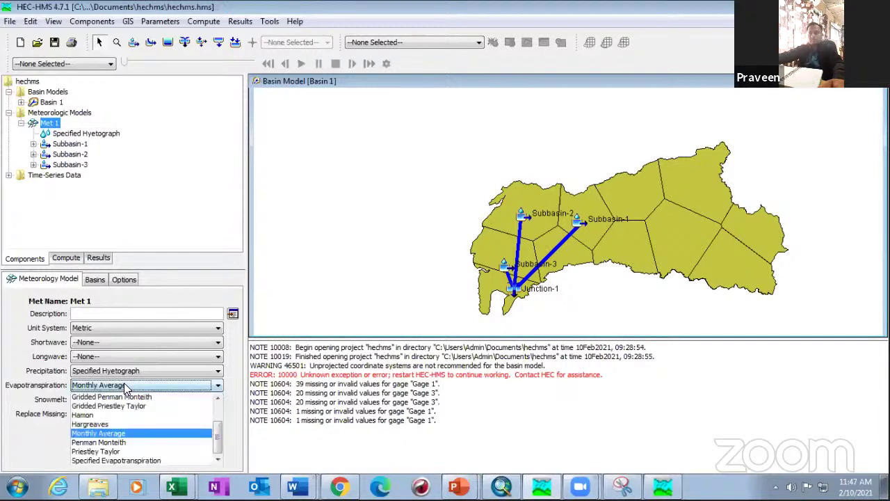
pyautogui.scroll(2, 122, 430)
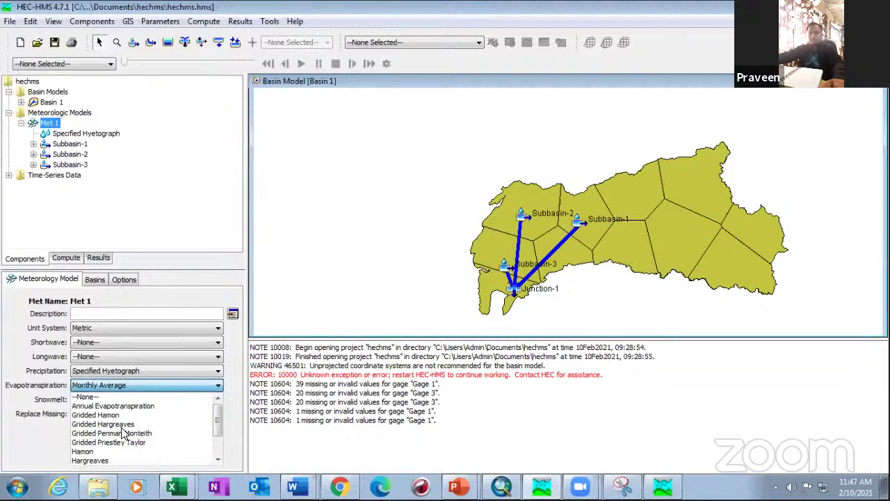
pyautogui.click(104, 396)
pyautogui.click(101, 409)
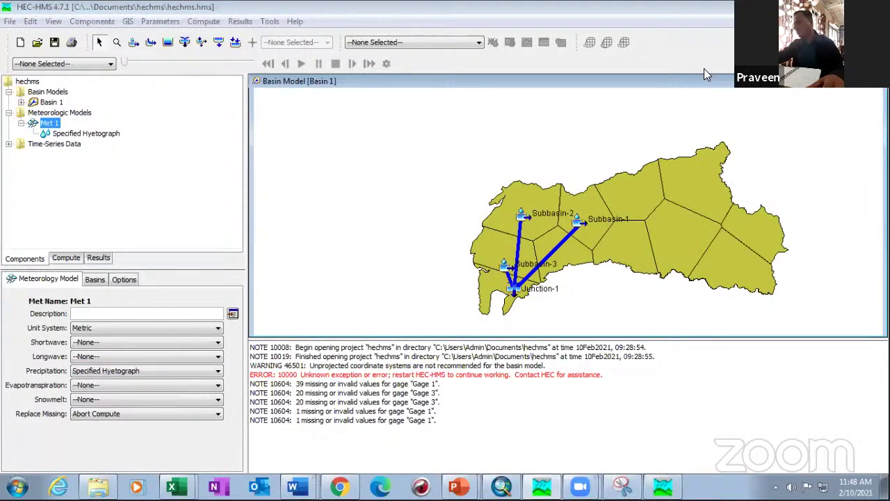
pyautogui.click(114, 438)
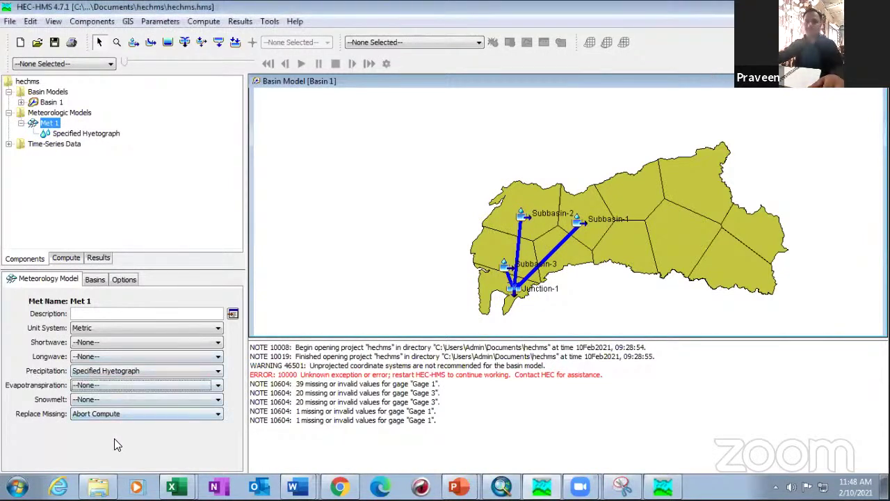
# - Reselect Monthly Average as Met 1's evapotranspiration method and accept the method change
pyautogui.click(103, 384)
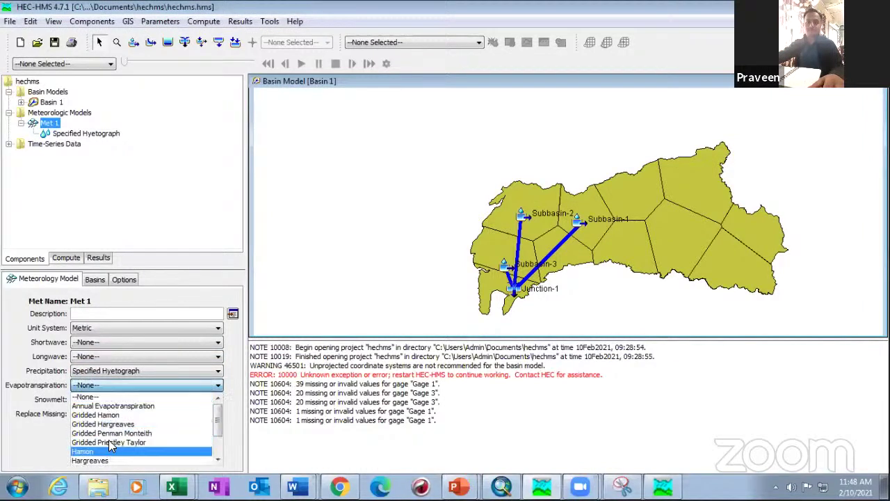
pyautogui.scroll(-1, 109, 440)
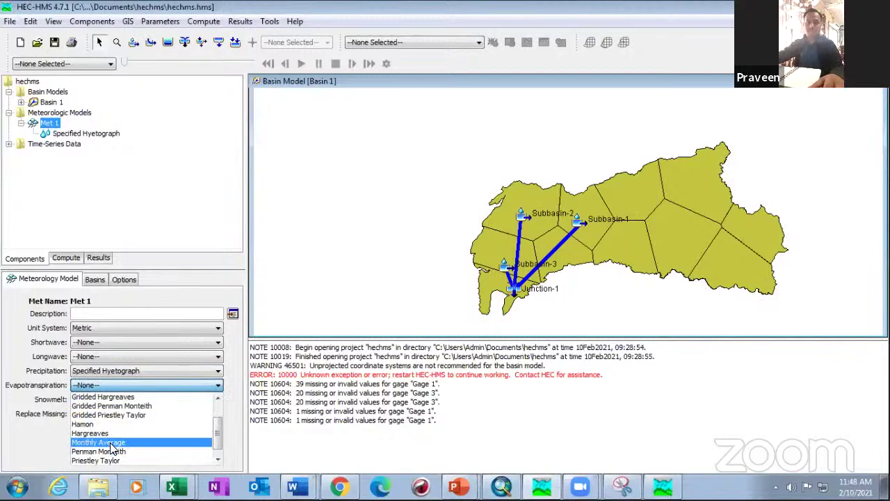
pyautogui.click(111, 444)
pyautogui.click(97, 406)
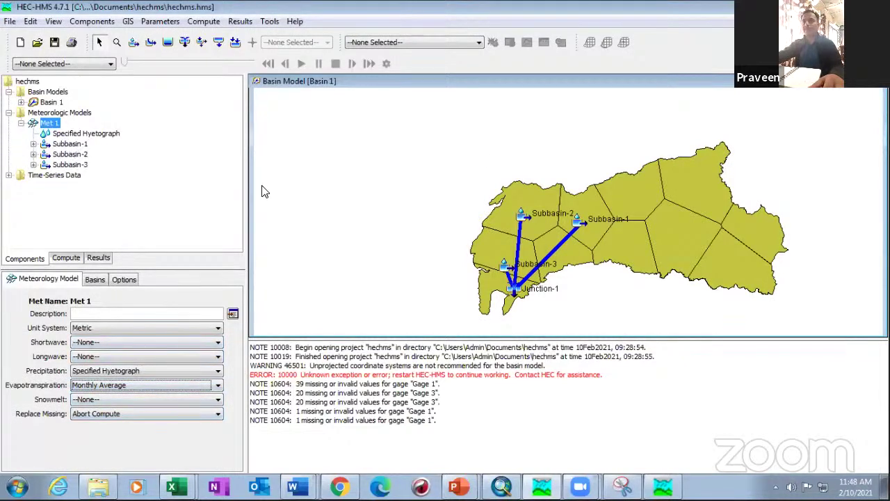
# - Remove the evapotranspiration method from Met 1 again by choosing None and accepting the change
pyautogui.click(114, 386)
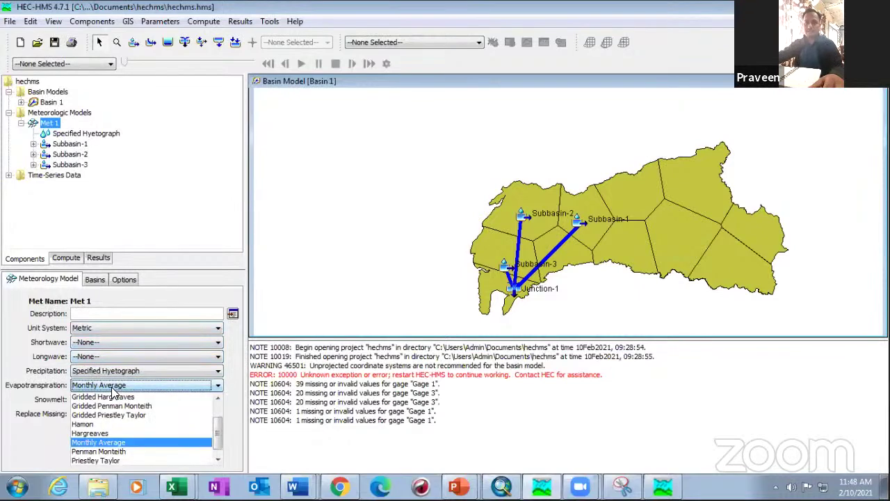
pyautogui.press('Up')
pyautogui.press('Up')
pyautogui.press('Up')
pyautogui.press('Up')
pyautogui.press('Up')
pyautogui.press('Up')
pyautogui.press('Up')
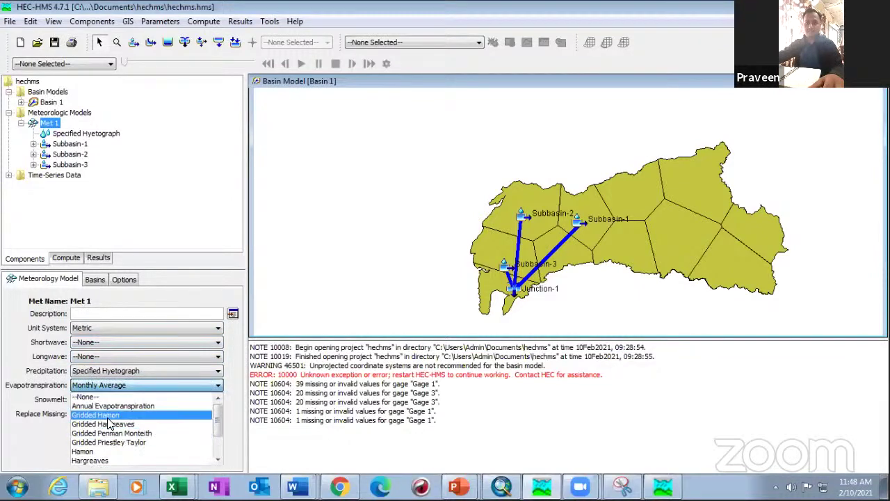
pyautogui.press('Return')
pyautogui.click(98, 408)
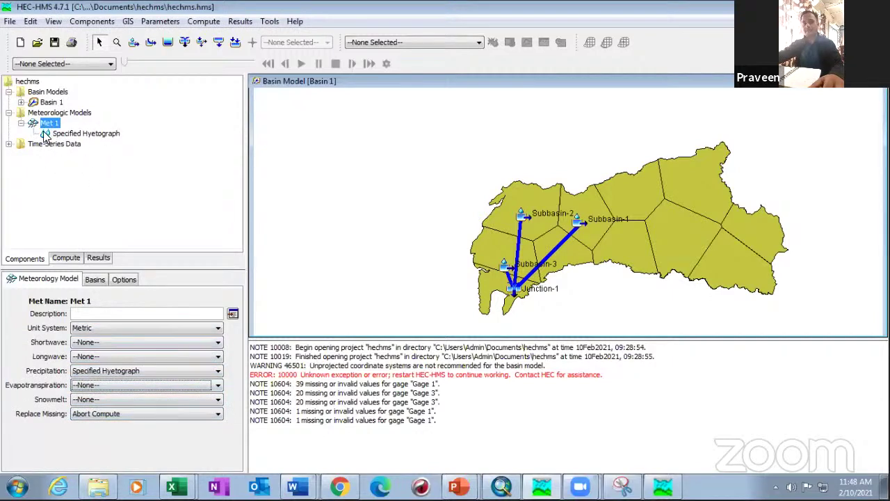
# - Check Met 1's precipitation method options and set its evapotranspiration method to Monthly Average, accepting the change
pyautogui.click(106, 376)
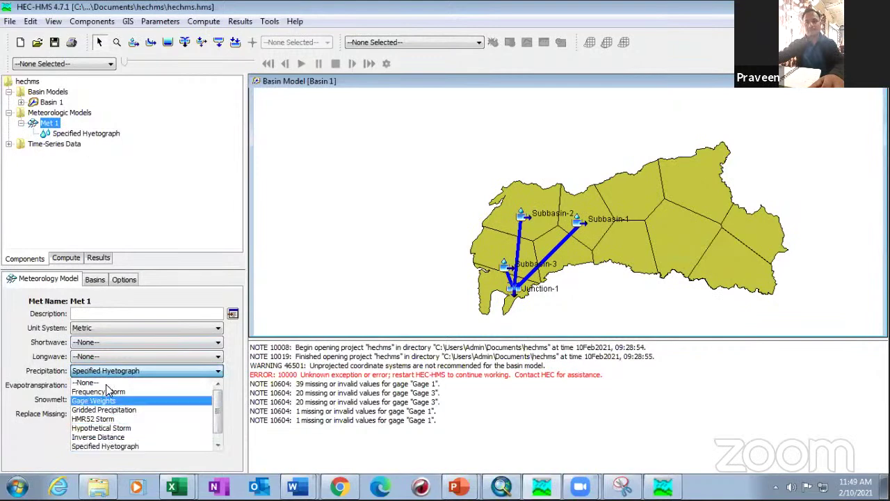
pyautogui.click(13, 375)
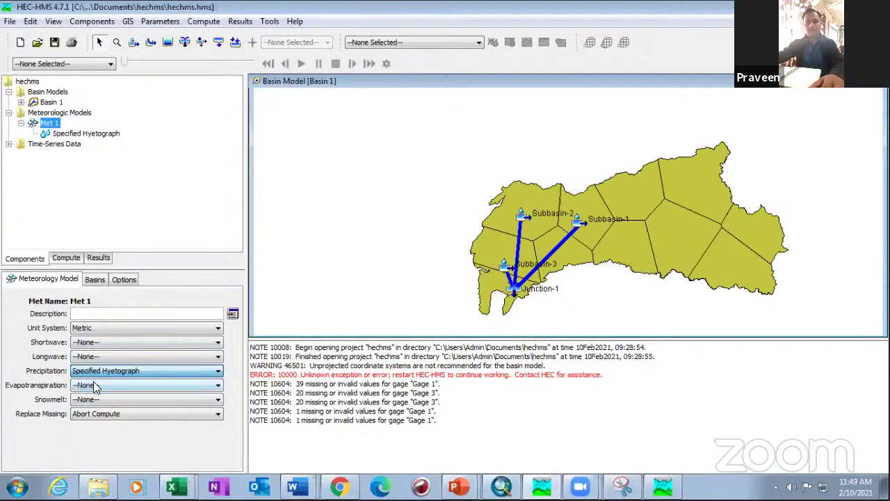
pyautogui.click(93, 387)
pyautogui.scroll(-2, 106, 431)
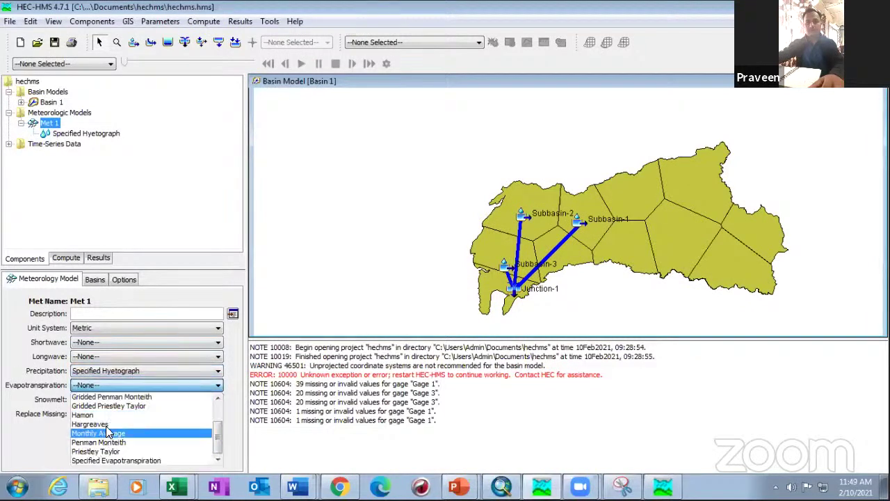
pyautogui.click(106, 432)
pyautogui.click(101, 405)
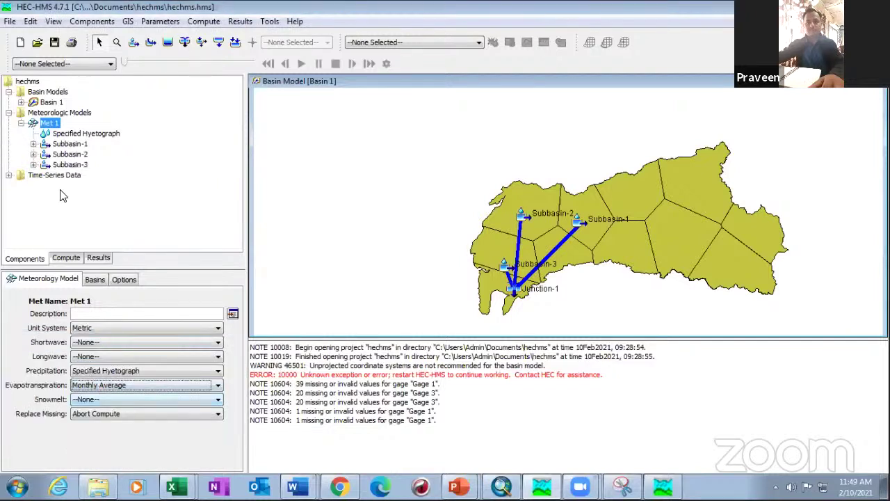
# - Open the Monthly Average evapotranspiration table of Subbasin-1 under Met 1 and examine its January rate and coefficient fields
pyautogui.click(43, 144)
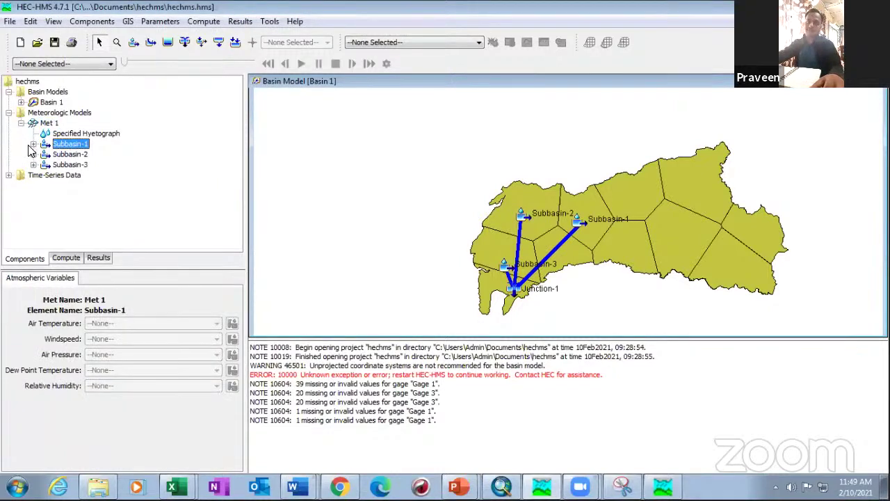
pyautogui.click(32, 144)
pyautogui.click(92, 153)
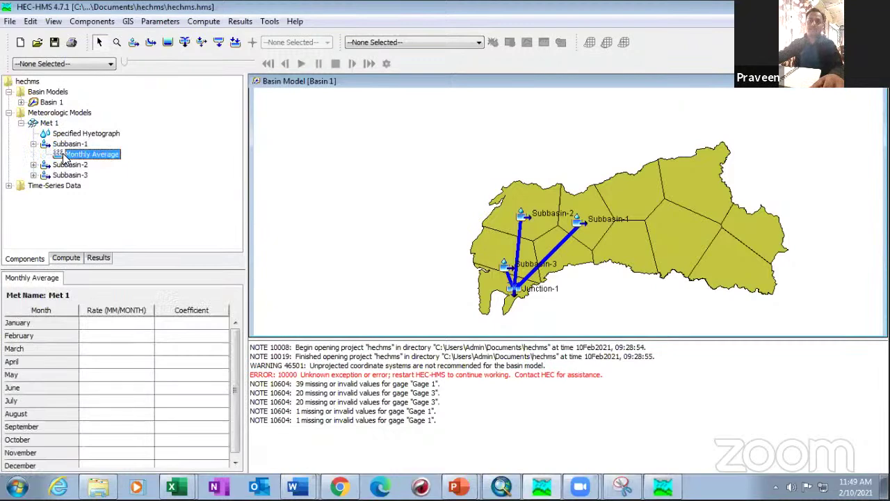
pyautogui.click(117, 322)
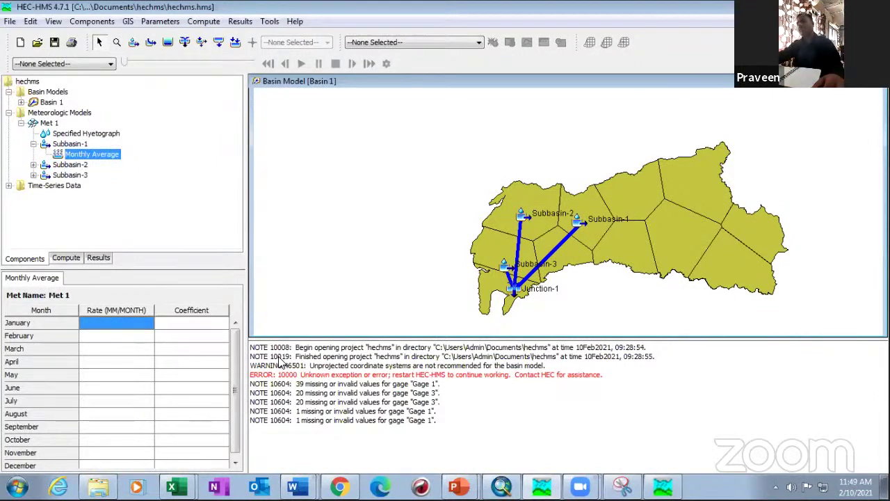
pyautogui.click(193, 322)
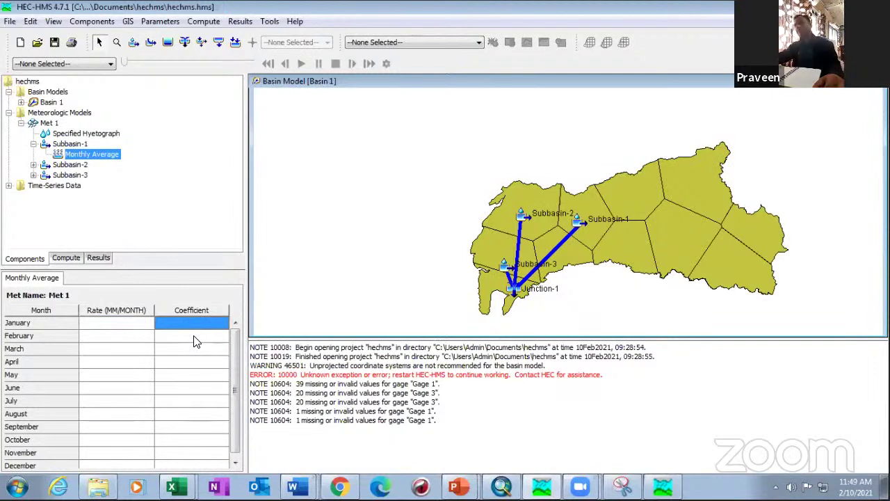
pyautogui.click(121, 324)
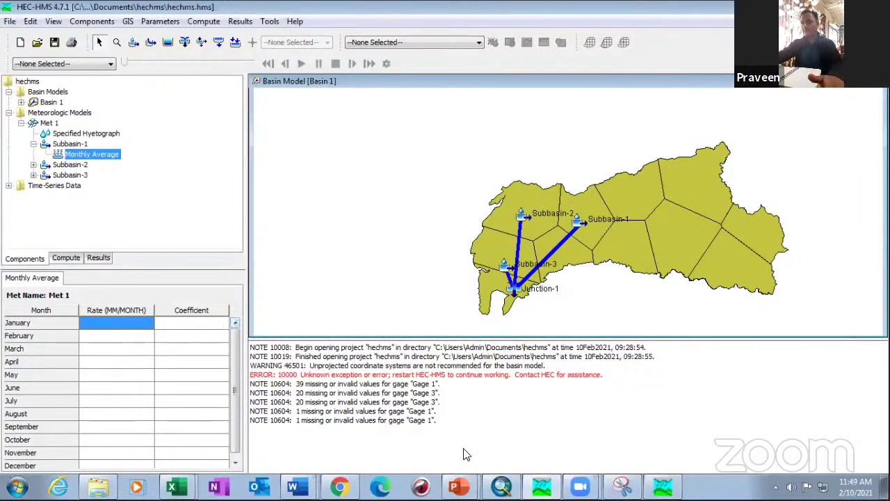
pyautogui.click(339, 487)
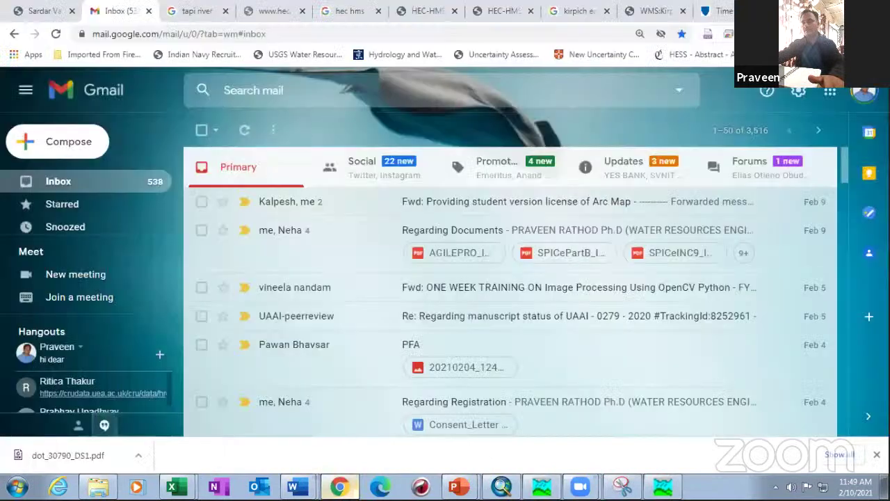
pyautogui.click(339, 487)
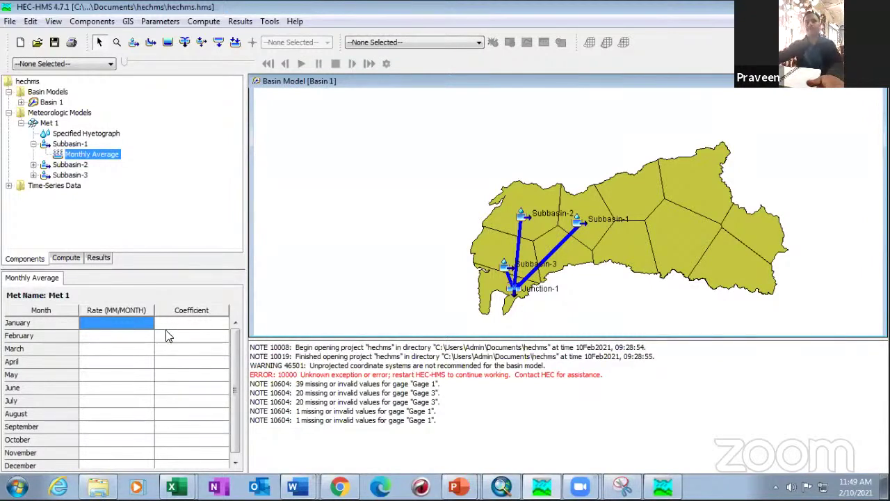
pyautogui.click(147, 337)
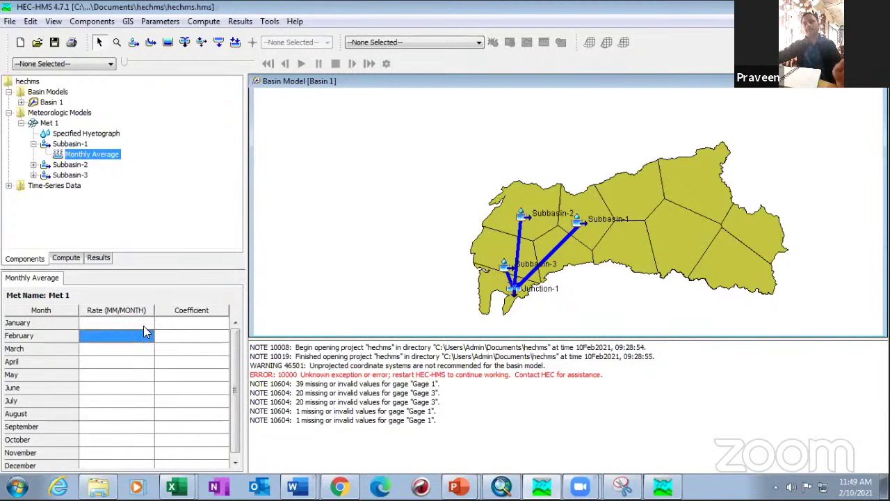
pyautogui.click(143, 326)
pyautogui.click(142, 338)
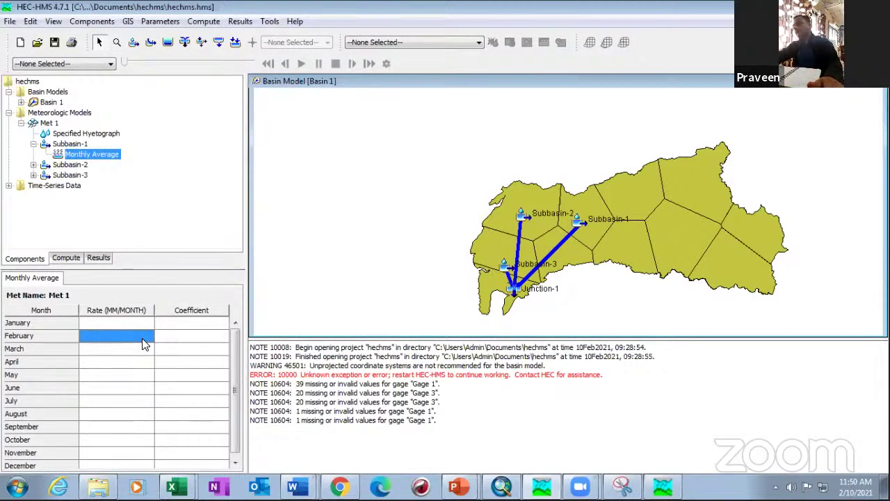
# - Examine the January coefficient and rate fields of Subbasin-1's Monthly Average table and Met 1's Specified Hyetograph gage assignments
pyautogui.click(190, 323)
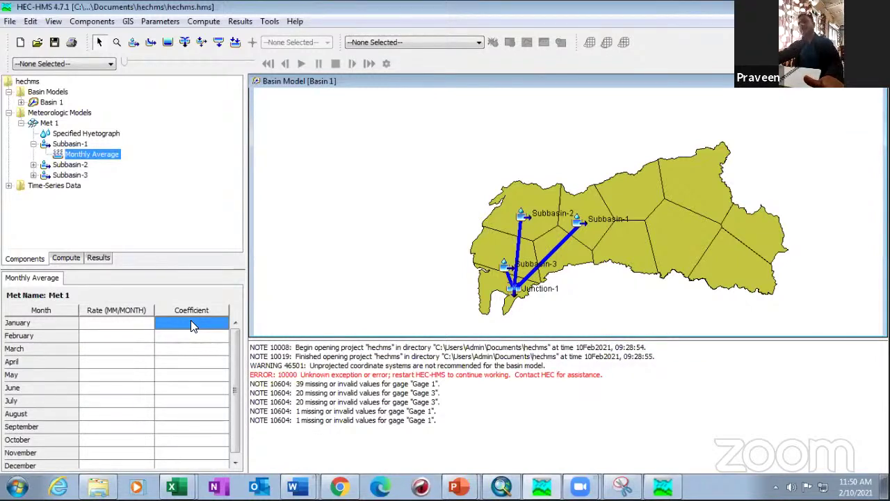
pyautogui.click(138, 326)
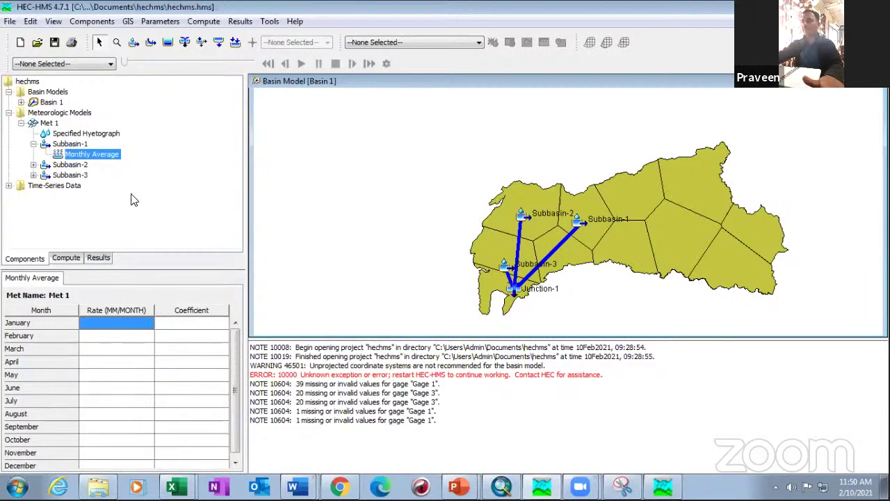
pyautogui.click(74, 165)
pyautogui.click(67, 134)
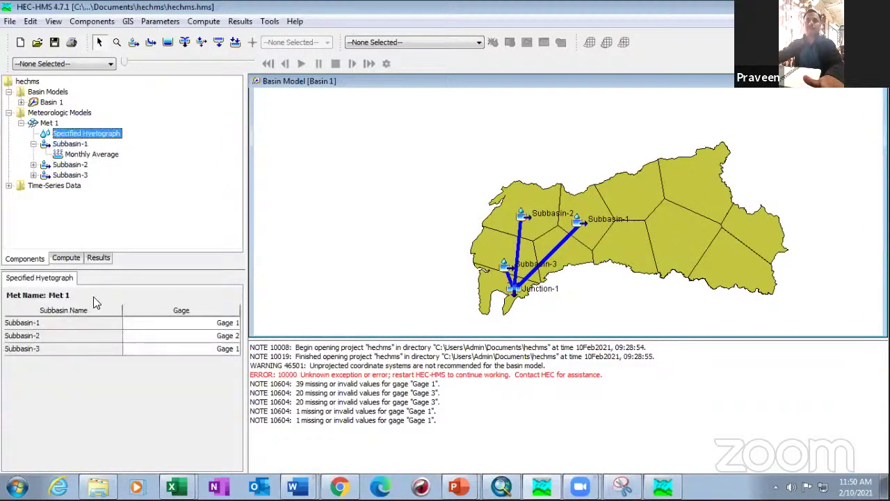
# - Set Met 1's evapotranspiration method to None and accept the method change
pyautogui.click(55, 124)
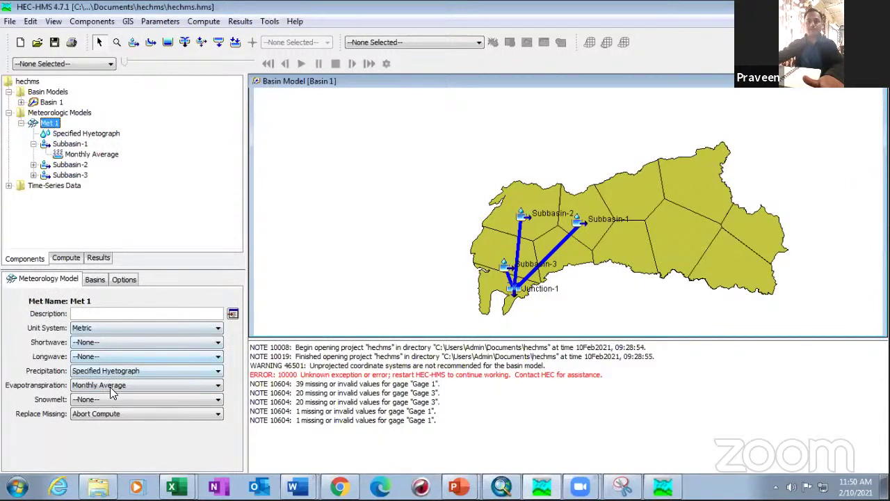
pyautogui.click(142, 385)
pyautogui.scroll(1, 113, 419)
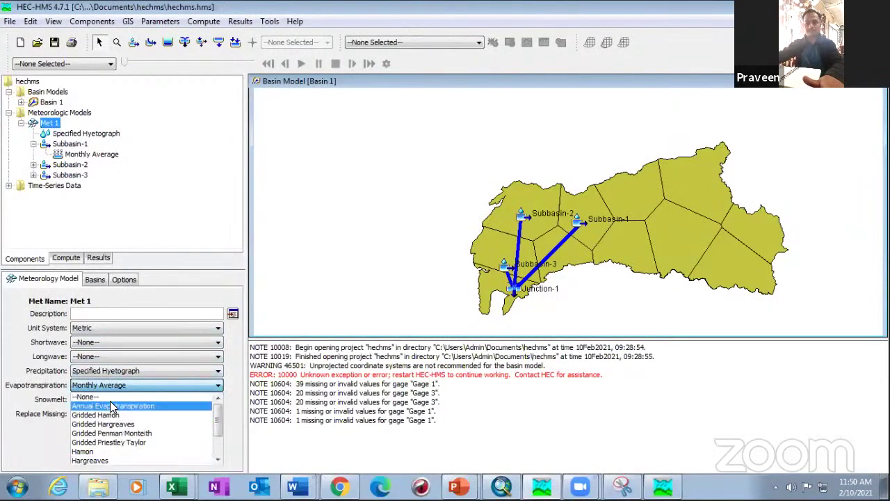
pyautogui.click(110, 399)
pyautogui.click(108, 406)
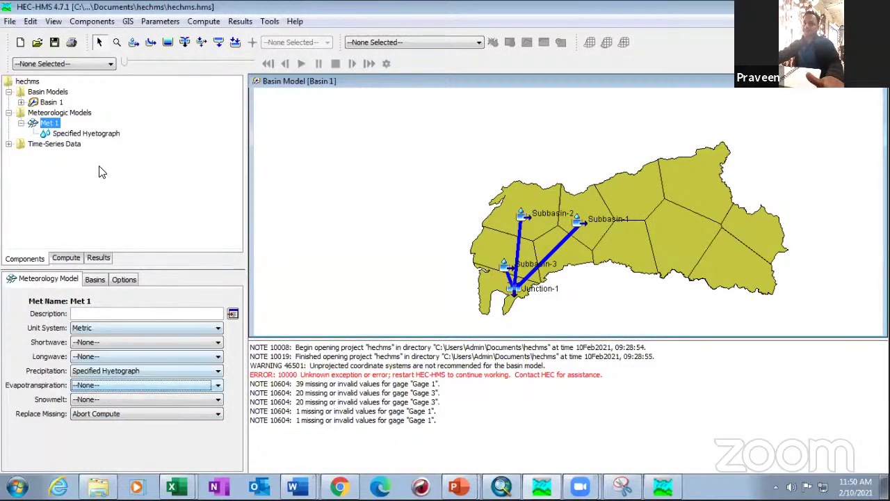
# - Review Met 1's Specified Hyetograph gages, the subbasin inclusion setting for Basin 1, the total override option and the meteorology methods
pyautogui.click(100, 132)
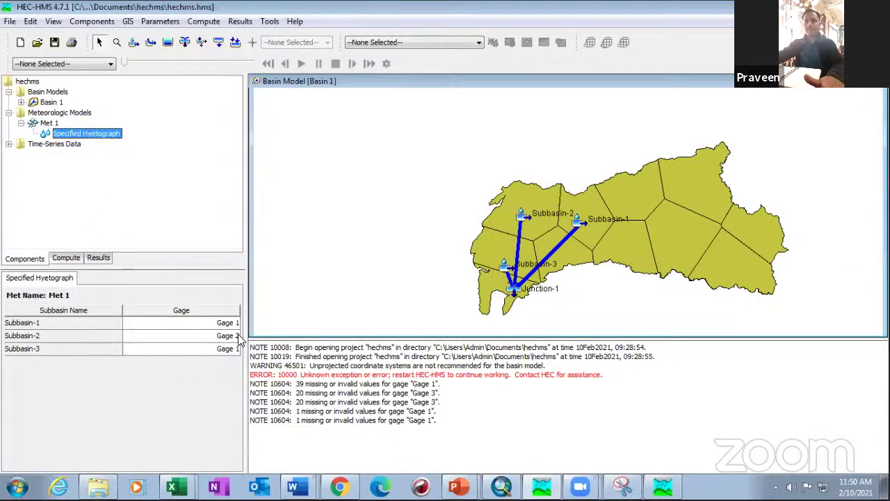
pyautogui.click(52, 123)
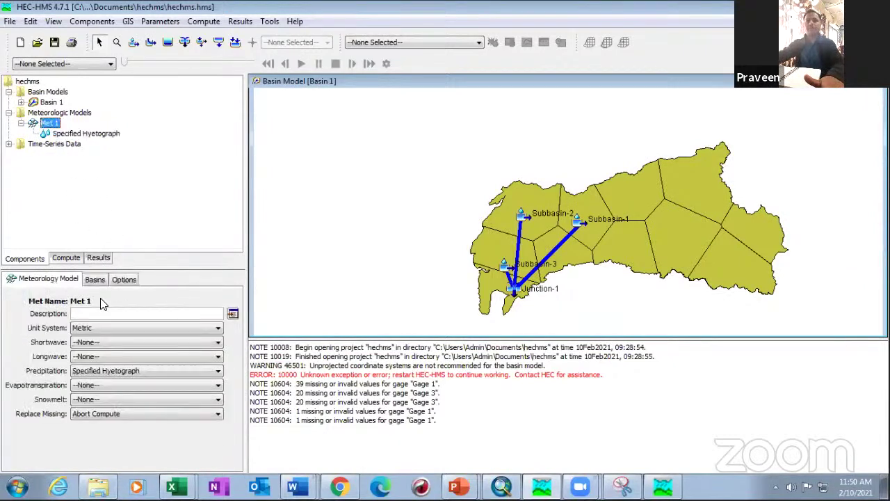
pyautogui.click(93, 279)
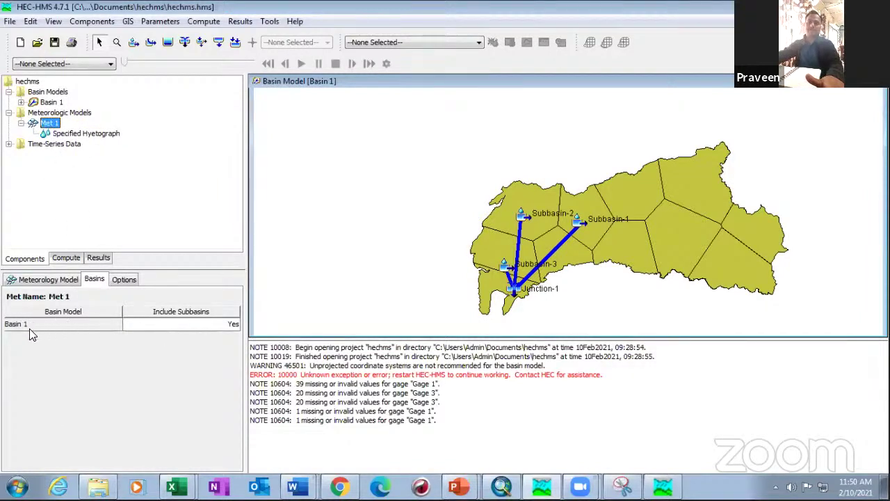
pyautogui.click(195, 322)
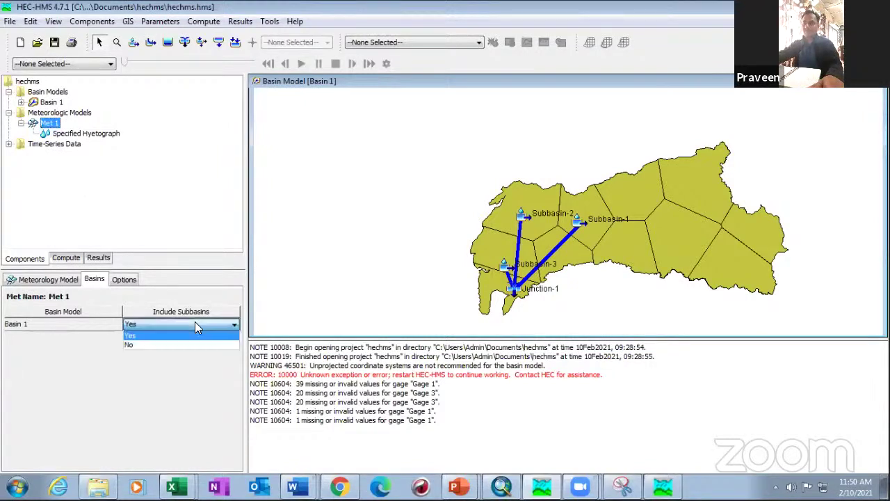
pyautogui.click(195, 321)
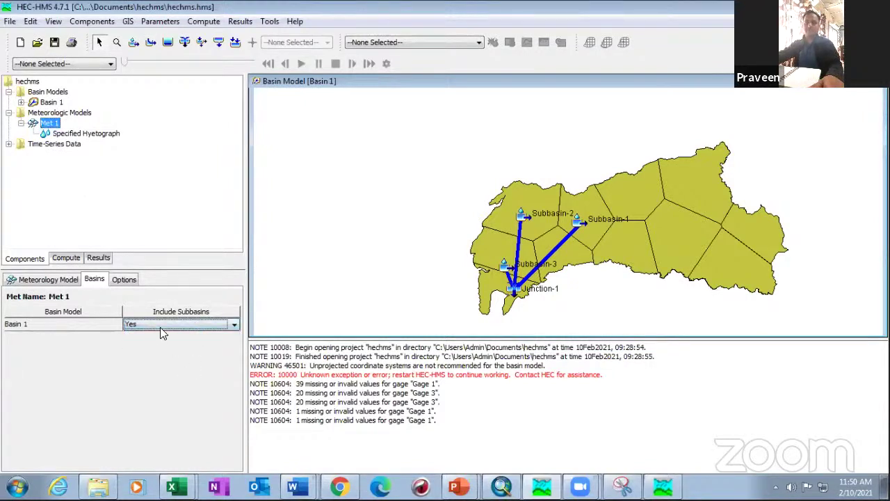
pyautogui.click(124, 279)
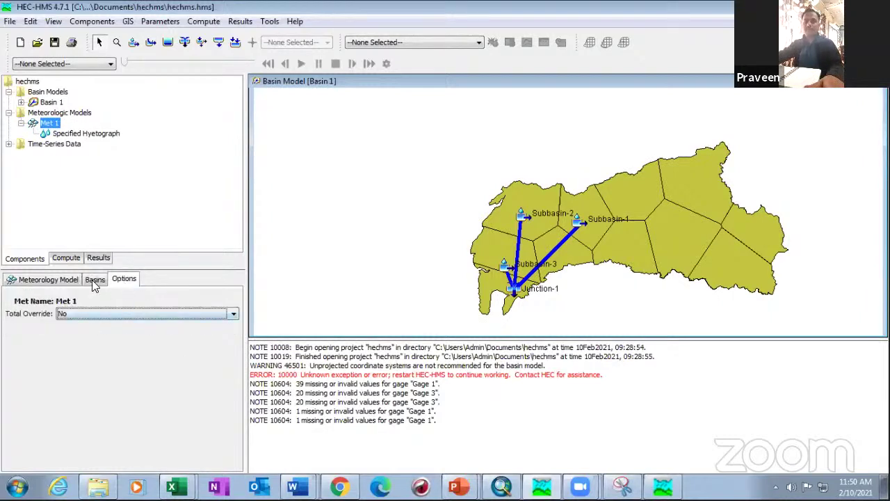
pyautogui.click(95, 279)
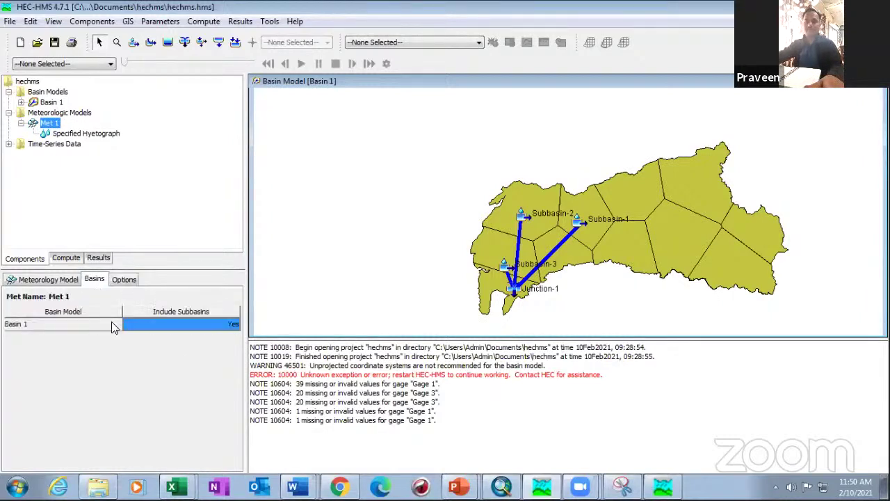
pyautogui.click(75, 135)
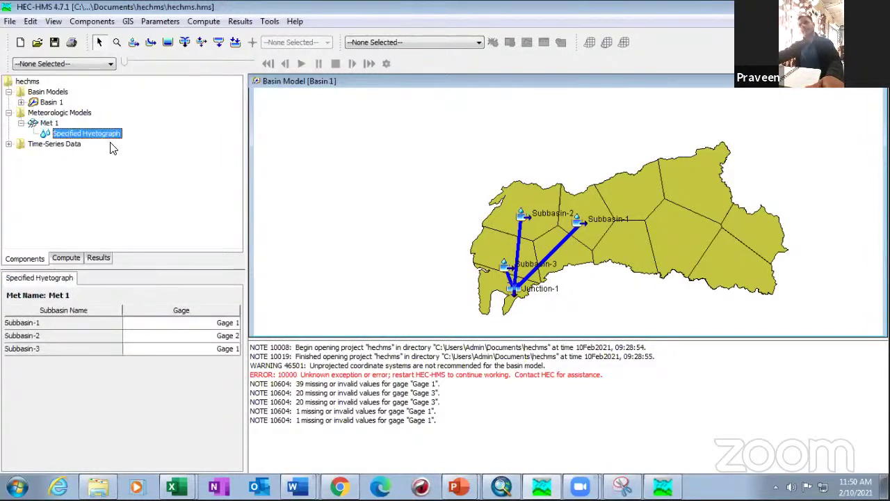
pyautogui.click(49, 123)
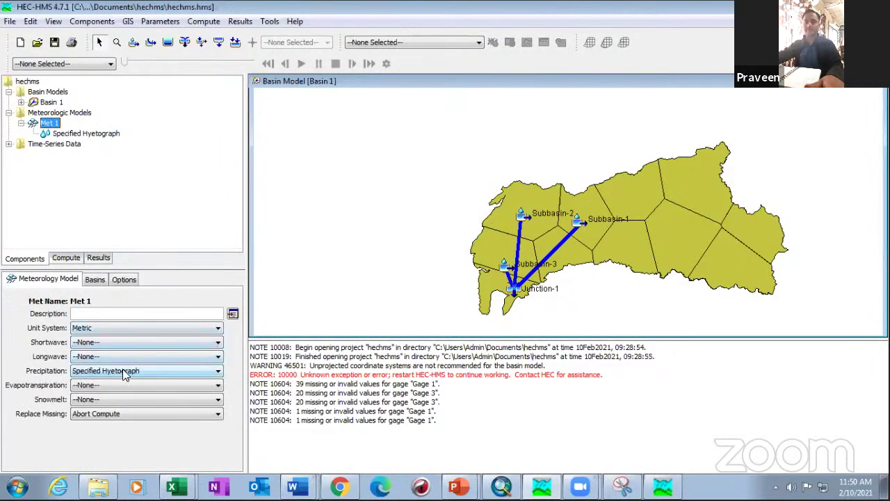
# - Check Subbasin-1's gage choice in Met 1's Specified Hyetograph against the precipitation gages in the time-series data
pyautogui.click(97, 134)
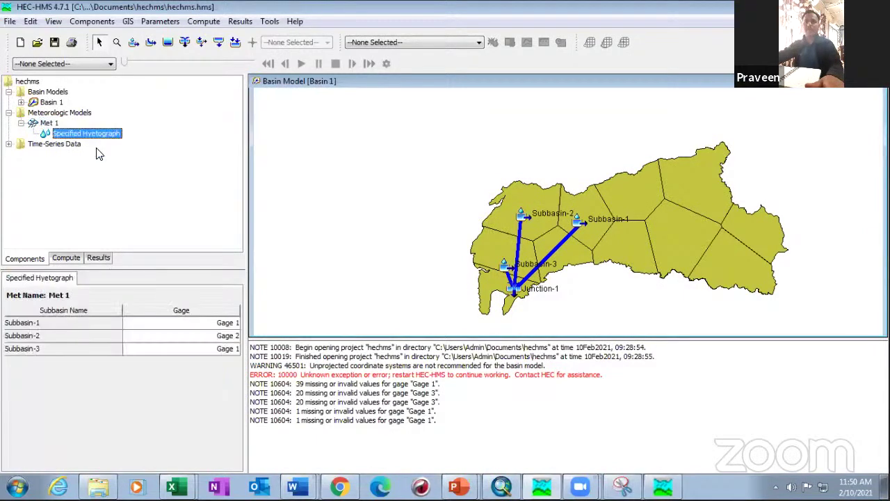
pyautogui.click(180, 320)
pyautogui.click(175, 317)
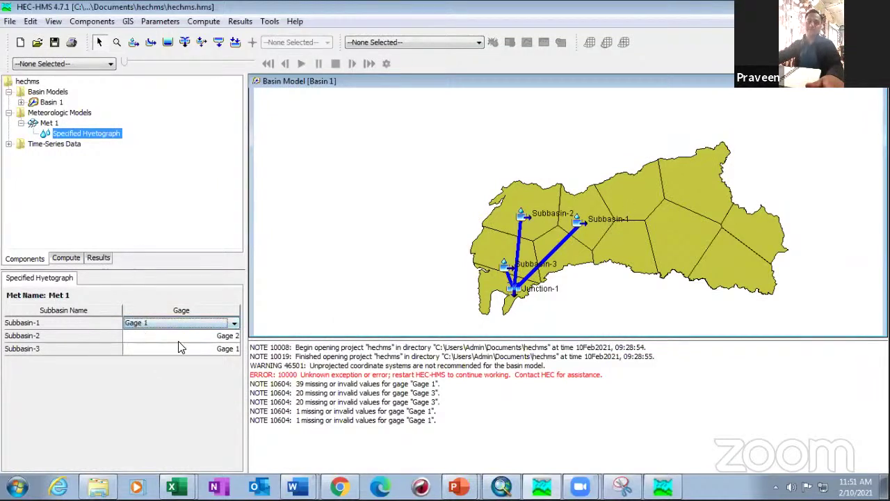
pyautogui.click(8, 145)
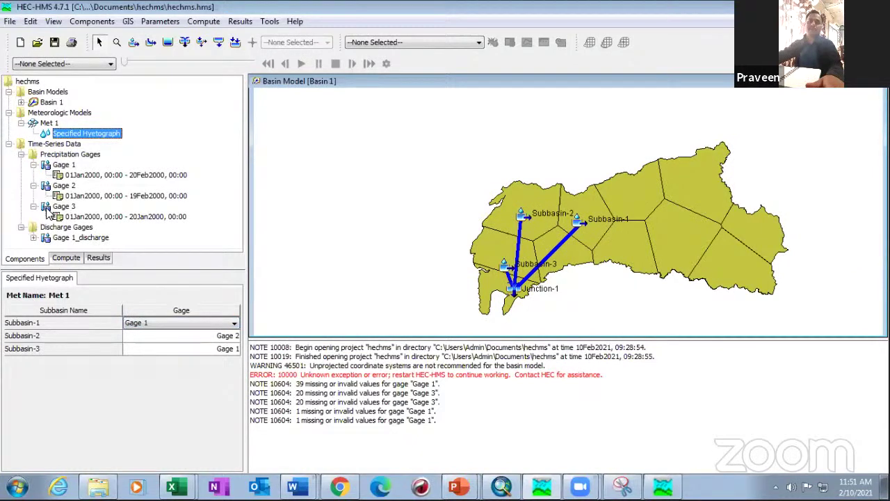
pyautogui.click(201, 325)
pyautogui.click(202, 324)
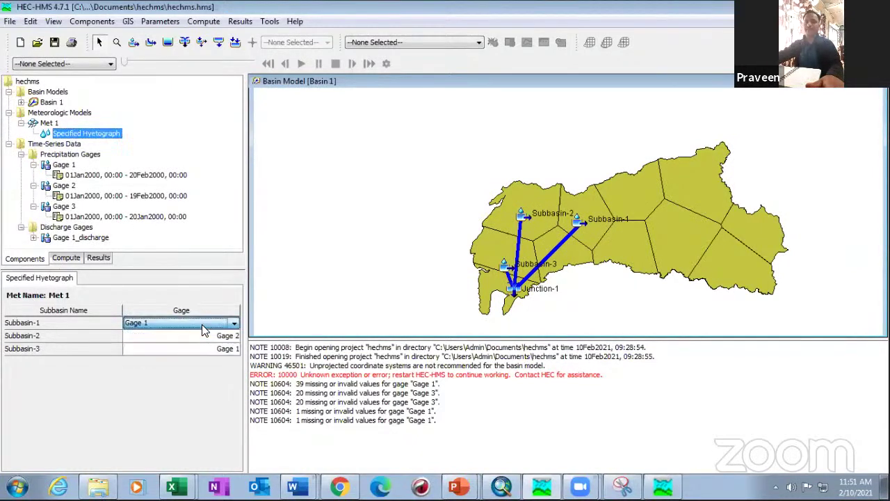
pyautogui.click(7, 144)
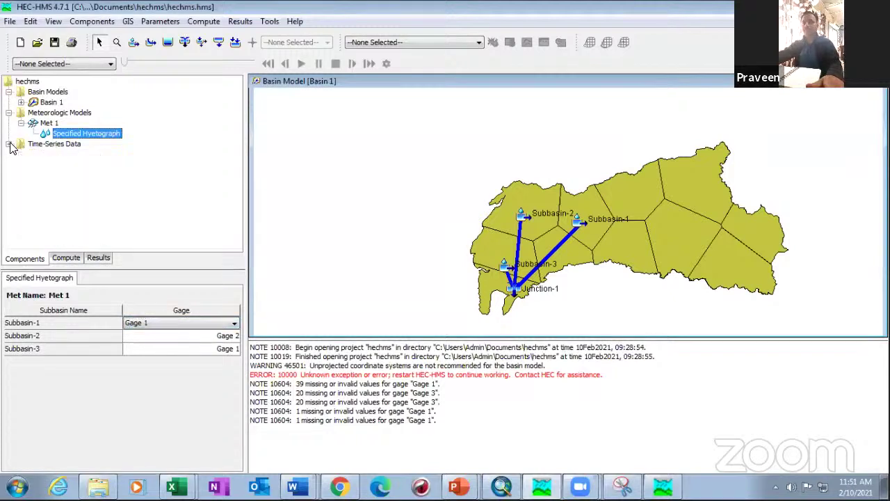
# - Assign Gage 2 to Subbasin-2 and Gage 3 to Subbasin-3 in Met 1's Specified Hyetograph
pyautogui.click(167, 338)
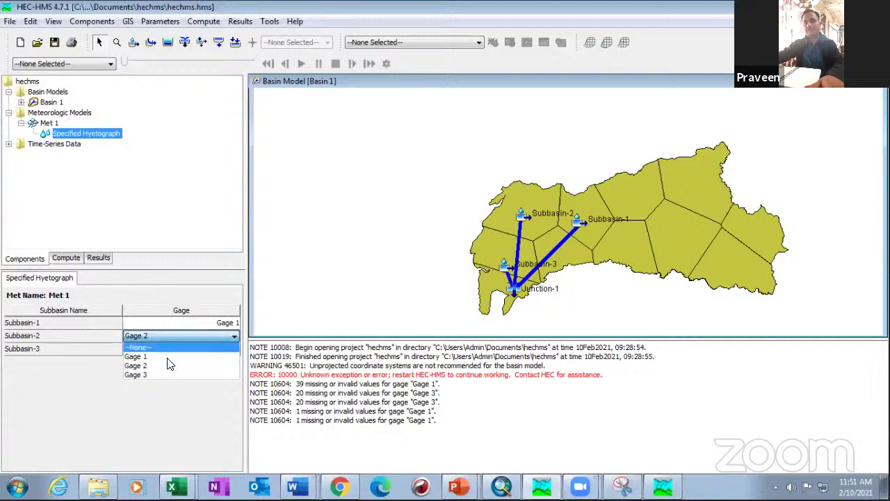
pyautogui.click(167, 363)
pyautogui.click(160, 349)
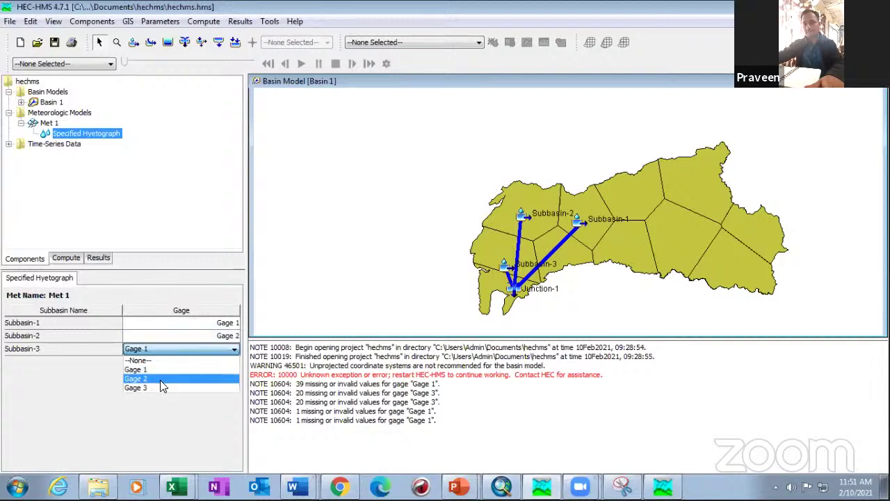
pyautogui.click(159, 386)
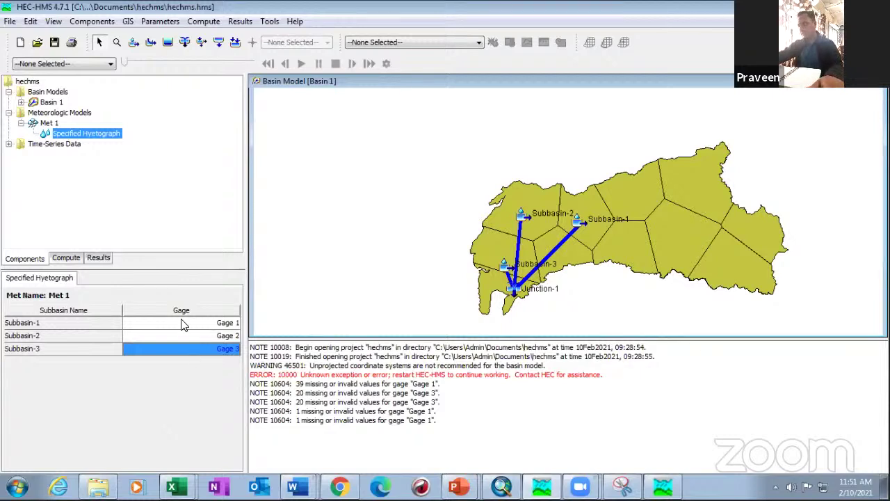
# - Collapse the model folders in the project tree and create a new control specifications component named Control 1
pyautogui.click(8, 112)
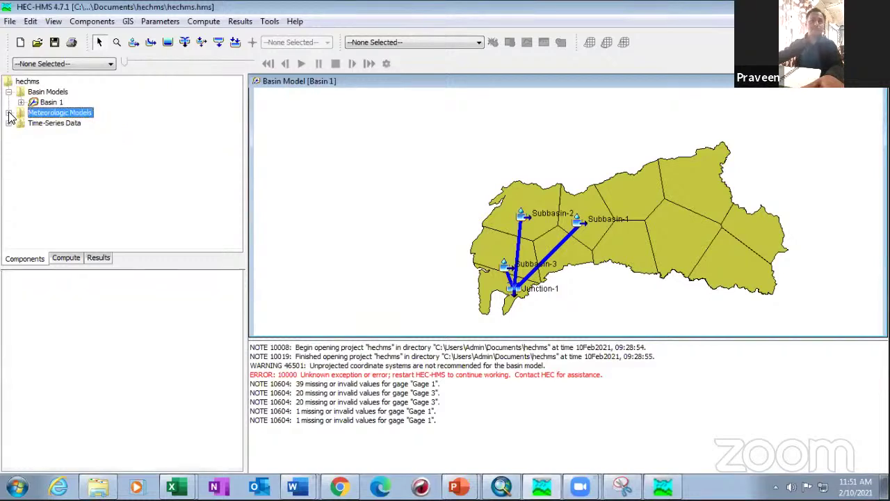
pyautogui.click(9, 123)
pyautogui.click(8, 123)
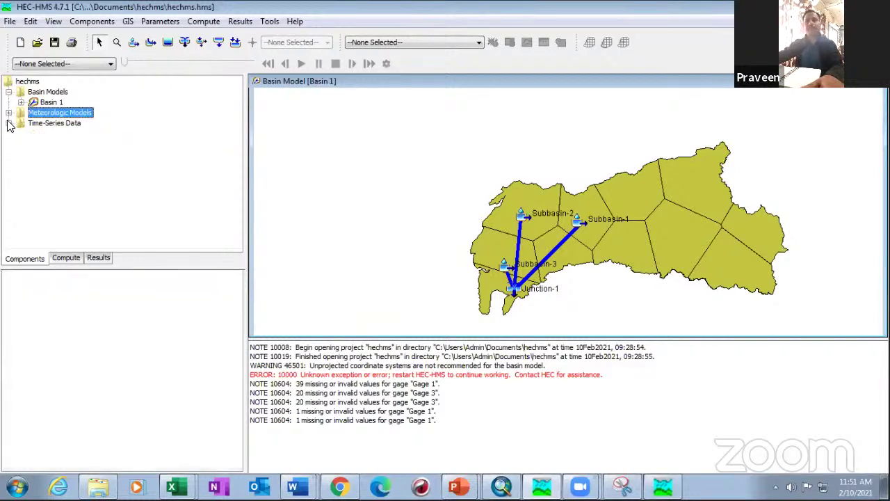
pyautogui.click(8, 92)
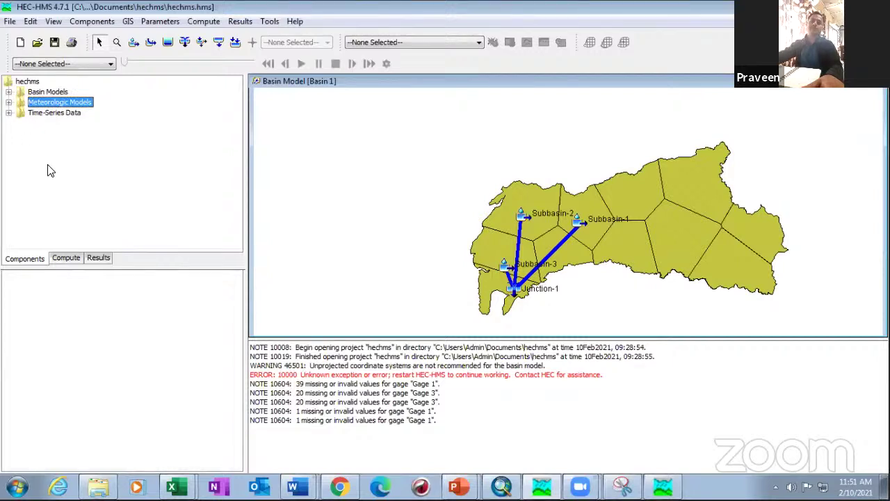
pyautogui.click(95, 21)
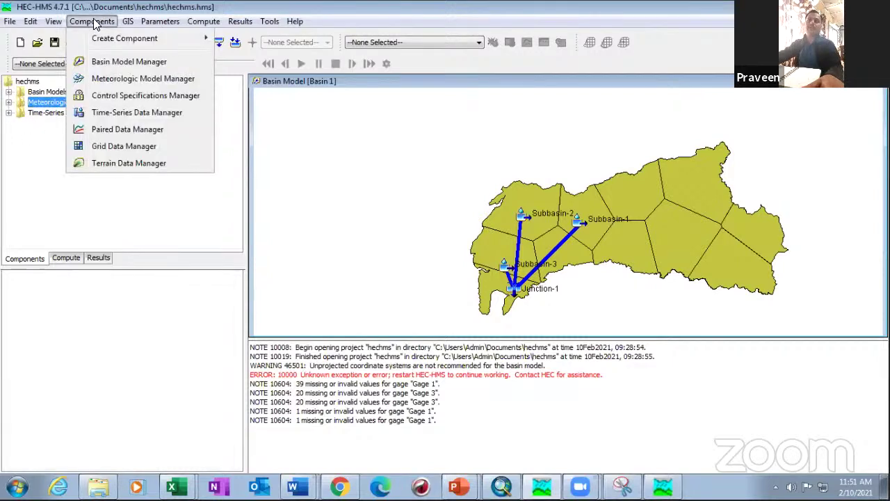
pyautogui.click(144, 95)
pyautogui.click(296, 139)
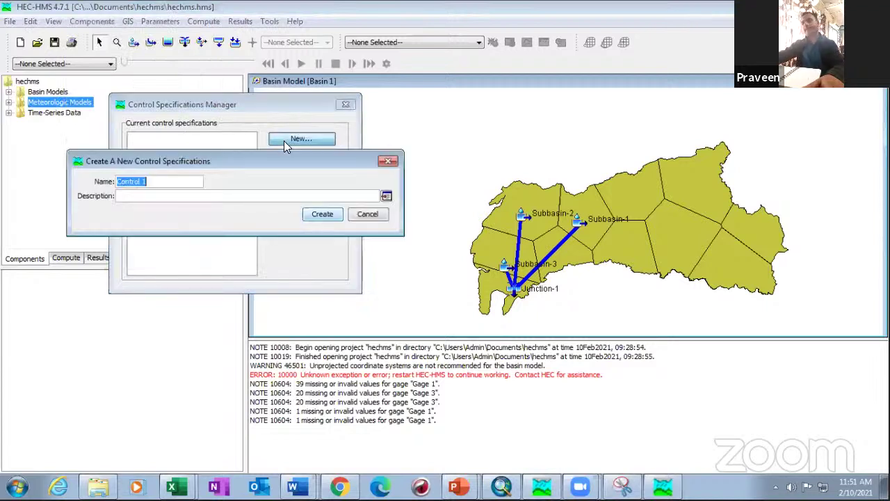
pyautogui.click(320, 213)
pyautogui.click(344, 106)
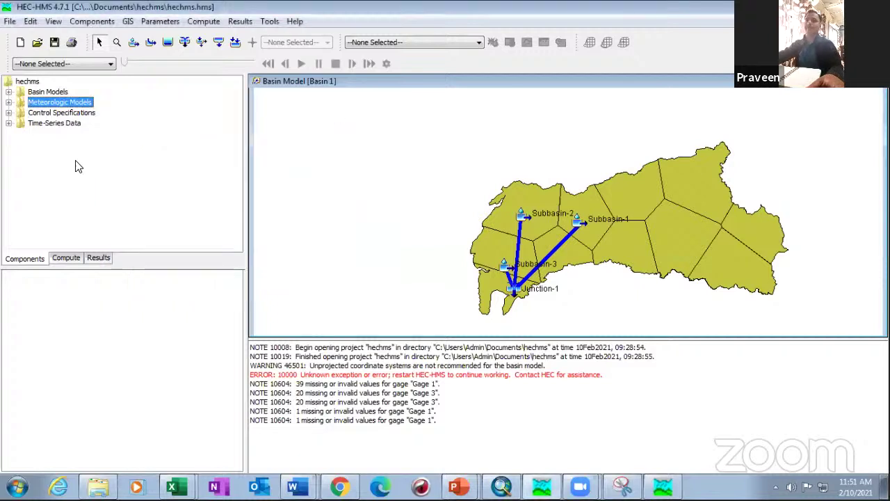
# - Open the Control 1 specifications and set the time interval to 1 Day
pyautogui.click(8, 113)
pyautogui.click(56, 123)
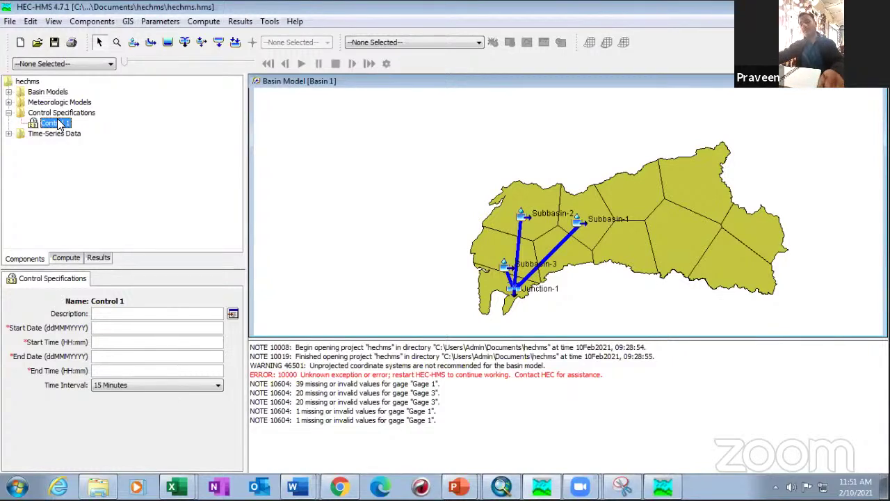
pyautogui.click(135, 386)
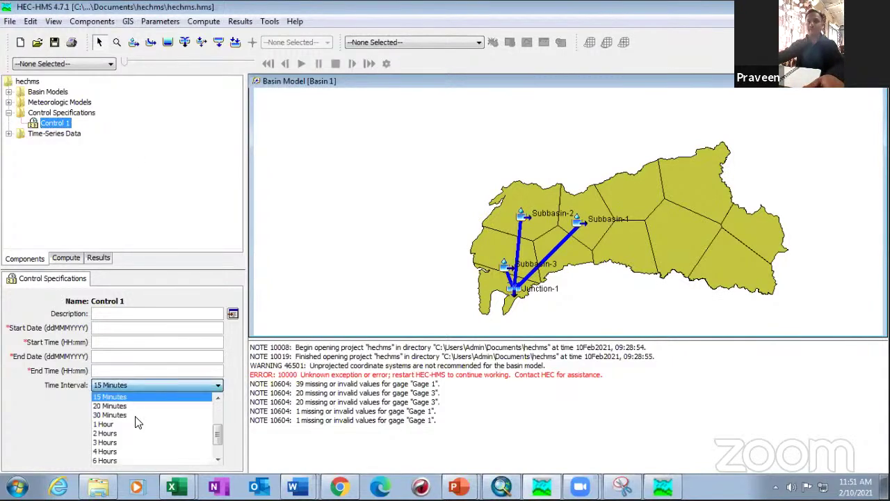
pyautogui.scroll(-1, 137, 439)
pyautogui.click(121, 460)
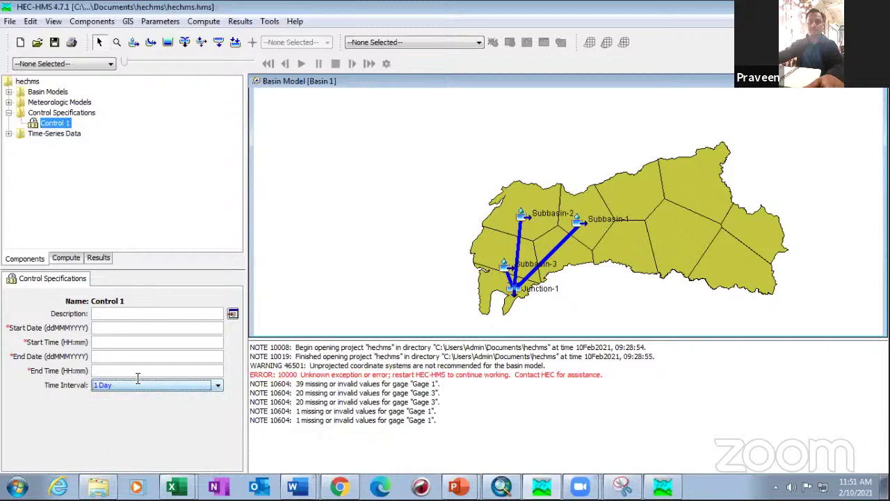
# - Set Control 1's start date to 01Jan2000 and start time to 00:00, using the gage time windows as reference
pyautogui.click(8, 133)
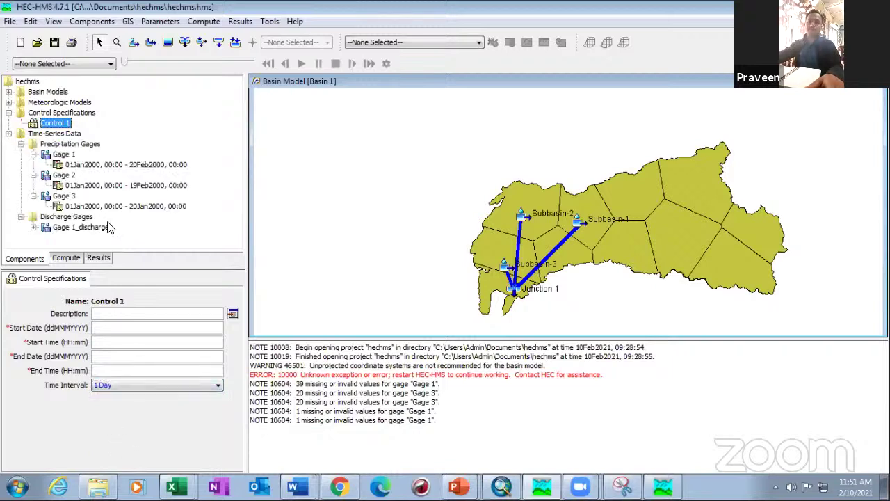
pyautogui.click(112, 321)
pyautogui.write('0')
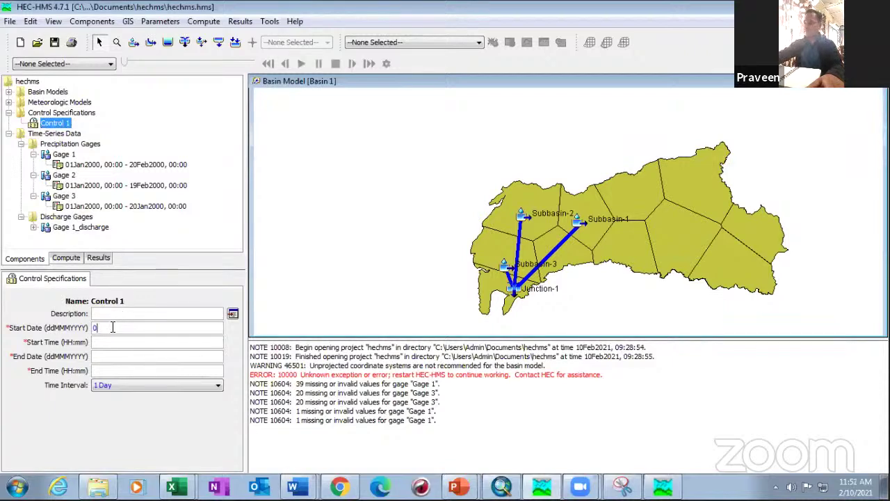
pyautogui.write('1Jan')
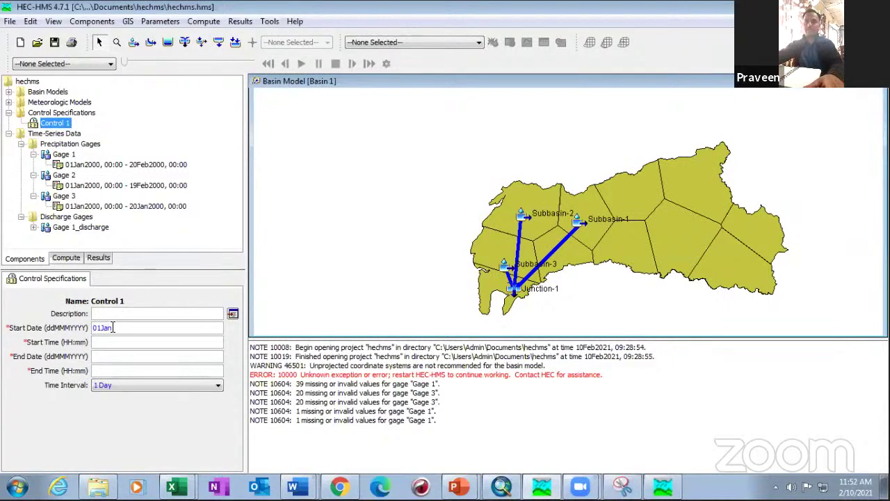
pyautogui.write('200')
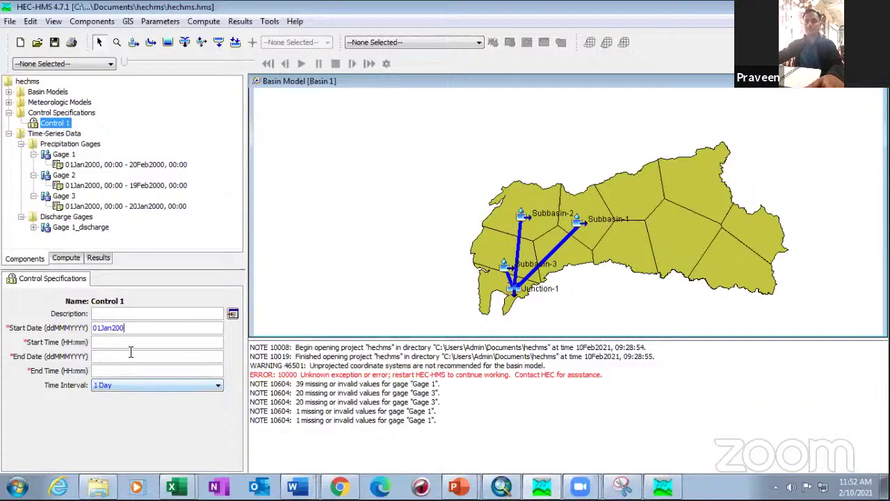
pyautogui.write('0')
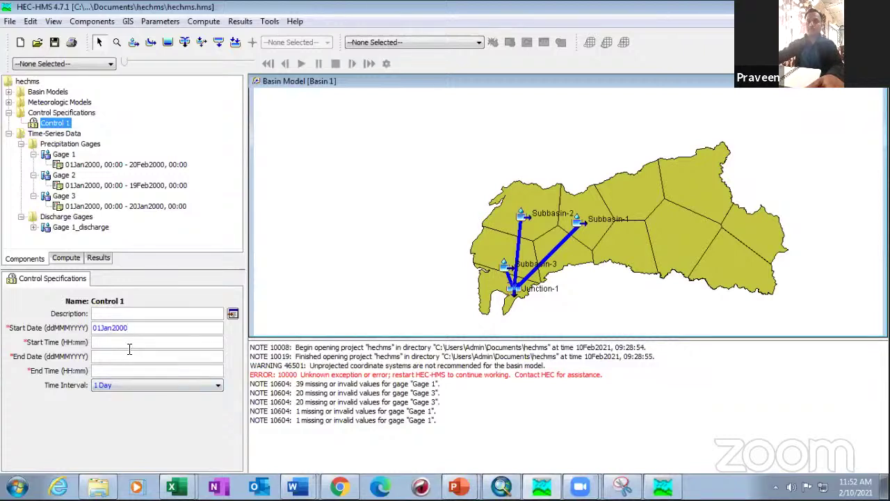
pyautogui.write('00:')
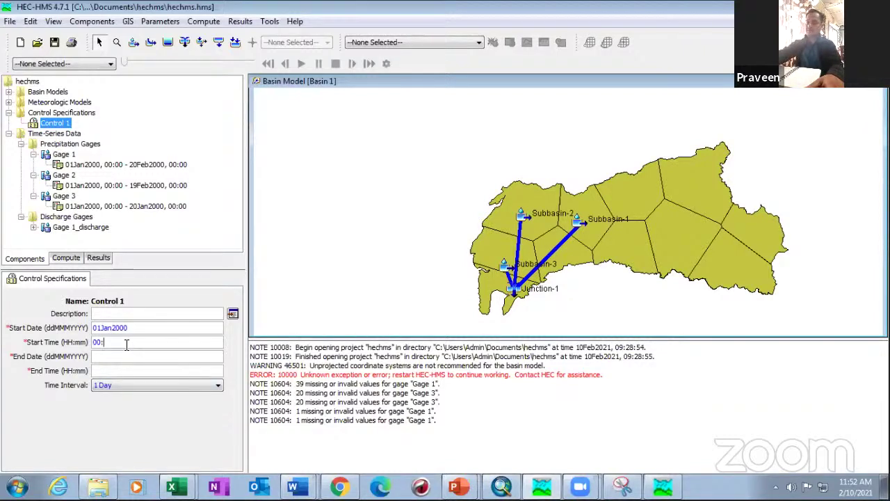
pyautogui.write('00')
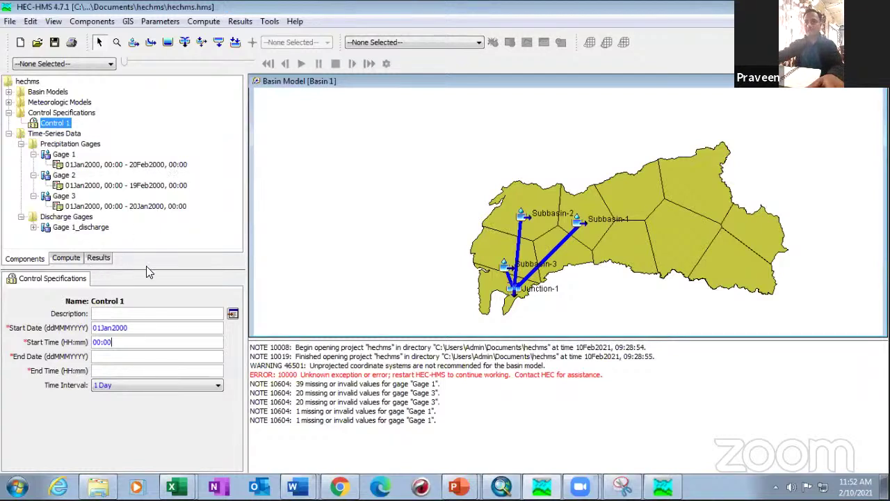
# - Set Control 1's end date to 20Feb2000 and end time to 00:00
pyautogui.click(116, 357)
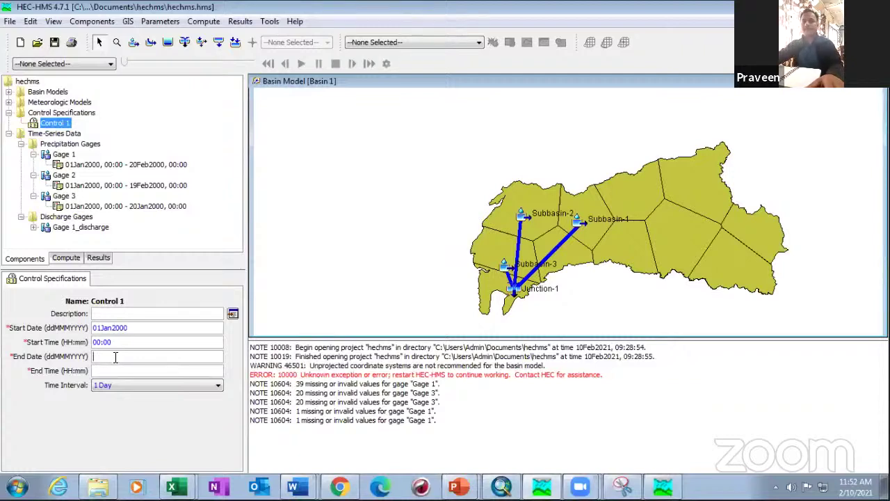
pyautogui.write('20F')
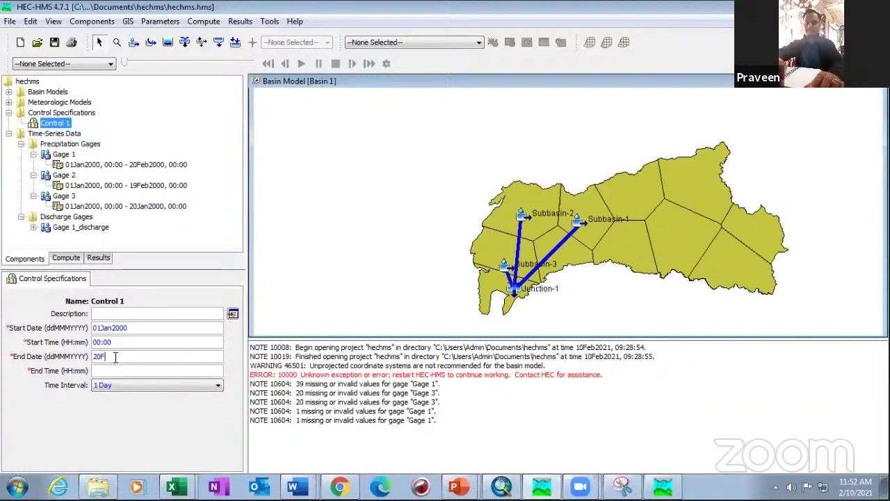
pyautogui.write('eb')
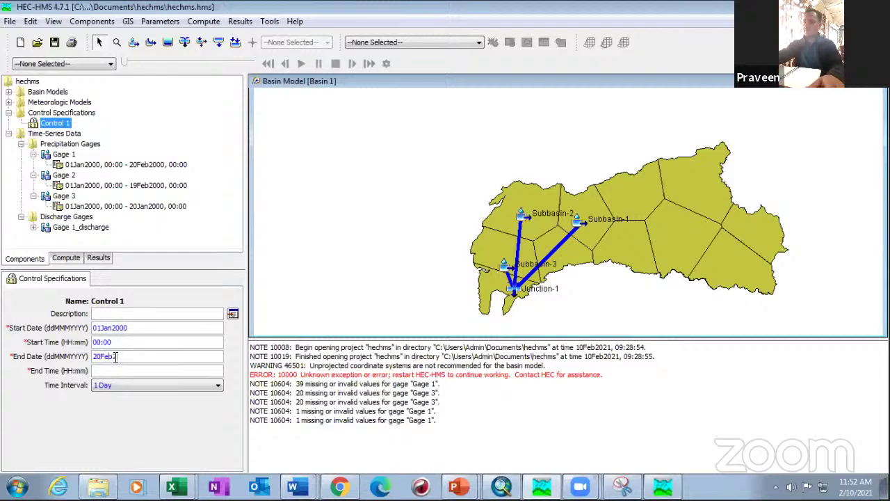
pyautogui.write('2000')
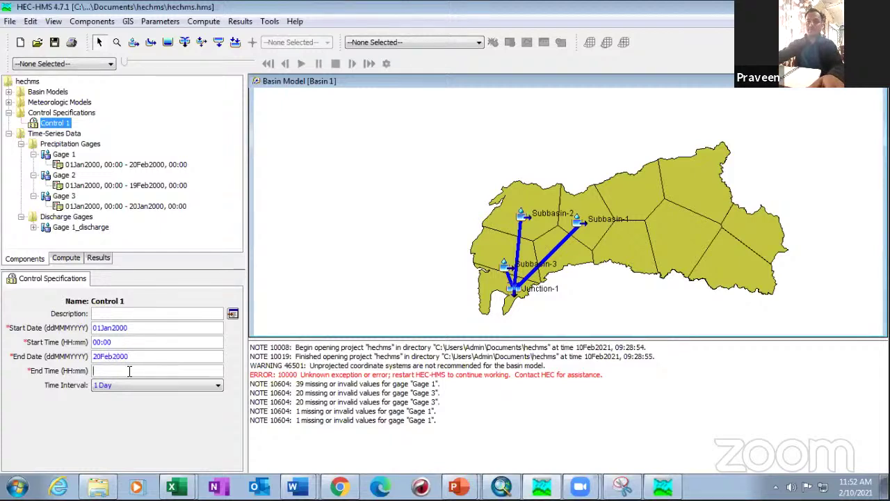
pyautogui.click(129, 371)
pyautogui.write('00:00')
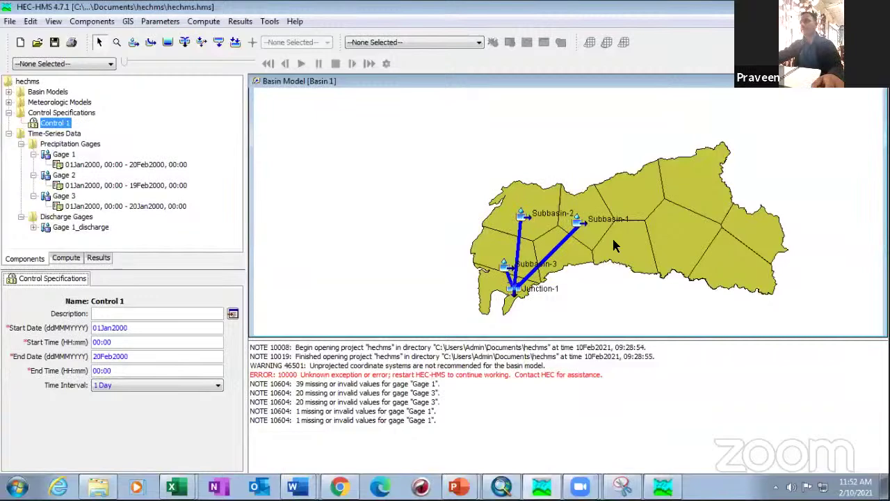
pyautogui.scroll(2, 565, 253)
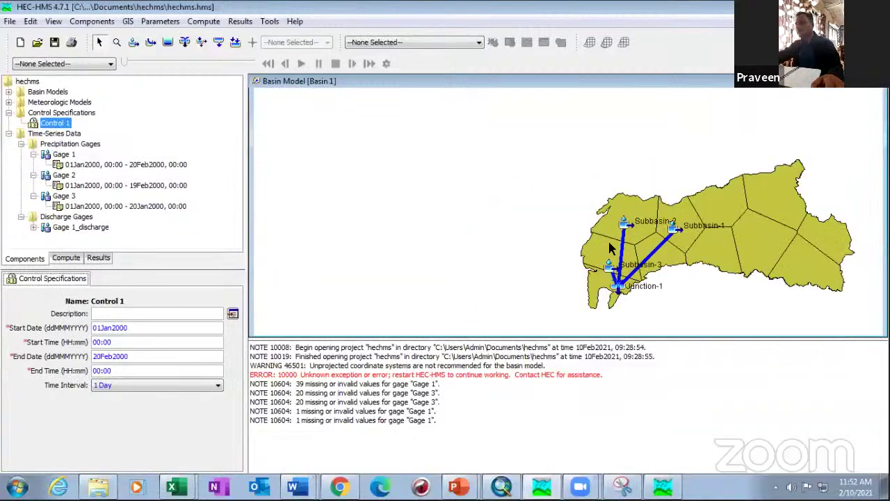
pyautogui.moveTo(607, 241); pyautogui.dragTo(368, 191)
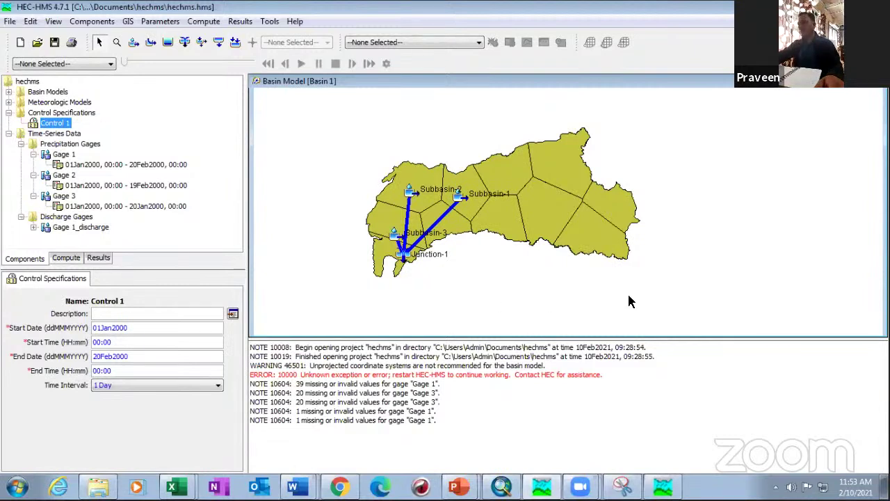
pyautogui.scroll(1, 629, 302)
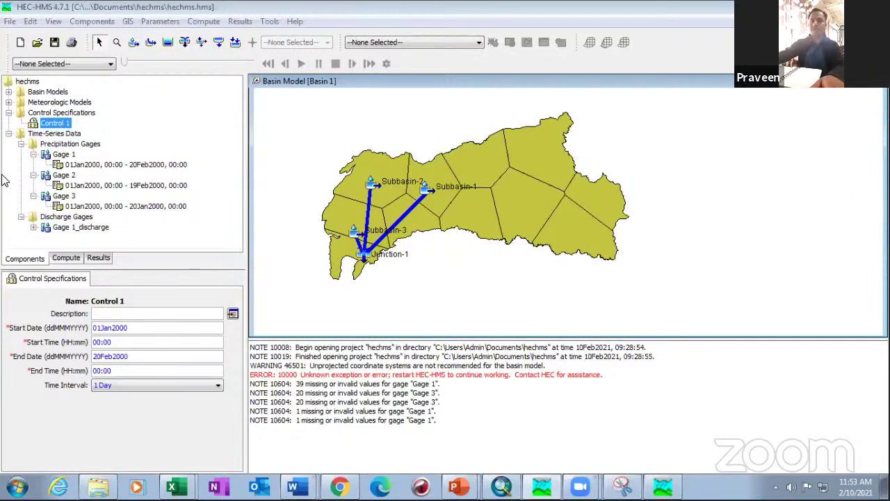
# - Examine the first daily entries in Gage 1's precipitation table, comparing the 01Jan2000 and 02Jan2000 rows
pyautogui.click(89, 166)
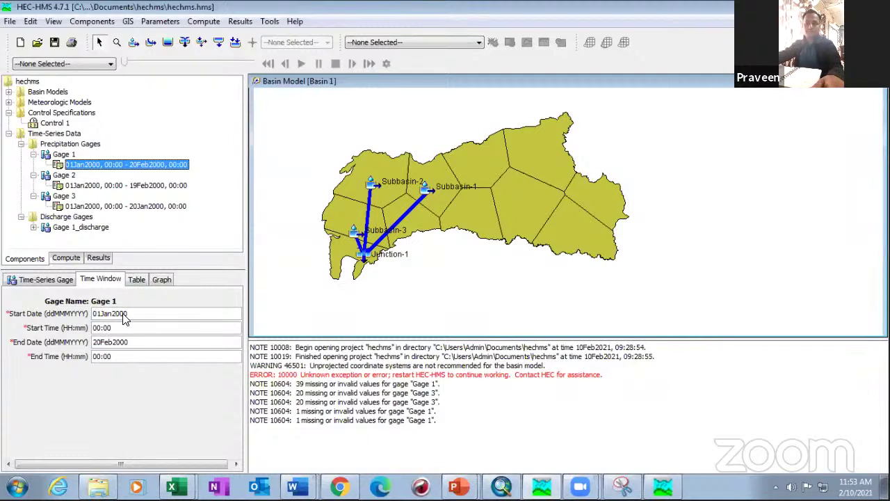
pyautogui.click(136, 280)
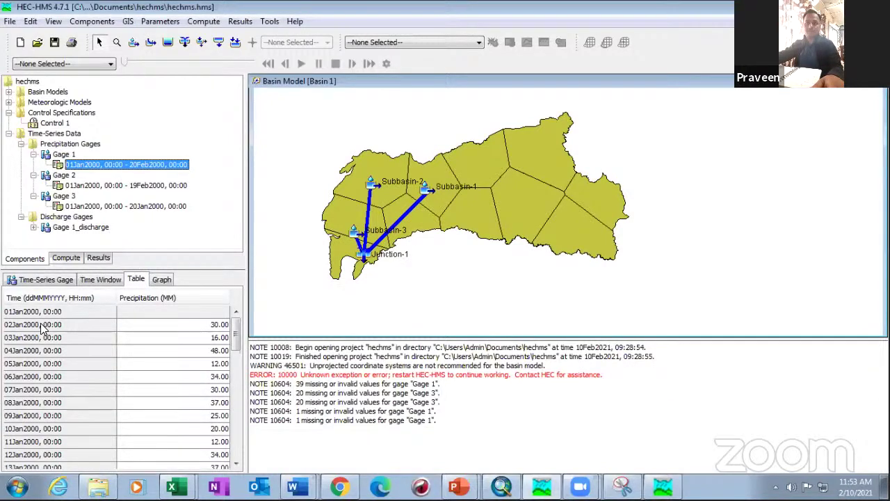
pyautogui.click(175, 325)
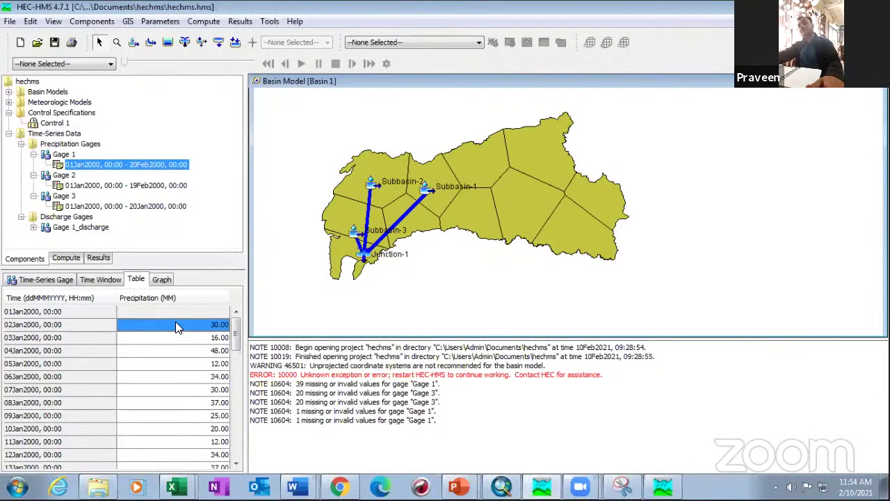
pyautogui.click(57, 313)
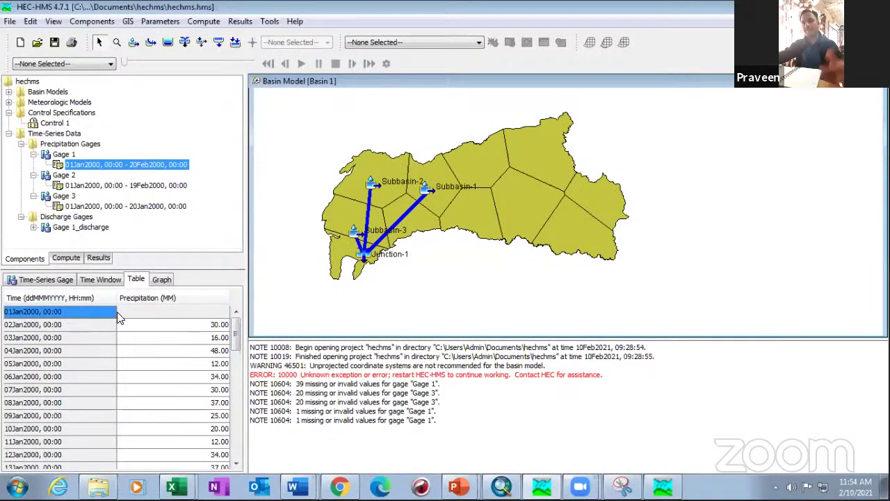
pyautogui.click(222, 317)
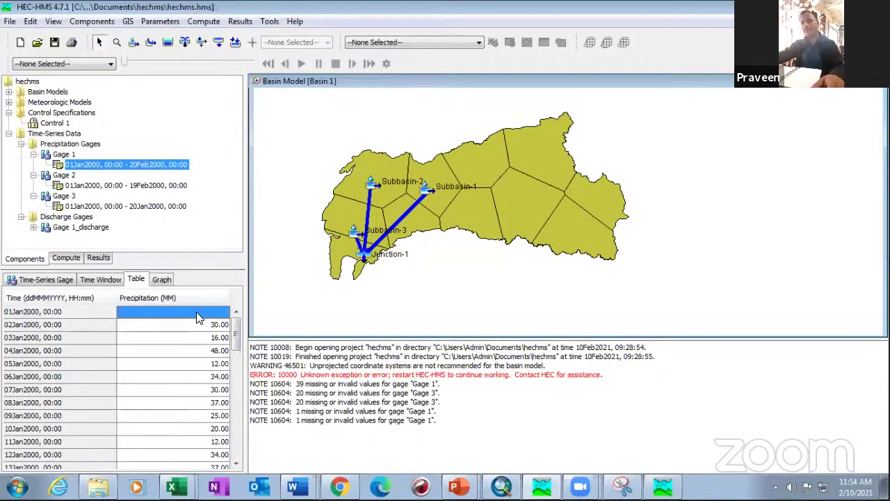
pyautogui.click(189, 324)
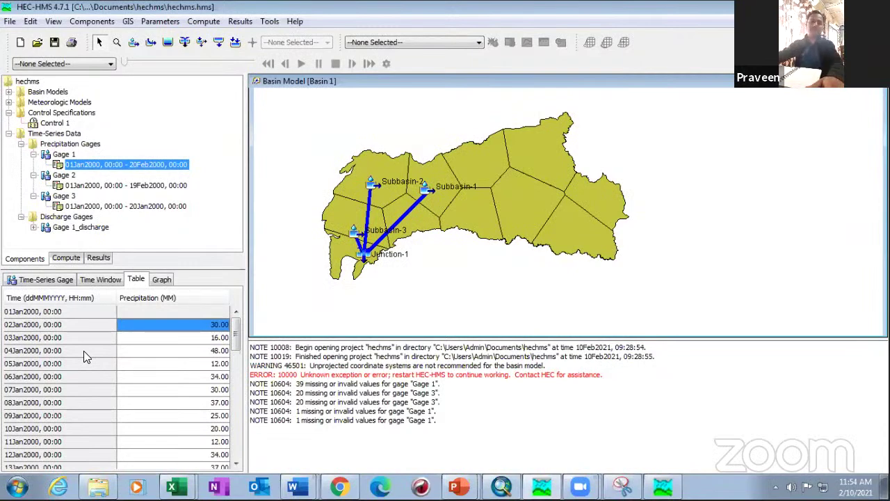
pyautogui.click(61, 324)
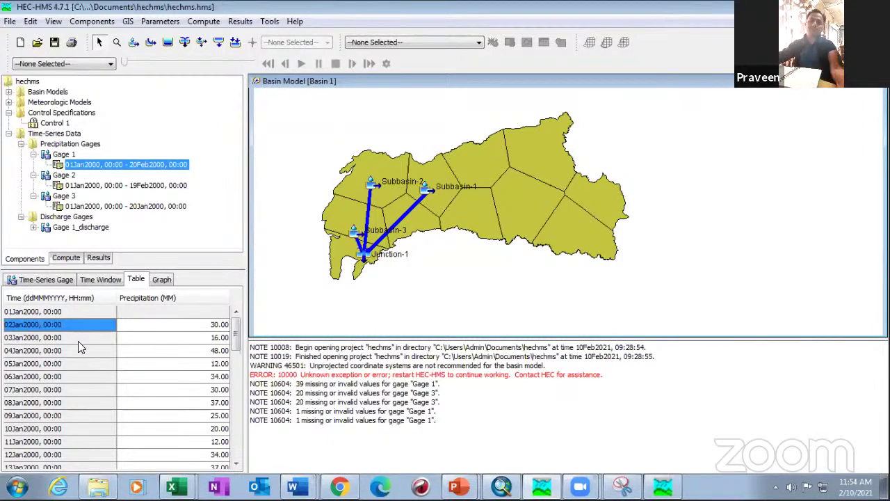
pyautogui.click(159, 330)
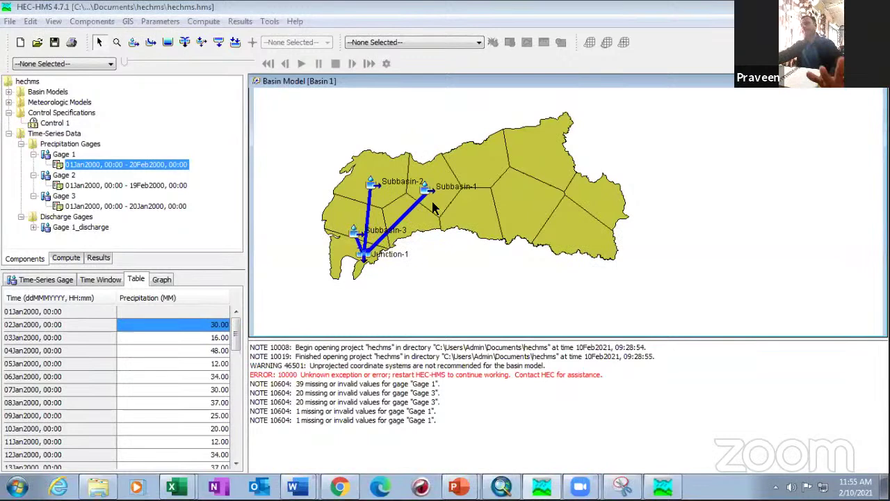
# - Open the existing project Project 1 and display the map of its Basin 1 model
pyautogui.click(10, 23)
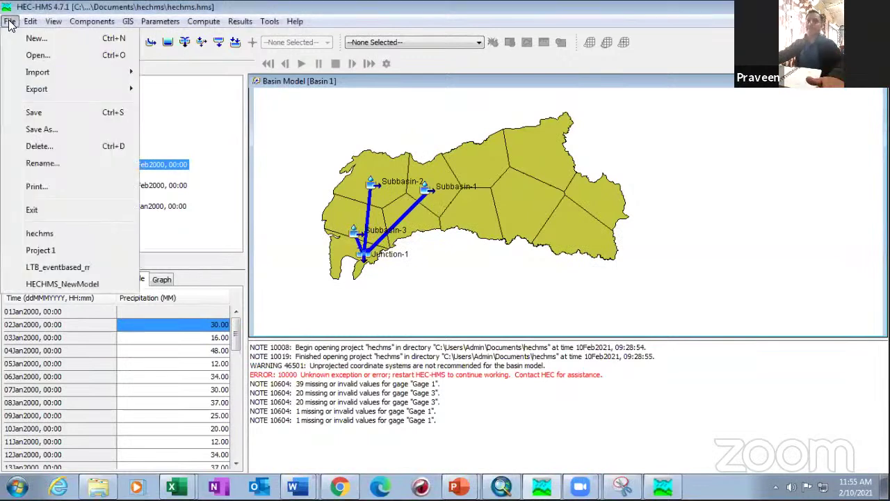
pyautogui.click(39, 54)
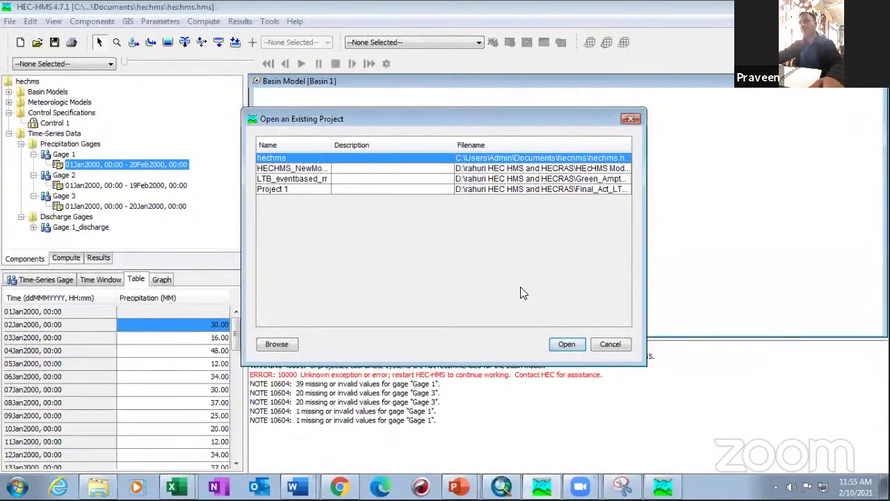
pyautogui.click(394, 190)
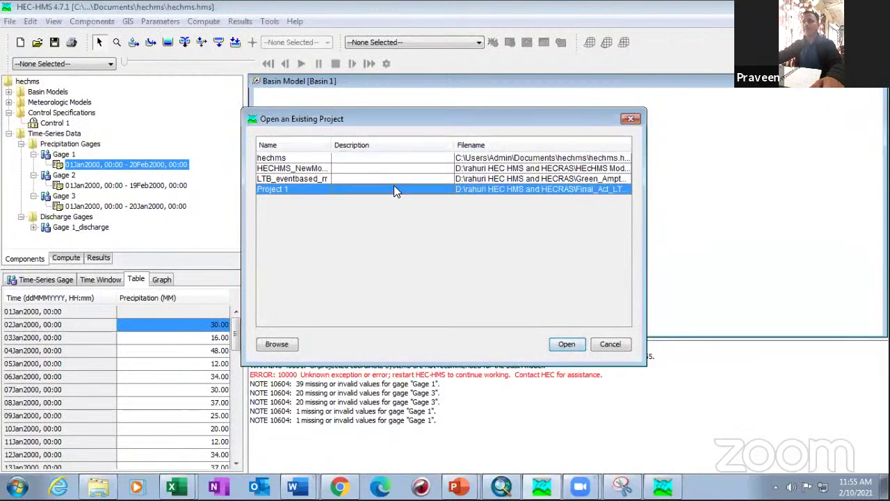
pyautogui.click(571, 344)
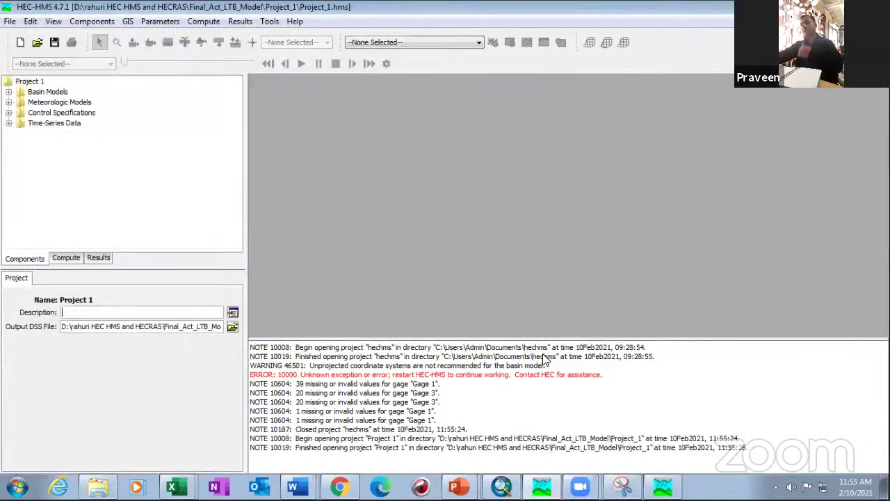
pyautogui.click(8, 91)
pyautogui.doubleClick(50, 102)
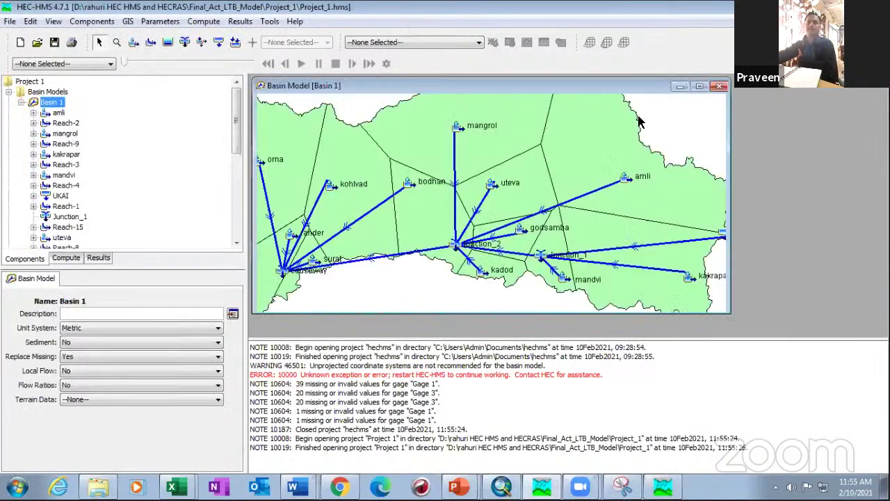
# - Examine the layout of Basin 1's subbasins, reaches and junctions, and open the UKAI source element's settings
pyautogui.scroll(-2, 686, 261)
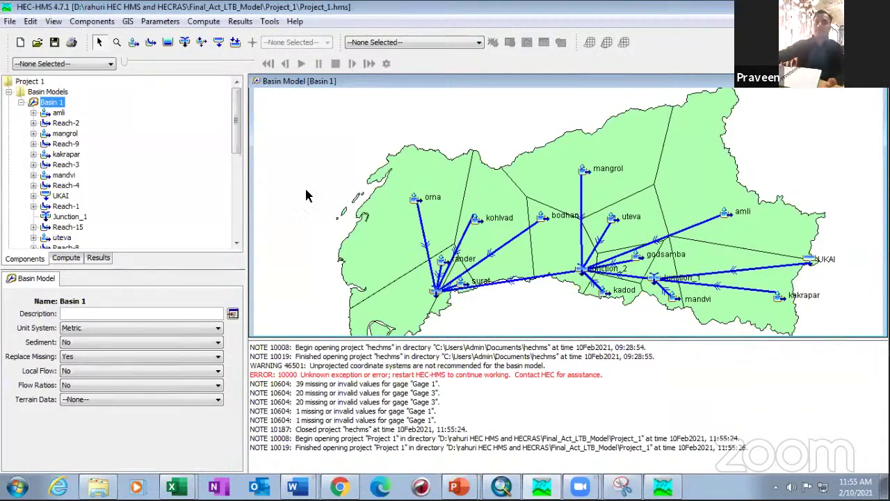
pyautogui.scroll(-3, 150, 173)
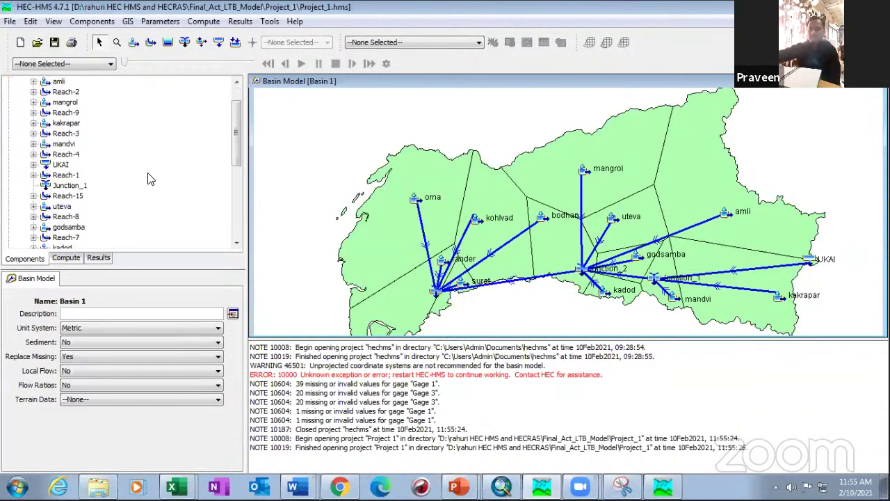
pyautogui.scroll(3, 149, 175)
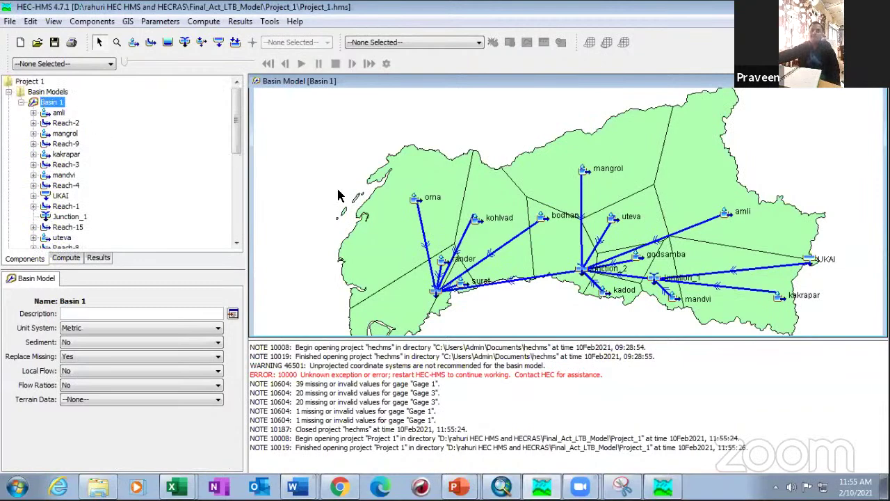
pyautogui.moveTo(487, 135); pyautogui.dragTo(460, 101)
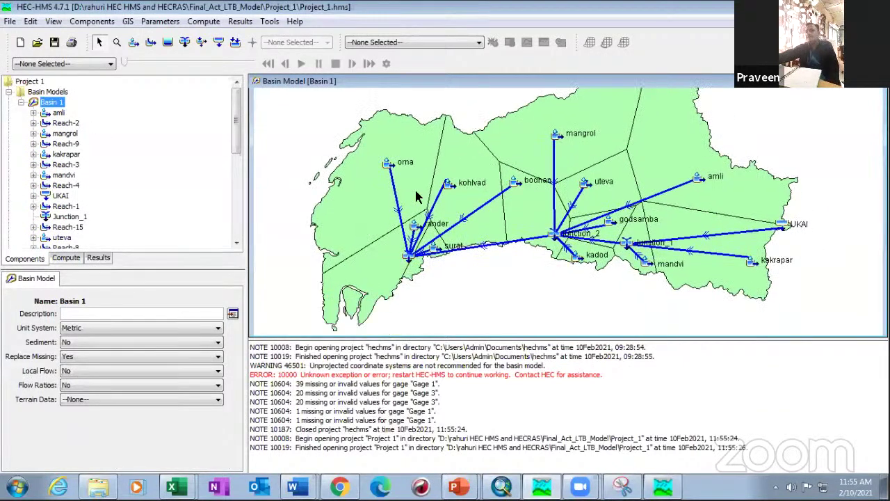
pyautogui.scroll(-1, 468, 231)
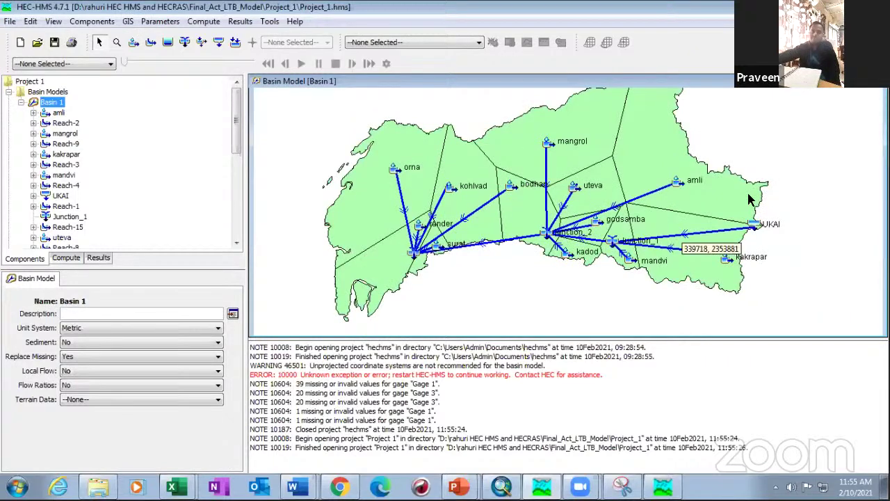
pyautogui.click(756, 229)
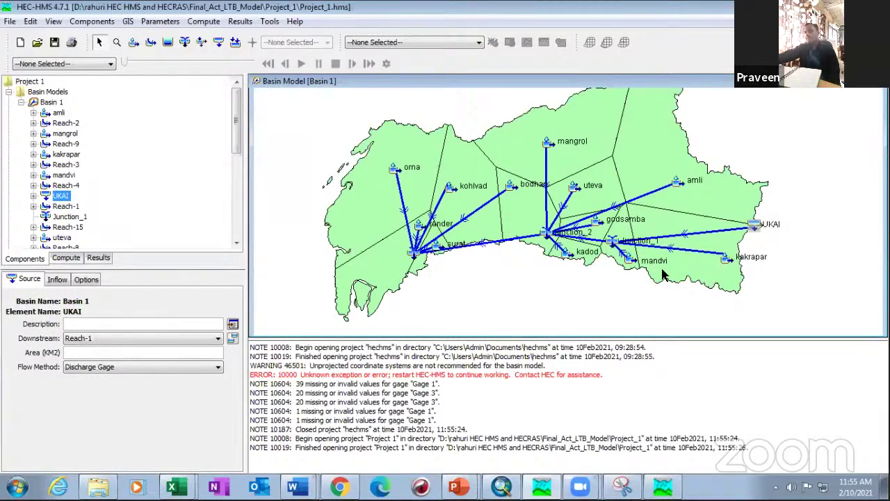
pyautogui.scroll(-1, 758, 232)
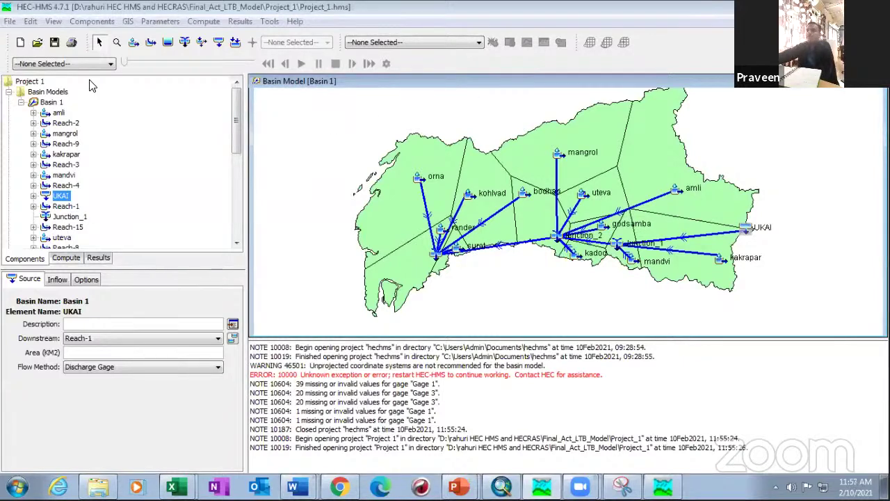
# - Browse for an existing project file in the rahuri HEC HMS and HECRAS folder on drive D
pyautogui.click(36, 43)
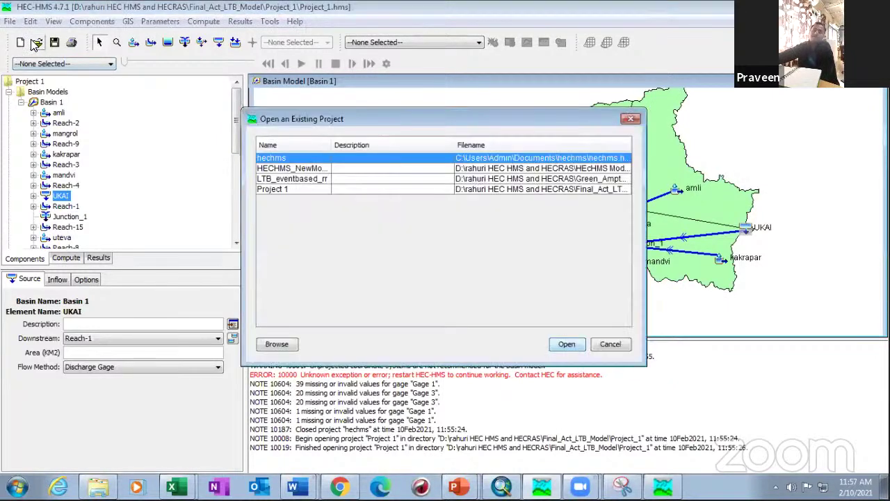
pyautogui.click(276, 344)
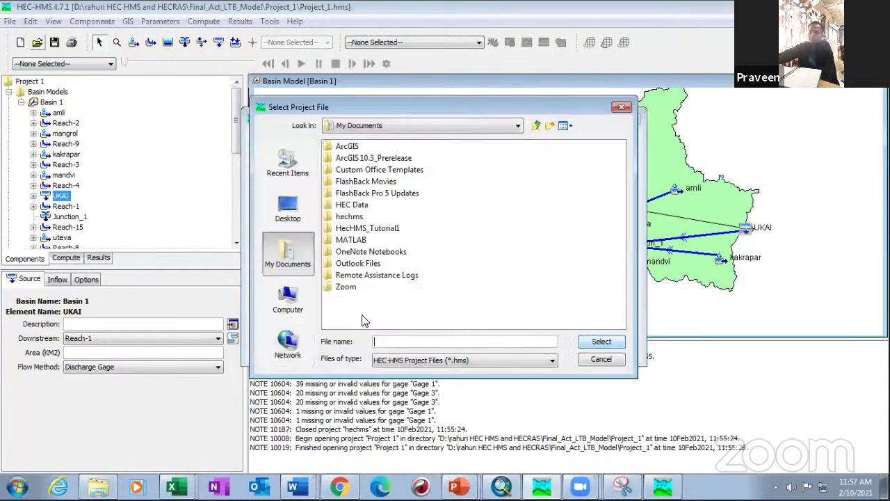
pyautogui.click(288, 209)
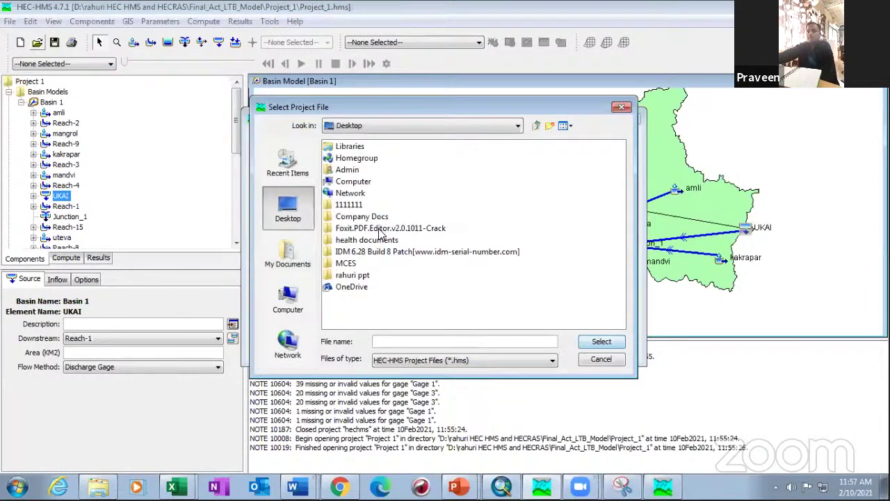
pyautogui.doubleClick(361, 181)
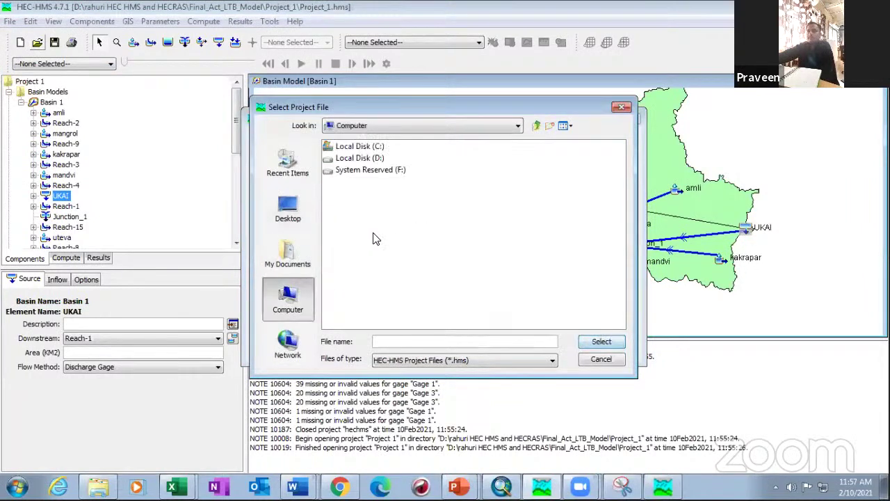
pyautogui.doubleClick(359, 159)
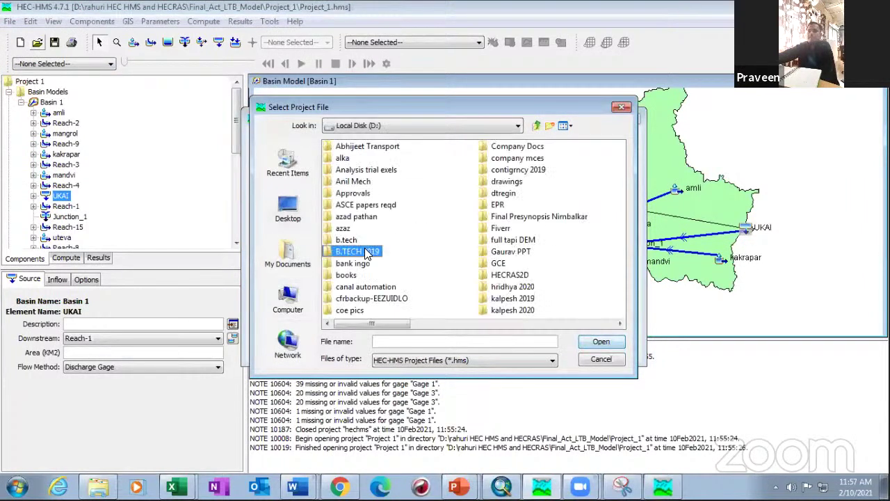
pyautogui.scroll(-3, 365, 247)
pyautogui.scroll(-2, 364, 252)
pyautogui.doubleClick(516, 211)
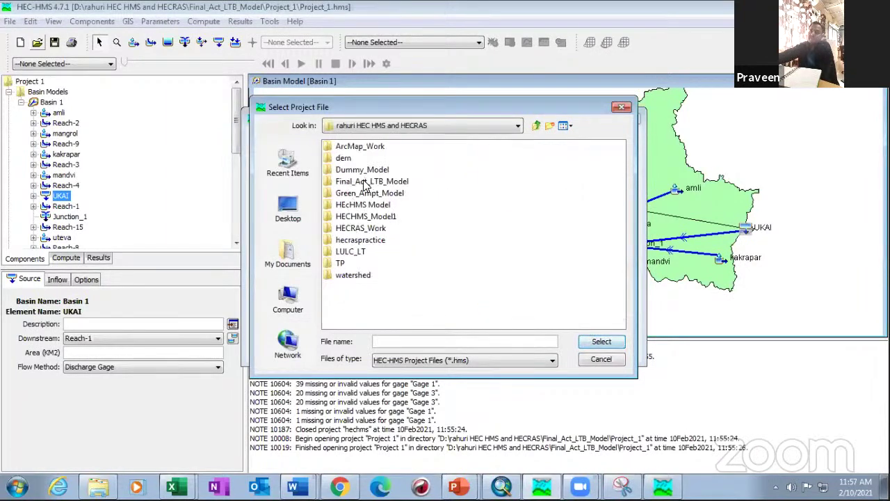
# - Locate Project_1.hms in Final_Act_LTB_Model\Project_1 and leave the project selection without opening the file
pyautogui.click(363, 184)
pyautogui.click(363, 183)
pyautogui.click(417, 193)
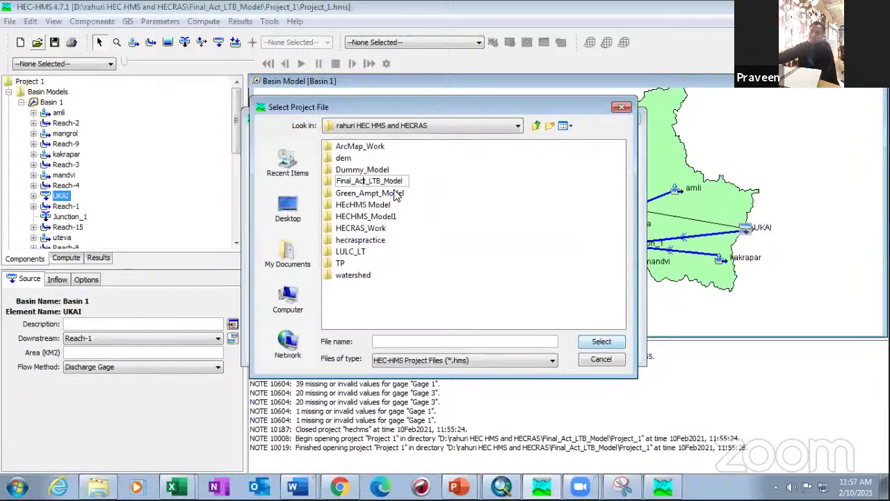
pyautogui.click(360, 185)
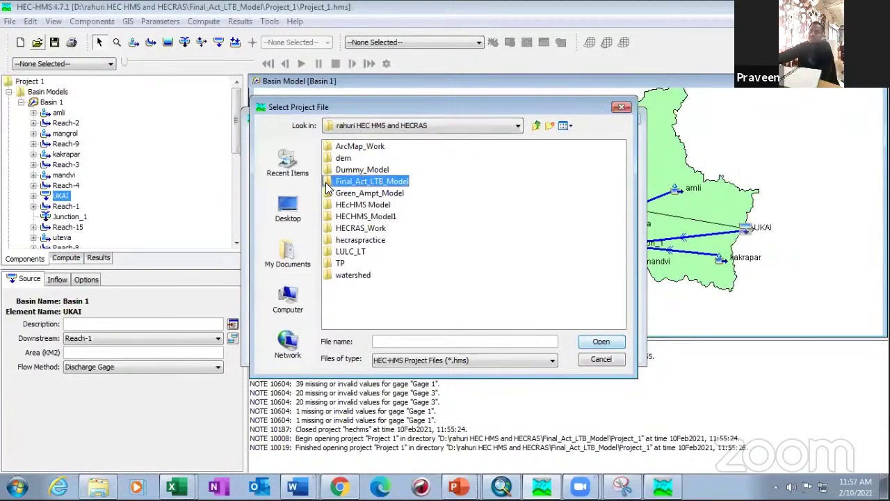
pyautogui.doubleClick(327, 183)
pyautogui.doubleClick(359, 149)
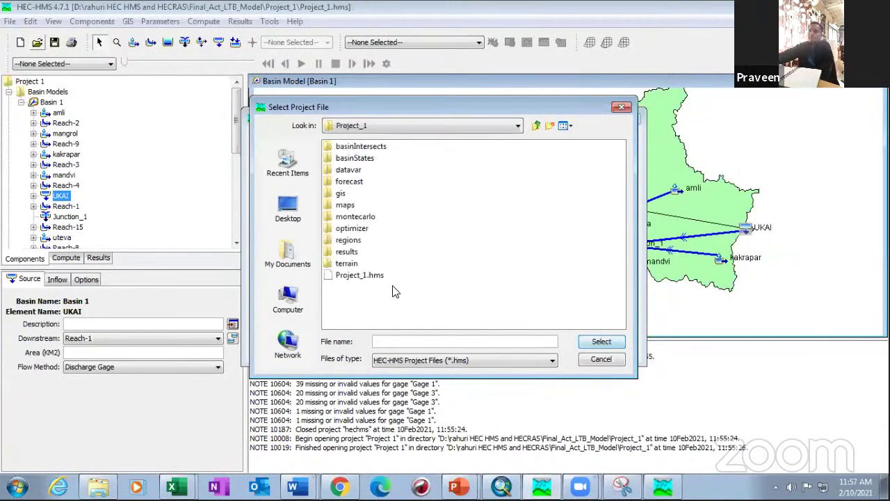
pyautogui.click(368, 276)
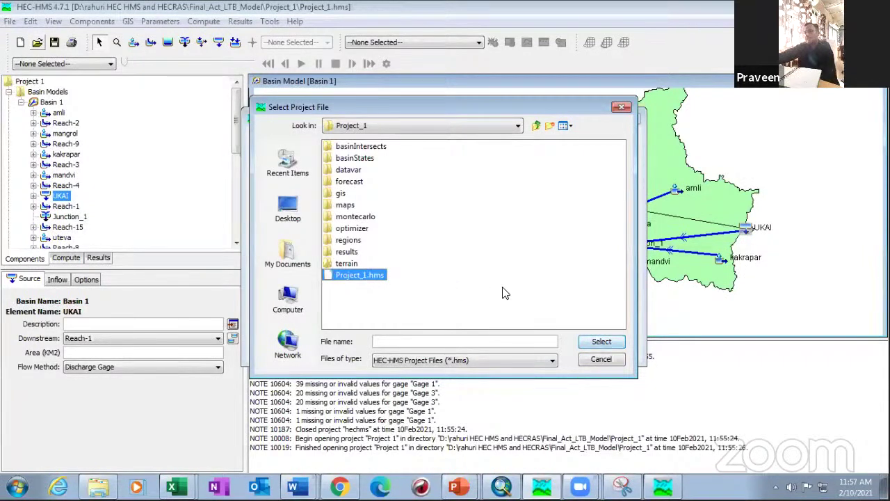
pyautogui.click(609, 339)
pyautogui.click(602, 359)
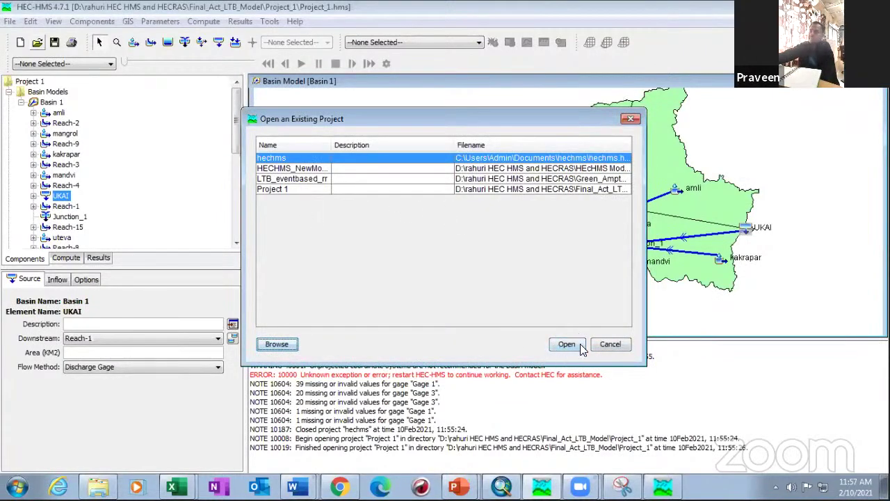
pyautogui.click(612, 344)
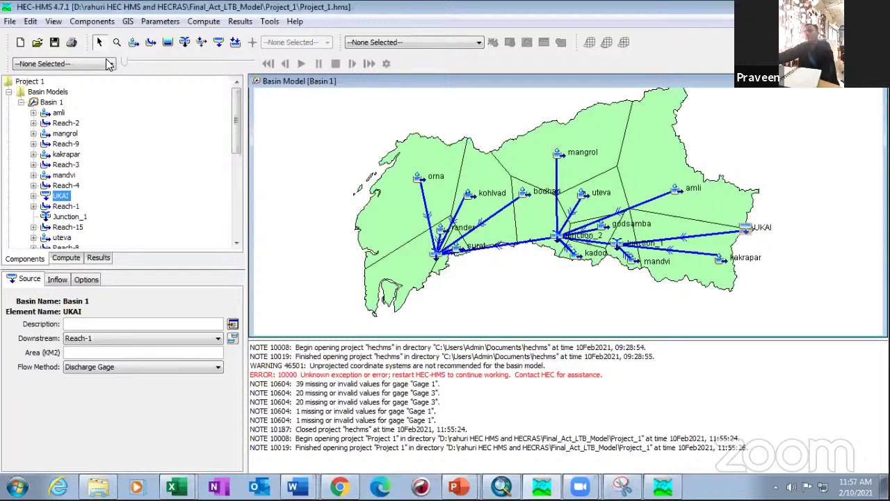
# - Browse again from the Desktop to the Project_1 folder on drive D and cancel opening a project
pyautogui.click(37, 44)
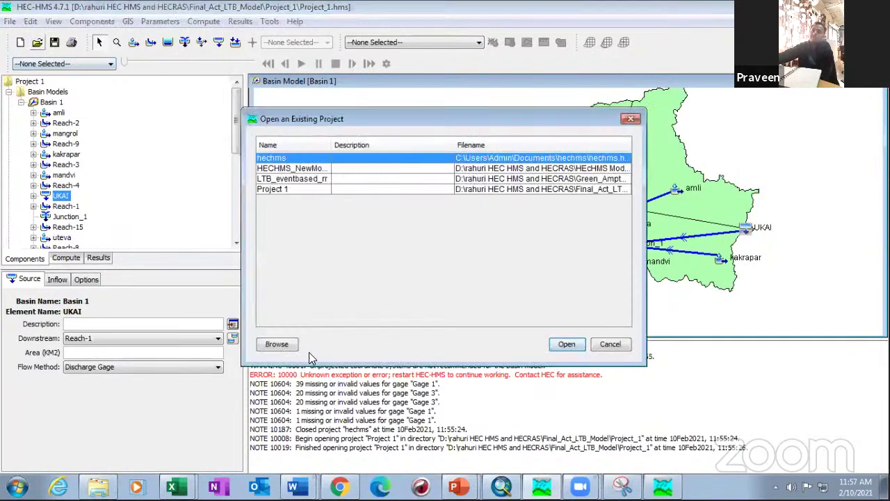
pyautogui.click(284, 343)
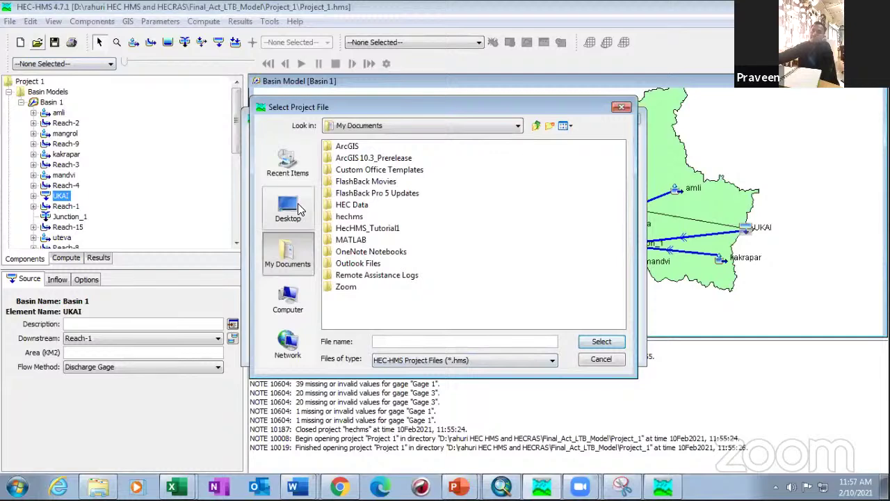
pyautogui.click(300, 209)
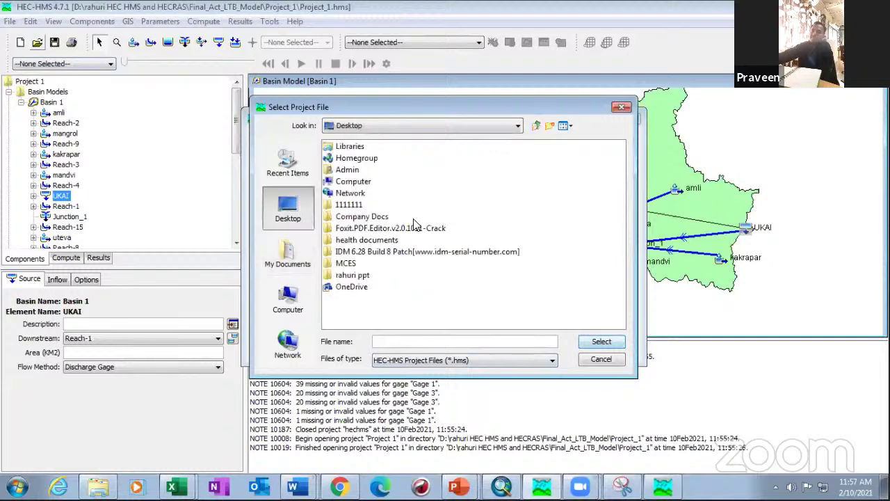
pyautogui.doubleClick(353, 181)
pyautogui.doubleClick(355, 158)
pyautogui.moveTo(381, 324); pyautogui.dragTo(526, 312)
pyautogui.doubleClick(530, 218)
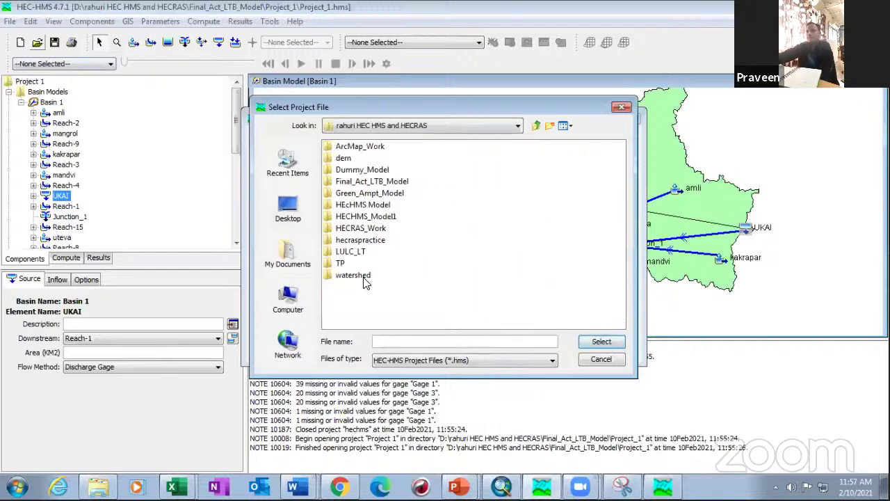
pyautogui.doubleClick(362, 181)
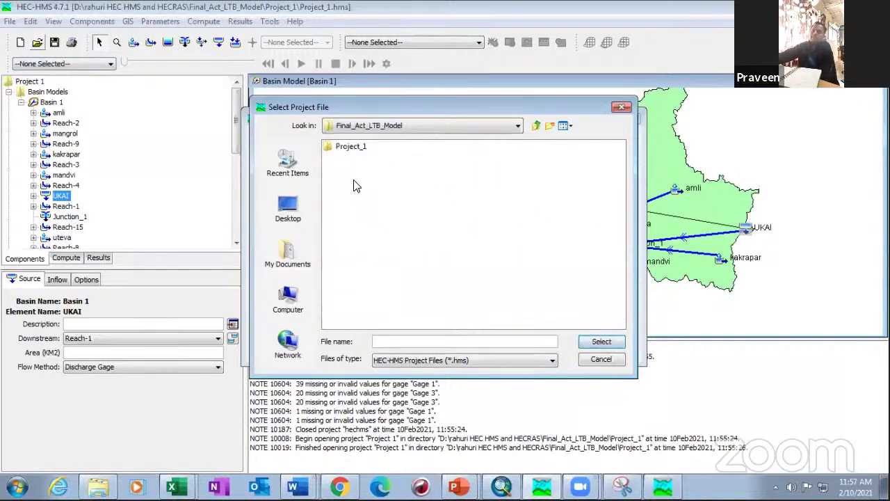
pyautogui.doubleClick(352, 148)
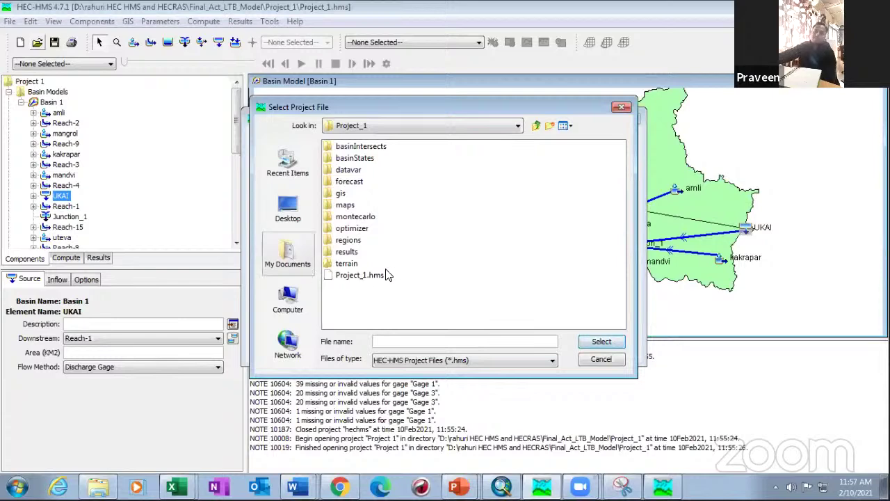
pyautogui.click(622, 106)
pyautogui.click(631, 119)
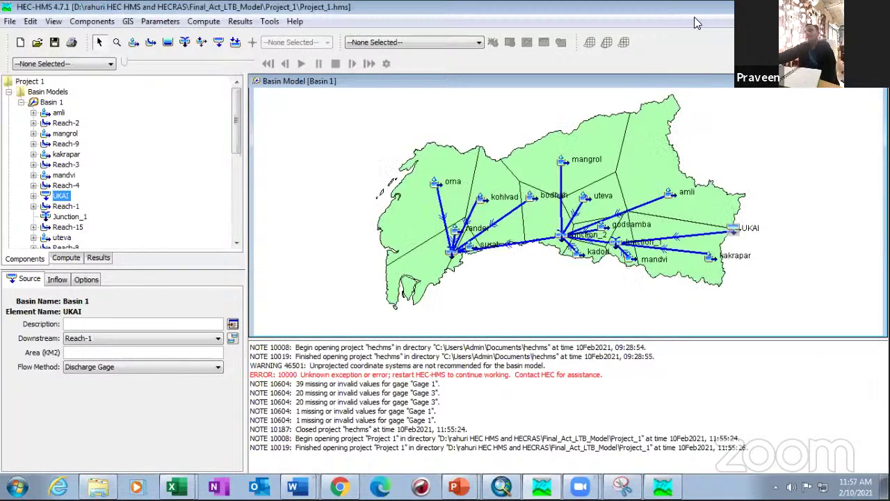
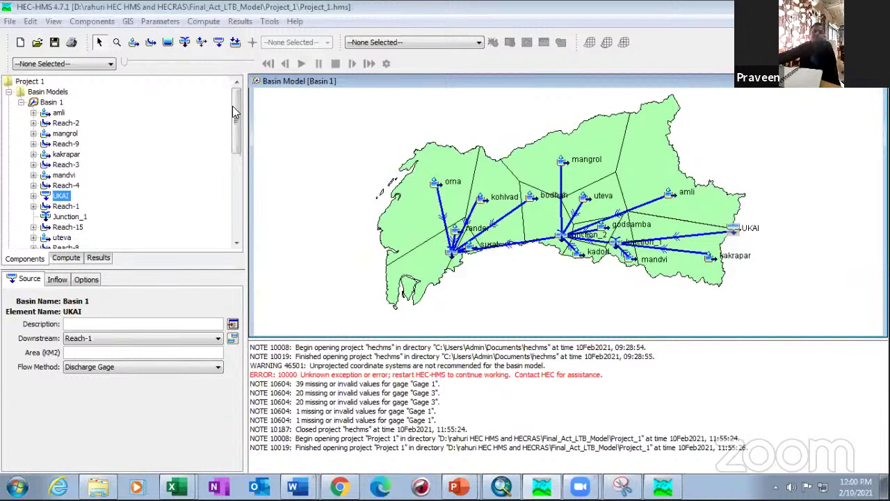
# - Display Basin 1's basin model settings and its list of elements
pyautogui.moveTo(235, 112); pyautogui.dragTo(70, 103)
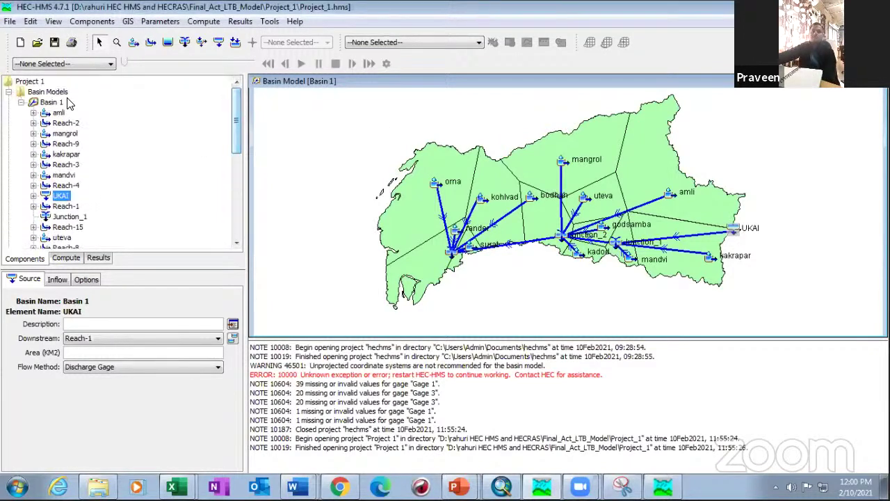
pyautogui.click(21, 102)
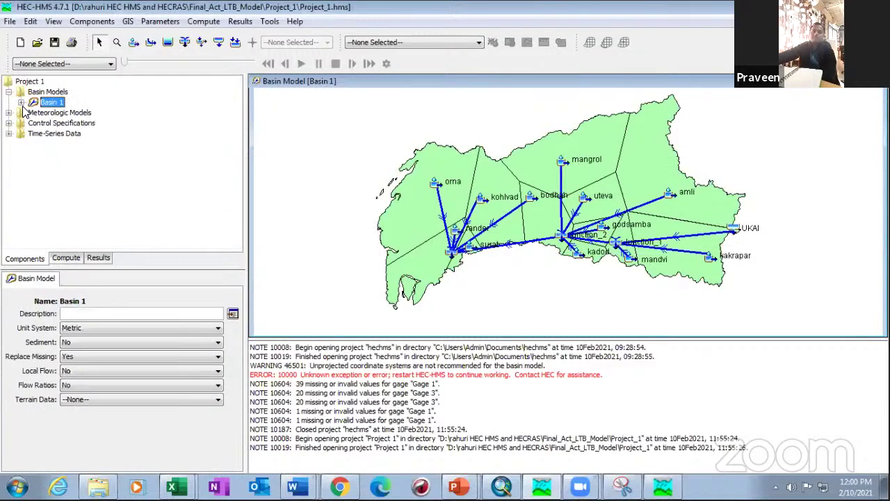
pyautogui.click(21, 102)
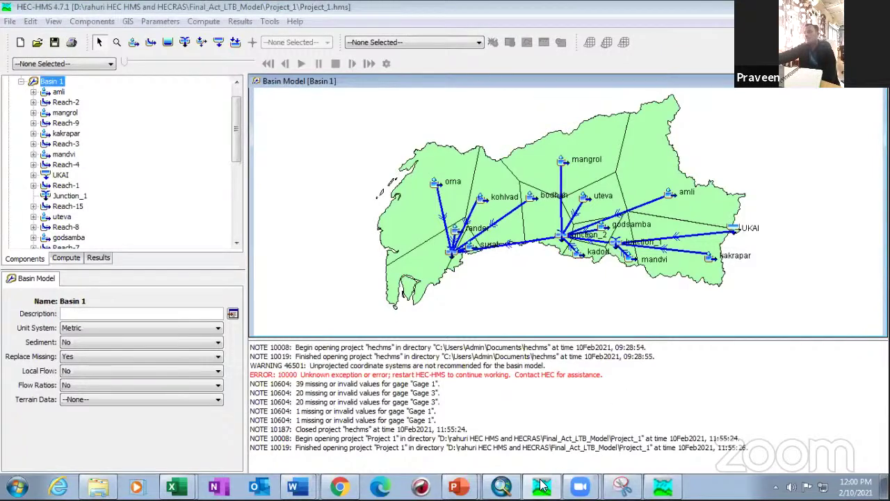
# - Switch to the Rainfall Runoff Modelling presentation in PowerPoint and copy the FAO metadata link (id=14116) from the CN Computation slide
pyautogui.click(456, 486)
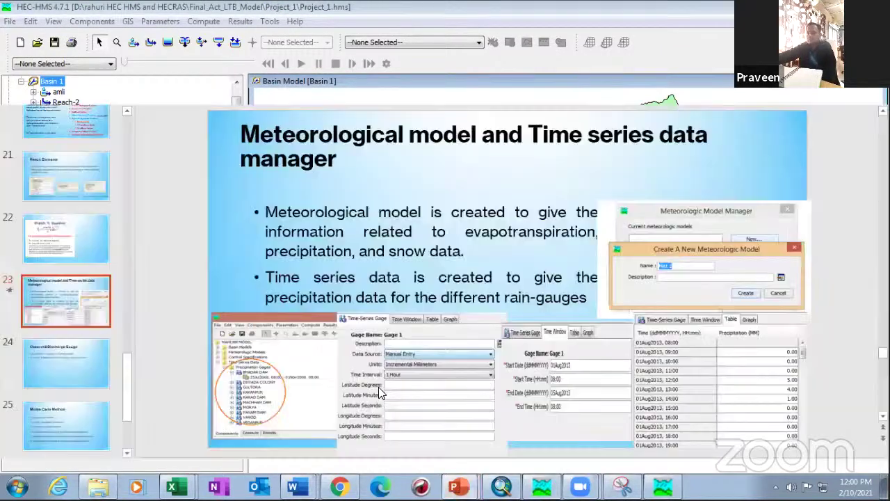
pyautogui.scroll(2, 45, 329)
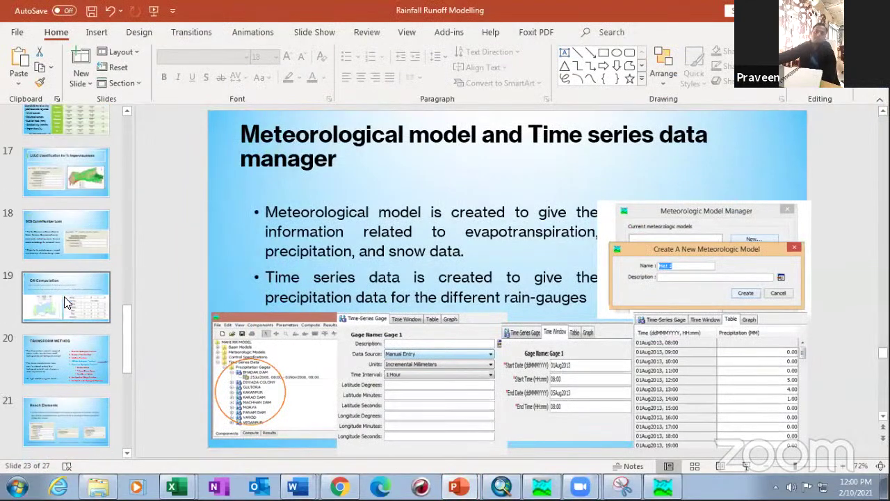
pyautogui.click(64, 297)
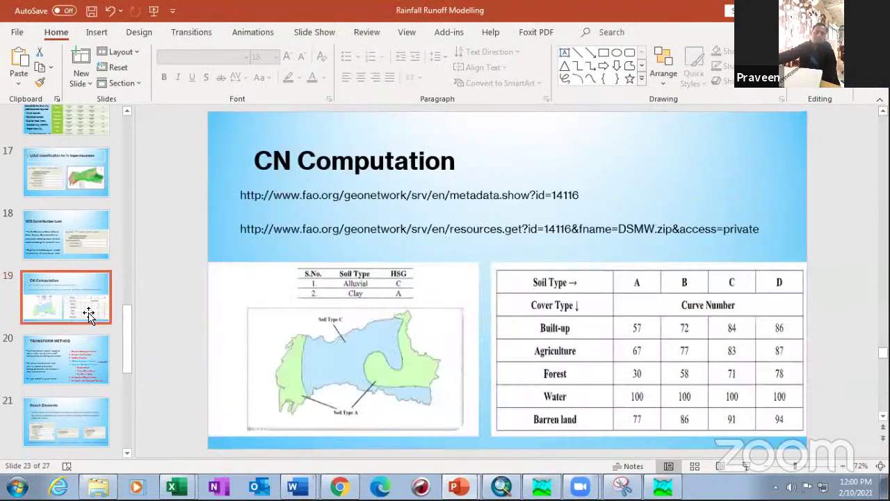
pyautogui.tripleClick(389, 196)
pyautogui.rightClick(387, 196)
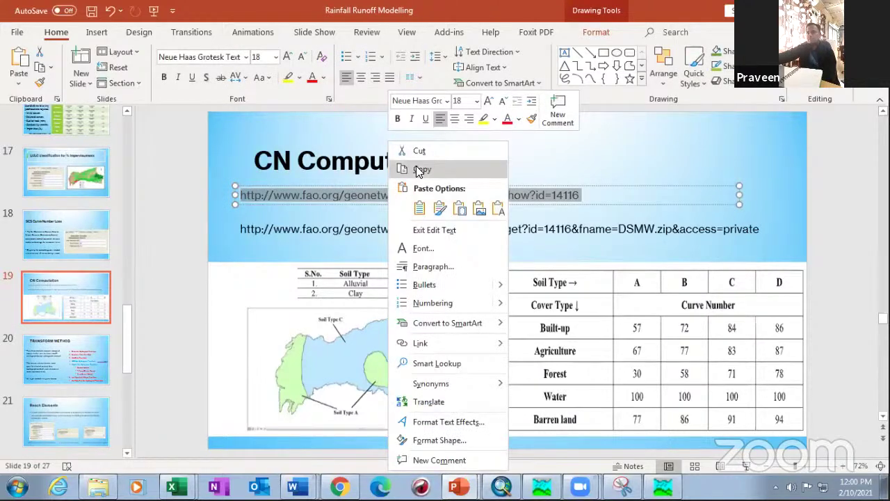
pyautogui.click(417, 167)
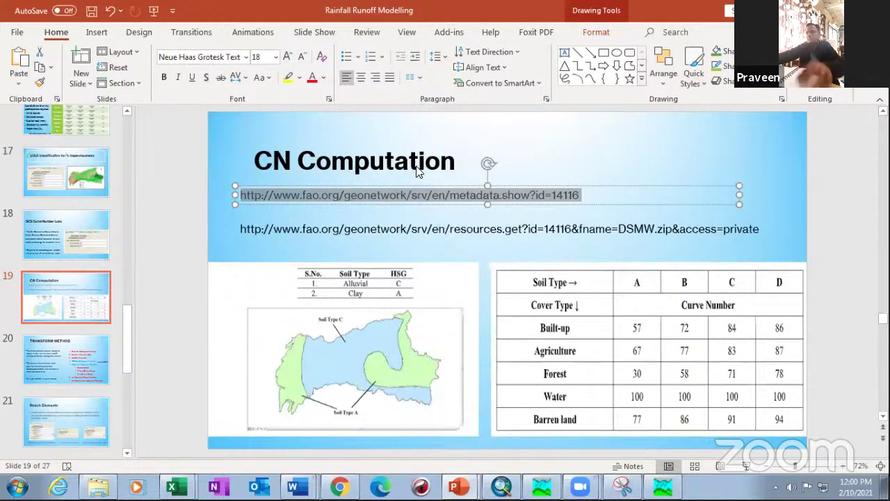
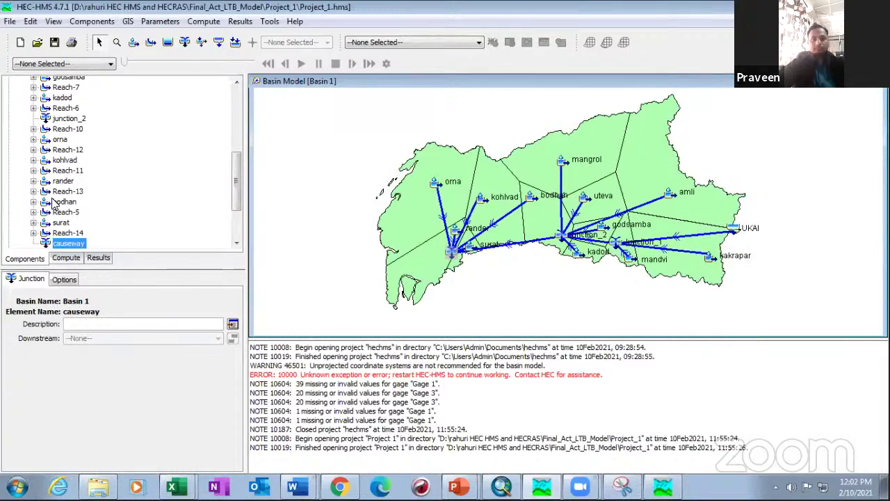
# - Collapse the Basin 1 elements and the Discharge Gages group in the project tree
pyautogui.scroll(7, 47, 124)
pyautogui.click(22, 103)
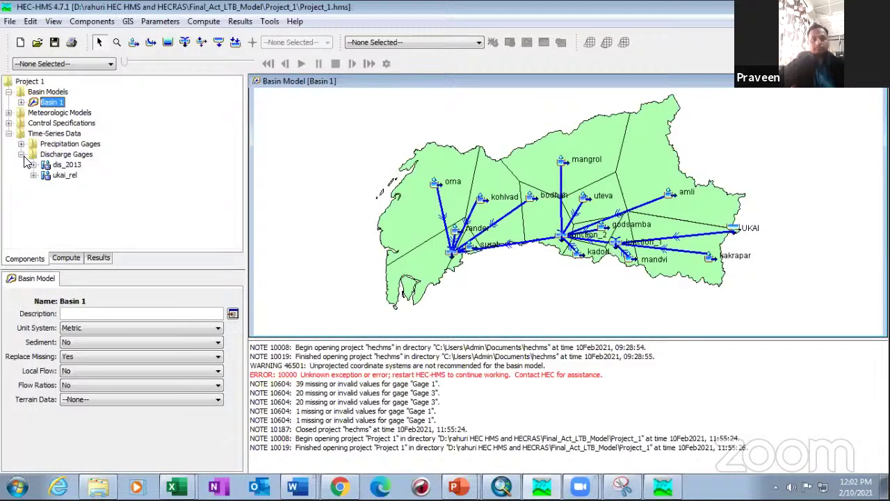
pyautogui.click(21, 154)
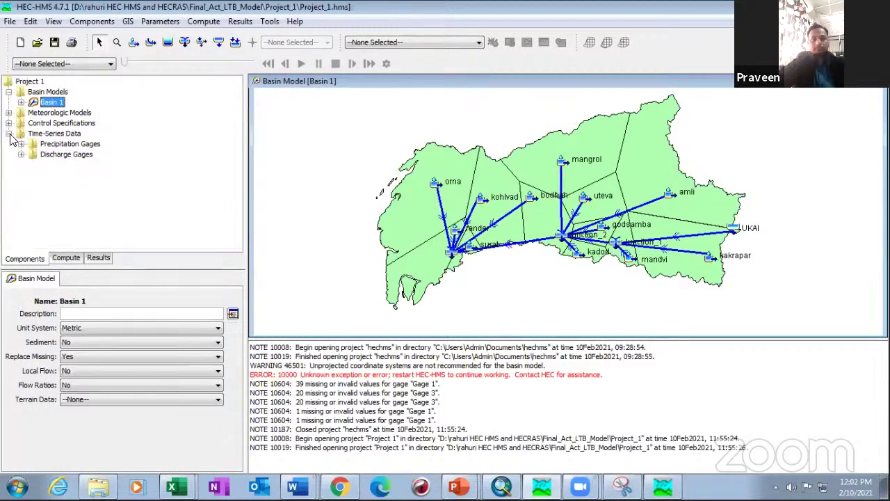
# - Open meteorologic model Met 1 and examine its subbasin list and its precipitation and evapotranspiration methods
pyautogui.click(9, 113)
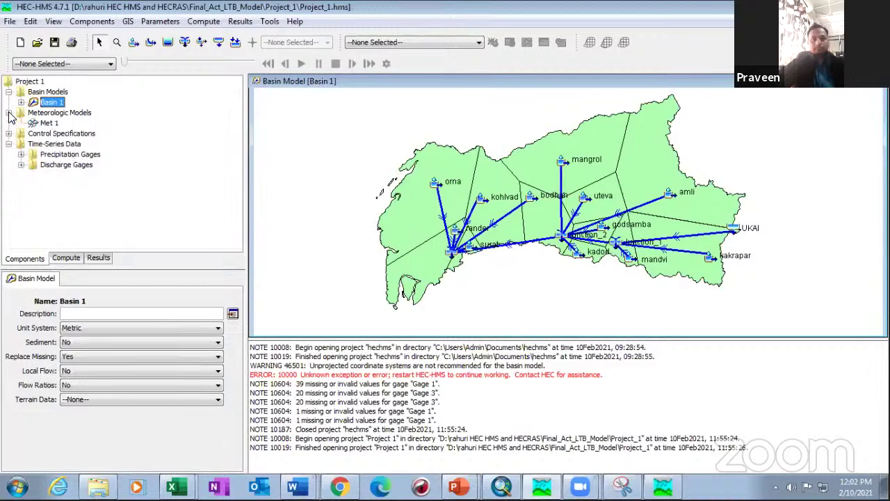
pyautogui.doubleClick(48, 123)
pyautogui.scroll(-2, 86, 199)
pyautogui.scroll(2, 97, 207)
pyautogui.click(98, 135)
pyautogui.click(49, 124)
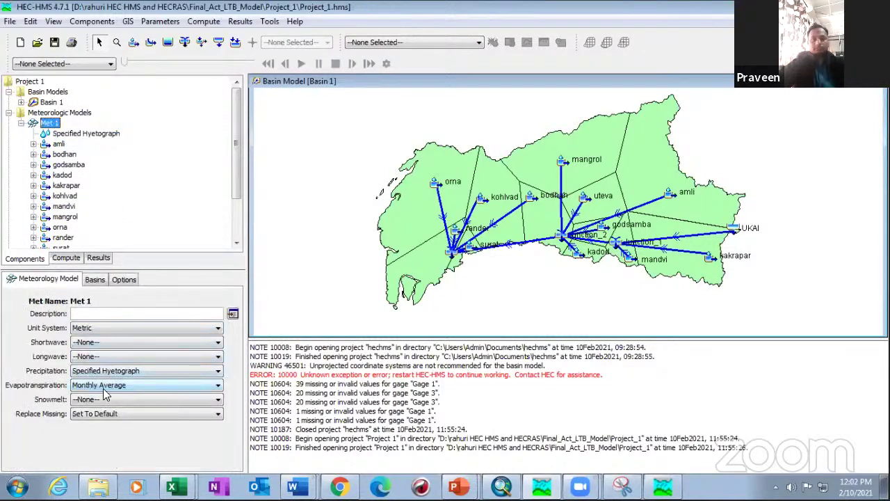
# - Open subbasin amli's Monthly Average evapotranspiration table in Met 1 and examine the monthly rates and coefficients
pyautogui.click(59, 144)
pyautogui.click(33, 144)
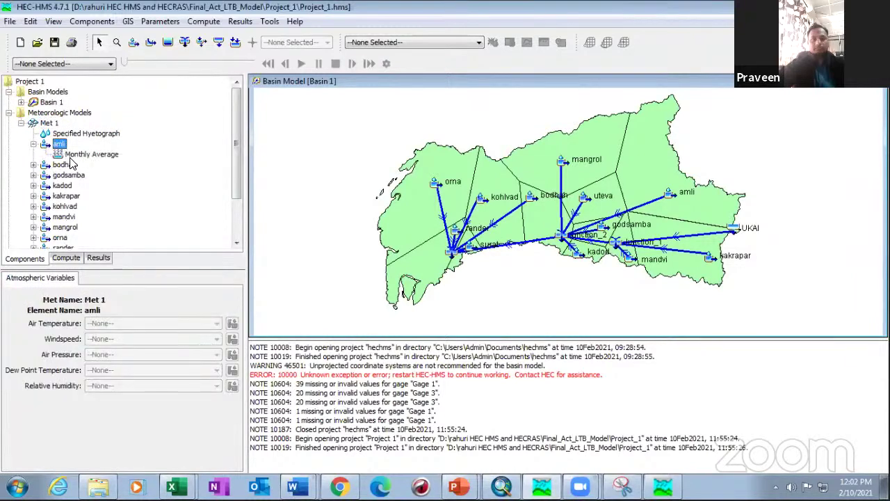
pyautogui.click(76, 155)
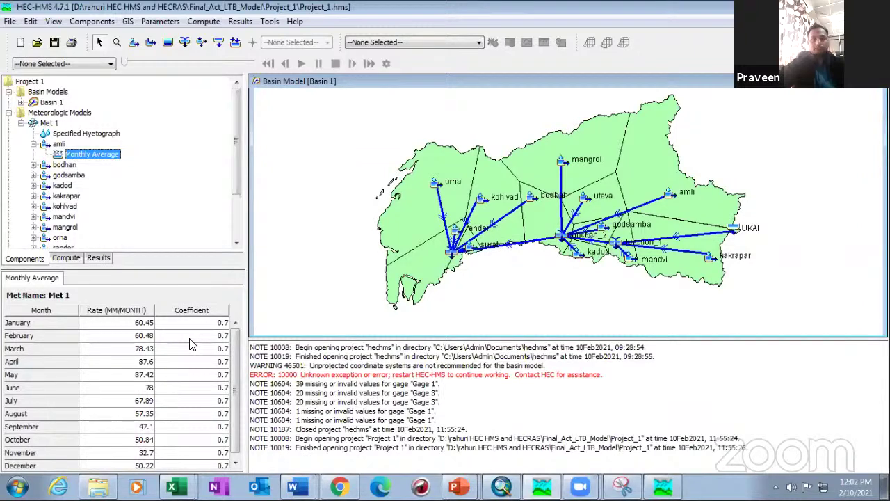
# - Collapse and recheck amli's Monthly Average rates and look through the Met 1 subbasin list
pyautogui.click(34, 143)
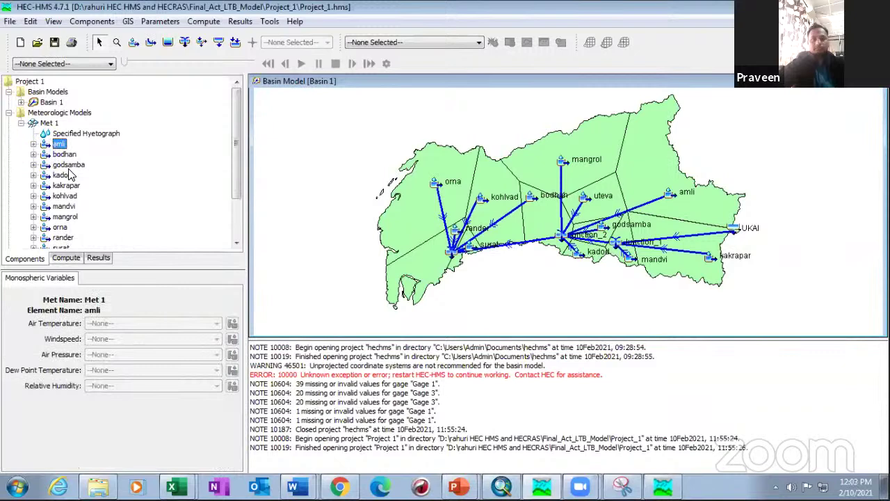
pyautogui.scroll(-3, 69, 175)
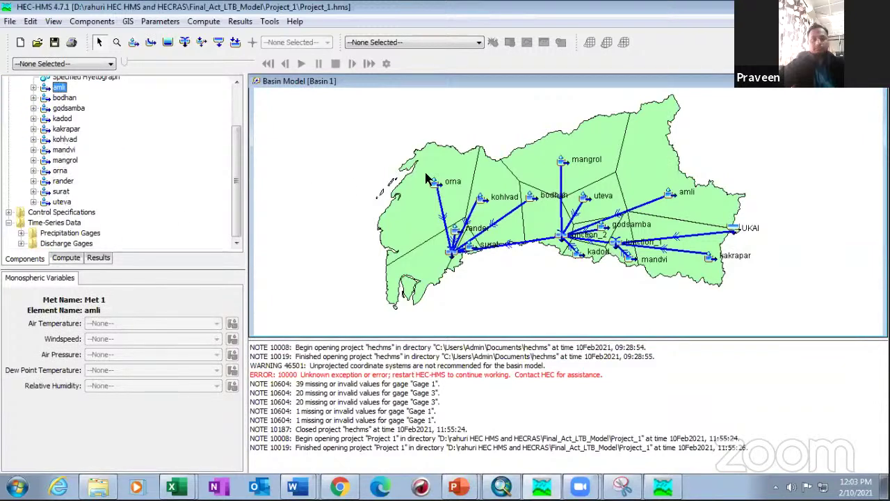
pyautogui.scroll(3, 52, 198)
pyautogui.scroll(-1, 61, 198)
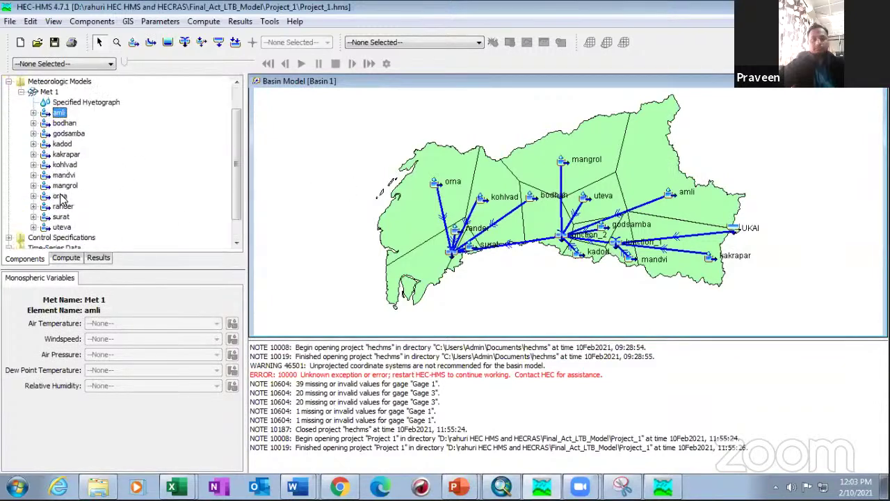
pyautogui.click(33, 114)
pyautogui.press('Down')
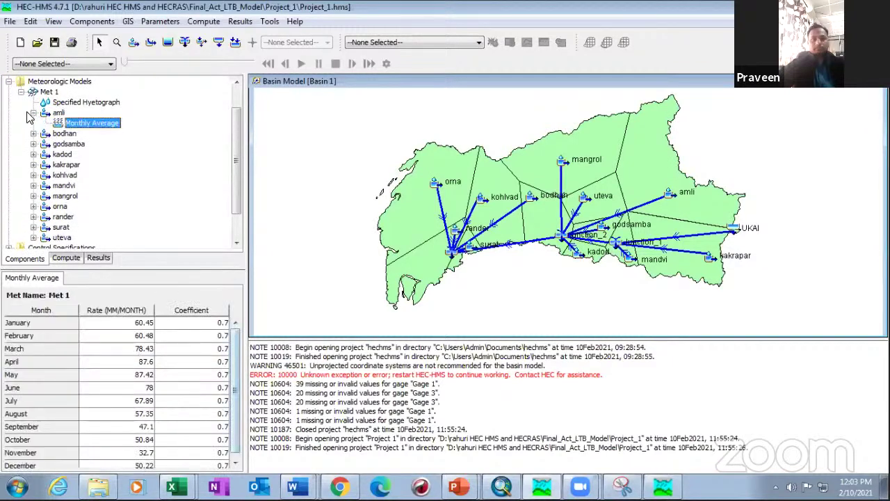
pyautogui.click(33, 113)
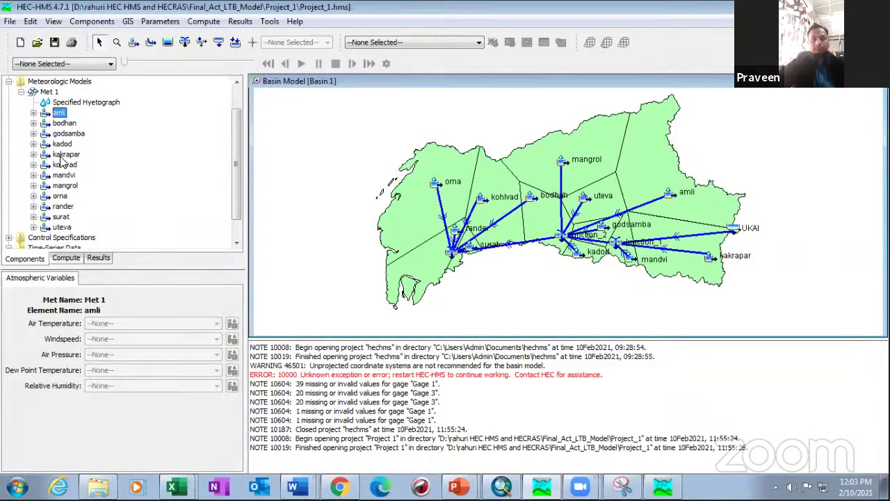
pyautogui.scroll(-1, 62, 157)
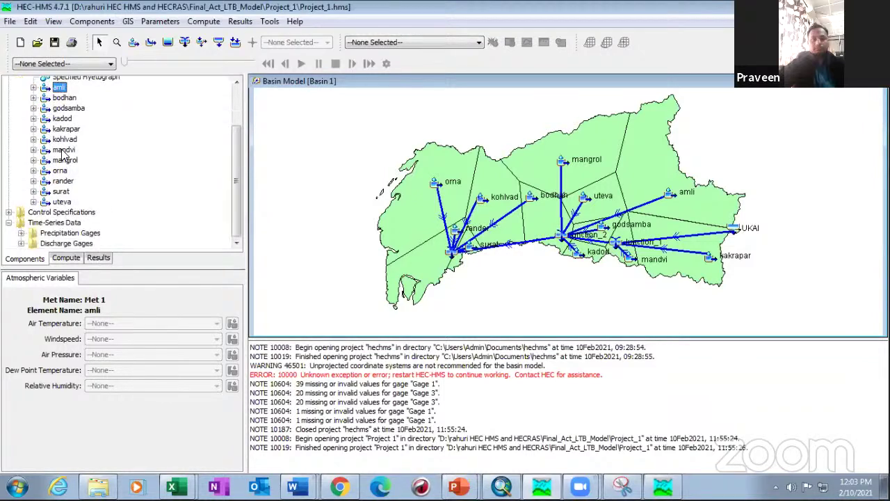
pyautogui.scroll(3, 62, 157)
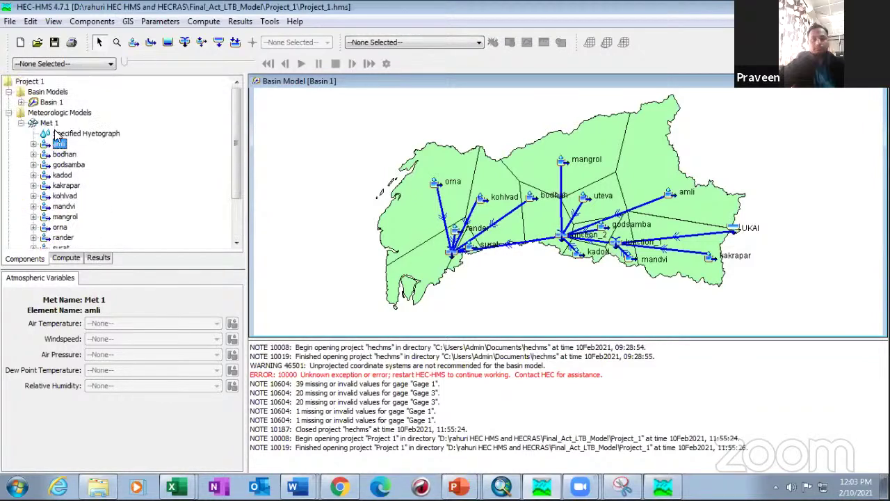
# - Collapse the basin and meteorologic model groups and open control specifications Control 1 to examine its dates and time interval
pyautogui.click(8, 113)
pyautogui.click(8, 92)
pyautogui.click(8, 123)
pyautogui.click(8, 113)
pyautogui.click(51, 124)
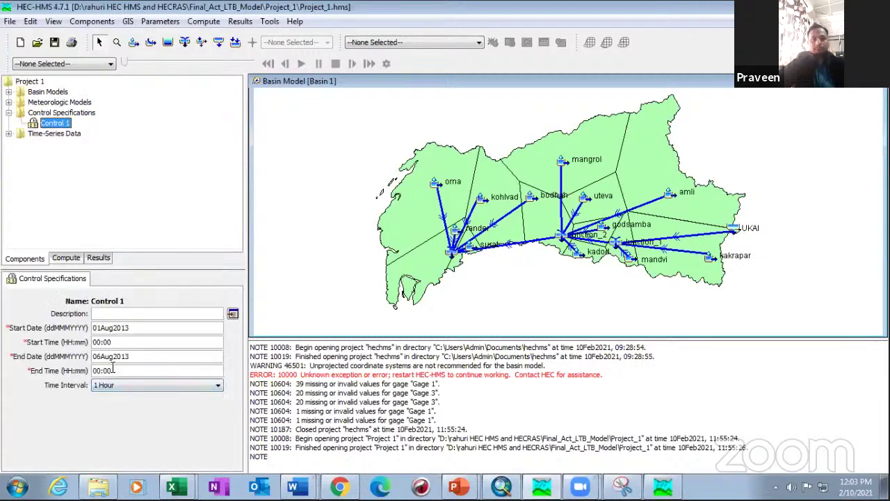
# - Compare precipitation Gage 1's time window with the Control 1 dates, and collapse the Precipitation Gages group
pyautogui.click(8, 134)
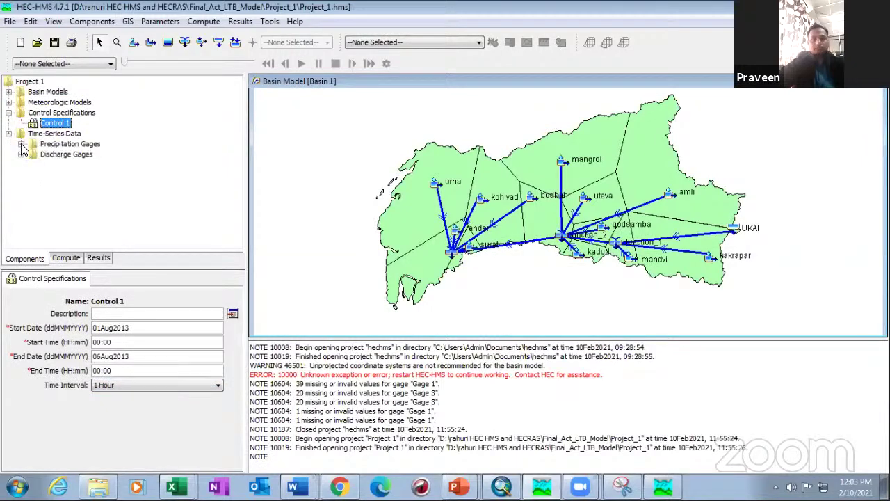
pyautogui.click(21, 144)
pyautogui.click(33, 130)
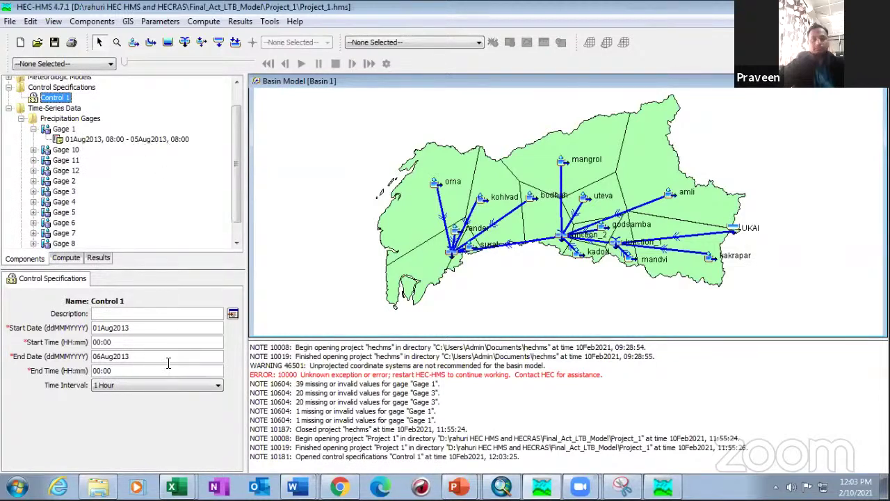
pyautogui.click(101, 359)
pyautogui.click(33, 129)
pyautogui.scroll(2, 35, 149)
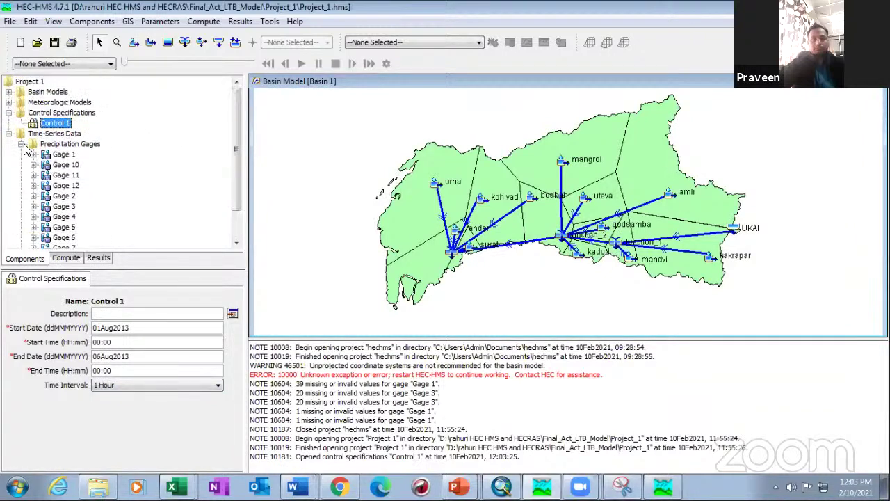
pyautogui.click(21, 144)
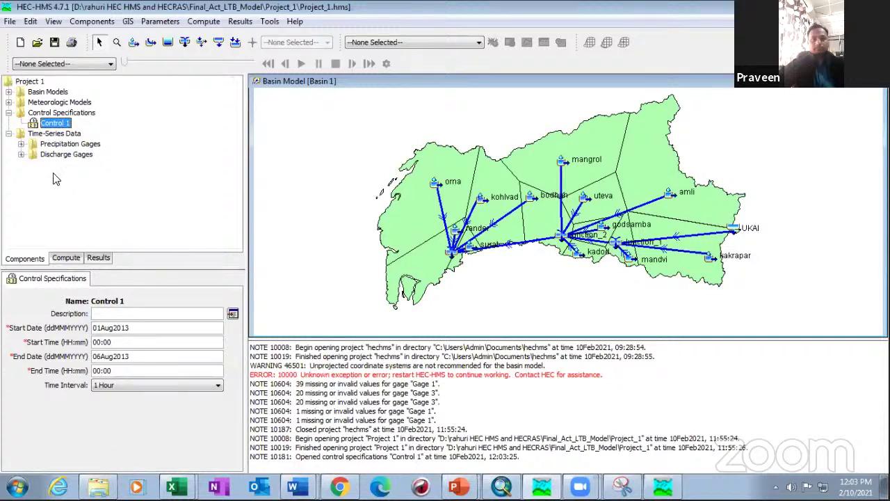
# - Examine the discharge gage and precipitation gage lists, and collapse the Time-Series Data group
pyautogui.click(22, 155)
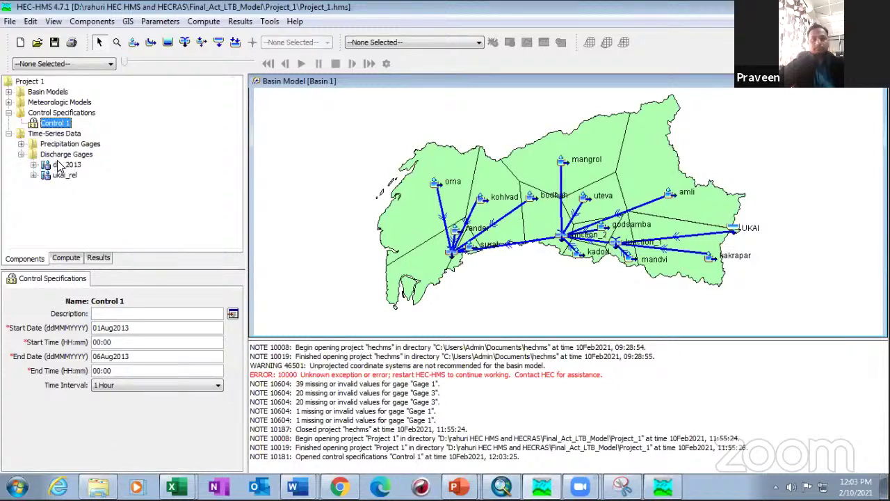
pyautogui.click(22, 154)
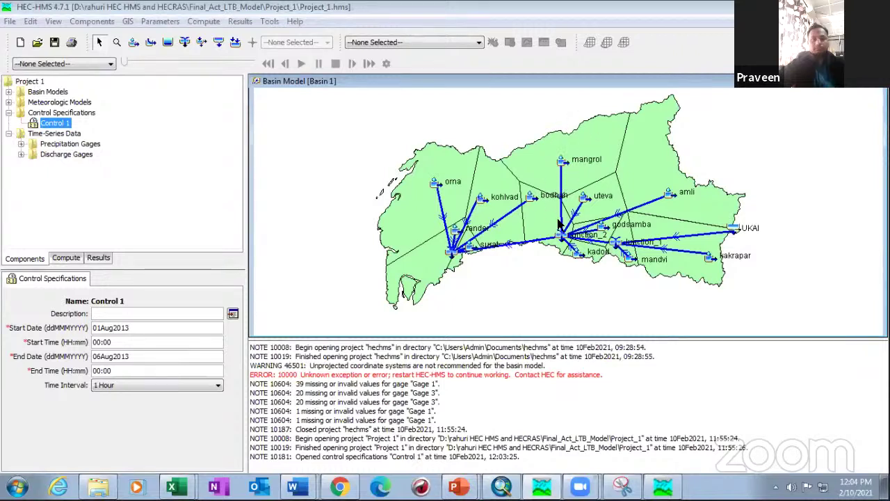
pyautogui.click(21, 146)
pyautogui.scroll(2, 32, 139)
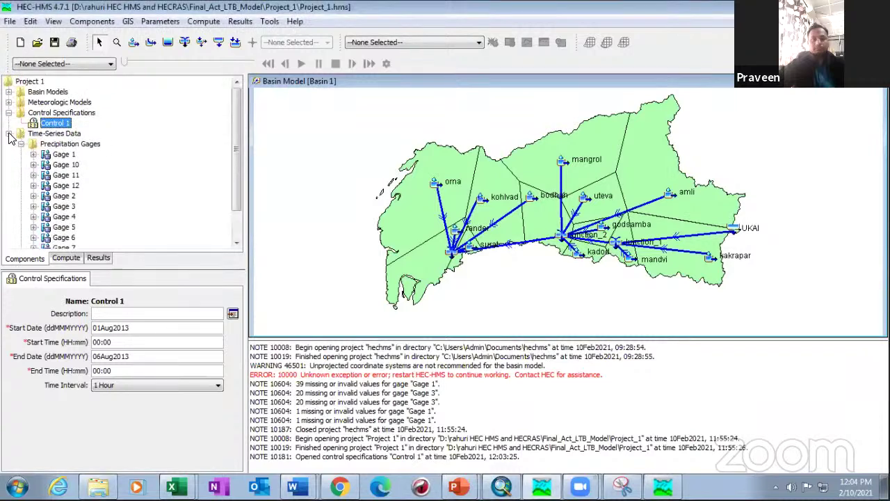
pyautogui.click(9, 133)
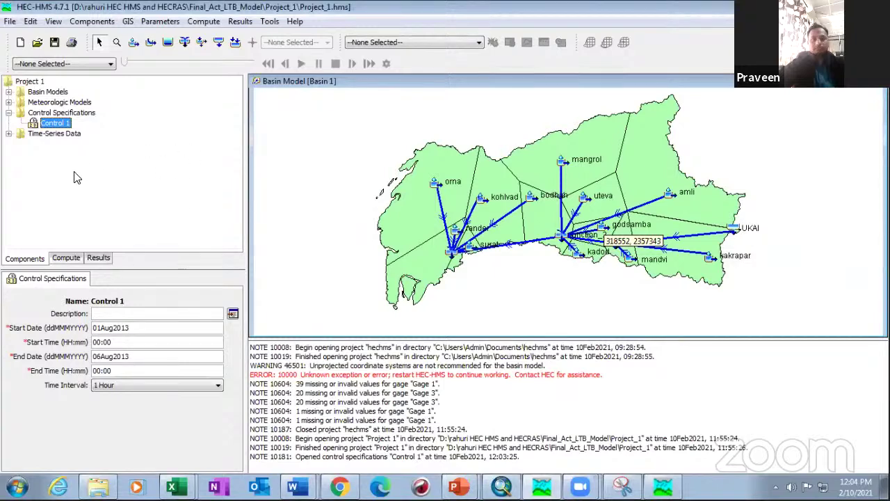
pyautogui.click(8, 134)
# - Examine the Monthly Average evapotranspiration tables of subbasins amli and bodhan in Met 1, and collapse the Met 1 subbasin list
pyautogui.click(10, 99)
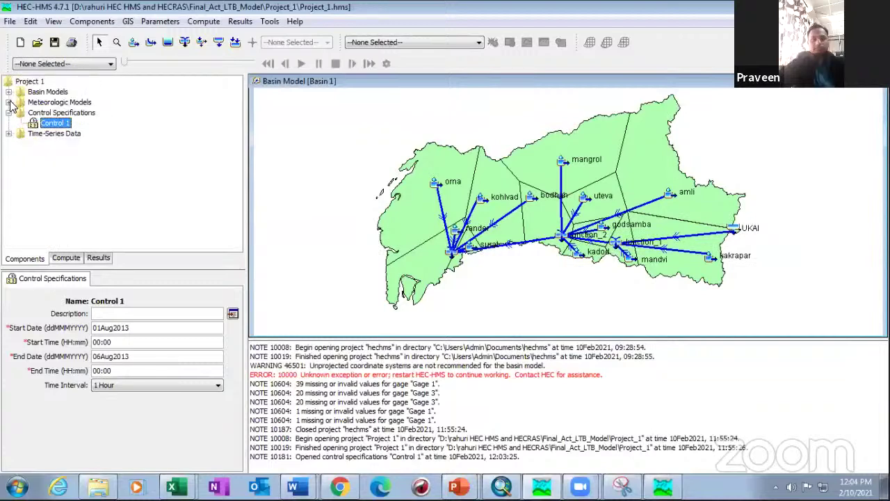
pyautogui.click(9, 102)
pyautogui.click(58, 129)
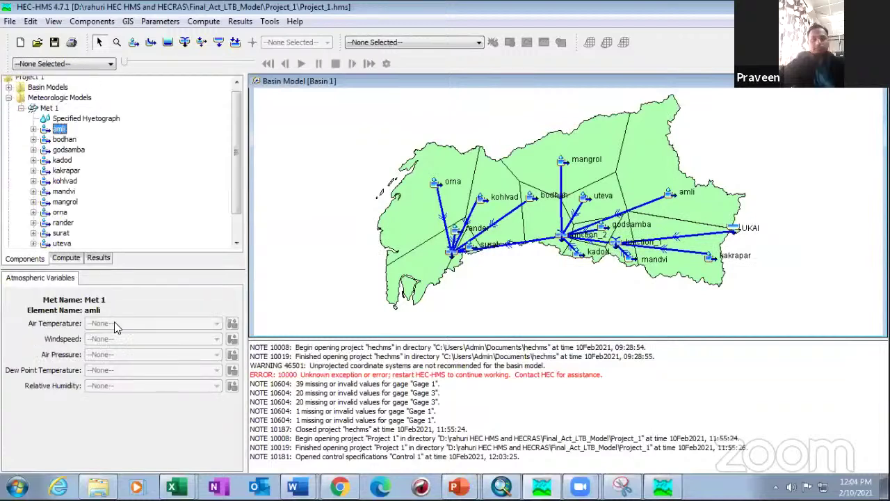
pyautogui.click(33, 129)
pyautogui.click(92, 139)
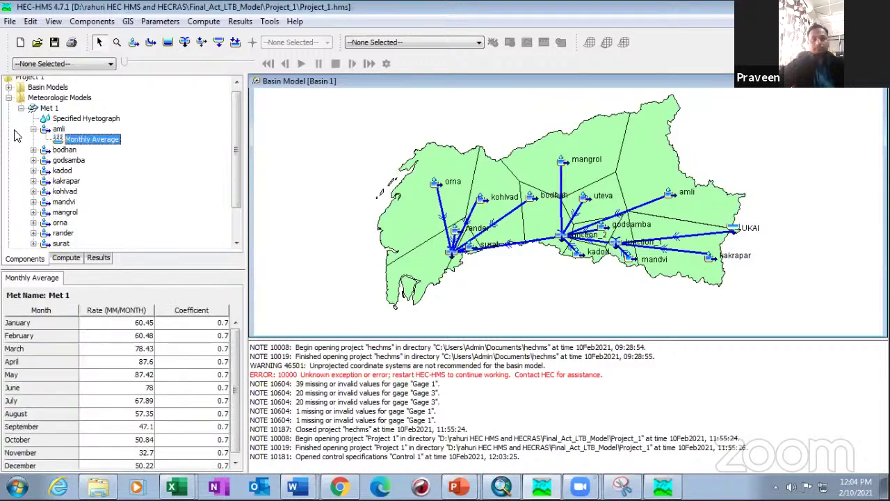
pyautogui.click(33, 150)
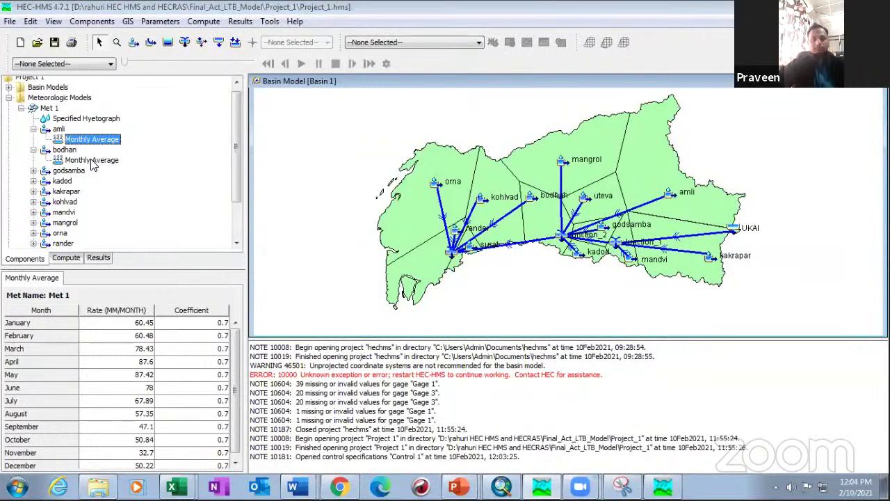
pyautogui.click(93, 161)
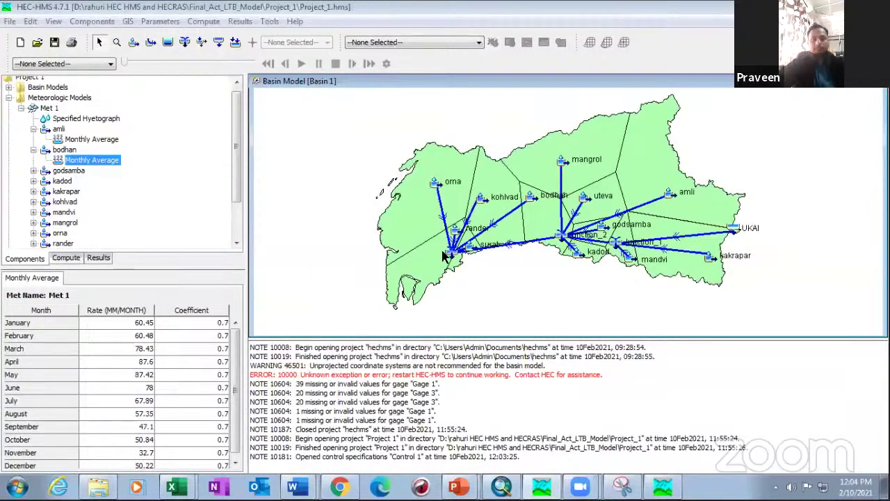
pyautogui.click(34, 150)
pyautogui.click(33, 129)
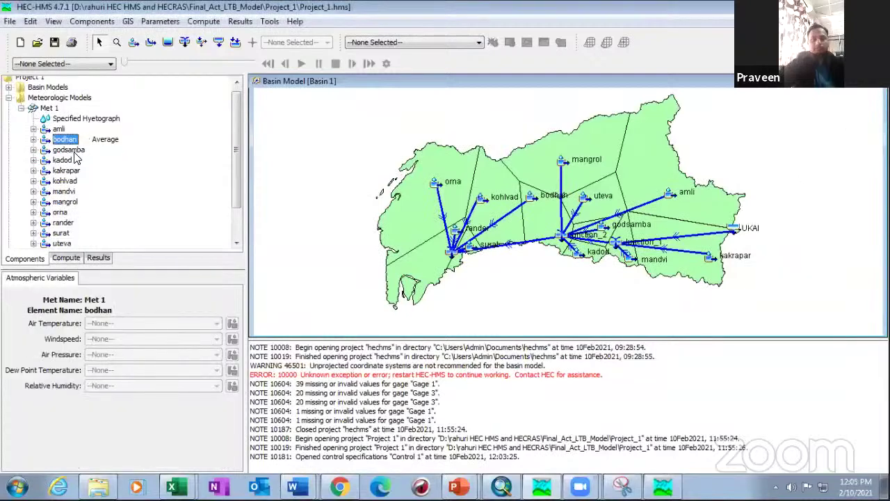
pyautogui.click(21, 109)
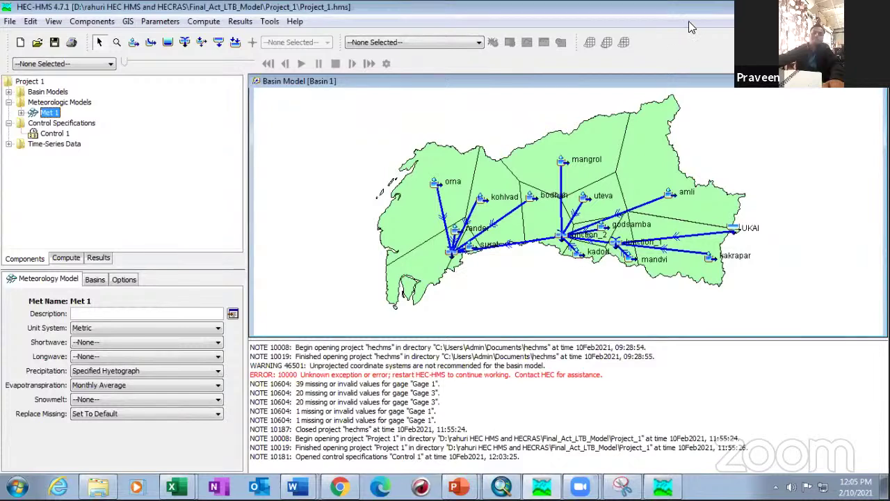
# - Create simulation run Run 33 from basin model Basin 1, meteorologic model Met 1 and control specifications Control 1
pyautogui.click(112, 23)
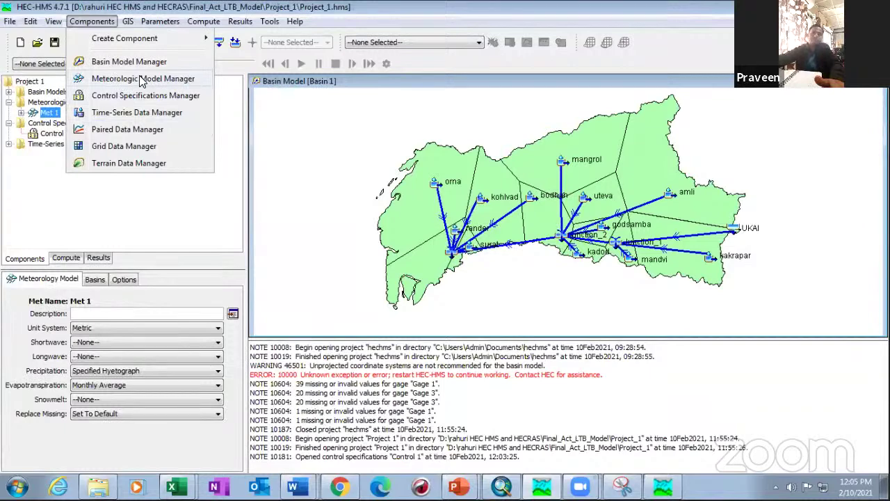
pyautogui.moveTo(212, 23)
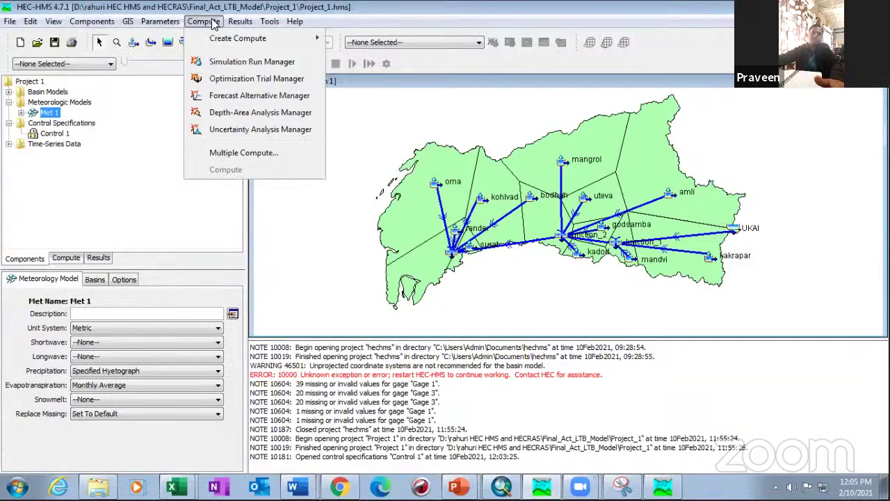
pyautogui.moveTo(259, 38)
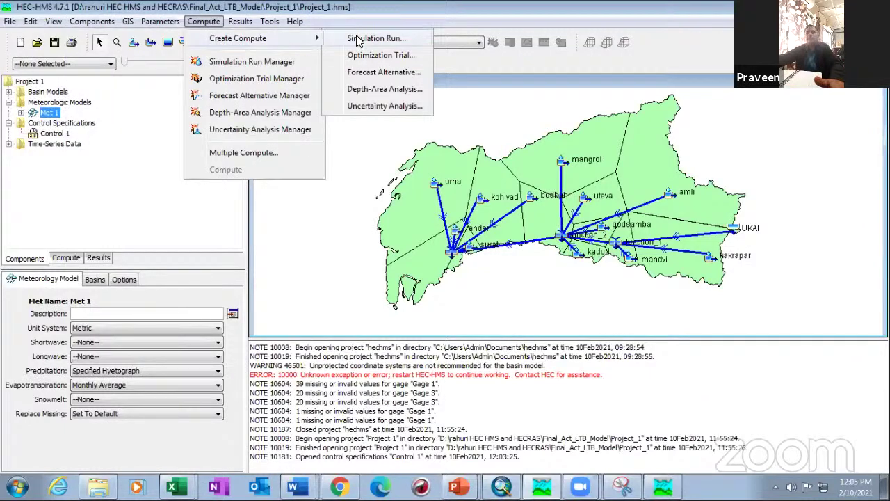
pyautogui.click(375, 38)
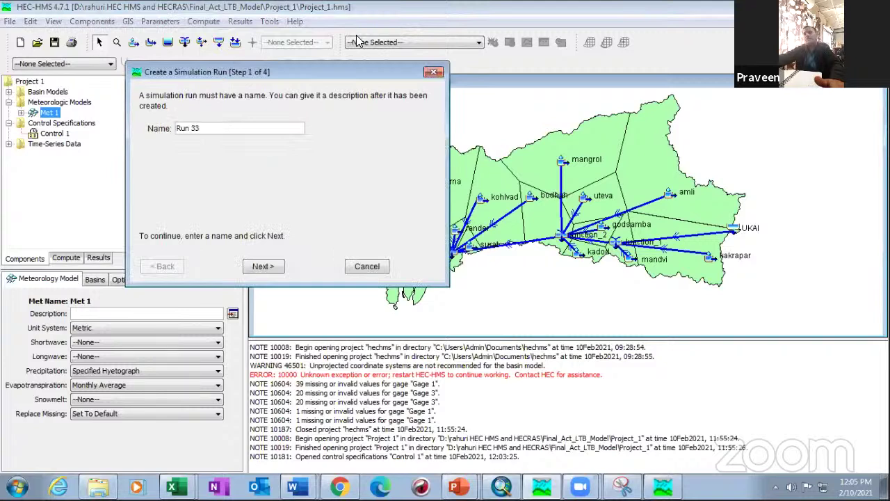
pyautogui.click(277, 266)
pyautogui.click(263, 267)
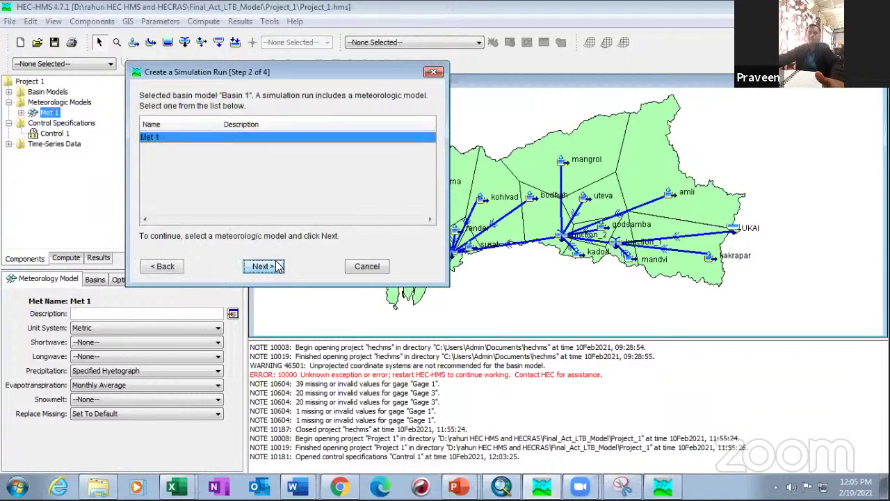
pyautogui.click(277, 267)
pyautogui.click(275, 267)
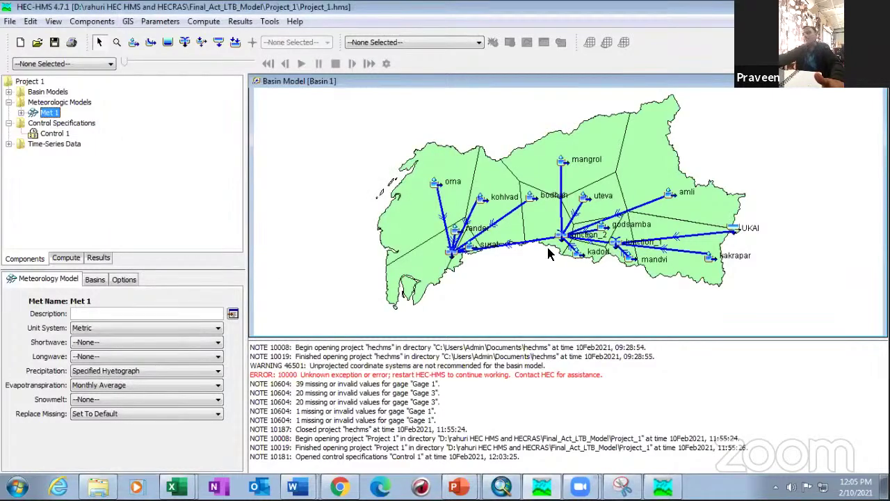
# - Select Run 33 as the current run and compute it, and reopen the list of runs
pyautogui.click(443, 41)
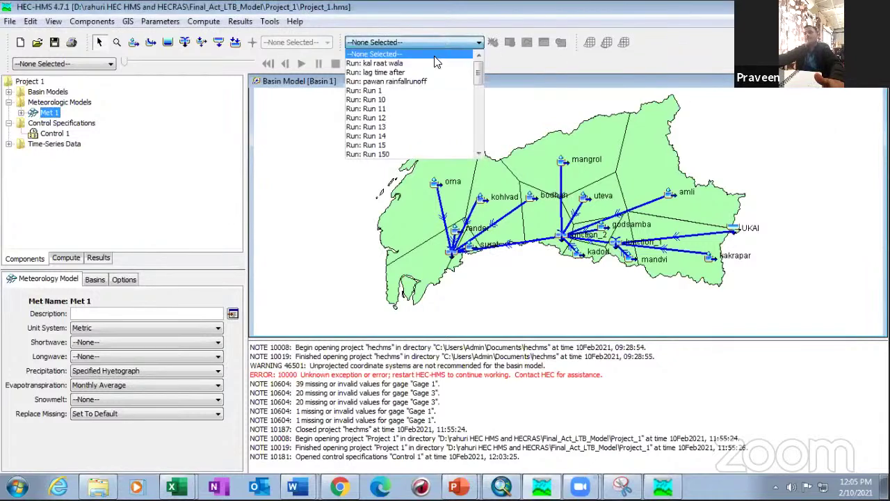
pyautogui.scroll(-4, 406, 154)
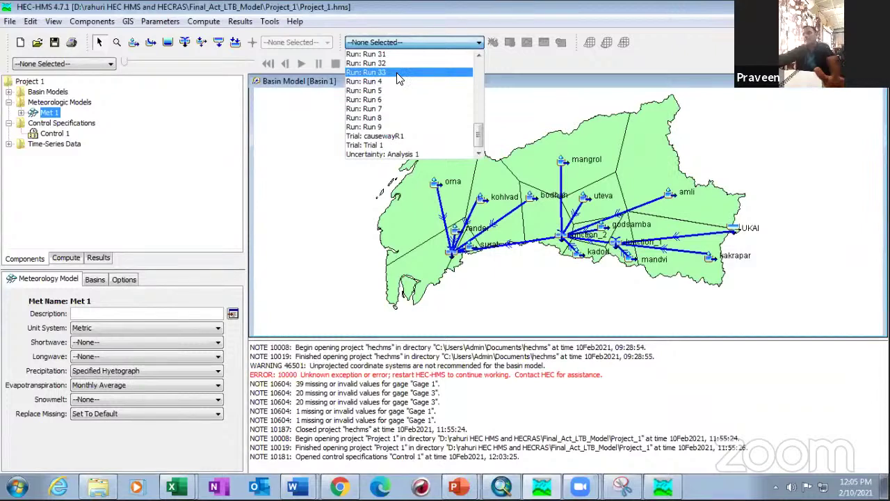
pyautogui.click(398, 74)
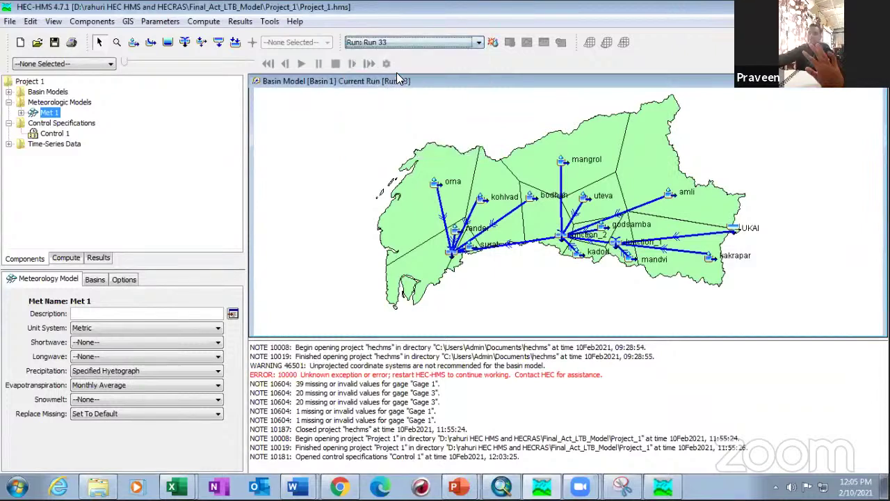
pyautogui.click(494, 42)
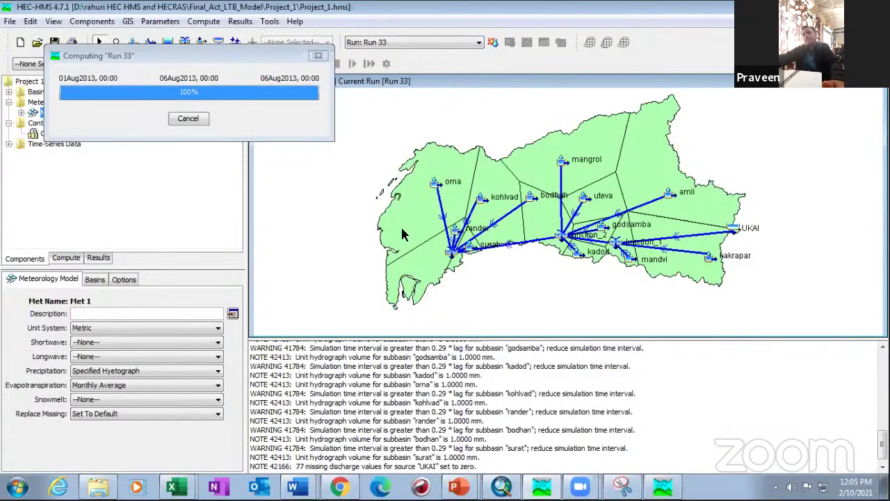
pyautogui.click(188, 120)
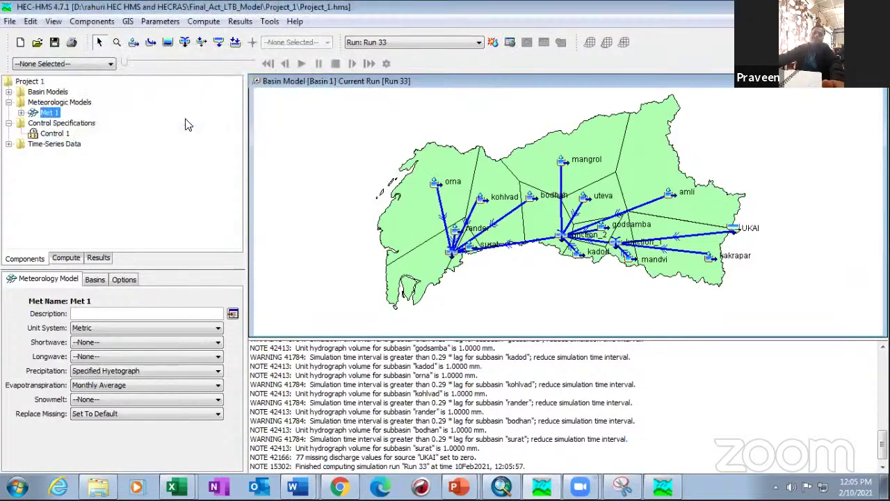
pyautogui.click(439, 42)
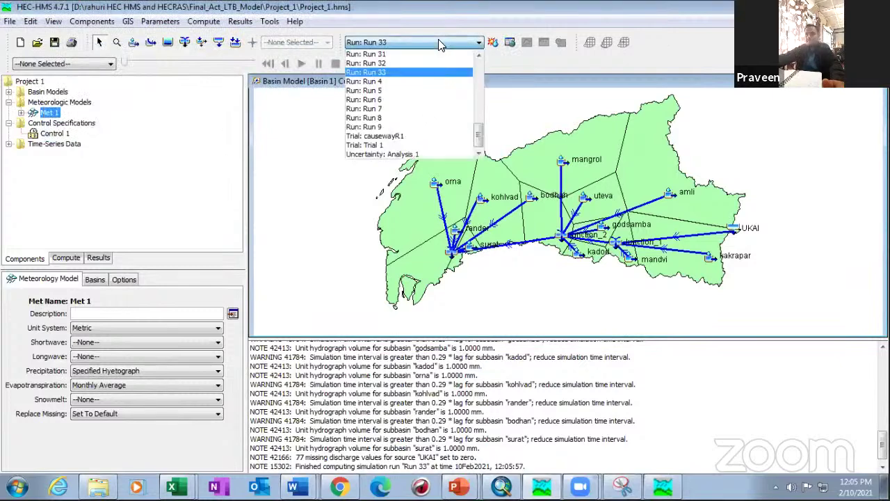
# - Keep Run 33 as the current run, open the results graph of the causeway junction, and minimize it
pyautogui.click(439, 42)
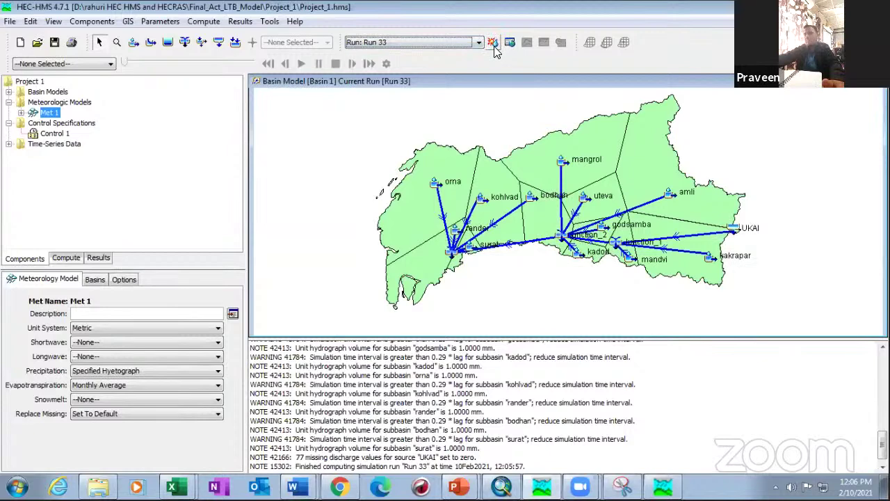
pyautogui.click(453, 255)
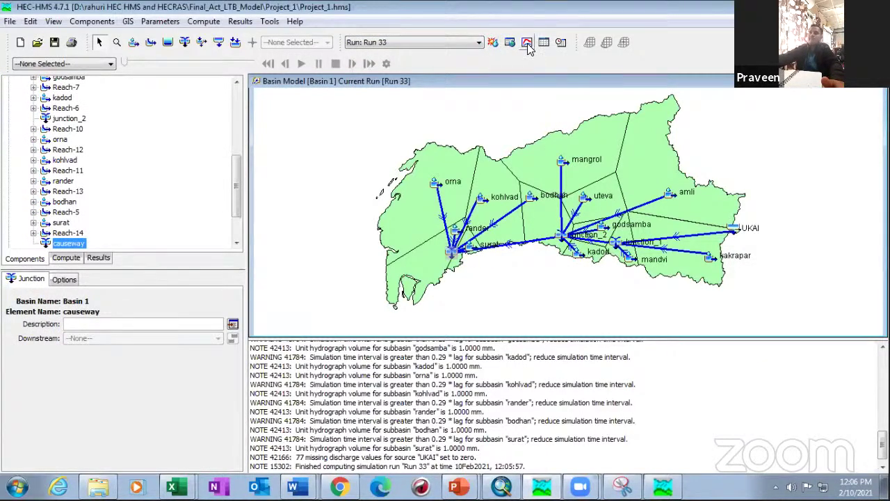
pyautogui.click(527, 44)
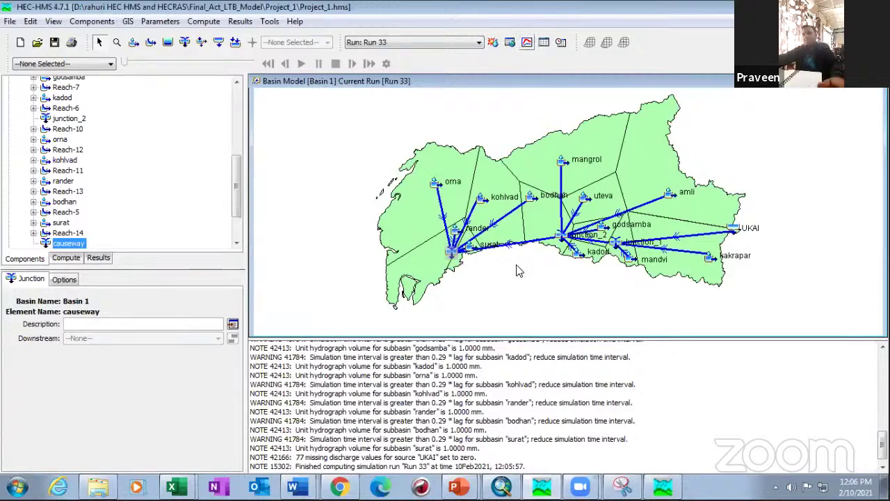
pyautogui.click(834, 82)
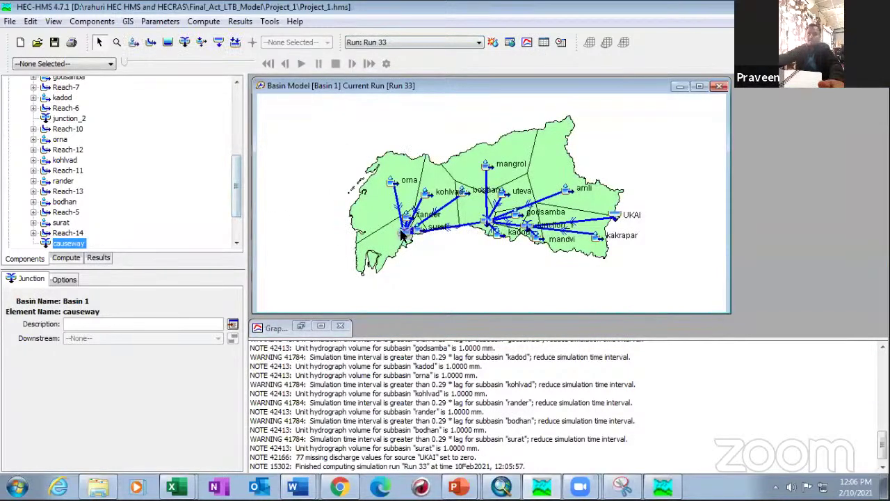
# - Check the causeway junction's observed flow option against the discharge gage list, keeping dis_2013 selected
pyautogui.scroll(-2, 99, 221)
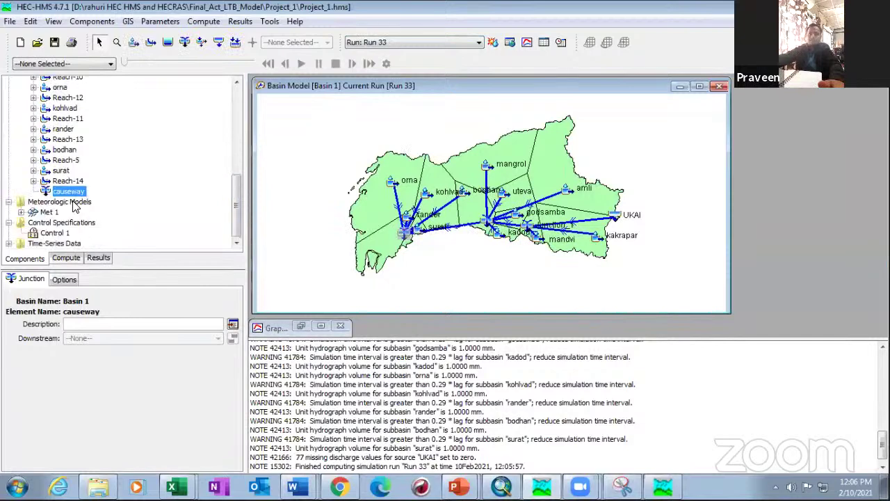
pyautogui.click(70, 281)
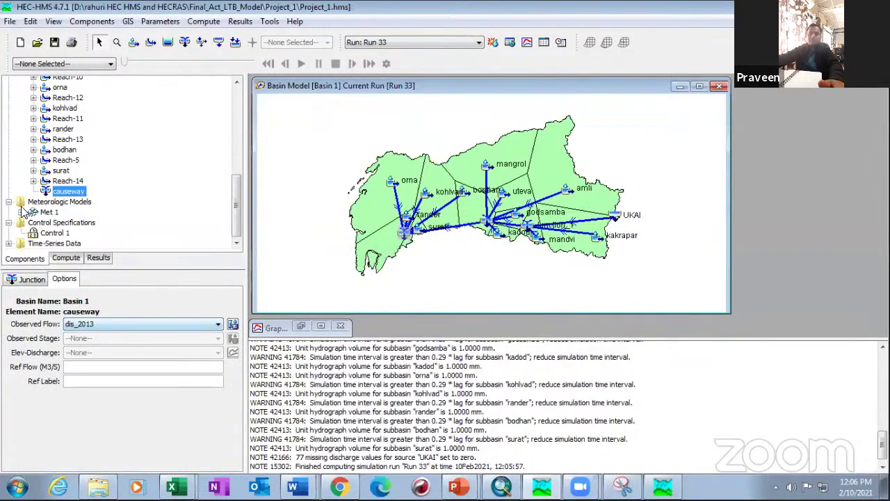
pyautogui.click(8, 243)
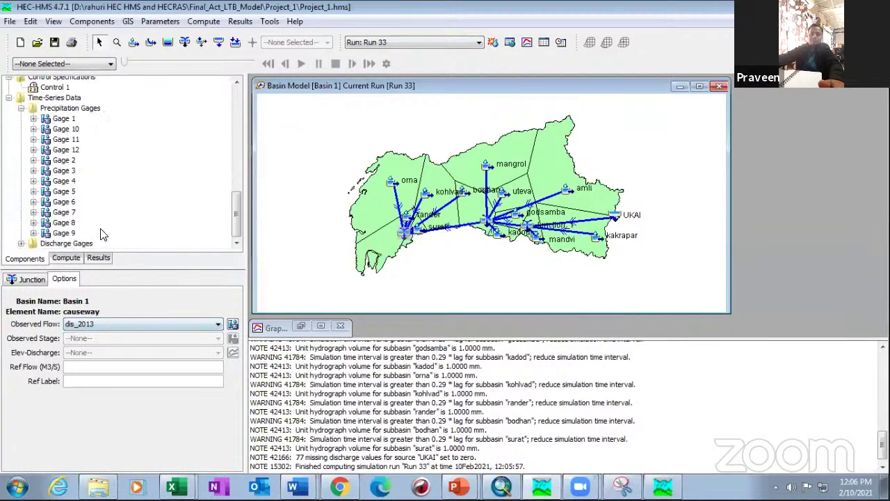
pyautogui.click(21, 243)
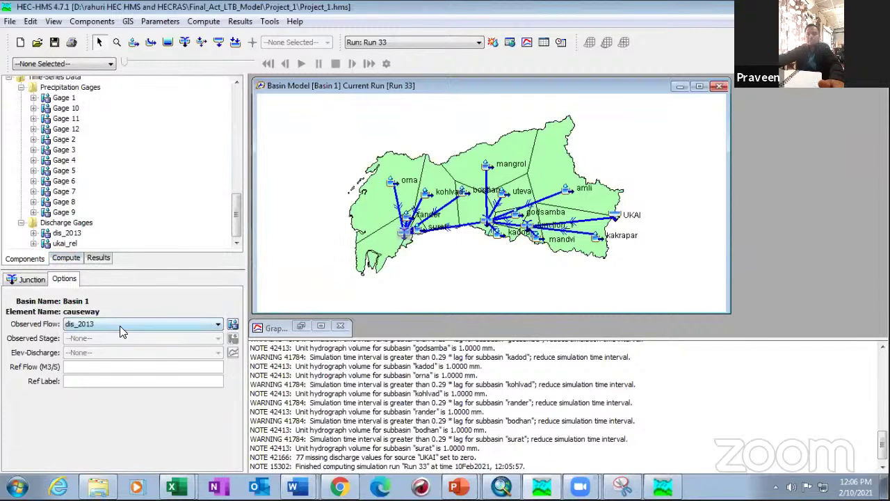
pyautogui.click(143, 327)
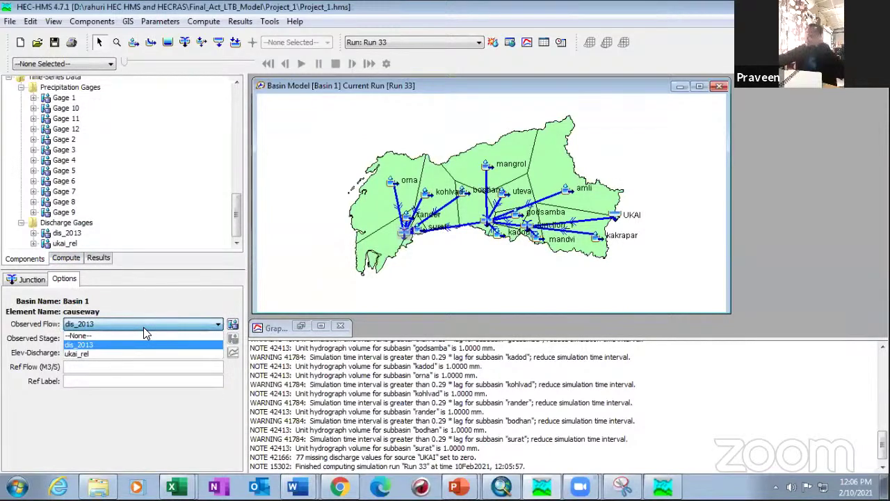
pyautogui.click(99, 344)
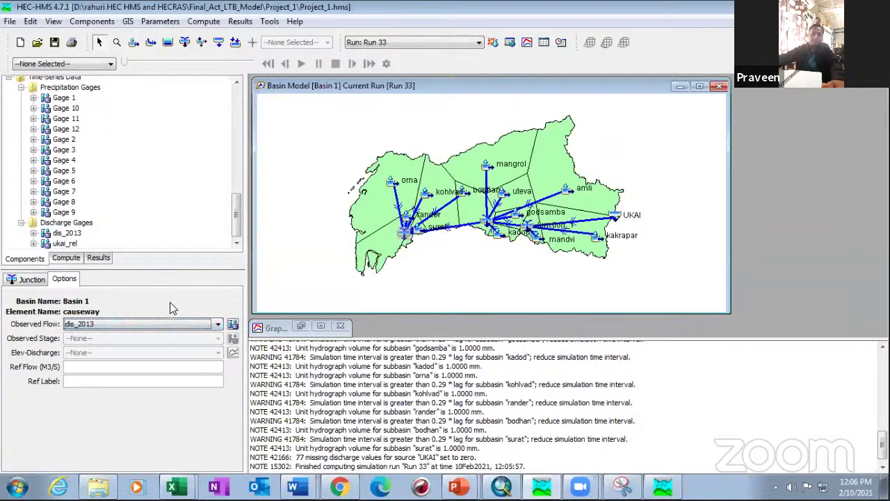
# - Compare observed and simulated flow in the causeway junction's Run 33 graph, and return to the maximized basin map
pyautogui.click(403, 234)
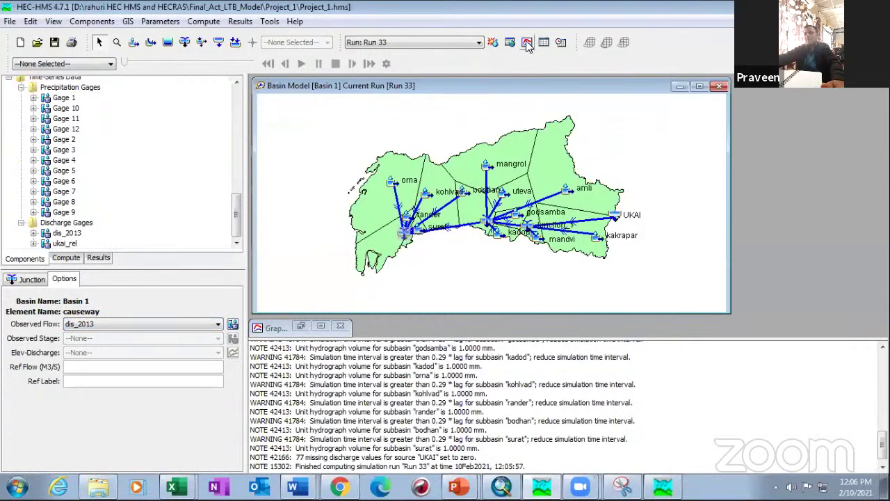
pyautogui.click(321, 325)
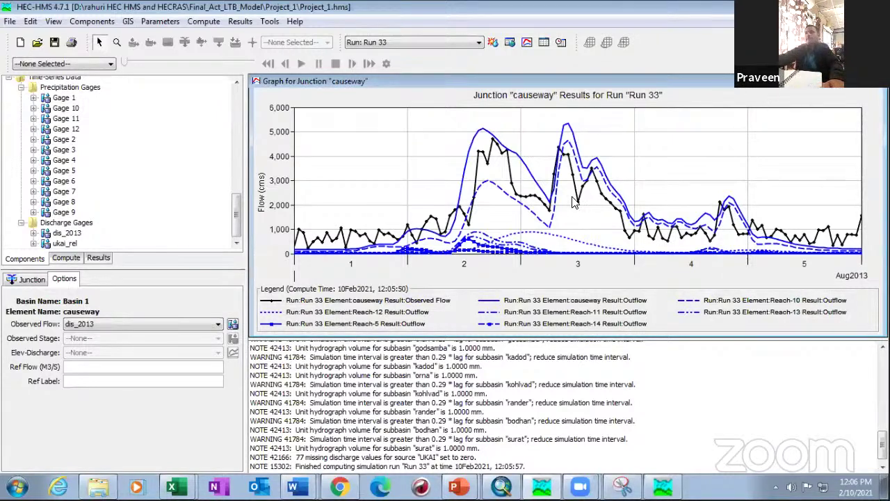
pyautogui.click(837, 86)
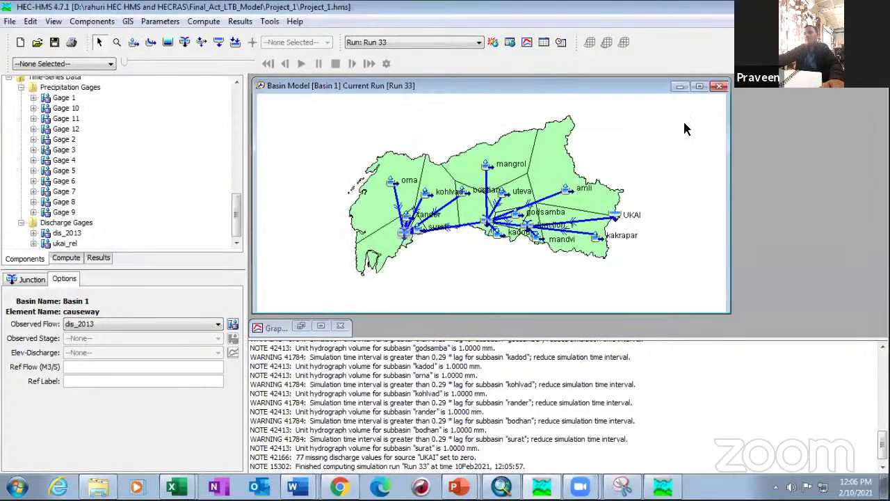
pyautogui.click(696, 90)
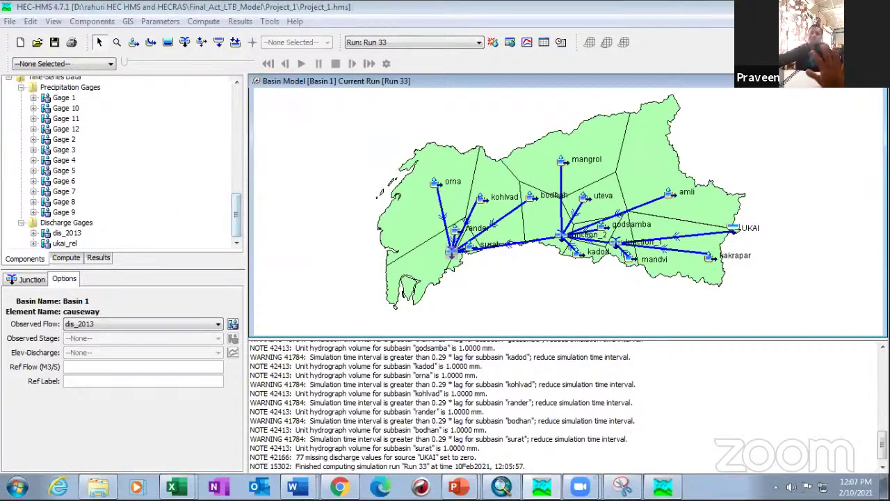
# - Switch to the RahuriTrai1 project window to view its LTB basin model, and return to Project 1
pyautogui.click(663, 487)
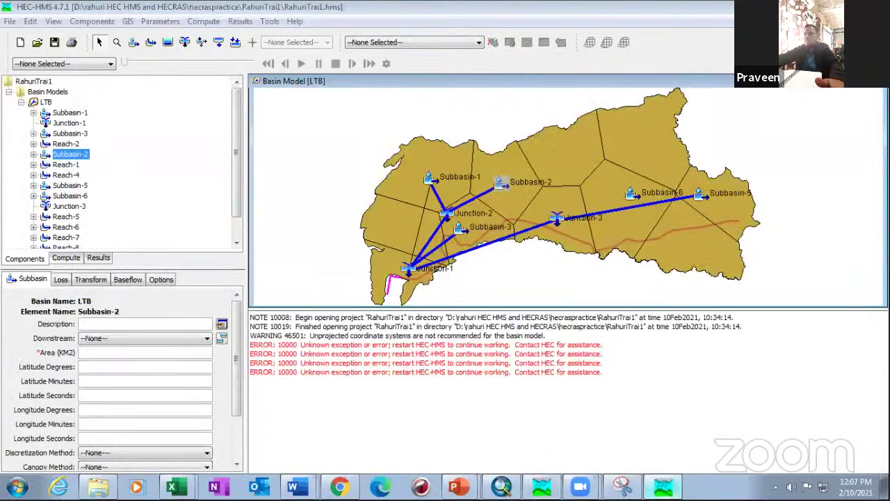
pyautogui.click(542, 487)
pyautogui.click(663, 487)
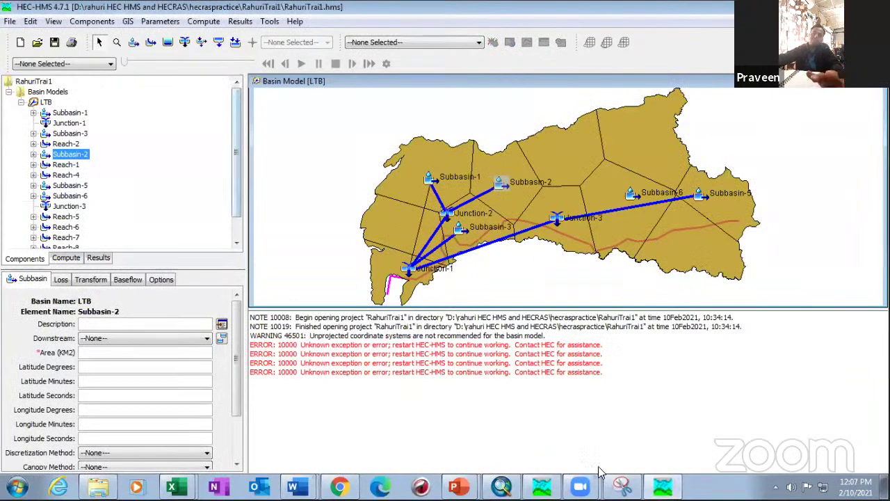
pyautogui.click(529, 486)
# - Collapse Basin 1 in the project tree and look through the Time-Series Data group
pyautogui.scroll(10, 52, 171)
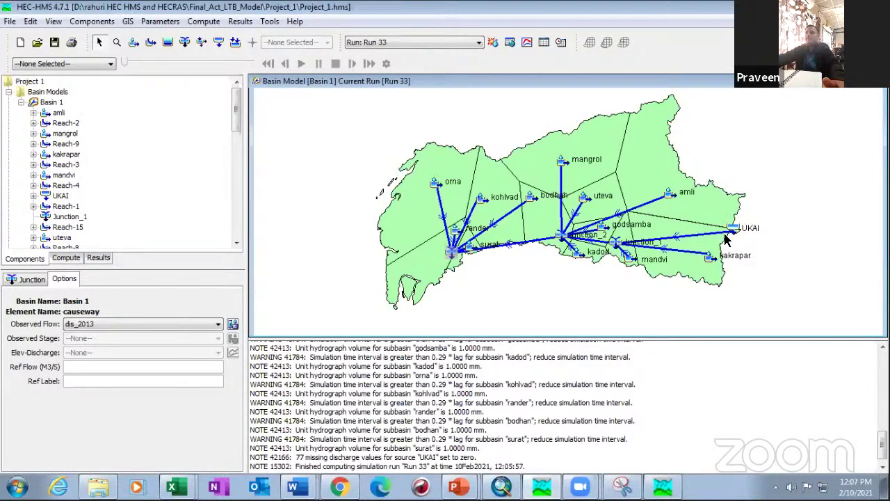
pyautogui.click(21, 102)
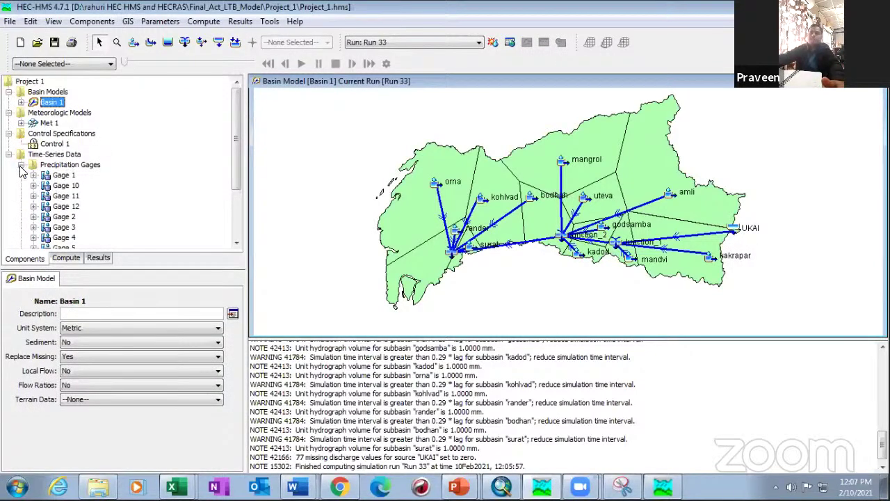
pyautogui.scroll(-2, 64, 201)
pyautogui.scroll(2, 62, 194)
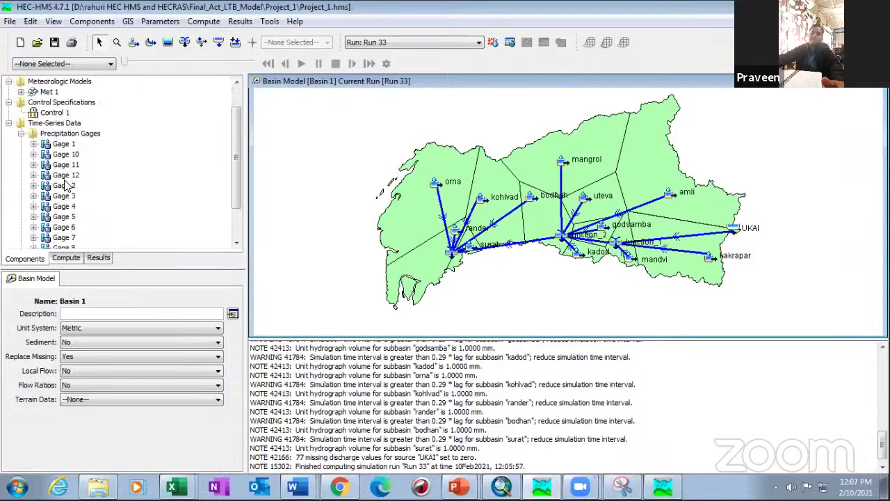
pyautogui.click(51, 166)
pyautogui.click(50, 155)
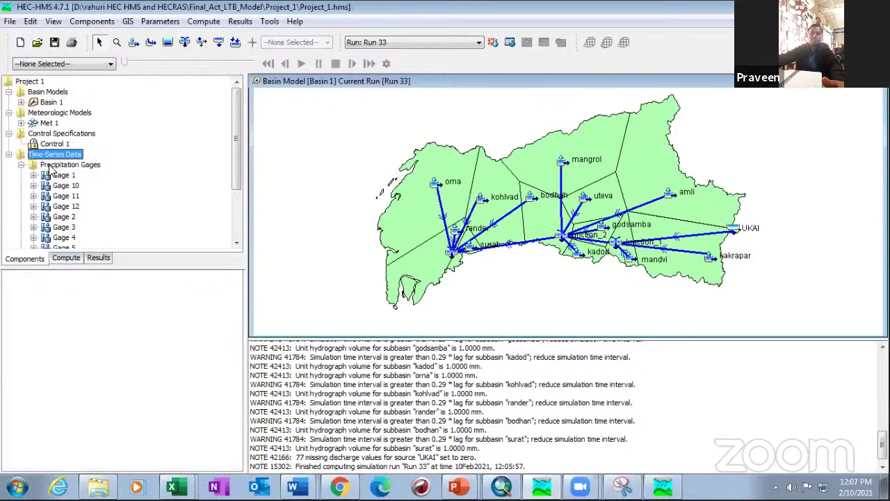
# - Review the precipitation and discharge gage lists, view the settings of Gage 1, and collapse the Time-Series Data group
pyautogui.scroll(-3, 55, 222)
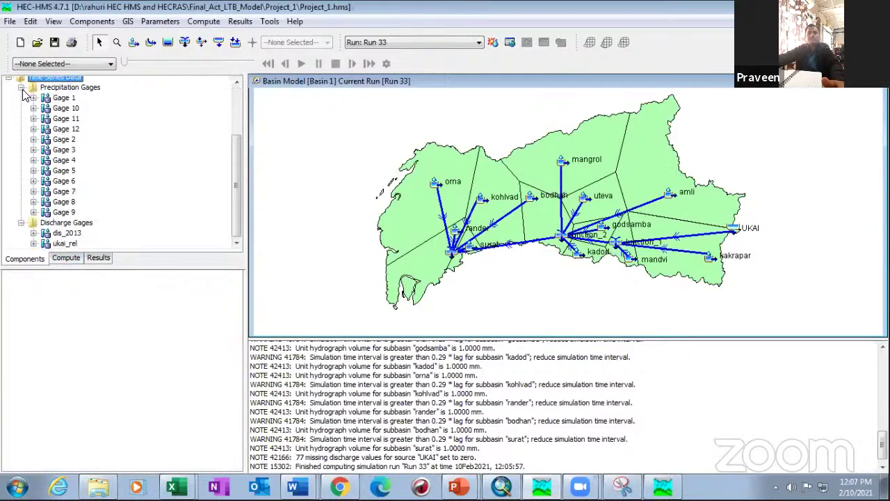
pyautogui.scroll(2, 42, 132)
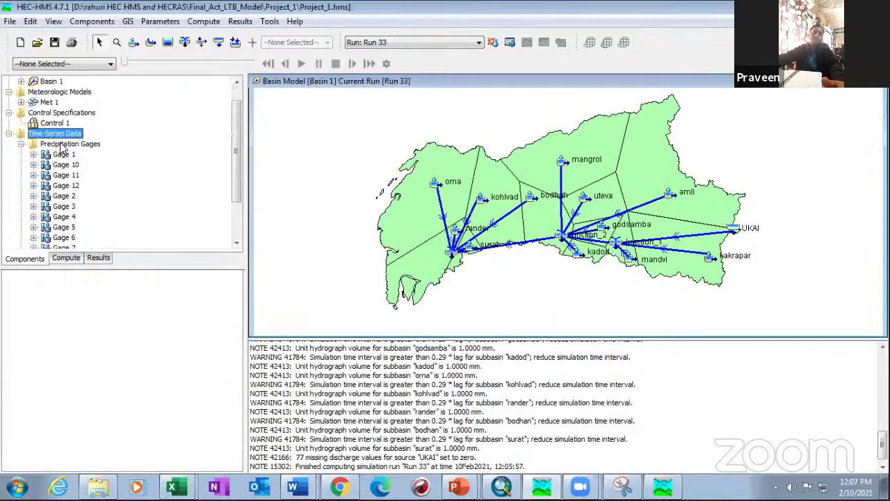
pyautogui.doubleClick(61, 144)
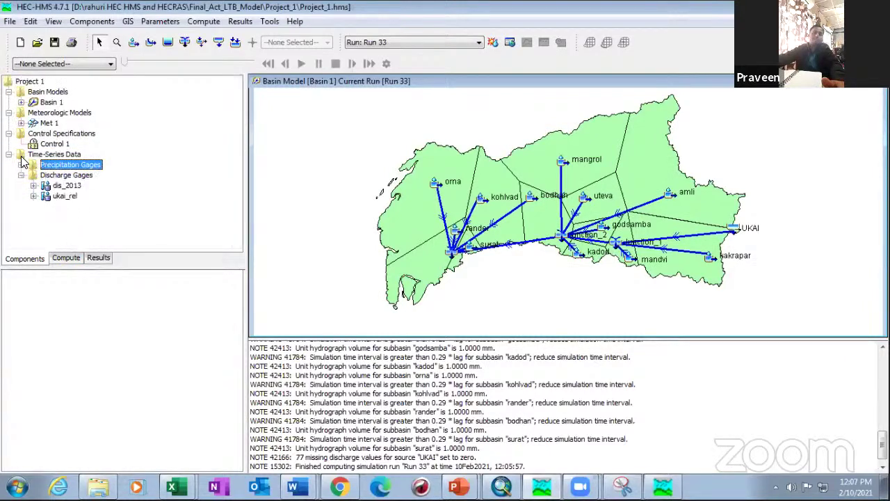
pyautogui.click(21, 165)
pyautogui.click(58, 131)
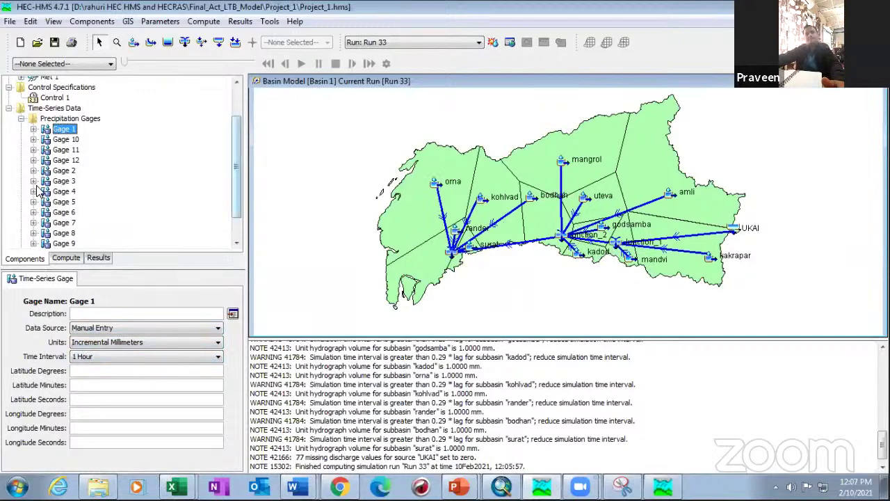
pyautogui.click(9, 109)
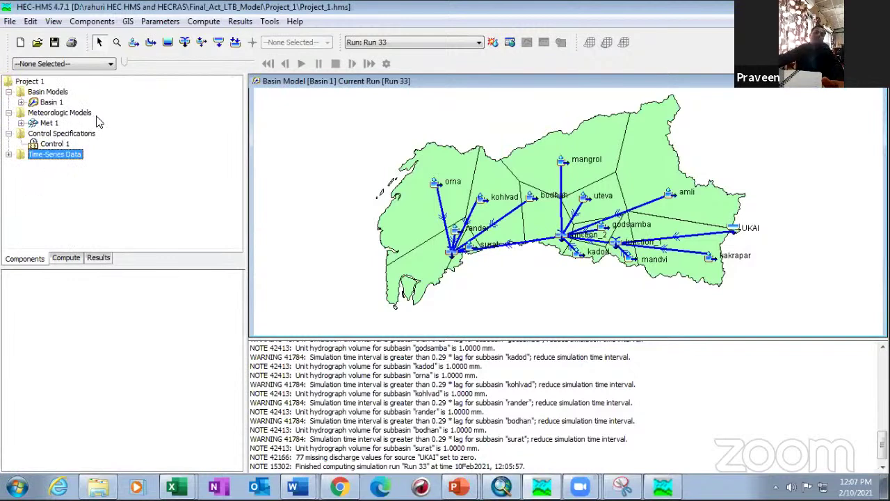
pyautogui.click(171, 23)
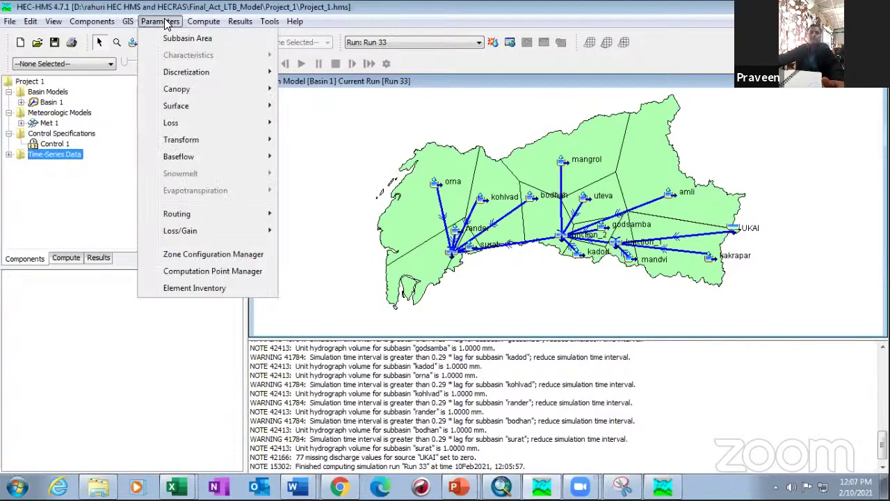
pyautogui.moveTo(97, 30)
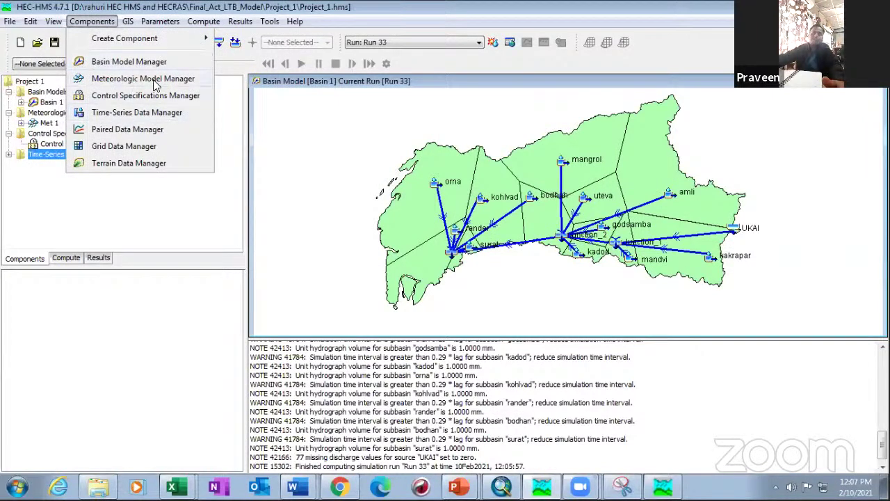
pyautogui.click(18, 132)
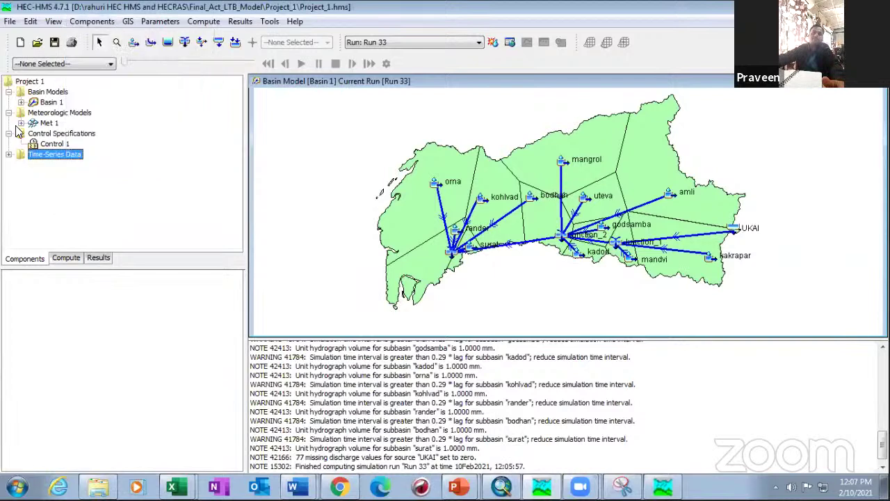
# - Review the Met 1 methods and subbasin list, and view the Monthly Average evapotranspiration table of subbasin amli
pyautogui.click(32, 114)
pyautogui.click(45, 123)
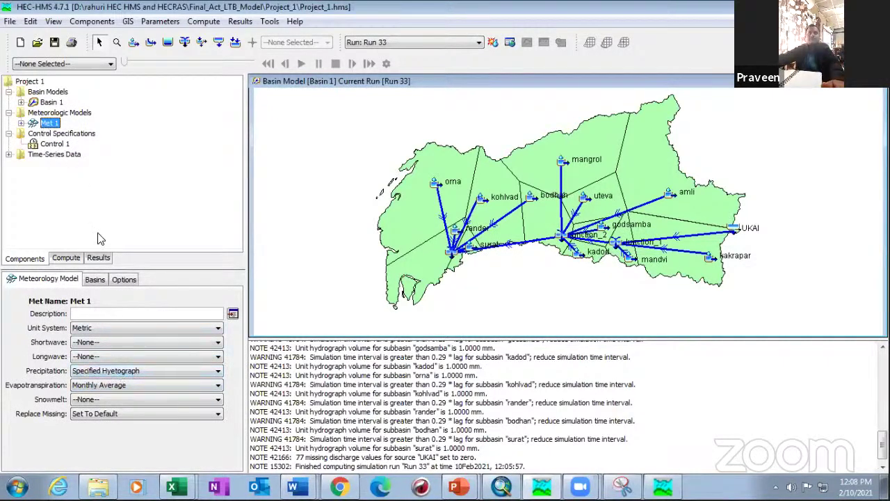
pyautogui.click(22, 123)
pyautogui.scroll(-3, 61, 169)
pyautogui.scroll(3, 61, 169)
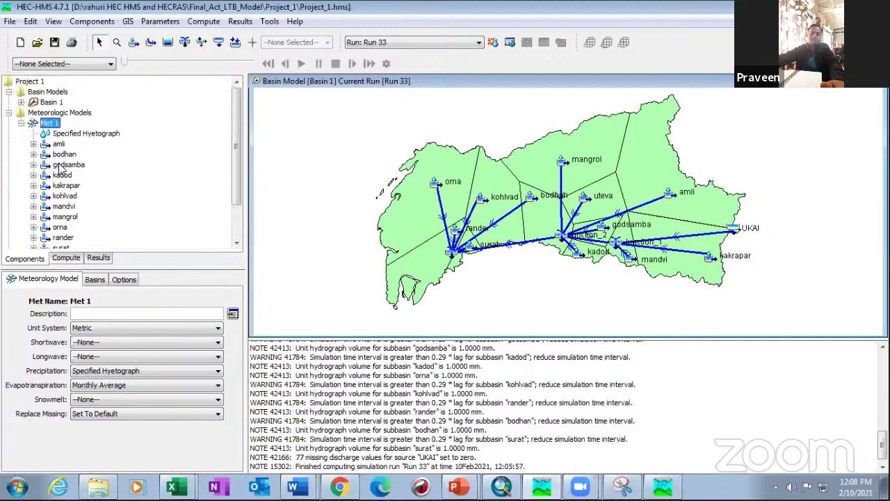
pyautogui.click(58, 144)
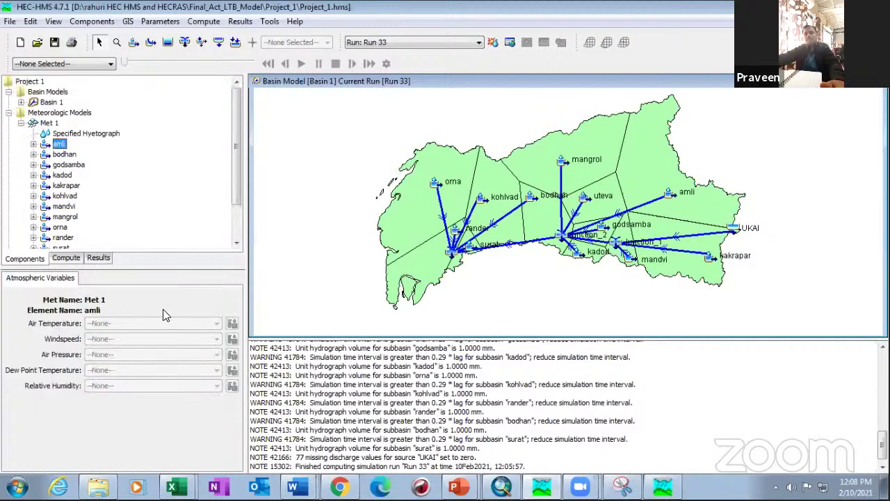
pyautogui.click(34, 144)
pyautogui.click(92, 154)
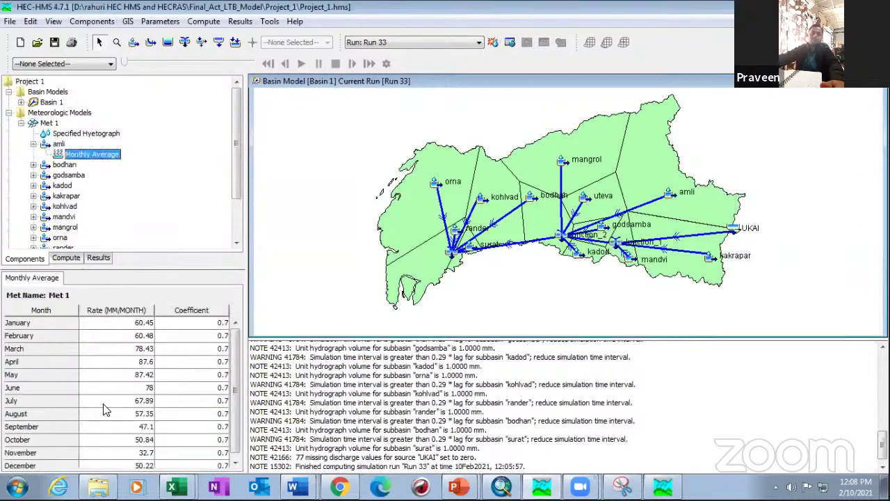
# - Examine the Specified Hyetograph gage assignments of the subbasins in Met 1, and collapse the Met 1 entry
pyautogui.click(83, 135)
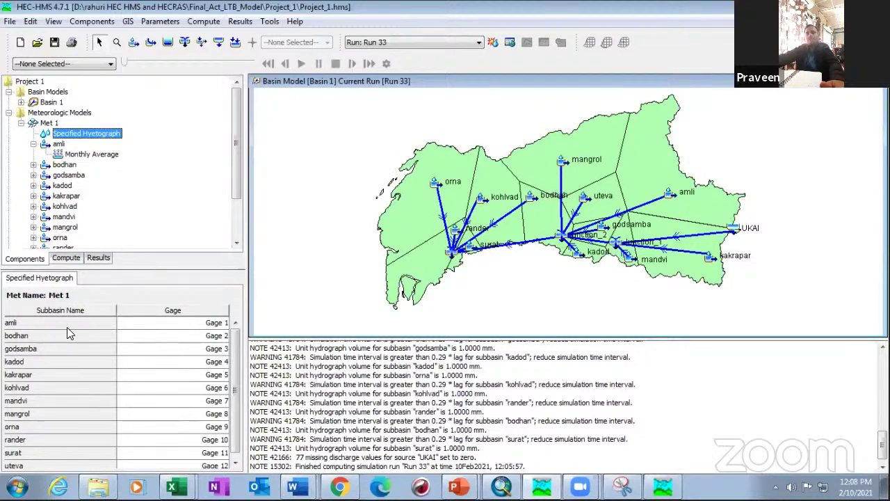
pyautogui.click(194, 327)
pyautogui.click(192, 321)
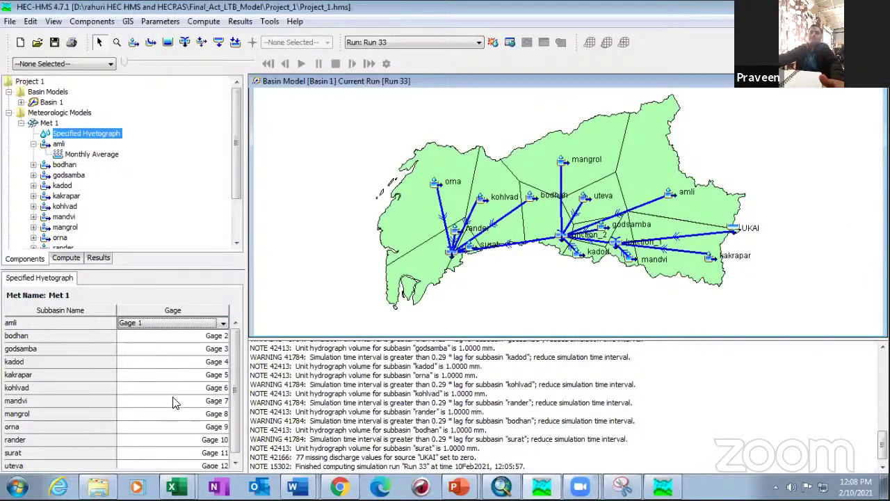
pyautogui.click(21, 124)
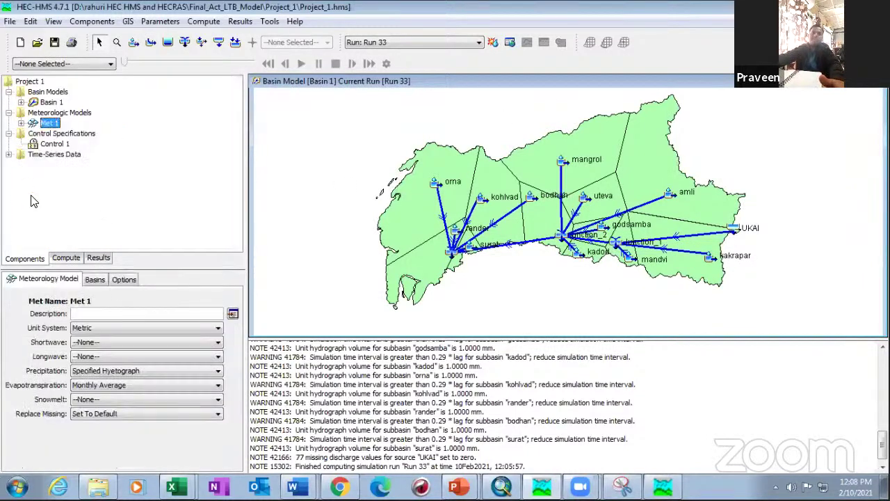
# - View Control 1's settings and create a new control specification named Control 2 with the Control Specifications Manager
pyautogui.click(54, 144)
pyautogui.click(98, 21)
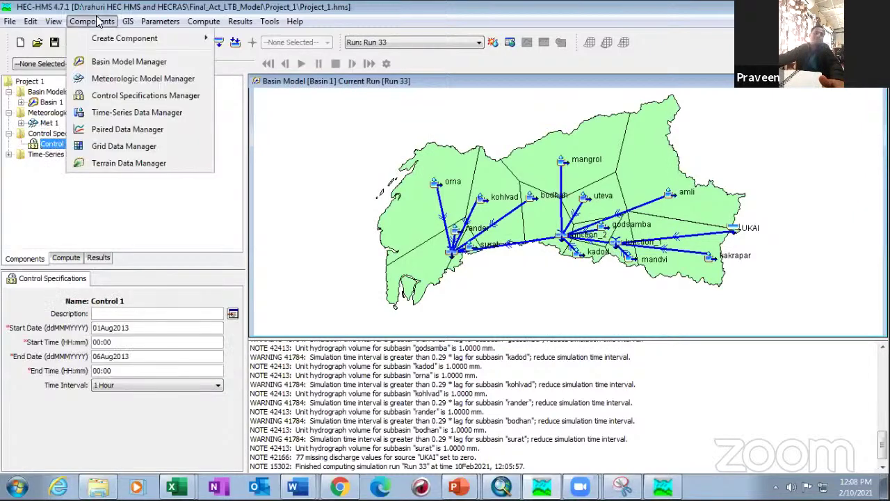
pyautogui.click(105, 100)
pyautogui.click(144, 138)
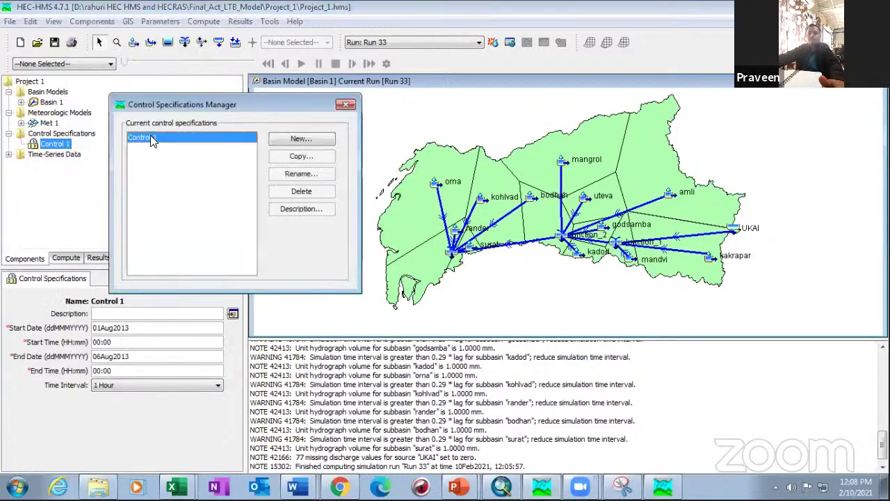
pyautogui.click(306, 138)
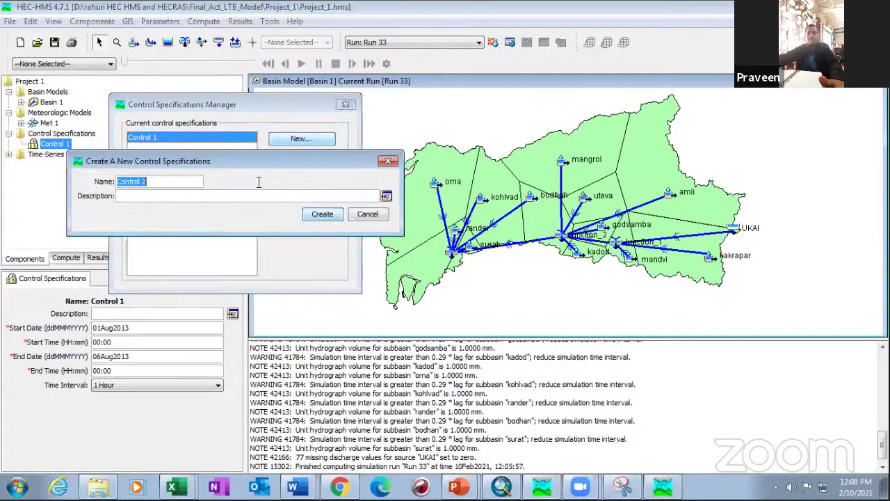
pyautogui.click(323, 214)
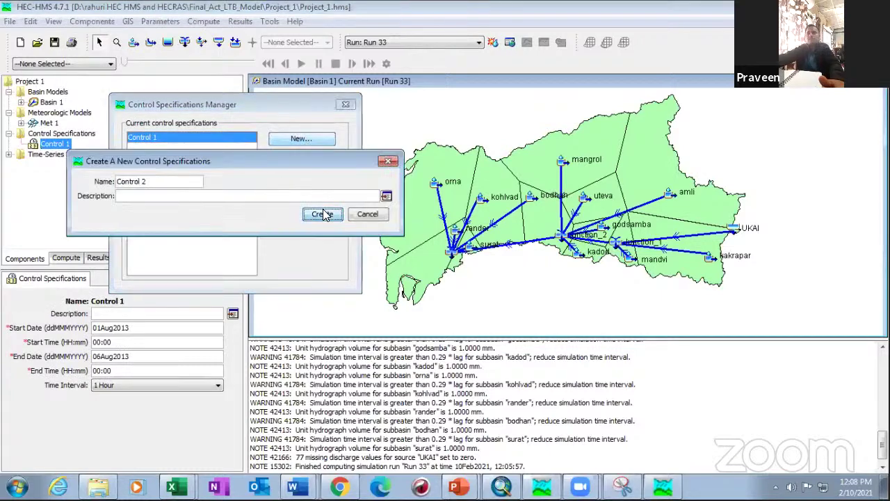
pyautogui.click(346, 104)
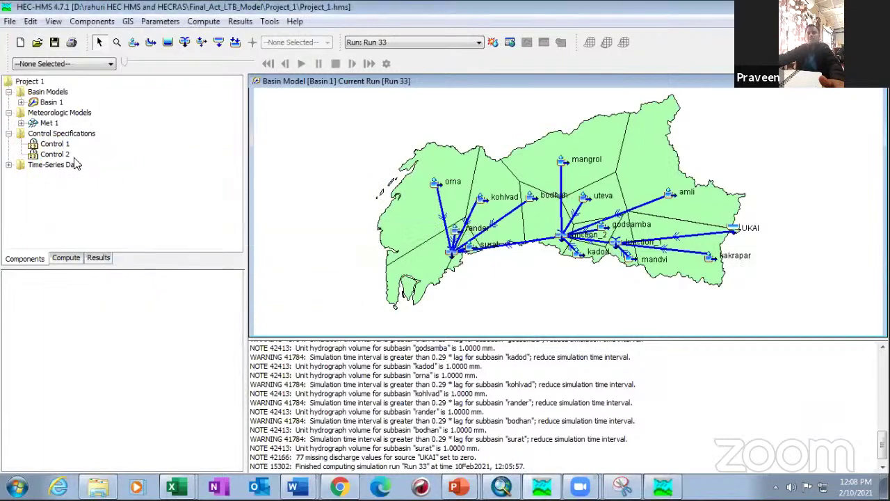
# - View the blank date and time settings of Control 2, and delete Control 2 from the project
pyautogui.click(67, 156)
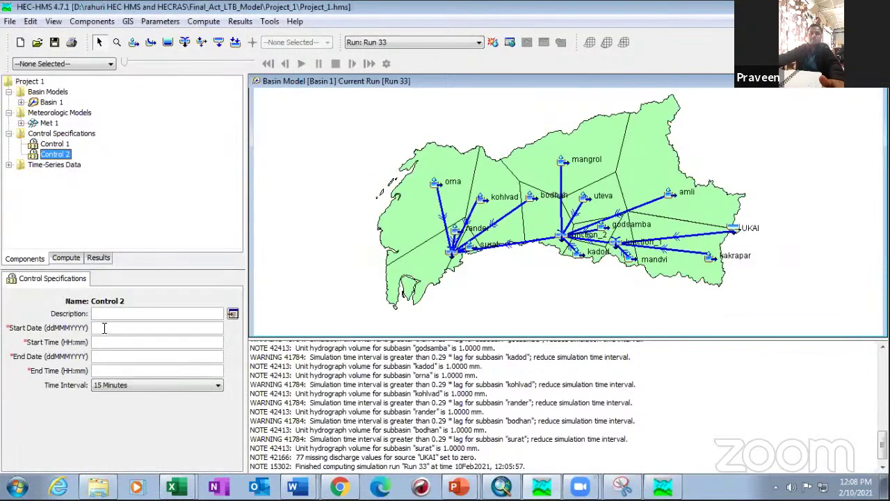
pyautogui.click(128, 329)
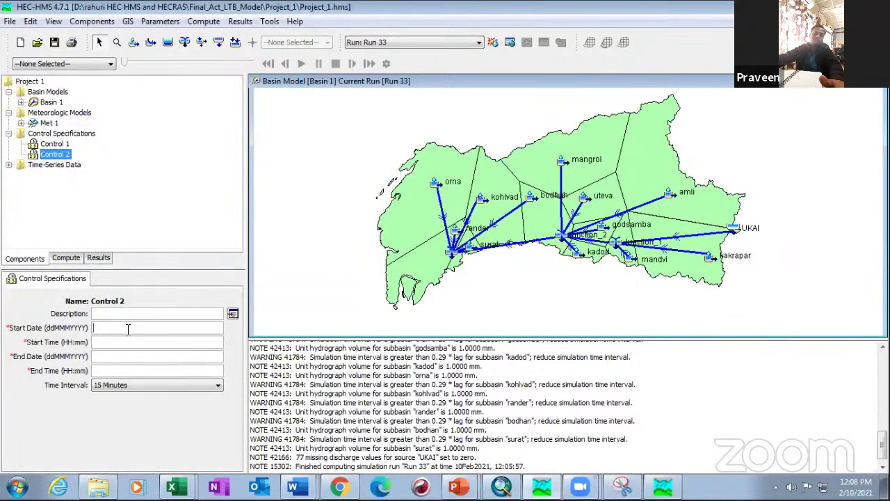
pyautogui.rightClick(54, 155)
pyautogui.click(89, 199)
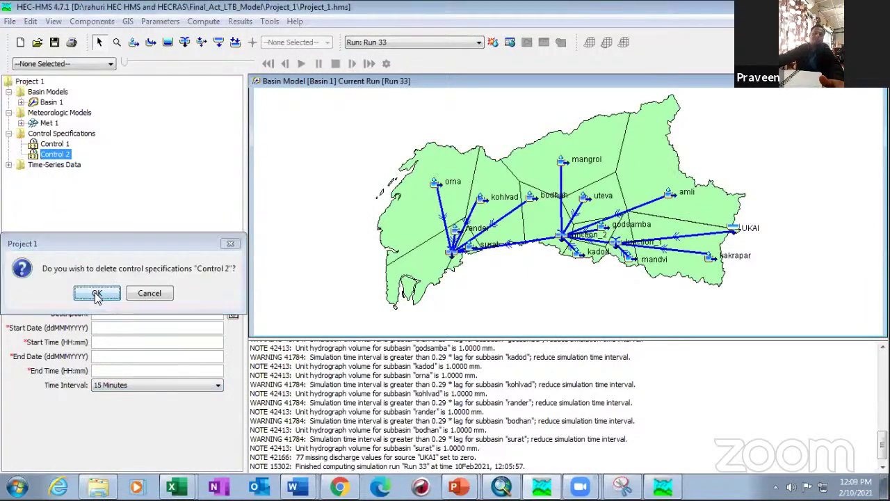
pyautogui.click(97, 291)
# - Review the simulation dates and time interval of Control 1, and collapse the control, basin and meteorologic groups in the project tree
pyautogui.click(54, 144)
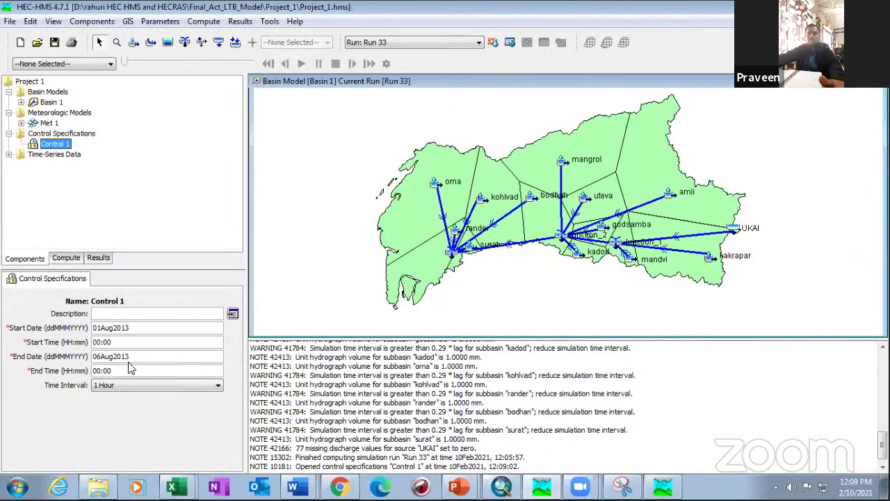
pyautogui.click(8, 134)
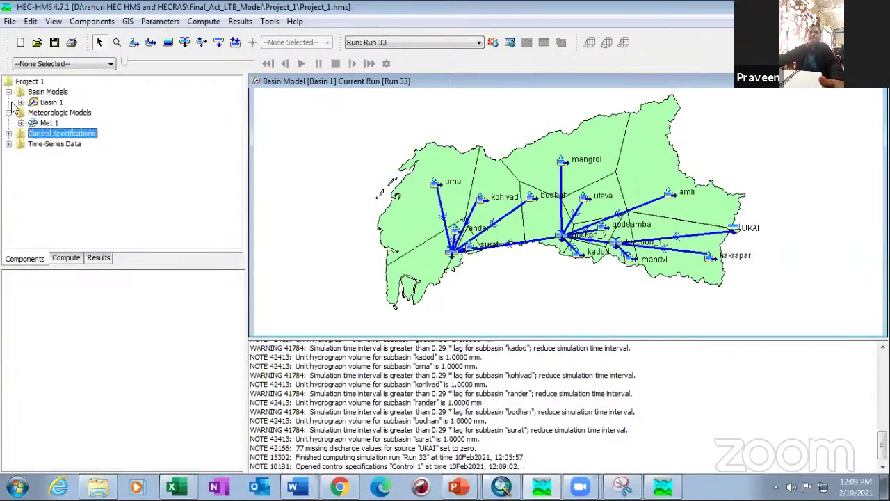
pyautogui.click(9, 91)
pyautogui.click(8, 103)
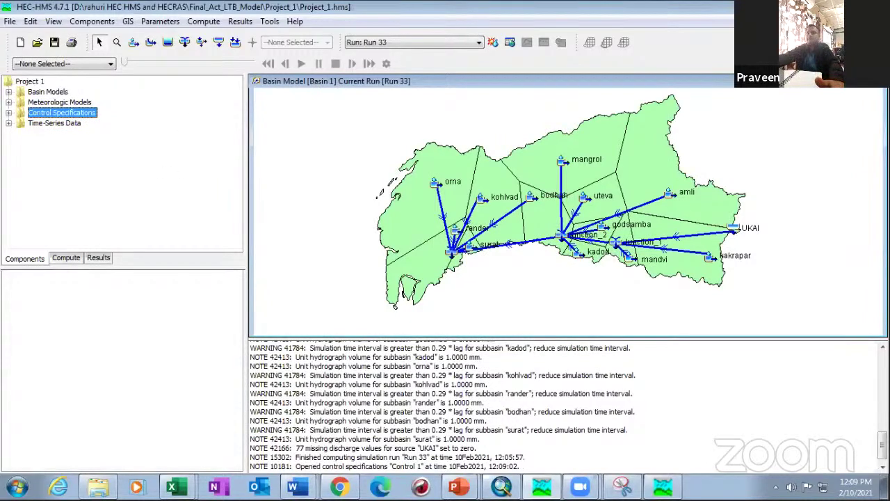
# - View the types of compute that can be created for the project
pyautogui.click(202, 22)
pyautogui.moveTo(217, 39)
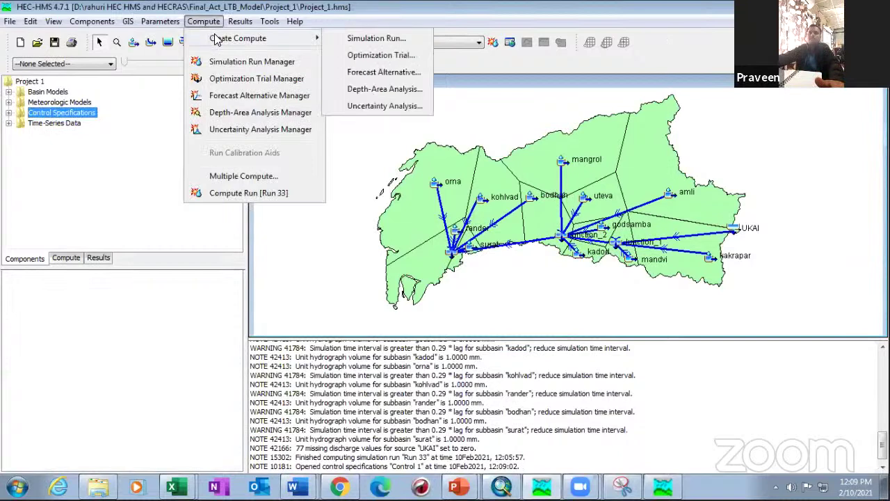
pyautogui.click(693, 10)
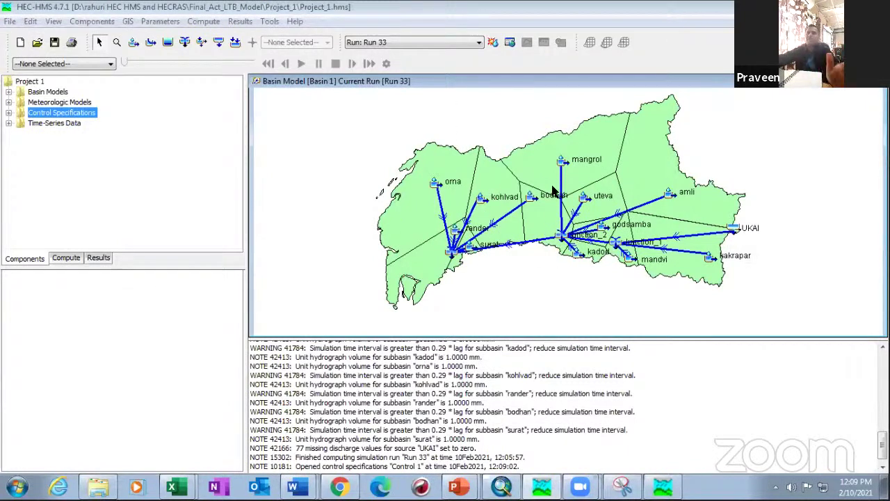
# - Look through the full list of available simulation runs, optimization trials and uncertainty analyses
pyautogui.click(473, 43)
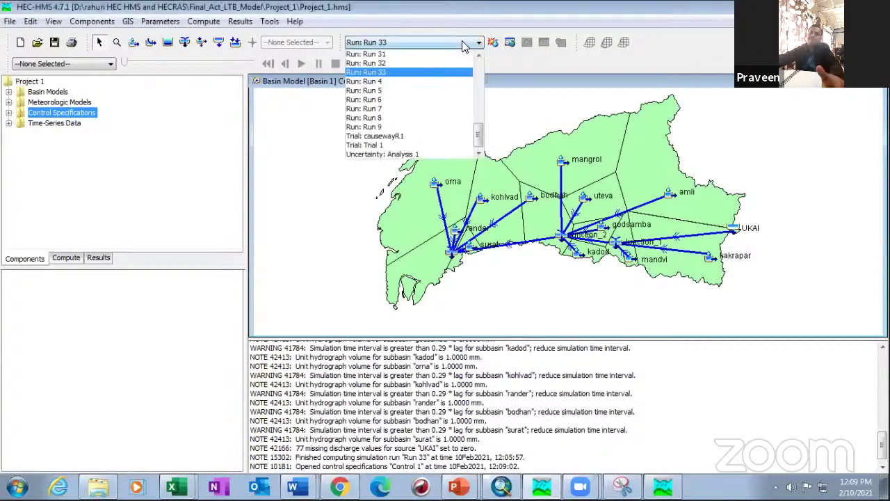
pyautogui.scroll(5, 414, 103)
pyautogui.scroll(2, 413, 105)
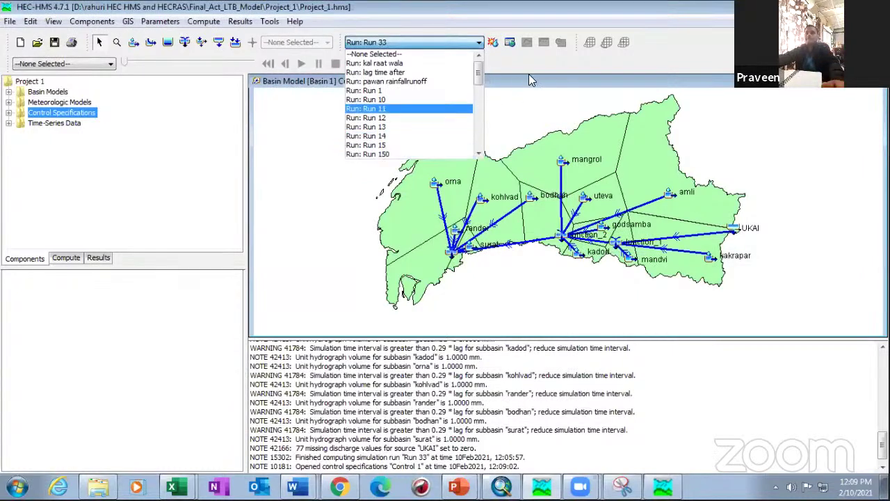
pyautogui.scroll(-7, 418, 103)
pyautogui.scroll(-3, 419, 103)
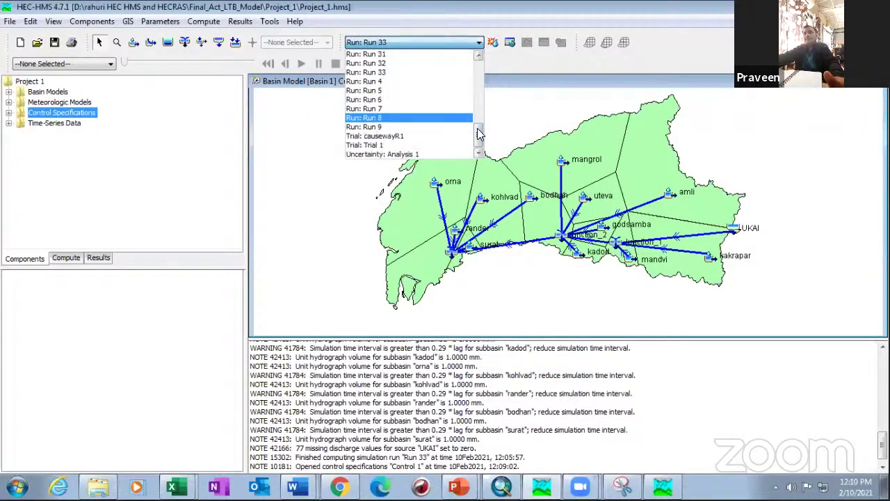
pyautogui.moveTo(478, 134)
pyautogui.mouseDown()
pyautogui.moveTo(485, 79)
pyautogui.moveTo(480, 112)
pyautogui.moveTo(490, 136)
pyautogui.mouseUp()
pyautogui.click(517, 61)
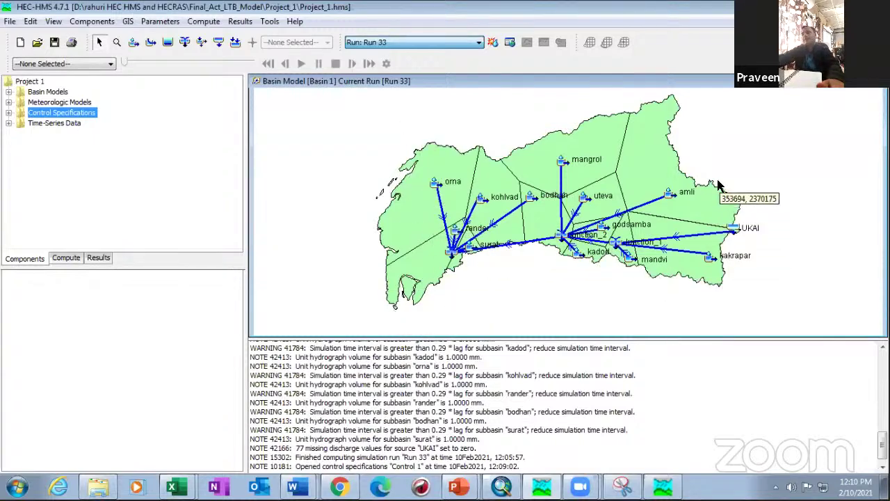
# - Make the "lag time after" run current, and switch to the rainfall-runoff run listed directly after it
pyautogui.click(453, 43)
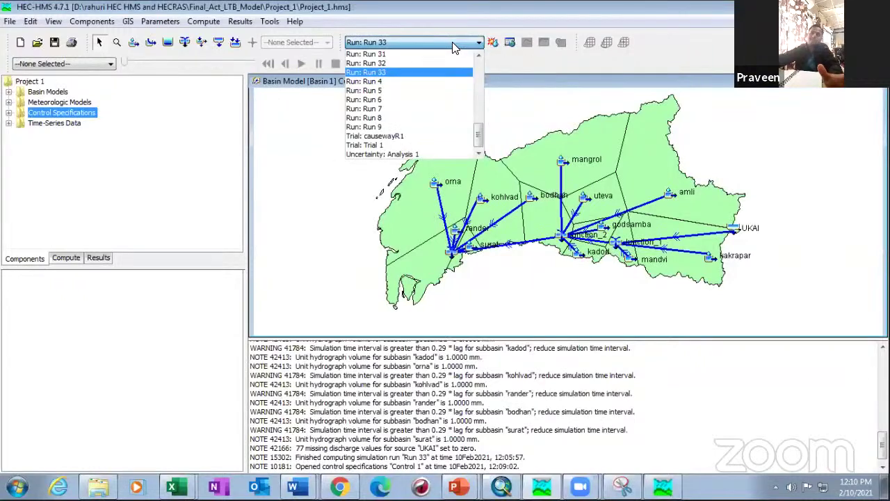
pyautogui.scroll(10, 423, 137)
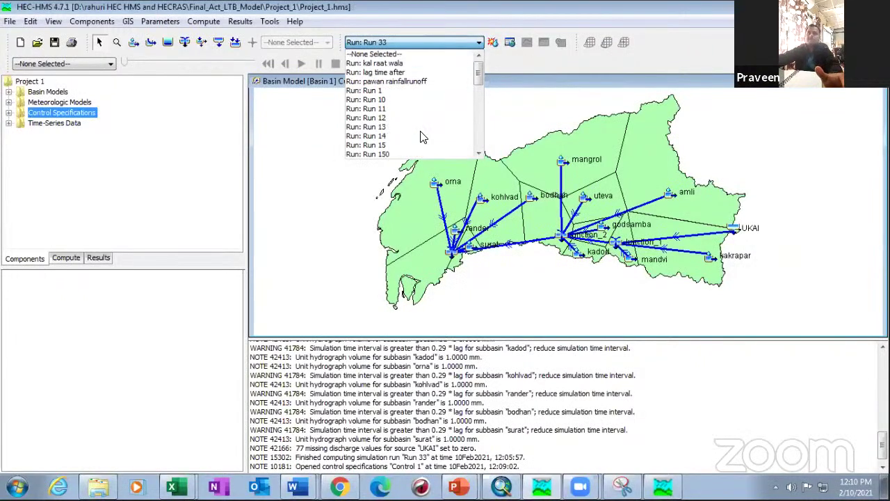
pyautogui.click(417, 72)
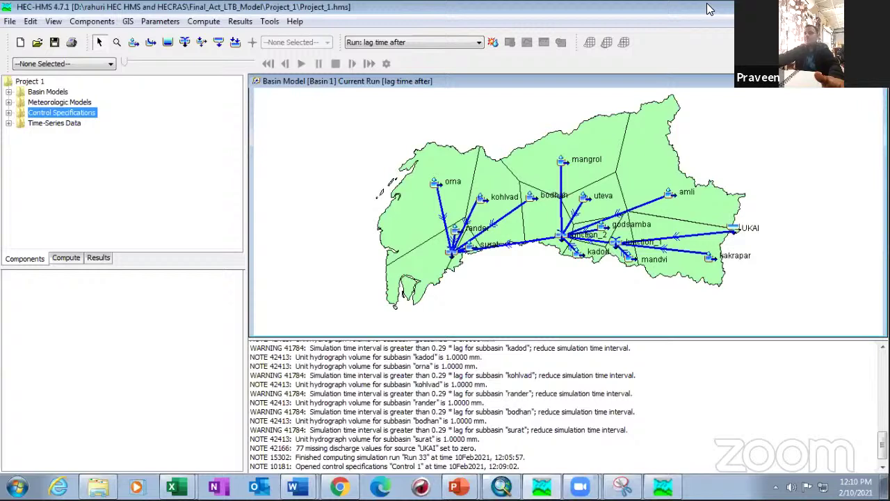
pyautogui.click(405, 44)
pyautogui.click(396, 79)
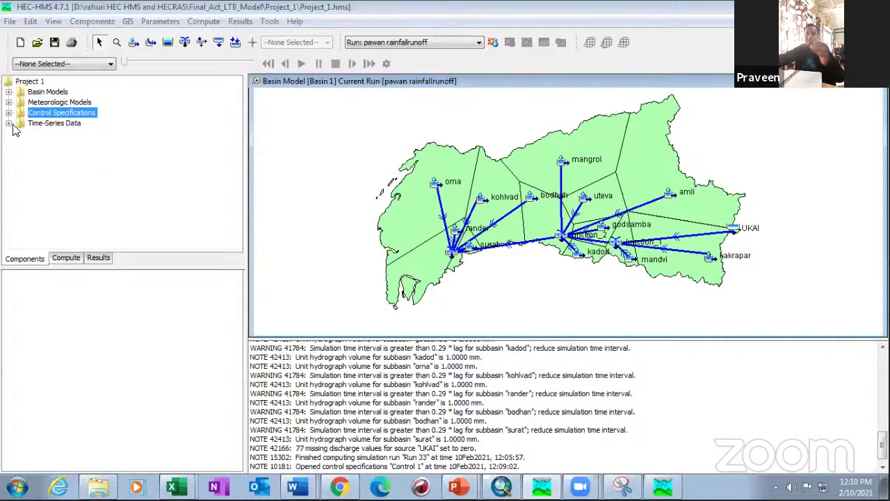
# - Examine Met 1's Specified Hyetograph gage assignments and the gage choices available for subbasin bodhan
pyautogui.click(9, 102)
pyautogui.click(40, 113)
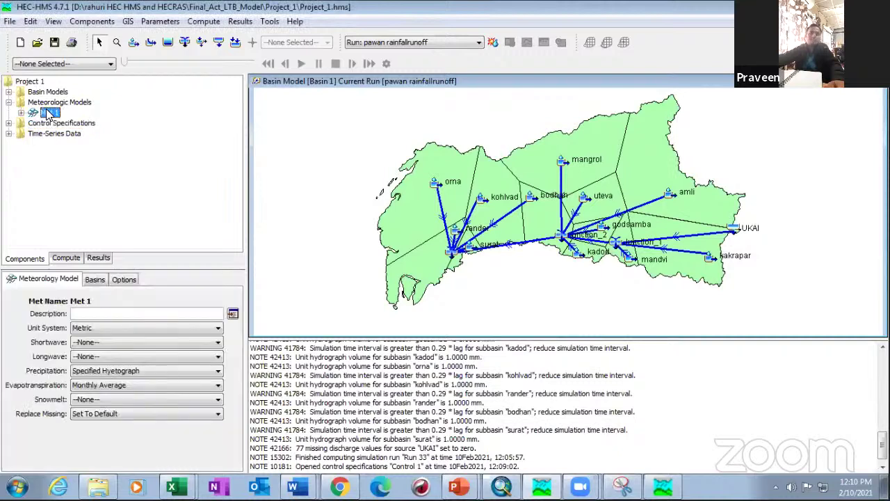
pyautogui.click(21, 113)
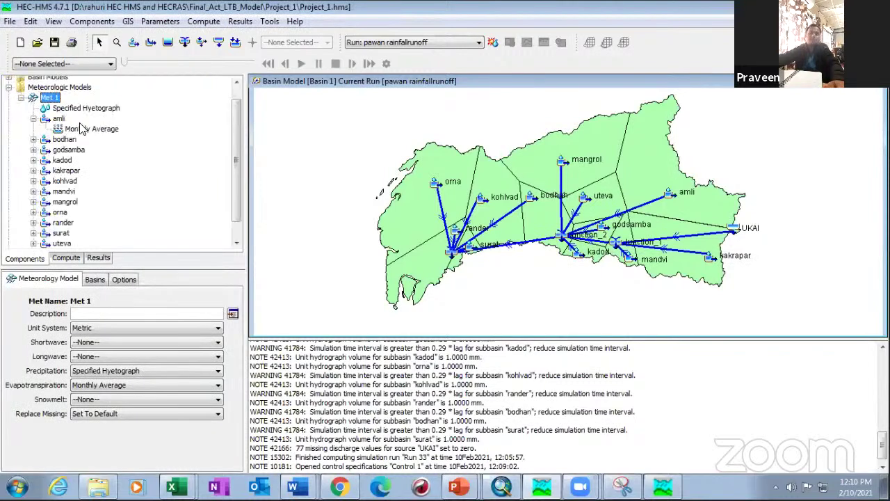
pyautogui.click(85, 107)
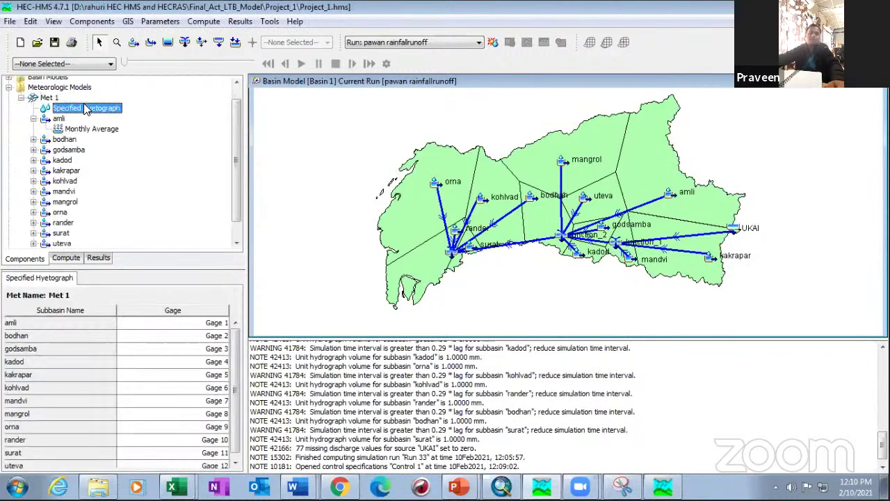
pyautogui.click(224, 336)
pyautogui.click(220, 354)
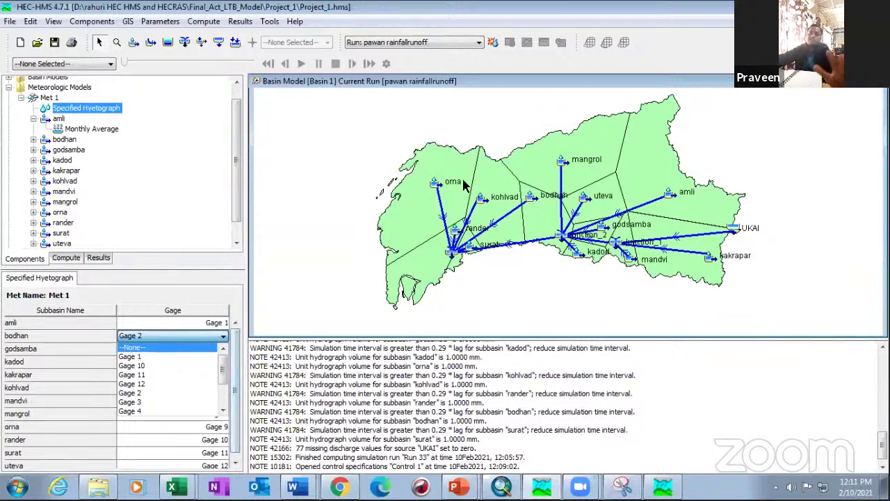
pyautogui.click(171, 285)
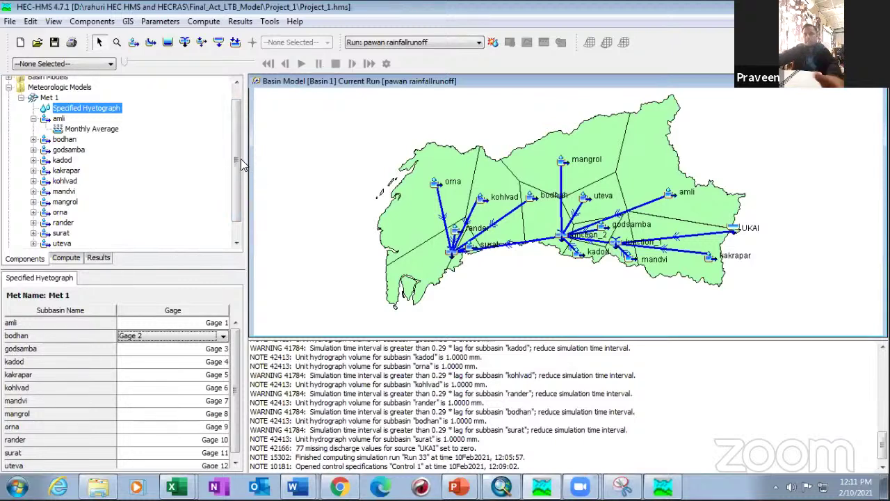
pyautogui.moveTo(238, 157)
pyautogui.mouseDown()
pyautogui.moveTo(238, 205)
pyautogui.moveTo(234, 154)
pyautogui.mouseUp()
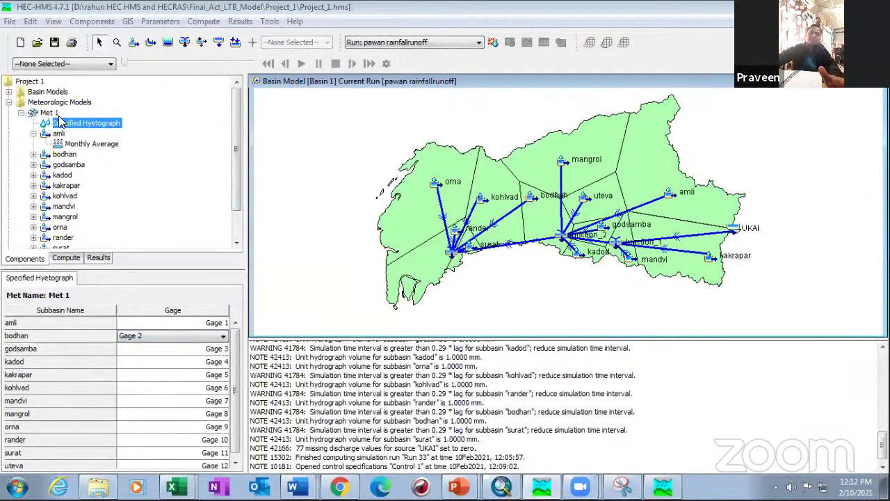
# - Expand Basin 1 in the project tree and review the general and loss parameters of subbasin amli
pyautogui.click(9, 103)
pyautogui.click(8, 92)
pyautogui.click(47, 102)
pyautogui.click(20, 102)
pyautogui.click(58, 91)
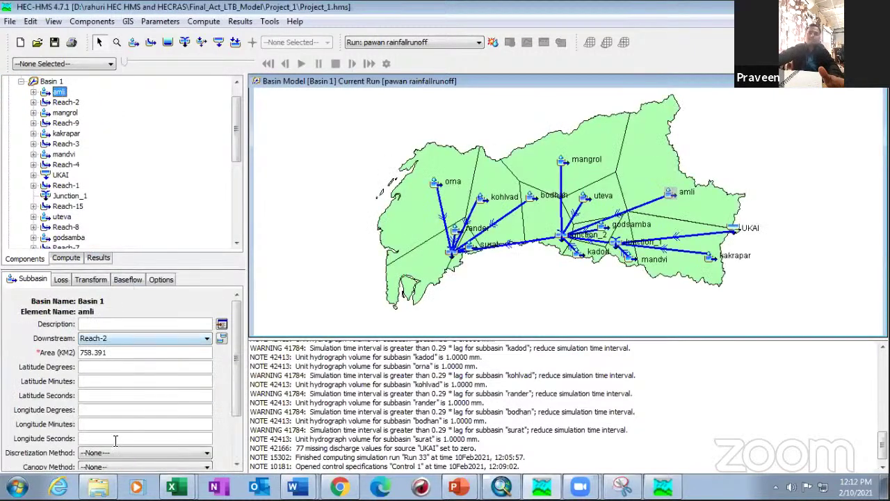
pyautogui.click(66, 280)
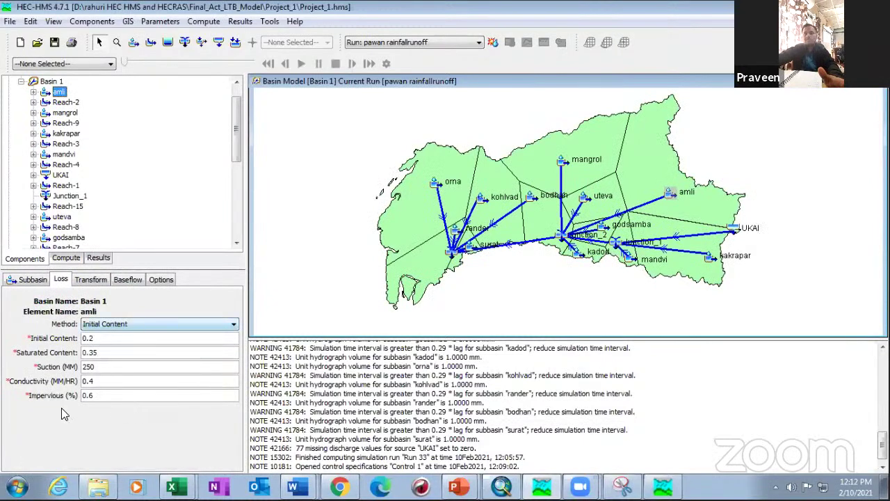
# - Select the causeway junction on the basin map and make Run 33 the current run
pyautogui.click(454, 254)
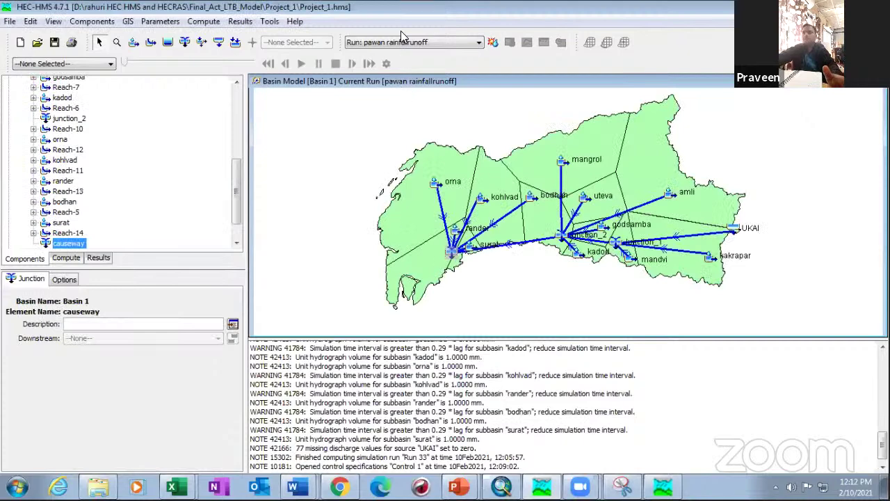
pyautogui.click(406, 43)
pyautogui.click(407, 104)
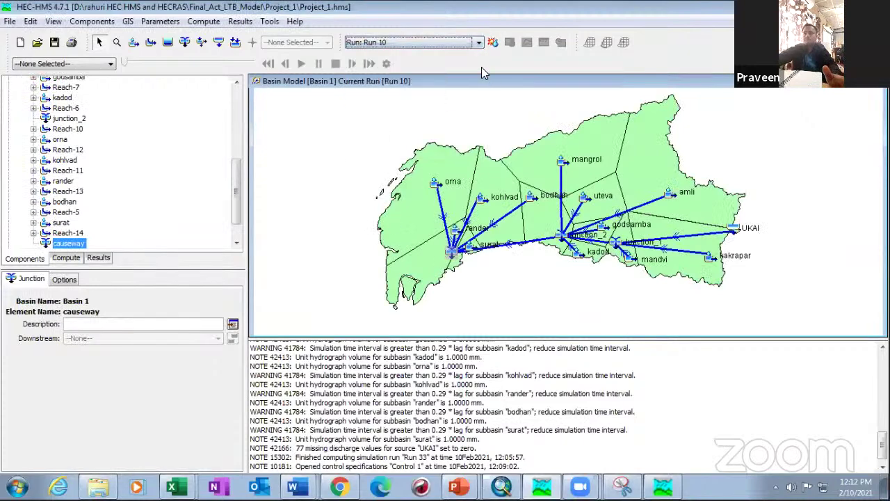
pyautogui.click(410, 43)
pyautogui.scroll(-5, 411, 143)
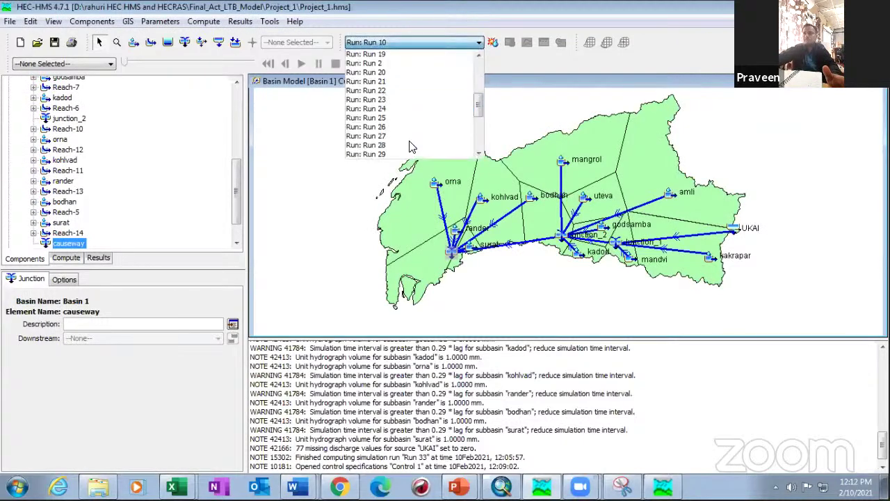
pyautogui.scroll(-1, 410, 147)
pyautogui.click(375, 145)
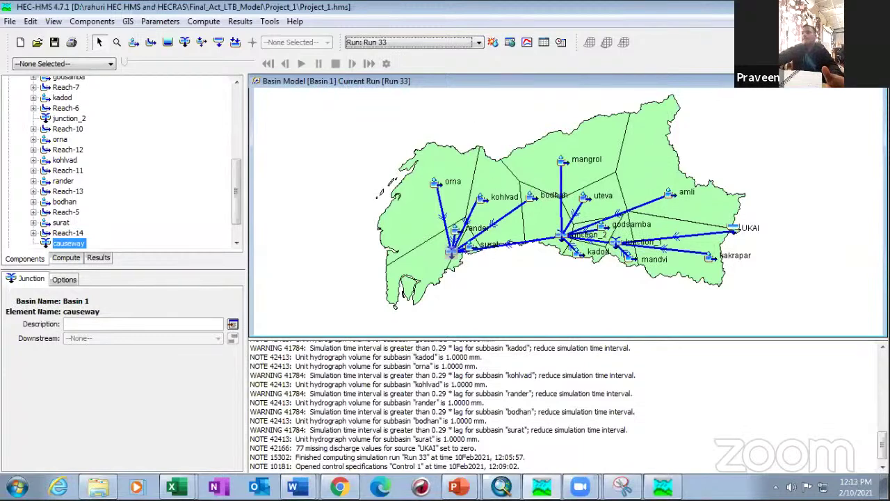
# - Examine the Run 33 flow graph of the causeway junction, including its observed flow, and return to the maximized basin map
pyautogui.doubleClick(545, 7)
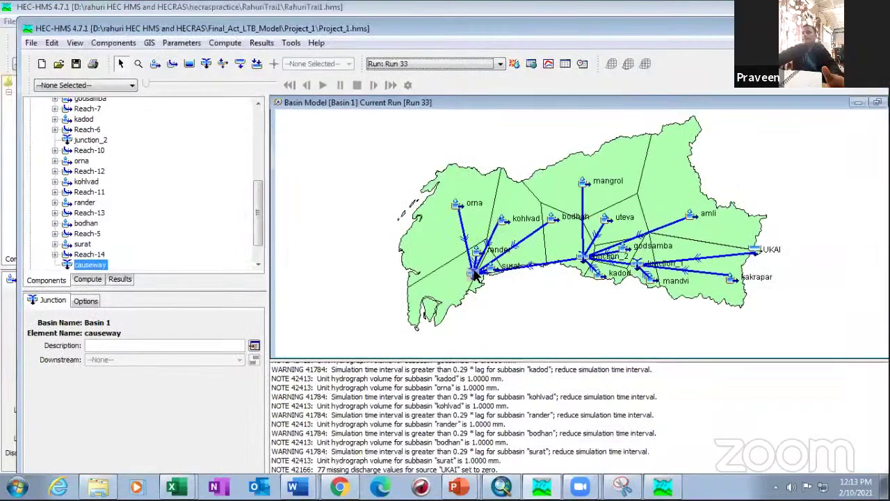
pyautogui.click(548, 64)
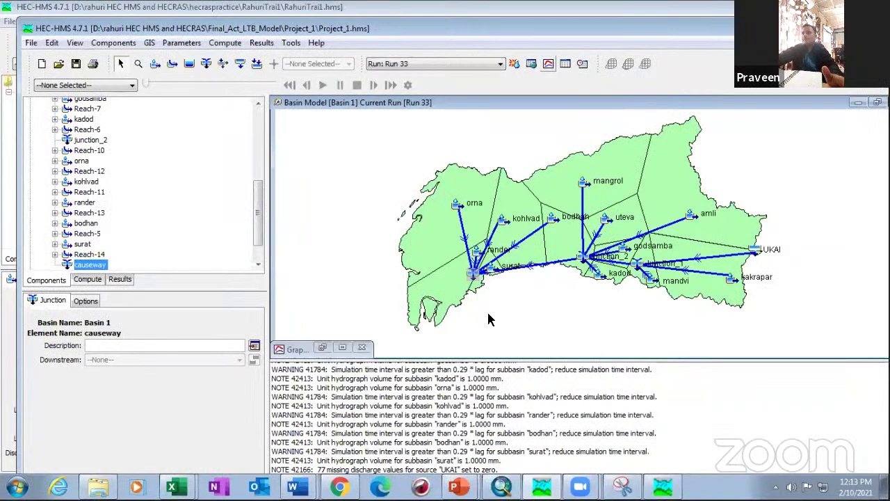
pyautogui.click(341, 348)
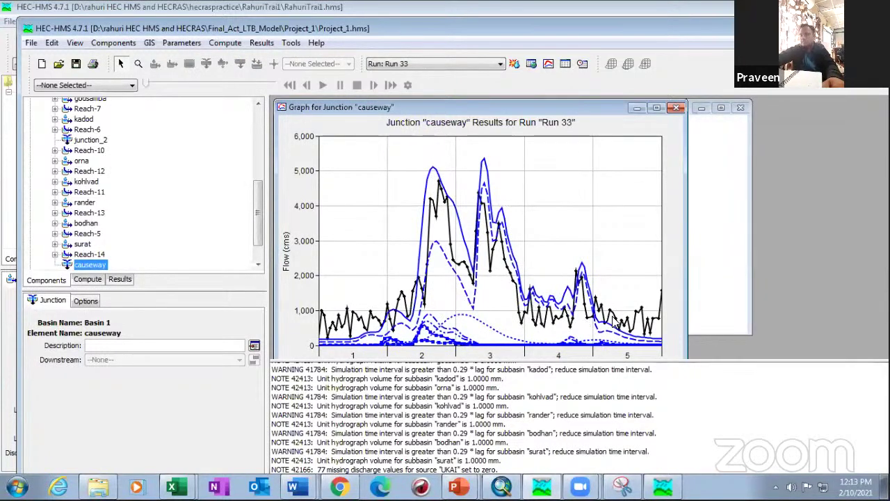
pyautogui.moveTo(613, 324)
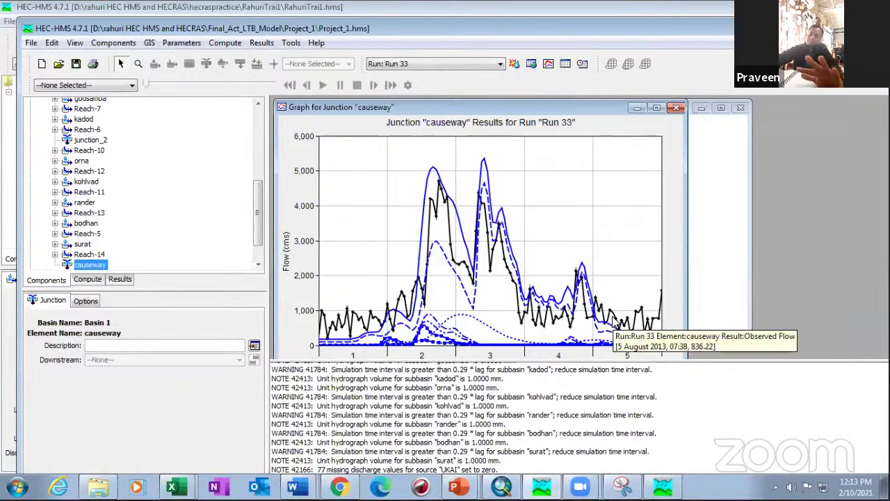
pyautogui.moveTo(464, 269)
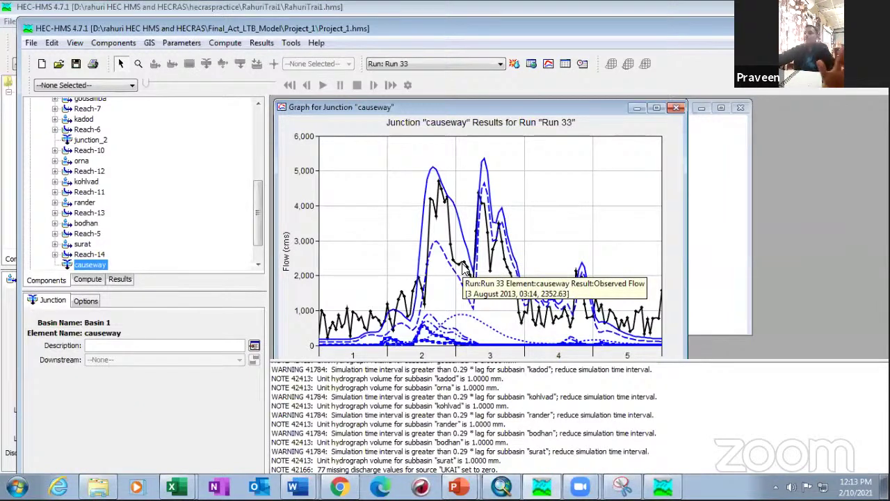
pyautogui.click(639, 108)
pyautogui.click(721, 109)
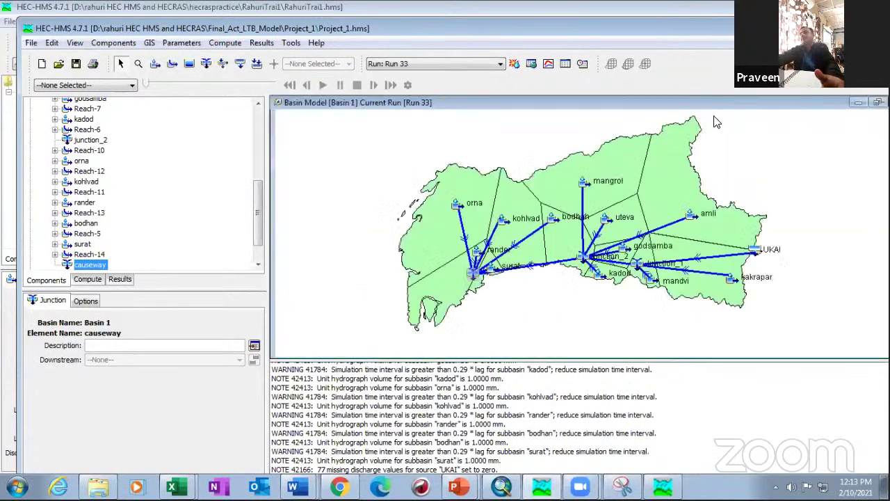